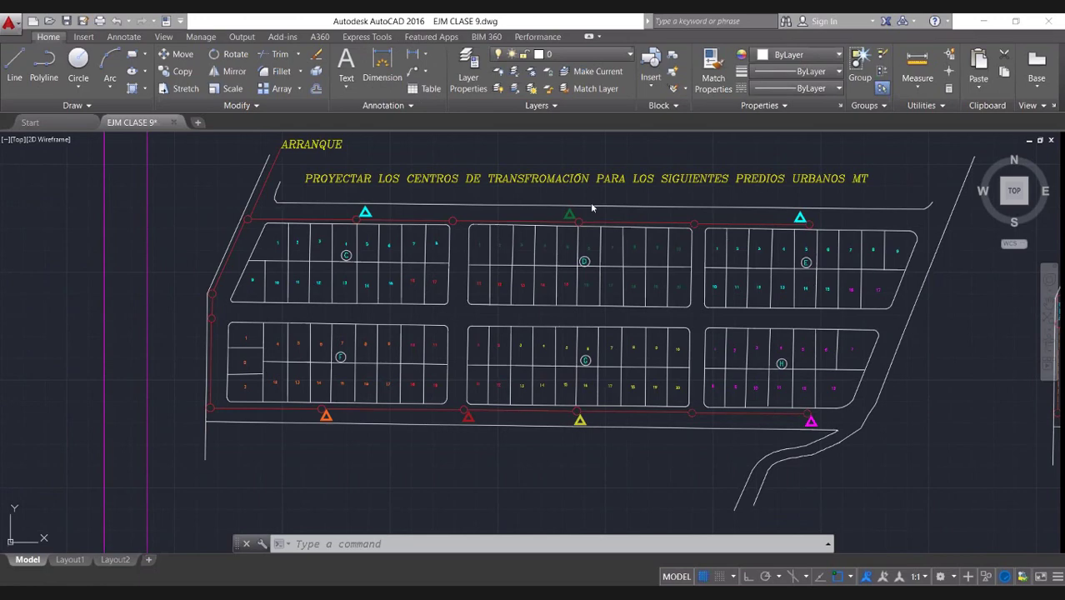
{"action": "scroll", "coordinate": [583, 204], "scroll_direction": "up", "scroll_amount": 2}
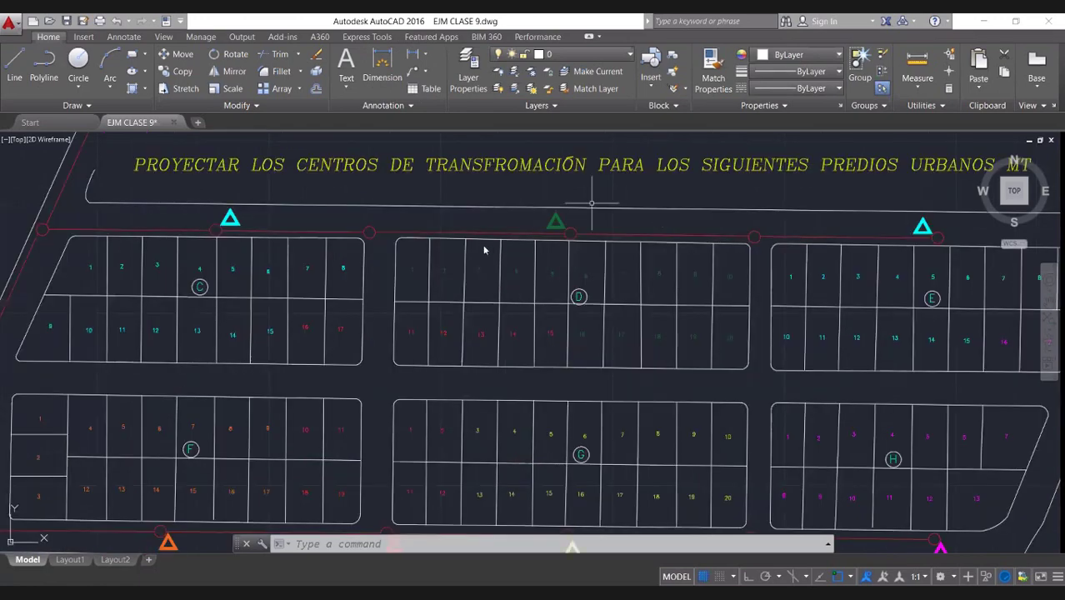
{"action": "scroll", "coordinate": [667, 220], "scroll_direction": "down", "scroll_amount": 2}
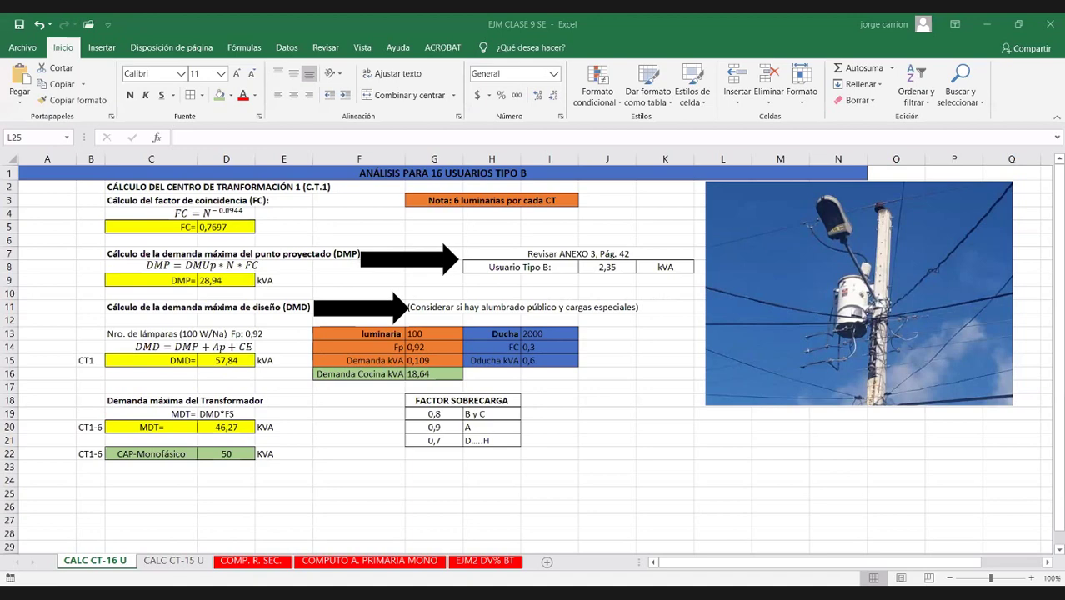
Step: Switch to the EJM CLASE 9 SE workbook in Excel and examine the demand data and the FC and DMP formulas for 16 users
{"action": "left_click", "coordinate": [606, 268]}
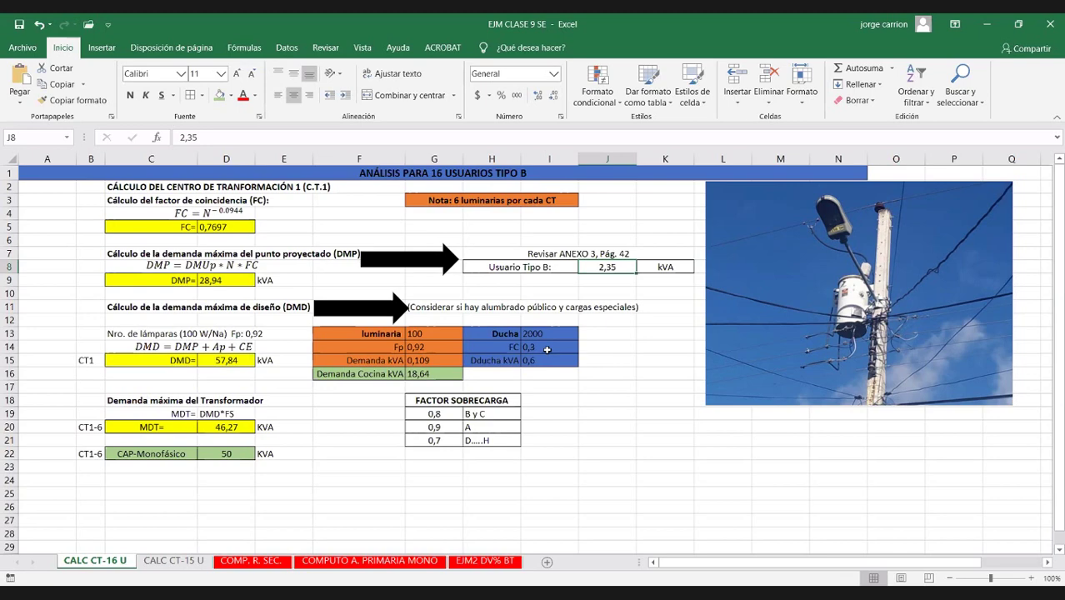
{"action": "left_click", "coordinate": [410, 360]}
{"action": "left_click_drag", "start_coordinate": [509, 361], "coordinate": [537, 360]}
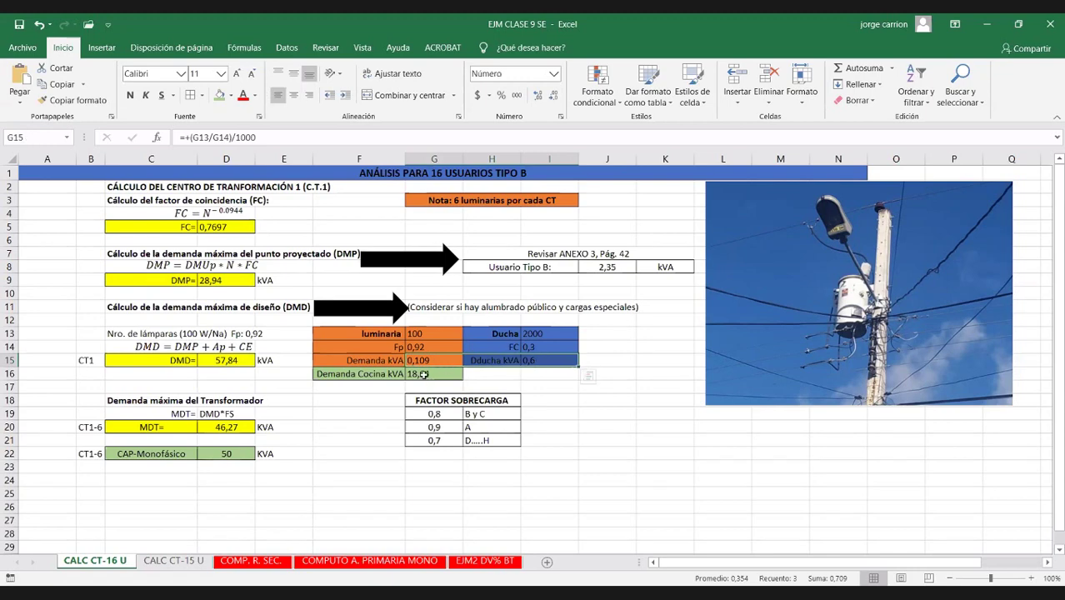
{"action": "left_click", "coordinate": [424, 375]}
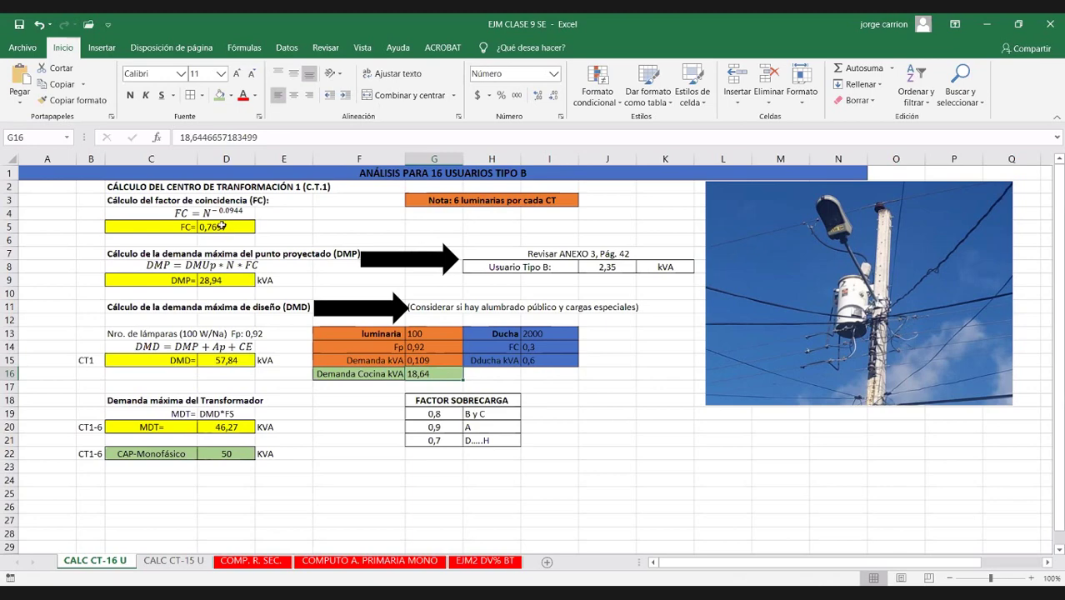
{"action": "left_click", "coordinate": [224, 227]}
{"action": "double_click", "coordinate": [225, 227]}
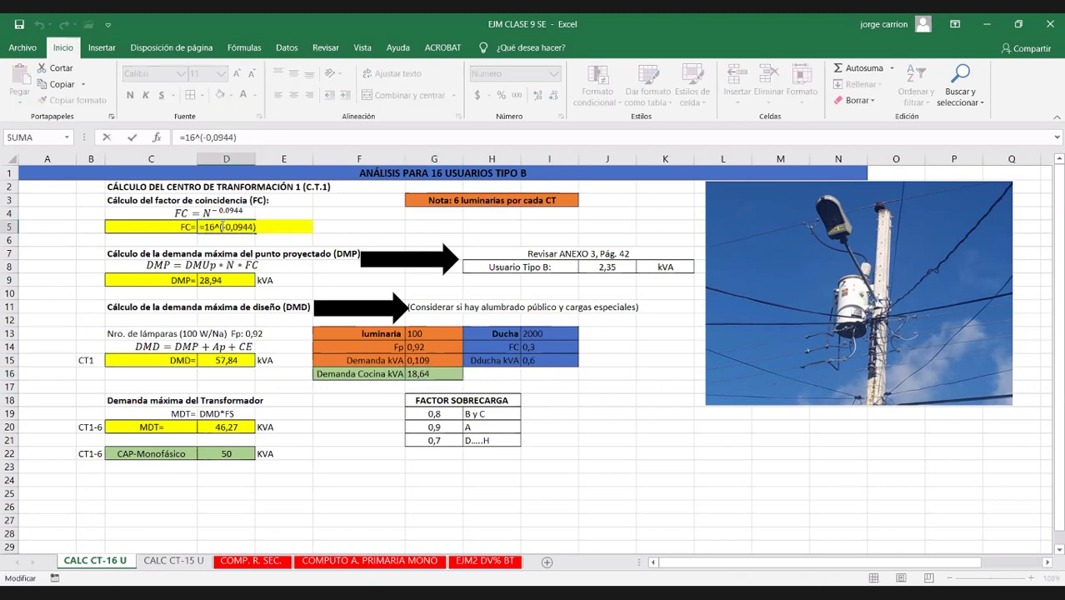
{"action": "key", "text": "Escape"}
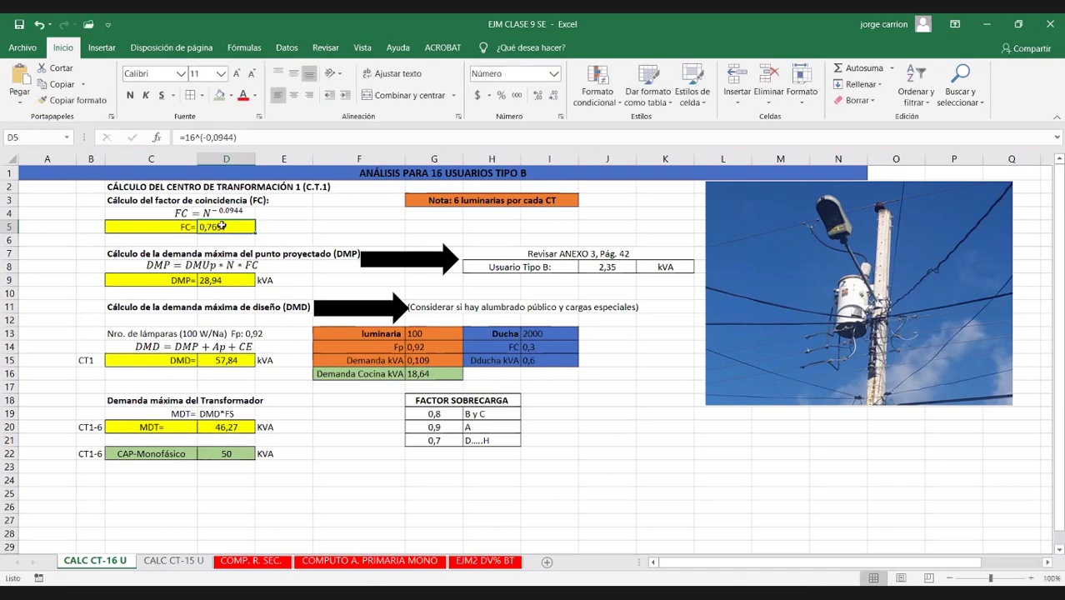
{"action": "double_click", "coordinate": [213, 284]}
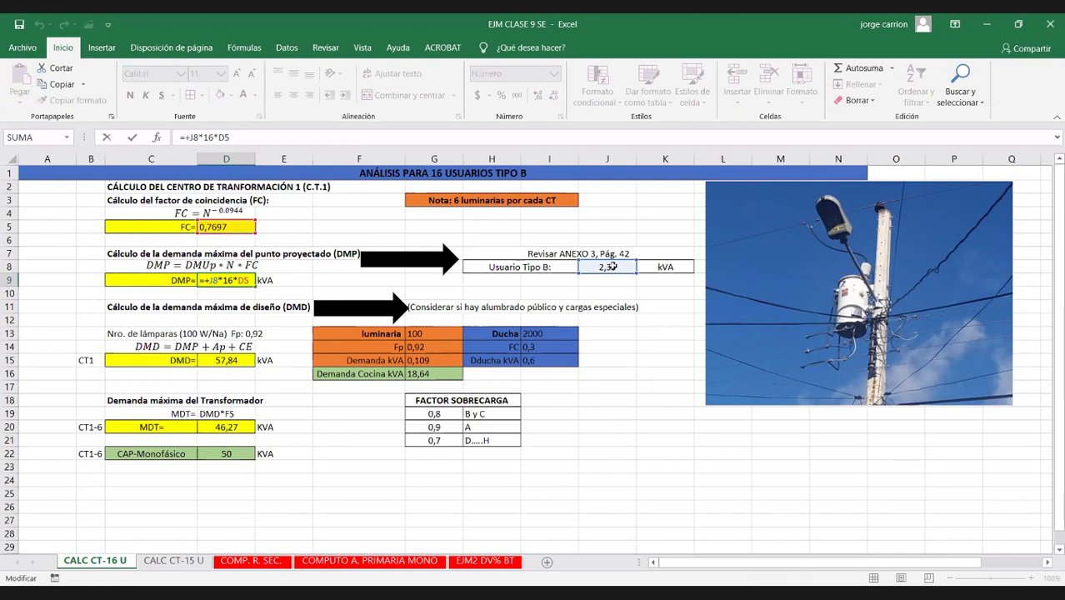
{"action": "key", "text": "ctrl+Return"}
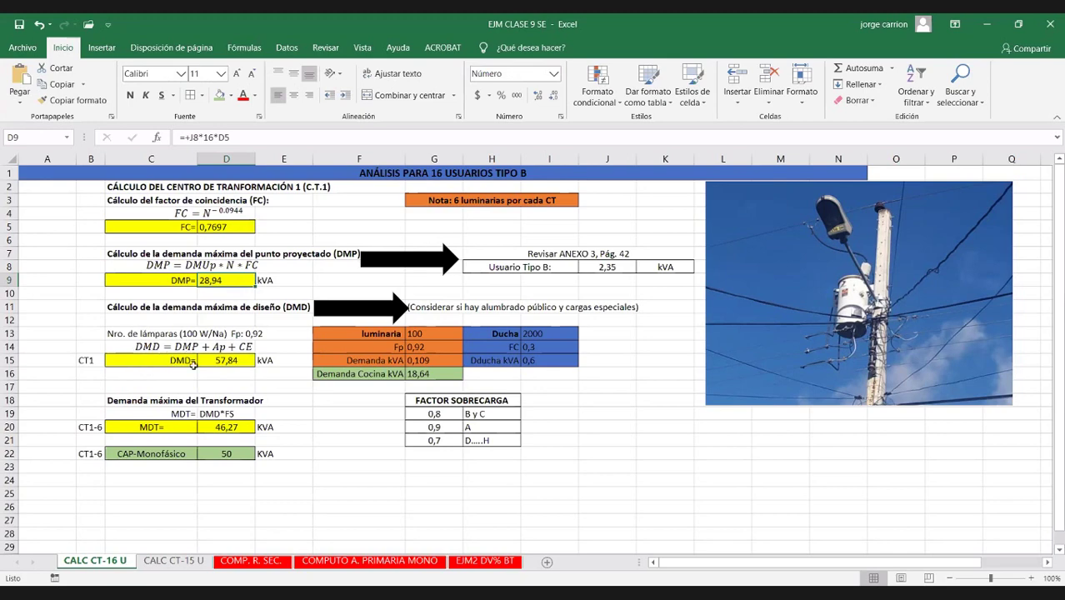
Step: Examine the DMD formula, the overload factor for B and C users and the MDT formula of the 16-user analysis
{"action": "left_click", "coordinate": [209, 360]}
{"action": "double_click", "coordinate": [209, 360]}
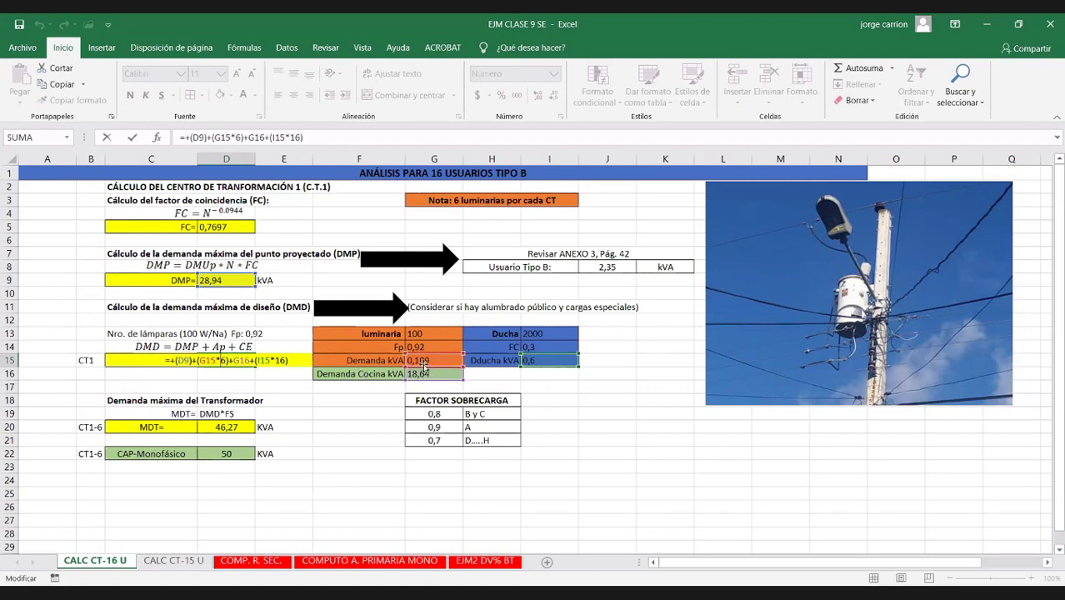
{"action": "key", "text": "ctrl+Return"}
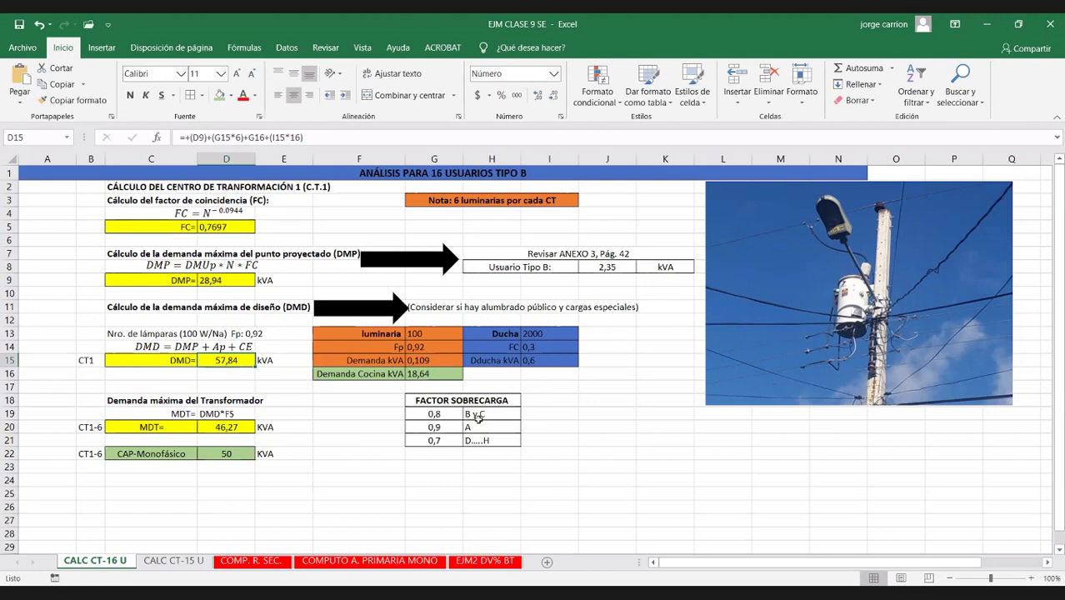
{"action": "left_click", "coordinate": [435, 415]}
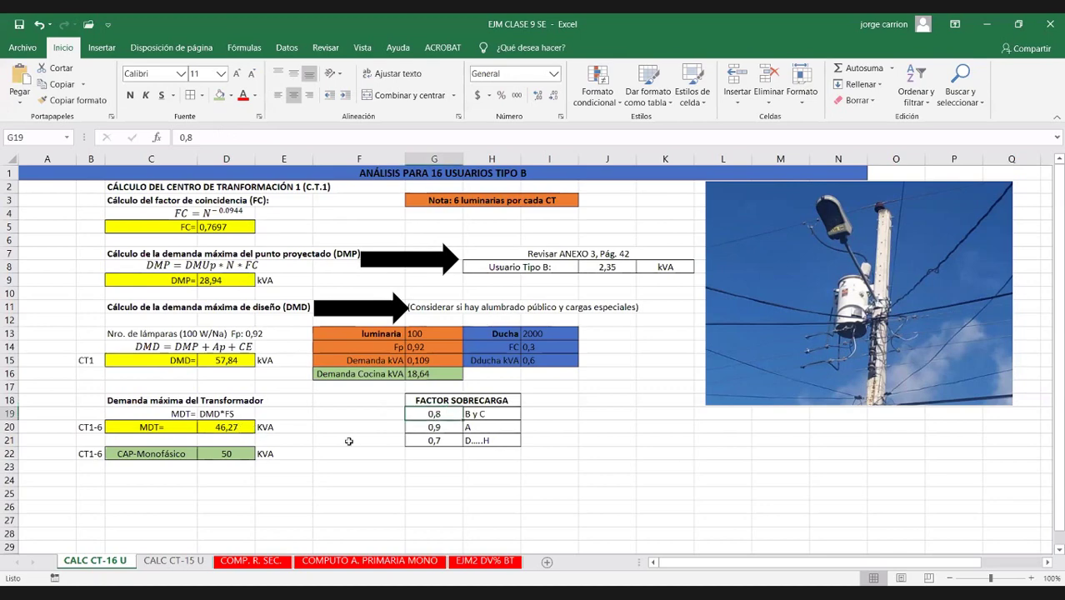
{"action": "key", "text": "Left"}
{"action": "key", "text": "Left"}
{"action": "key", "text": "Left"}
{"action": "key", "text": "Down"}
{"action": "key", "text": "F2"}
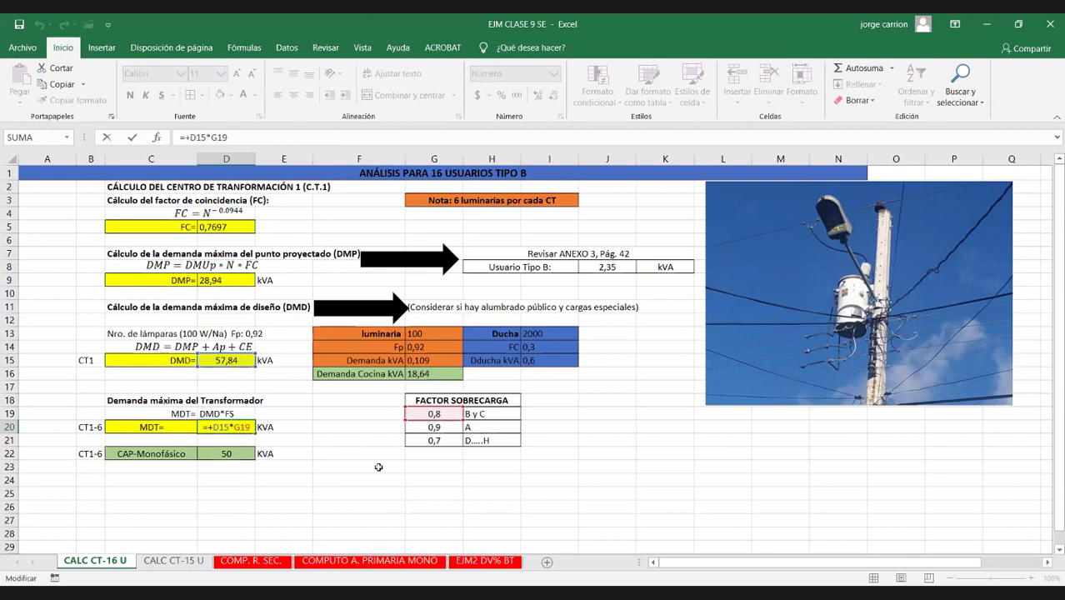
{"action": "key", "text": "ctrl+Return"}
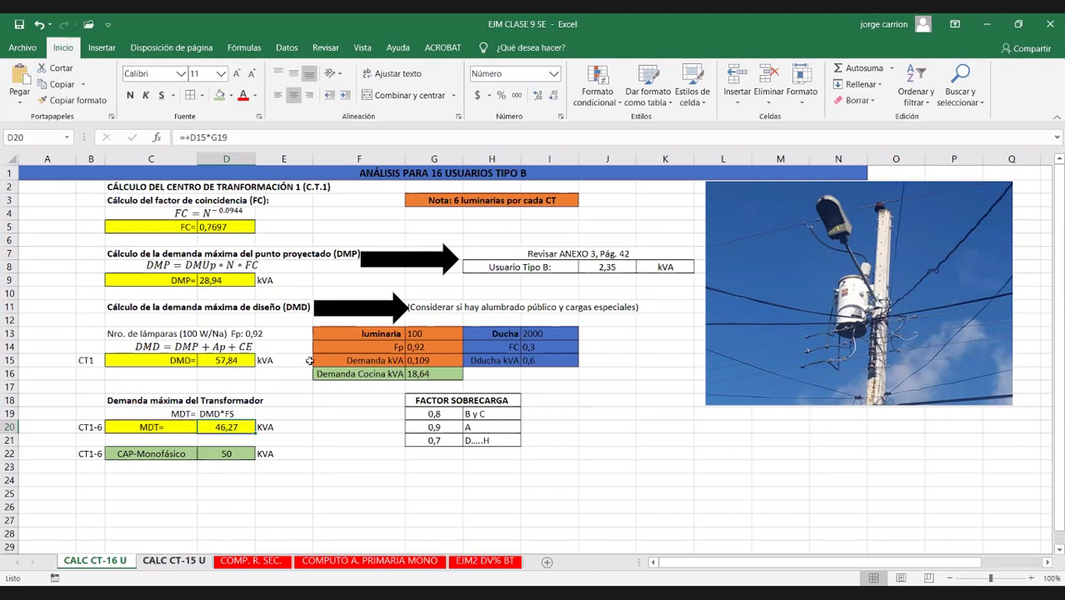
Step: On the CALC CT-15 U sheet, correct the user count in the DMP formula so it reads =+J8*15*D5
{"action": "left_click", "coordinate": [156, 568]}
{"action": "double_click", "coordinate": [207, 226]}
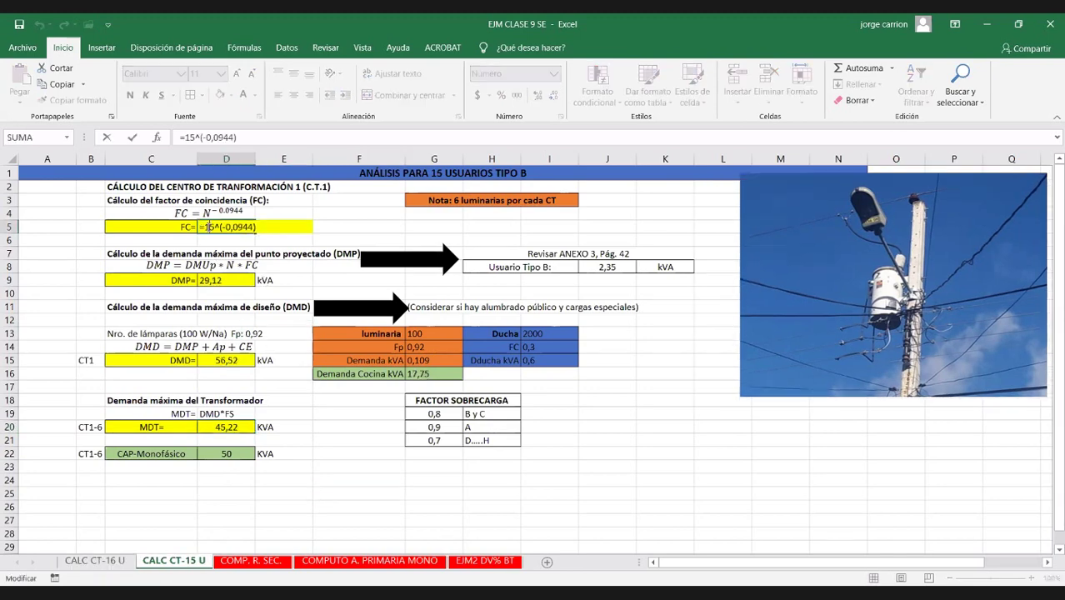
{"action": "key", "text": "Escape"}
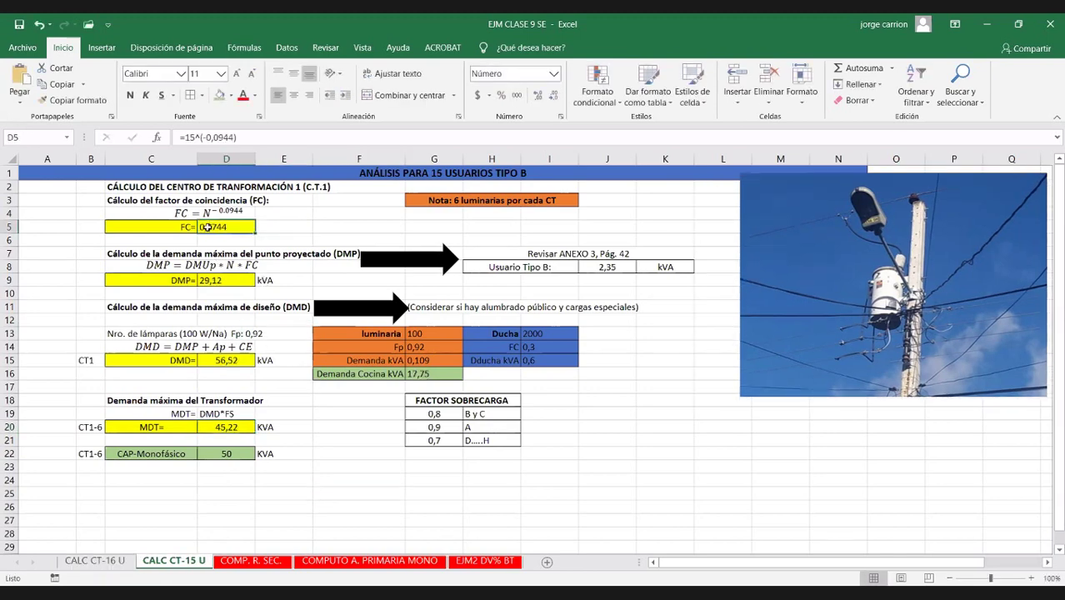
{"action": "double_click", "coordinate": [218, 281]}
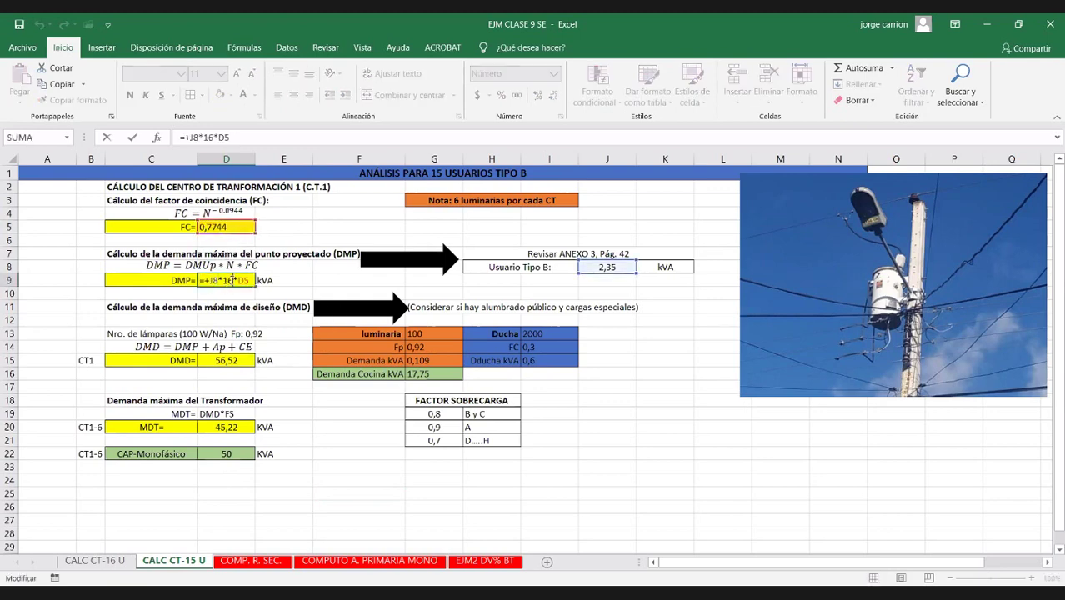
{"action": "key", "text": "BackSpace"}
{"action": "type", "text": "5"}
{"action": "key", "text": "Return"}
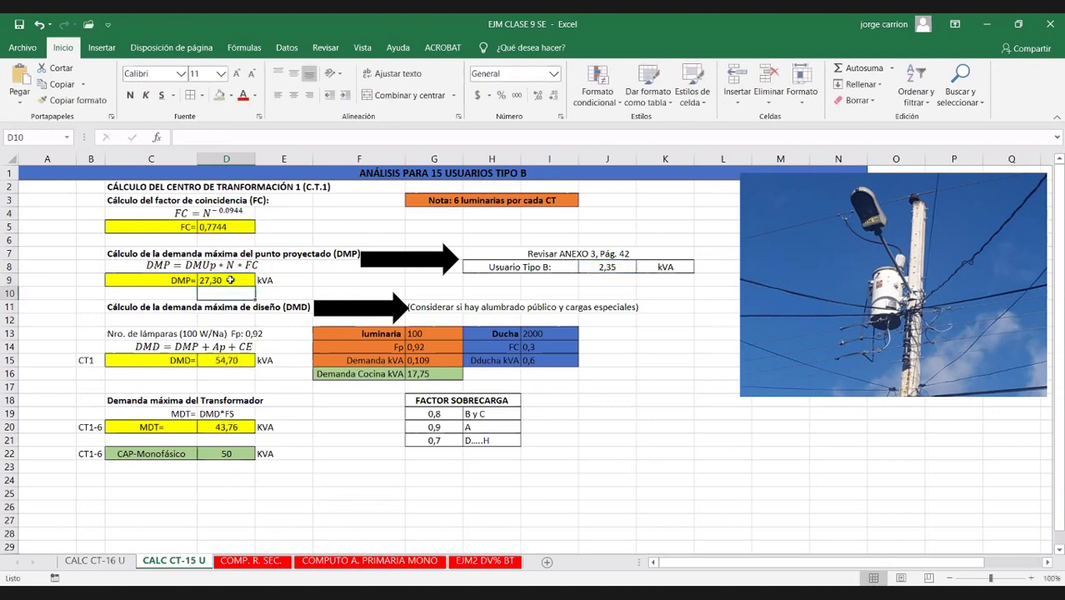
Step: Review the DMD and MDT formulas, the cooking demand and the transformer capacity for 15 users, comparing with the 16-user sheet
{"action": "left_click", "coordinate": [226, 360]}
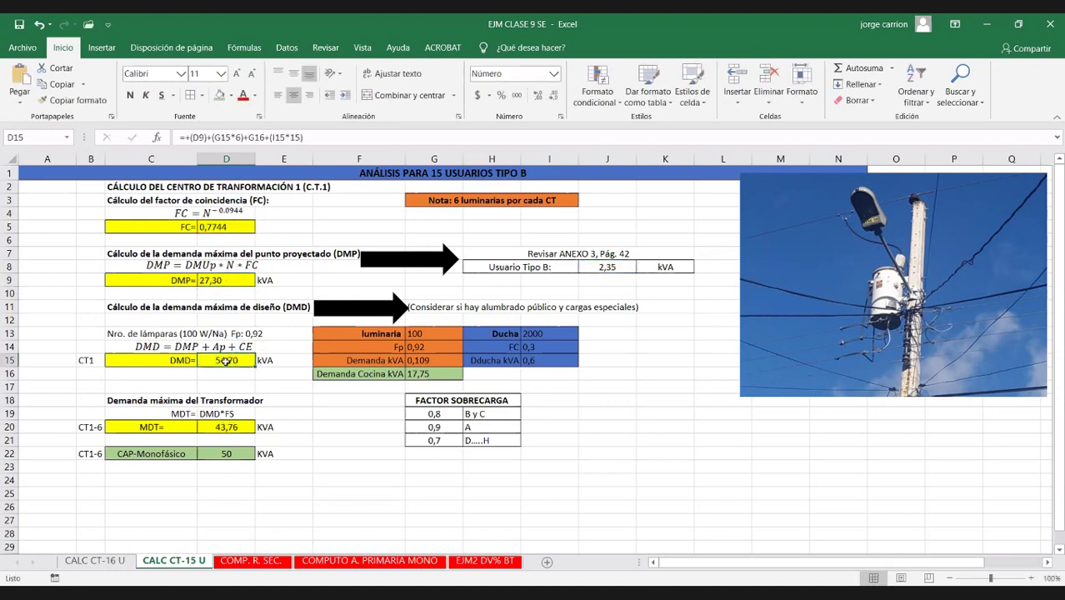
{"action": "double_click", "coordinate": [226, 360]}
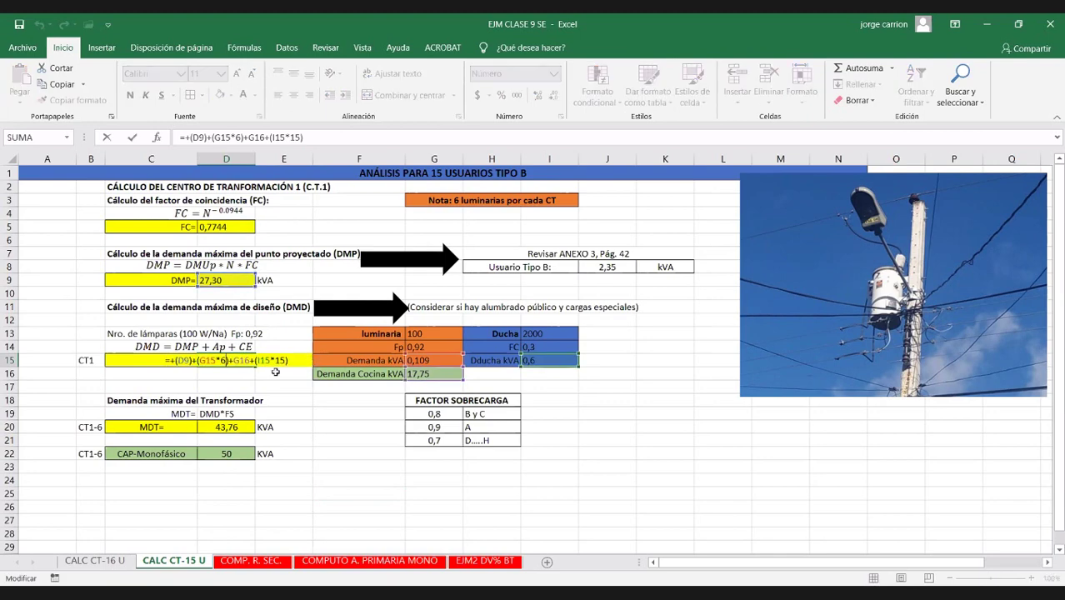
{"action": "key", "text": "Escape"}
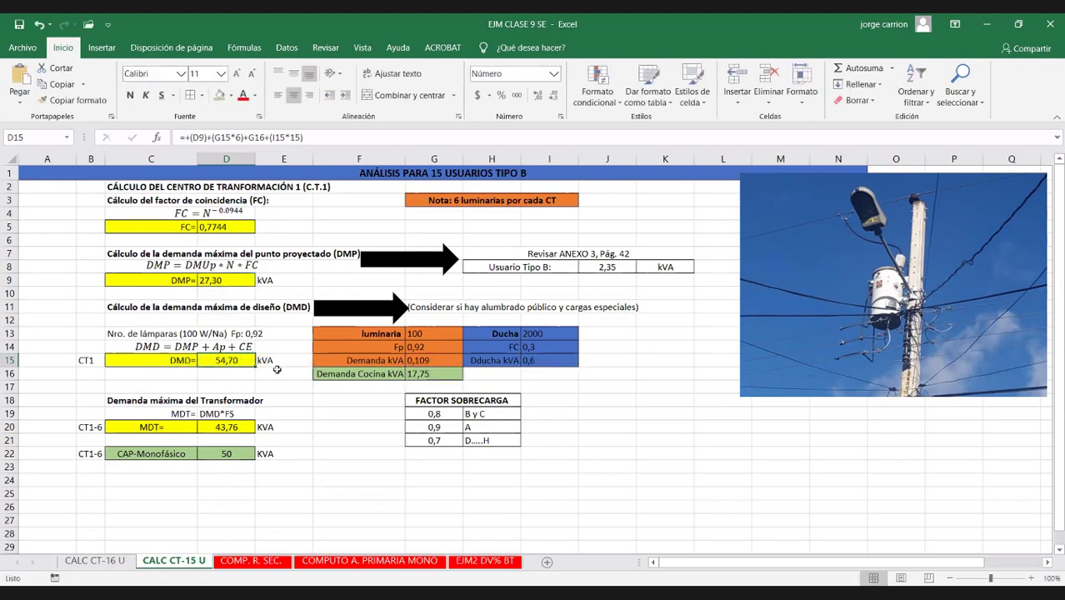
{"action": "double_click", "coordinate": [233, 429]}
{"action": "key", "text": "Escape"}
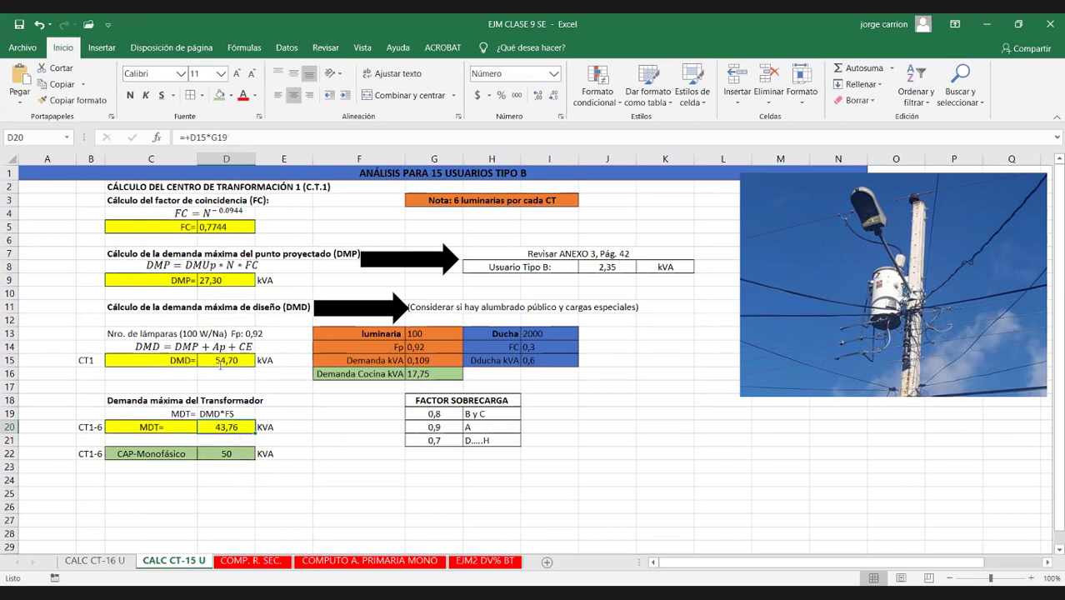
{"action": "double_click", "coordinate": [221, 363]}
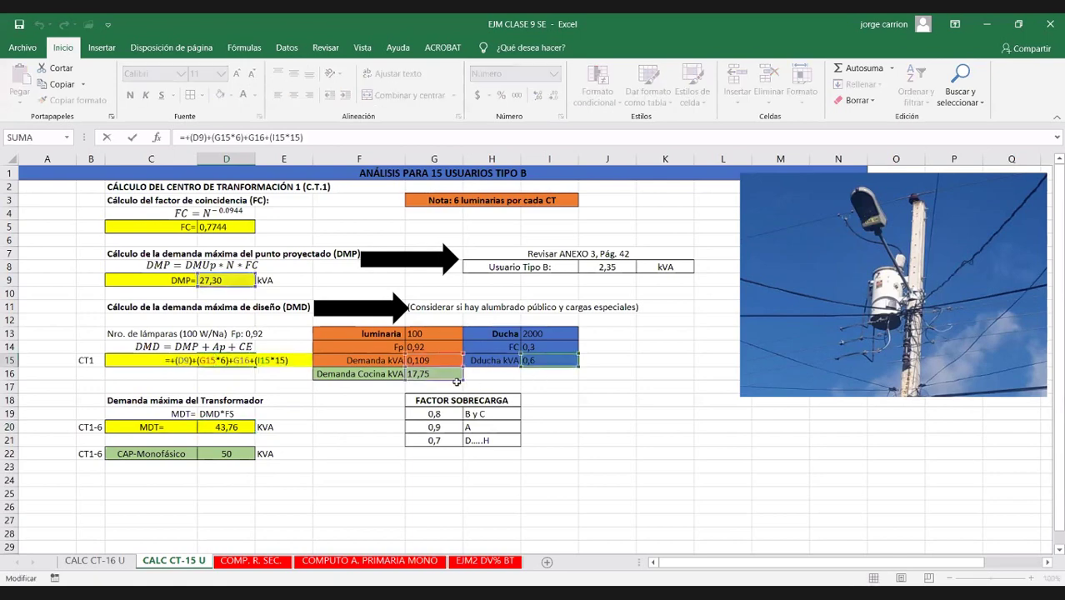
{"action": "left_click", "coordinate": [425, 377]}
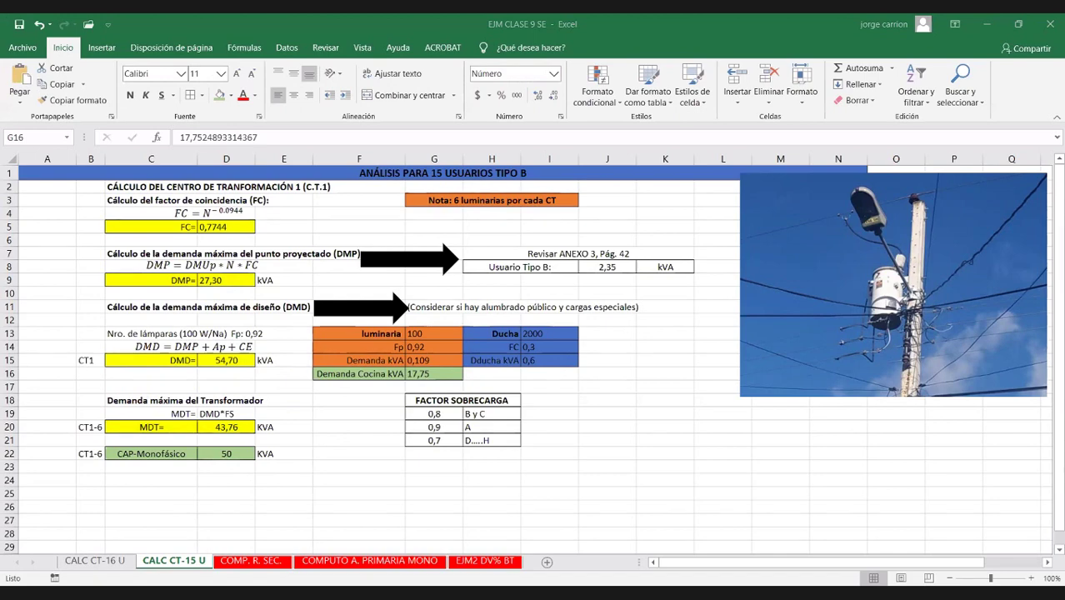
{"action": "left_click", "coordinate": [438, 380]}
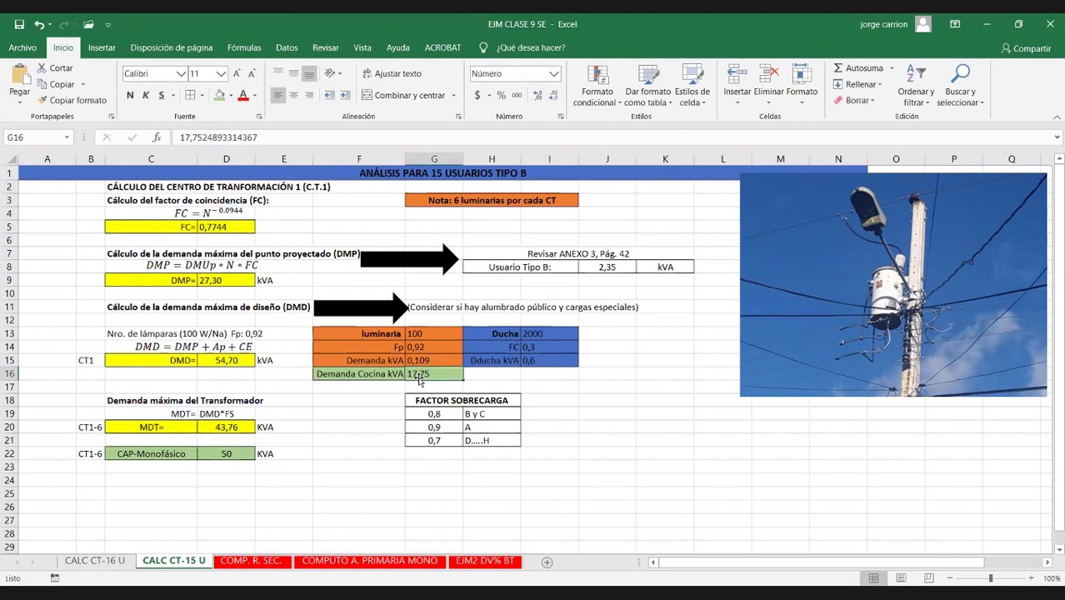
{"action": "left_click", "coordinate": [116, 562]}
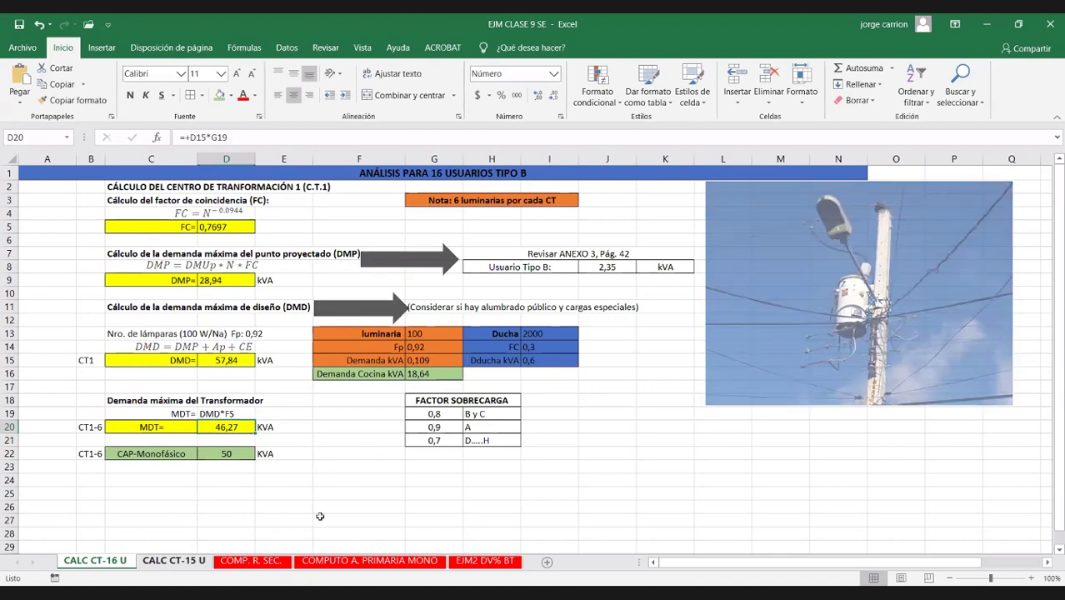
{"action": "left_click", "coordinate": [167, 562]}
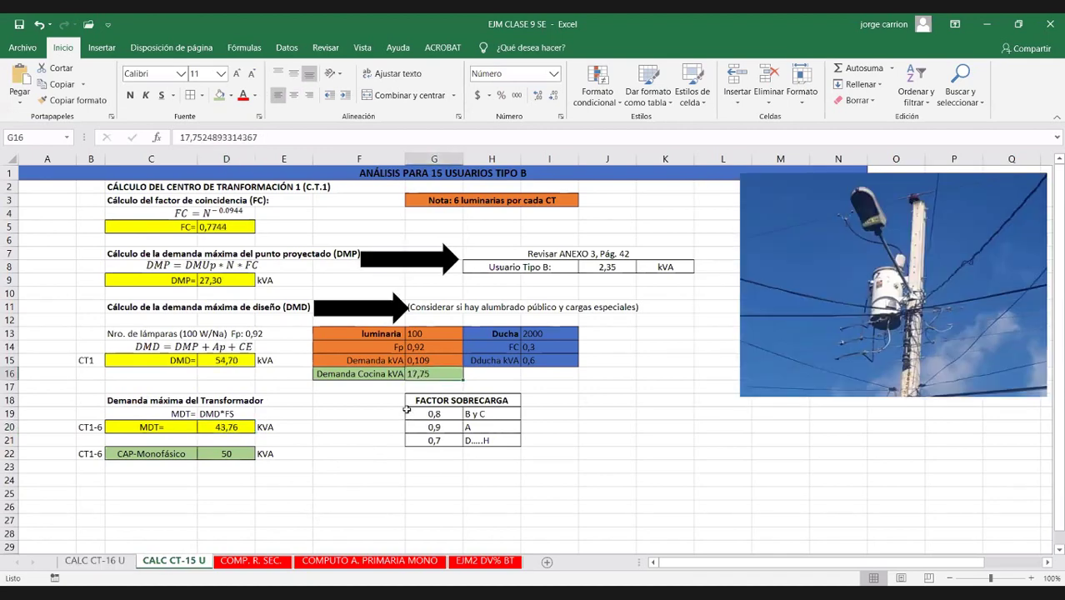
{"action": "left_click", "coordinate": [238, 455]}
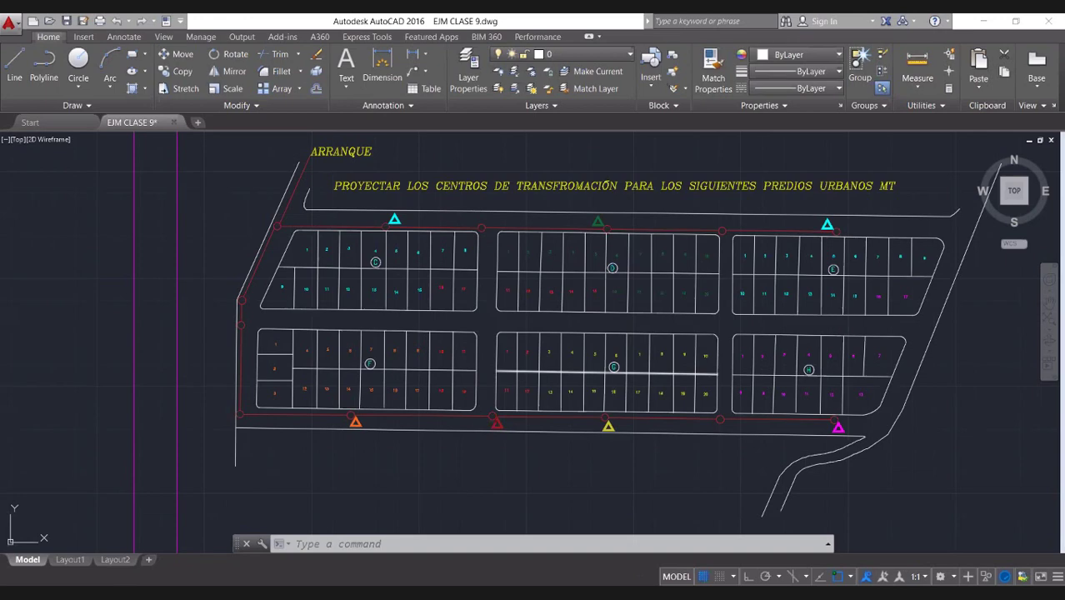
Step: Place a capture of the AutoCAD lot plan in the ESQUEMA area of the COMPUTO A. PRIMARIA MONO sheet
{"action": "left_click", "coordinate": [366, 352]}
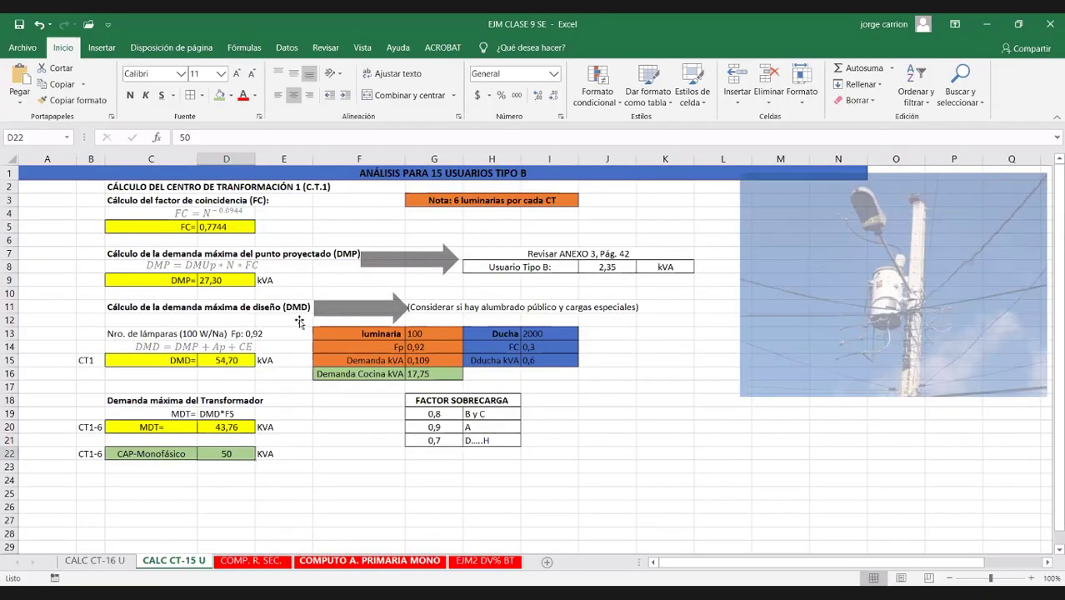
{"action": "key", "text": "ctrl+Page_Down"}
{"action": "key", "text": "ctrl+Page_Down"}
{"action": "left_click", "coordinate": [300, 319]}
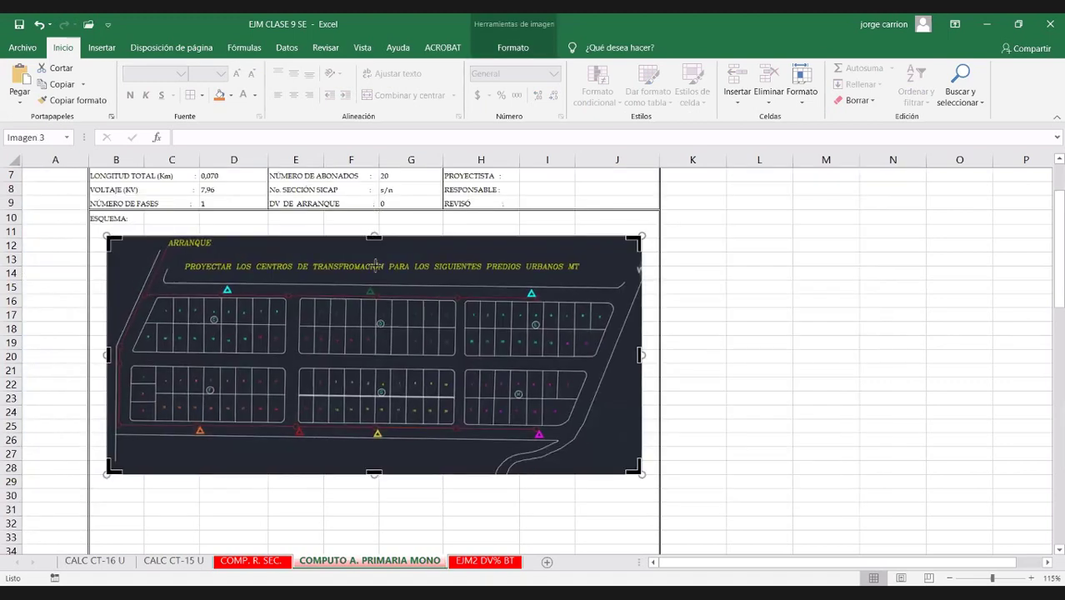
Step: Crop the title strip off the upper part of the plan image and enlarge it to span about columns A to L
{"action": "left_click_drag", "start_coordinate": [375, 278], "coordinate": [376, 277]}
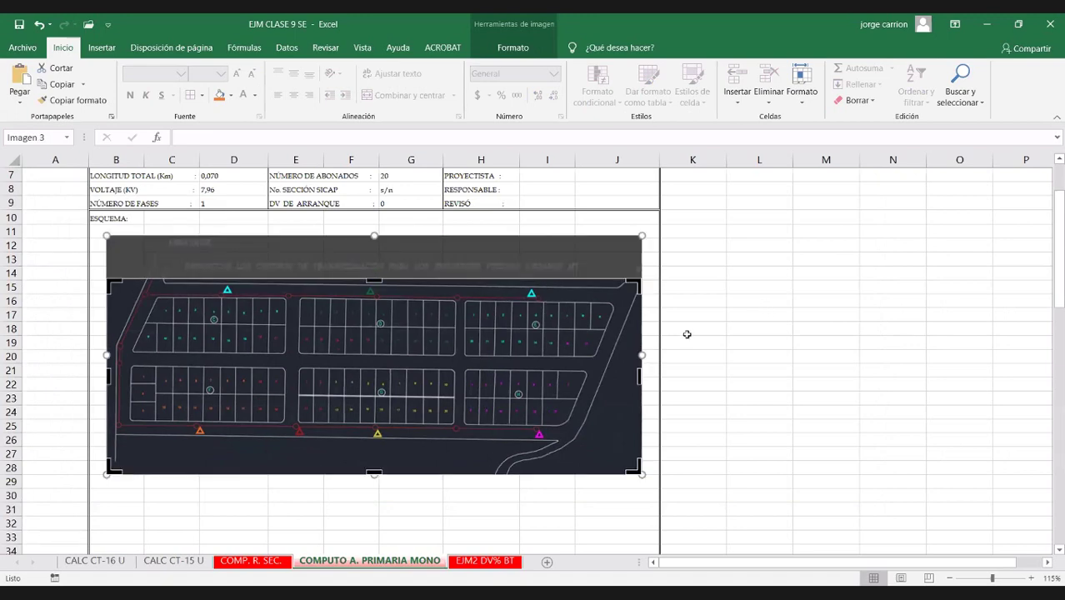
{"action": "left_click", "coordinate": [757, 302]}
{"action": "left_click_drag", "start_coordinate": [565, 332], "coordinate": [560, 305]}
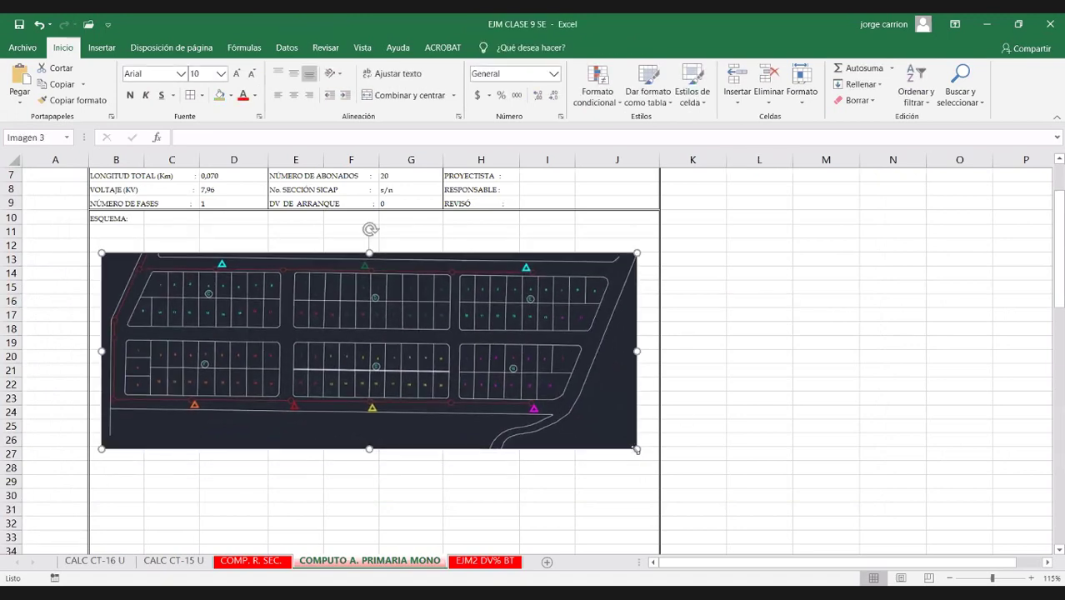
{"action": "left_click_drag", "start_coordinate": [637, 450], "coordinate": [775, 493]}
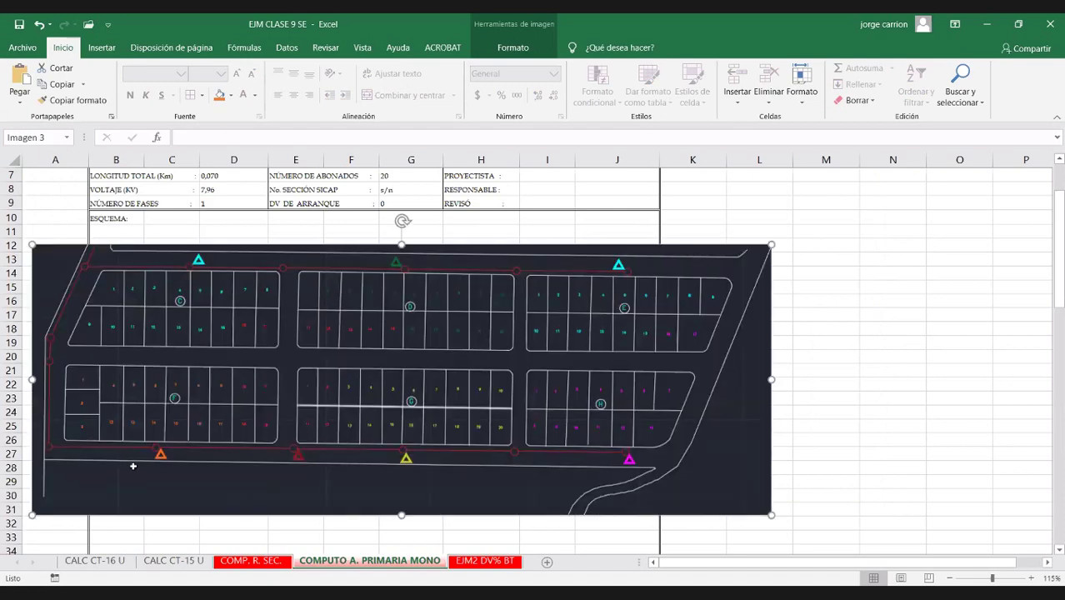
Step: Clear the three TRAMO names in the voltage-drop table under the plan image and check the first LONGITUD formula
{"action": "scroll", "coordinate": [132, 475], "scroll_direction": "down", "scroll_amount": 3}
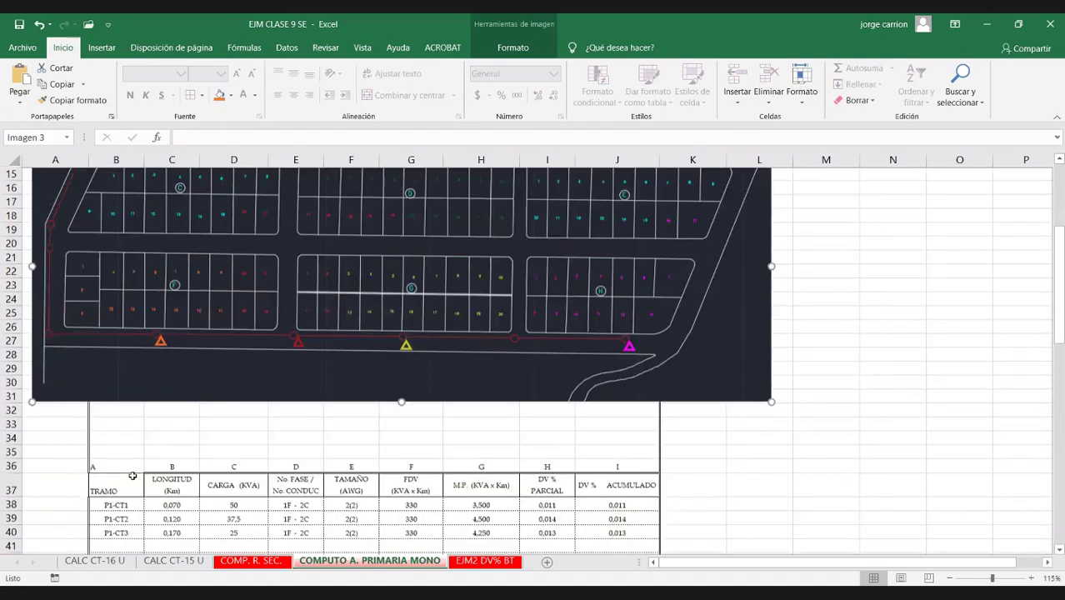
{"action": "scroll", "coordinate": [178, 451], "scroll_direction": "down", "scroll_amount": 1}
{"action": "left_click", "coordinate": [176, 450]}
{"action": "double_click", "coordinate": [177, 451]}
{"action": "key", "text": "Escape"}
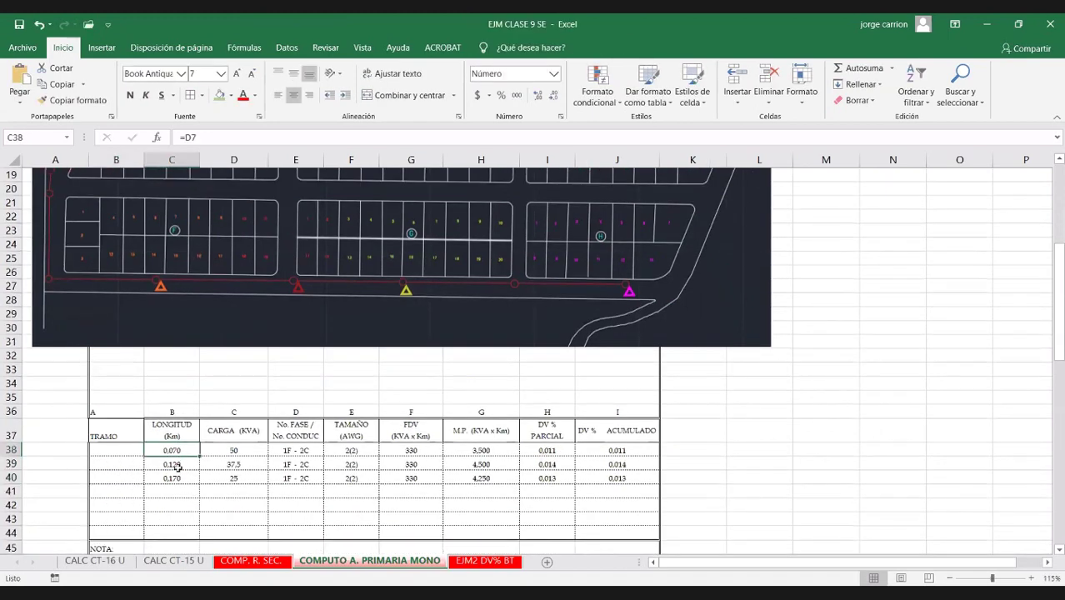
Step: Clear the three LONGITUD values in the voltage-drop table and check the line route on the lot plan
{"action": "left_click", "coordinate": [177, 475], "text": "shift"}
{"action": "key", "text": "Delete"}
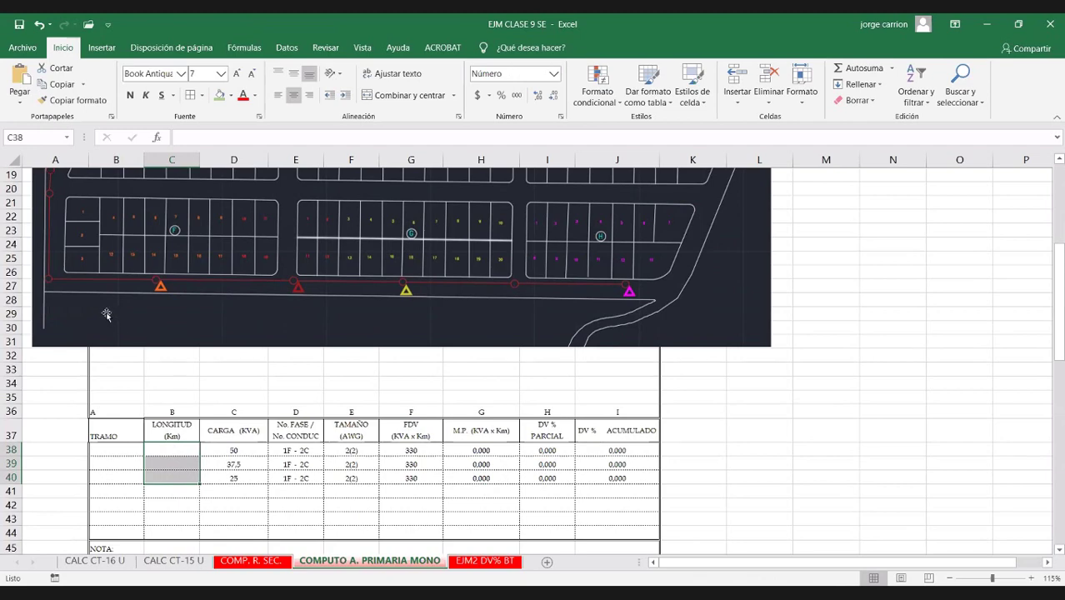
{"action": "scroll", "coordinate": [155, 312], "scroll_direction": "up", "scroll_amount": 4}
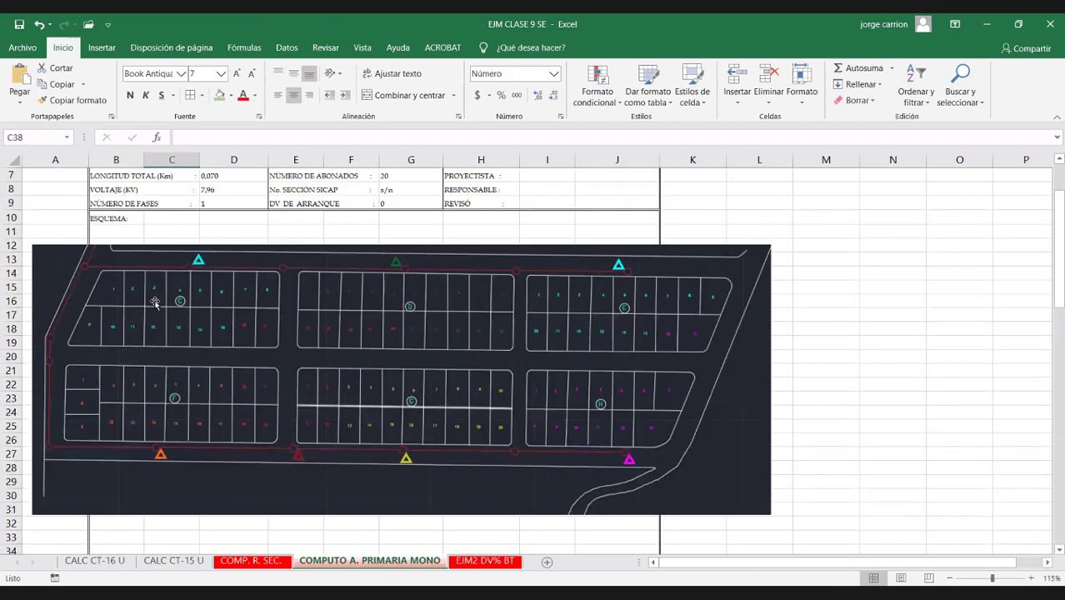
{"action": "scroll", "coordinate": [155, 302], "scroll_direction": "up", "scroll_amount": 1}
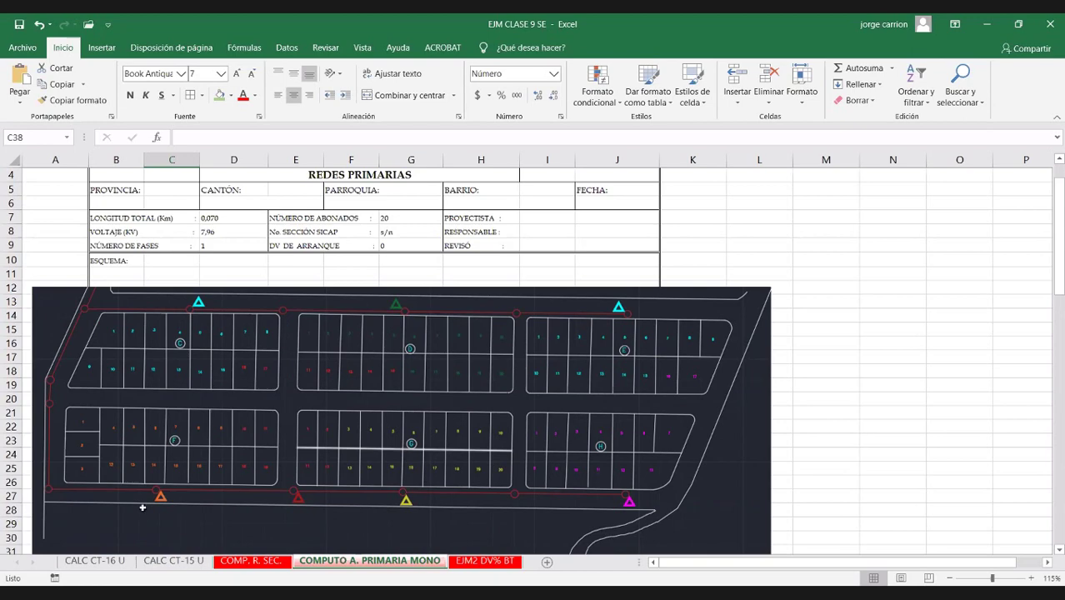
Step: Enter the section P0-CT1 in the first TRAMO row and calculate its LONGITUD in km as =57/1000
{"action": "scroll", "coordinate": [143, 507], "scroll_direction": "down", "scroll_amount": 4}
{"action": "left_click", "coordinate": [106, 493]}
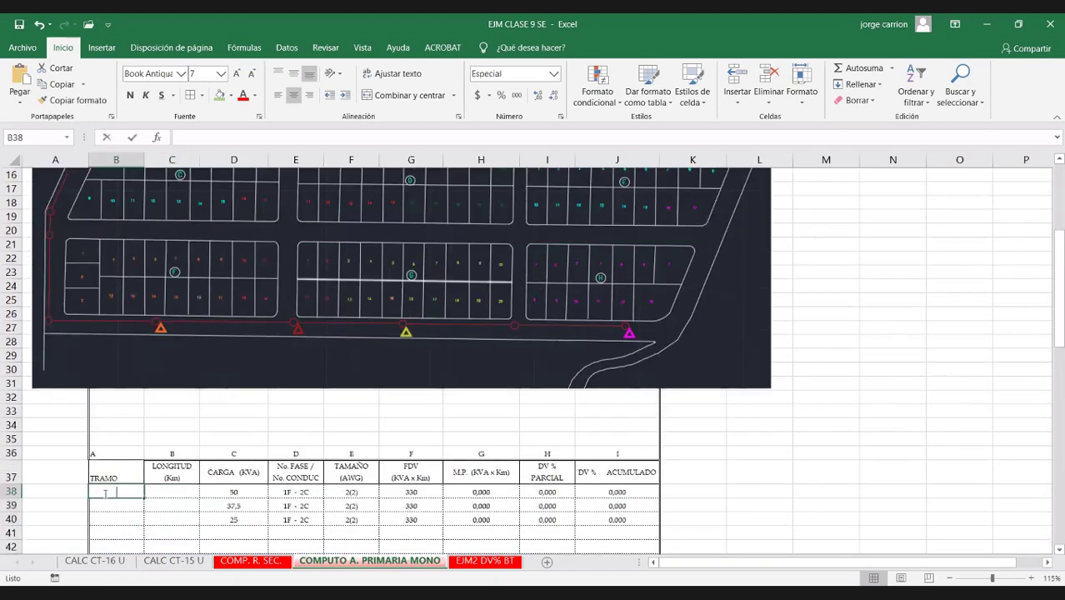
{"action": "type", "text": "P0-CT1"}
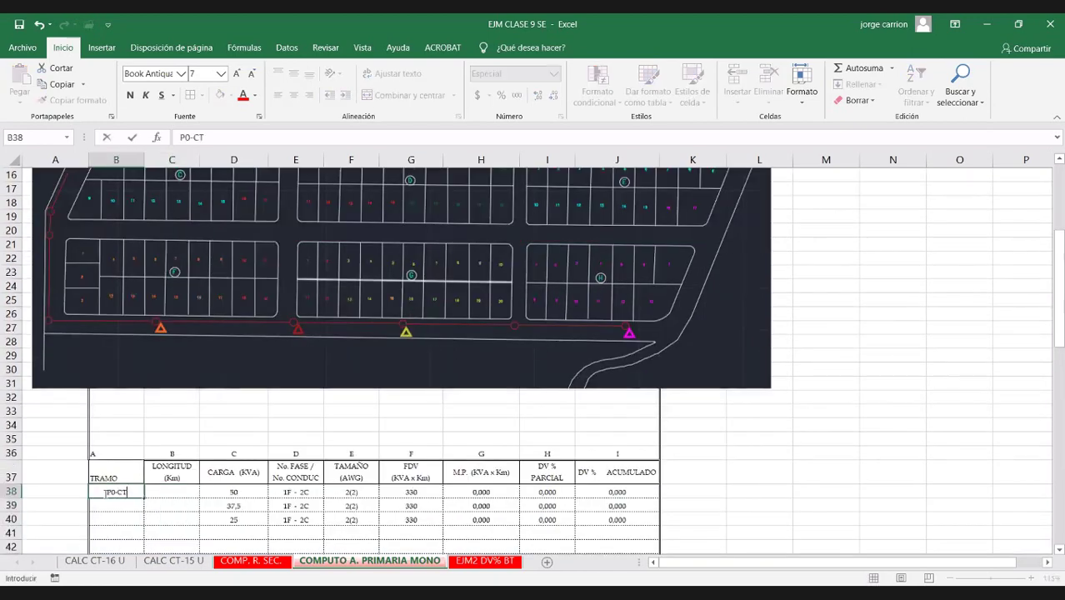
{"action": "left_click", "coordinate": [171, 491]}
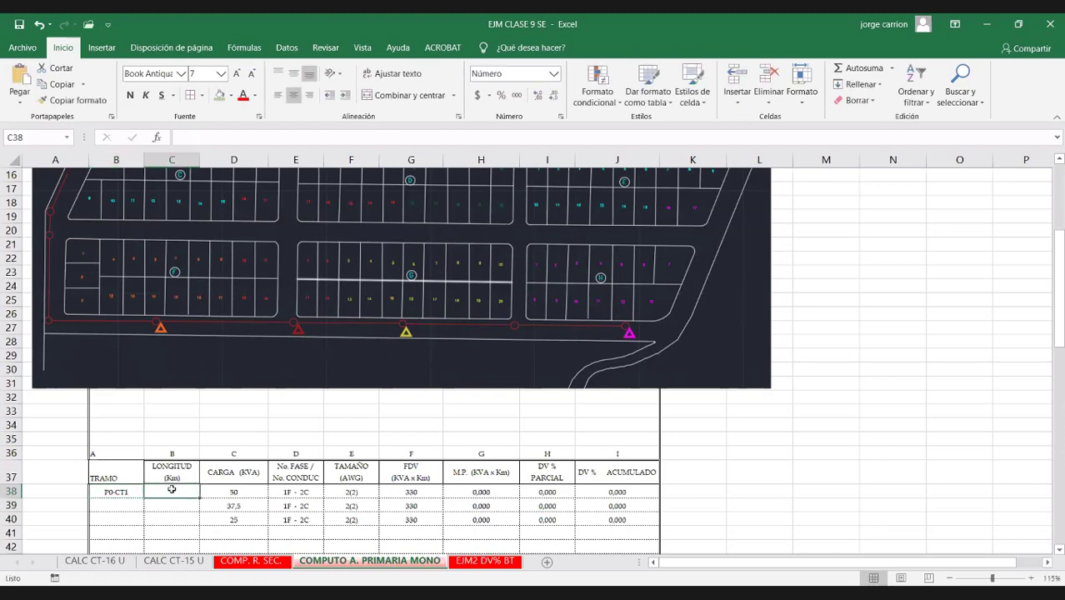
{"action": "type", "text": "=57/1000"}
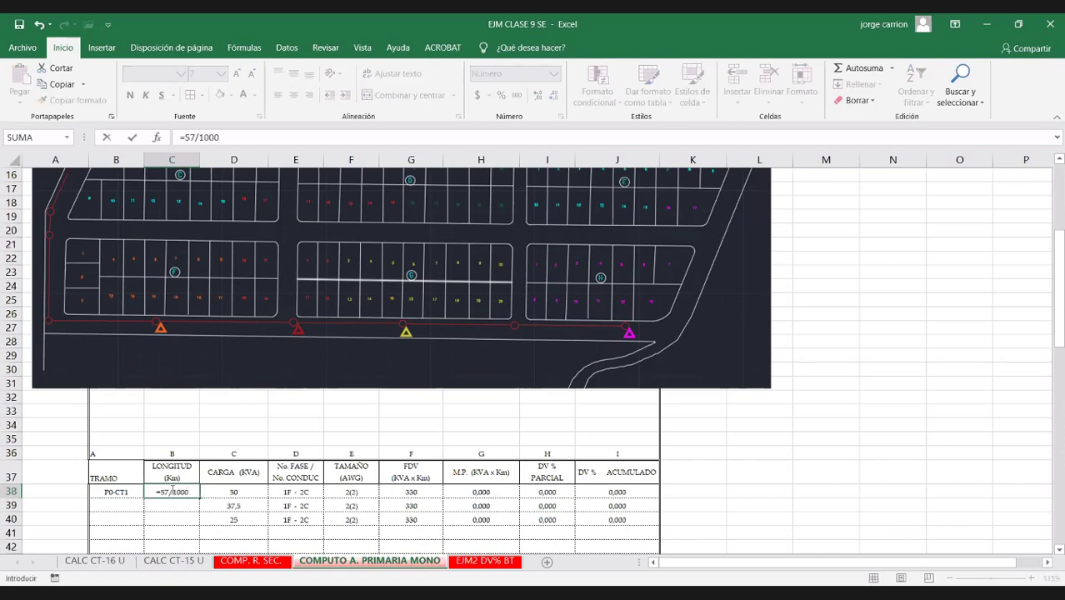
{"action": "key", "text": "Return"}
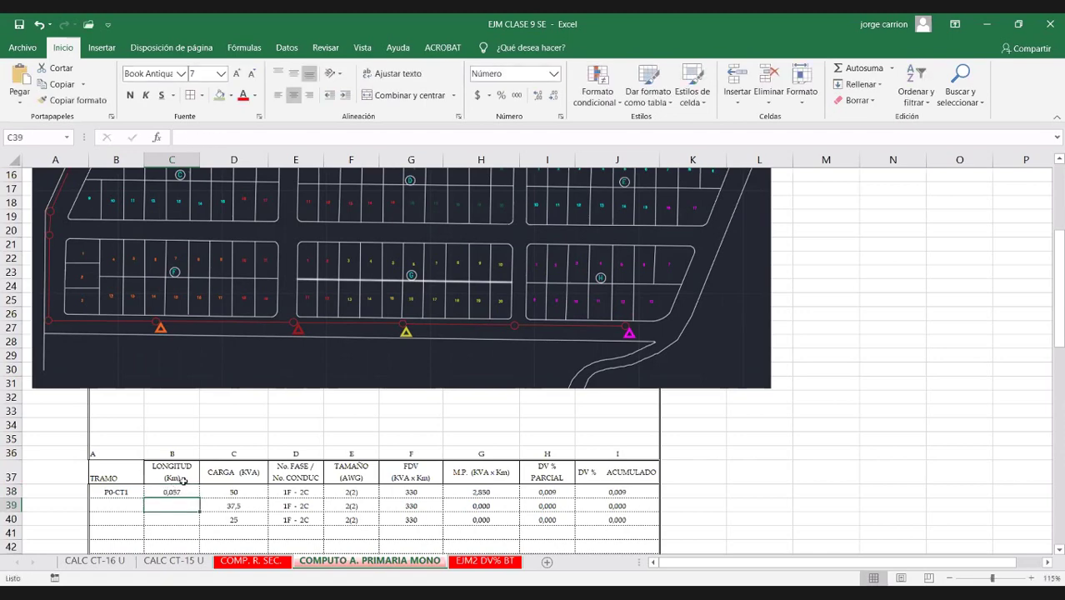
Step: Check the transformers fed through P0-CT1 on the lot plan and set that section's CARGA to 150 kVA
{"action": "scroll", "coordinate": [233, 531], "scroll_direction": "up", "scroll_amount": 1}
{"action": "left_click", "coordinate": [234, 531]}
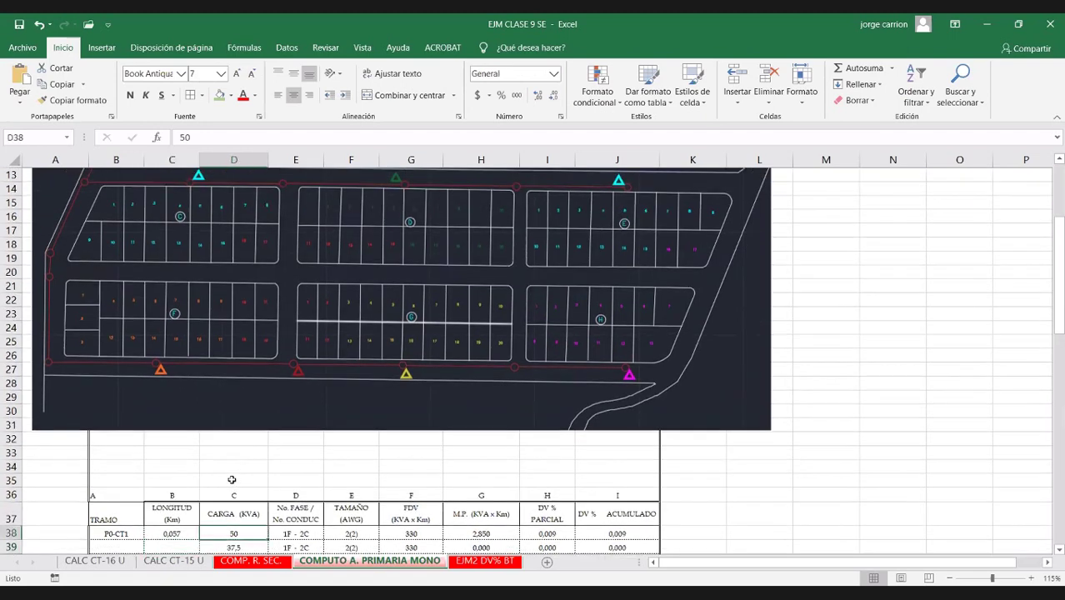
{"action": "scroll", "coordinate": [200, 296], "scroll_direction": "up", "scroll_amount": 1}
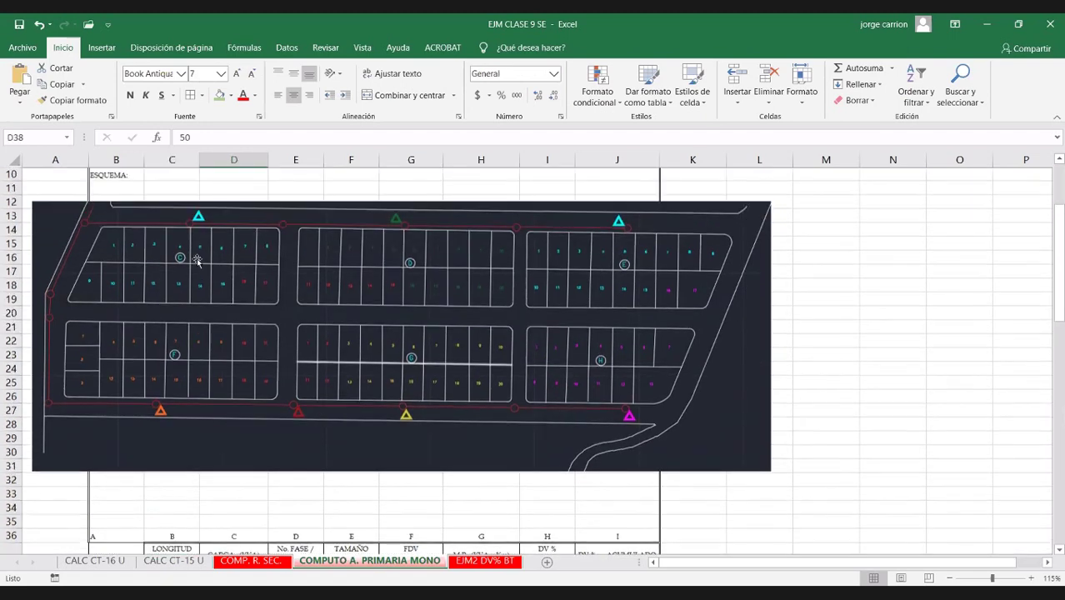
{"action": "scroll", "coordinate": [196, 267], "scroll_direction": "up", "scroll_amount": 1}
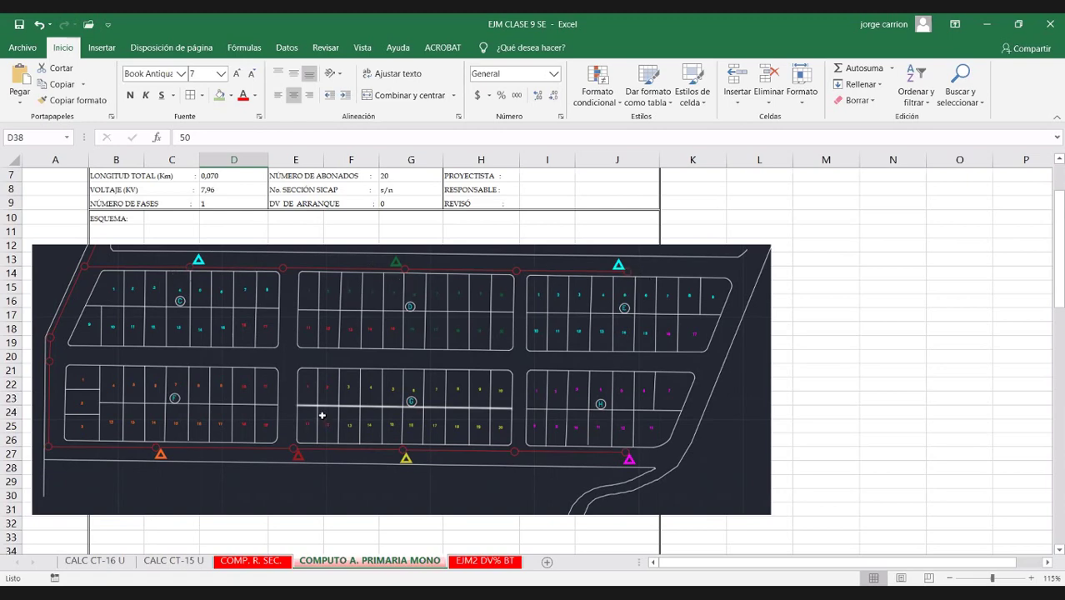
{"action": "scroll", "coordinate": [295, 471], "scroll_direction": "down", "scroll_amount": 2}
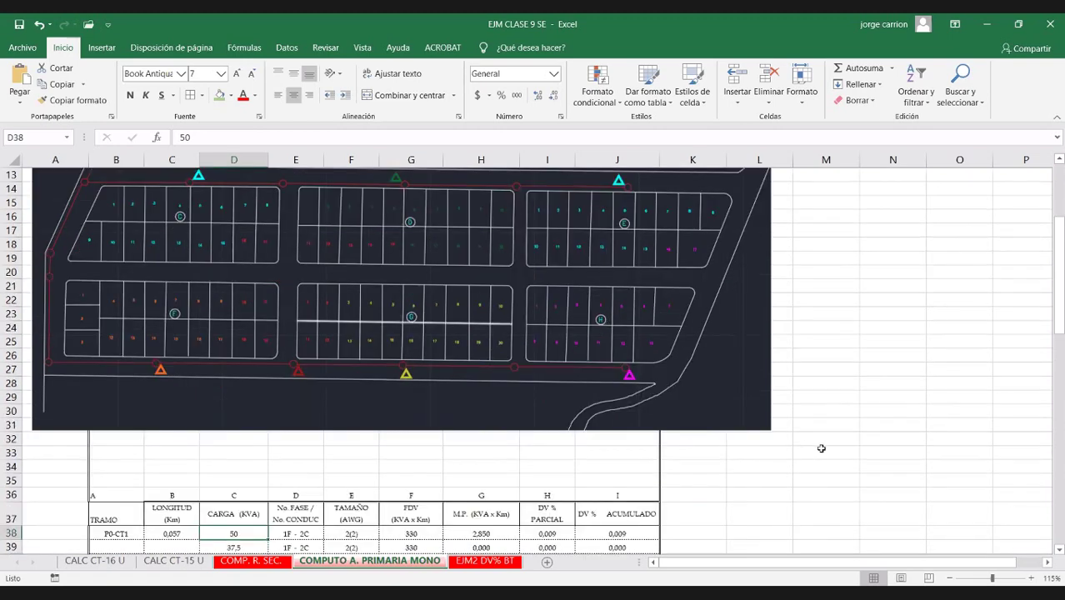
{"action": "type", "text": "150"}
{"action": "scroll", "coordinate": [92, 321], "scroll_direction": "down", "scroll_amount": 1}
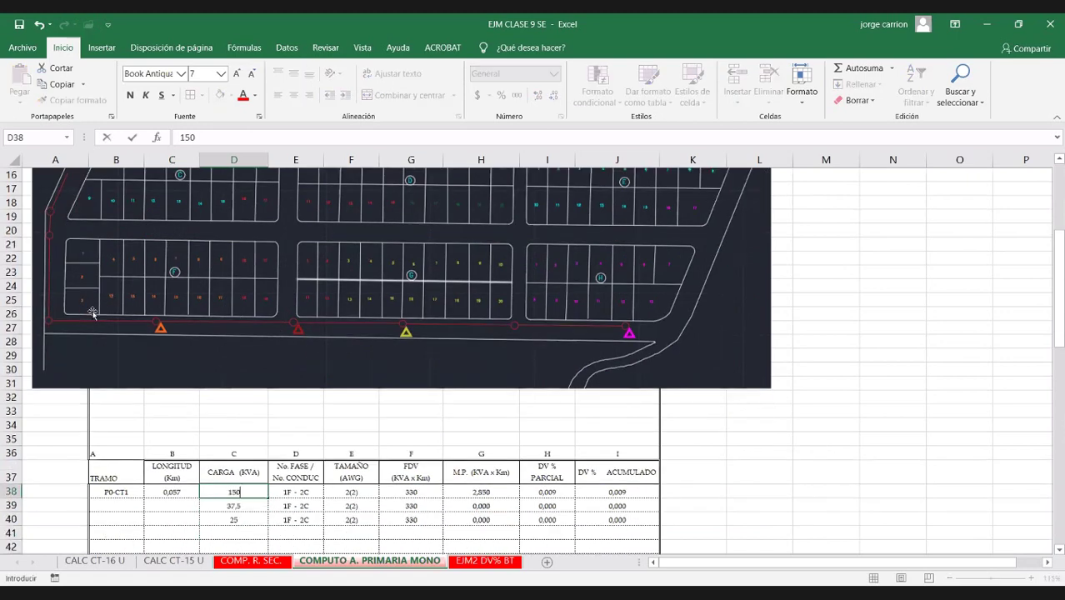
{"action": "key", "text": "ctrl+z"}
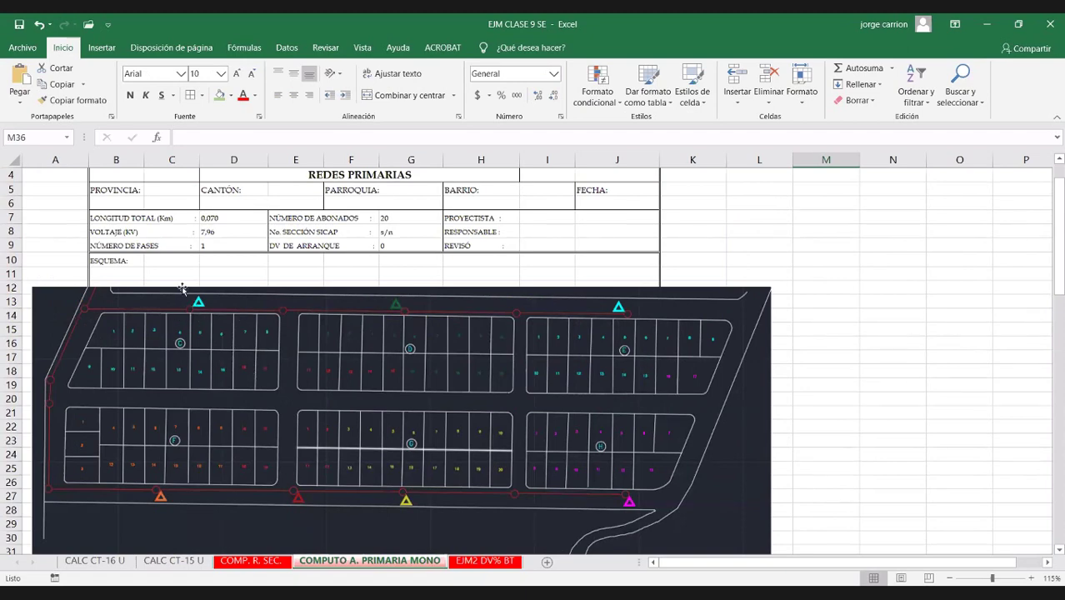
Step: Enter P2-CT2 as the second TRAMO name, following the primary line on the lot plan
{"action": "scroll", "coordinate": [184, 284], "scroll_direction": "down", "scroll_amount": 1}
{"action": "scroll", "coordinate": [184, 284], "scroll_direction": "down", "scroll_amount": 1}
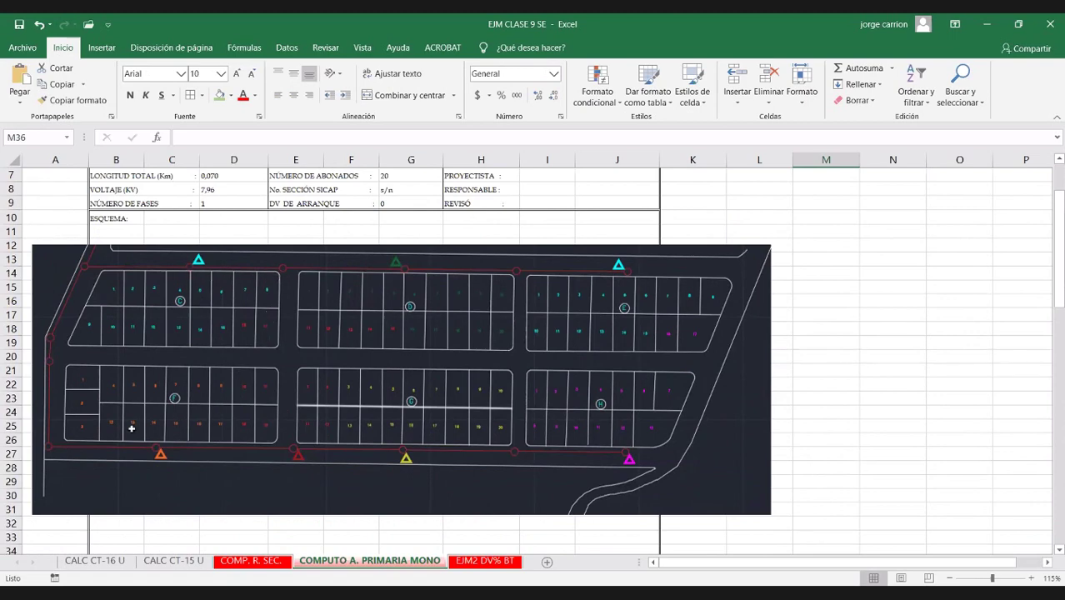
{"action": "scroll", "coordinate": [131, 429], "scroll_direction": "down", "scroll_amount": 1}
{"action": "scroll", "coordinate": [122, 425], "scroll_direction": "down", "scroll_amount": 5}
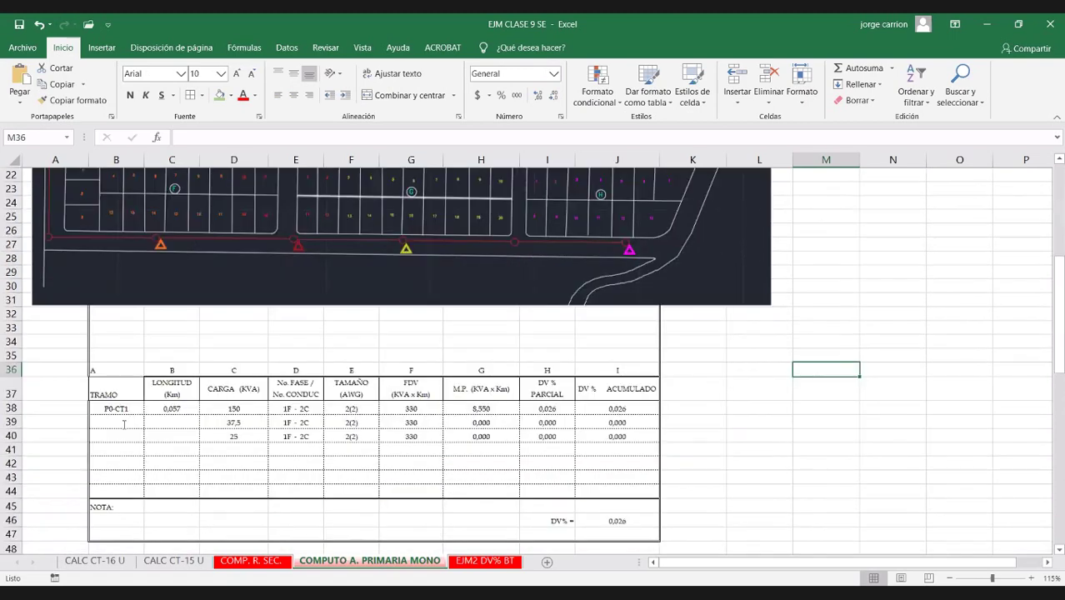
{"action": "left_click", "coordinate": [116, 423]}
{"action": "double_click", "coordinate": [121, 422]}
{"action": "type", "text": "P2"}
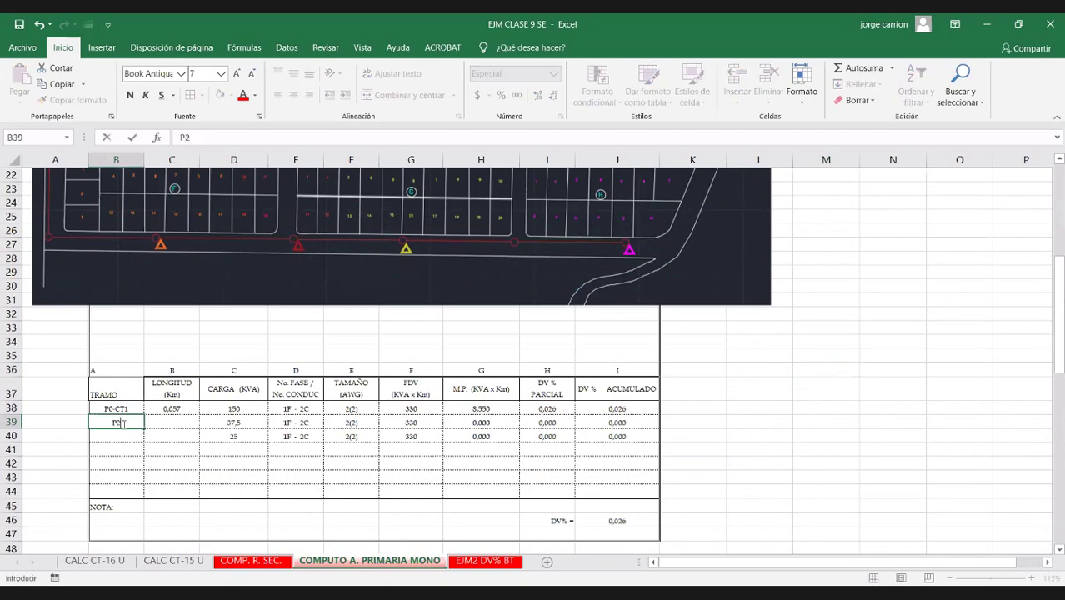
{"action": "type", "text": "-CT2"}
{"action": "key", "text": "Tab"}
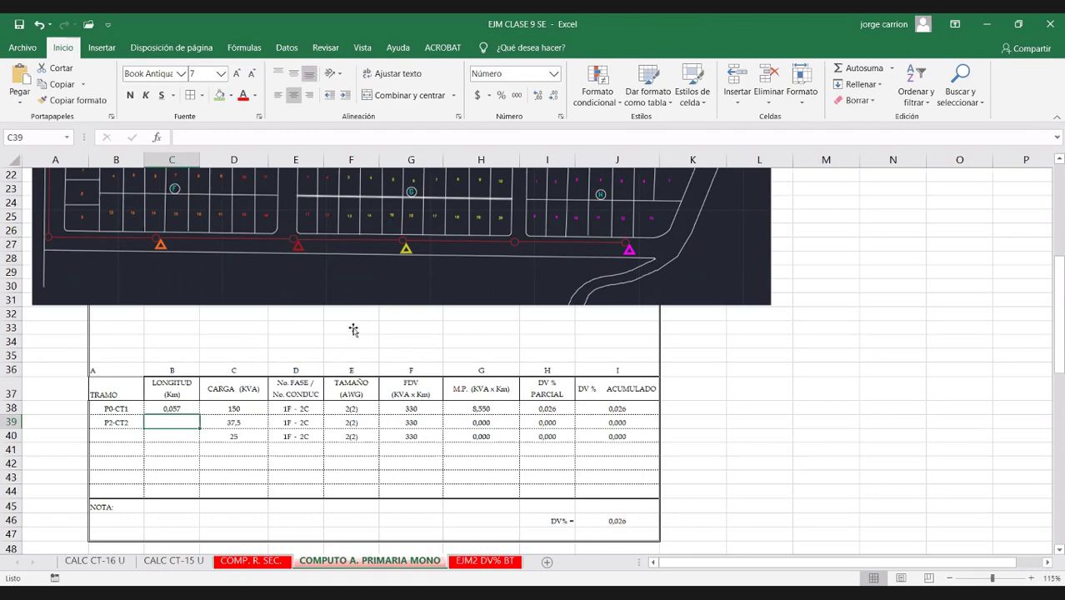
Step: Consult the lot plan and calculate the LONGITUD of section P2-CT2 in km as +105/1000
{"action": "scroll", "coordinate": [218, 252], "scroll_direction": "up", "scroll_amount": 1}
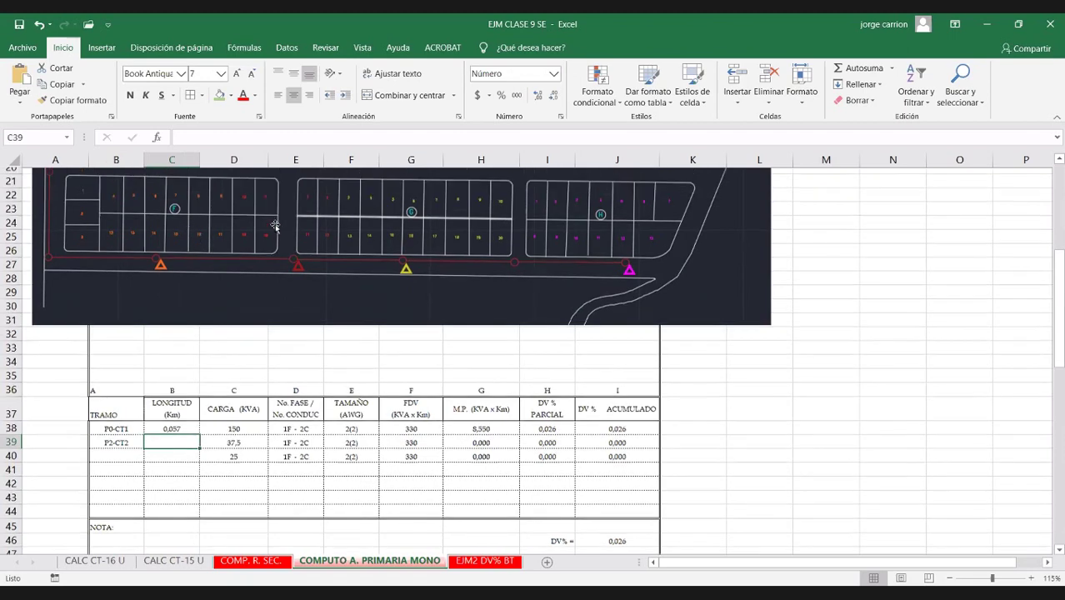
{"action": "scroll", "coordinate": [276, 225], "scroll_direction": "up", "scroll_amount": 3}
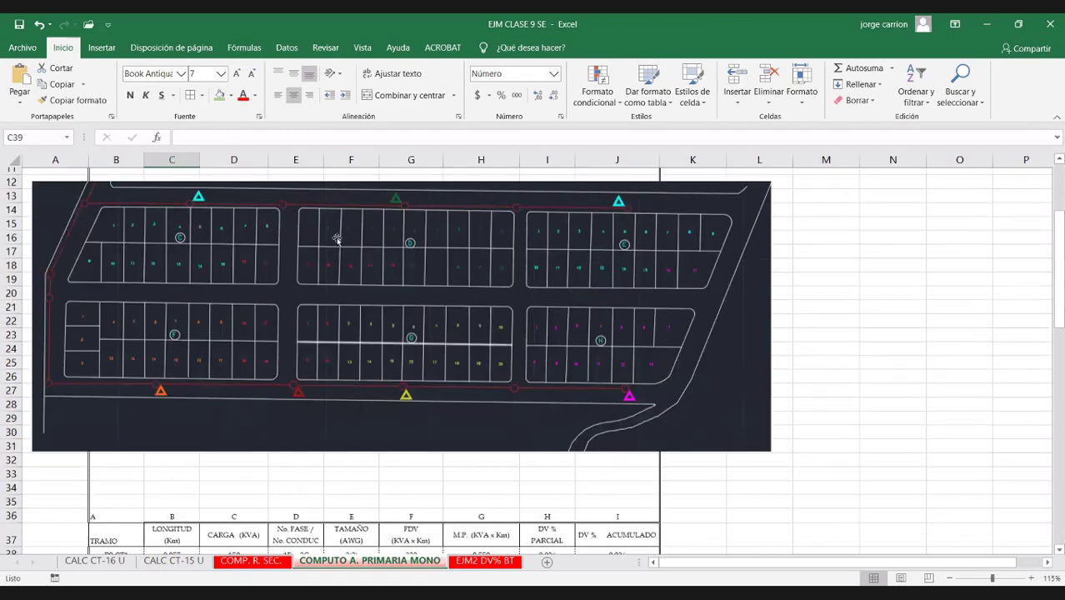
{"action": "scroll", "coordinate": [334, 240], "scroll_direction": "up", "scroll_amount": 1}
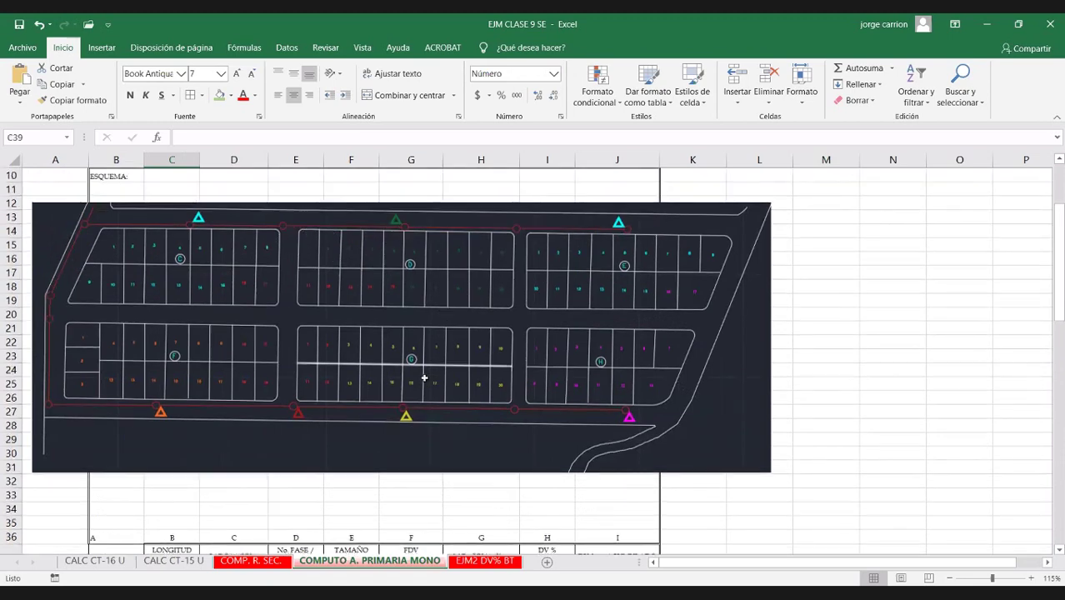
{"action": "scroll", "coordinate": [424, 378], "scroll_direction": "down", "scroll_amount": 2}
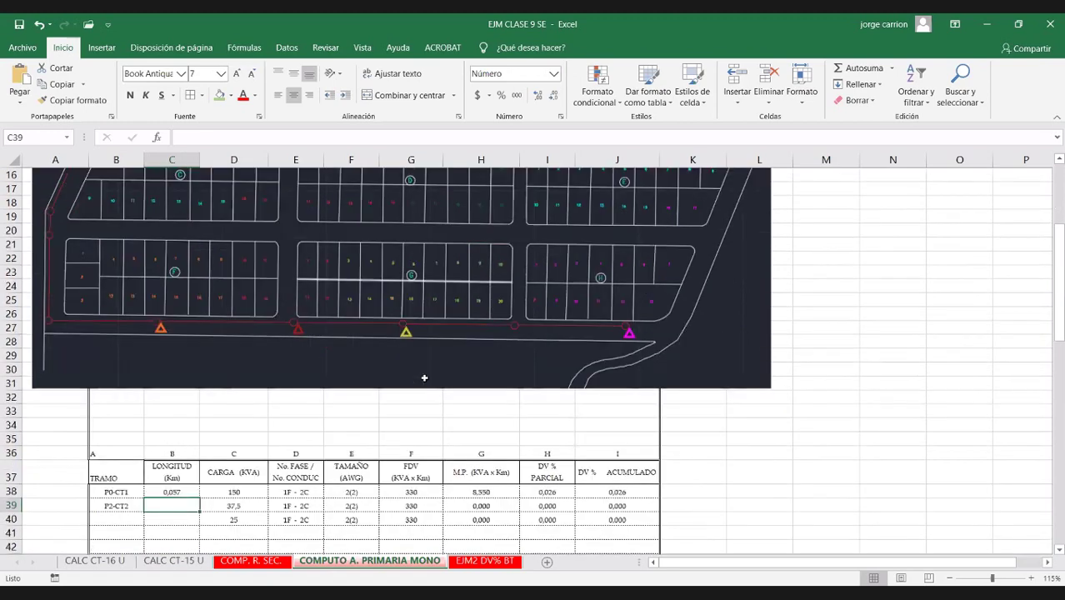
{"action": "scroll", "coordinate": [425, 377], "scroll_direction": "down", "scroll_amount": 2}
{"action": "type", "text": "+105"}
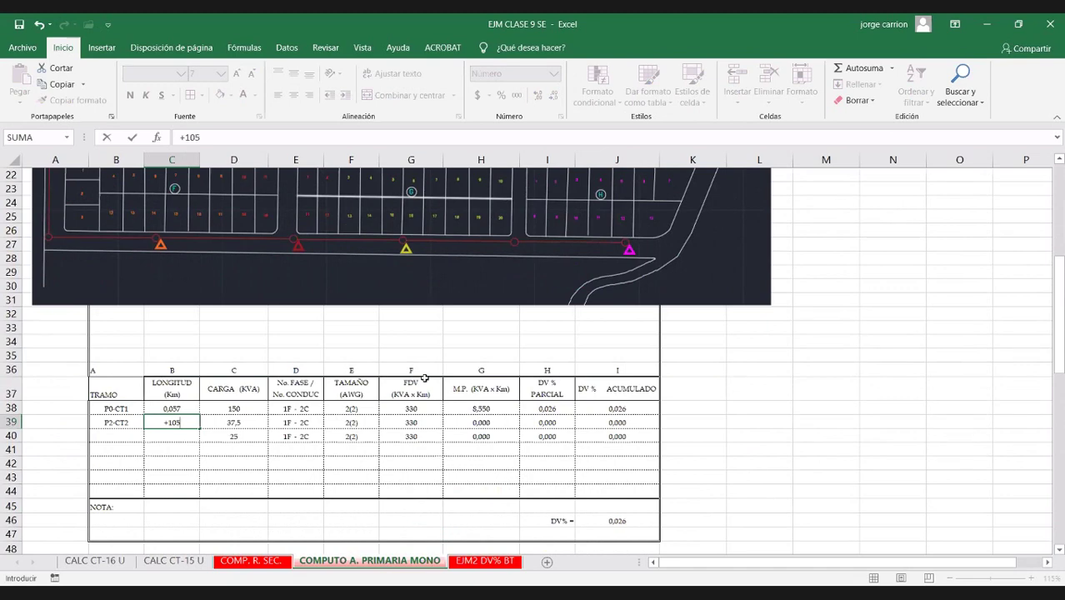
{"action": "type", "text": "/1000"}
{"action": "key", "text": "Return"}
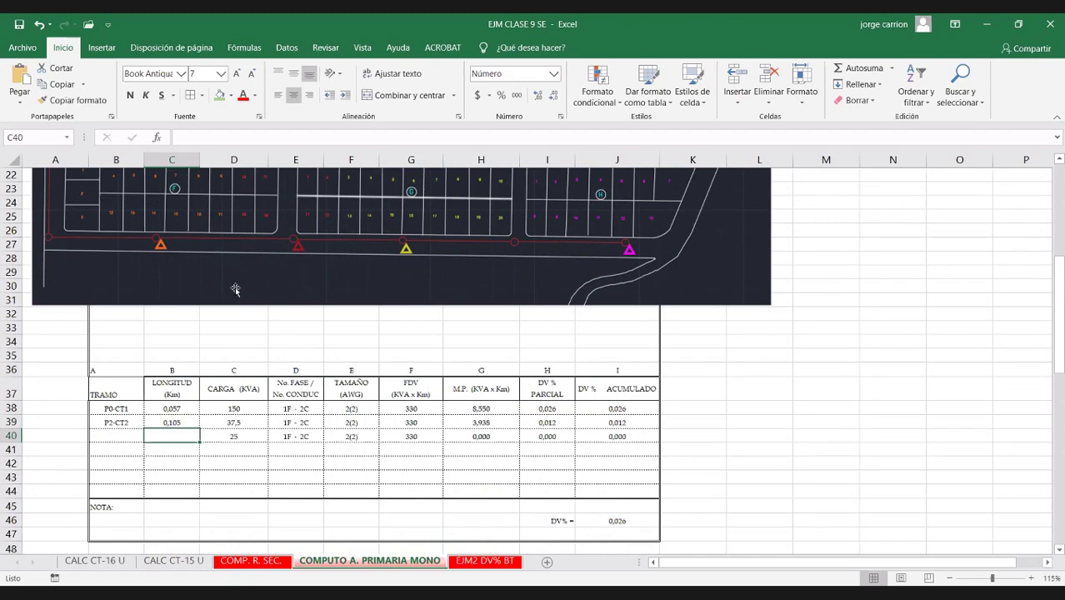
Step: Check the transformers downstream of section P2-CT2 on the lot plan and set its CARGA to 100 kVA
{"action": "scroll", "coordinate": [200, 275], "scroll_direction": "up", "scroll_amount": 1}
{"action": "scroll", "coordinate": [192, 275], "scroll_direction": "up", "scroll_amount": 1}
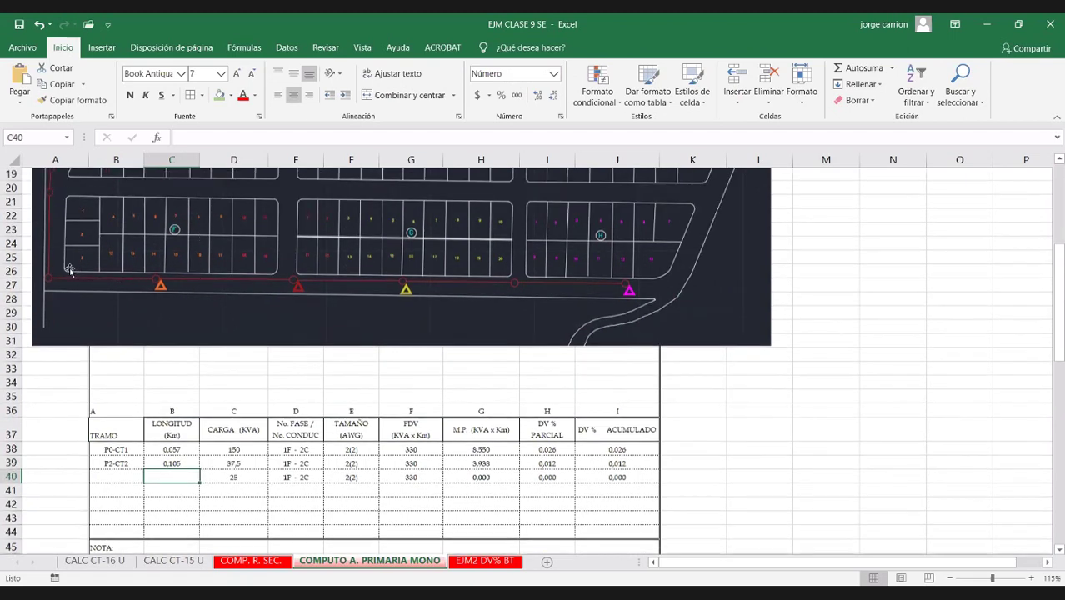
{"action": "scroll", "coordinate": [70, 267], "scroll_direction": "up", "scroll_amount": 4}
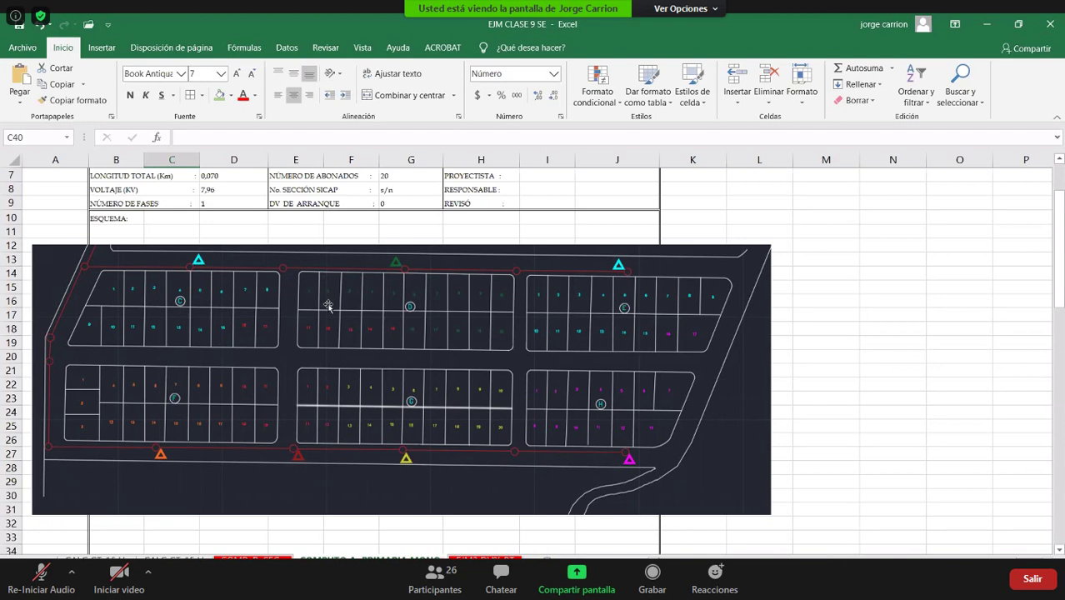
{"action": "scroll", "coordinate": [217, 490], "scroll_direction": "down", "scroll_amount": 1}
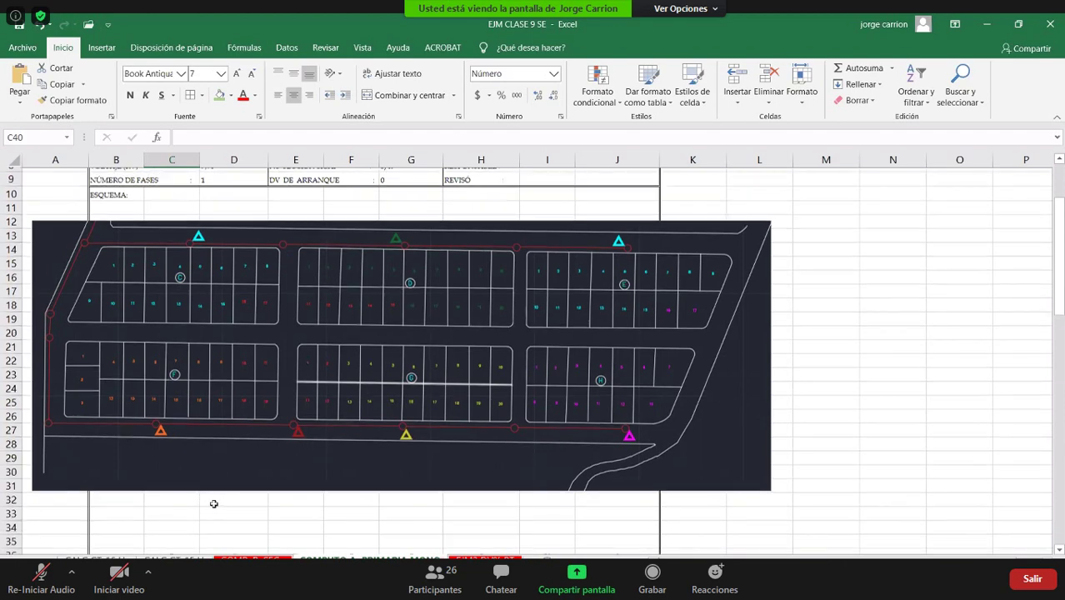
{"action": "key", "text": "Up"}
{"action": "key", "text": "Right"}
{"action": "scroll", "coordinate": [410, 271], "scroll_direction": "up", "scroll_amount": 1}
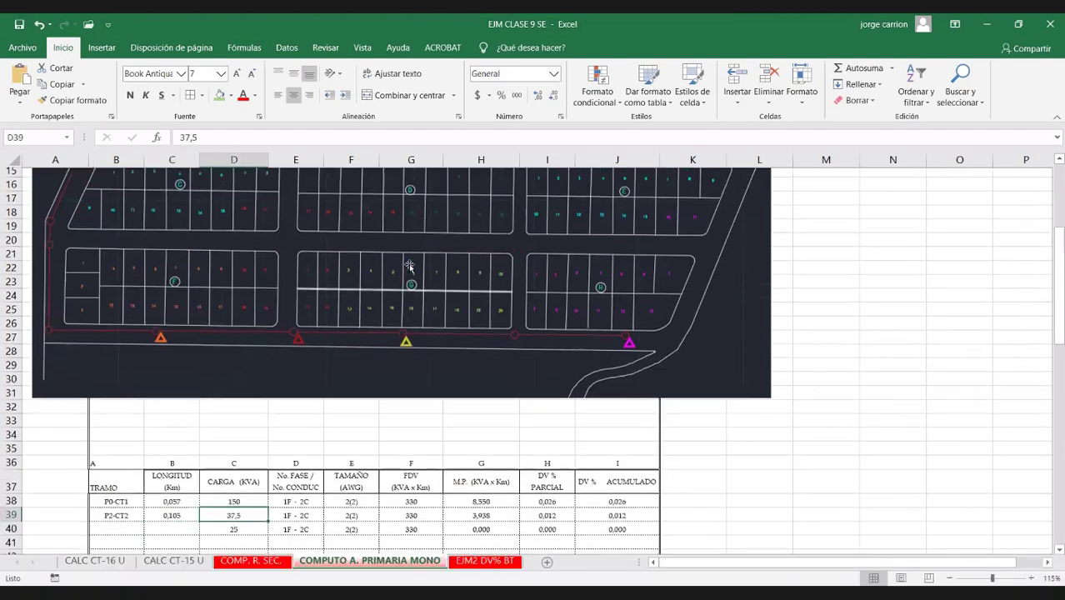
{"action": "scroll", "coordinate": [407, 267], "scroll_direction": "up", "scroll_amount": 3}
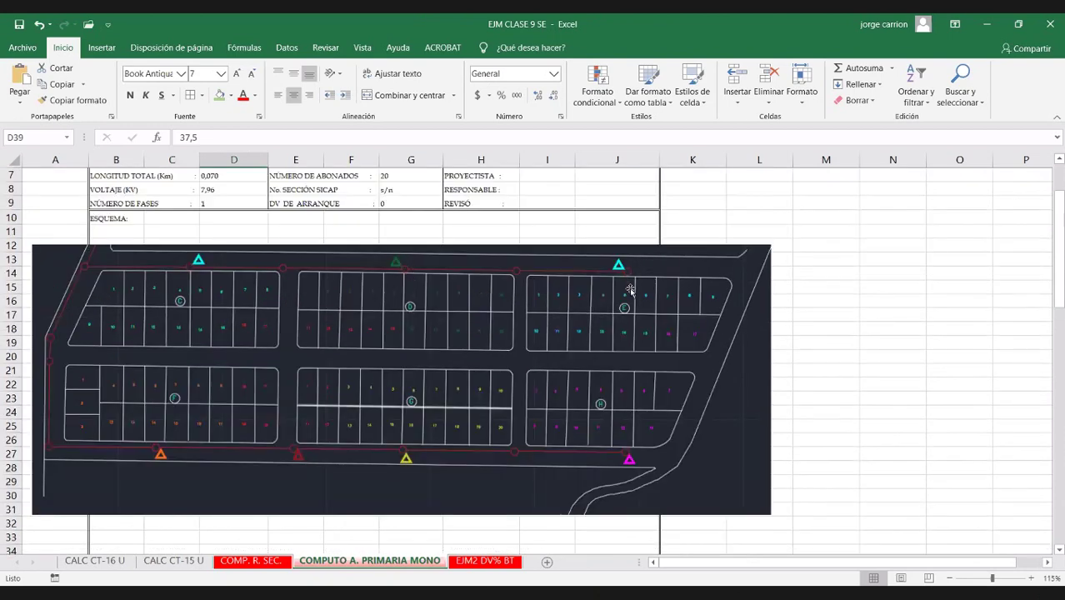
{"action": "scroll", "coordinate": [247, 472], "scroll_direction": "down", "scroll_amount": 2}
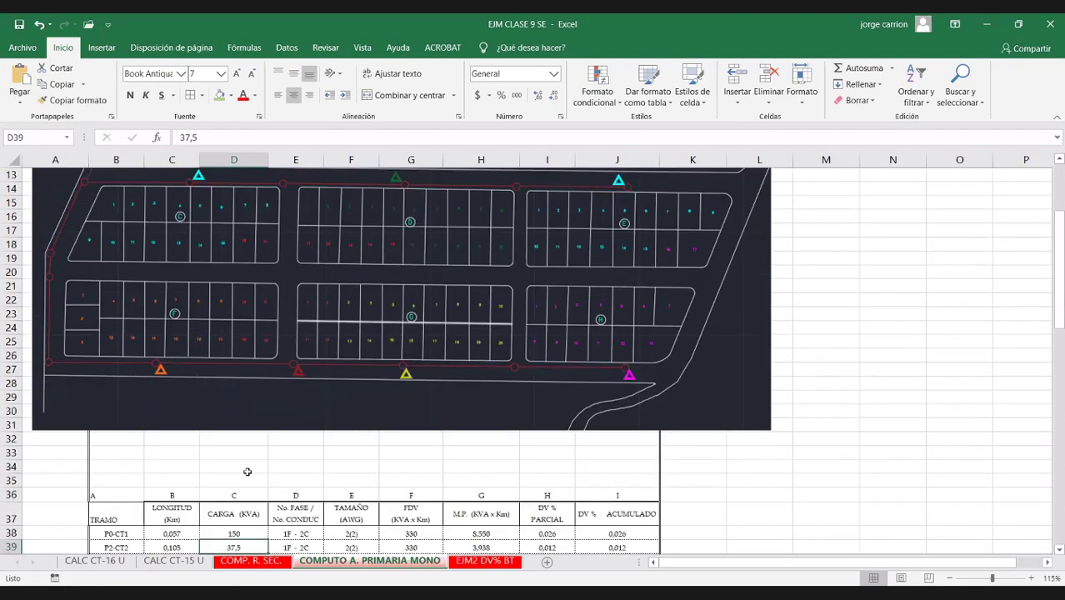
{"action": "scroll", "coordinate": [308, 413], "scroll_direction": "down", "scroll_amount": 3}
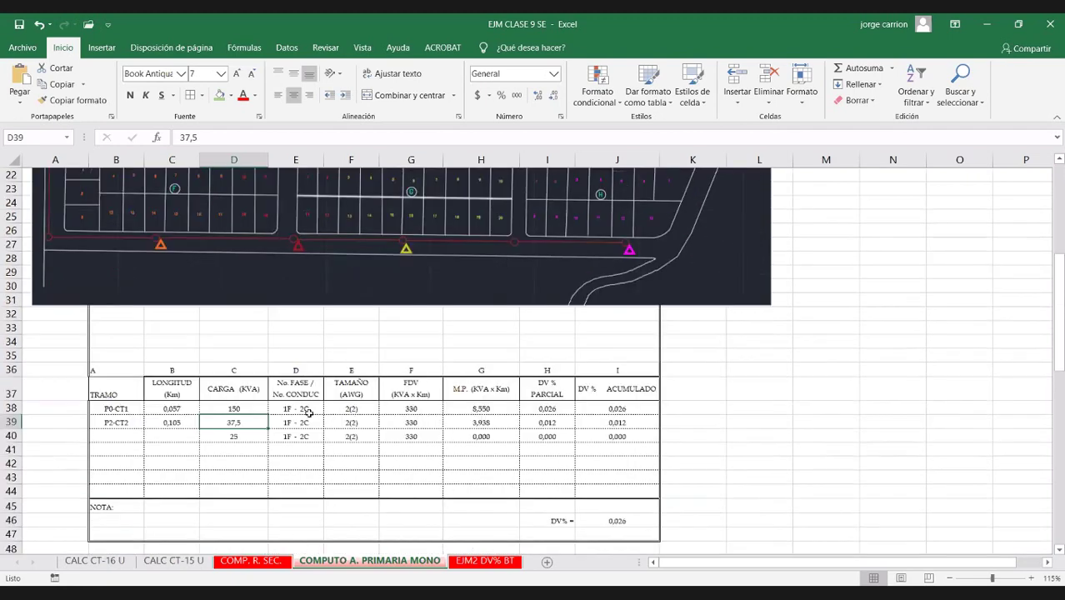
{"action": "type", "text": "100"}
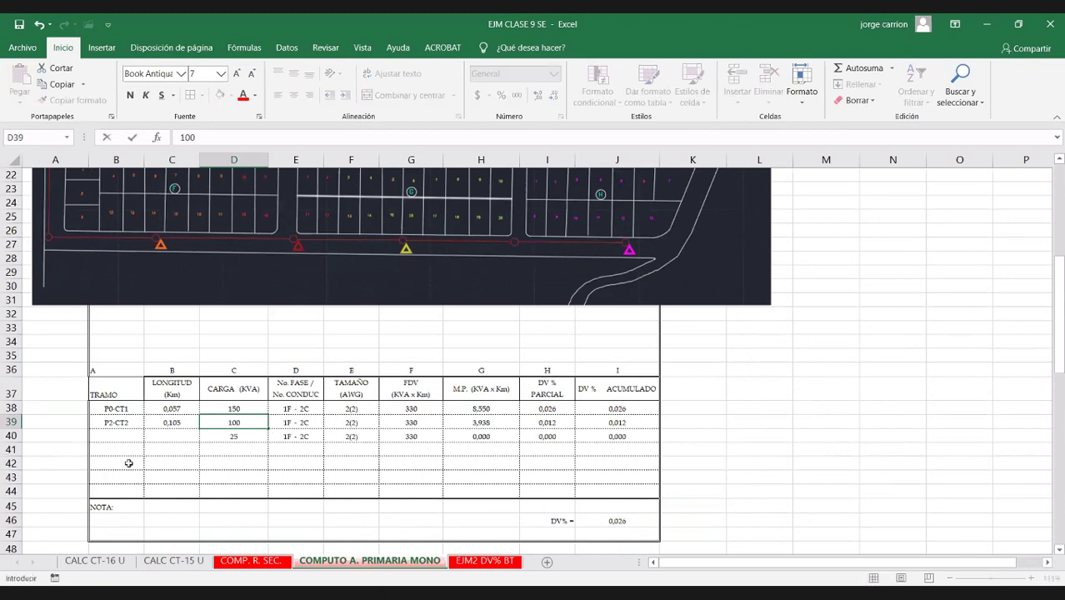
{"action": "key", "text": "Up"}
{"action": "key", "text": "Right"}
Step: Follow the primary line on the lot plan and enter P4-CT3 as the third TRAMO name
{"action": "scroll", "coordinate": [363, 359], "scroll_direction": "up", "scroll_amount": 1}
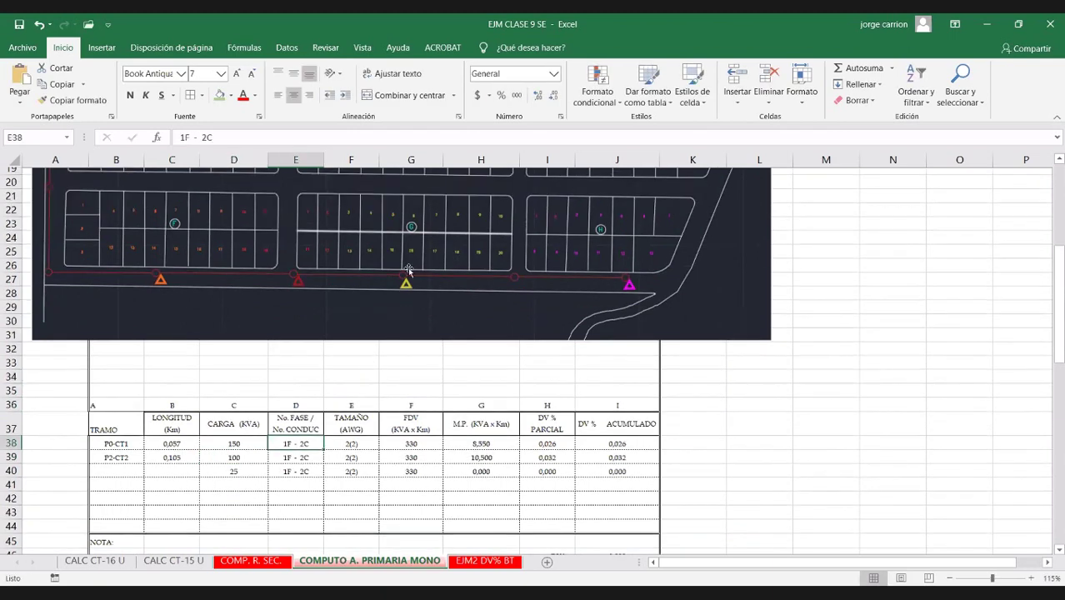
{"action": "scroll", "coordinate": [405, 227], "scroll_direction": "up", "scroll_amount": 1}
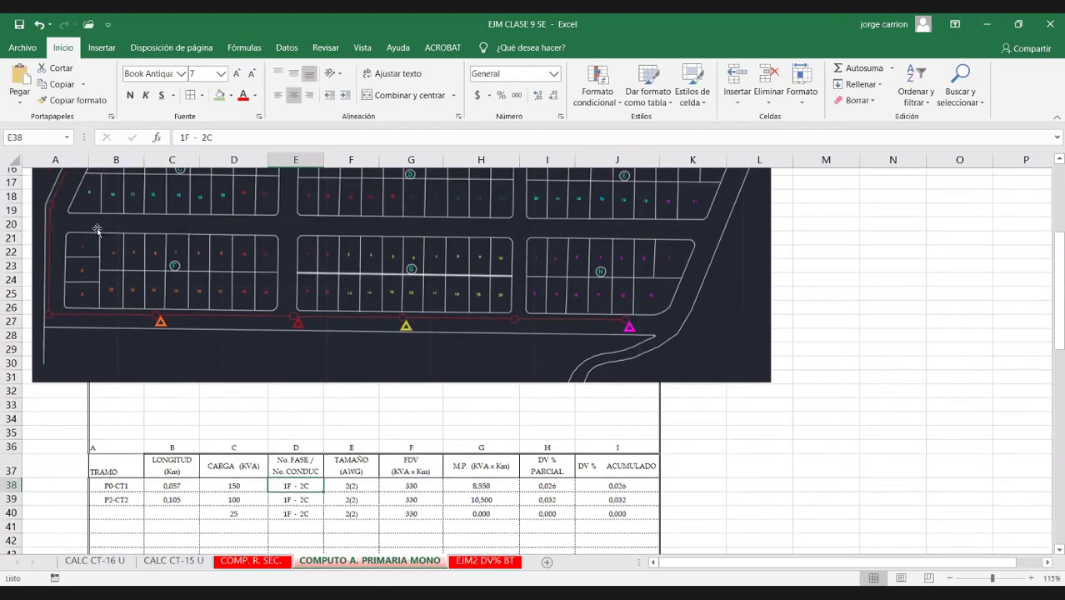
{"action": "scroll", "coordinate": [96, 232], "scroll_direction": "up", "scroll_amount": 2}
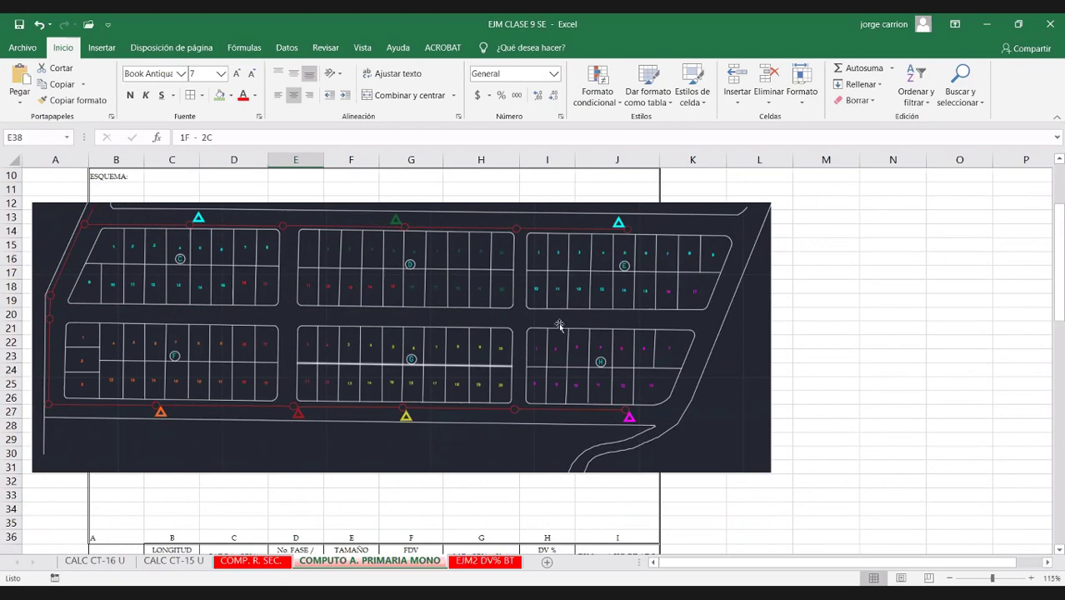
{"action": "scroll", "coordinate": [558, 325], "scroll_direction": "down", "scroll_amount": 3}
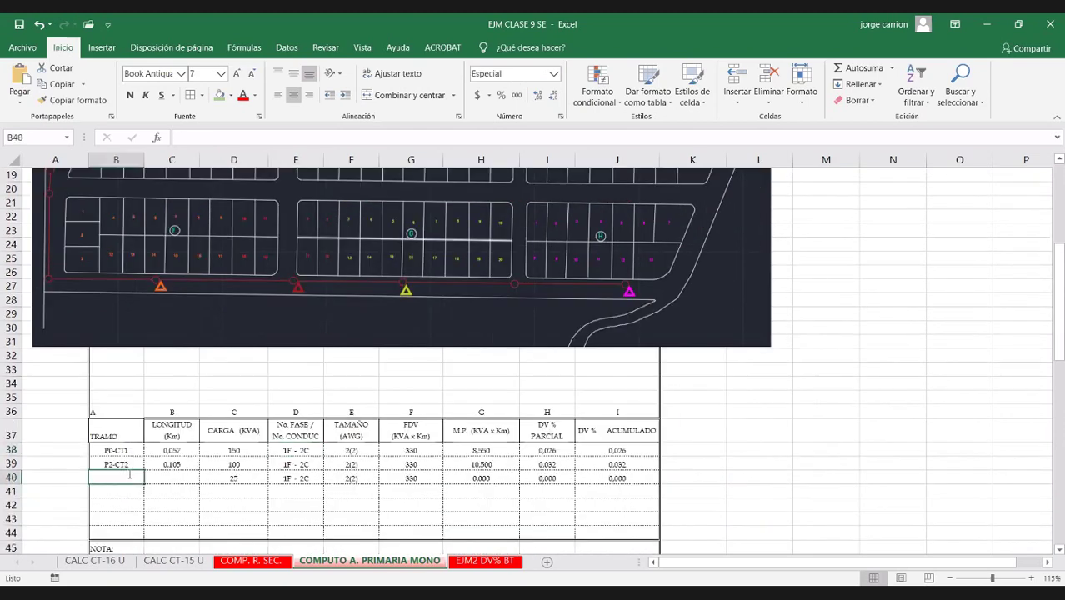
{"action": "left_click", "coordinate": [116, 478]}
{"action": "type", "text": "P4-C"}
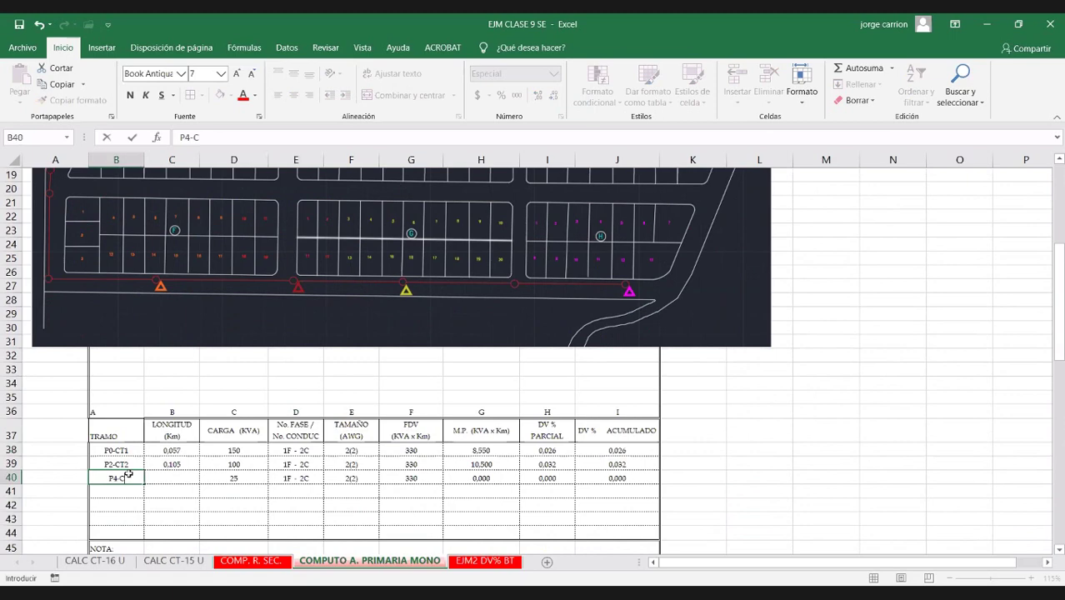
{"action": "type", "text": "T3"}
{"action": "key", "text": "Tab"}
Step: Consult the lot plan and calculate the LONGITUD of section P4-CT3 in km as =100/1000
{"action": "scroll", "coordinate": [376, 311], "scroll_direction": "up", "scroll_amount": 3}
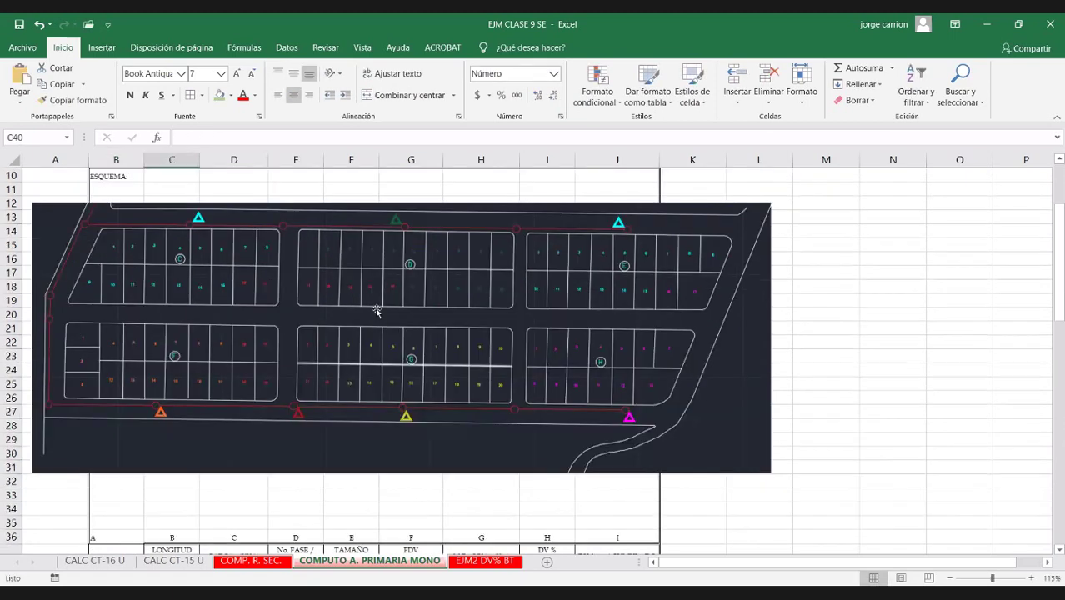
{"action": "scroll", "coordinate": [376, 311], "scroll_direction": "up", "scroll_amount": 1}
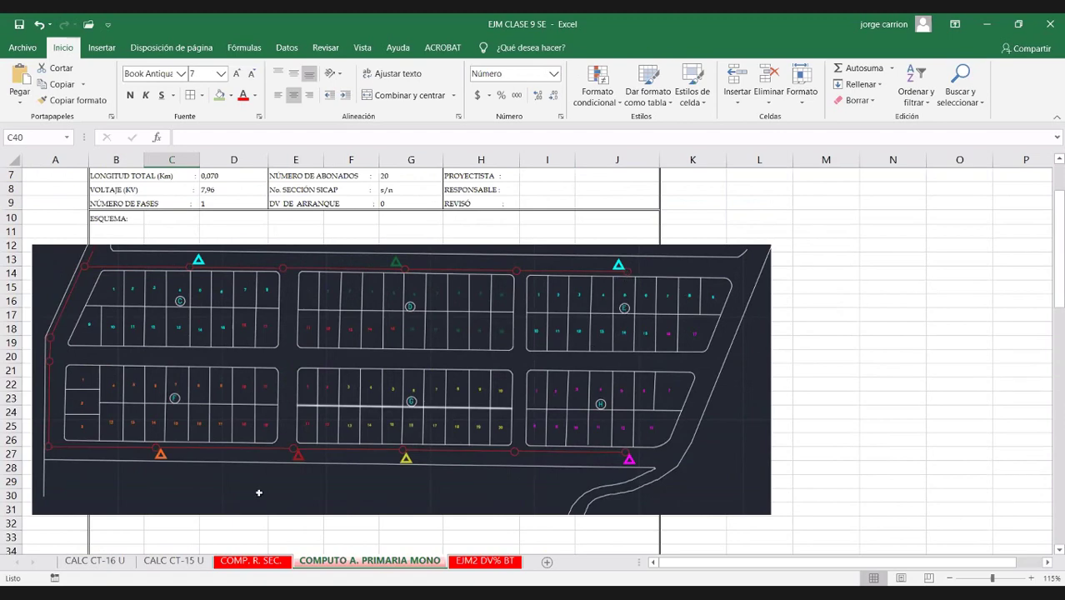
{"action": "scroll", "coordinate": [258, 493], "scroll_direction": "down", "scroll_amount": 2}
{"action": "scroll", "coordinate": [260, 494], "scroll_direction": "down", "scroll_amount": 2}
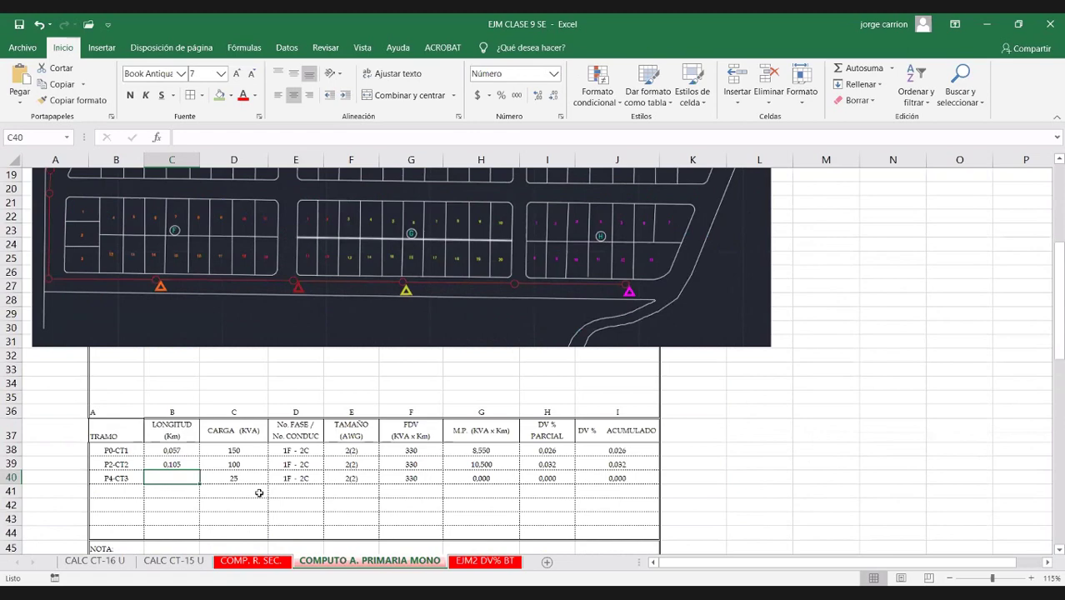
{"action": "type", "text": "=100/1000"}
{"action": "key", "text": "Return"}
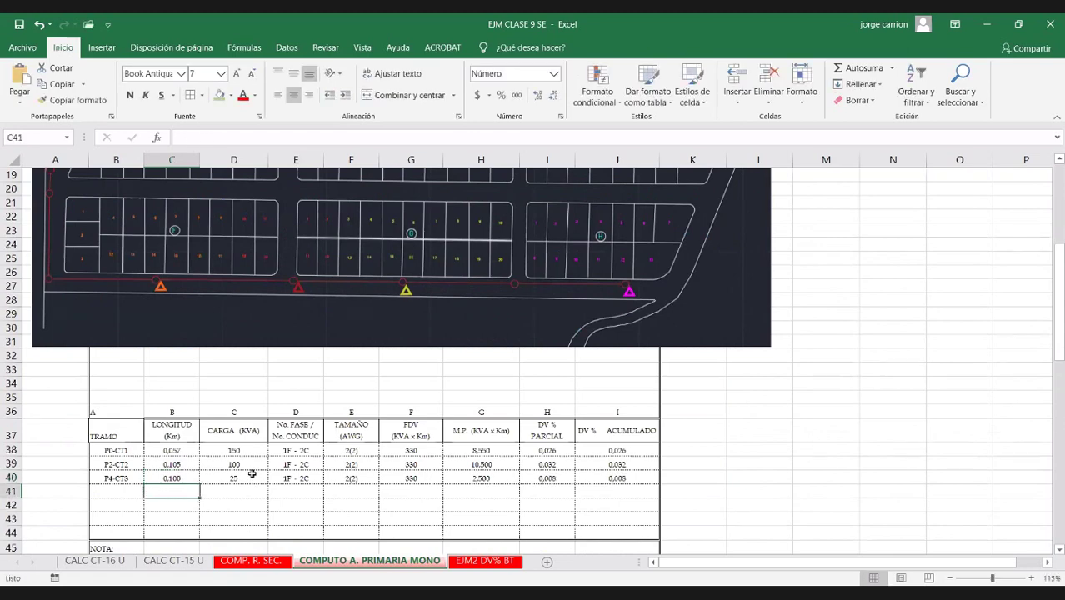
Step: Set the CARGA of section P4-CT3 to 50 kVA
{"action": "left_click", "coordinate": [238, 479]}
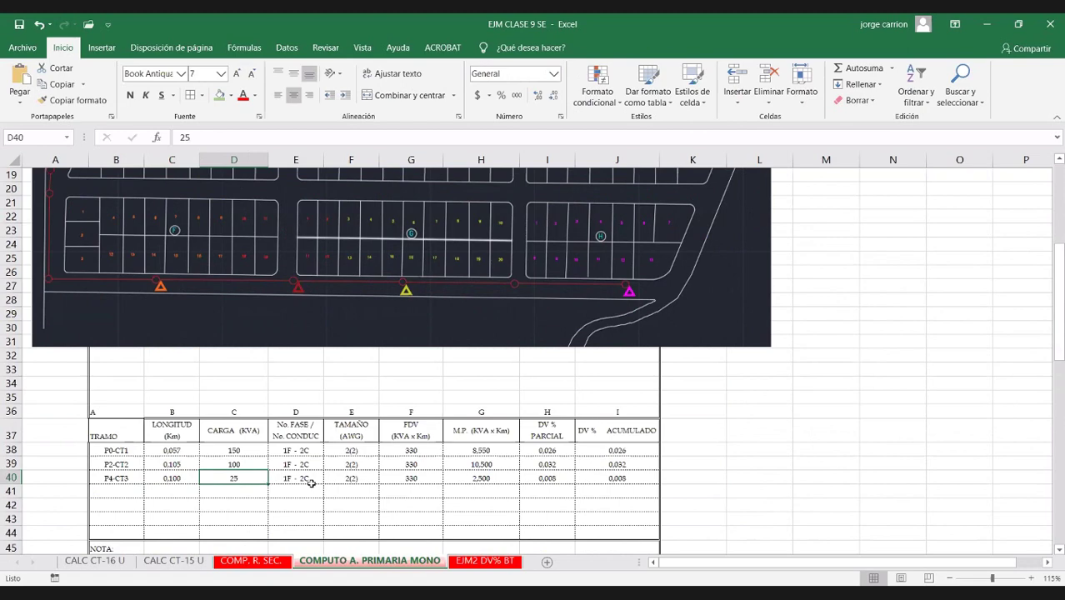
{"action": "type", "text": "50"}
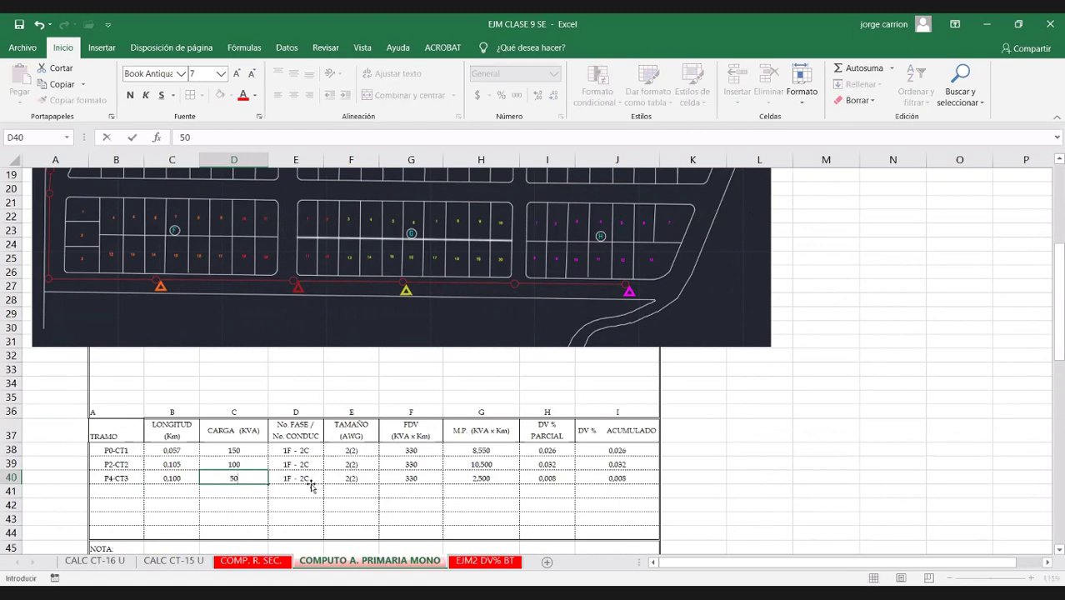
{"action": "left_click", "coordinate": [310, 490]}
{"action": "left_click", "coordinate": [286, 453]}
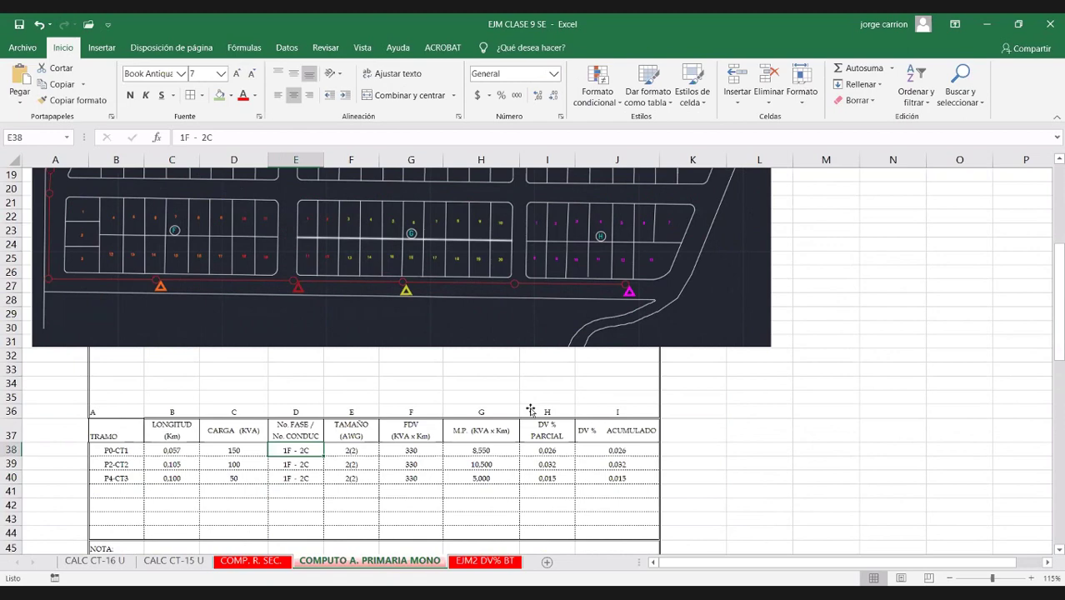
Step: Enlarge the photo of the pole-mounted transformer on the CALC CT-16 U sheet for a closer look at the line
{"action": "scroll", "coordinate": [780, 268], "scroll_direction": "up", "scroll_amount": 3}
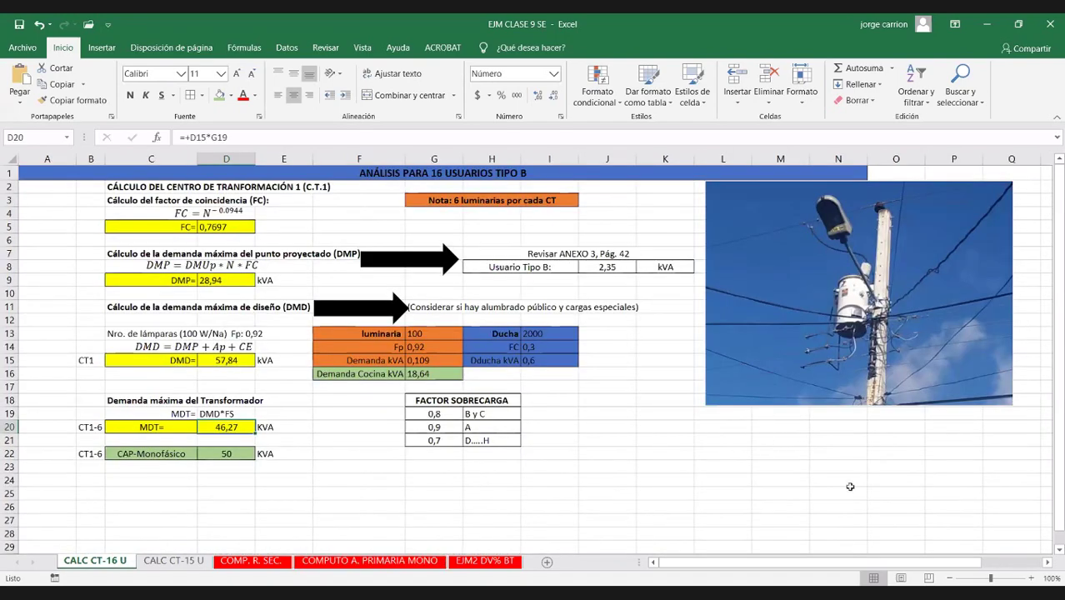
{"action": "scroll", "coordinate": [849, 517], "scroll_direction": "up", "scroll_amount": 1, "text": "ctrl"}
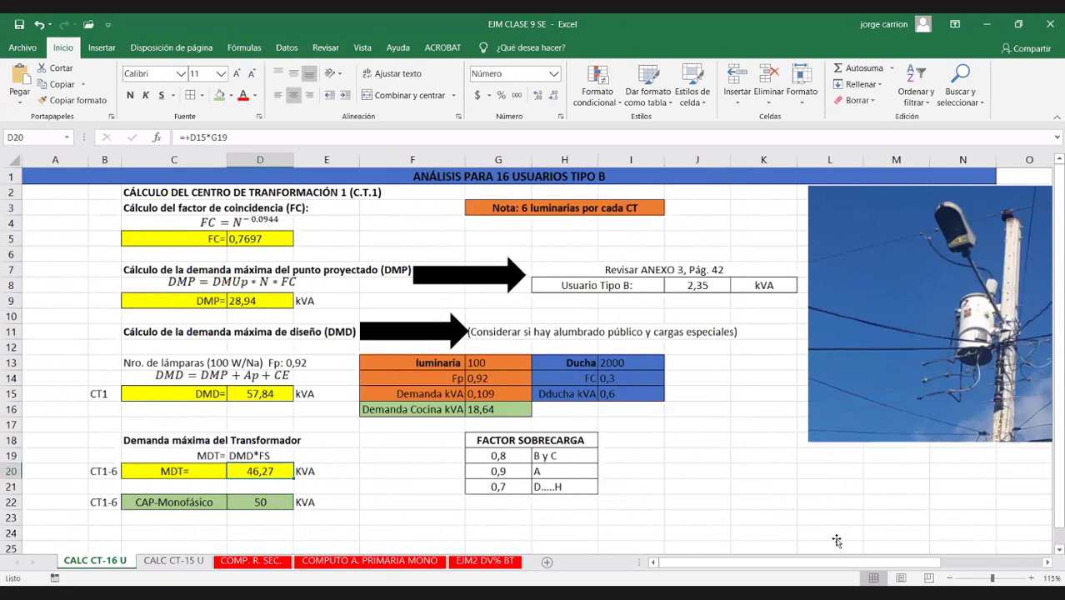
{"action": "scroll", "coordinate": [515, 268], "scroll_direction": "up", "scroll_amount": 2, "text": "ctrl"}
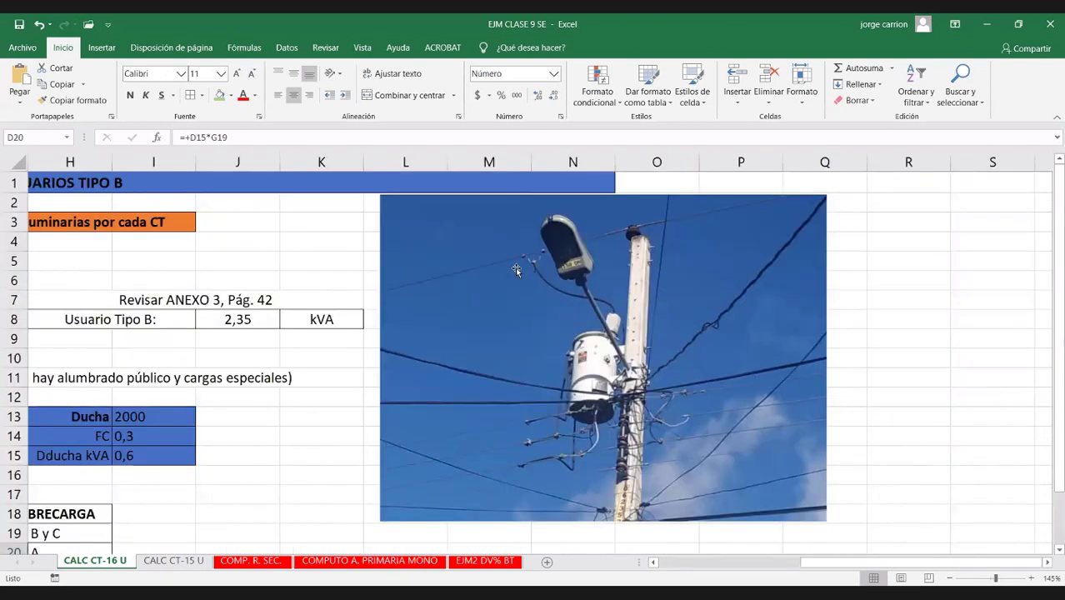
{"action": "left_click", "coordinate": [515, 268]}
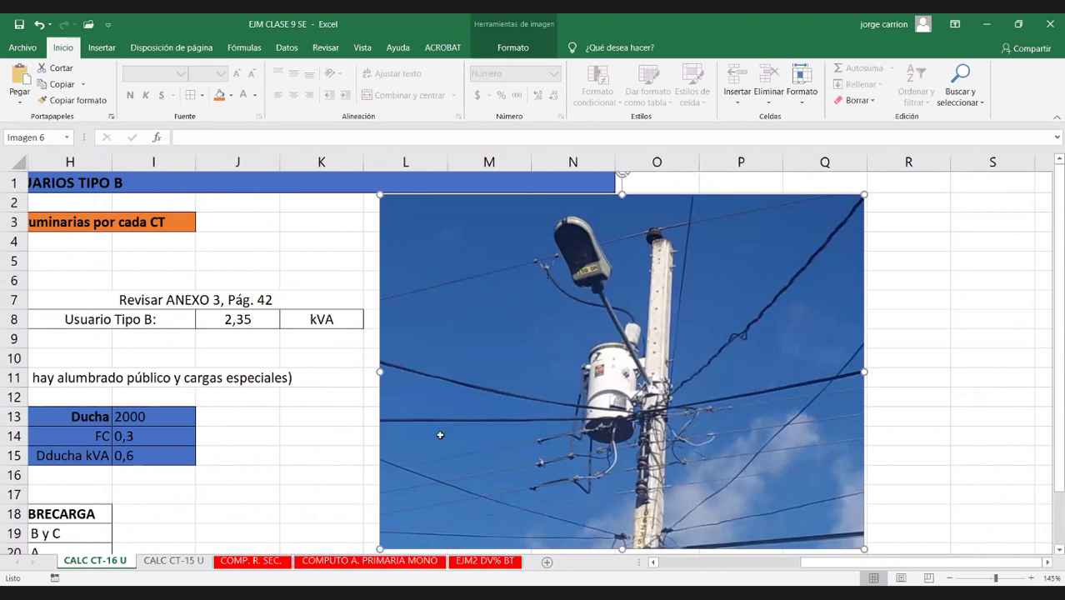
Step: Return to the COMPUTO A. PRIMARIA MONO sheet and review the conductor TAMAÑO and FDV entries of the three sections
{"action": "key", "text": "ctrl+Page_Down"}
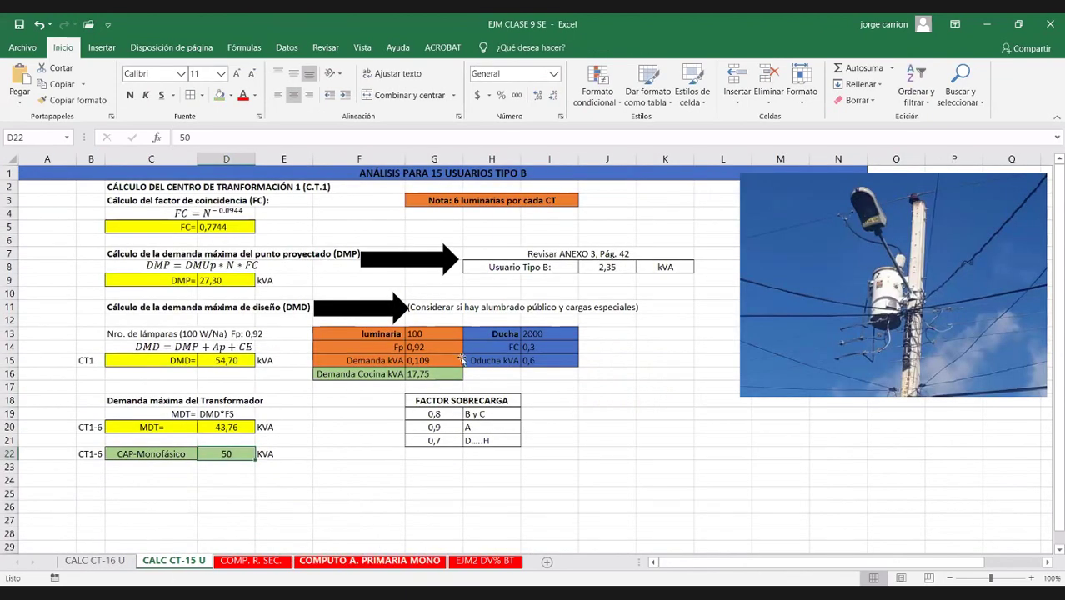
{"action": "key", "text": "ctrl+Page_Down"}
{"action": "key", "text": "ctrl+Page_Down"}
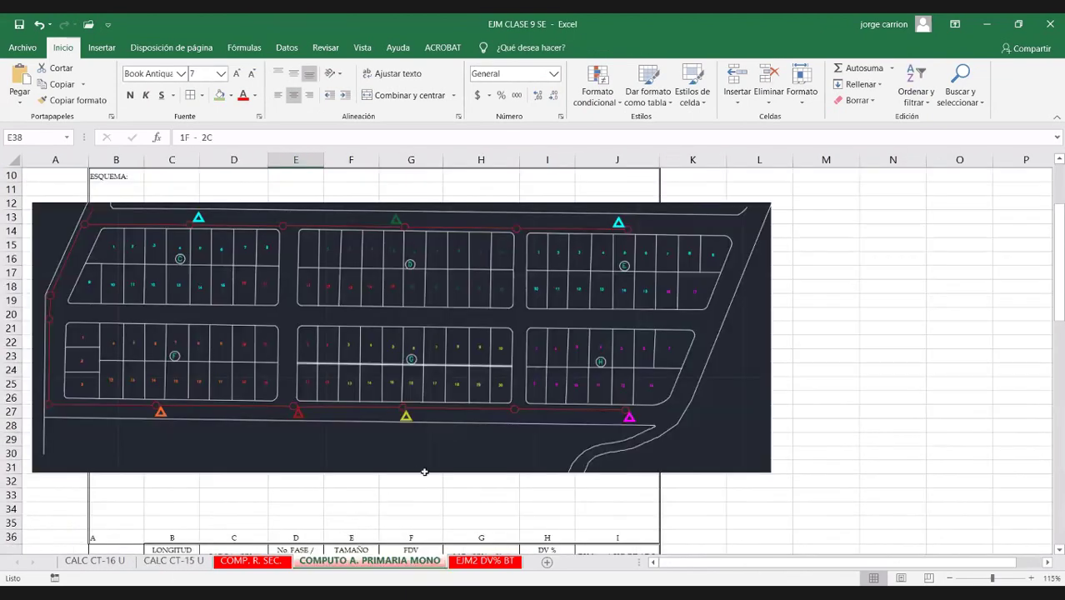
{"action": "scroll", "coordinate": [298, 430], "scroll_direction": "down", "scroll_amount": 4}
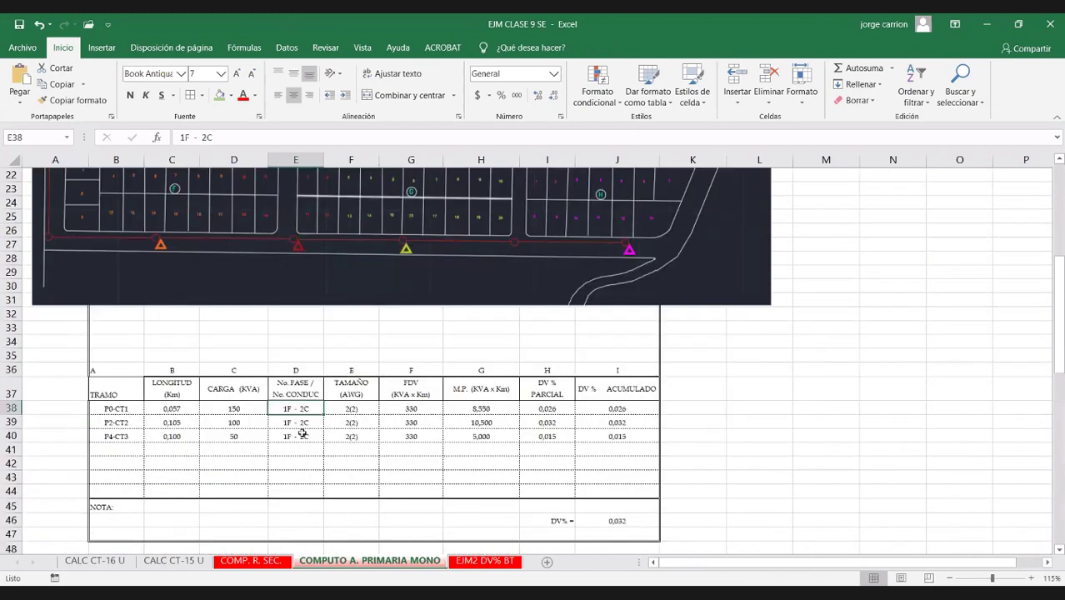
{"action": "left_click_drag", "start_coordinate": [365, 415], "coordinate": [357, 444]}
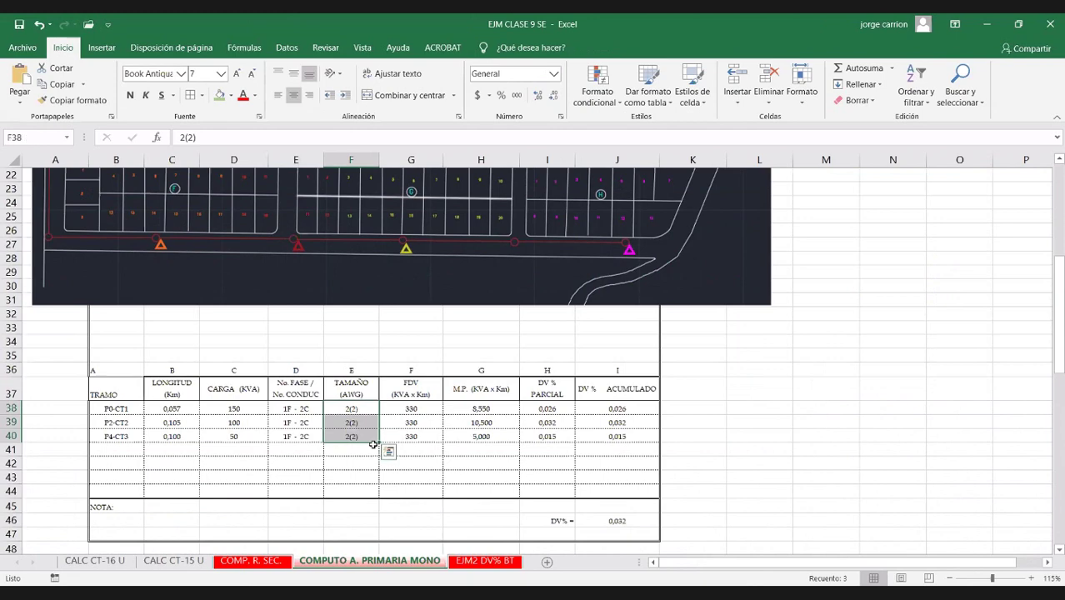
{"action": "left_click", "coordinate": [426, 411]}
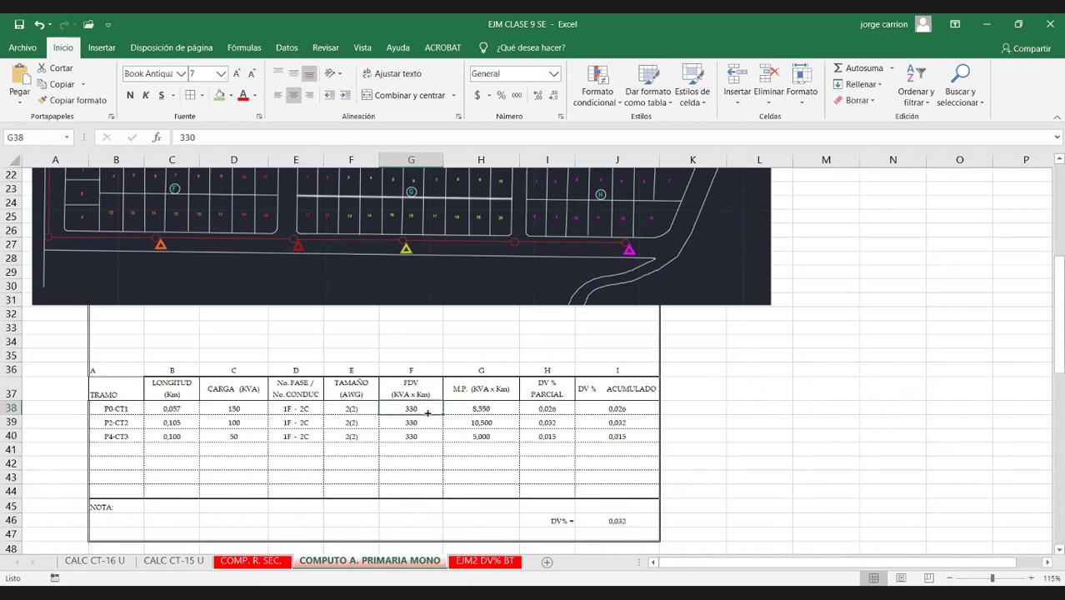
Step: Inspect the DV% ACUMULADO formulas of all three sections and the DV% PARCIAL formula of section P2-CT2
{"action": "left_click", "coordinate": [615, 408]}
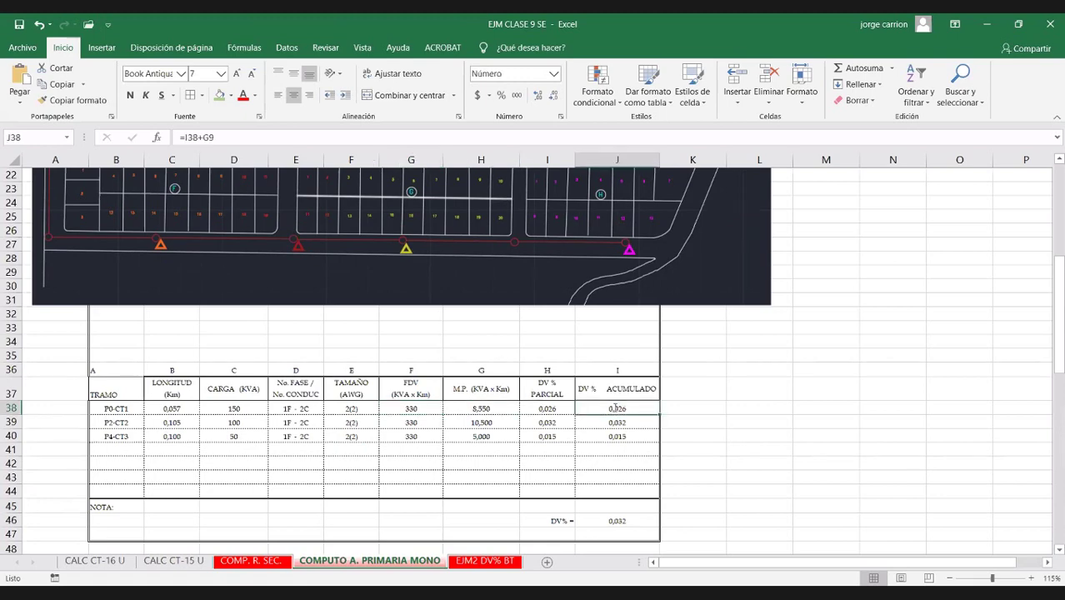
{"action": "double_click", "coordinate": [615, 409]}
{"action": "left_click", "coordinate": [612, 423]}
{"action": "double_click", "coordinate": [613, 422]}
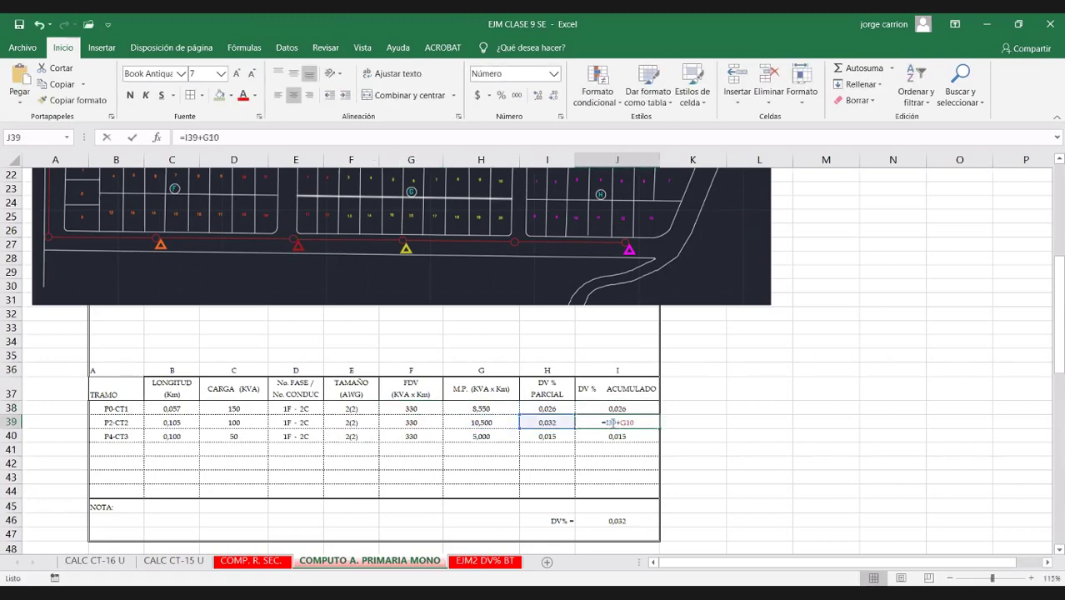
{"action": "double_click", "coordinate": [547, 423]}
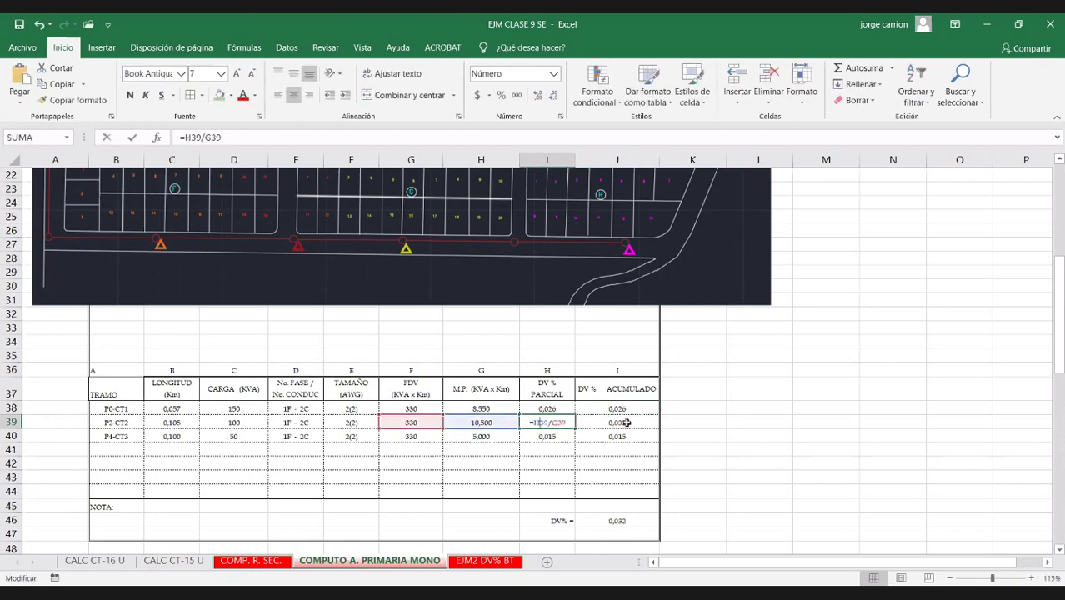
{"action": "double_click", "coordinate": [626, 423]}
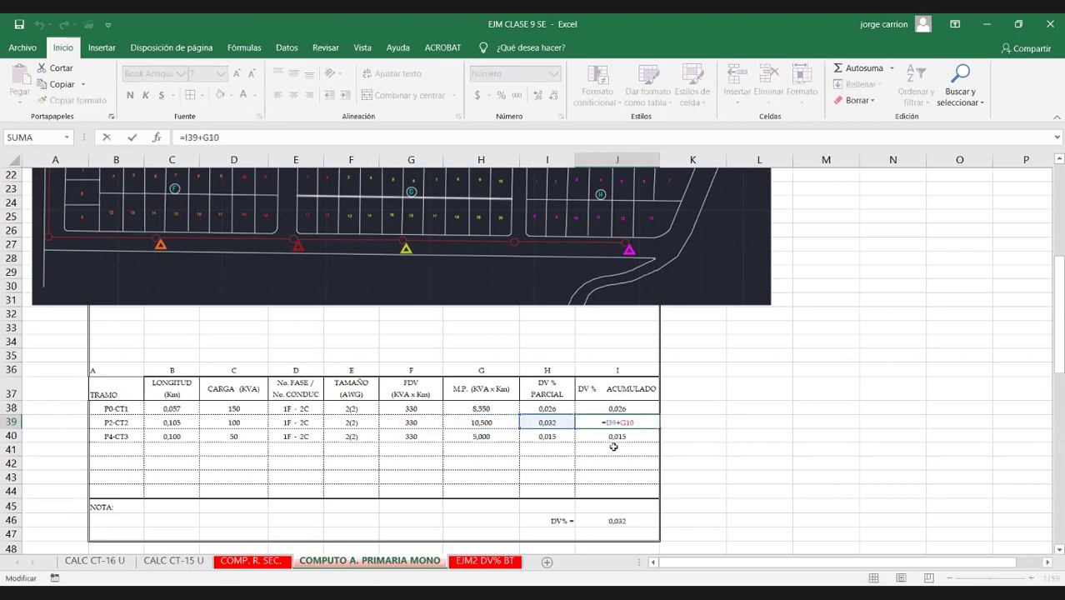
{"action": "left_click", "coordinate": [604, 437]}
{"action": "double_click", "coordinate": [607, 436]}
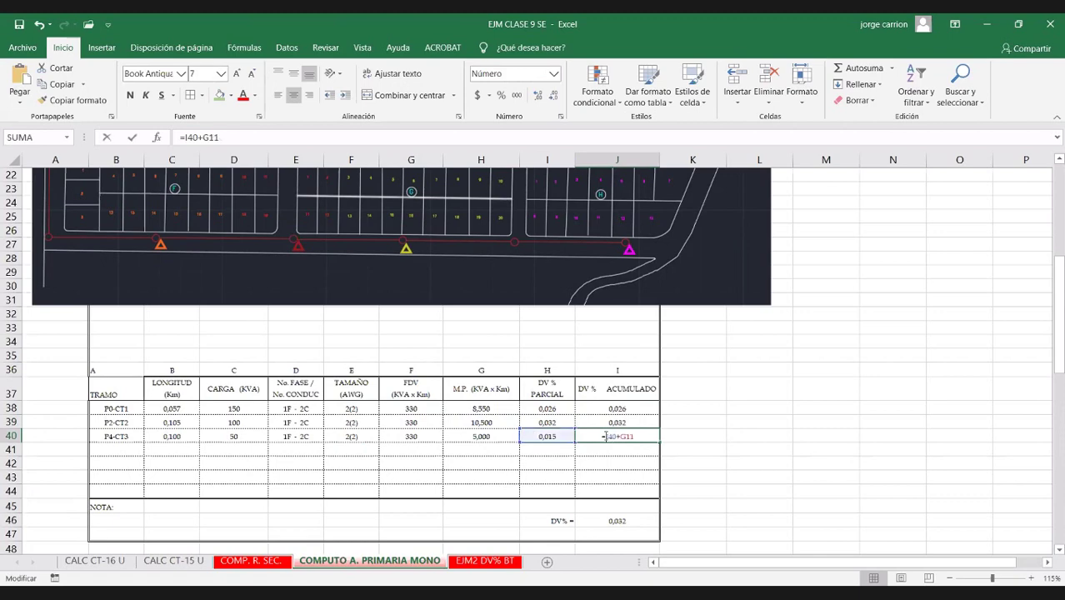
{"action": "key", "text": "Escape"}
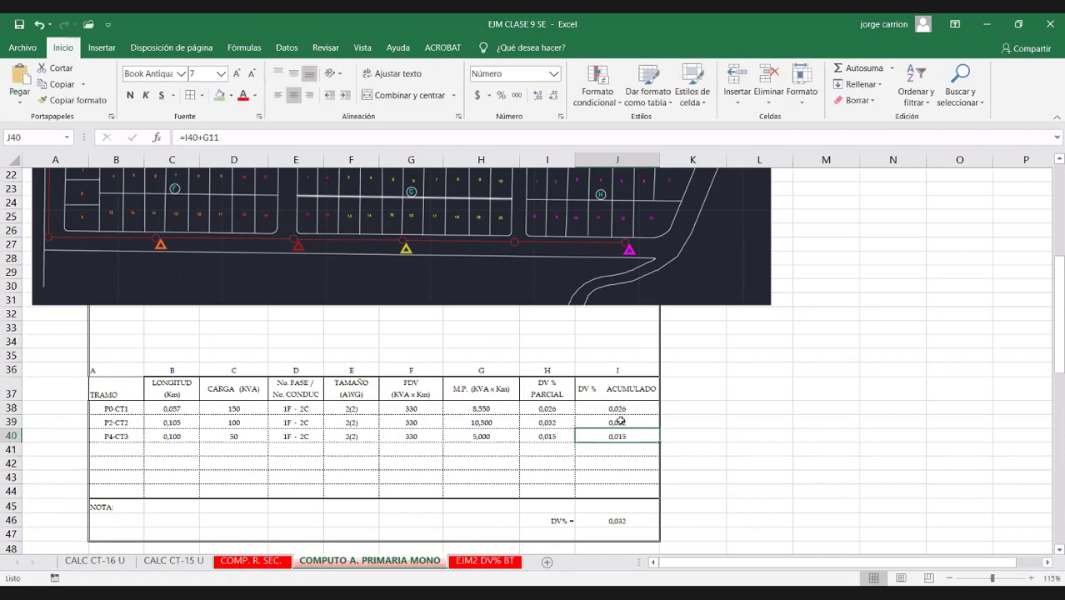
{"action": "left_click", "coordinate": [620, 421]}
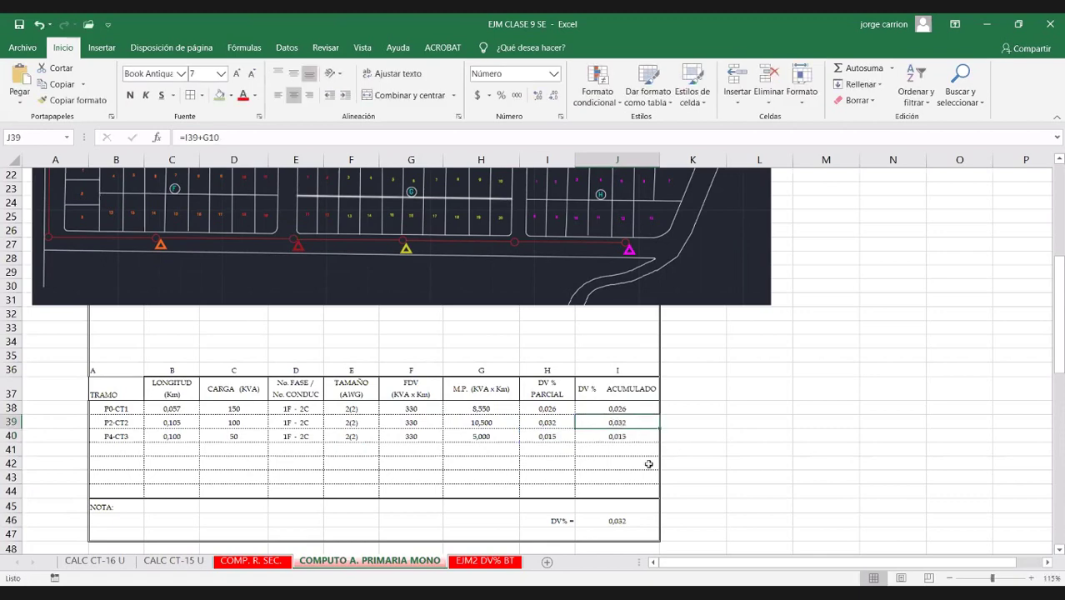
Step: Recheck which cells the accumulated and partial voltage-drop formulas of section P2-CT2 refer to
{"action": "scroll", "coordinate": [608, 463], "scroll_direction": "up", "scroll_amount": 1}
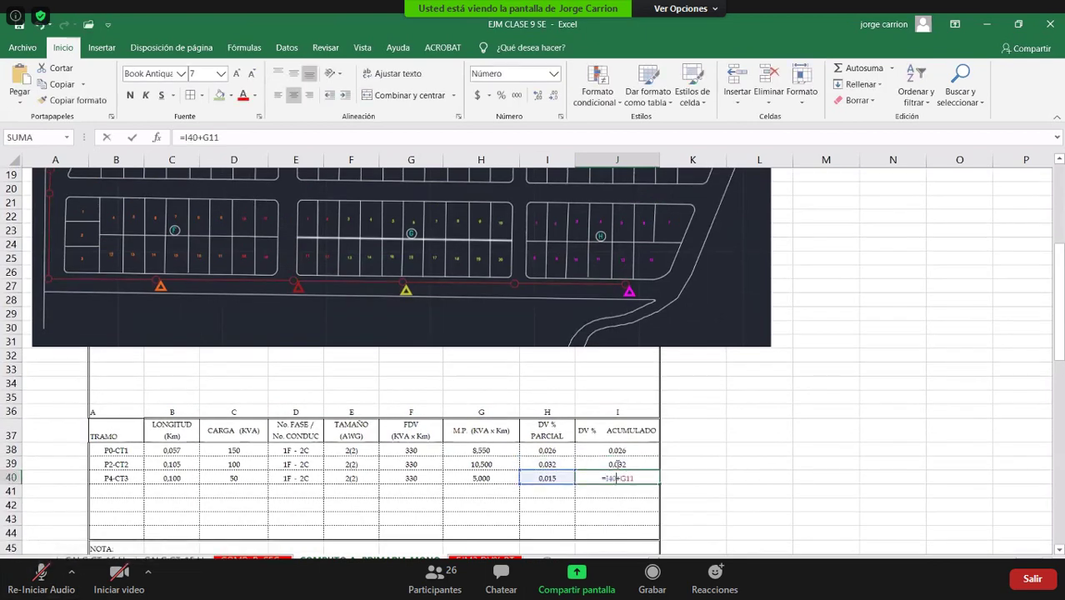
{"action": "double_click", "coordinate": [617, 464]}
{"action": "key", "text": "alt+a"}
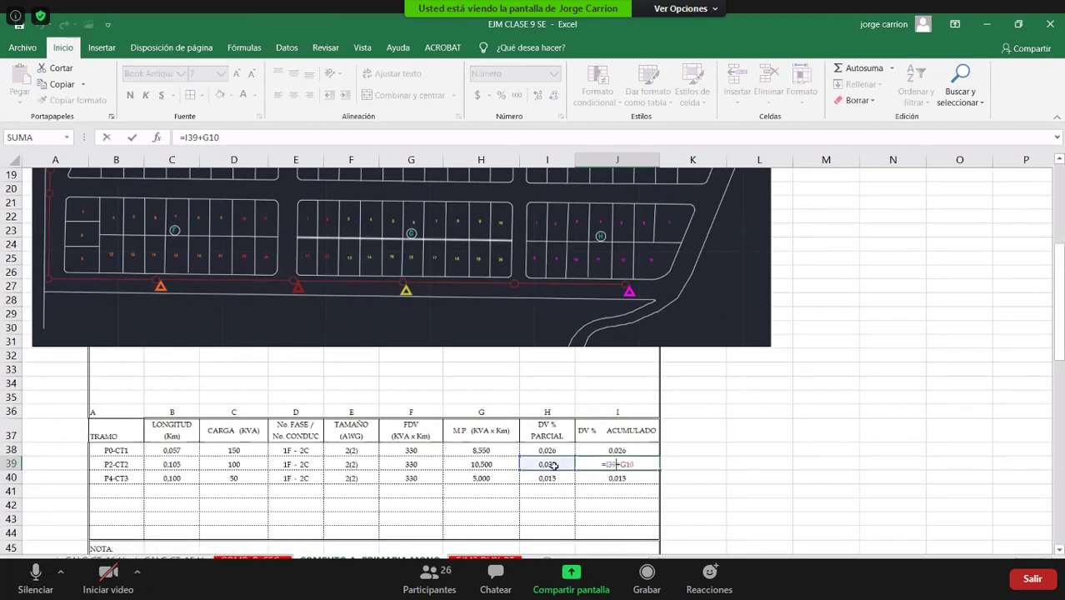
{"action": "key", "text": "Escape"}
{"action": "double_click", "coordinate": [561, 468]}
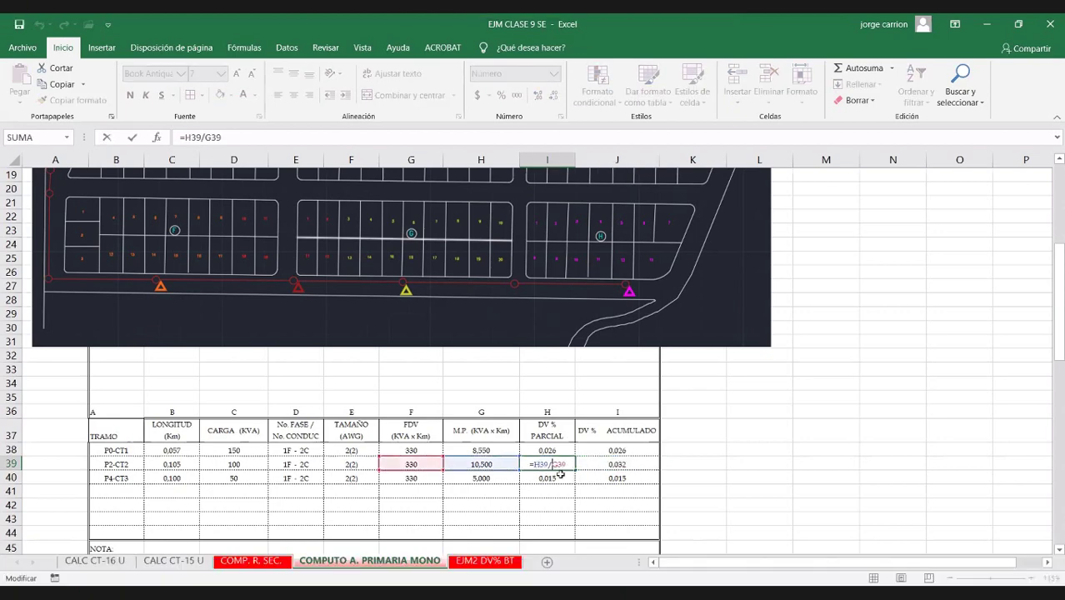
{"action": "key", "text": "Escape"}
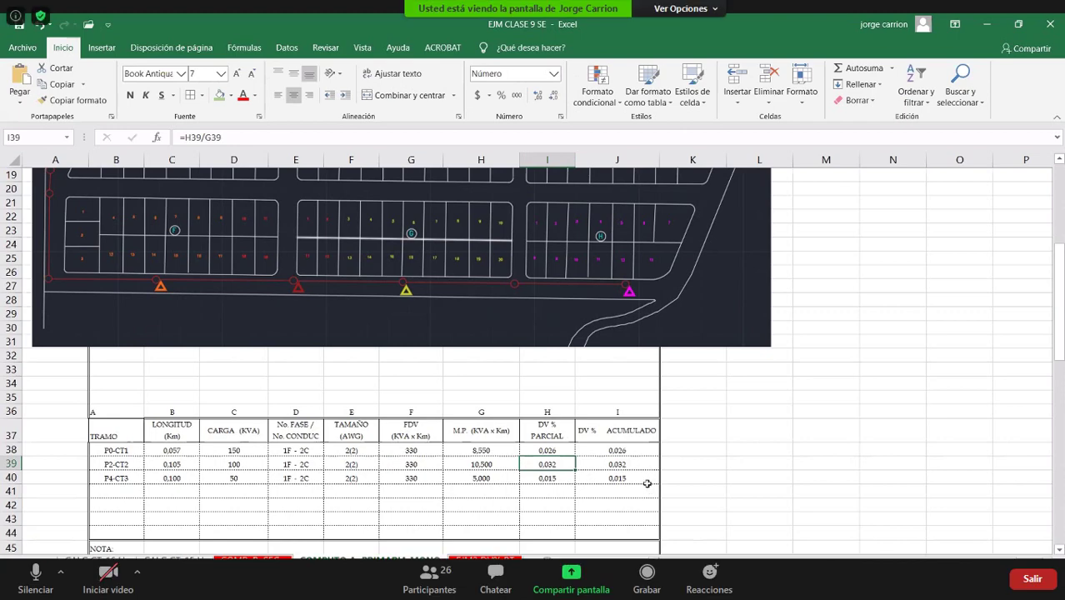
{"action": "scroll", "coordinate": [195, 462], "scroll_direction": "down", "scroll_amount": 1}
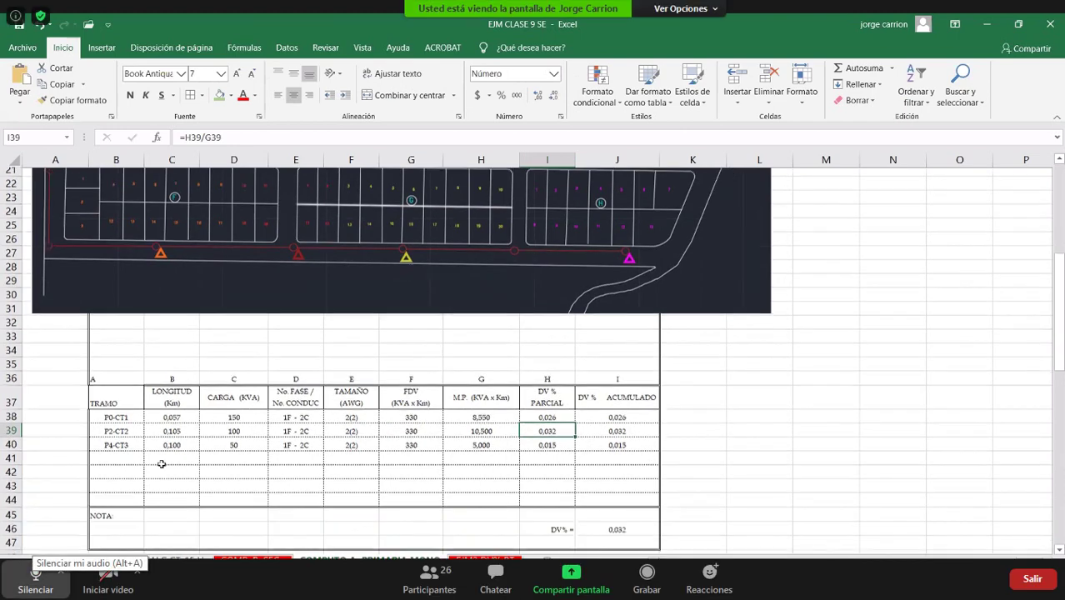
{"action": "left_click", "coordinate": [35, 575]}
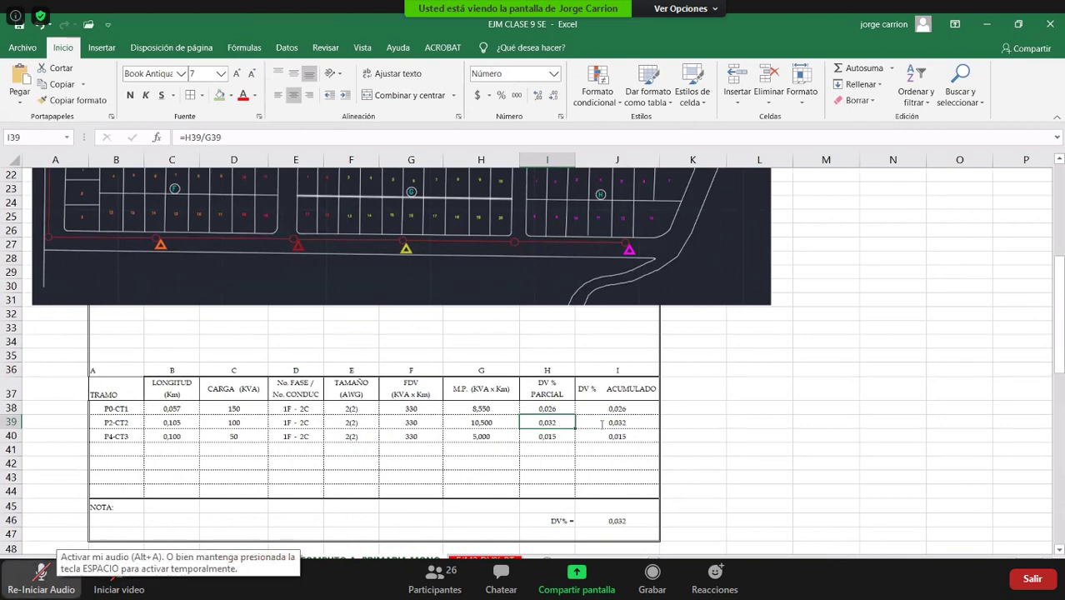
{"action": "left_click", "coordinate": [35, 575]}
{"action": "left_click", "coordinate": [35, 575]}
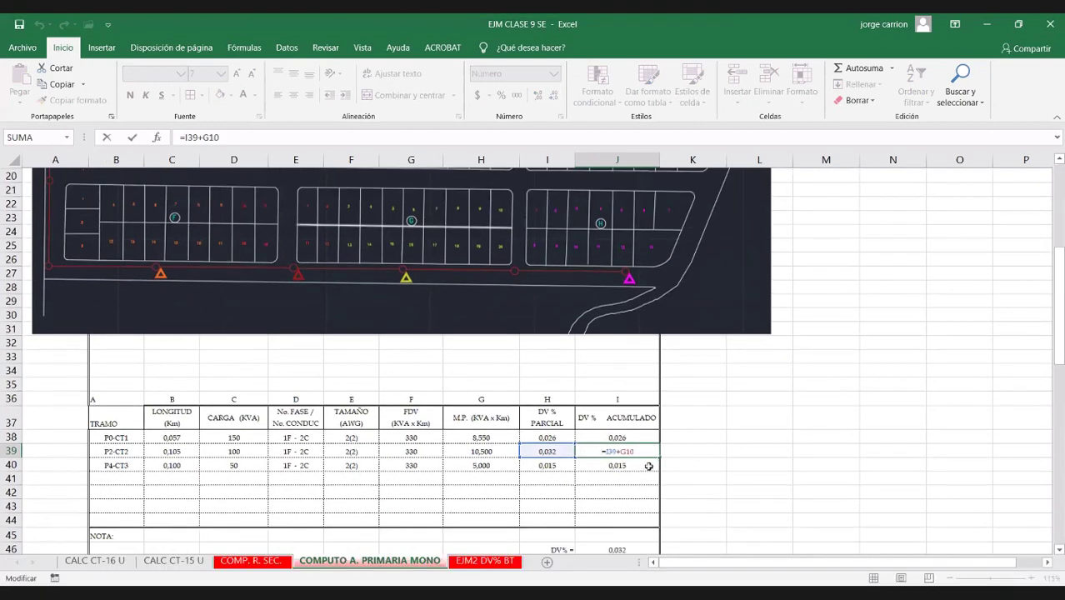
Step: Correct the DV% ACUMULADO formulas of sections P2-CT2 and P4-CT3 to =I39+J38 and =I40+J39
{"action": "scroll", "coordinate": [646, 462], "scroll_direction": "up", "scroll_amount": 1}
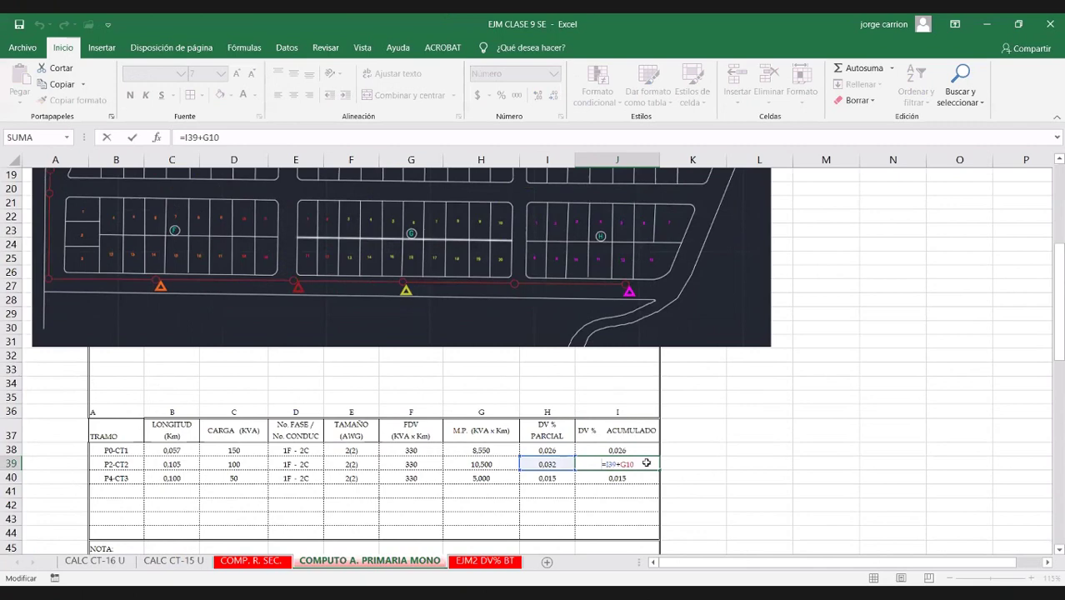
{"action": "scroll", "coordinate": [646, 462], "scroll_direction": "down", "scroll_amount": 1}
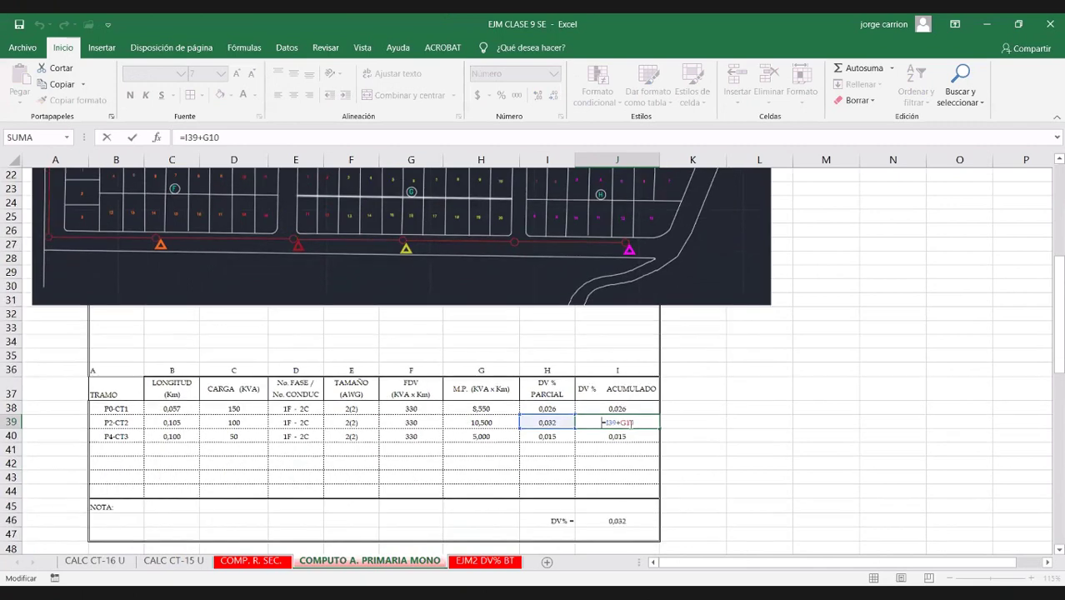
{"action": "left_click", "coordinate": [617, 408]}
{"action": "key", "text": "Return"}
{"action": "double_click", "coordinate": [613, 434]}
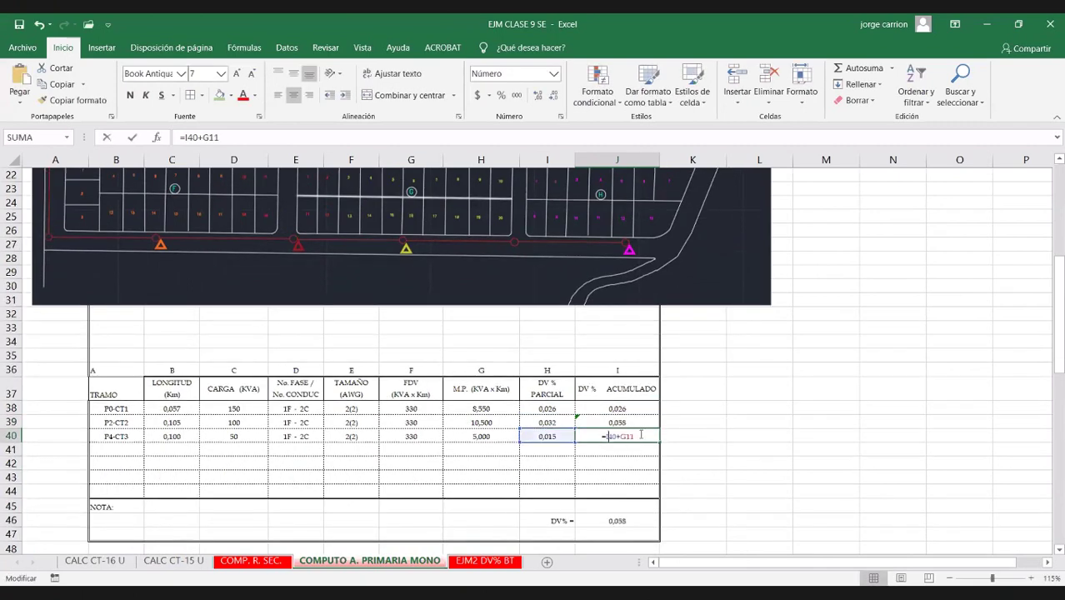
{"action": "left_click", "coordinate": [615, 423]}
{"action": "key", "text": "Return"}
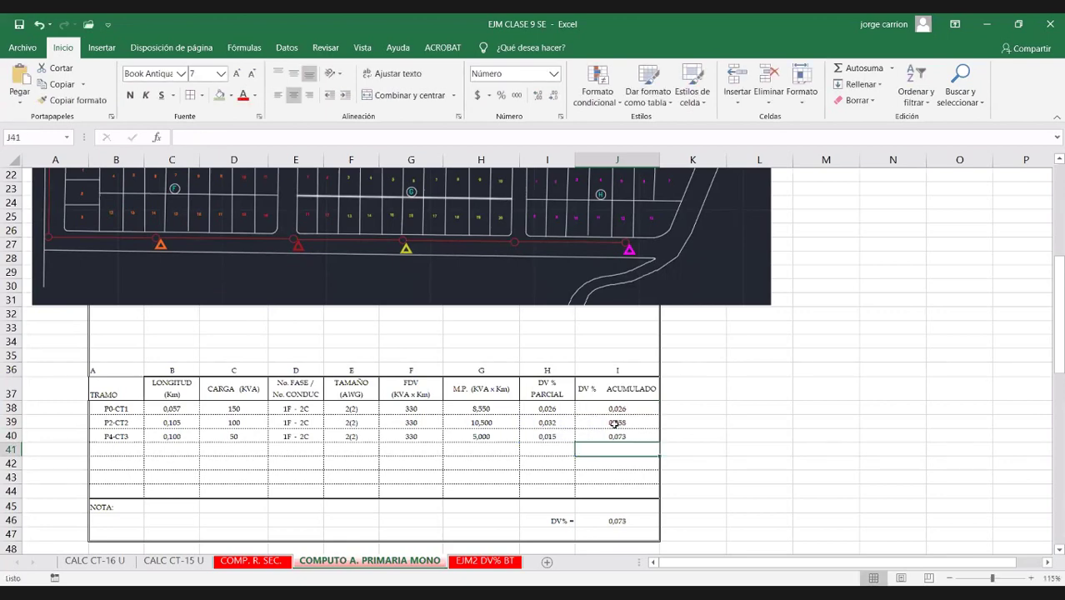
Step: Check which cells the DV% ACUMULADO formula of section P0-CT1 refers to, including the DV DE ARRANQUE field in the header
{"action": "left_click", "coordinate": [614, 408]}
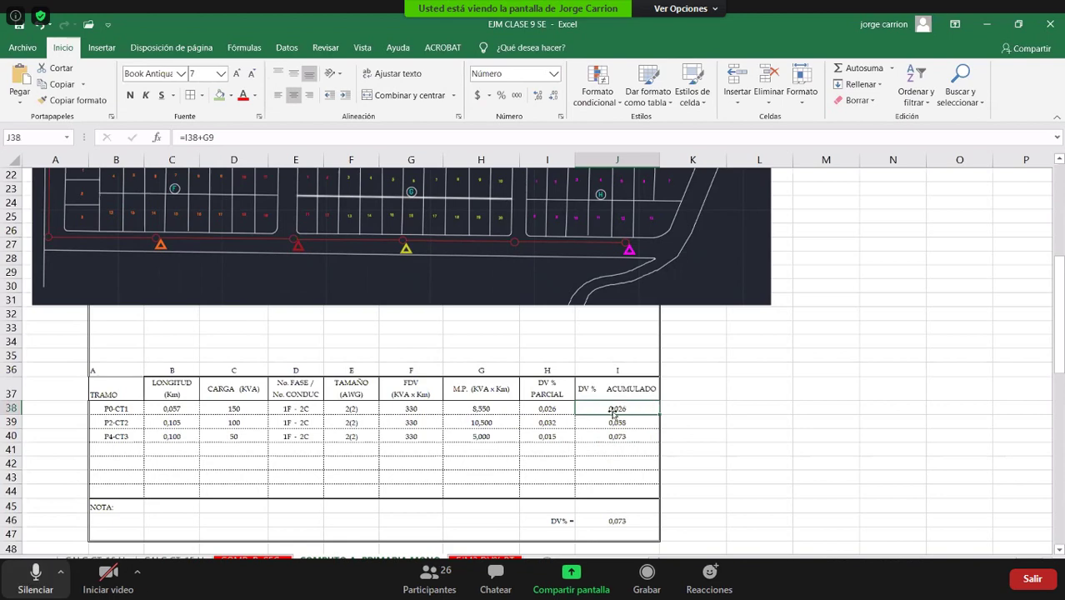
{"action": "left_click", "coordinate": [35, 576]}
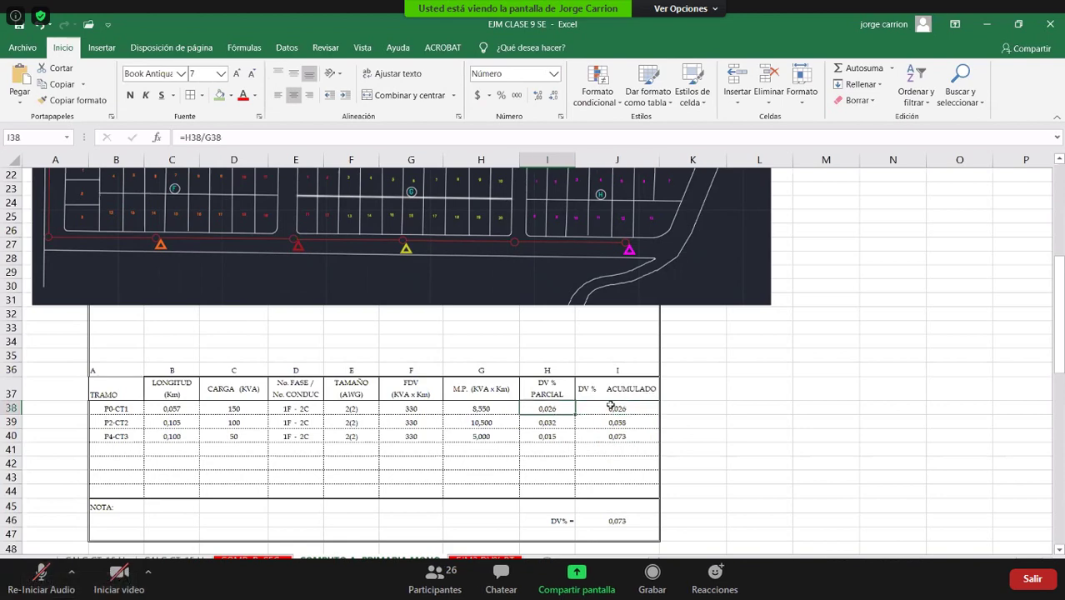
{"action": "double_click", "coordinate": [615, 409]}
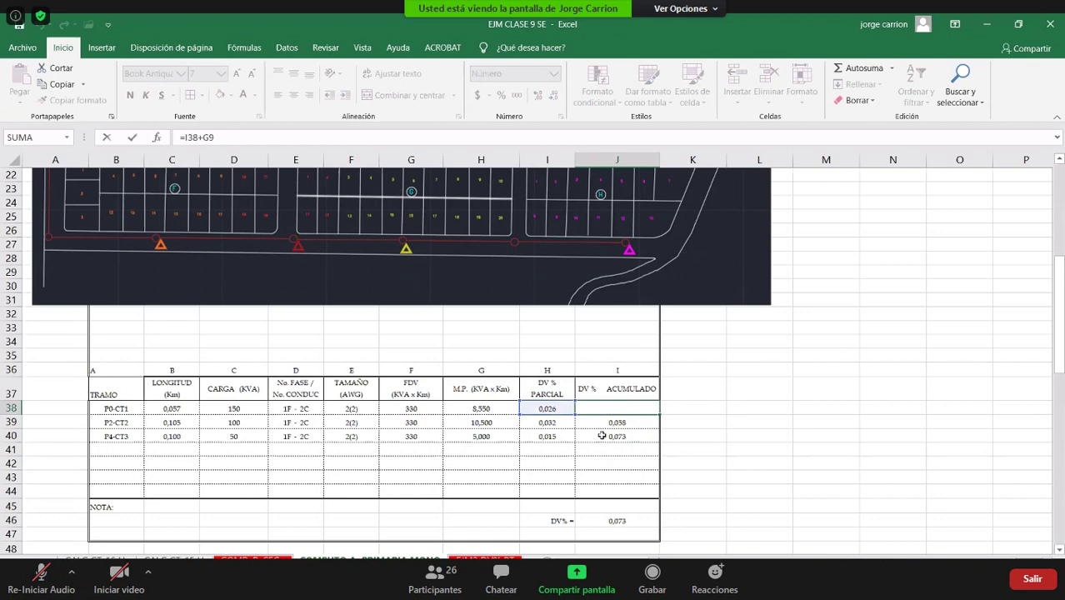
{"action": "scroll", "coordinate": [367, 327], "scroll_direction": "up", "scroll_amount": 2}
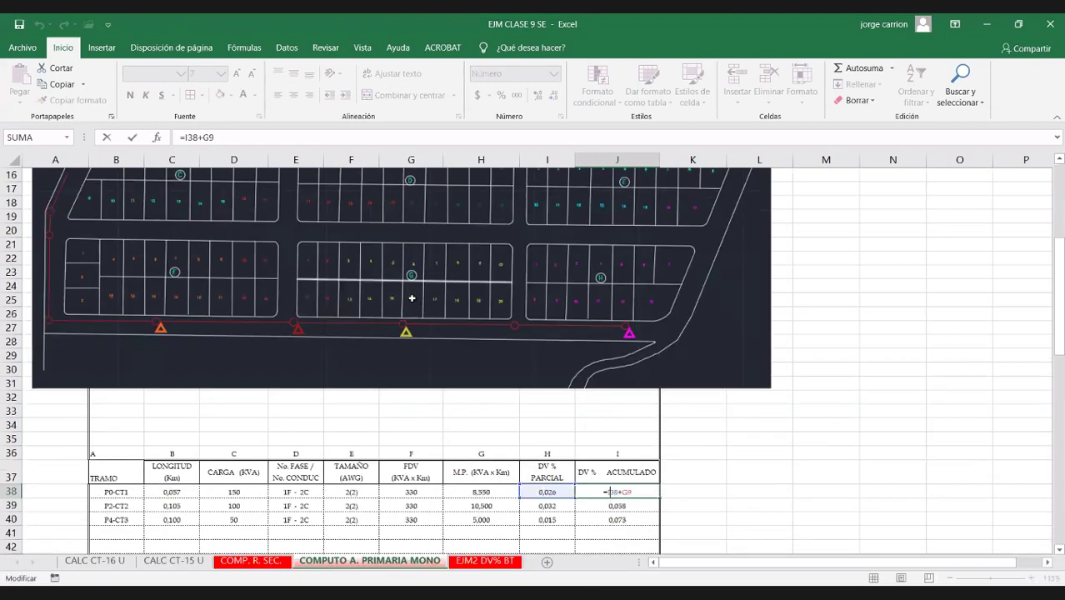
{"action": "scroll", "coordinate": [412, 298], "scroll_direction": "up", "scroll_amount": 5}
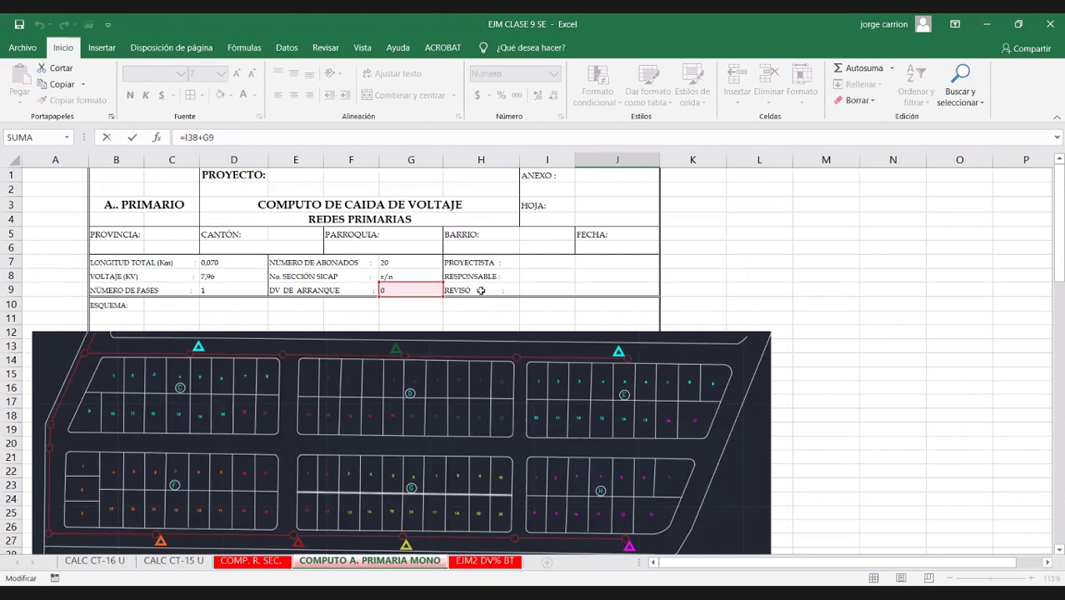
{"action": "scroll", "coordinate": [680, 417], "scroll_direction": "down", "scroll_amount": 7}
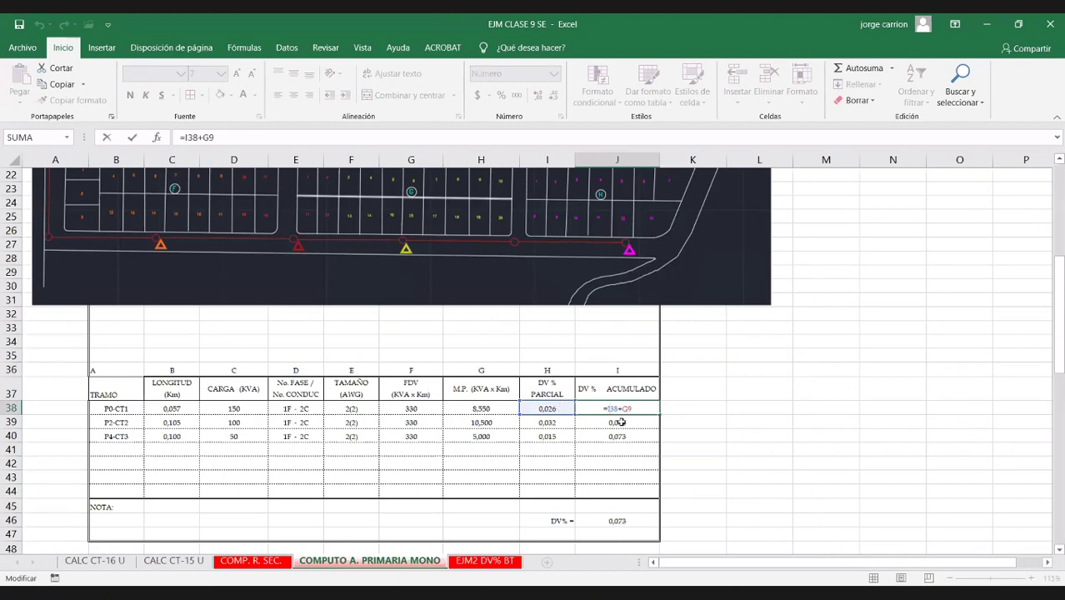
{"action": "key", "text": "ctrl+Return"}
Step: Verify the cell references in the DV% ACUMULADO formulas of sections P2-CT2 and P4-CT3
{"action": "double_click", "coordinate": [623, 423]}
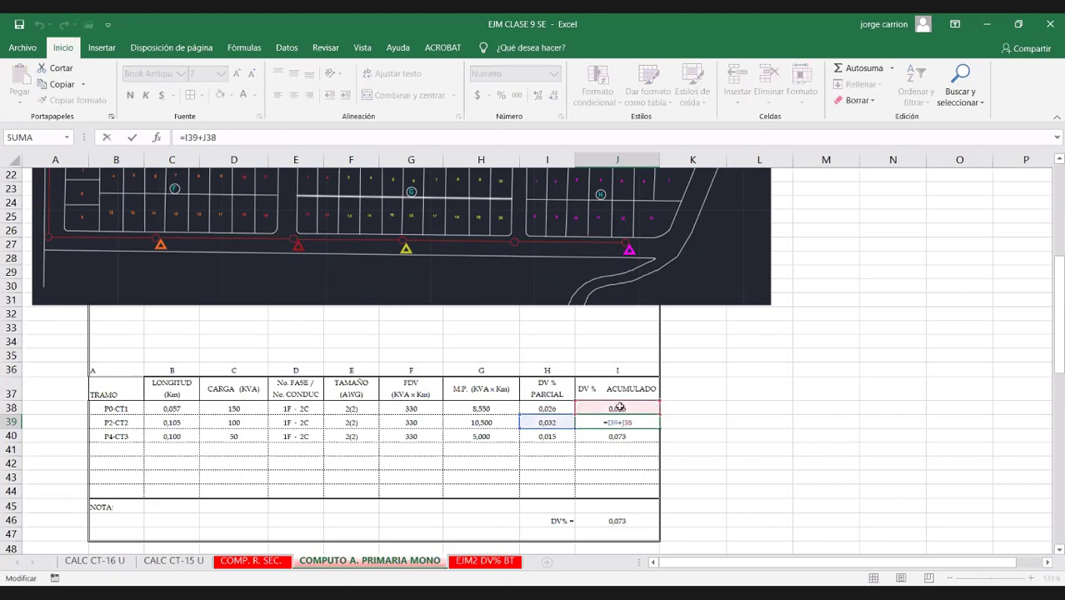
{"action": "left_click", "coordinate": [621, 436]}
{"action": "double_click", "coordinate": [621, 436]}
{"action": "key", "text": "ctrl+Return"}
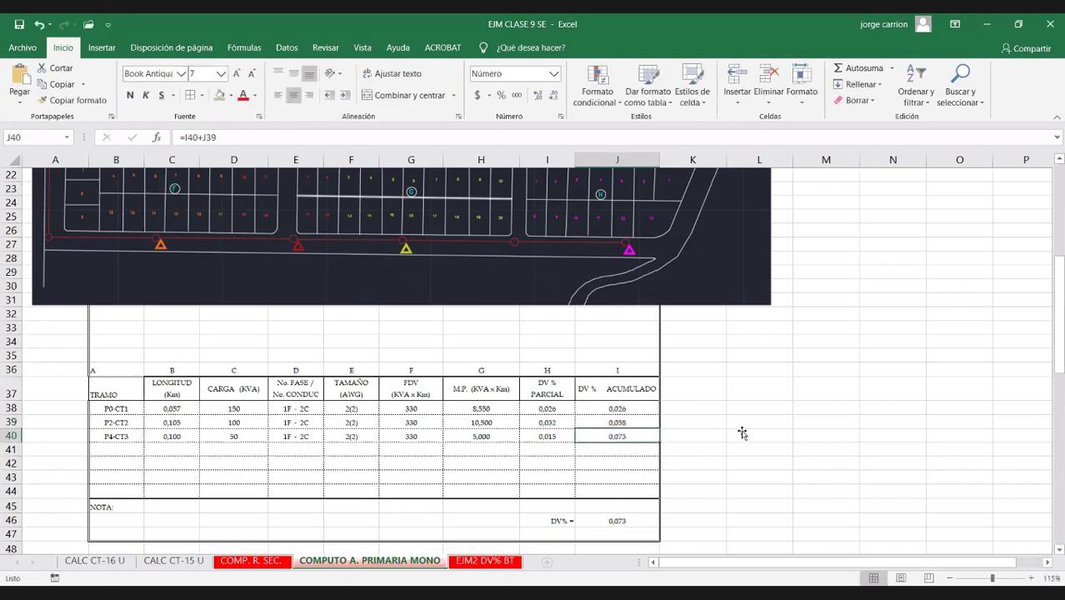
Step: Examine the primary line route and transformer positions on the lot plan against the sections in the table
{"action": "scroll", "coordinate": [842, 419], "scroll_direction": "up", "scroll_amount": 1}
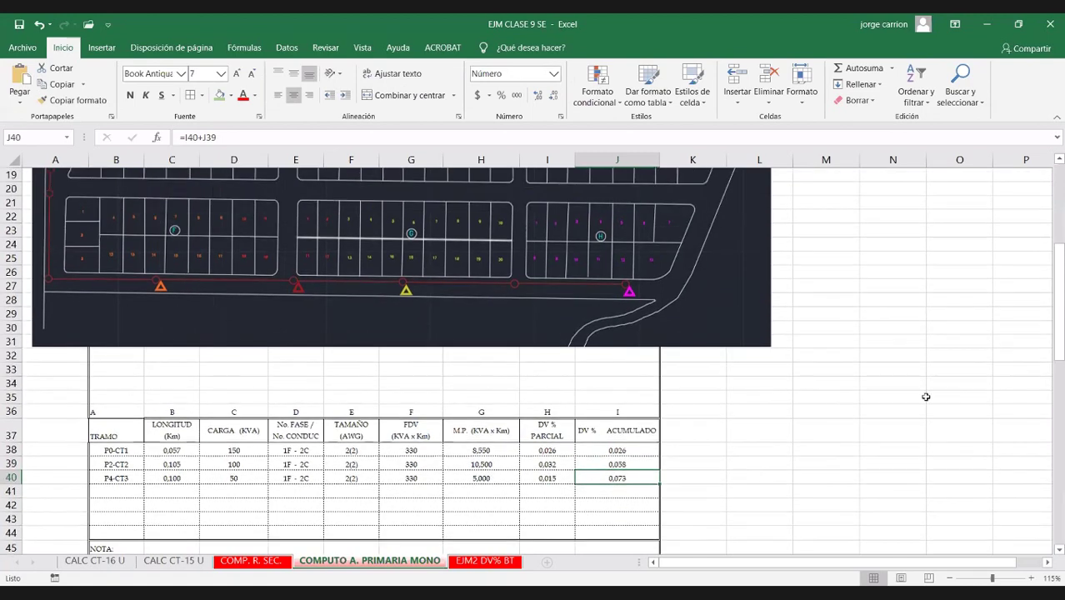
{"action": "scroll", "coordinate": [925, 408], "scroll_direction": "down", "scroll_amount": 2}
{"action": "scroll", "coordinate": [135, 479], "scroll_direction": "up", "scroll_amount": 1}
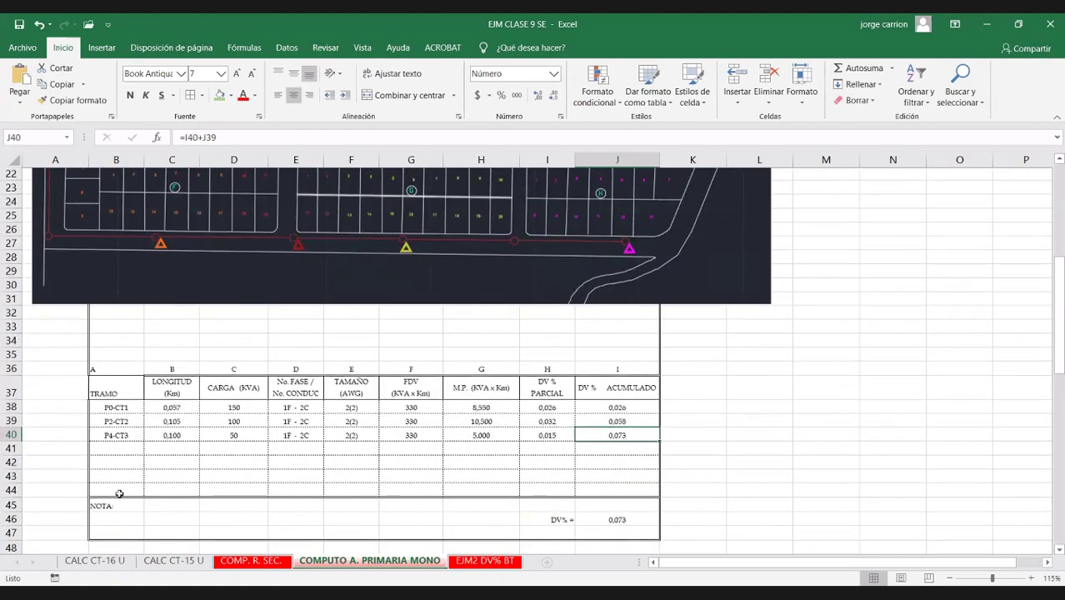
{"action": "scroll", "coordinate": [119, 493], "scroll_direction": "up", "scroll_amount": 1}
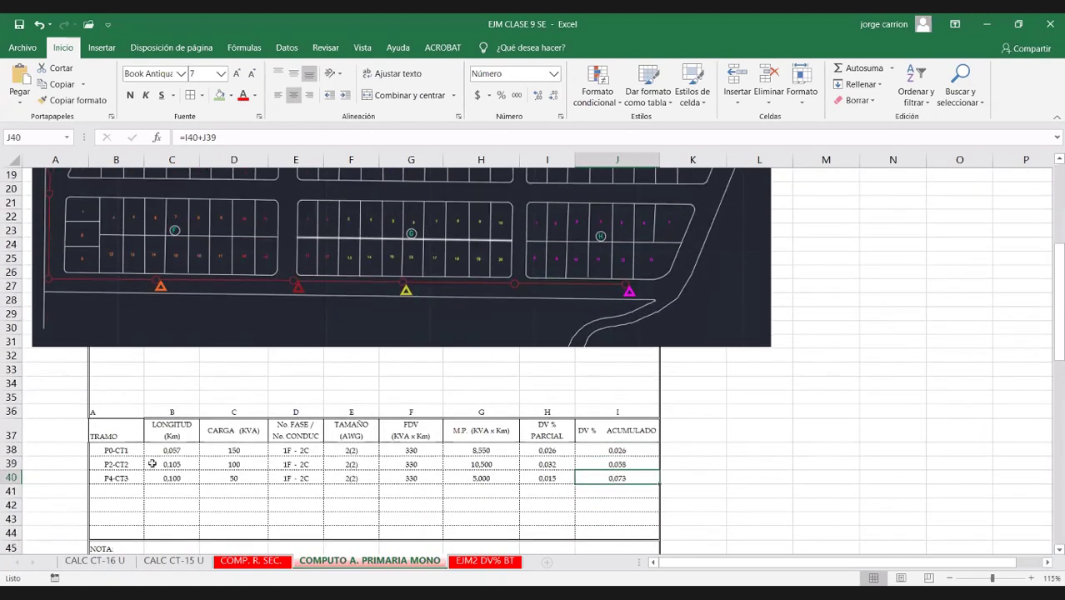
{"action": "scroll", "coordinate": [658, 382], "scroll_direction": "up", "scroll_amount": 1}
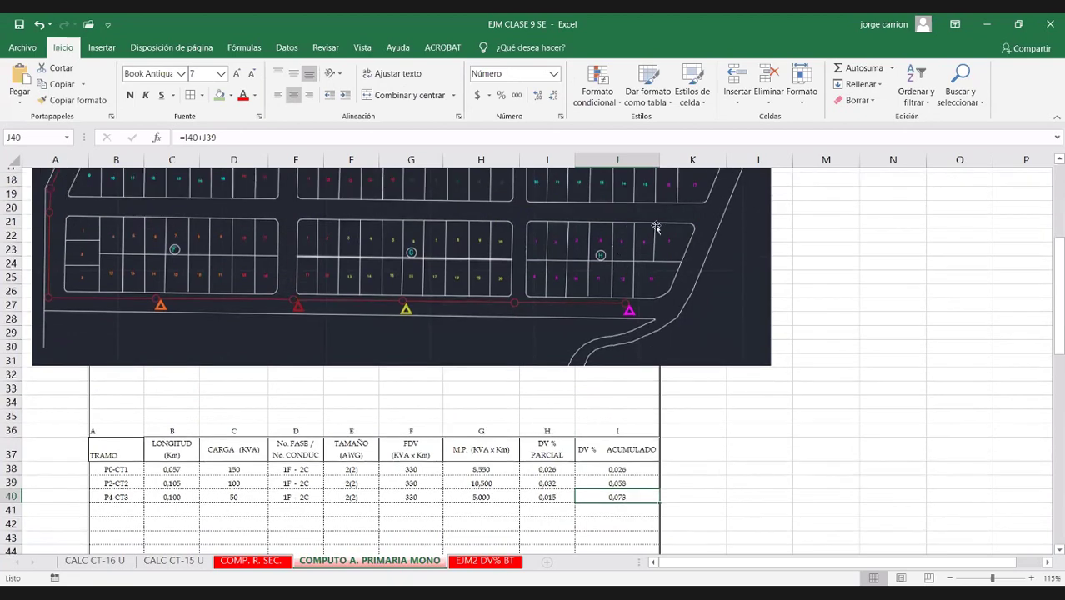
{"action": "scroll", "coordinate": [657, 227], "scroll_direction": "up", "scroll_amount": 1}
{"action": "scroll", "coordinate": [627, 229], "scroll_direction": "up", "scroll_amount": 2}
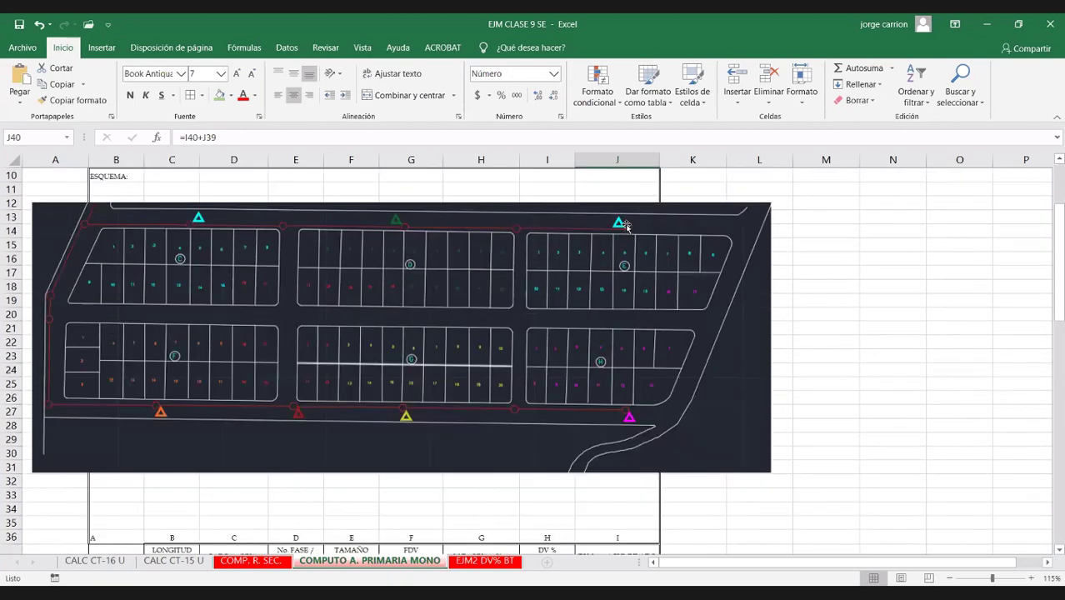
{"action": "scroll", "coordinate": [742, 383], "scroll_direction": "down", "scroll_amount": 1}
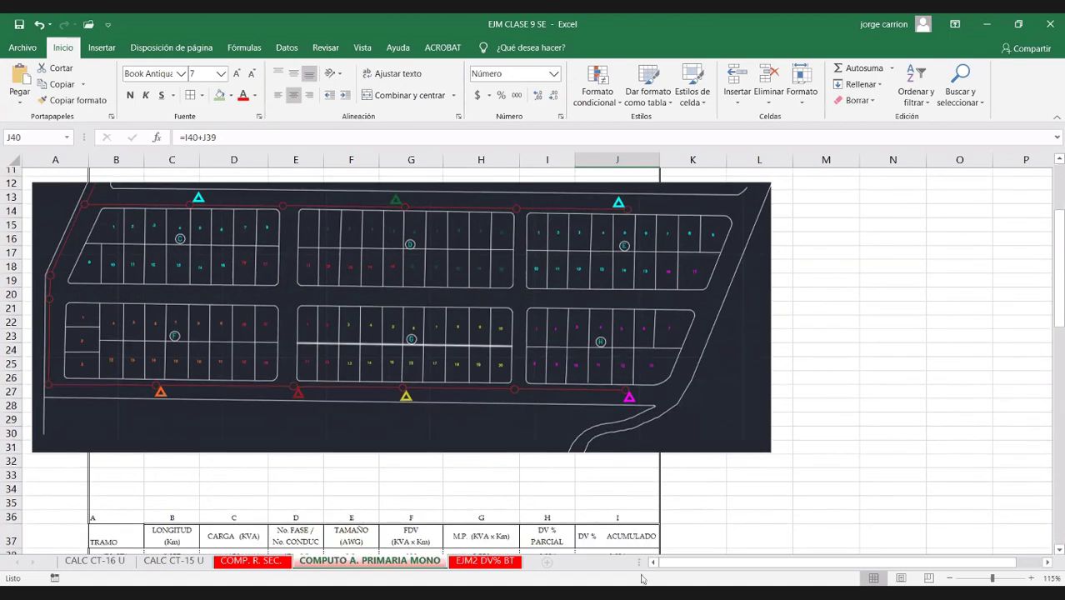
{"action": "scroll", "coordinate": [629, 531], "scroll_direction": "down", "scroll_amount": 1}
{"action": "key", "text": "alt+Tab"}
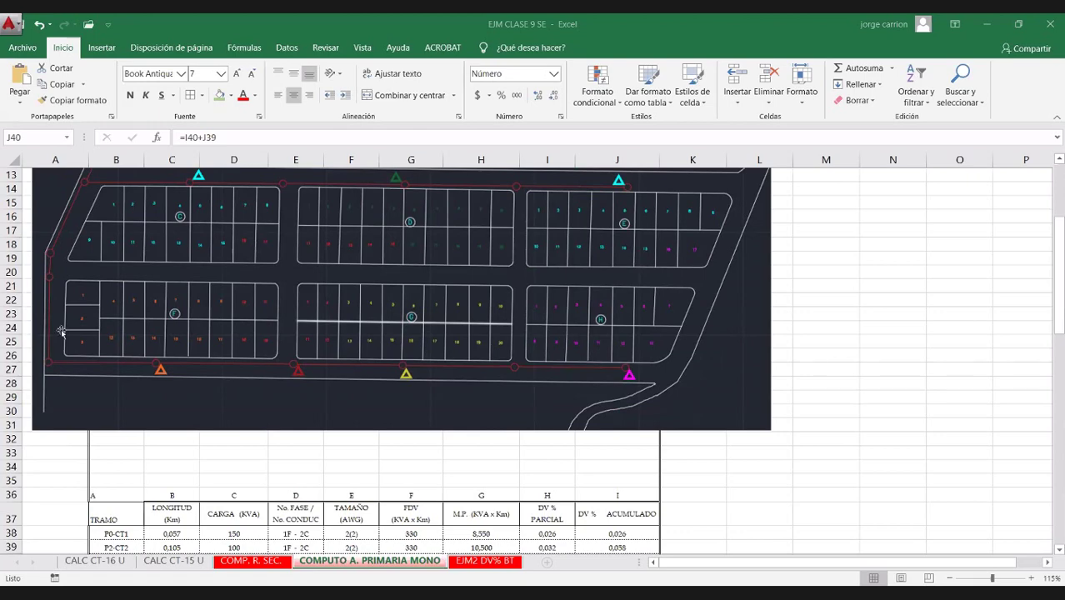
{"action": "key", "text": "alt+Tab"}
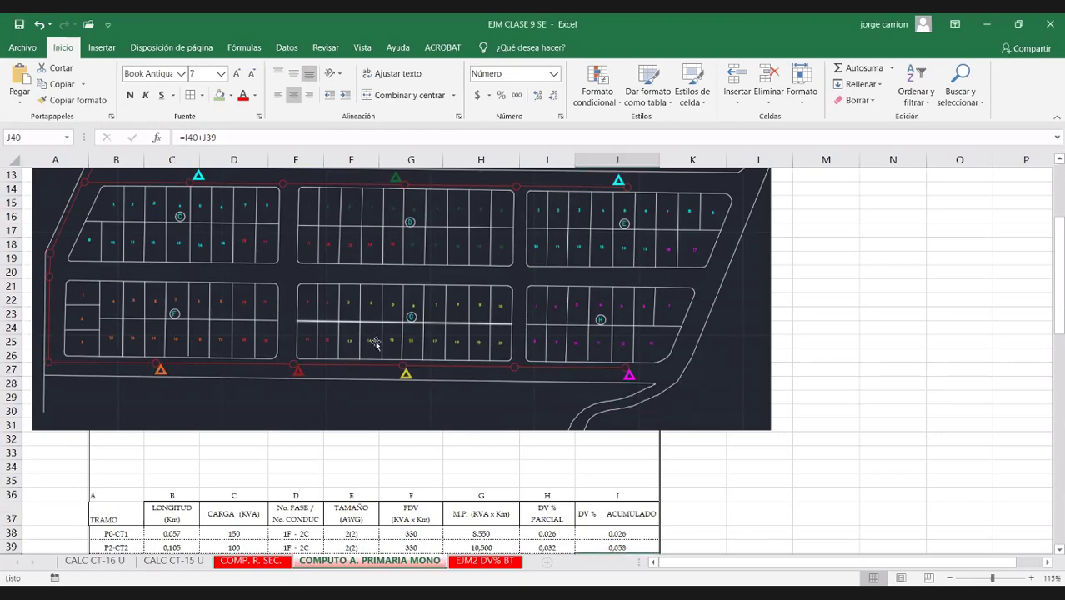
{"action": "scroll", "coordinate": [246, 316], "scroll_direction": "down", "scroll_amount": 1}
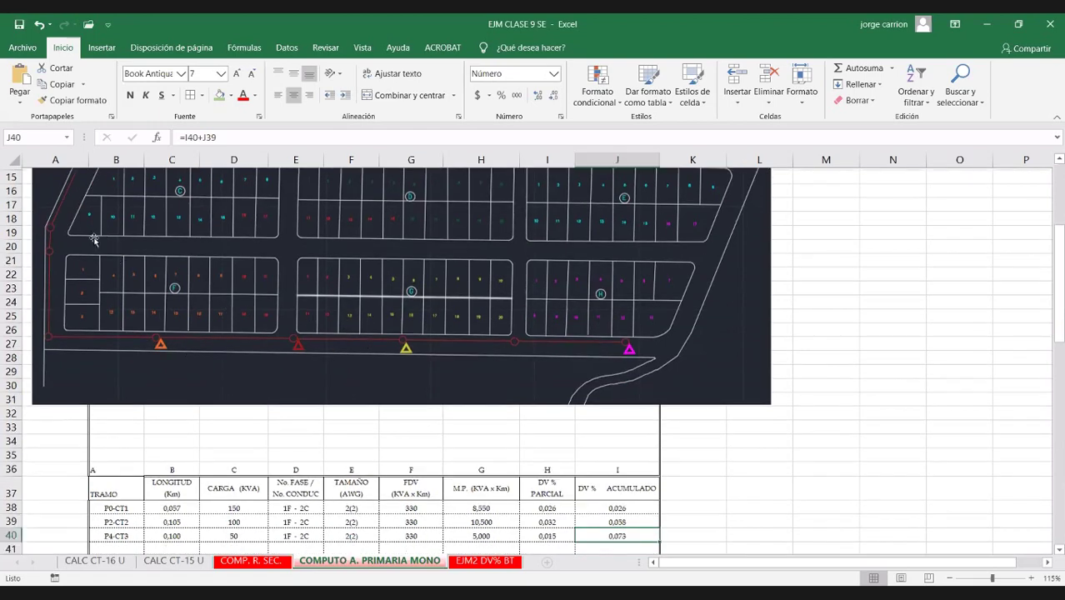
{"action": "scroll", "coordinate": [105, 234], "scroll_direction": "down", "scroll_amount": 1}
{"action": "scroll", "coordinate": [85, 227], "scroll_direction": "up", "scroll_amount": 2}
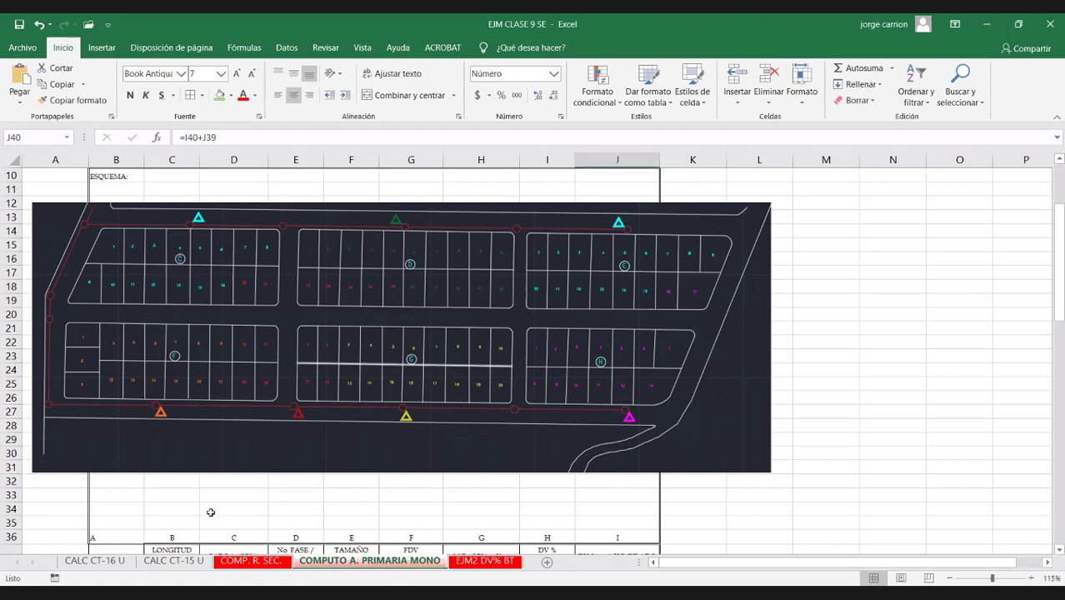
Step: Add a section named P0-CT4 in the TRAMO column below P4-CT3
{"action": "scroll", "coordinate": [211, 511], "scroll_direction": "down", "scroll_amount": 4}
{"action": "left_click", "coordinate": [124, 448]}
{"action": "type", "text": "P0-CT1"}
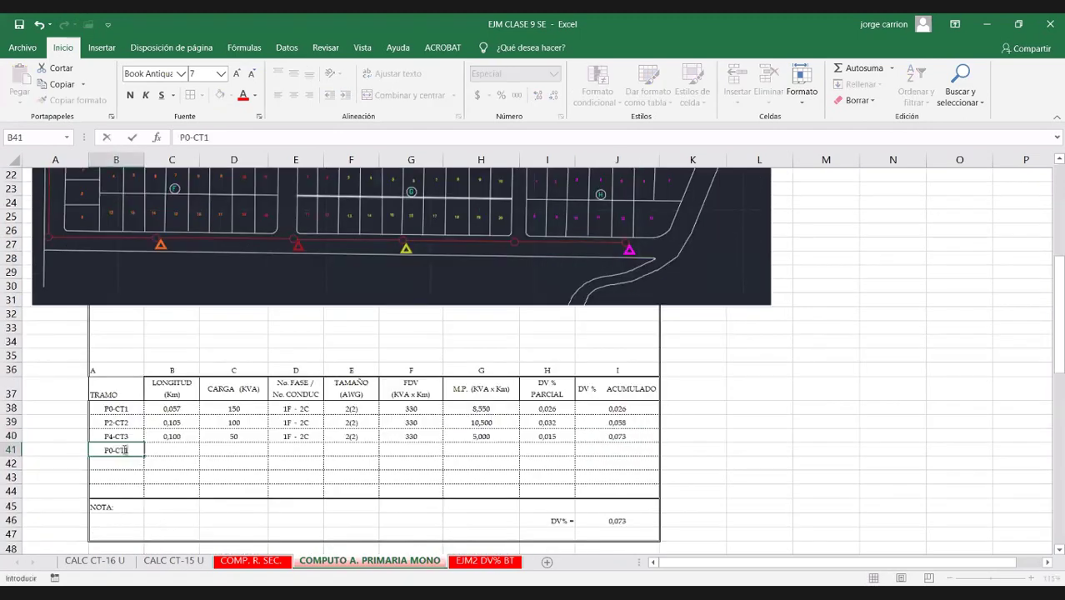
{"action": "left_click", "coordinate": [125, 450]}
{"action": "key", "text": "BackSpace"}
{"action": "type", "text": "4"}
Step: Enter a length of 0,190 km and a load of 200 KVA for section P0-CT4
{"action": "left_click", "coordinate": [180, 448]}
{"action": "type", "text": "+"}
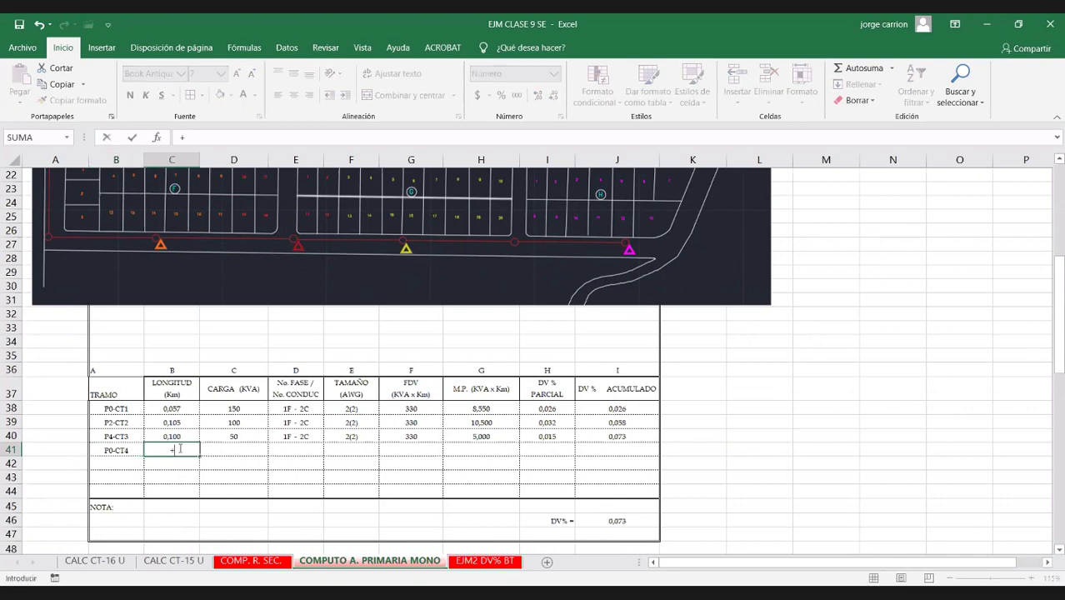
{"action": "type", "text": "105/1000"}
{"action": "key", "text": "Return"}
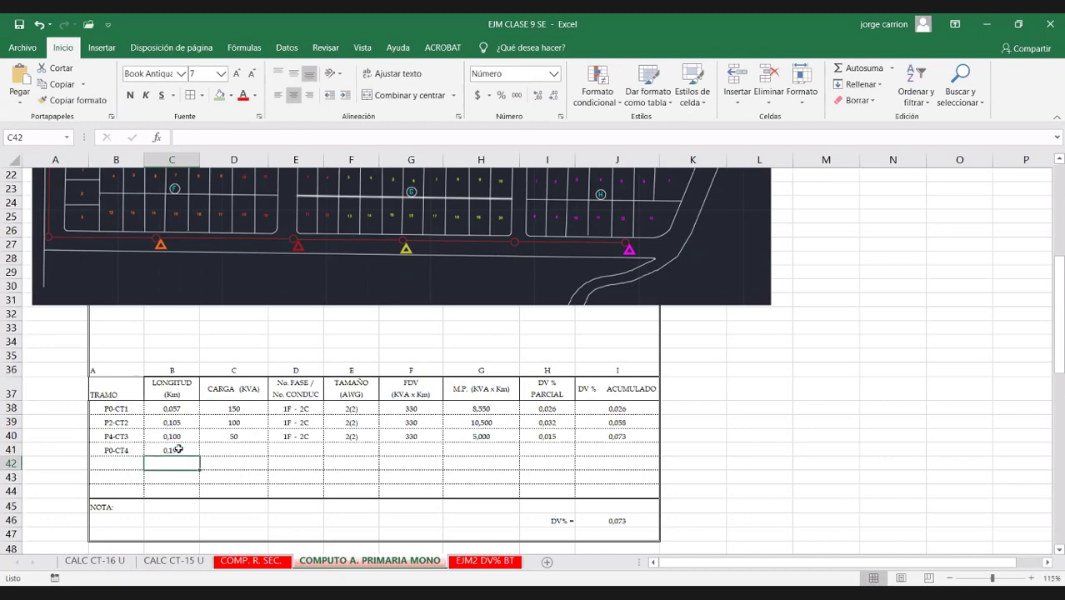
{"action": "left_click", "coordinate": [229, 447]}
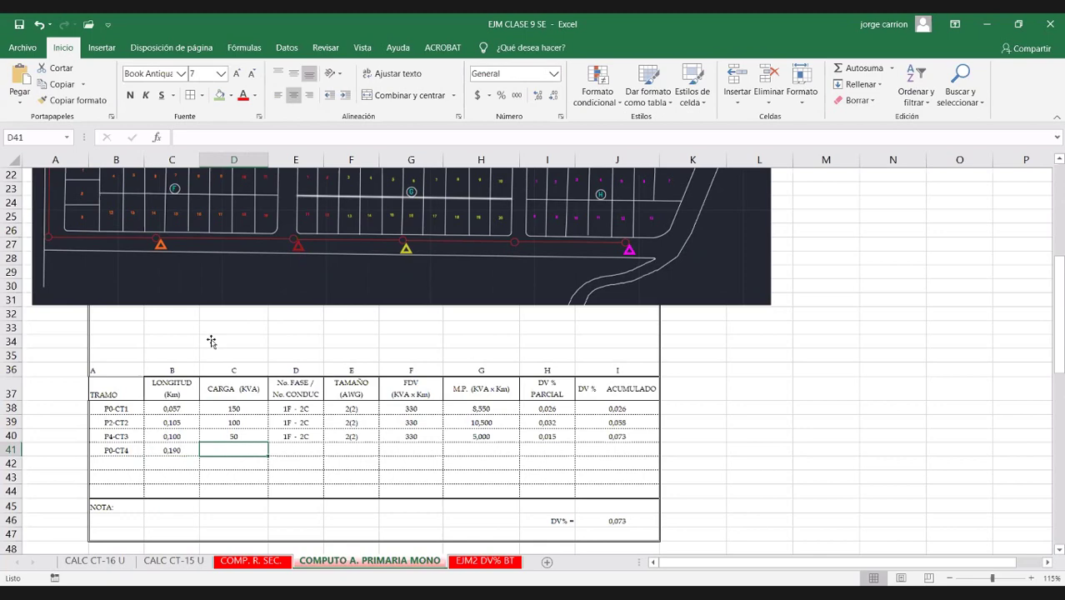
{"action": "scroll", "coordinate": [167, 292], "scroll_direction": "up", "scroll_amount": 1}
{"action": "type", "text": "2"}
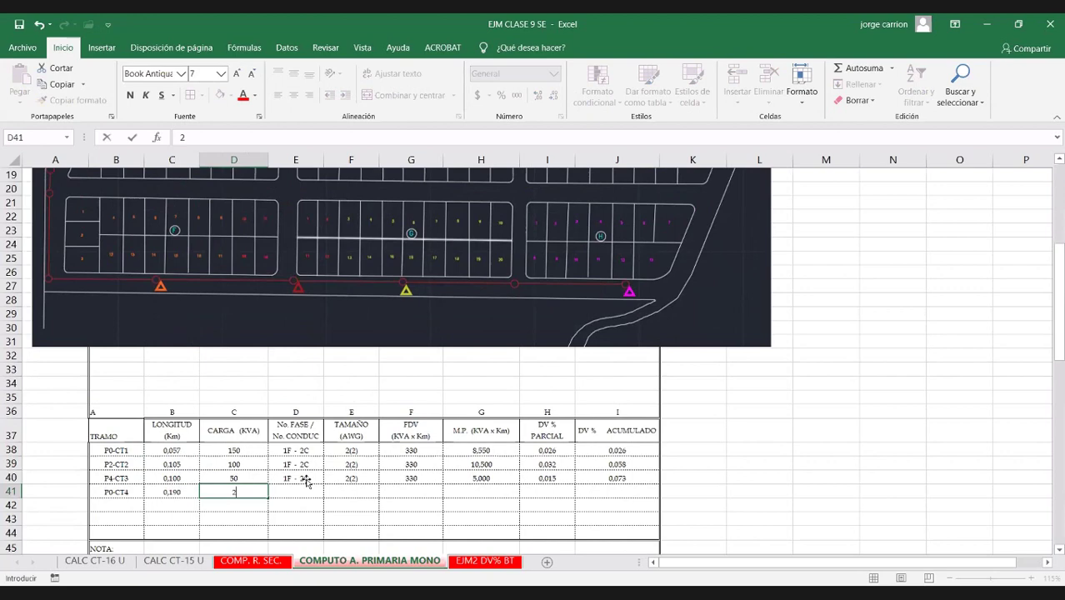
{"action": "type", "text": "00"}
Step: Copy section P4-CT3's entries from No. FASE / No. CONDUC through DV% ACUMULADO into the P0-CT4 row
{"action": "left_click_drag", "start_coordinate": [307, 482], "coordinate": [625, 479]}
{"action": "key", "text": "ctrl+c"}
{"action": "key", "text": "Down"}
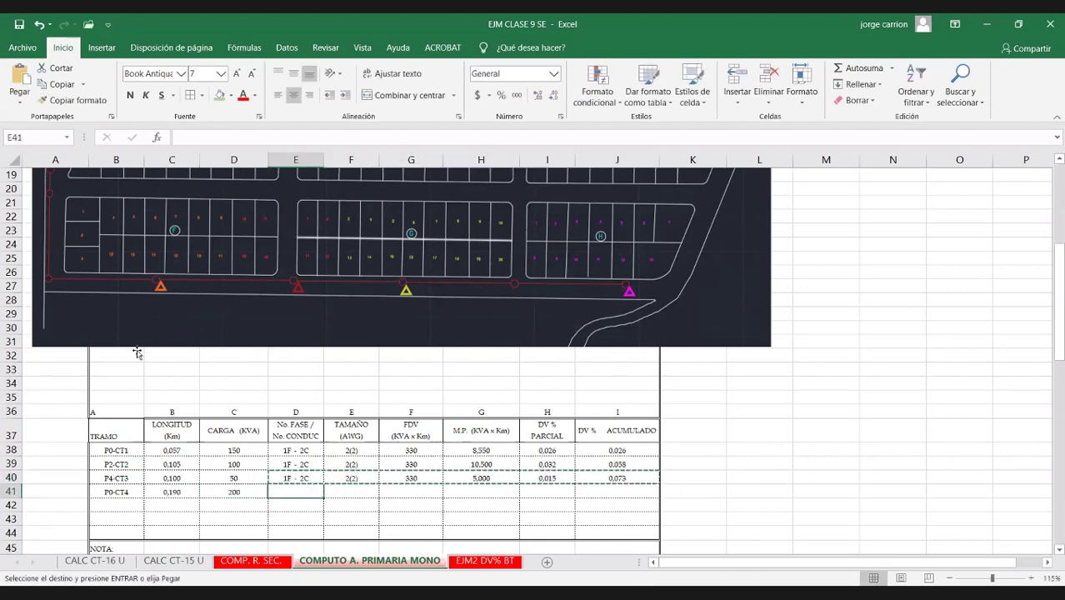
{"action": "key", "text": "Return"}
Step: Check the primary line on the lot plan and add a section named P9-CT5 in the TRAMO column below P0-CT4
{"action": "scroll", "coordinate": [215, 359], "scroll_direction": "up", "scroll_amount": 1}
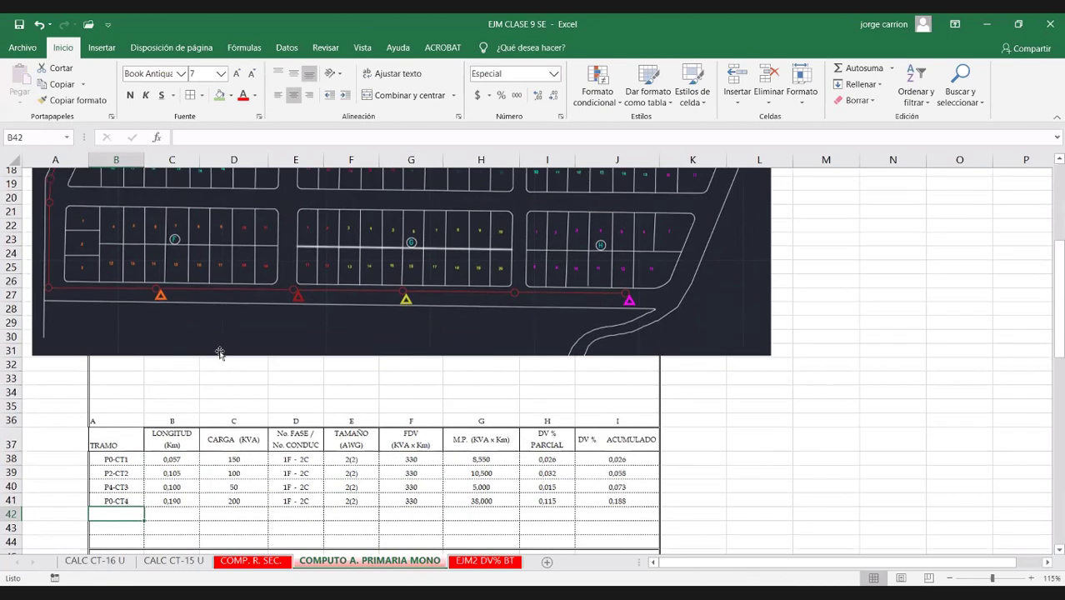
{"action": "scroll", "coordinate": [124, 474], "scroll_direction": "up", "scroll_amount": 3}
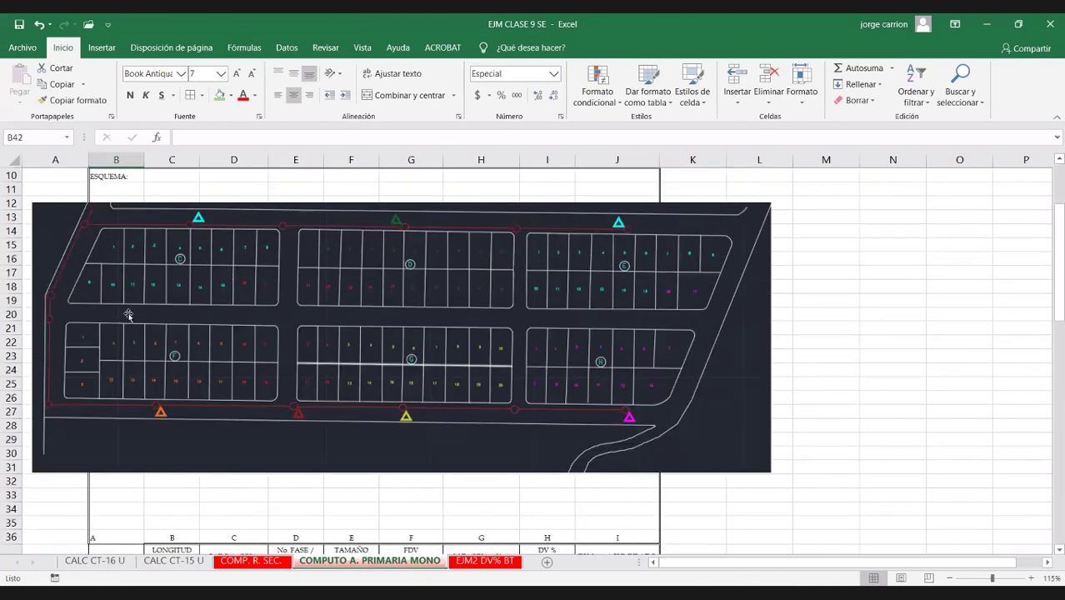
{"action": "scroll", "coordinate": [129, 315], "scroll_direction": "down", "scroll_amount": 1}
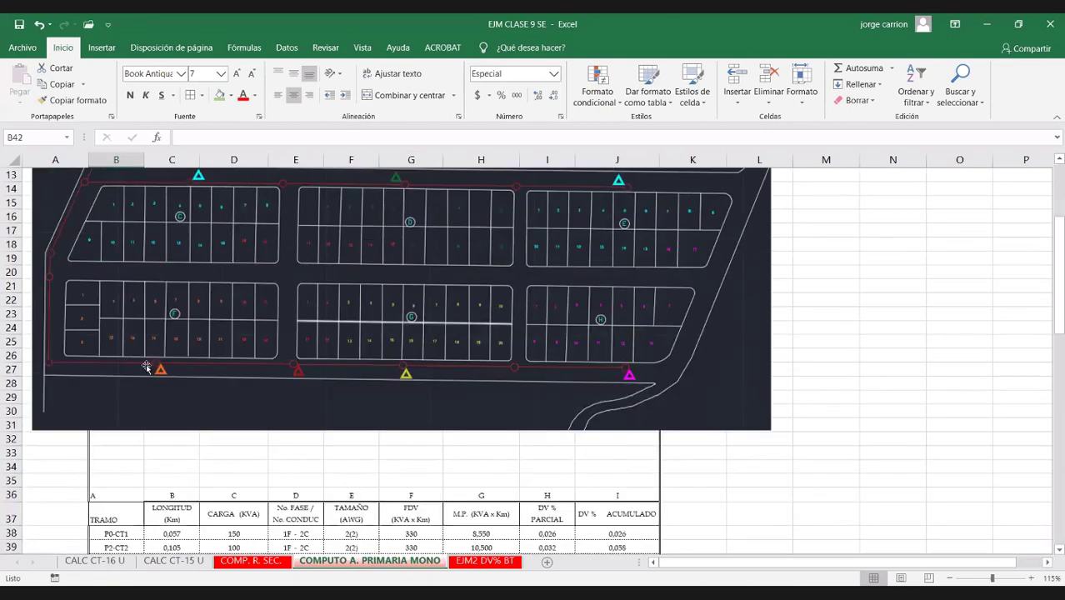
{"action": "scroll", "coordinate": [491, 235], "scroll_direction": "up", "scroll_amount": 1}
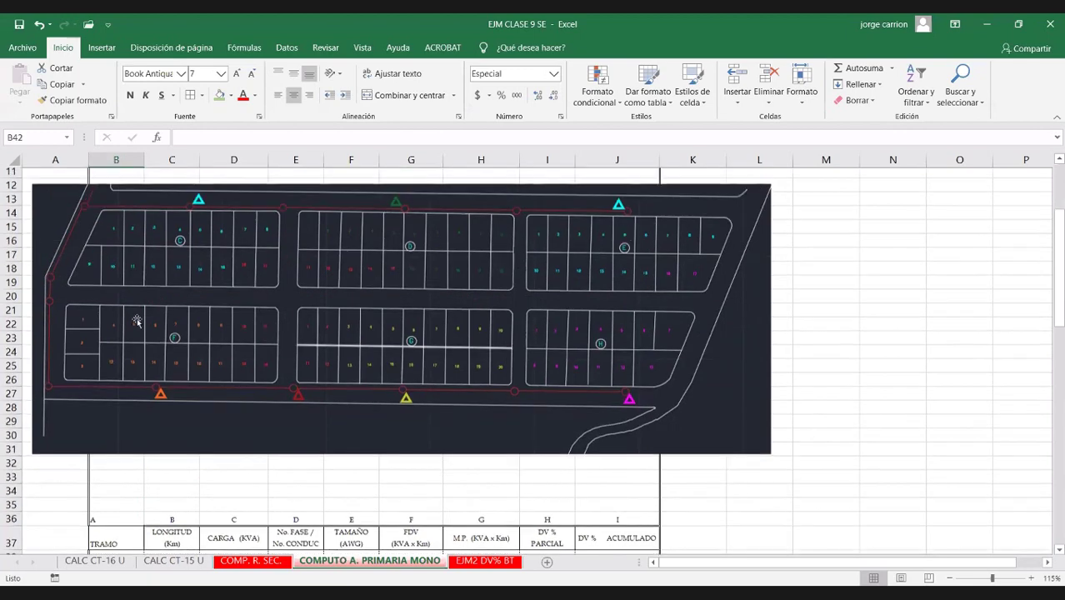
{"action": "scroll", "coordinate": [65, 310], "scroll_direction": "up", "scroll_amount": 1}
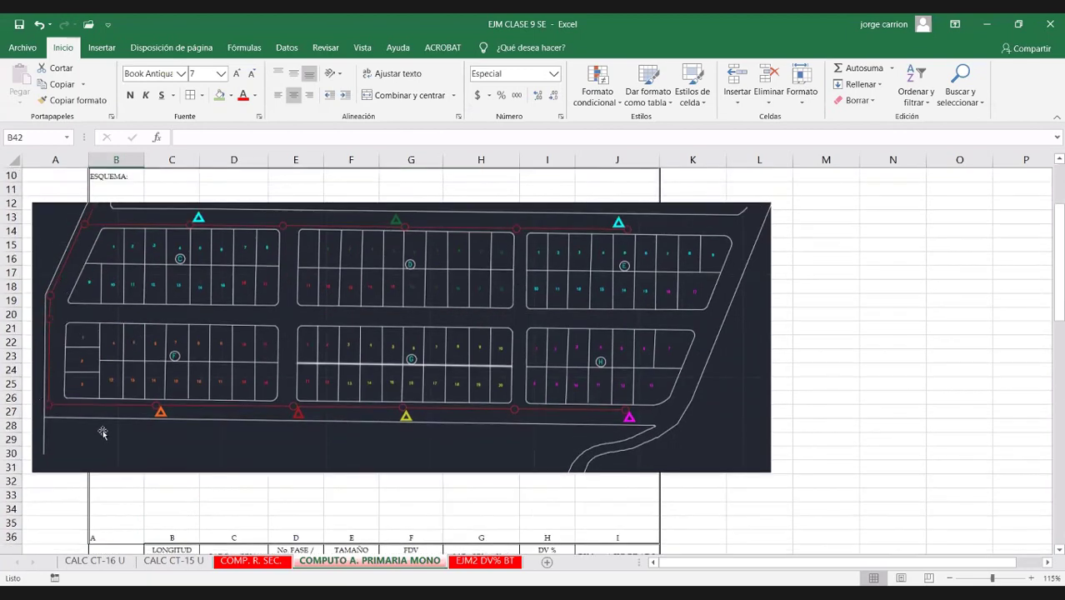
{"action": "scroll", "coordinate": [151, 329], "scroll_direction": "down", "scroll_amount": 2}
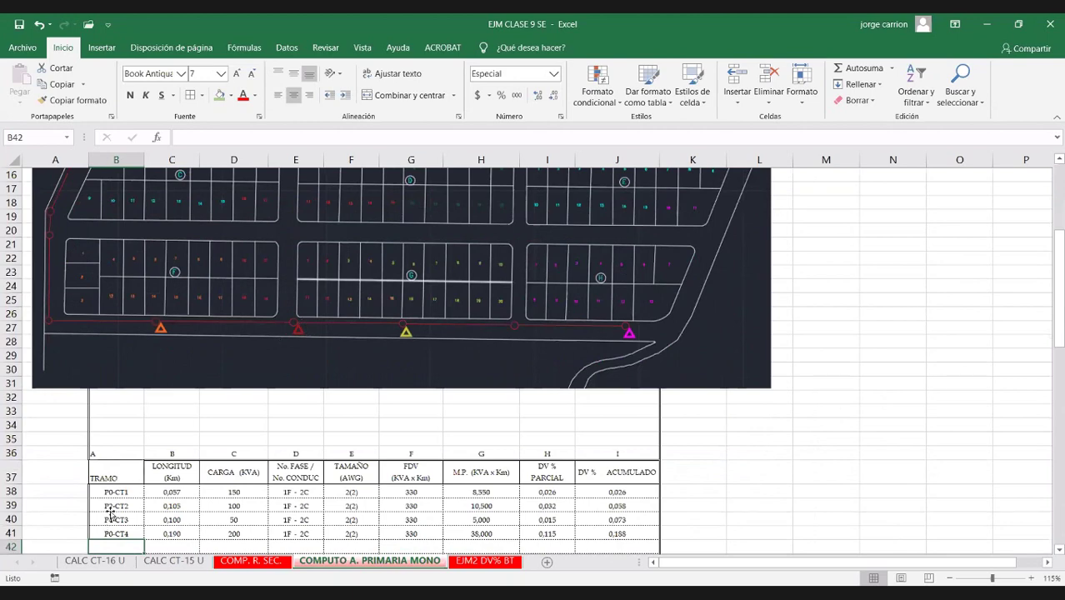
{"action": "scroll", "coordinate": [108, 517], "scroll_direction": "down", "scroll_amount": 1}
{"action": "type", "text": "P9-"}
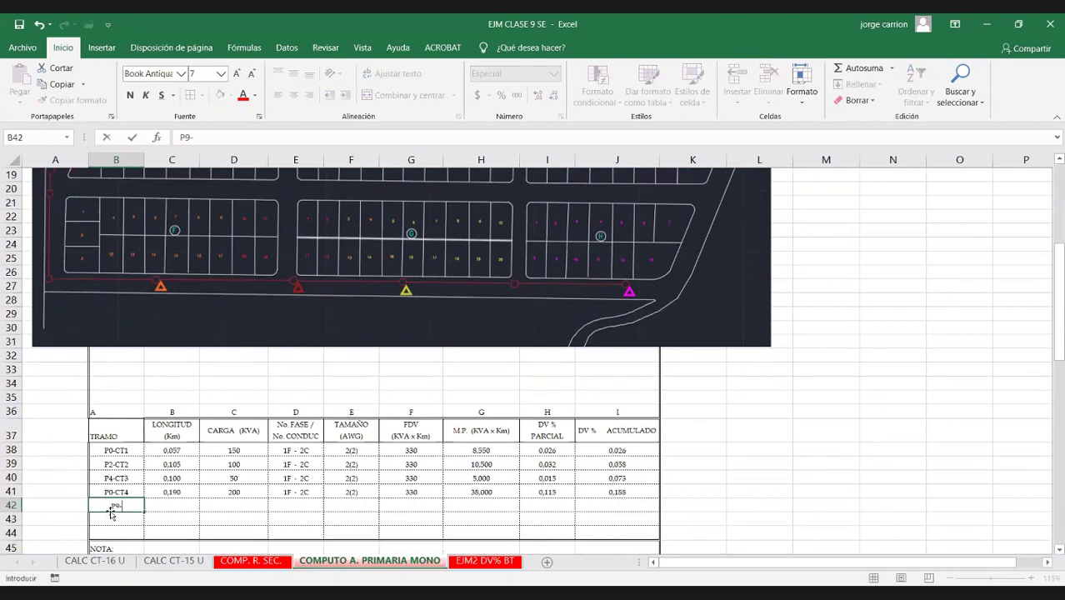
{"action": "type", "text": "CT5"}
Step: Enter the length of section P9-CT5 in kilometres as 60/1000
{"action": "left_click", "coordinate": [167, 509]}
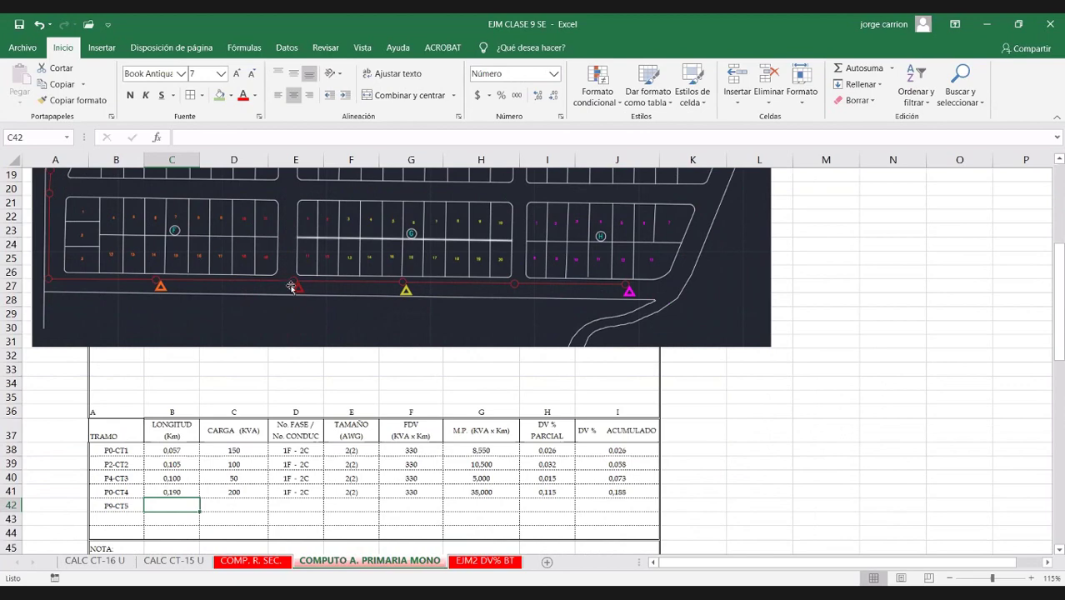
{"action": "type", "text": "+"}
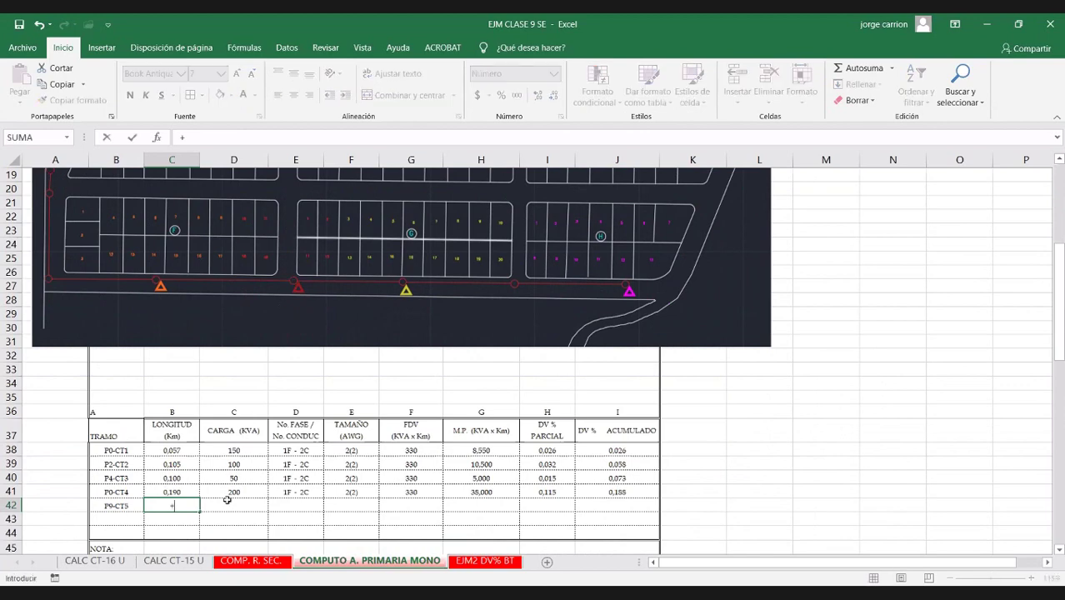
{"action": "type", "text": "60/1000"}
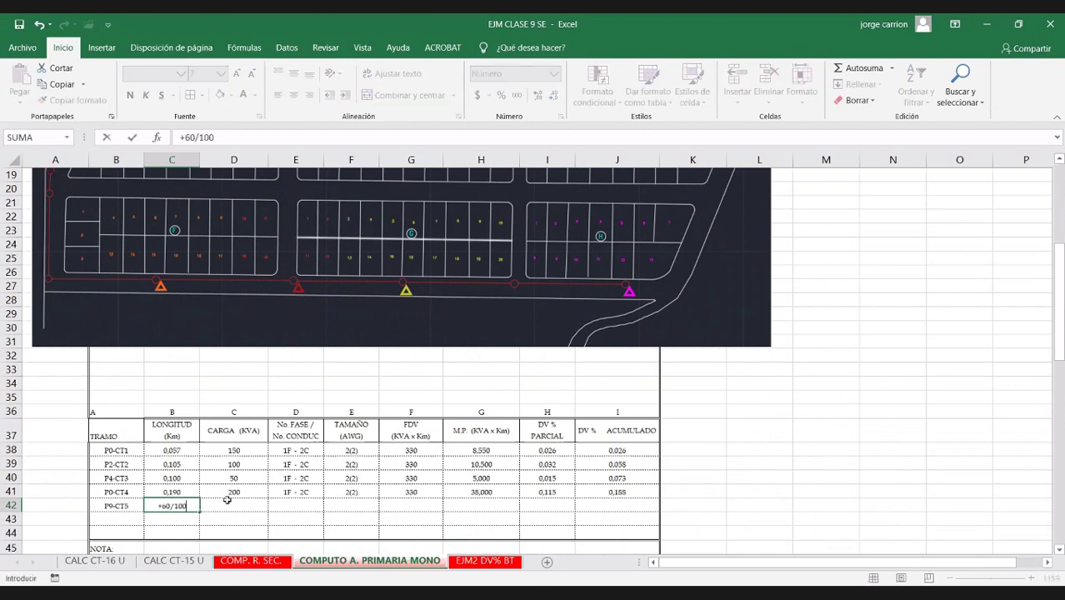
{"action": "key", "text": "Return"}
Step: Copy section P0-CT4's entries from CARGA (KVA) through DV% ACUMULADO into the P9-CT5 row
{"action": "left_click_drag", "start_coordinate": [227, 495], "coordinate": [594, 491]}
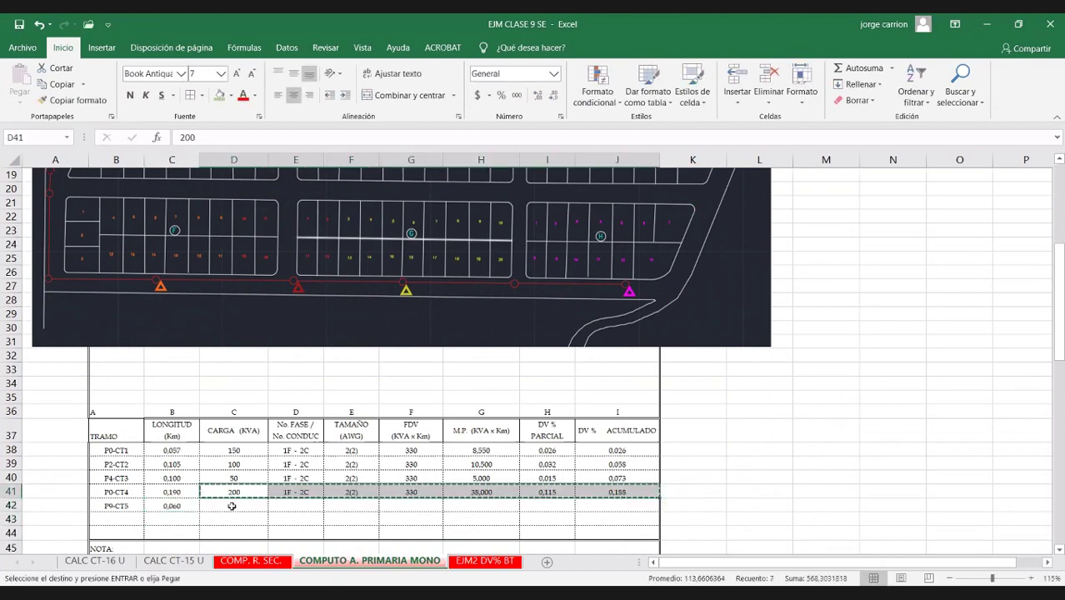
{"action": "key", "text": "ctrl+c"}
{"action": "left_click", "coordinate": [231, 506]}
{"action": "key", "text": "ctrl+v"}
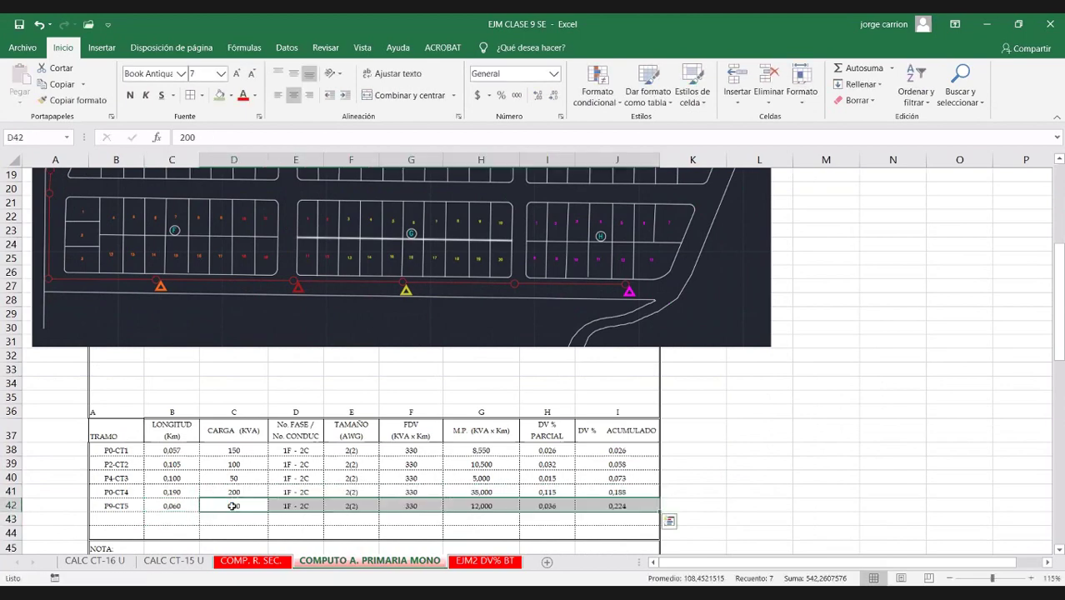
Step: Set the load of section P9-CT5 to 150 KVA
{"action": "left_click", "coordinate": [135, 516]}
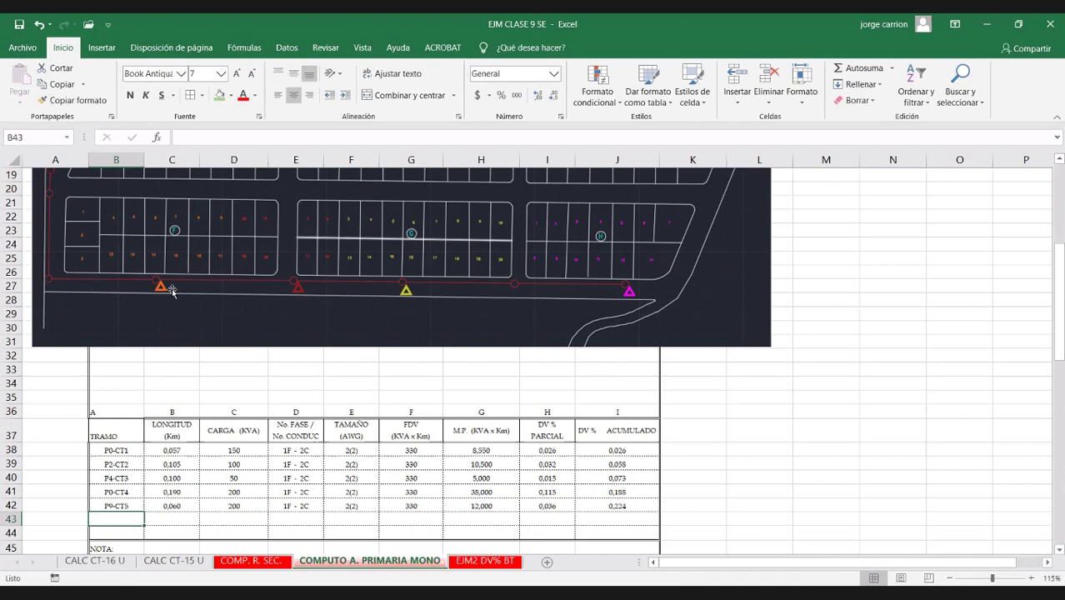
{"action": "double_click", "coordinate": [227, 506]}
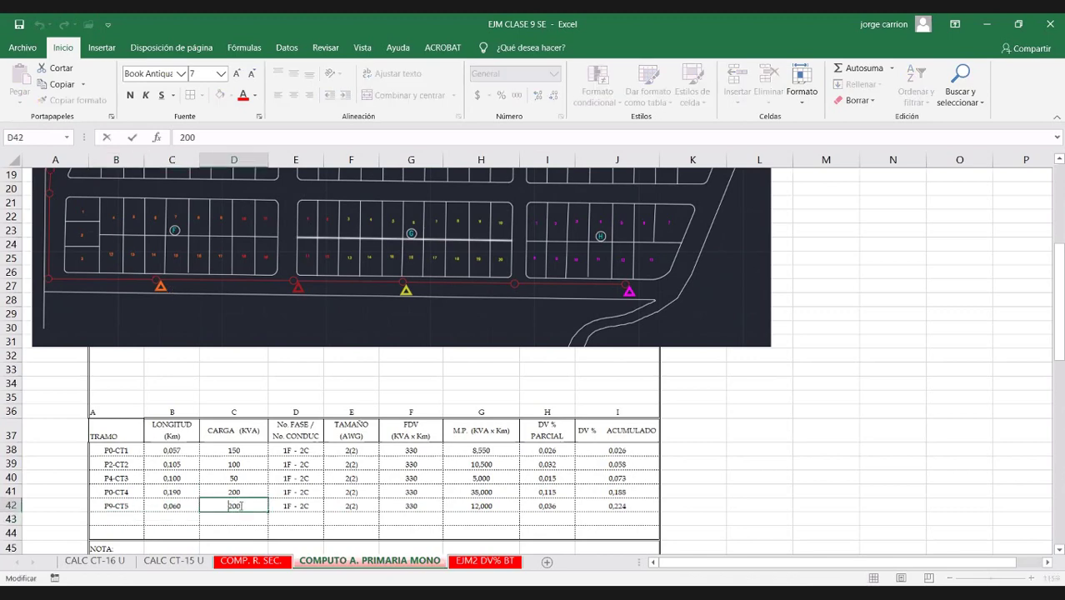
{"action": "double_click", "coordinate": [226, 506]}
{"action": "type", "text": "150"}
{"action": "left_click", "coordinate": [223, 463]}
{"action": "left_click_drag", "start_coordinate": [117, 505], "coordinate": [654, 506]}
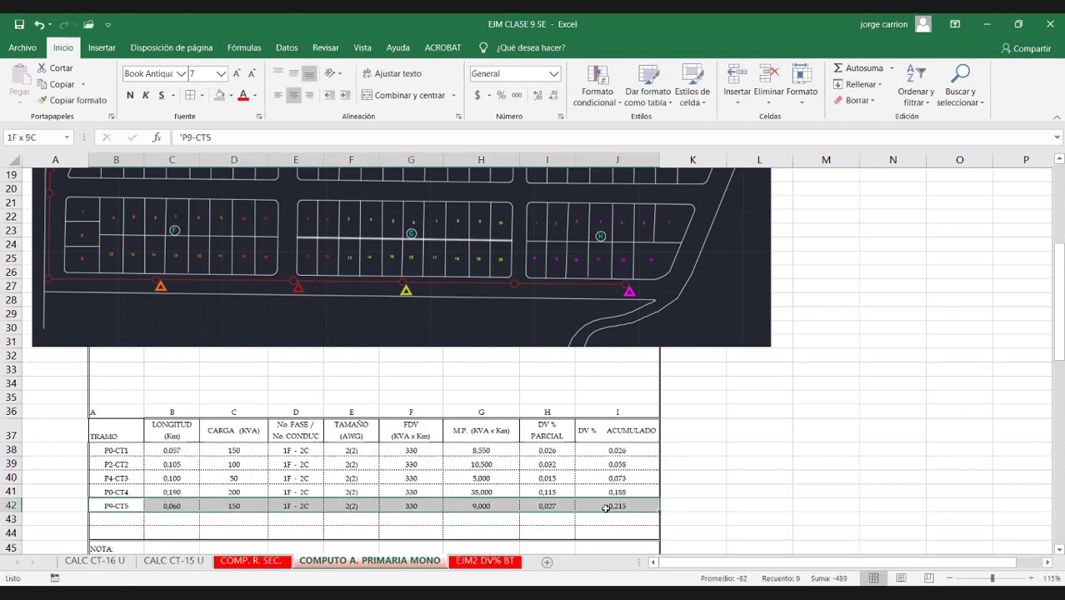
{"action": "key", "text": "ctrl+c"}
{"action": "left_click", "coordinate": [119, 518]}
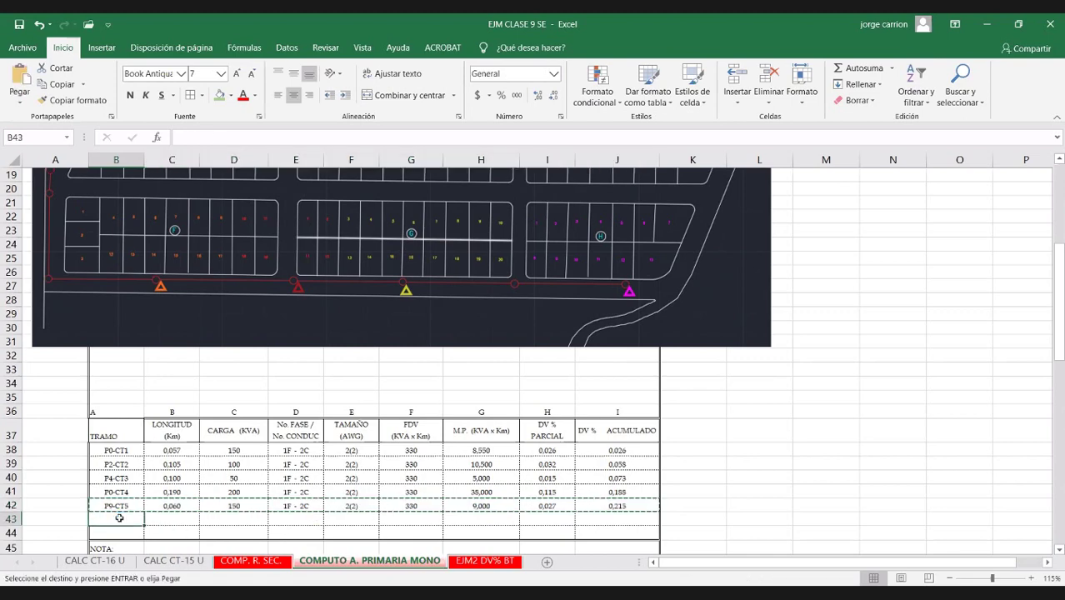
{"action": "key", "text": "Return"}
{"action": "left_click", "coordinate": [119, 517]}
{"action": "double_click", "coordinate": [115, 519]}
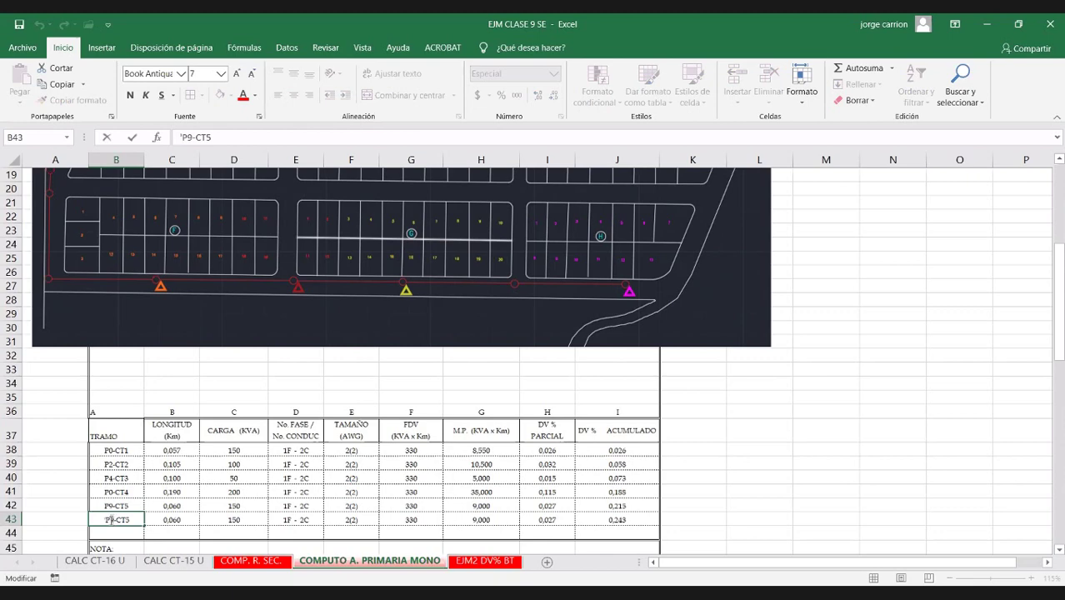
{"action": "key", "text": "BackSpace"}
{"action": "type", "text": "10"}
{"action": "key", "text": "Escape"}
{"action": "key", "text": "ctrl+z"}
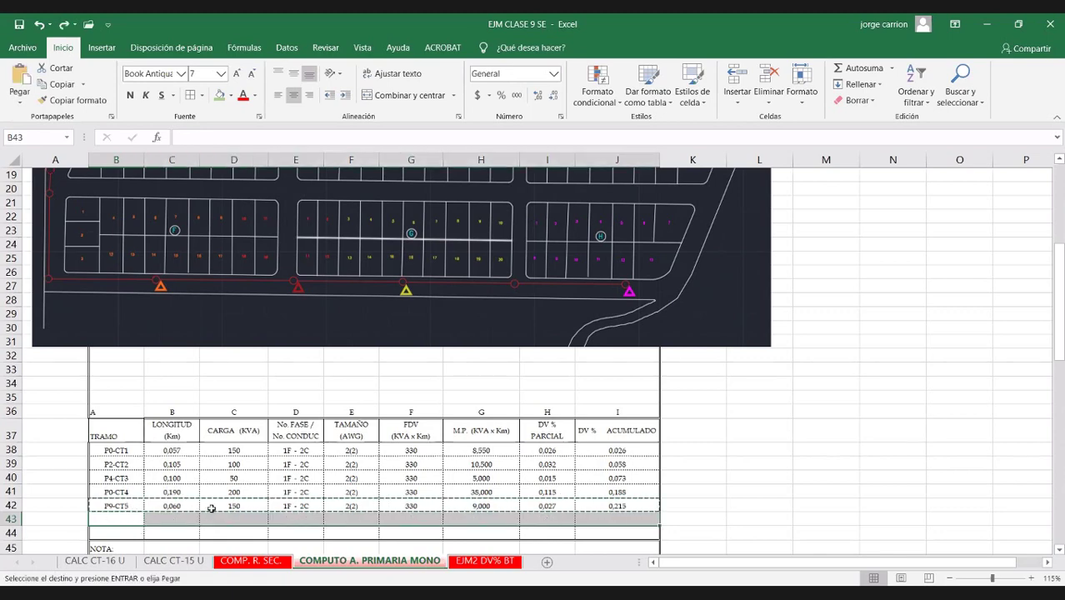
{"action": "key", "text": "Escape"}
{"action": "key", "text": "Up"}
{"action": "key", "text": "Right"}
{"action": "key", "text": "Right"}
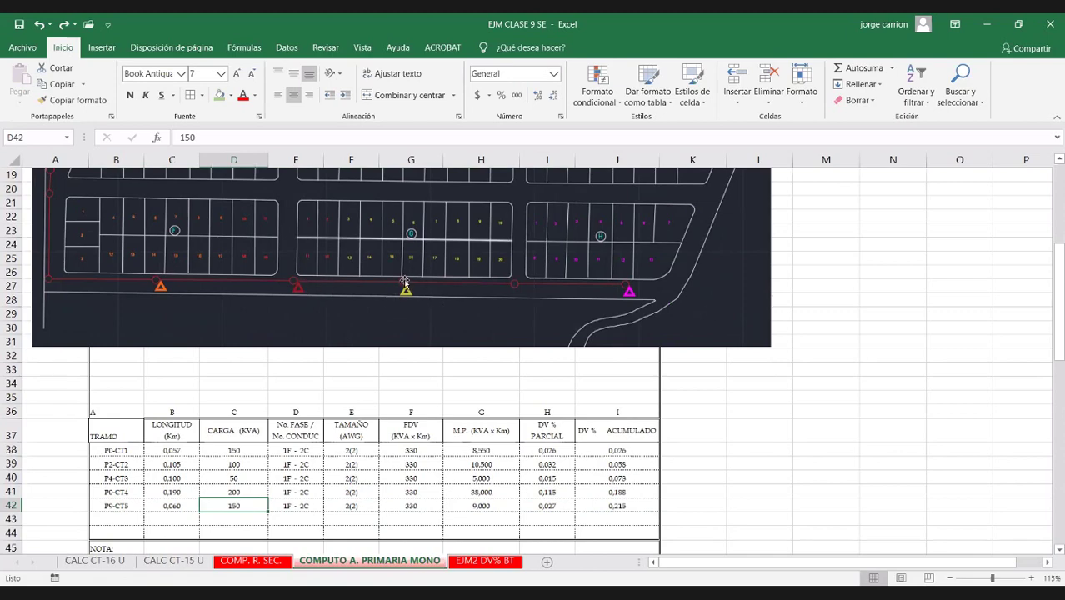
Step: Add a section named P10-CT6 in the TRAMO column below P9-CT5
{"action": "left_click", "coordinate": [126, 522]}
{"action": "type", "text": "P10"}
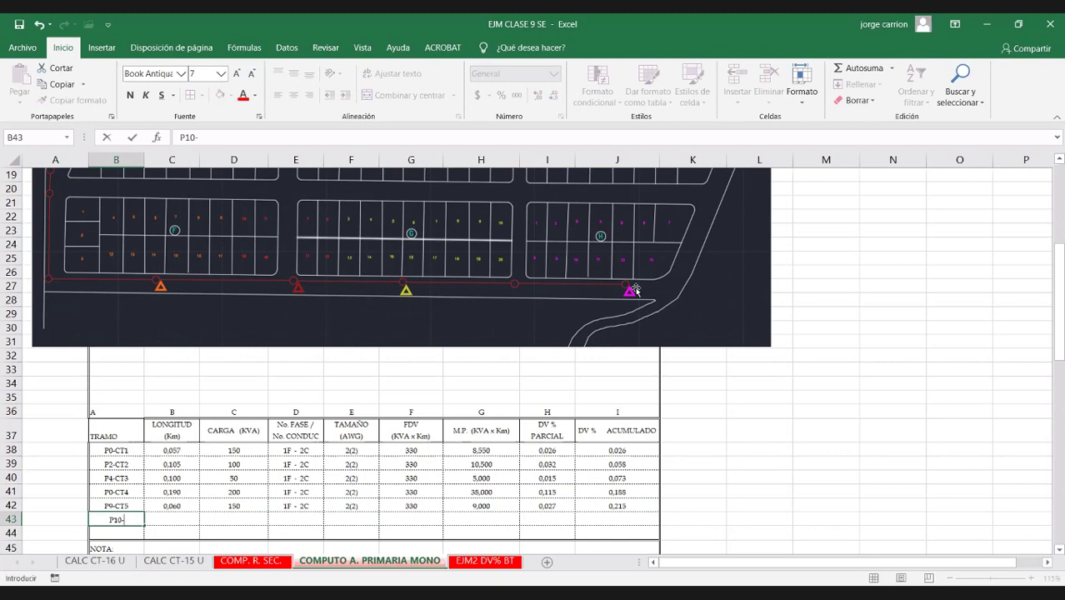
{"action": "type", "text": "-C"}
{"action": "type", "text": "T6"}
Step: Enter a length of 50/1000 km and a load of 100 KVA for section P10-CT6
{"action": "left_click", "coordinate": [170, 522]}
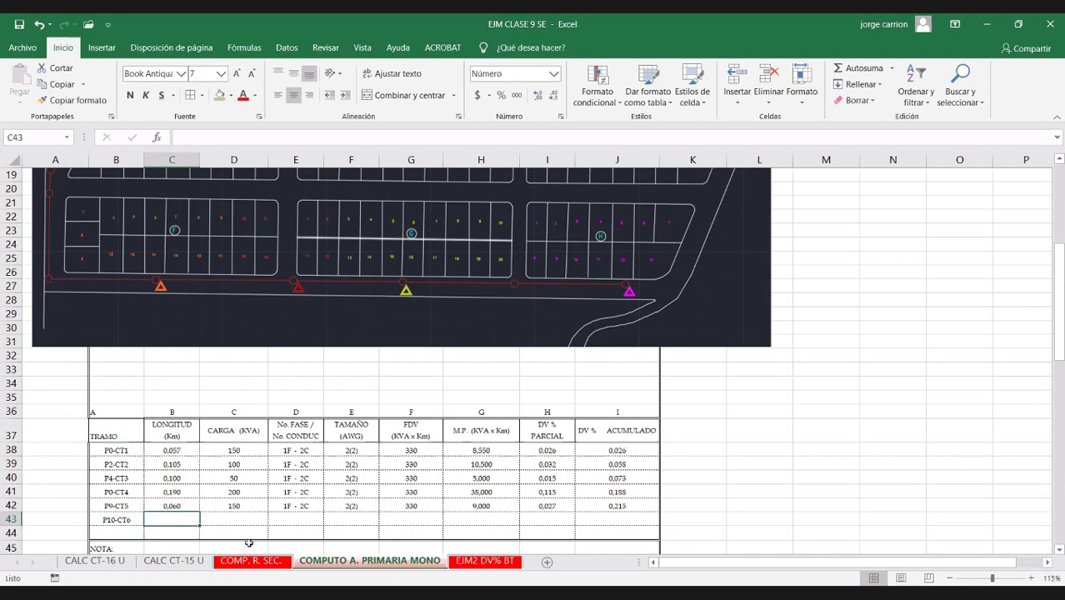
{"action": "type", "text": "+50/1000"}
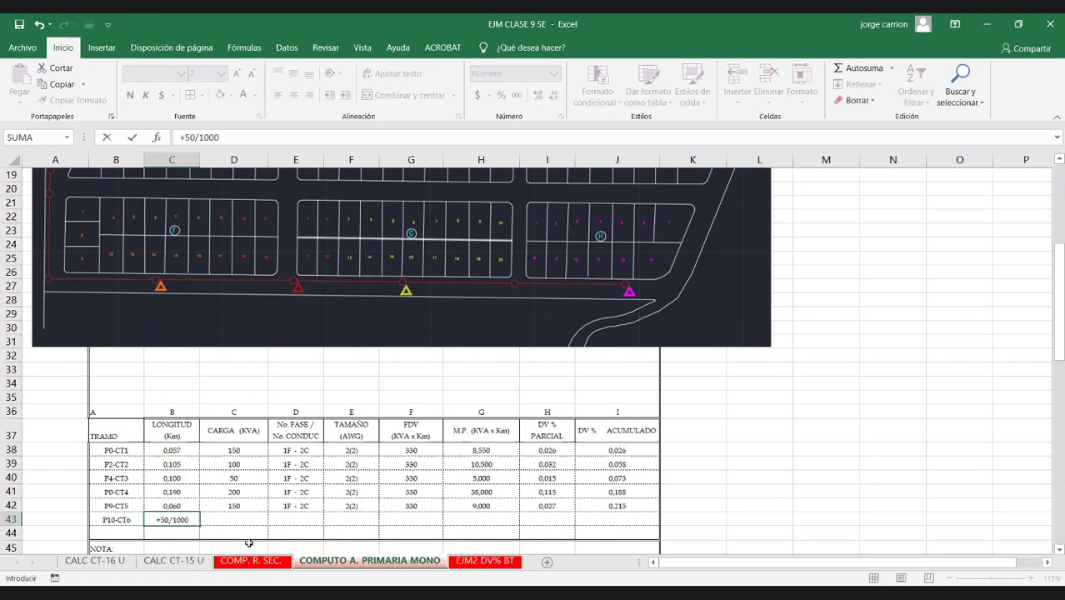
{"action": "key", "text": "Return"}
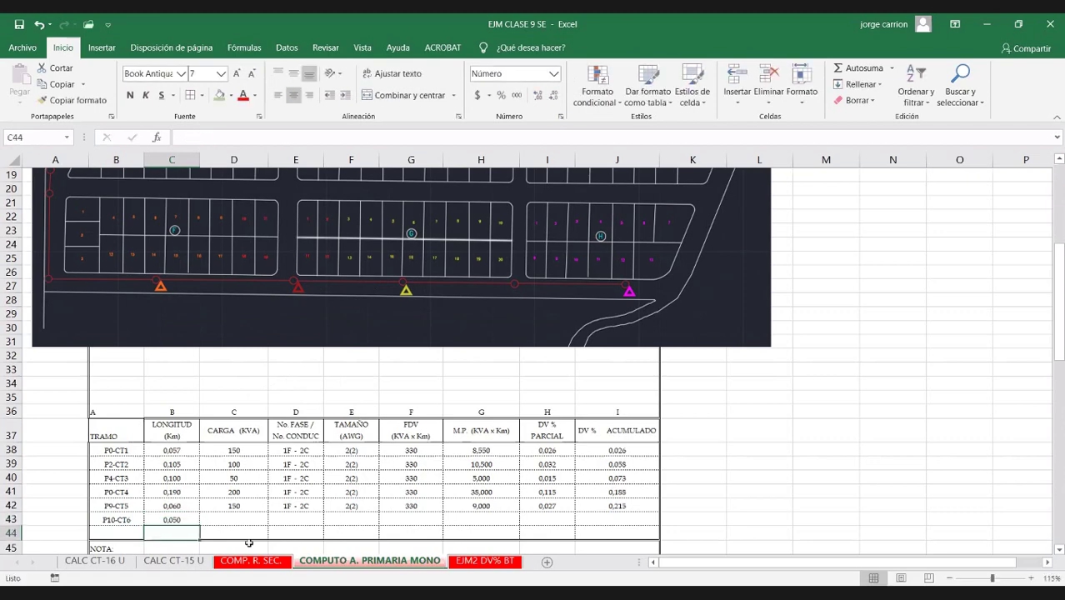
{"action": "left_click", "coordinate": [239, 519]}
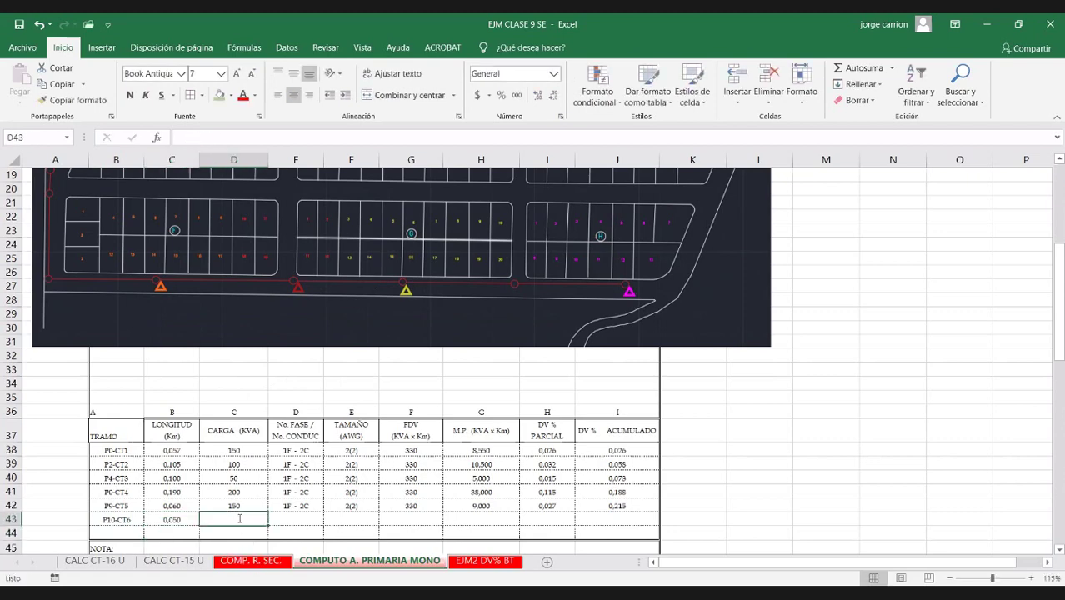
{"action": "type", "text": "100"}
Step: Copy section P9-CT5's entries from No. FASE / No. CONDUC through DV% ACUMULADO into the P10-CT6 row
{"action": "left_click_drag", "start_coordinate": [291, 507], "coordinate": [607, 509]}
{"action": "key", "text": "ctrl+c"}
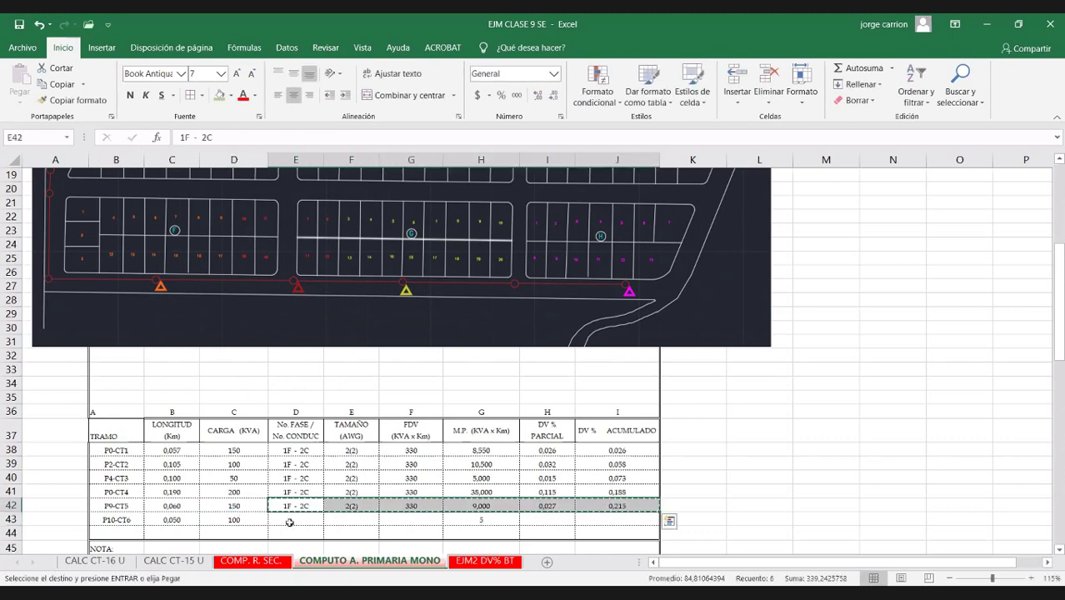
{"action": "left_click", "coordinate": [283, 516]}
{"action": "key", "text": "ctrl+v"}
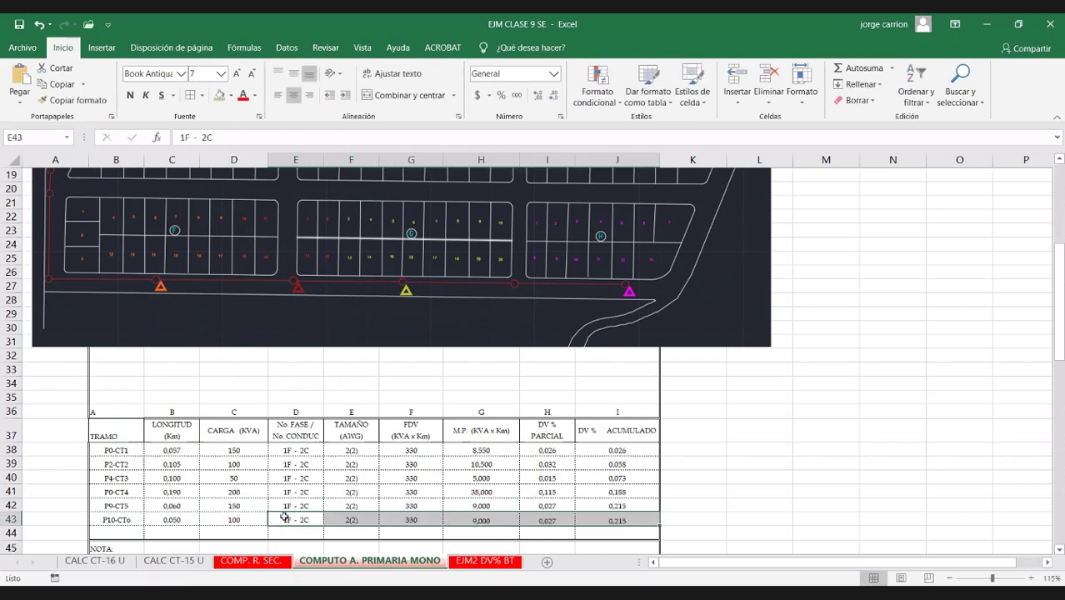
{"action": "left_click", "coordinate": [113, 520]}
Step: Add a section named P11-CT7 in the TRAMO column below P10-CT6
{"action": "left_click", "coordinate": [109, 536]}
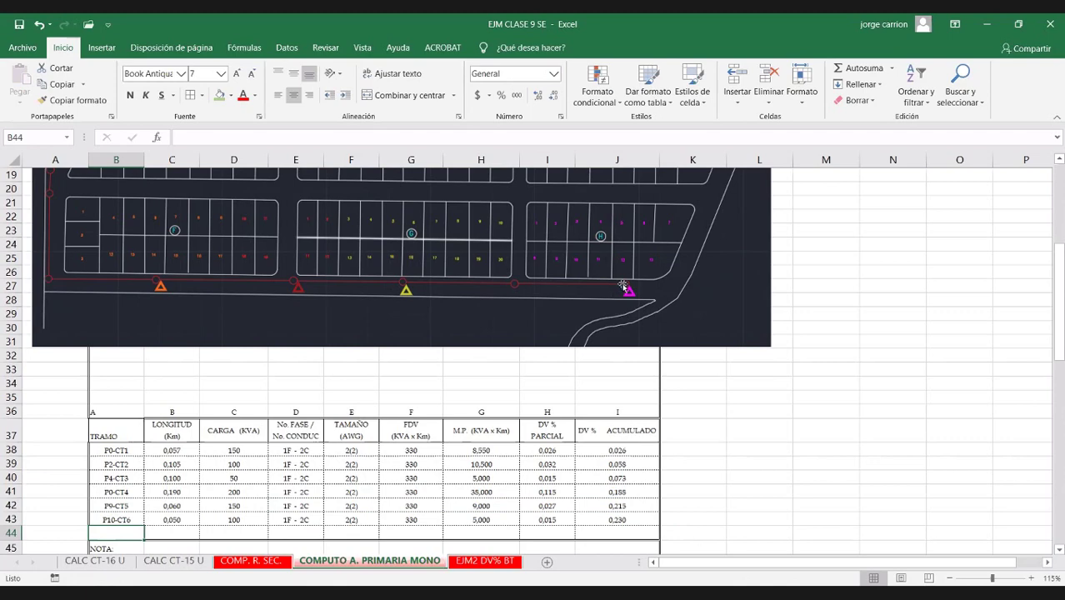
{"action": "type", "text": "P11-CT7"}
{"action": "key", "text": "Tab"}
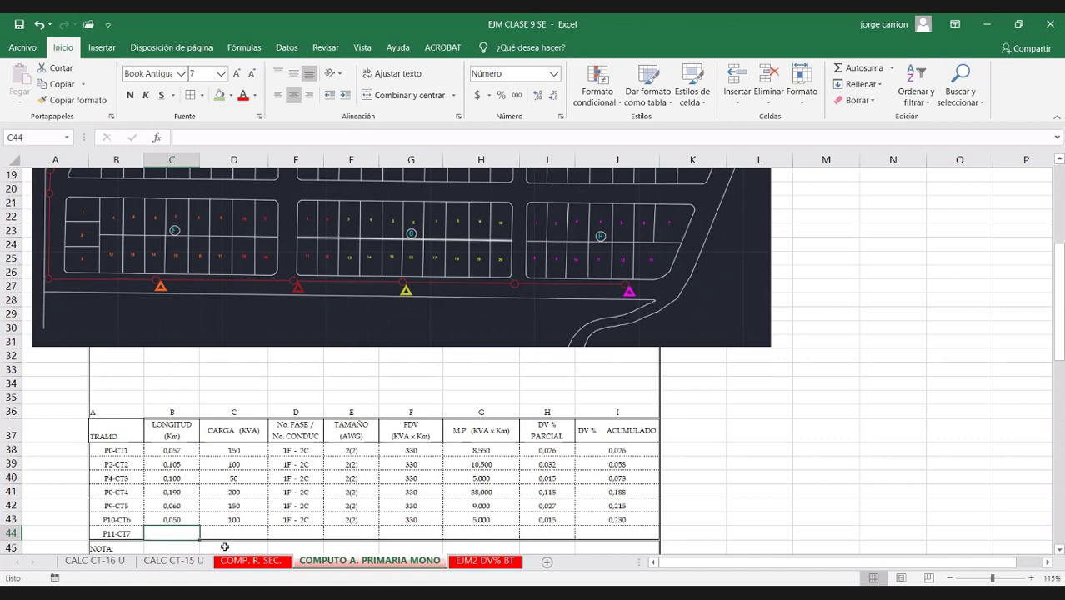
Step: Enter a length of 110/1000 km and a load of 50 KVA for section P11-CT7
{"action": "type", "text": "+"}
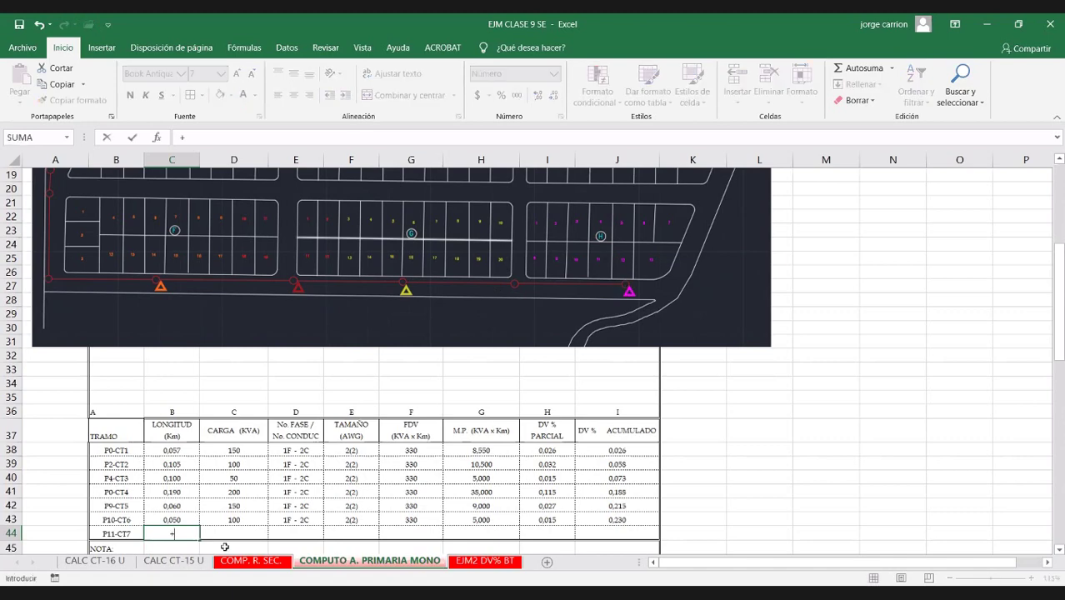
{"action": "type", "text": "110/100"}
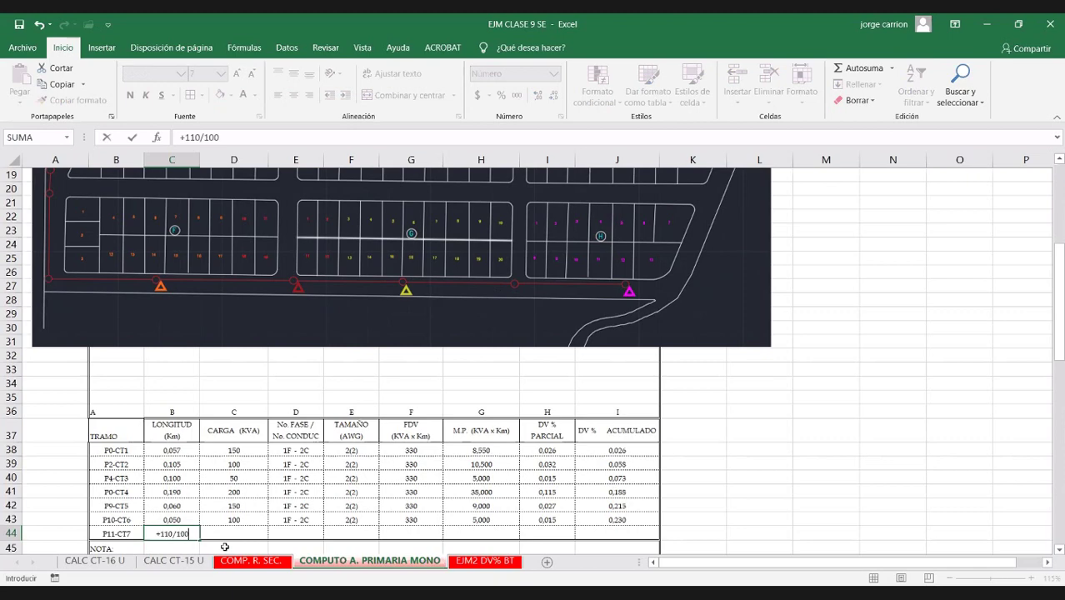
{"action": "type", "text": "0"}
{"action": "key", "text": "Return"}
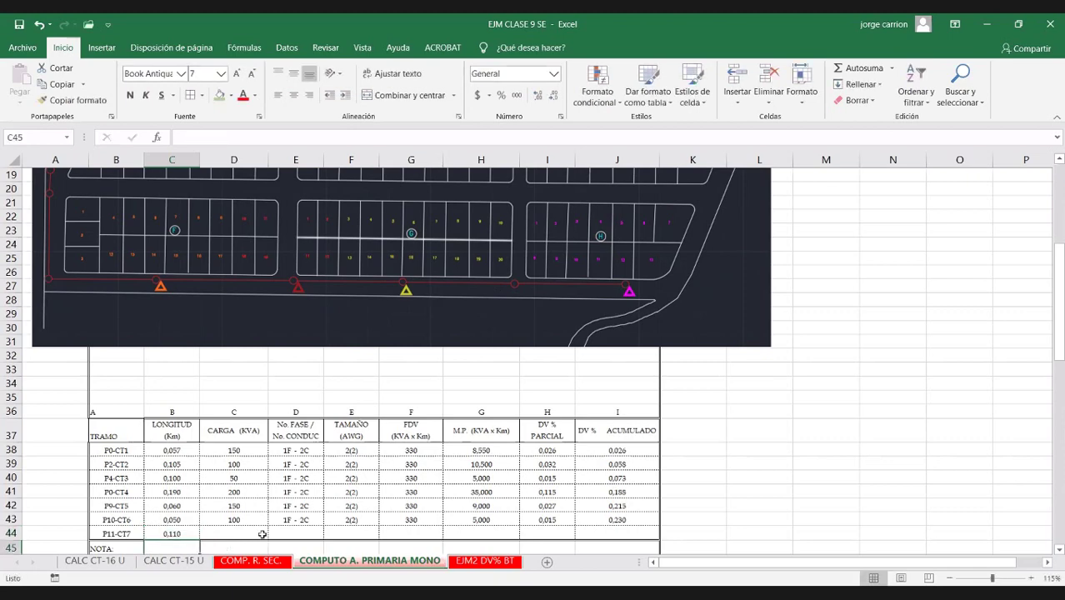
{"action": "left_click", "coordinate": [261, 535]}
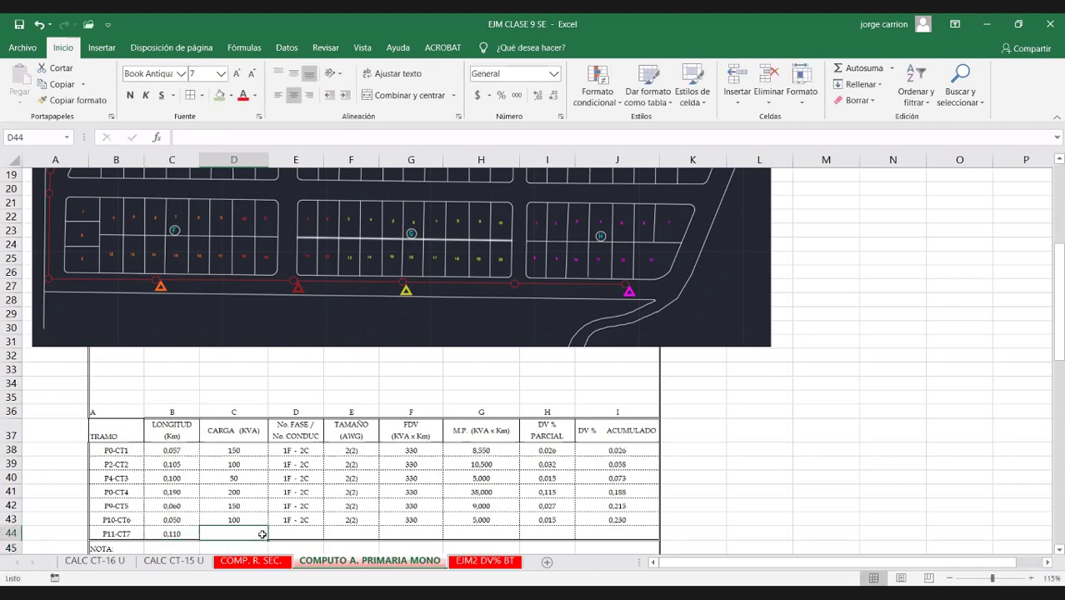
{"action": "type", "text": "50"}
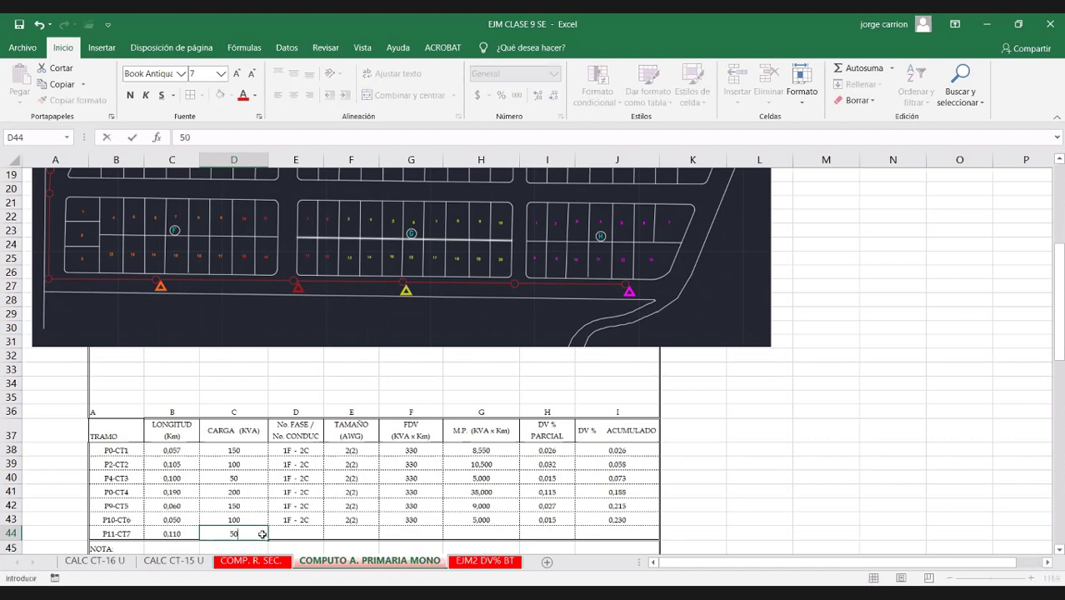
Step: Copy section P10-CT6's entries from No. FASE / No. CONDUC through DV% ACUMULADO into the P11-CT7 row
{"action": "left_click_drag", "start_coordinate": [288, 519], "coordinate": [583, 518]}
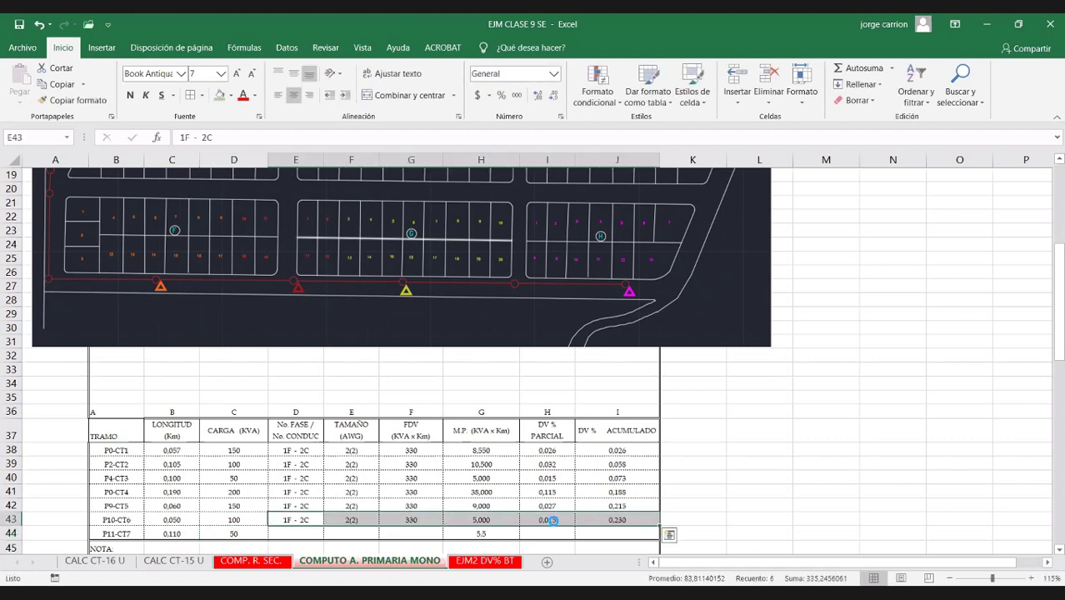
{"action": "key", "text": "ctrl+c"}
{"action": "left_click", "coordinate": [293, 535]}
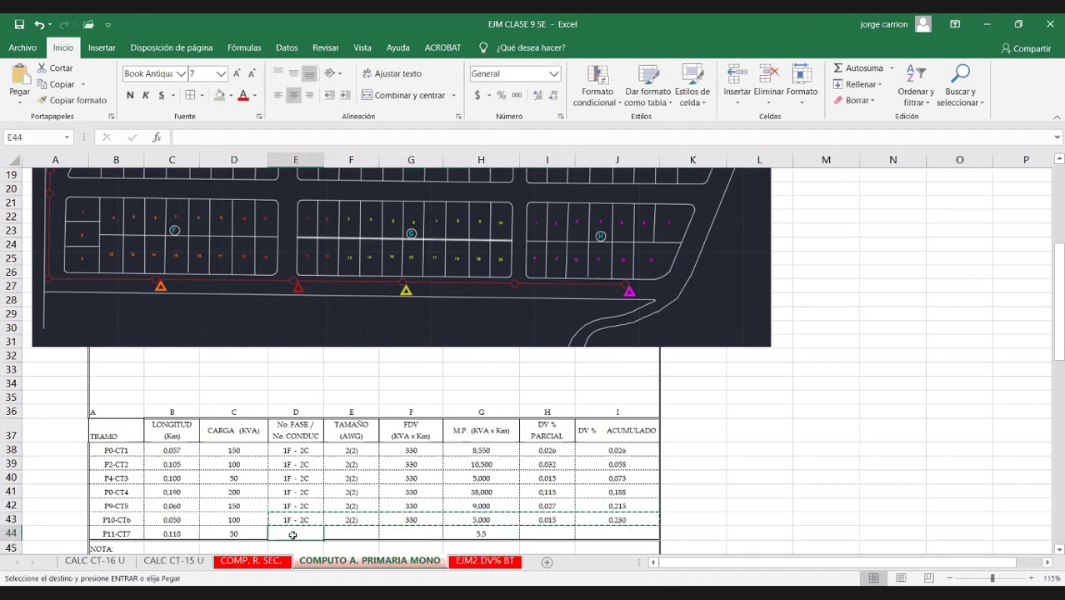
{"action": "key", "text": "Return"}
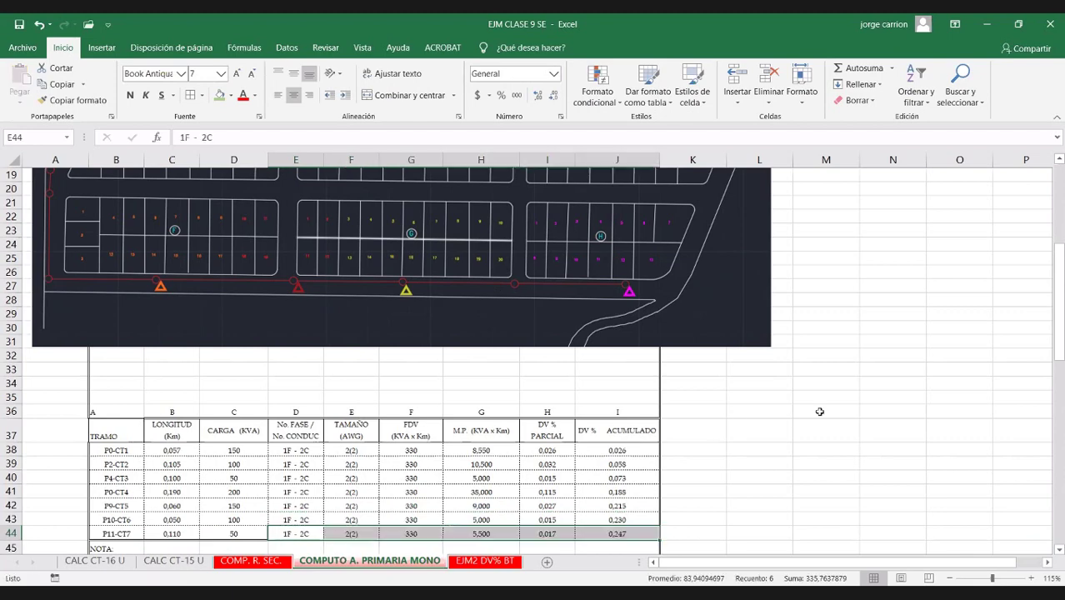
Step: Check the formula in the final DV% cell below the table against the accumulated drop column
{"action": "scroll", "coordinate": [818, 412], "scroll_direction": "down", "scroll_amount": 1}
{"action": "left_click", "coordinate": [826, 407]}
{"action": "double_click", "coordinate": [620, 519]}
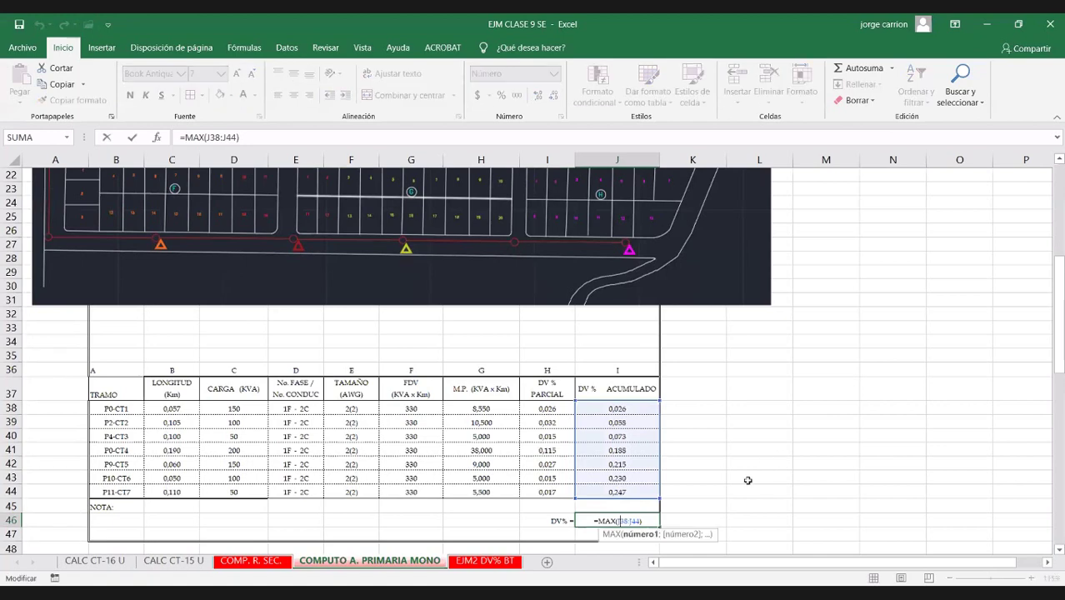
{"action": "key", "text": "ctrl+Return"}
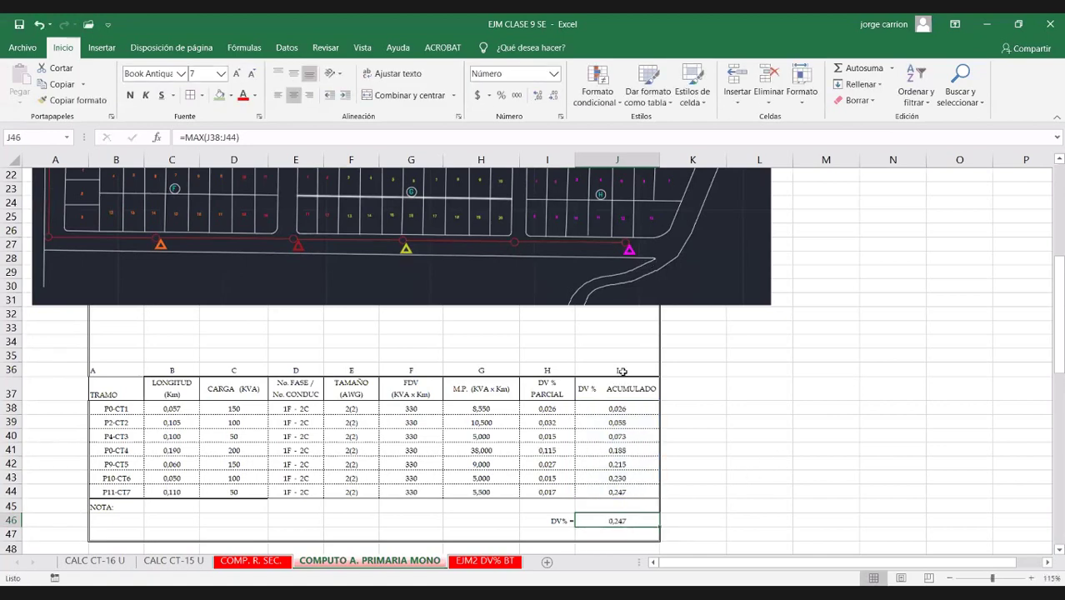
{"action": "scroll", "coordinate": [627, 248], "scroll_direction": "up", "scroll_amount": 1}
{"action": "scroll", "coordinate": [627, 248], "scroll_direction": "down", "scroll_amount": 1}
{"action": "scroll", "coordinate": [763, 476], "scroll_direction": "up", "scroll_amount": 1}
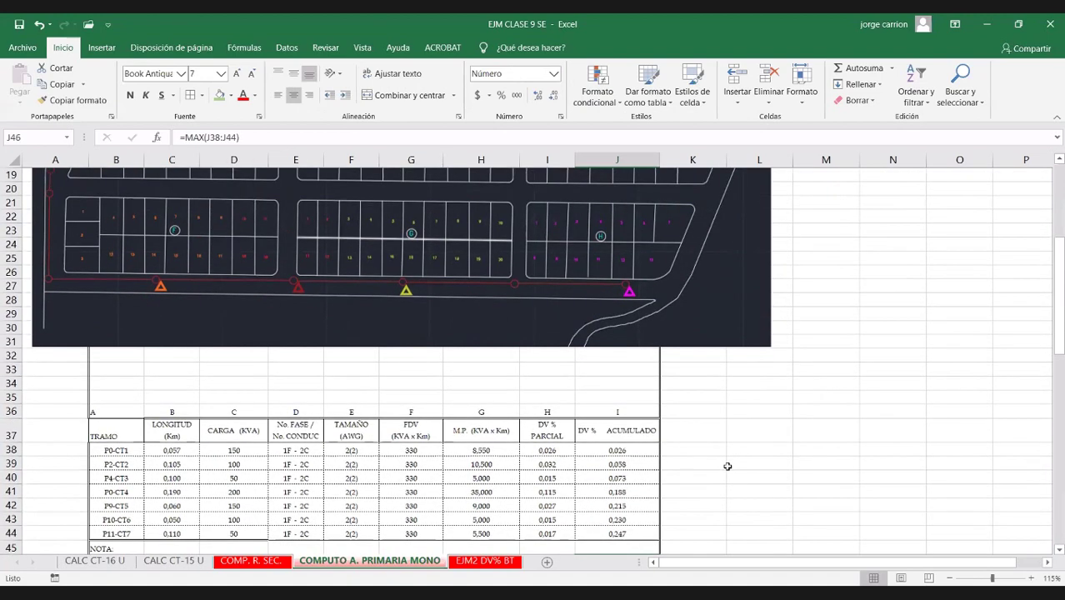
{"action": "scroll", "coordinate": [727, 466], "scroll_direction": "down", "scroll_amount": 2}
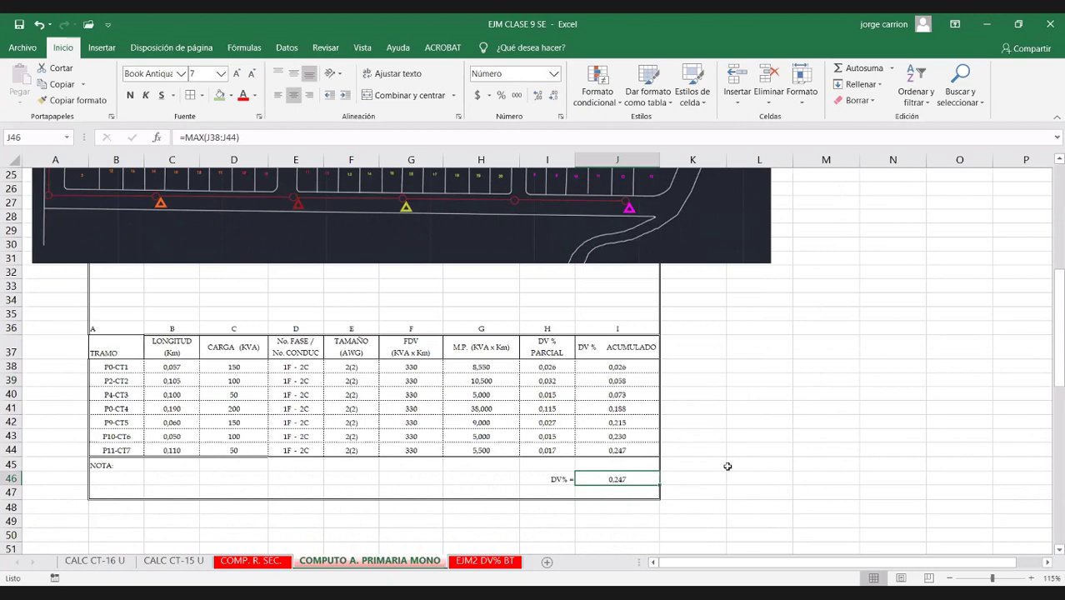
Step: Write 7,96 KV in L40 beside the table and 100 in the cell next to it
{"action": "left_click", "coordinate": [747, 393]}
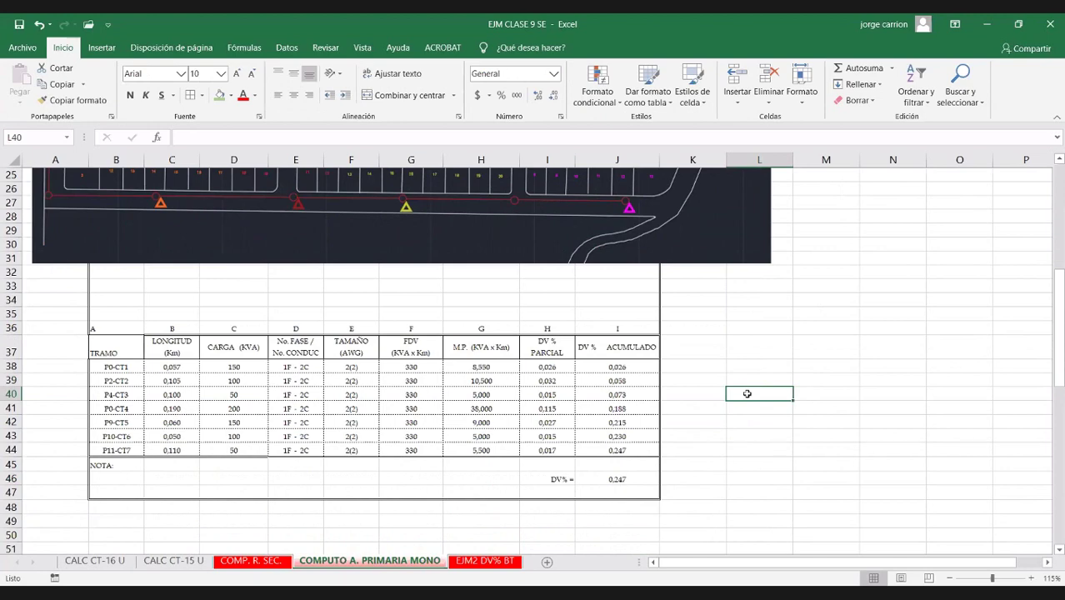
{"action": "type", "text": "7,96"}
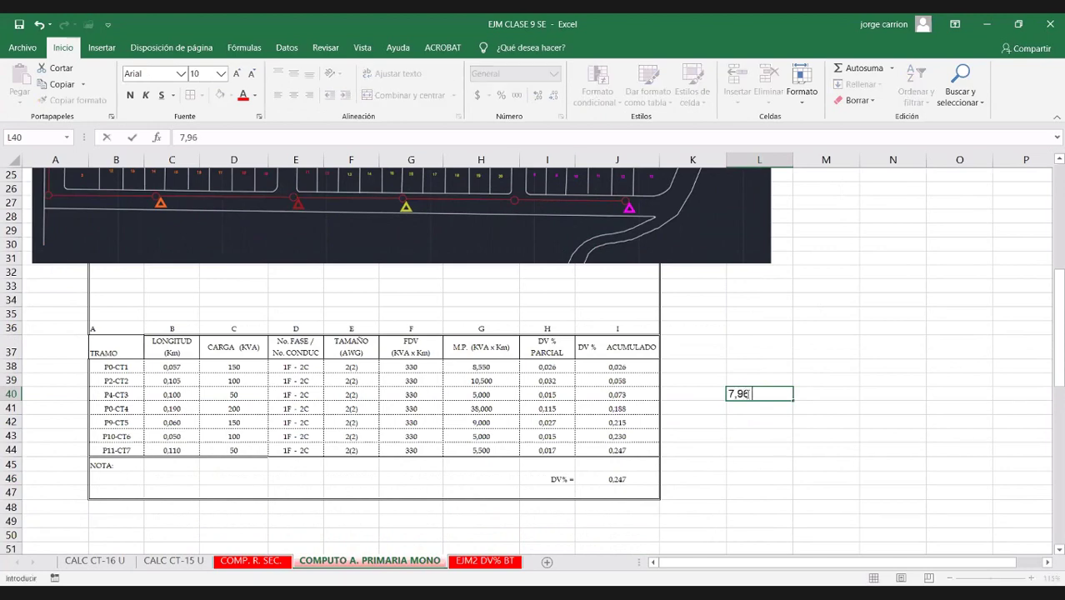
{"action": "type", "text": " KV"}
{"action": "key", "text": "Tab"}
{"action": "type", "text": "100"}
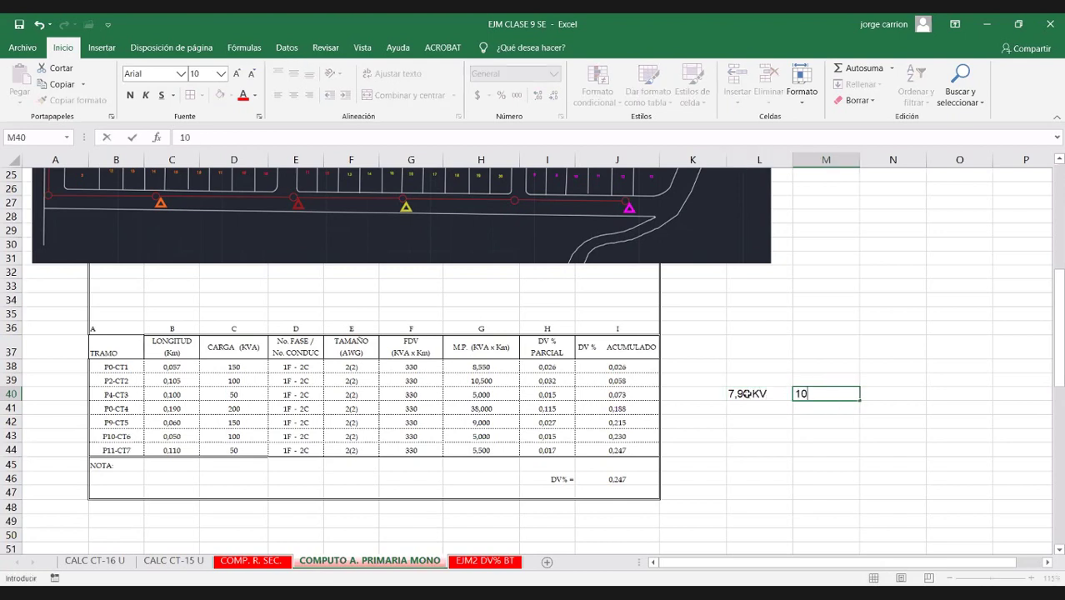
Step: Enter 7,94 in L41 below the 7,96 KV reference
{"action": "left_click", "coordinate": [754, 412]}
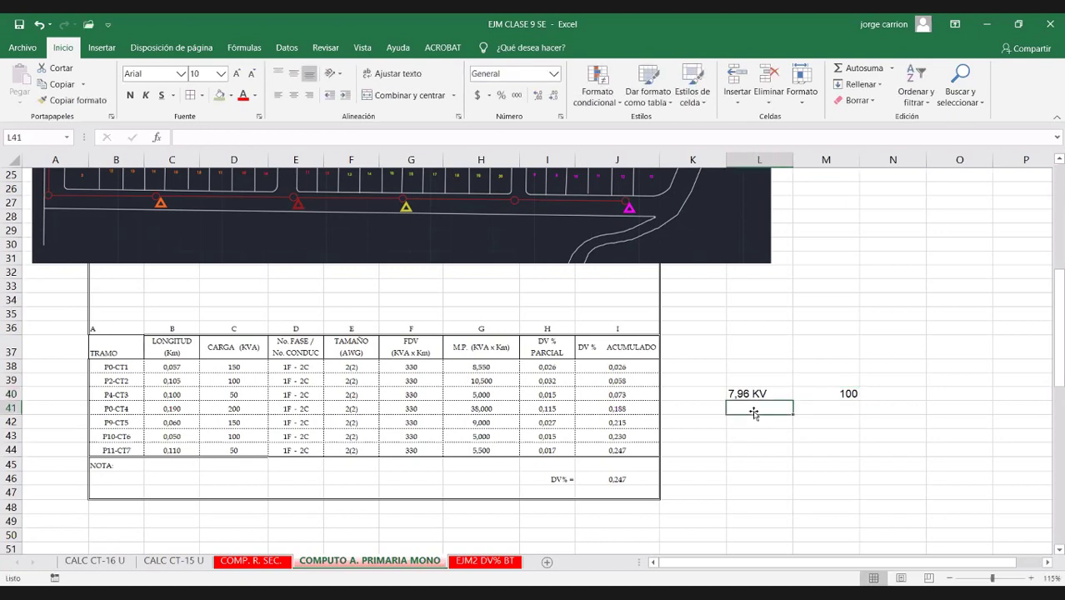
{"action": "type", "text": "="}
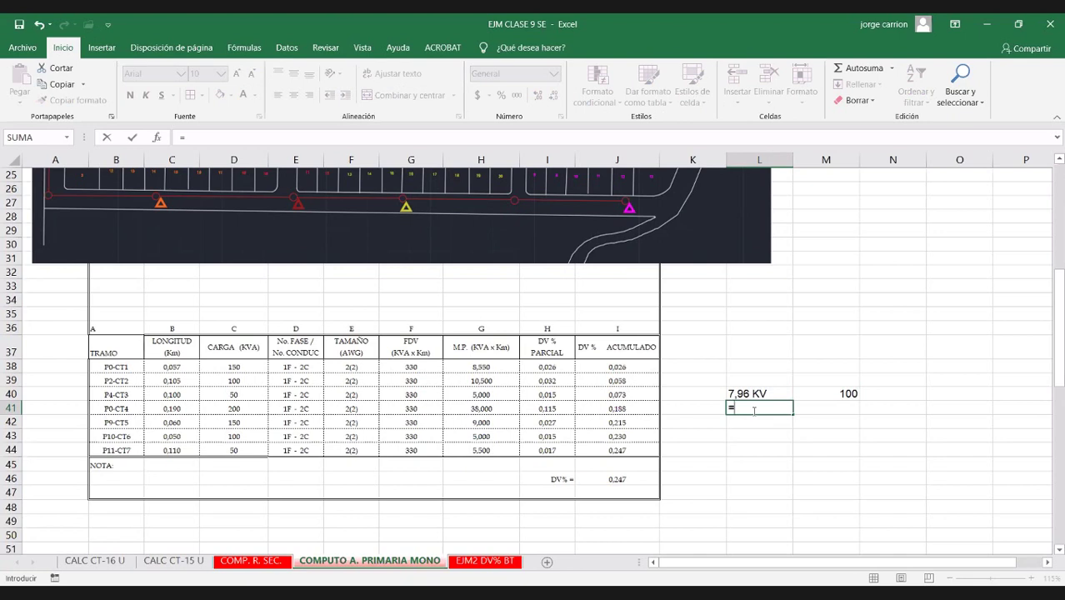
{"action": "key", "text": "Escape"}
{"action": "type", "text": "7"}
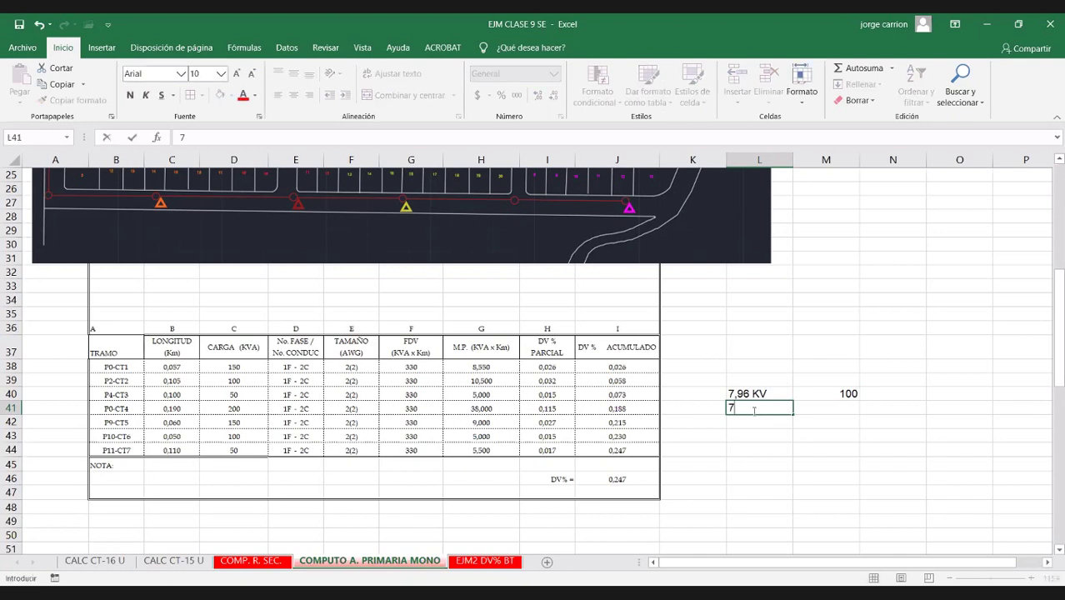
{"action": "type", "text": ",94"}
{"action": "left_click", "coordinate": [758, 444]}
{"action": "left_click", "coordinate": [771, 406]}
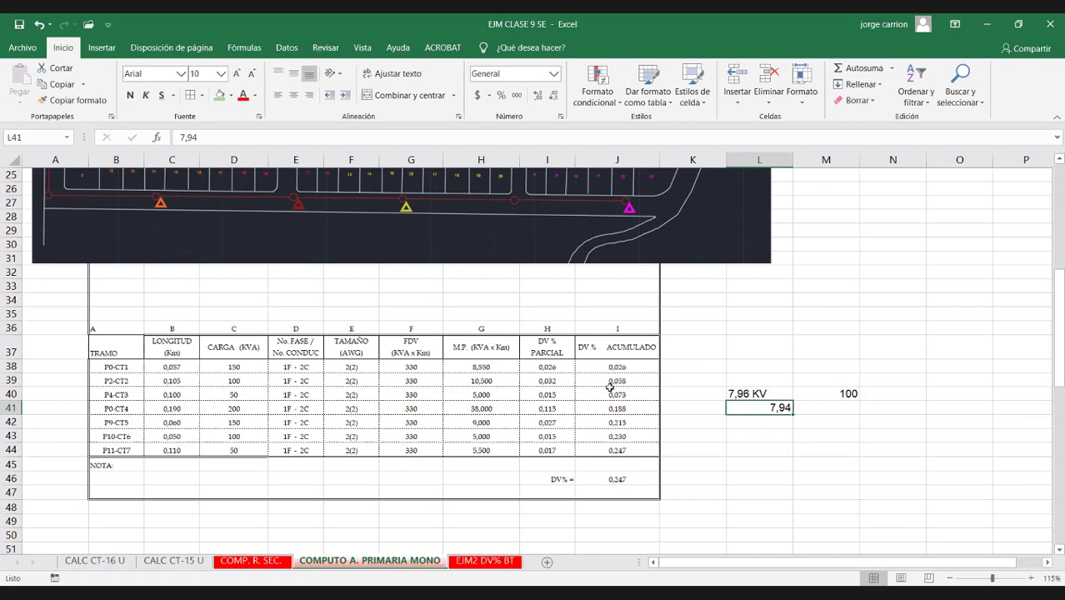
Step: Examine the lot plan and the formulas behind section P0-CT1's DV% PARCIAL and DV% ACUMULADO
{"action": "scroll", "coordinate": [611, 384], "scroll_direction": "up", "scroll_amount": 2}
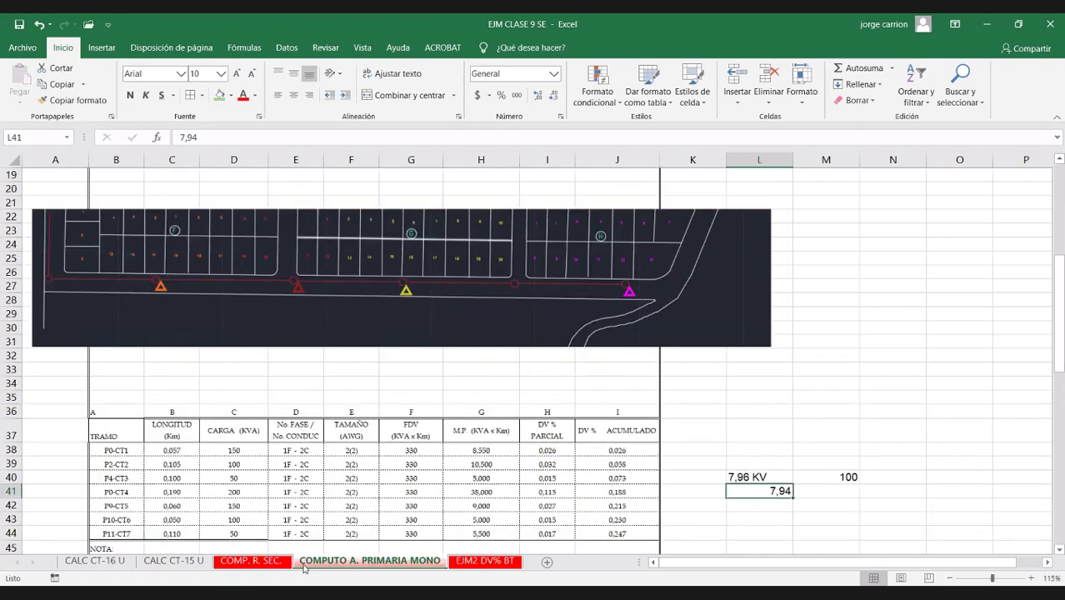
{"action": "scroll", "coordinate": [200, 495], "scroll_direction": "up", "scroll_amount": 2}
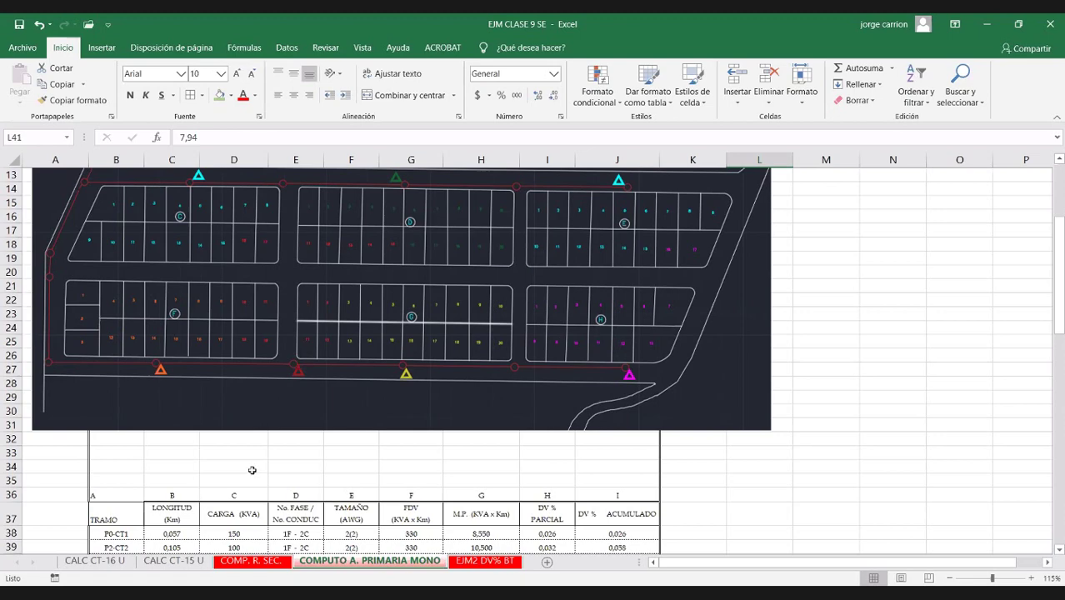
{"action": "scroll", "coordinate": [250, 454], "scroll_direction": "down", "scroll_amount": 1}
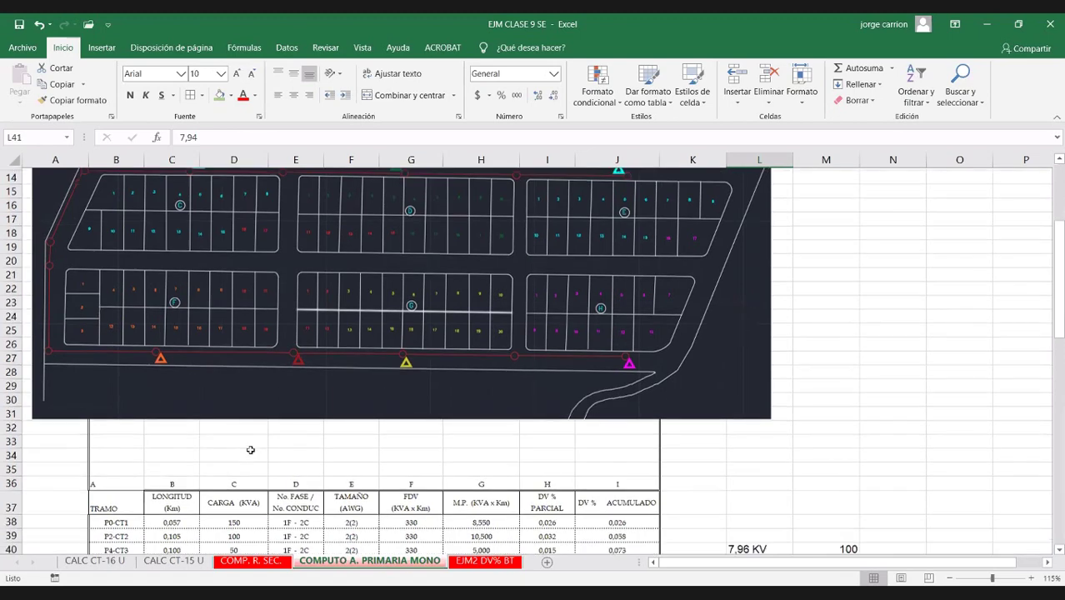
{"action": "scroll", "coordinate": [250, 450], "scroll_direction": "down", "scroll_amount": 3}
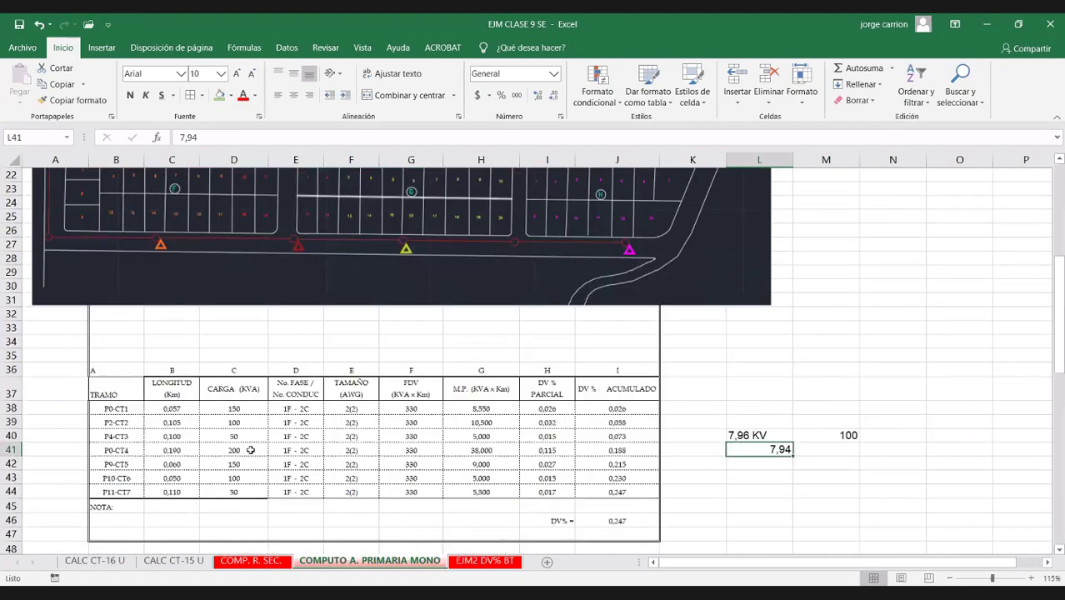
{"action": "left_click", "coordinate": [545, 409]}
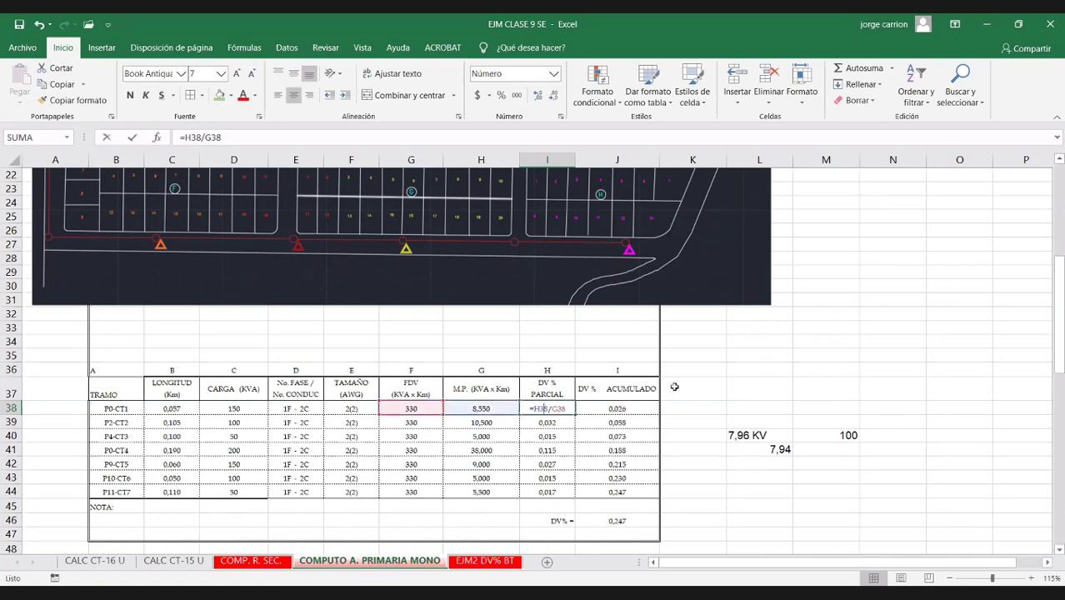
{"action": "double_click", "coordinate": [545, 409]}
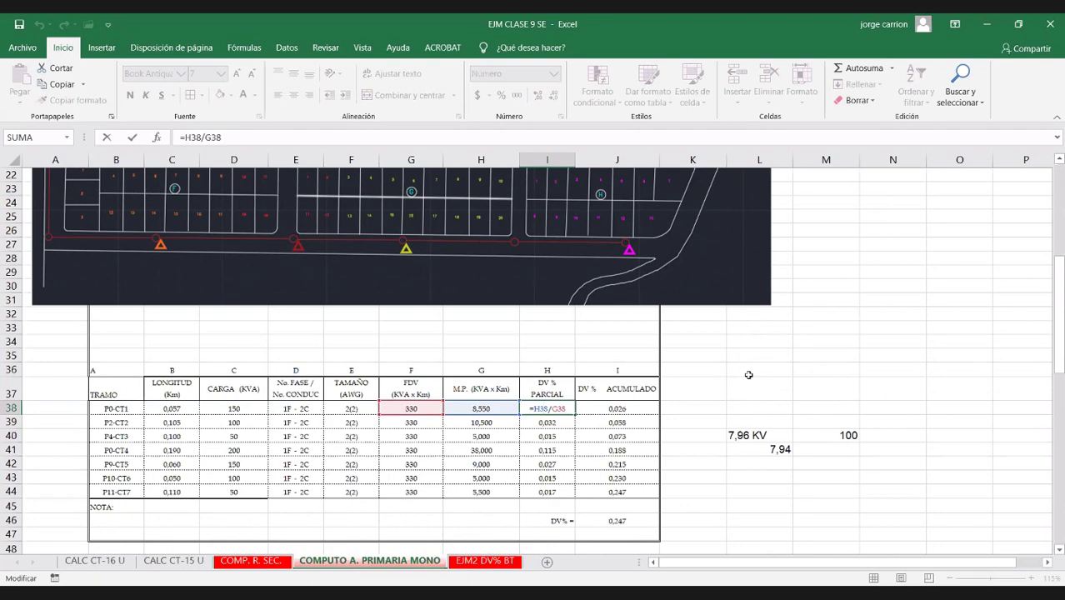
{"action": "double_click", "coordinate": [644, 406]}
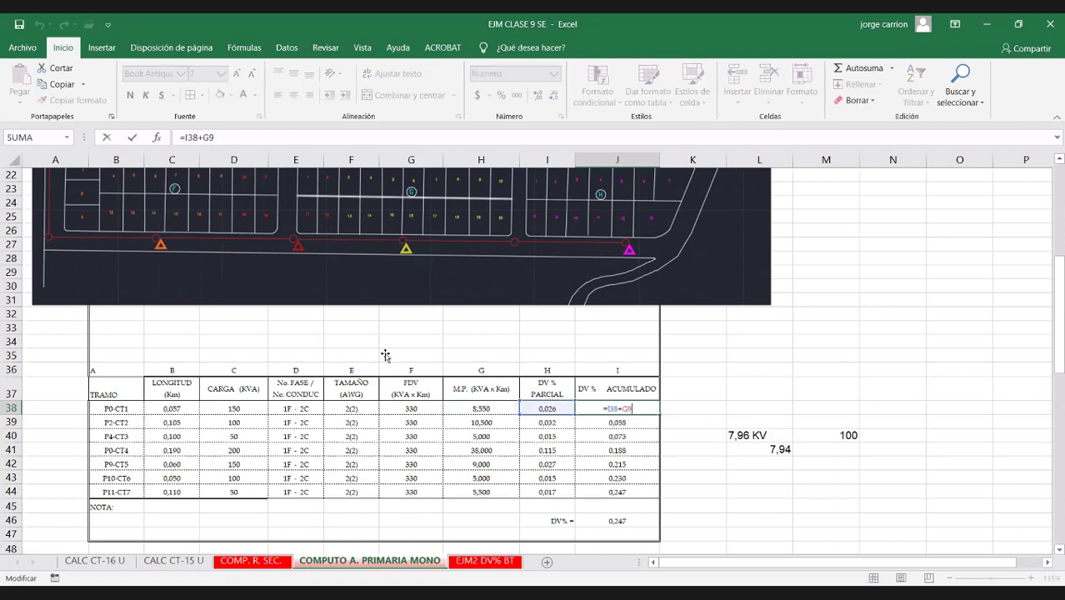
{"action": "scroll", "coordinate": [415, 295], "scroll_direction": "up", "scroll_amount": 2}
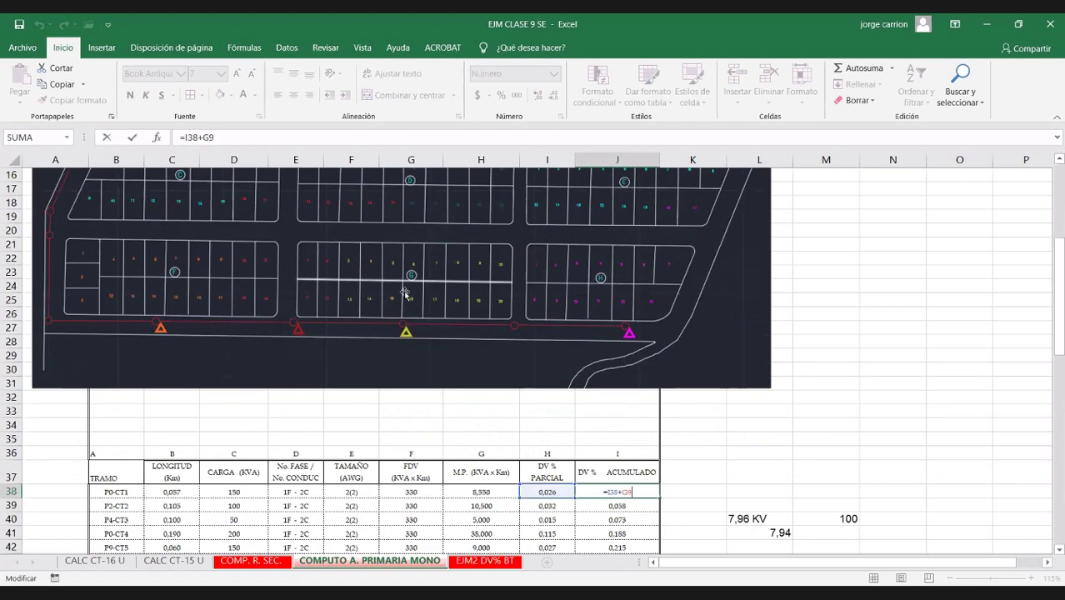
{"action": "scroll", "coordinate": [652, 368], "scroll_direction": "up", "scroll_amount": 5}
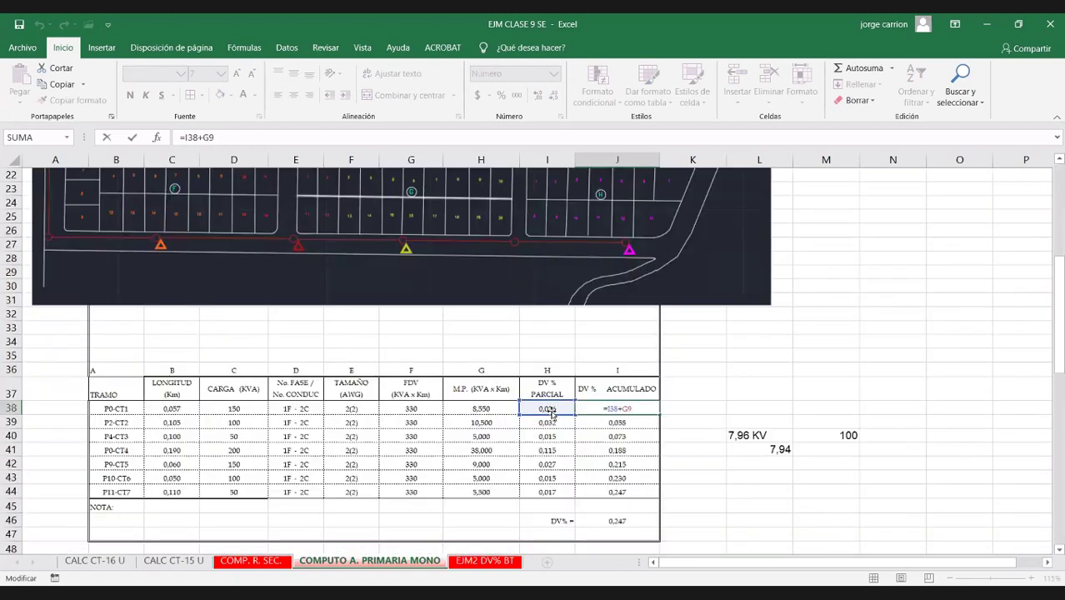
{"action": "key", "text": "Escape"}
Step: Enter P2-CT2's accumulated drop as its partial drop plus P0-CT1's accumulated drop, =I39+J38
{"action": "left_click", "coordinate": [614, 422]}
{"action": "type", "text": "="}
{"action": "left_click", "coordinate": [540, 423]}
{"action": "type", "text": "+J38"}
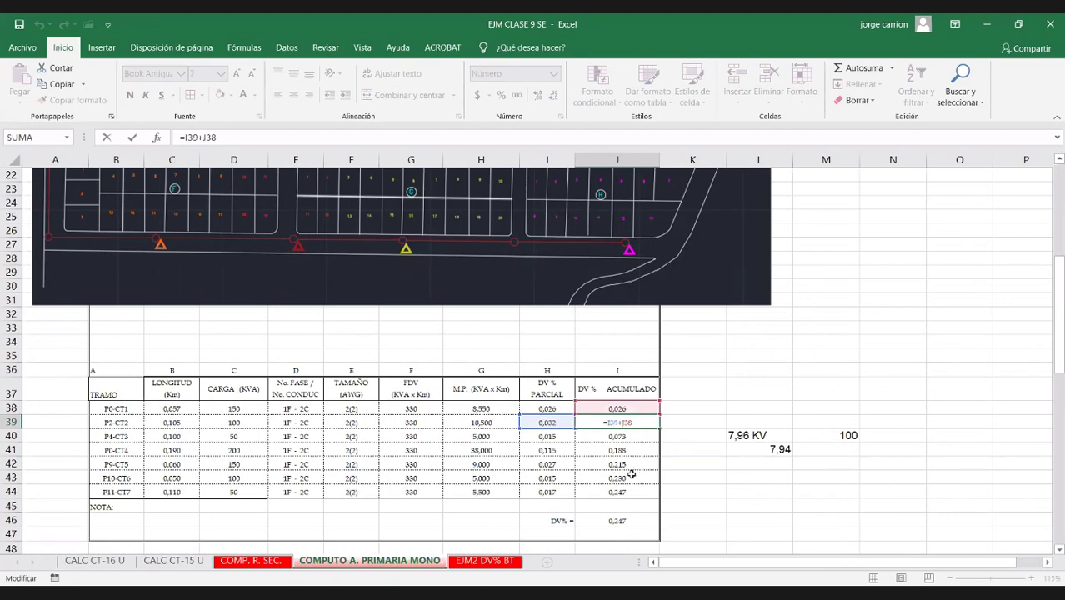
{"action": "key", "text": "ctrl+Return"}
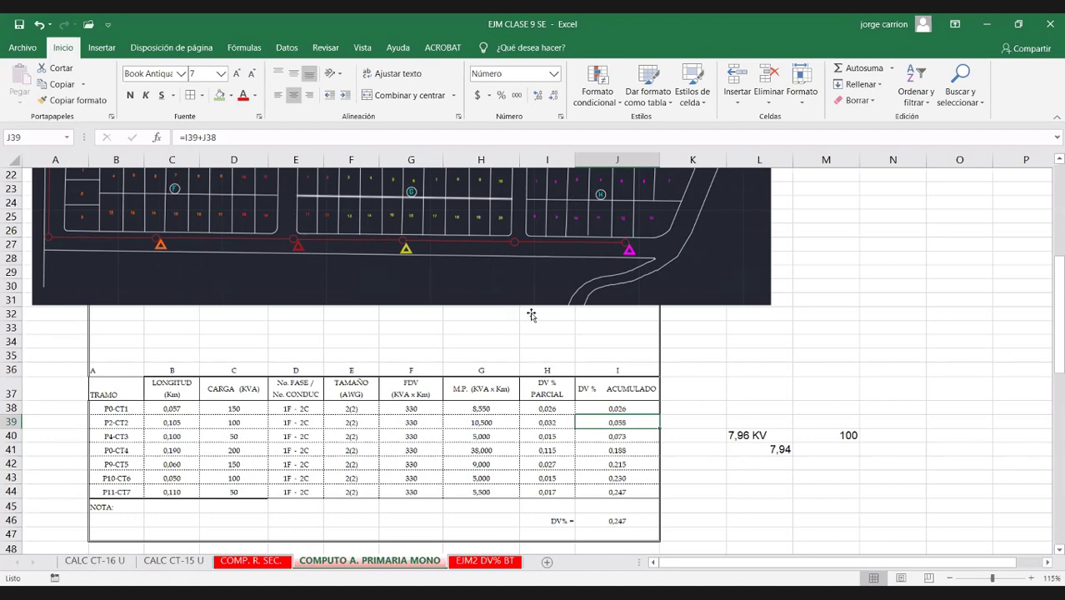
Step: Switch to the AutoCAD drawing EJM CLASE 9.dwg and examine the BT network plan with transformers CT1 to CT7
{"action": "scroll", "coordinate": [531, 314], "scroll_direction": "up", "scroll_amount": 4}
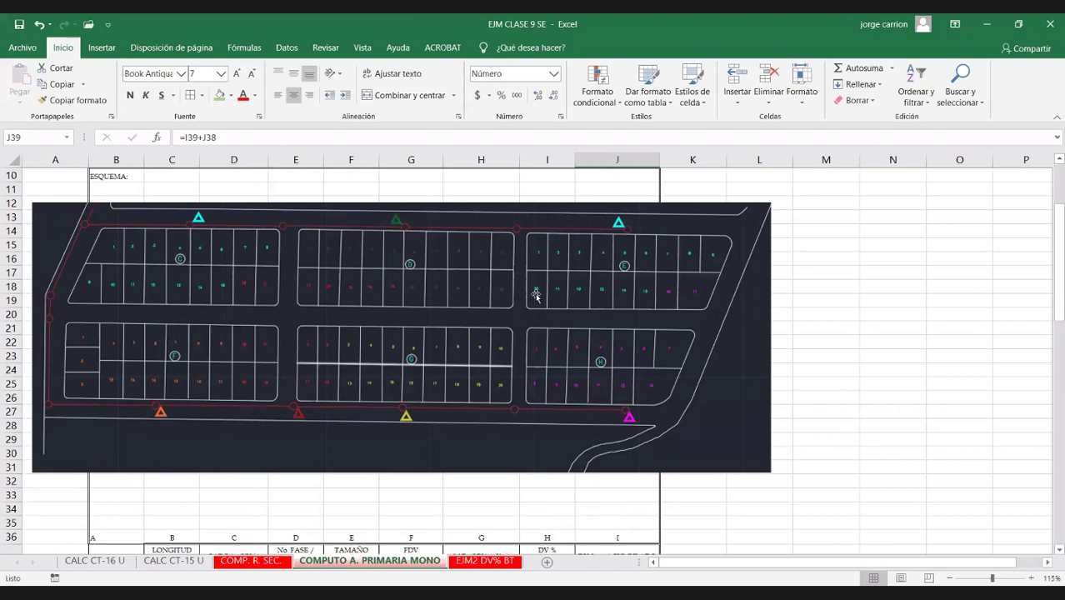
{"action": "scroll", "coordinate": [536, 296], "scroll_direction": "up", "scroll_amount": 1}
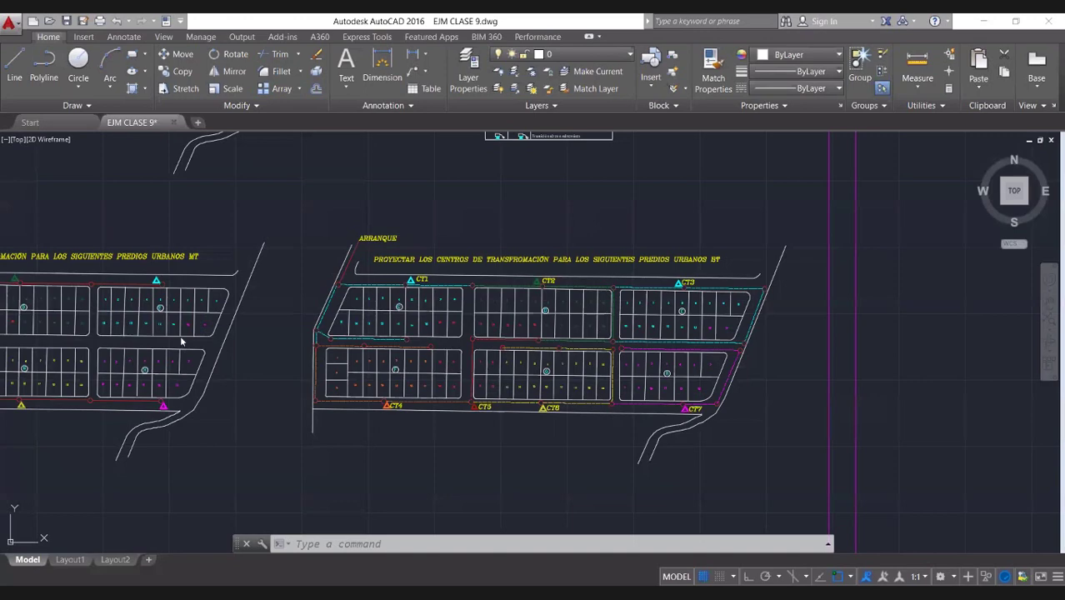
{"action": "scroll", "coordinate": [517, 354], "scroll_direction": "down", "scroll_amount": 4}
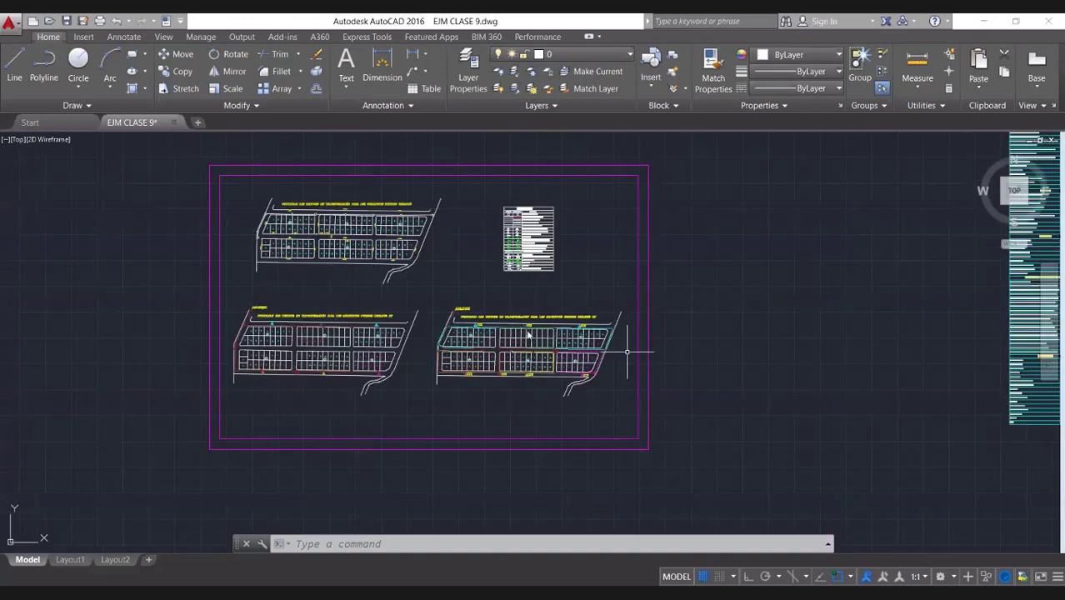
{"action": "scroll", "coordinate": [288, 367], "scroll_direction": "up", "scroll_amount": 5}
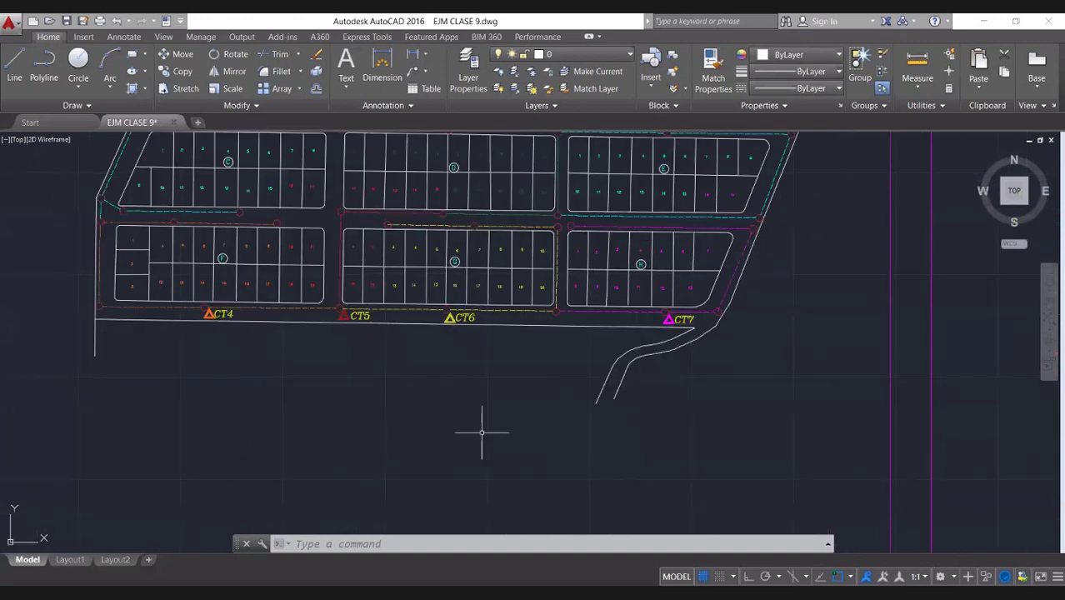
{"action": "mouse_move", "coordinate": [482, 432]}
{"action": "left_mouse_down"}
{"action": "mouse_move", "coordinate": [642, 316]}
{"action": "mouse_move", "coordinate": [746, 304]}
{"action": "mouse_move", "coordinate": [1049, 302]}
{"action": "left_mouse_up"}
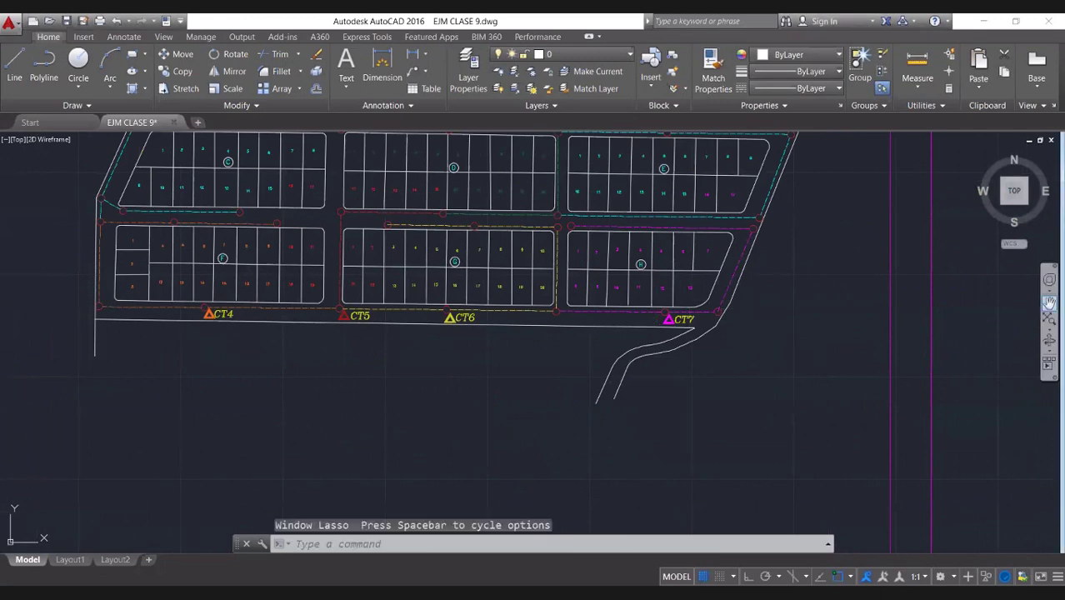
{"action": "left_click", "coordinate": [1049, 302]}
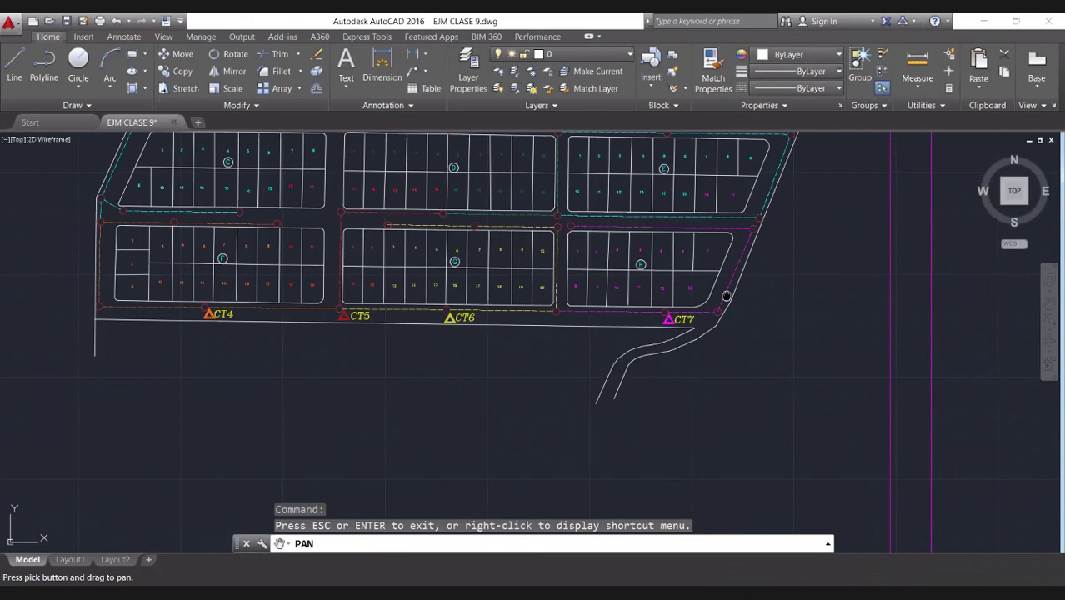
{"action": "mouse_move", "coordinate": [726, 296]}
{"action": "left_mouse_down"}
{"action": "mouse_move", "coordinate": [736, 325]}
{"action": "mouse_move", "coordinate": [726, 410]}
{"action": "left_mouse_up"}
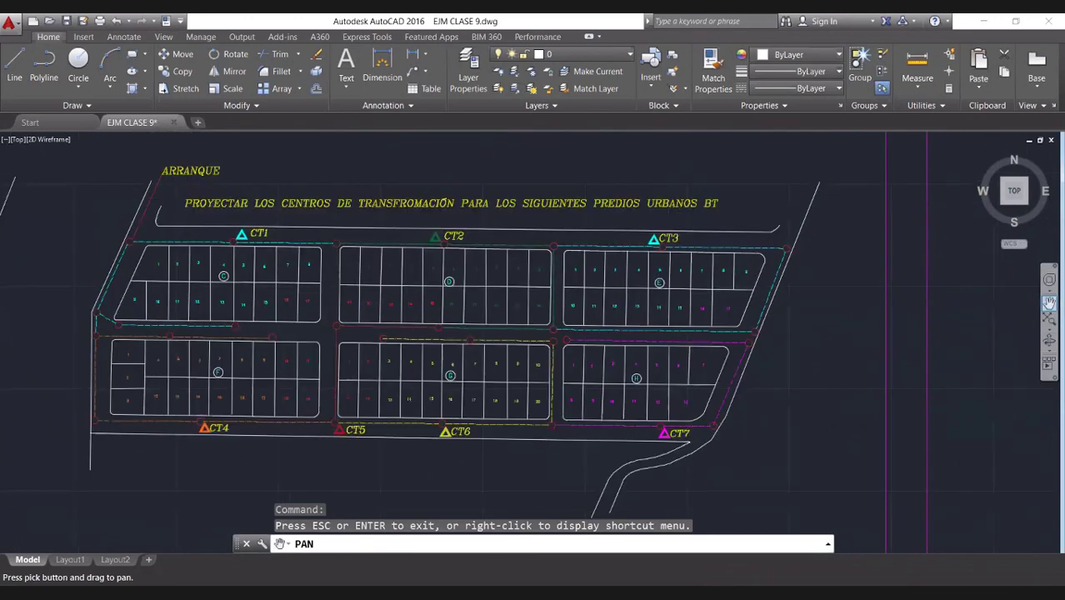
{"action": "key", "text": "Escape"}
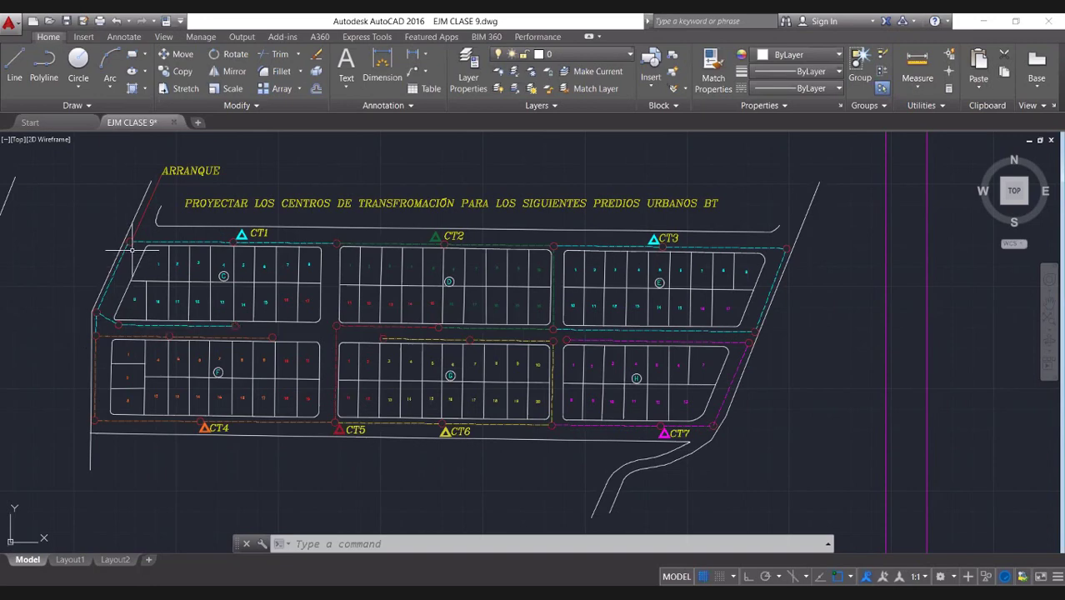
{"action": "mouse_move", "coordinate": [257, 242]}
{"action": "scroll", "coordinate": [315, 272], "scroll_direction": "up", "scroll_amount": 2}
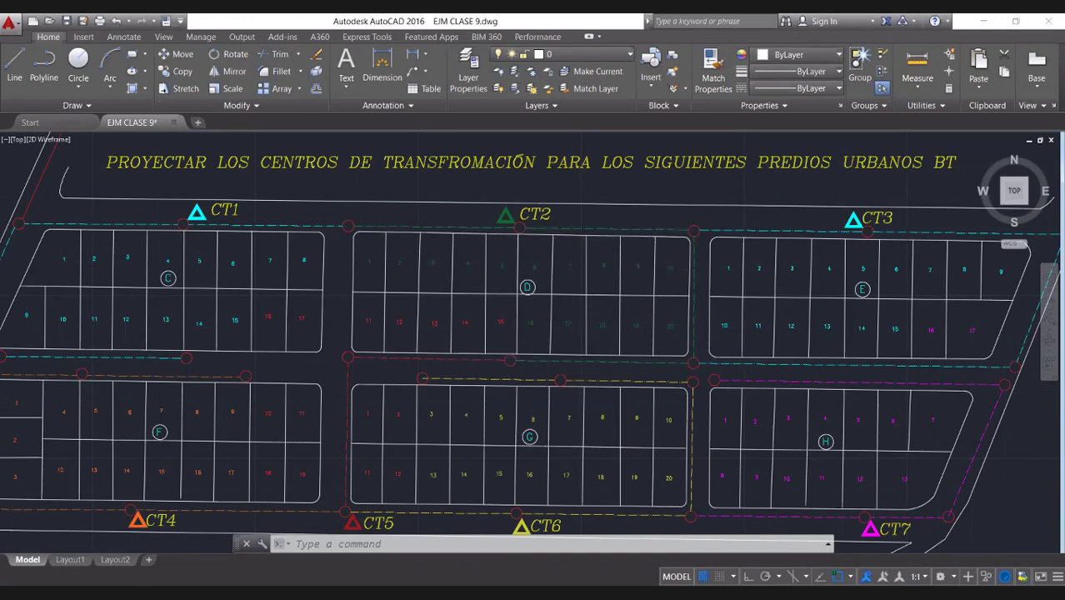
{"action": "scroll", "coordinate": [297, 308], "scroll_direction": "down", "scroll_amount": 2}
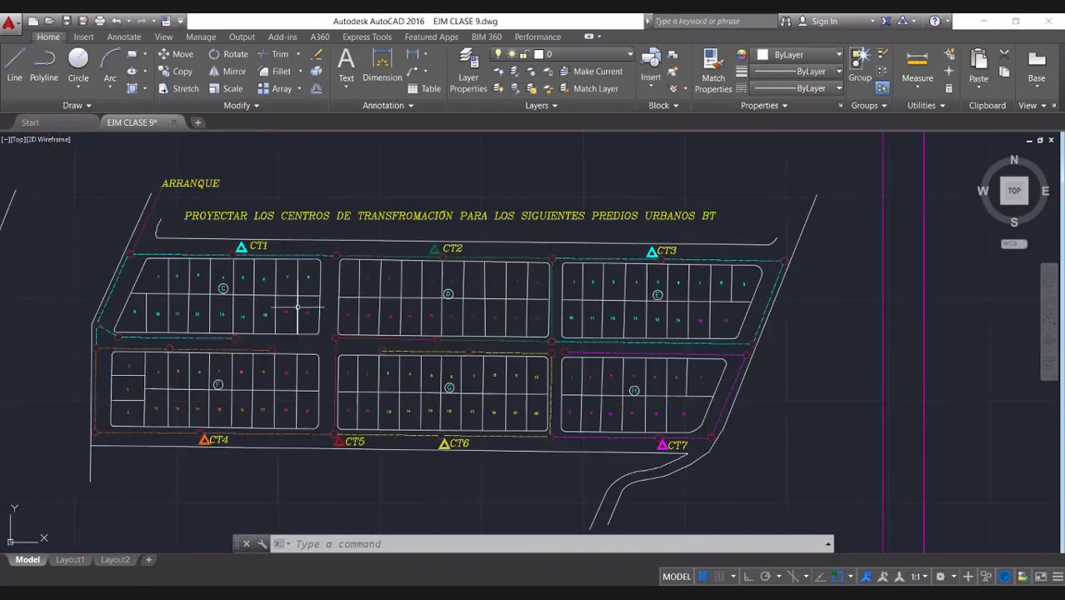
Step: Shorten the cyan CT3 low-voltage line below block E so its west end stops near the boundary of lots 11 and 12
{"action": "scroll", "coordinate": [736, 308], "scroll_direction": "up", "scroll_amount": 2}
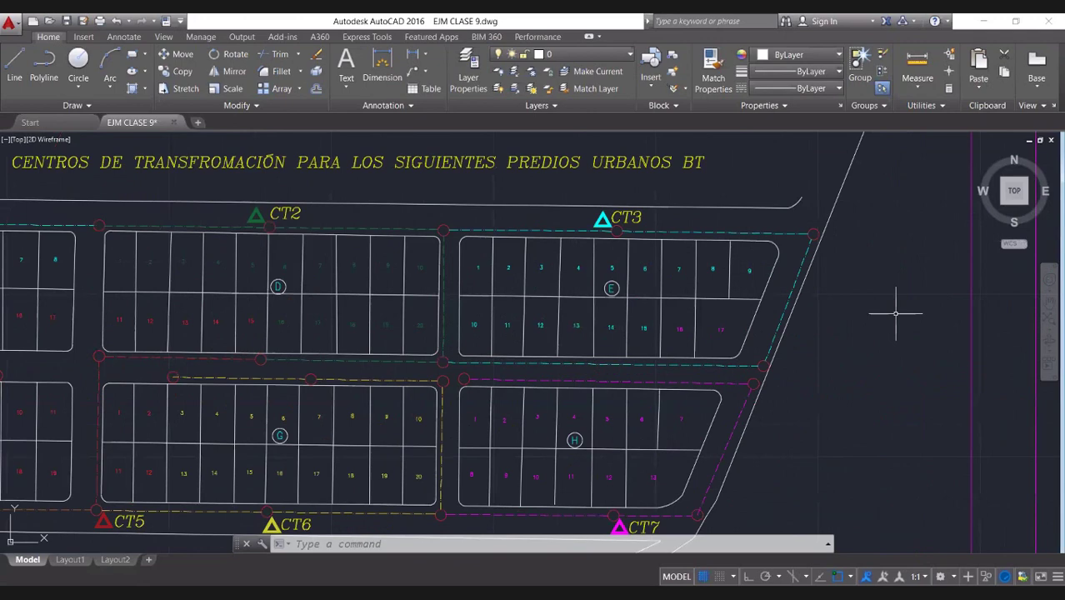
{"action": "scroll", "coordinate": [896, 313], "scroll_direction": "up", "scroll_amount": 2}
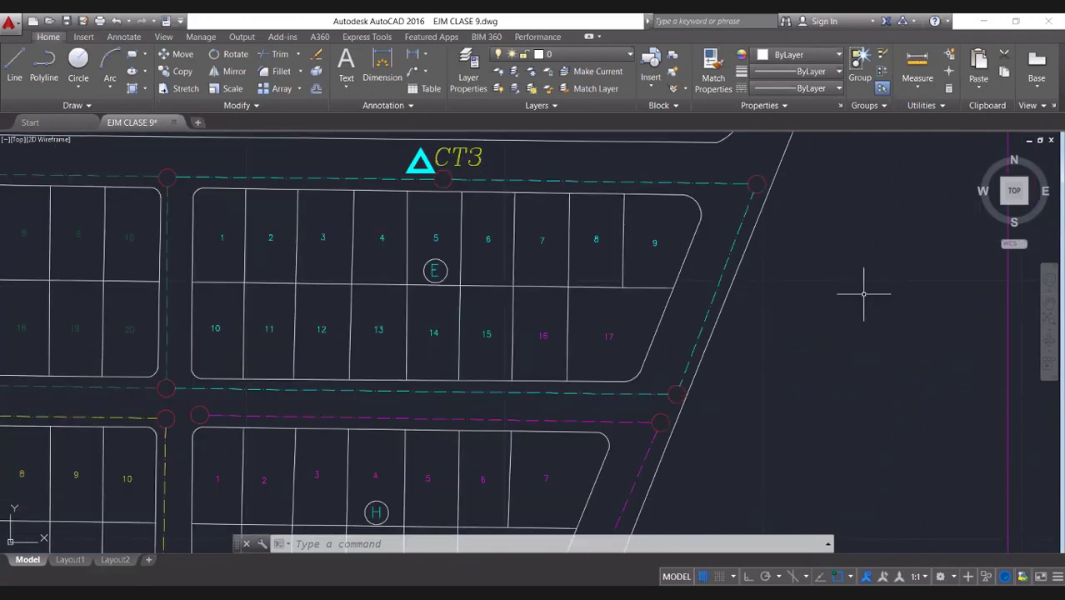
{"action": "scroll", "coordinate": [864, 293], "scroll_direction": "down", "scroll_amount": 2}
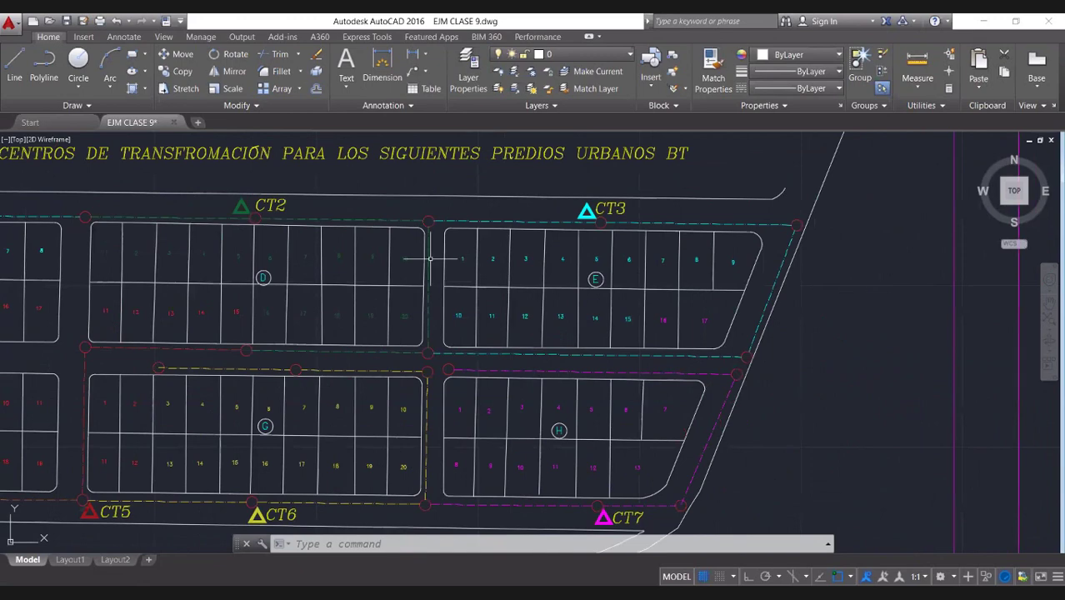
{"action": "middle_click_drag", "start_coordinate": [431, 258], "coordinate": [452, 259]}
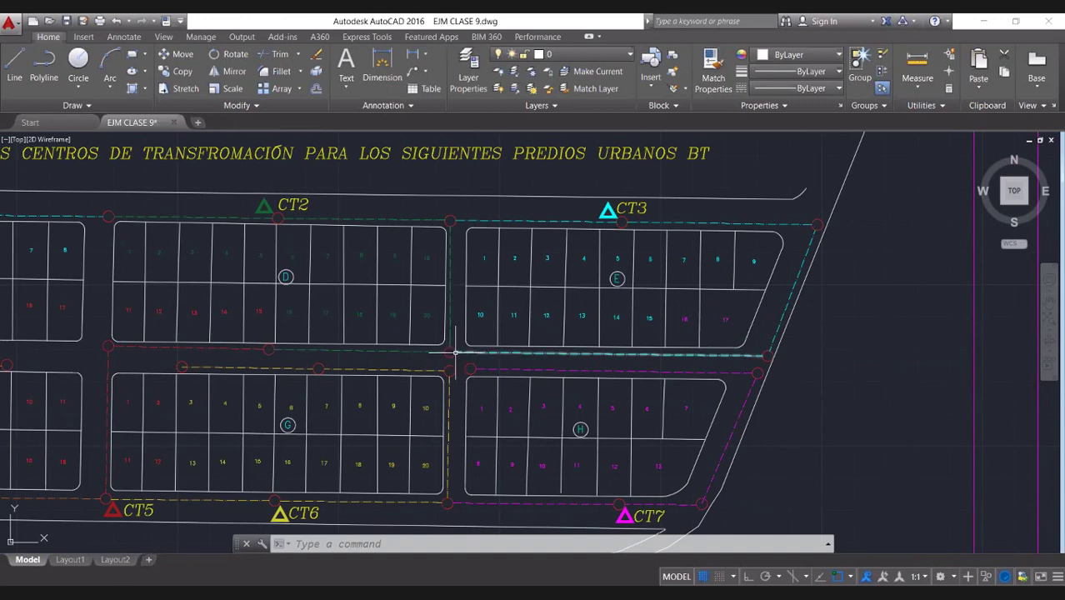
{"action": "left_click", "coordinate": [455, 353]}
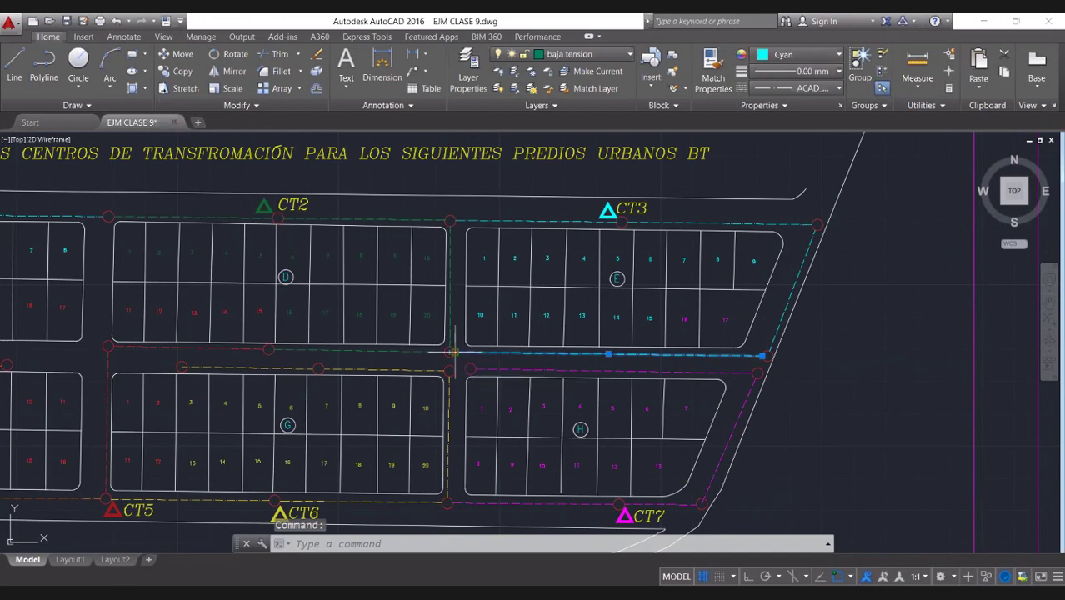
{"action": "left_click", "coordinate": [455, 353]}
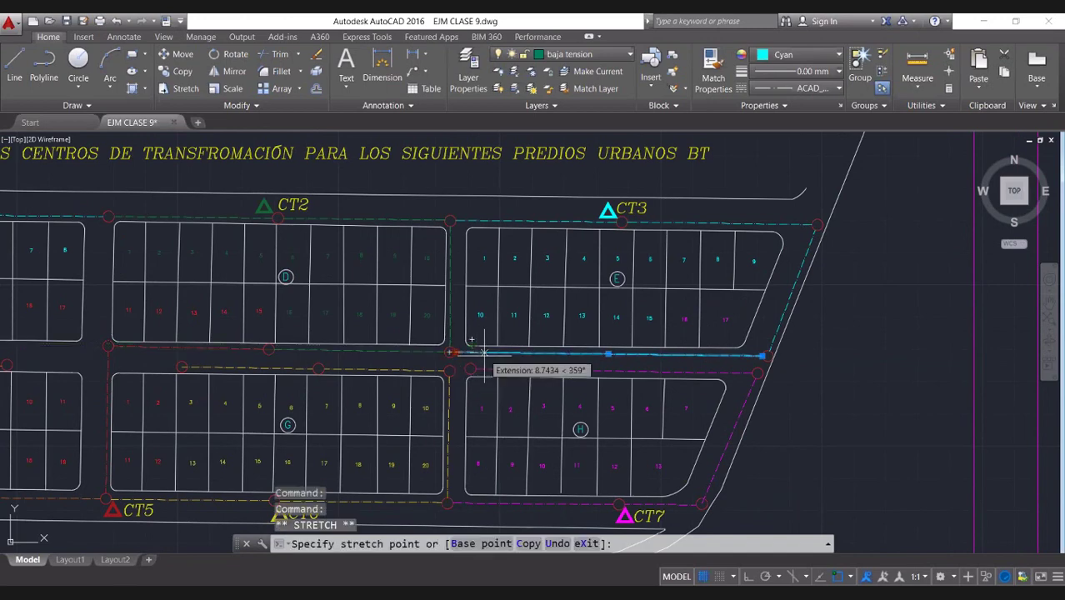
{"action": "left_click", "coordinate": [526, 354]}
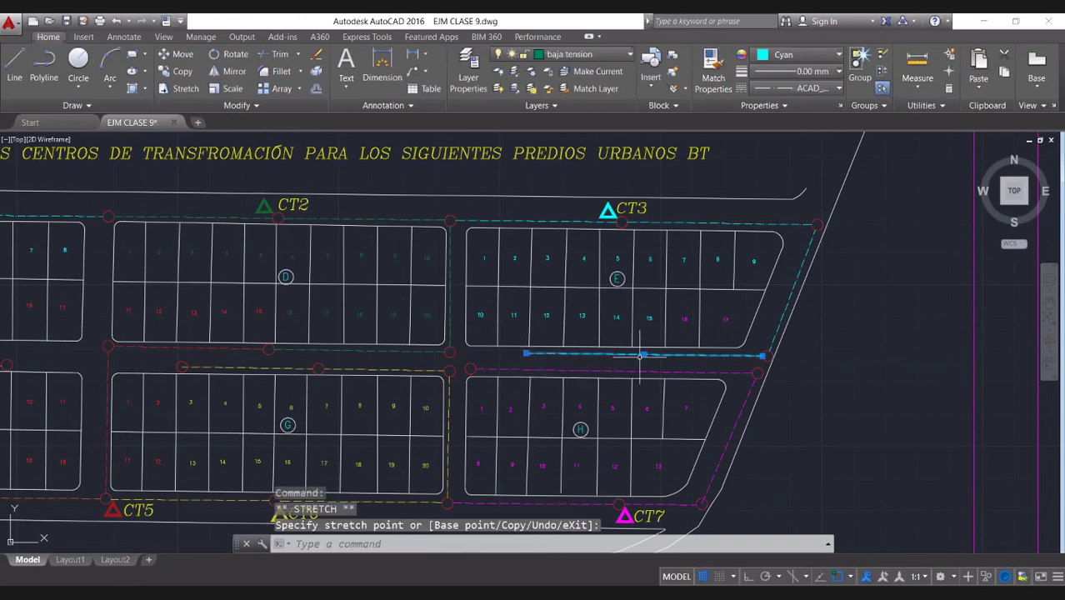
{"action": "key", "text": "Escape"}
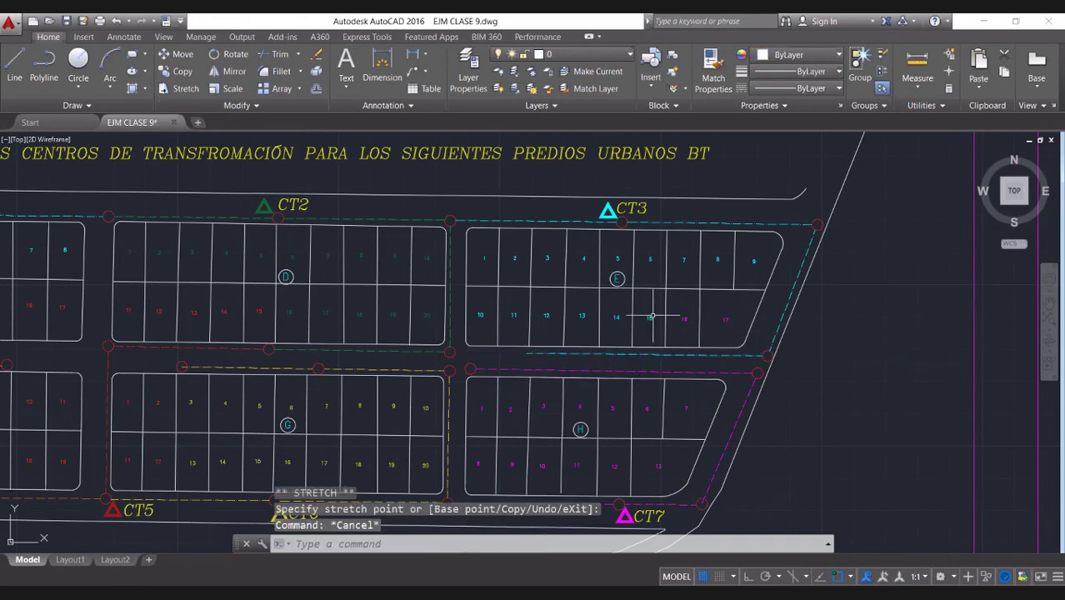
Step: Match lots 16 and 17 of block E to the cyan CT3 properties of lot number 15
{"action": "left_click", "coordinate": [714, 70]}
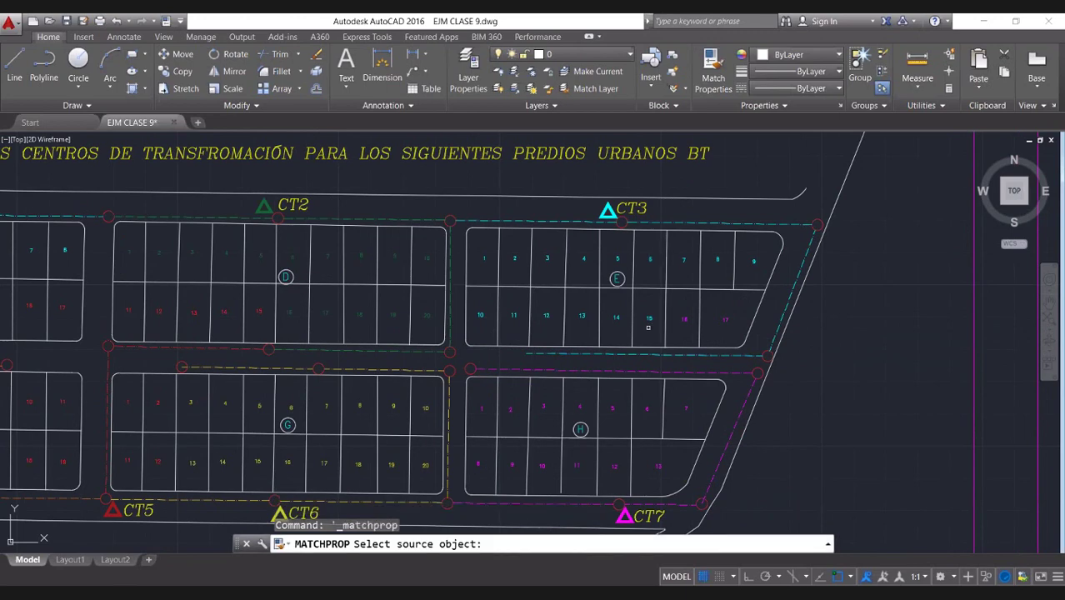
{"action": "left_click", "coordinate": [650, 318]}
{"action": "left_click", "coordinate": [687, 318]}
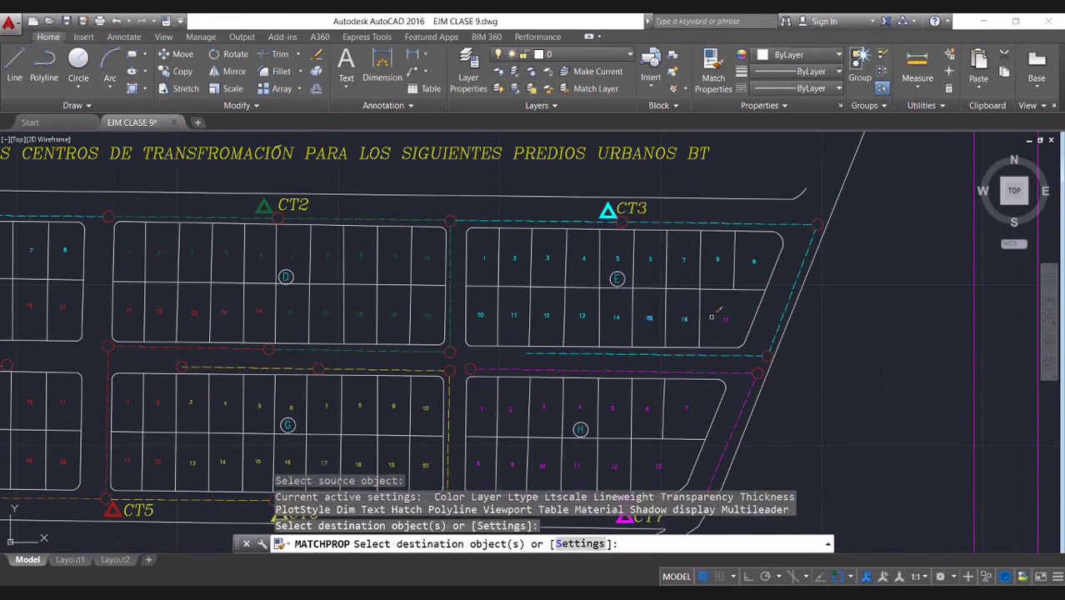
{"action": "left_click", "coordinate": [728, 318]}
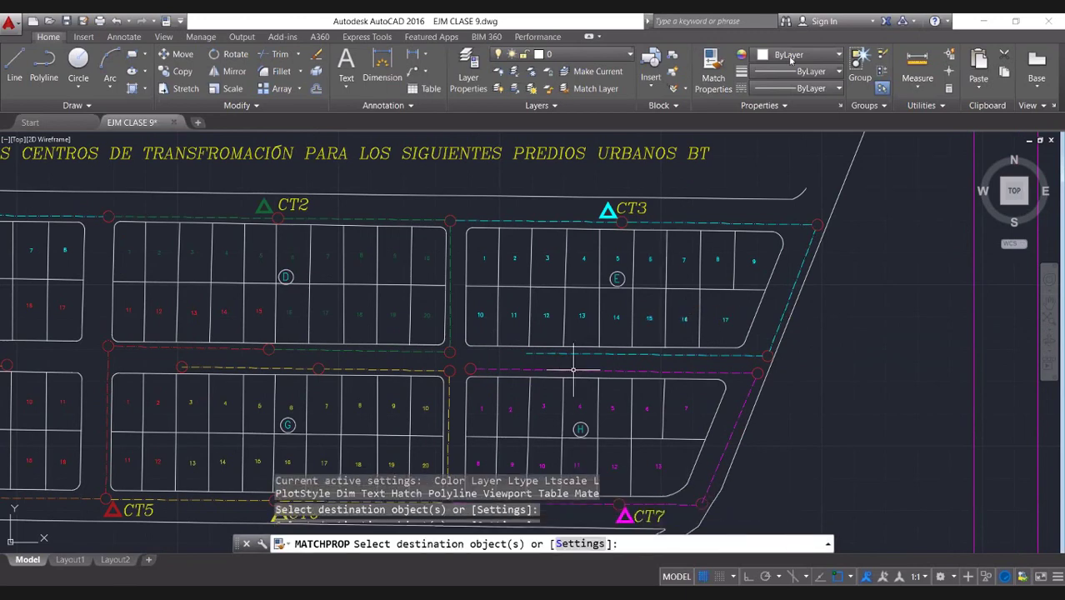
{"action": "key", "text": "Escape"}
Step: Match lot numbers 10 and 11 of block E to the magenta CT7 properties of lot 2 in block H
{"action": "left_click", "coordinate": [714, 71]}
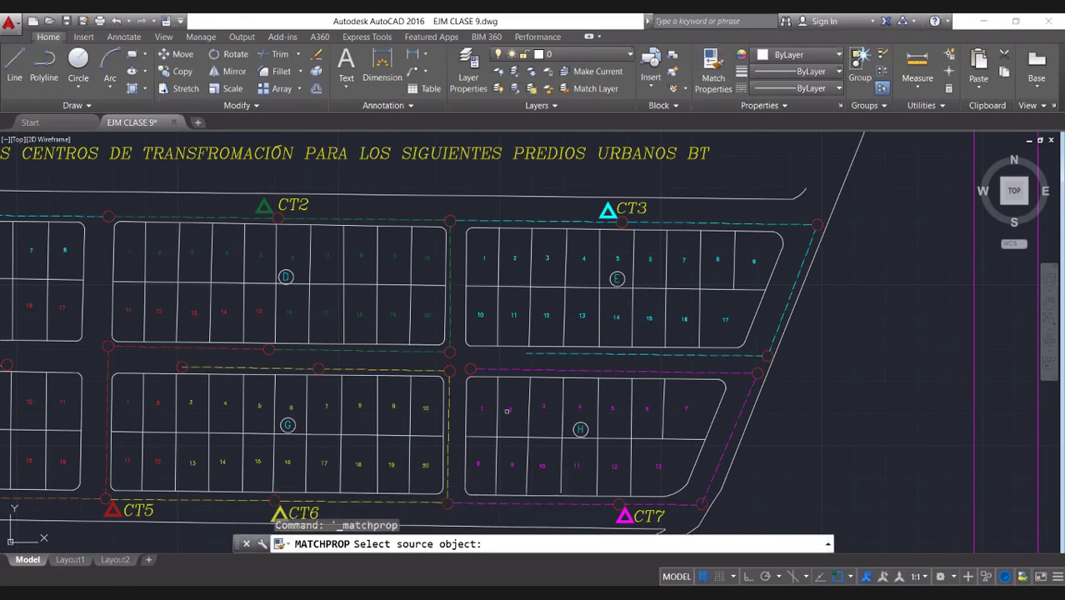
{"action": "left_click", "coordinate": [507, 411]}
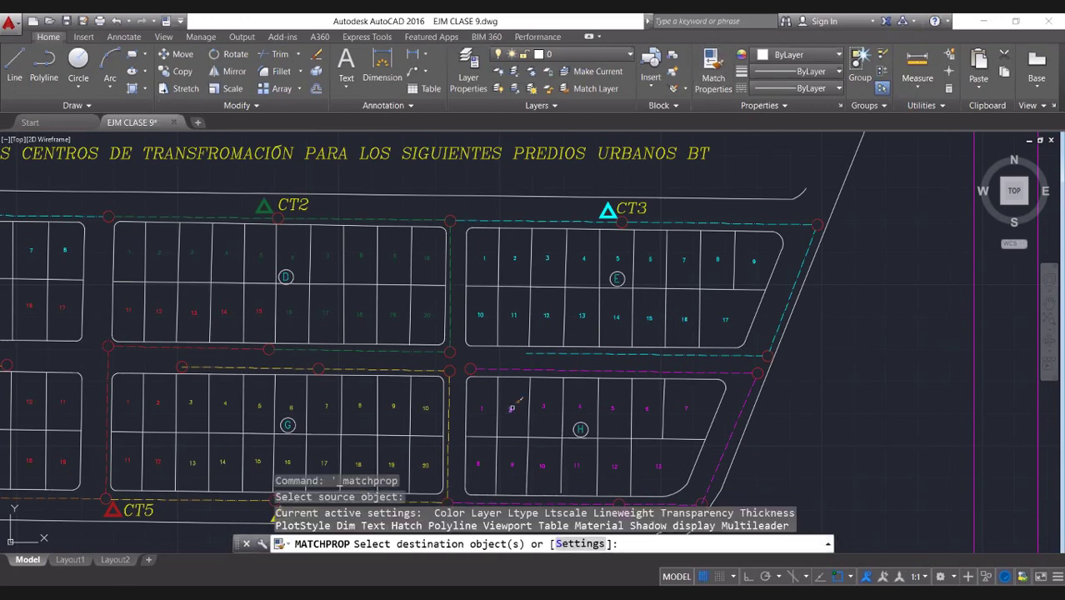
{"action": "left_click", "coordinate": [515, 314]}
{"action": "left_click", "coordinate": [481, 314]}
{"action": "key", "text": "Escape"}
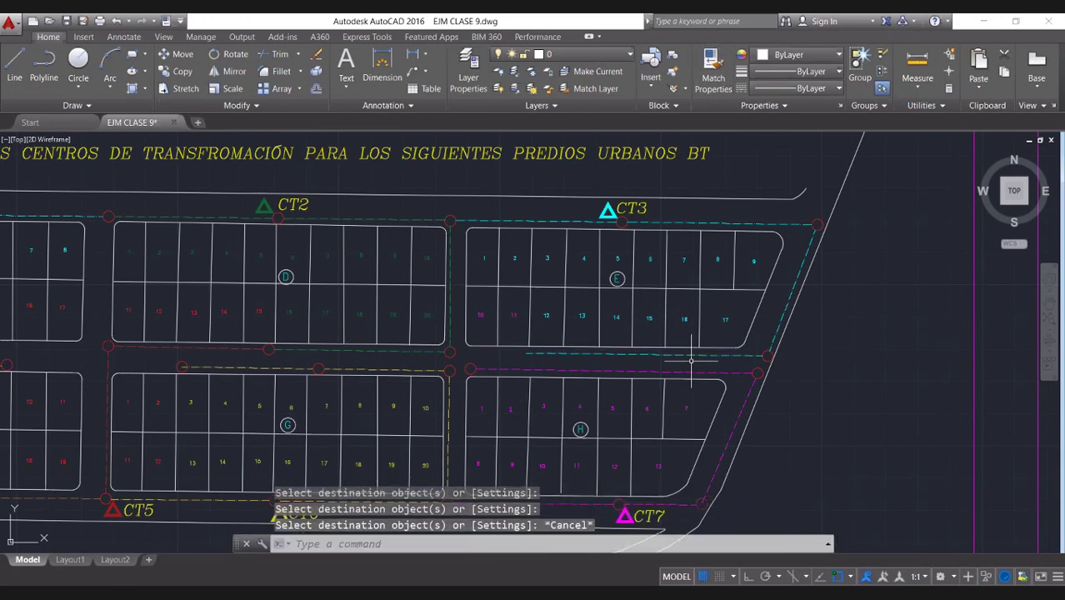
Step: Copy the red pole circle from the east end of the shortened CT3 line to its open west end
{"action": "left_click", "coordinate": [766, 357]}
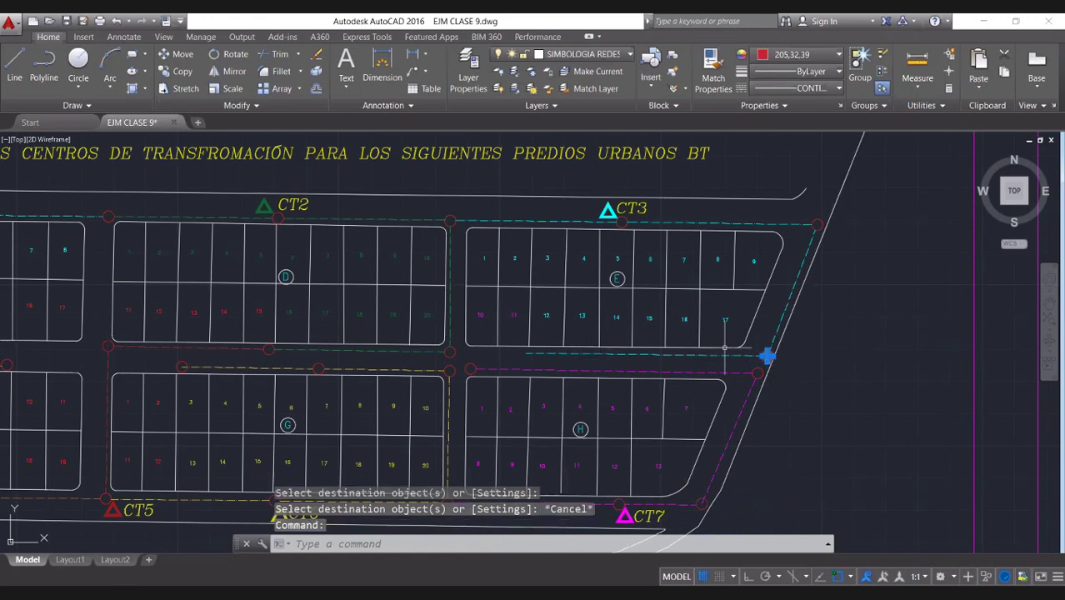
{"action": "key", "text": "ctrl+c"}
{"action": "key", "text": "ctrl+v"}
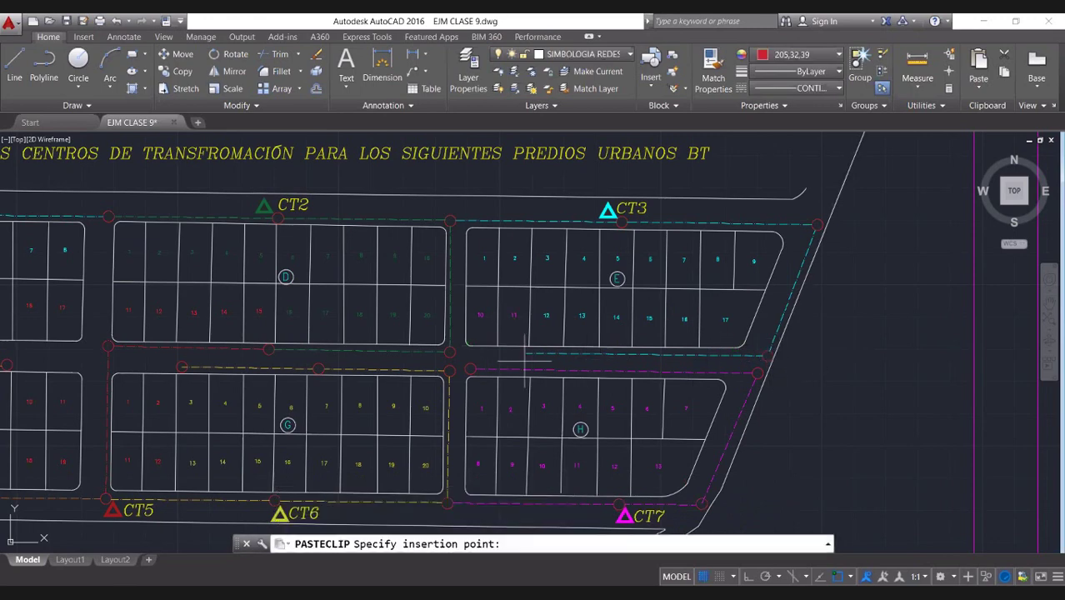
{"action": "scroll", "coordinate": [525, 358], "scroll_direction": "up", "scroll_amount": 2}
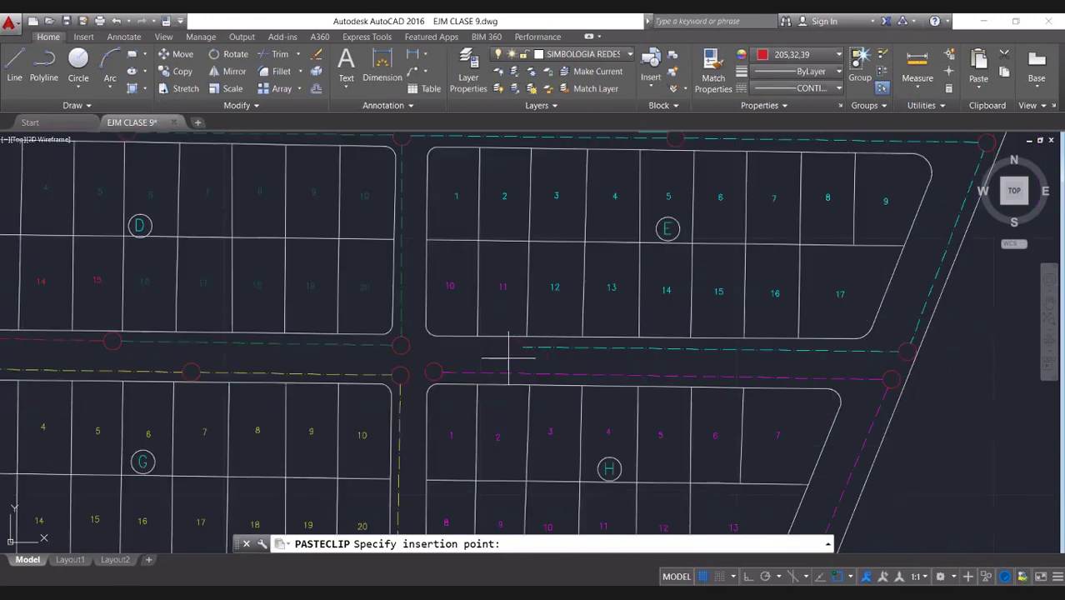
{"action": "left_click", "coordinate": [519, 350]}
{"action": "left_click", "coordinate": [521, 348]}
{"action": "key", "text": "Escape"}
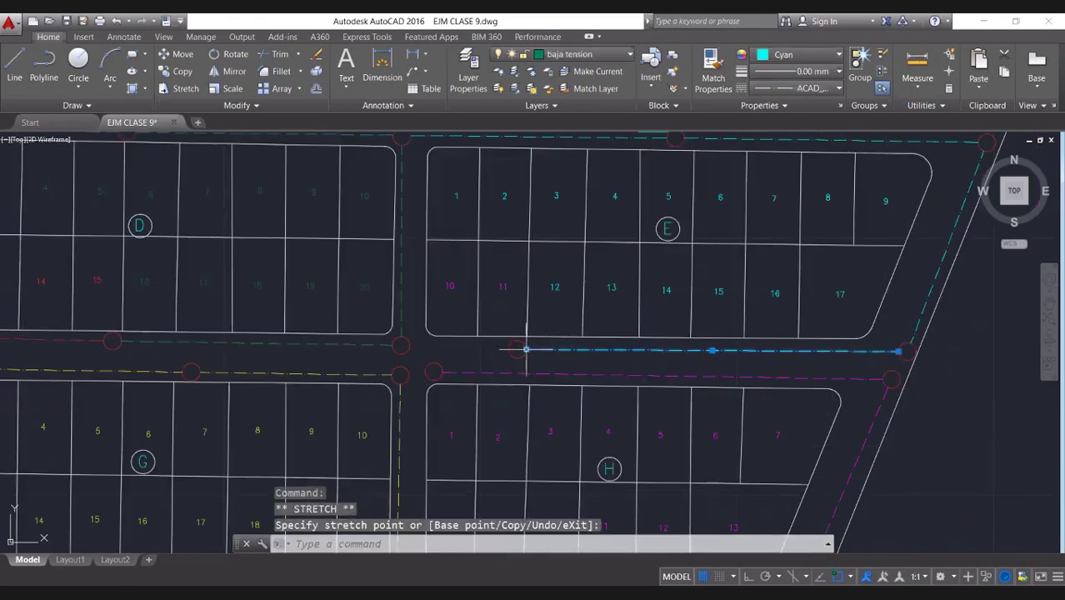
{"action": "key", "text": "Escape"}
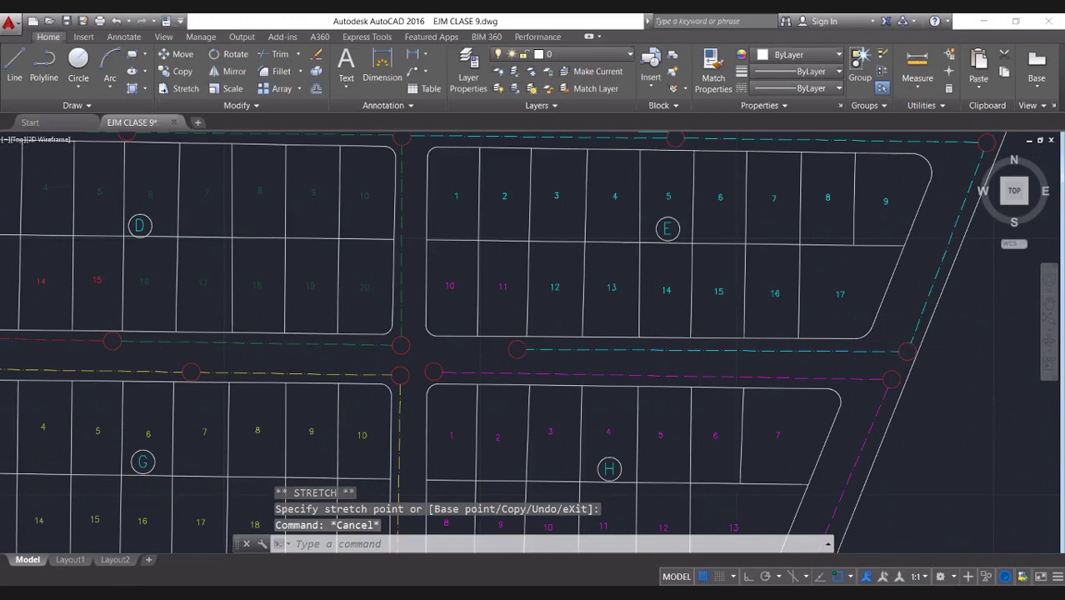
Step: Shorten the CT3 line below block E further so its west end stops below lot 14
{"action": "scroll", "coordinate": [656, 305], "scroll_direction": "down", "scroll_amount": 2}
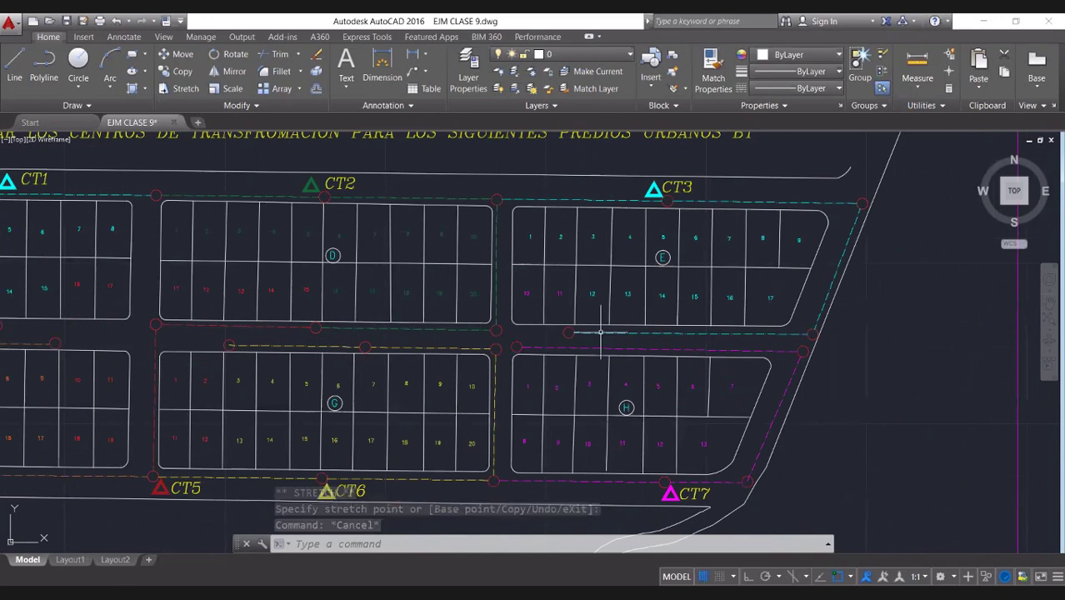
{"action": "scroll", "coordinate": [600, 332], "scroll_direction": "up", "scroll_amount": 2}
{"action": "left_click", "coordinate": [543, 331]}
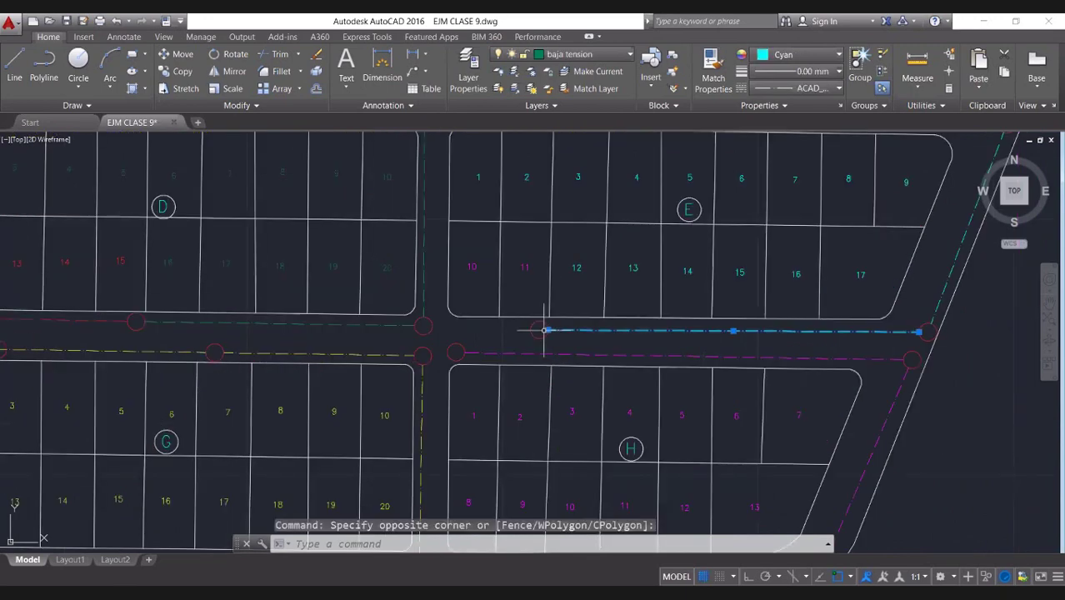
{"action": "left_click", "coordinate": [545, 331]}
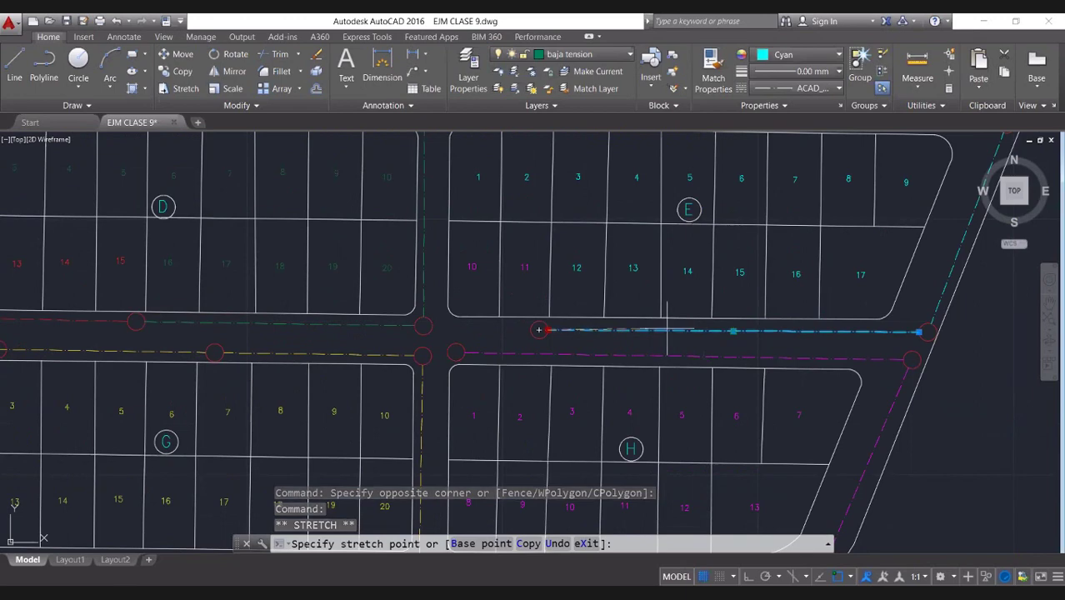
{"action": "left_click", "coordinate": [671, 331]}
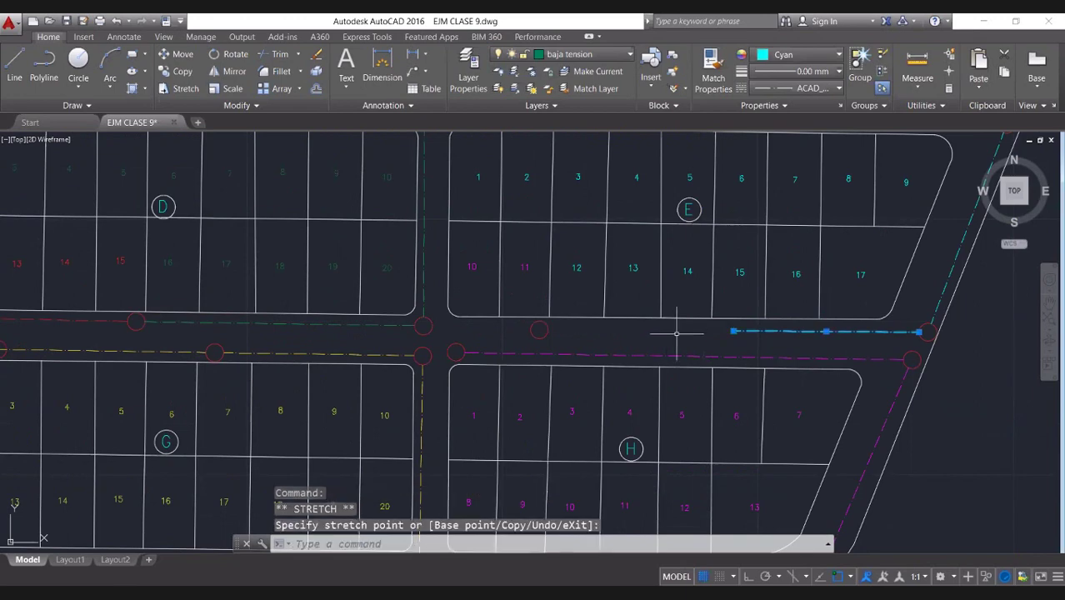
{"action": "left_click", "coordinate": [733, 331]}
{"action": "left_click", "coordinate": [671, 331]}
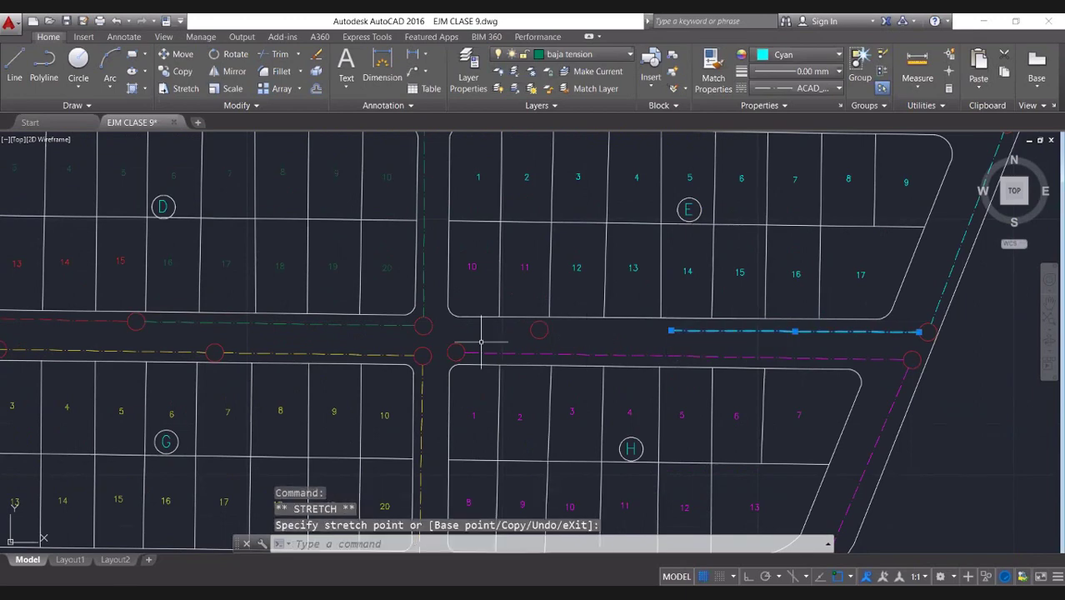
{"action": "key", "text": "Escape"}
Step: Move the detached red pole circle onto the new west end of the CT3 line below lot 14
{"action": "left_click", "coordinate": [539, 330]}
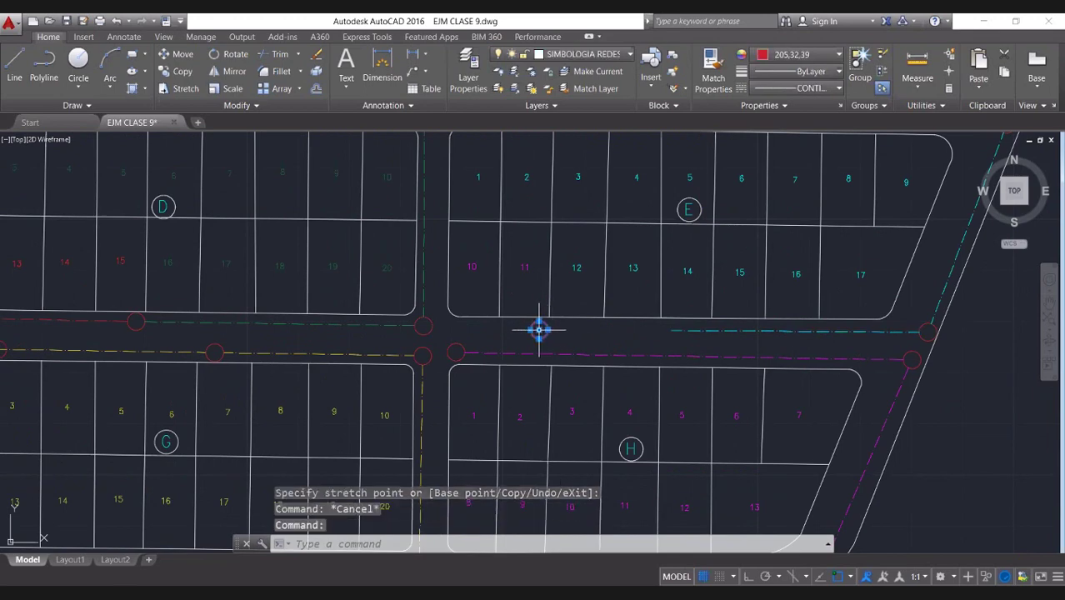
{"action": "left_click", "coordinate": [539, 331]}
{"action": "left_click", "coordinate": [671, 331]}
{"action": "key", "text": "Escape"}
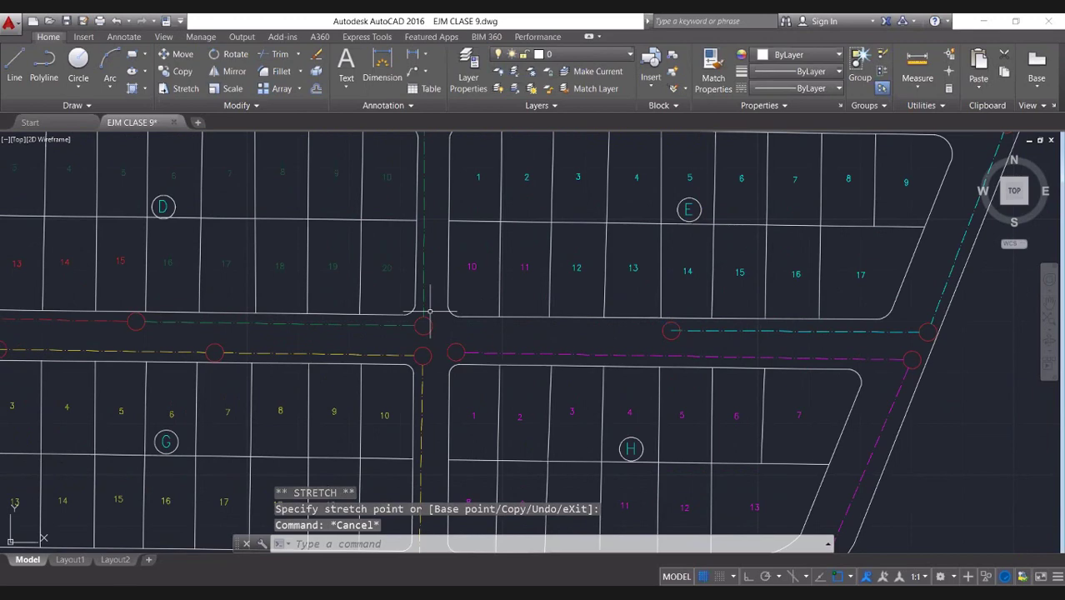
Step: Copy the red pole circle at the west end of the magenta CT7 line onto that line above lot 5 of block H
{"action": "scroll", "coordinate": [461, 308], "scroll_direction": "down", "scroll_amount": 3}
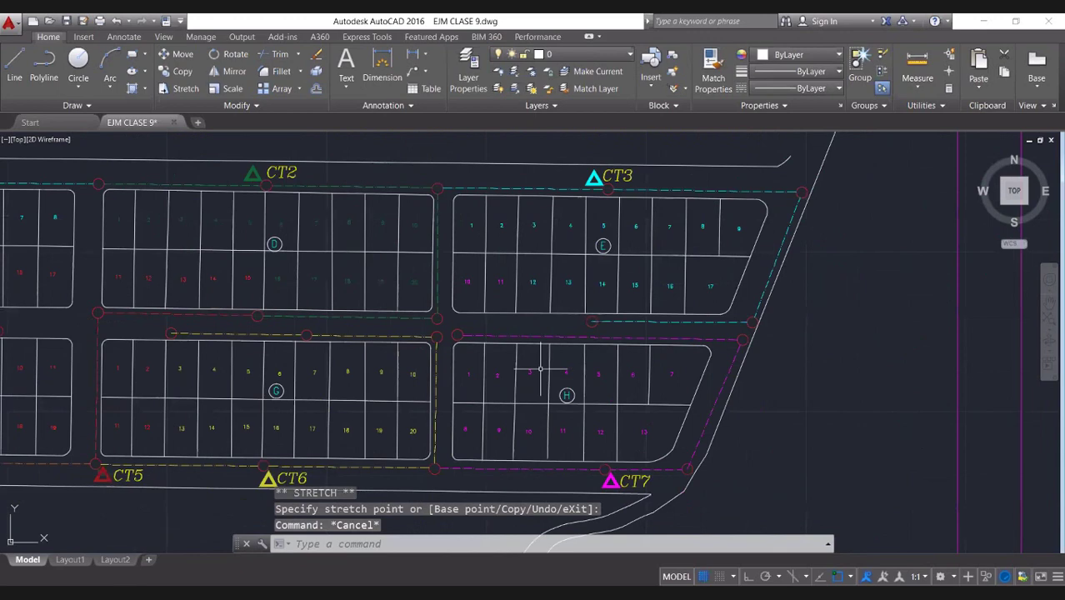
{"action": "scroll", "coordinate": [500, 362], "scroll_direction": "up", "scroll_amount": 2}
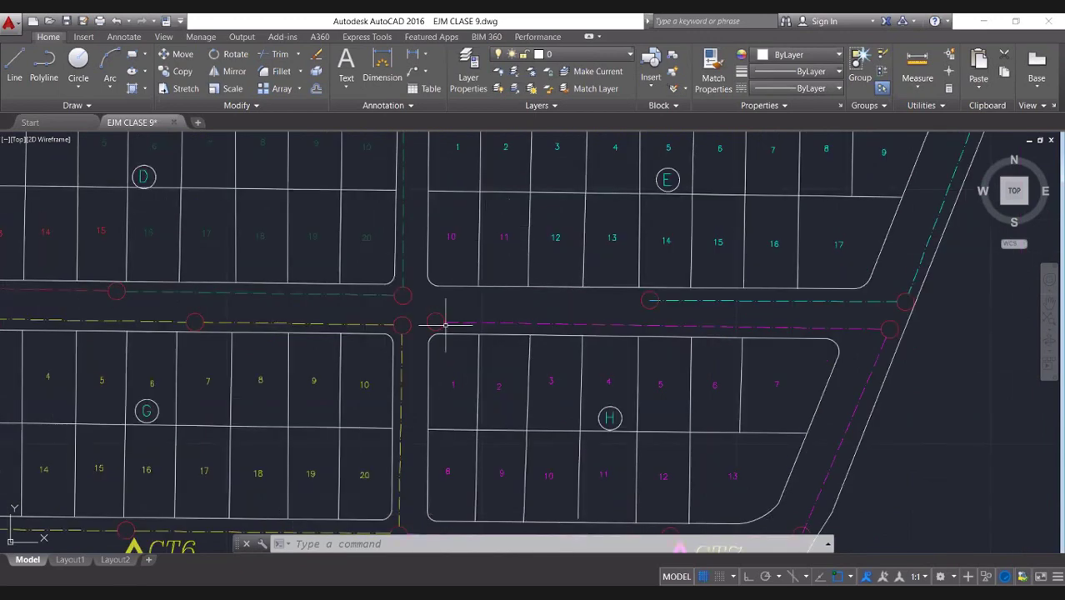
{"action": "left_click", "coordinate": [443, 321]}
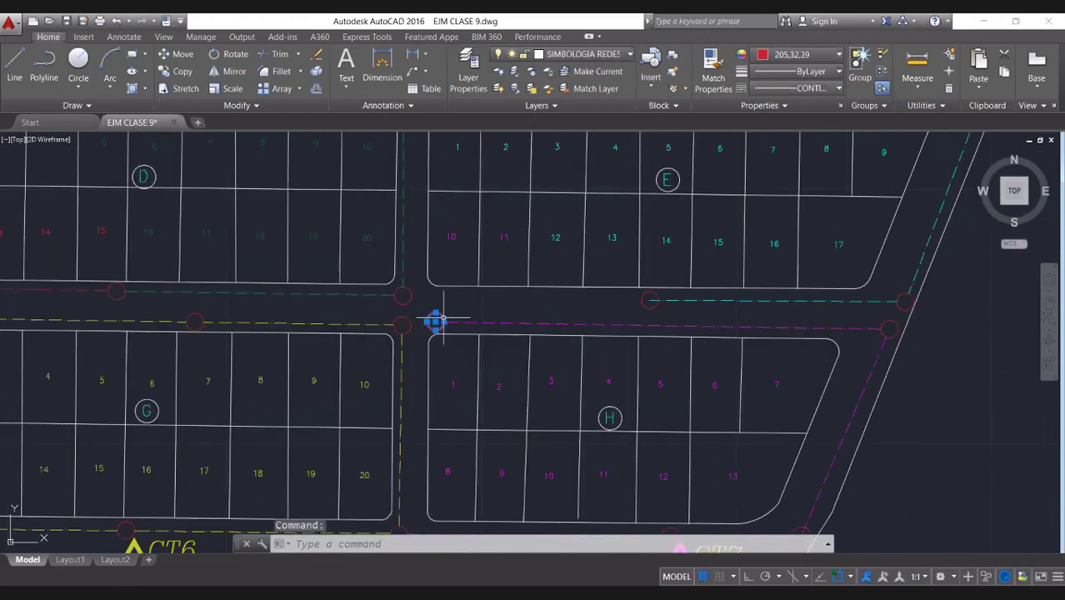
{"action": "key", "text": "ctrl+c"}
{"action": "key", "text": "ctrl+v"}
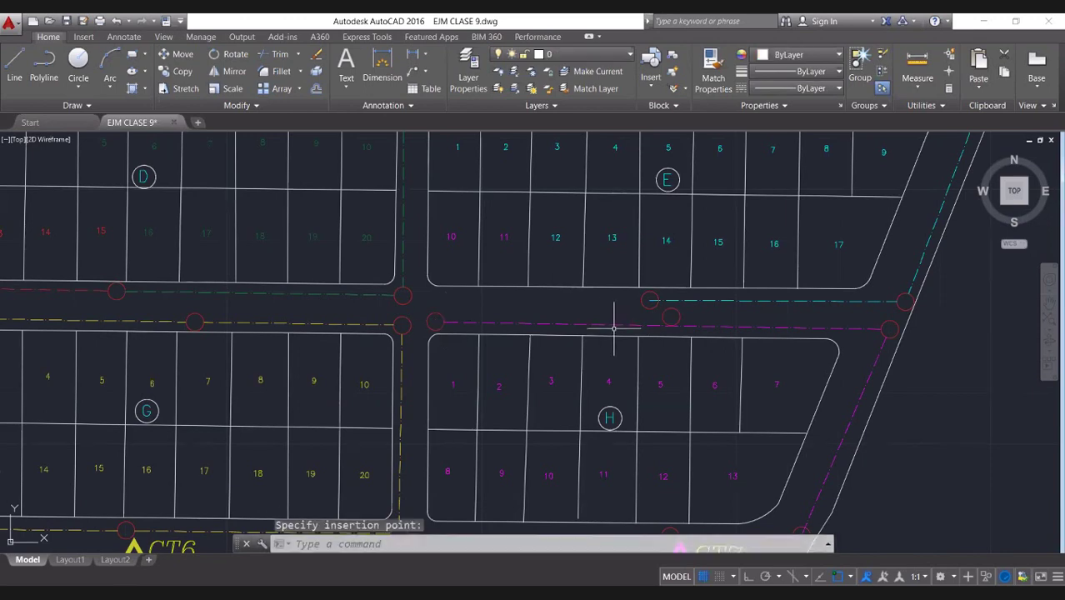
{"action": "left_click", "coordinate": [672, 316]}
{"action": "left_click", "coordinate": [672, 316]}
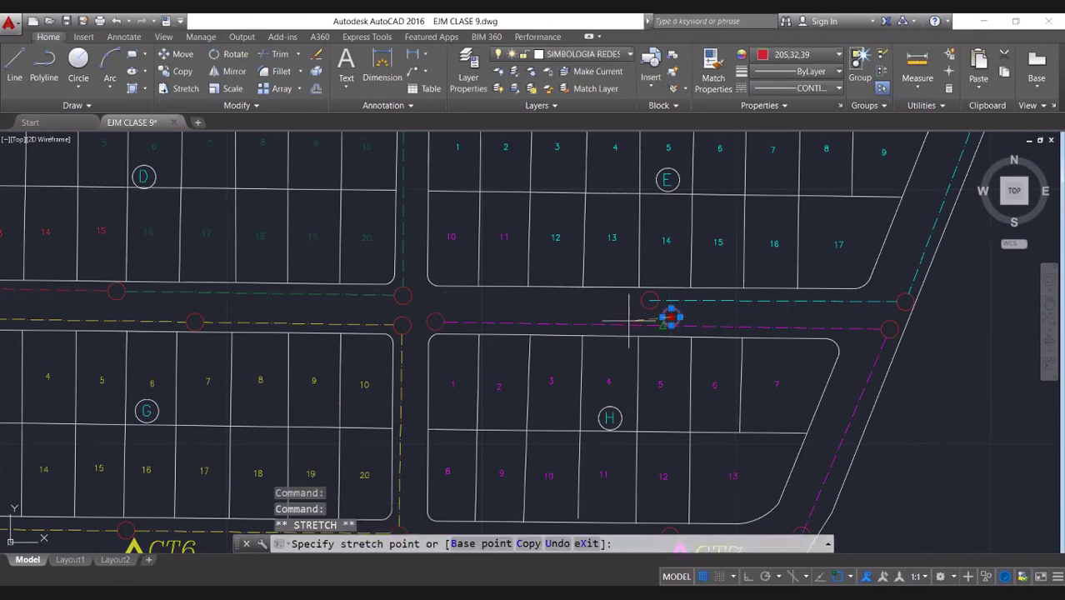
{"action": "left_click", "coordinate": [631, 318]}
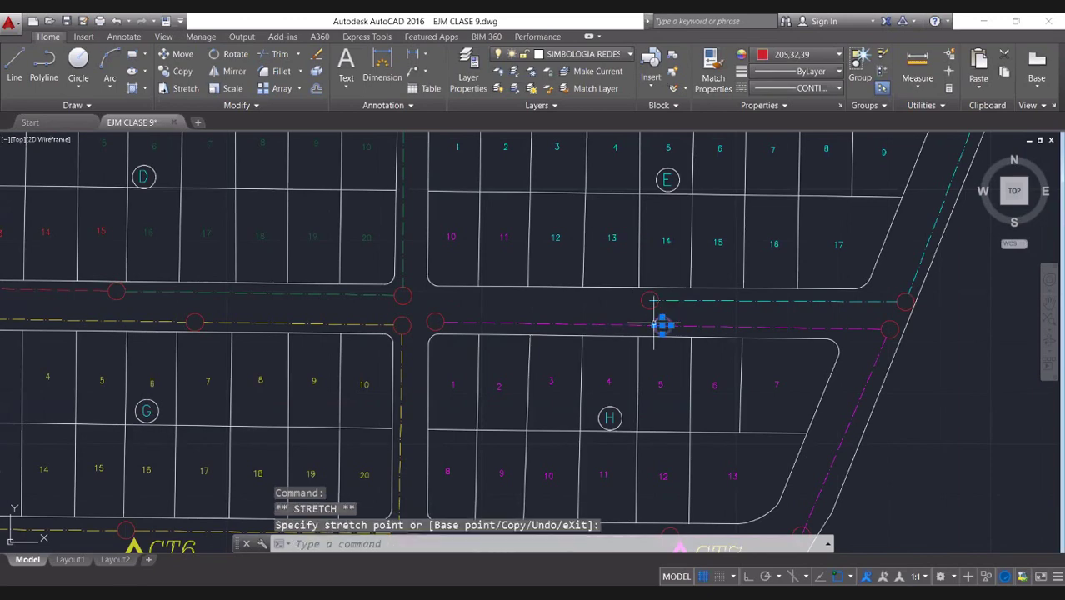
{"action": "scroll", "coordinate": [655, 326], "scroll_direction": "up", "scroll_amount": 2}
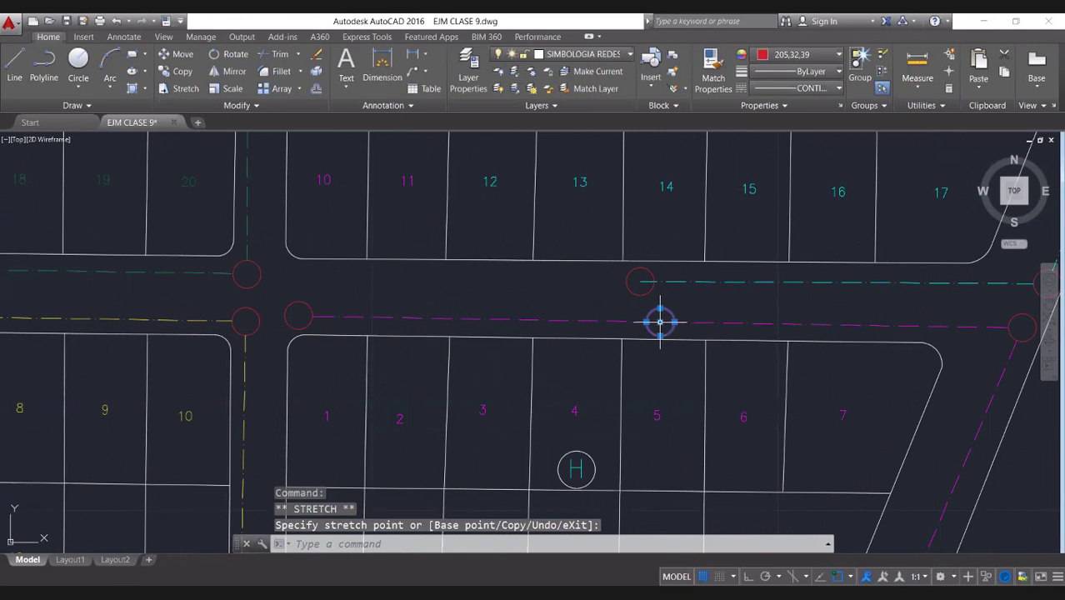
{"action": "left_click", "coordinate": [661, 322]}
{"action": "key", "text": "Escape"}
{"action": "scroll", "coordinate": [619, 319], "scroll_direction": "up", "scroll_amount": 3}
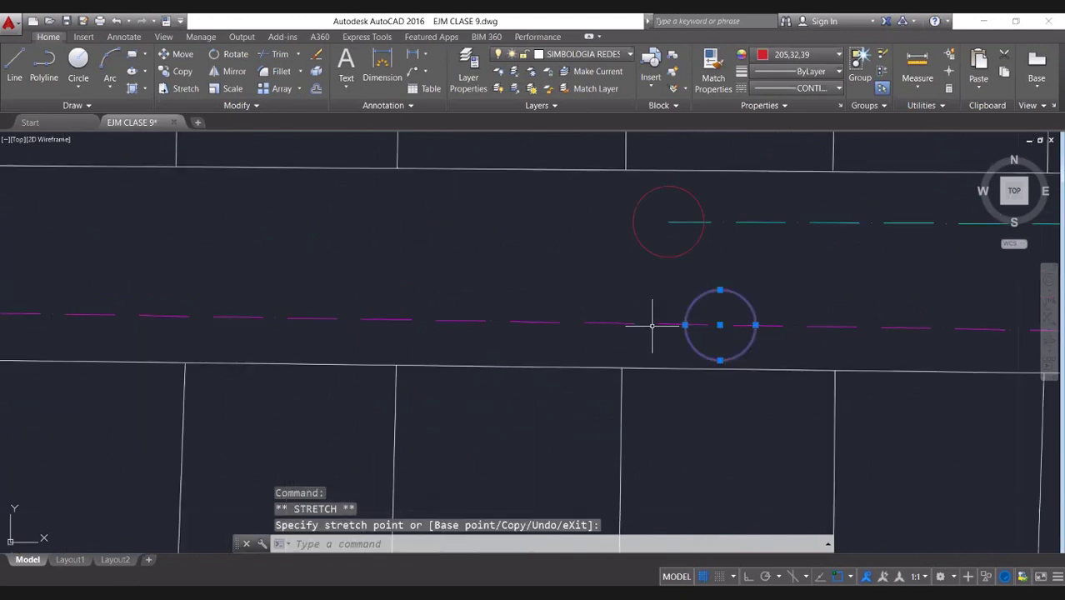
{"action": "left_click", "coordinate": [719, 325]}
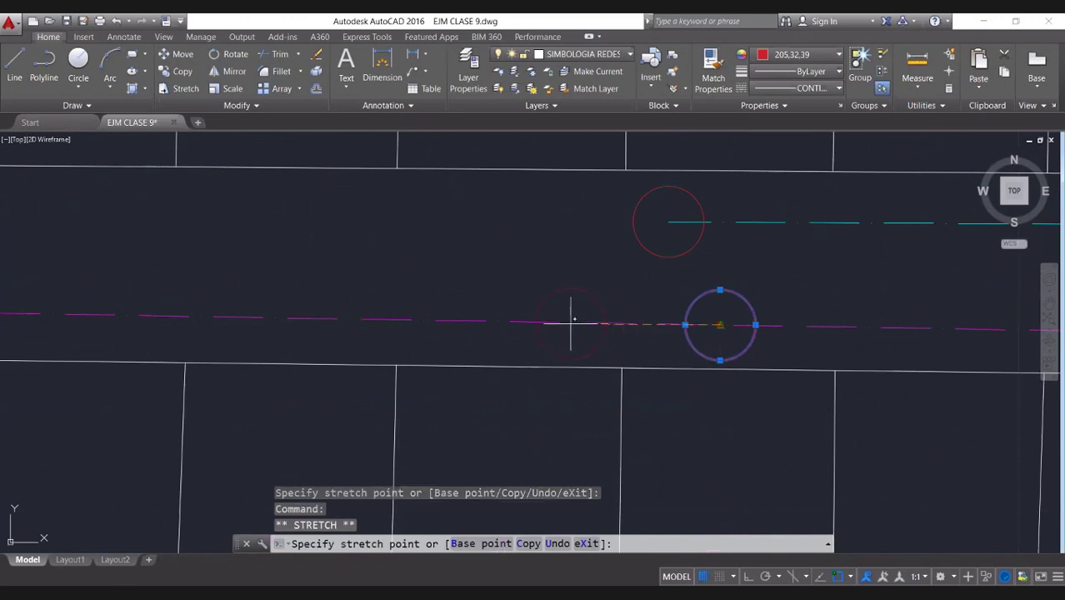
{"action": "key", "text": "Escape"}
{"action": "left_click", "coordinate": [719, 326]}
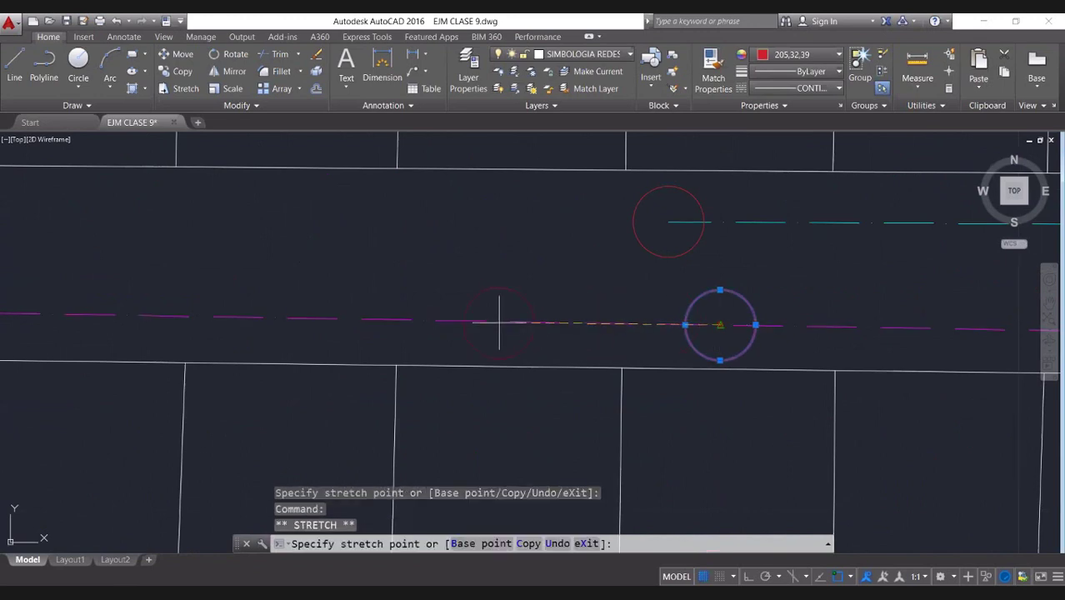
{"action": "key", "text": "Escape"}
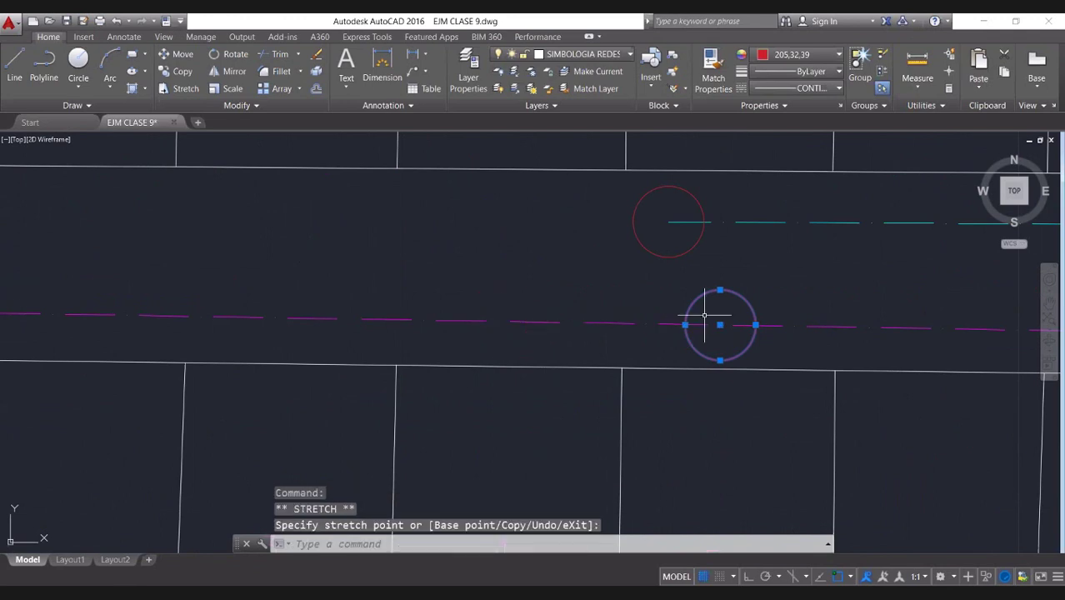
{"action": "scroll", "coordinate": [705, 315], "scroll_direction": "down", "scroll_amount": 2}
{"action": "scroll", "coordinate": [705, 315], "scroll_direction": "down", "scroll_amount": 2}
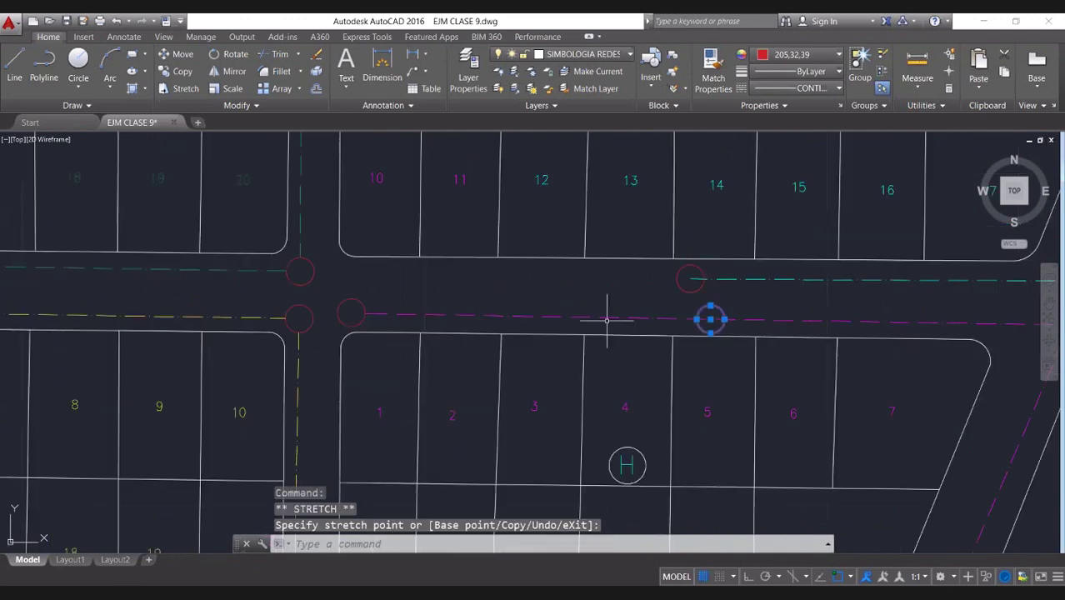
{"action": "key", "text": "Escape"}
{"action": "scroll", "coordinate": [607, 319], "scroll_direction": "down", "scroll_amount": 2}
{"action": "type", "text": "tr"}
{"action": "key", "text": "Return"}
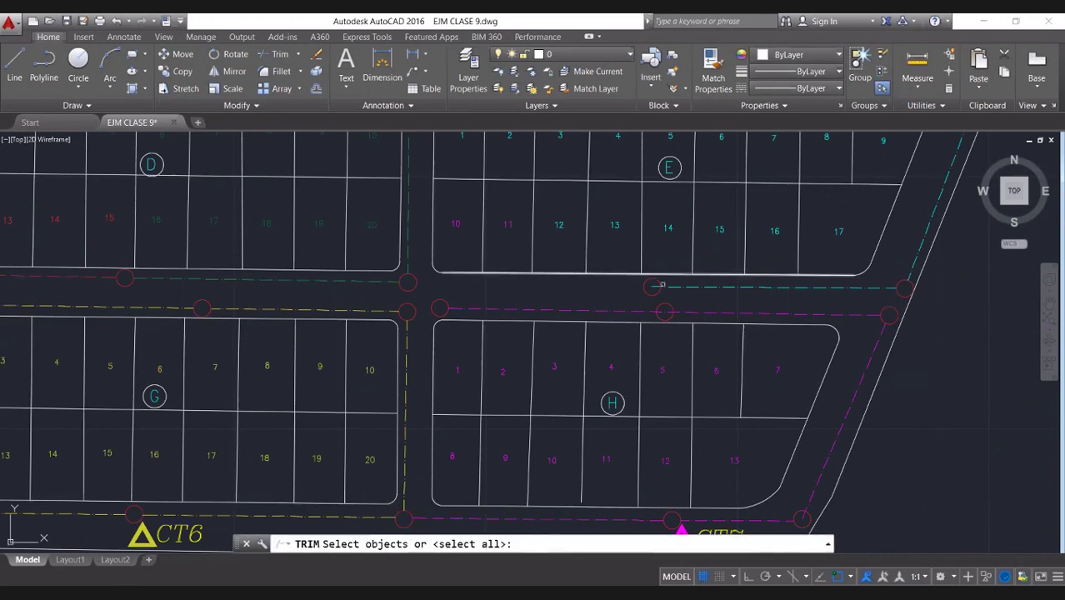
{"action": "left_click", "coordinate": [663, 313]}
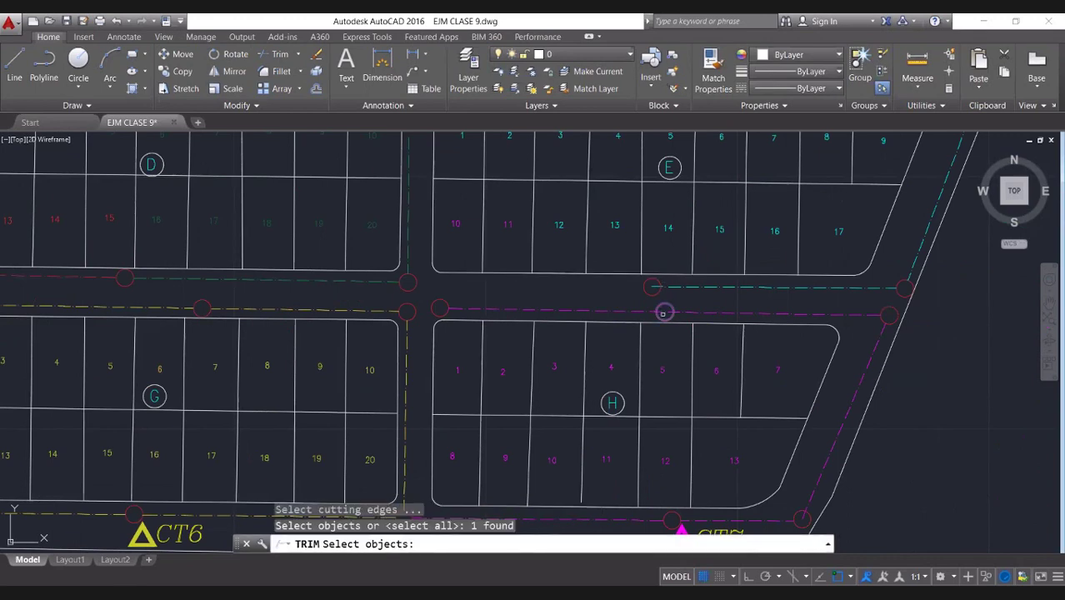
{"action": "left_click", "coordinate": [667, 313]}
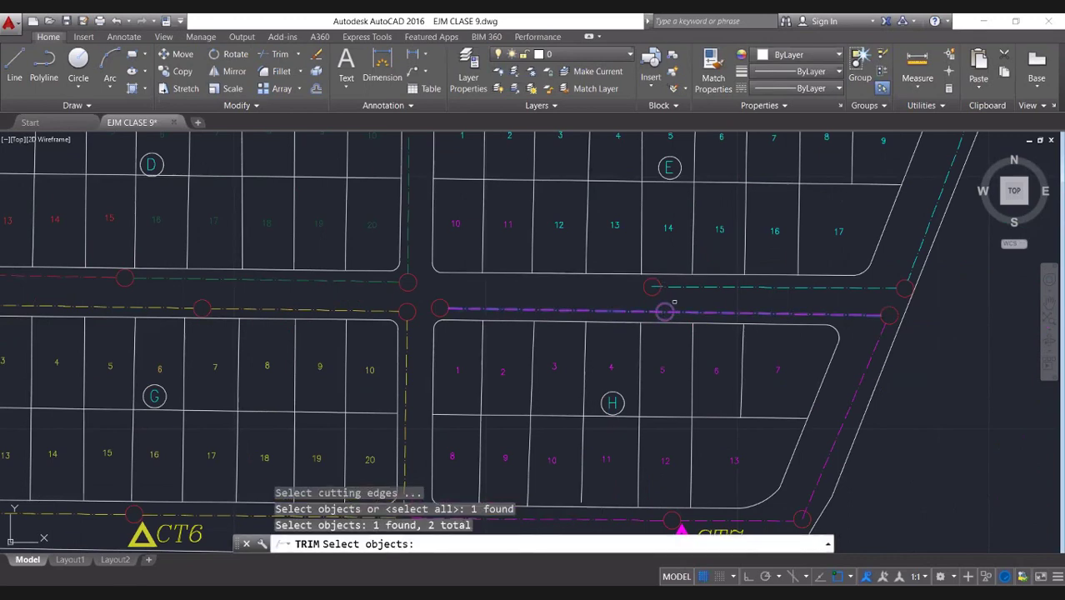
{"action": "scroll", "coordinate": [675, 304], "scroll_direction": "up", "scroll_amount": 4}
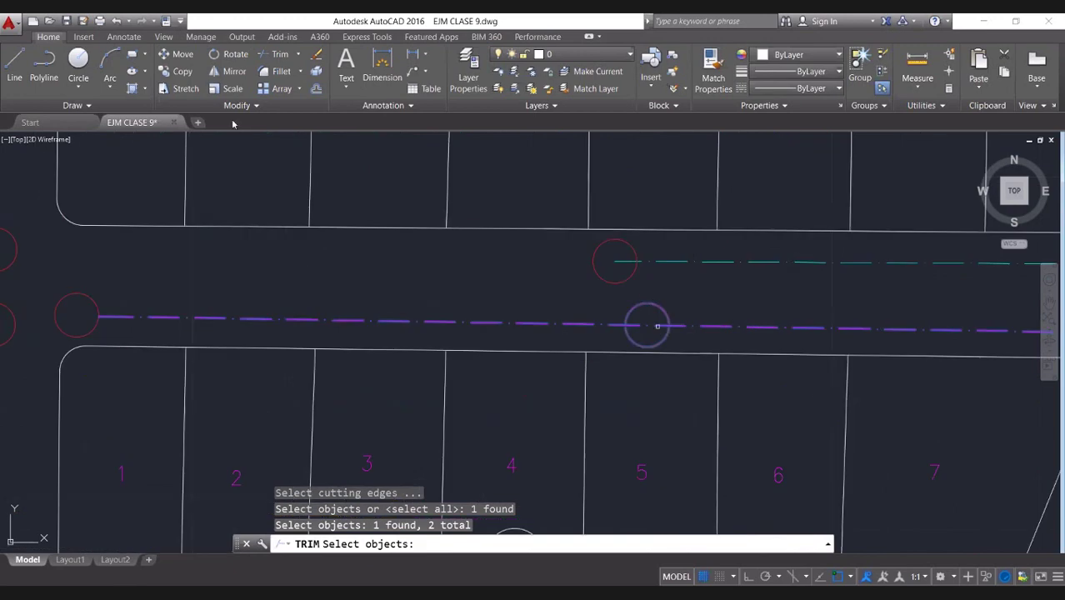
{"action": "left_click", "coordinate": [659, 310]}
{"action": "key", "text": "Escape"}
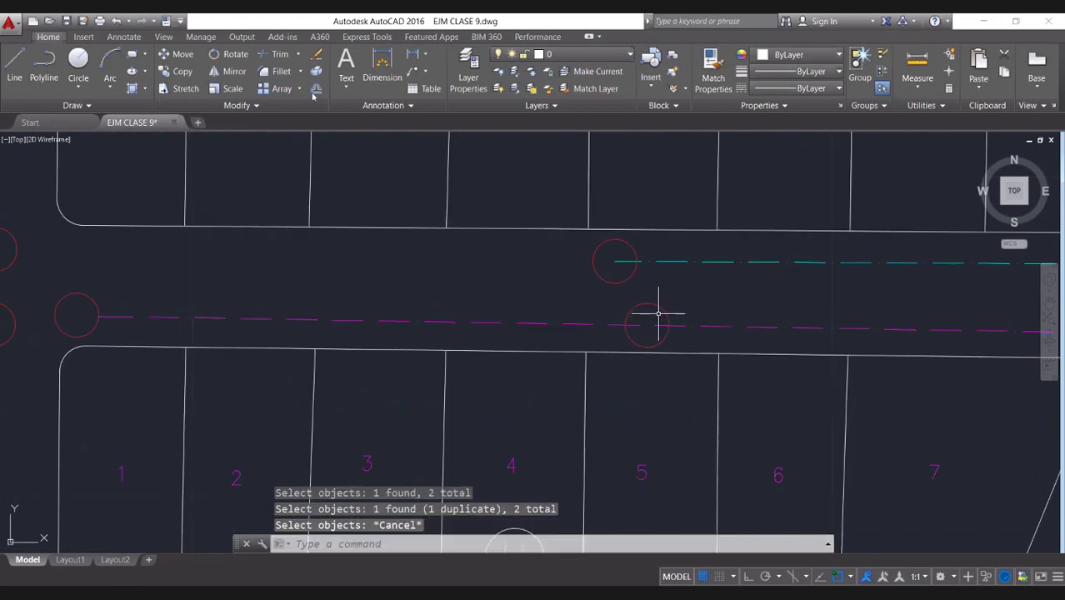
Step: Trim the part of the magenta CT7 line that runs inside the red pole circle above lot 5 of block H
{"action": "left_click", "coordinate": [280, 54]}
{"action": "key", "text": "Escape"}
{"action": "key", "text": "Return"}
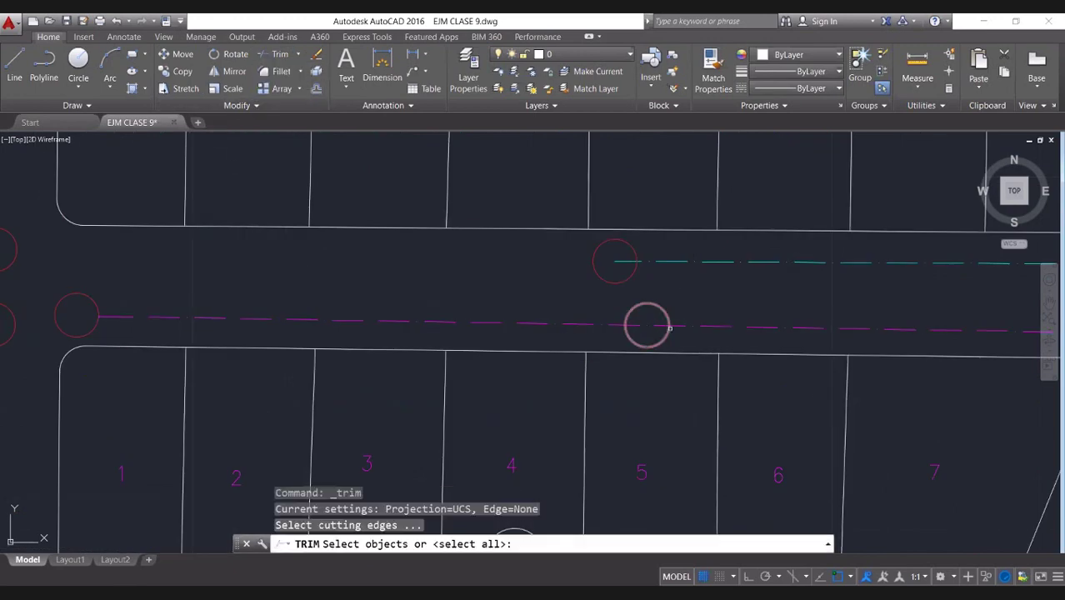
{"action": "left_click", "coordinate": [659, 308]}
{"action": "left_click", "coordinate": [659, 306]}
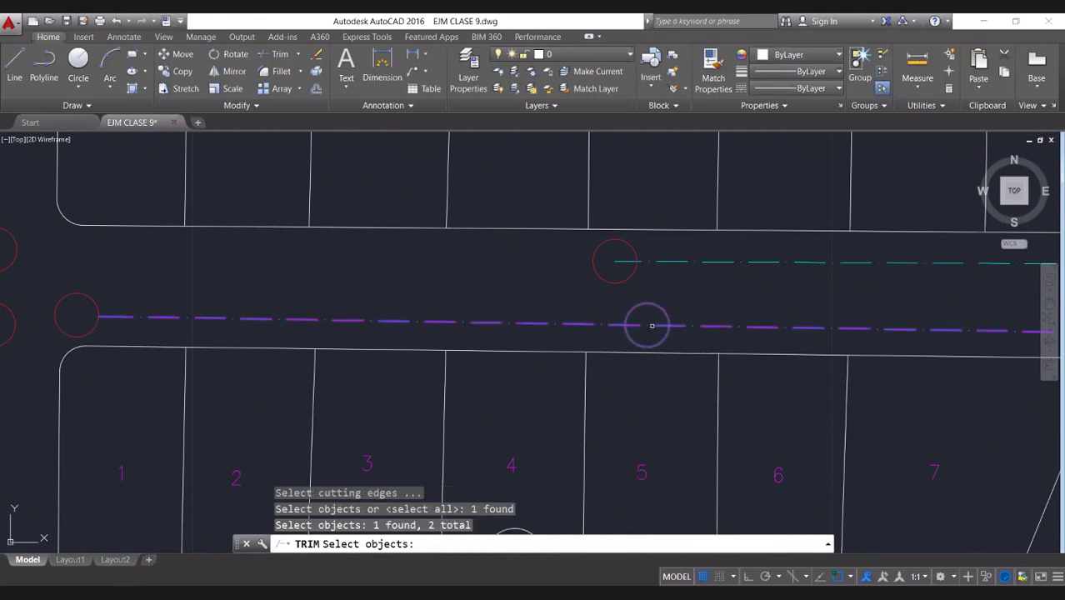
{"action": "key", "text": "Return"}
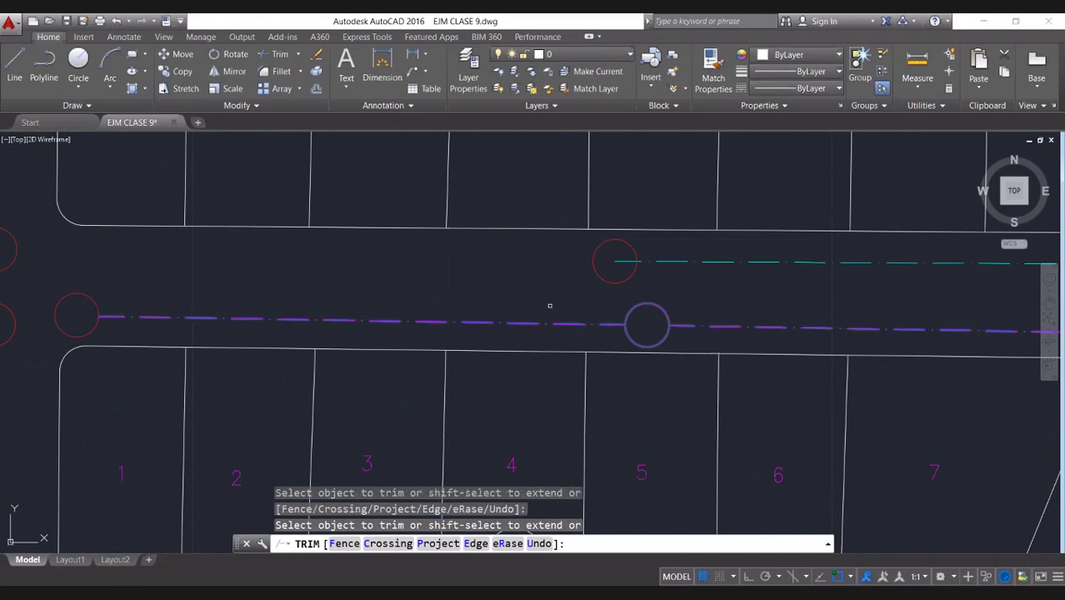
{"action": "scroll", "coordinate": [550, 306], "scroll_direction": "down", "scroll_amount": 2}
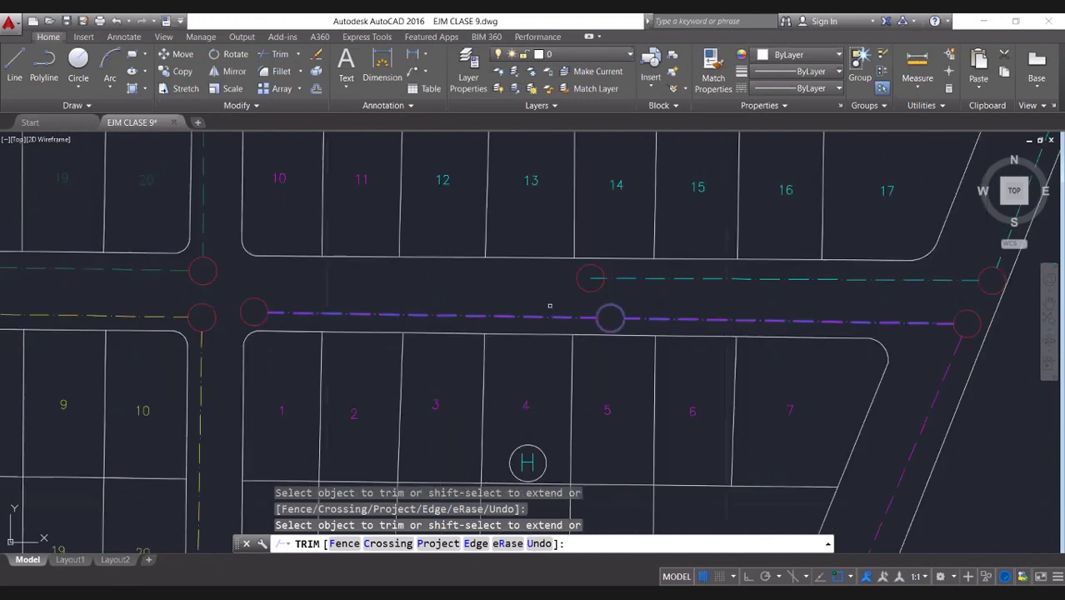
Step: Pull the west end of the cyan CT3 line back to the east edge of the red pole circle below lot 14
{"action": "left_click", "coordinate": [602, 279]}
{"action": "key", "text": "Escape"}
{"action": "left_click", "coordinate": [590, 279]}
{"action": "left_click", "coordinate": [591, 278]}
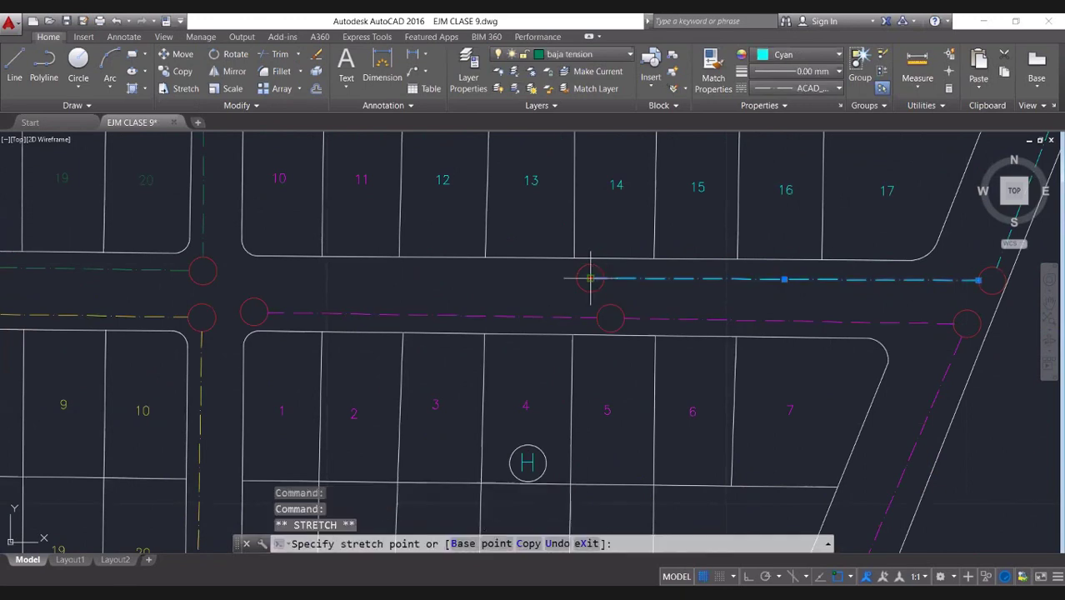
{"action": "key", "text": "Escape"}
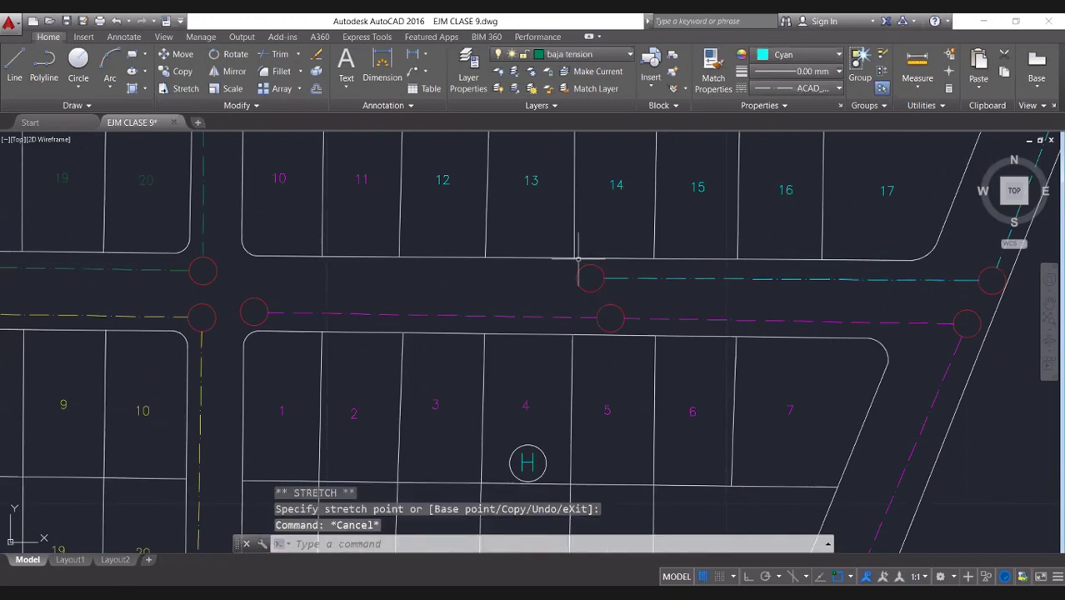
Step: Examine the BT network plan, from the CT3 and CT7 lines around blocks E and H across to CT4 around block F
{"action": "scroll", "coordinate": [594, 240], "scroll_direction": "down", "scroll_amount": 2}
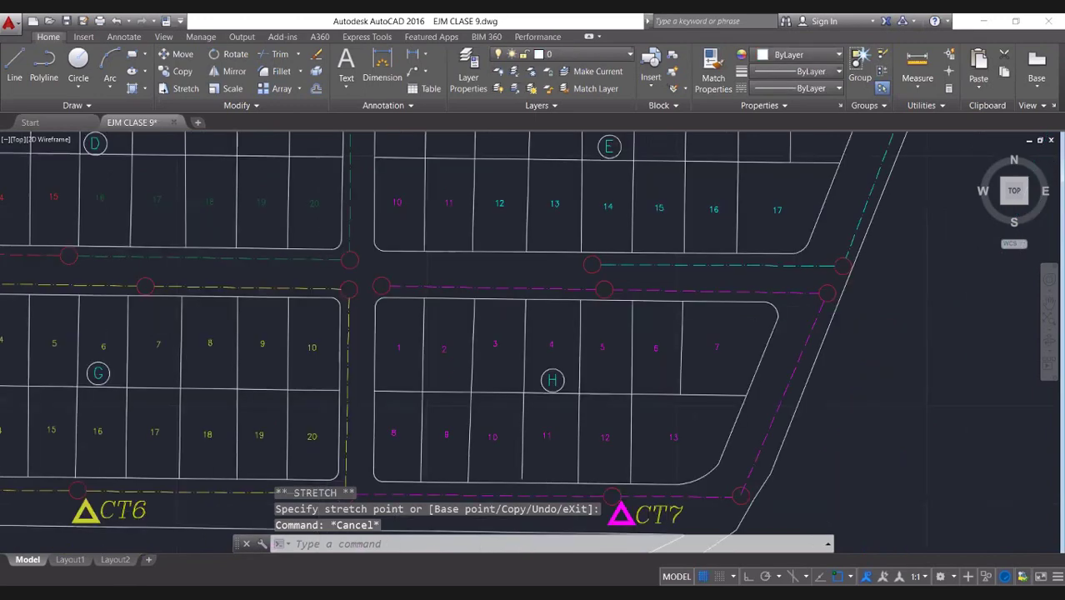
{"action": "scroll", "coordinate": [595, 244], "scroll_direction": "down", "scroll_amount": 2}
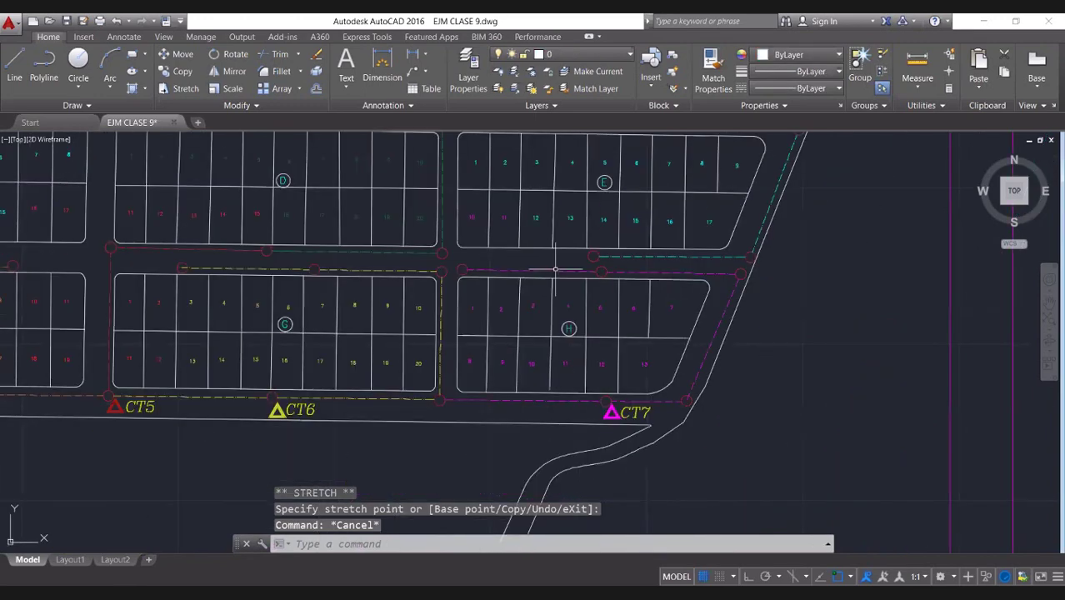
{"action": "middle_click_drag", "start_coordinate": [554, 269], "coordinate": [551, 344]}
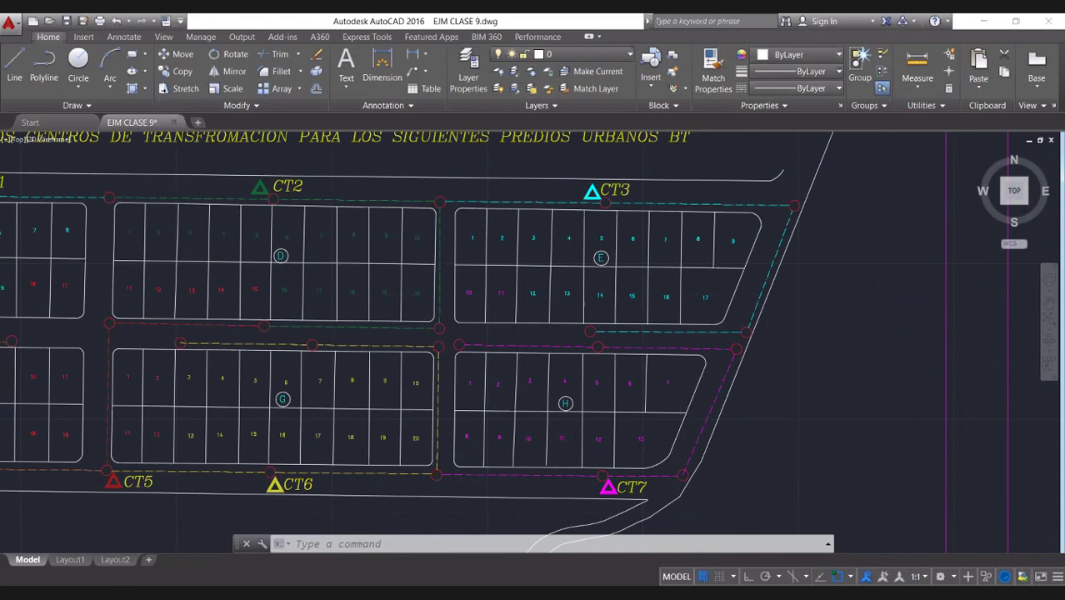
{"action": "scroll", "coordinate": [790, 392], "scroll_direction": "down", "scroll_amount": 2}
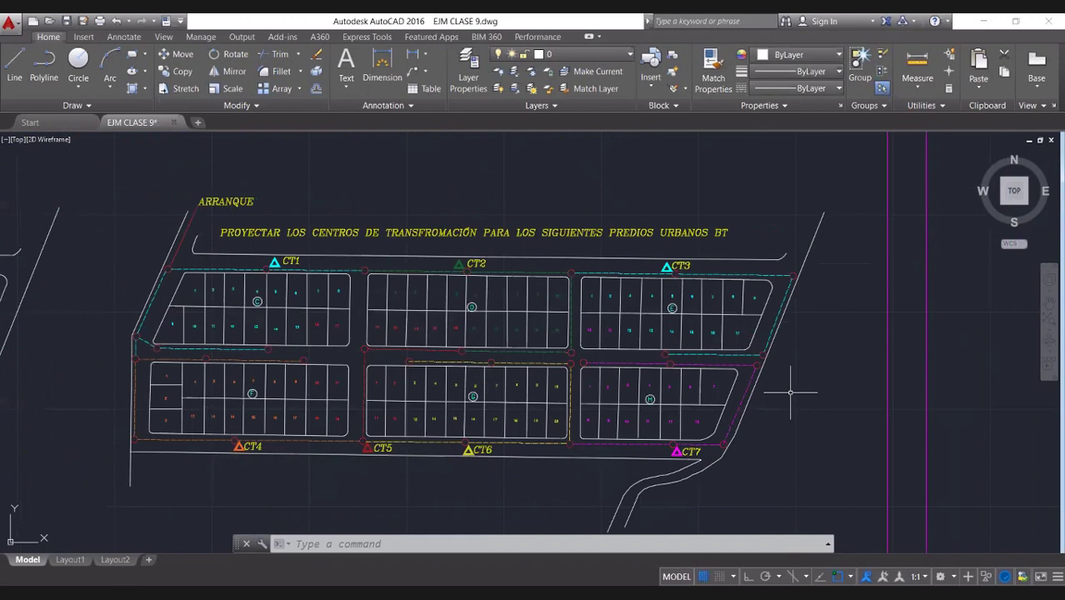
{"action": "scroll", "coordinate": [415, 490], "scroll_direction": "up", "scroll_amount": 2}
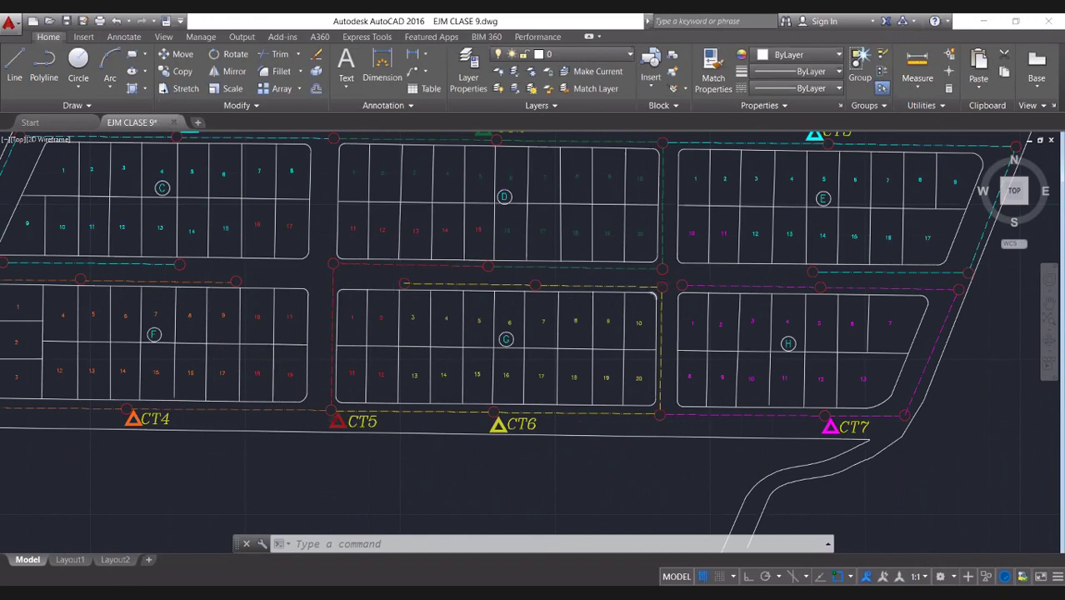
{"action": "scroll", "coordinate": [658, 288], "scroll_direction": "down", "scroll_amount": 2}
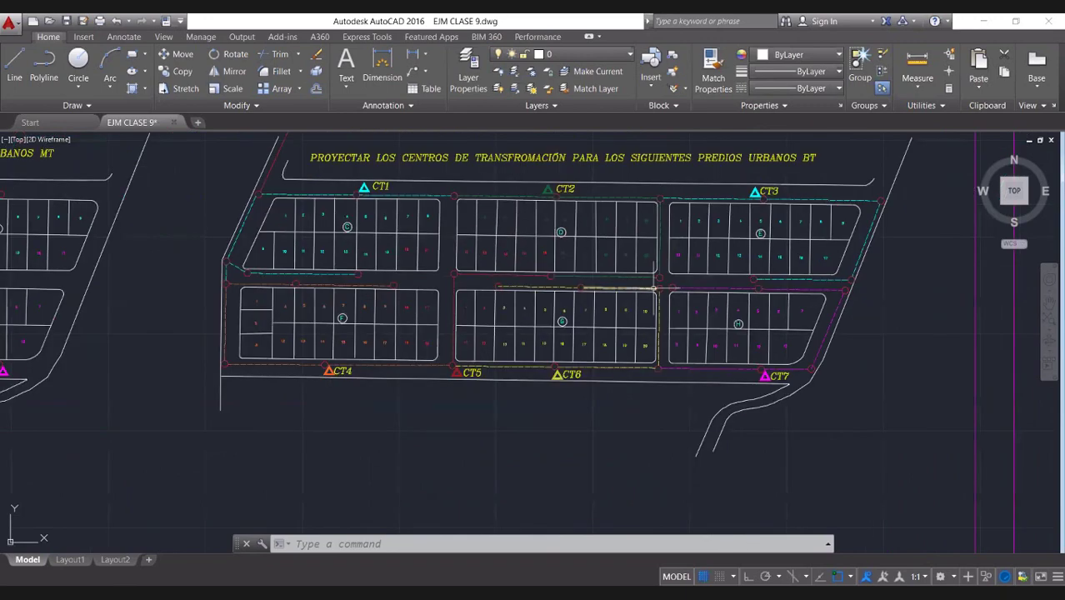
{"action": "scroll", "coordinate": [318, 354], "scroll_direction": "up", "scroll_amount": 2}
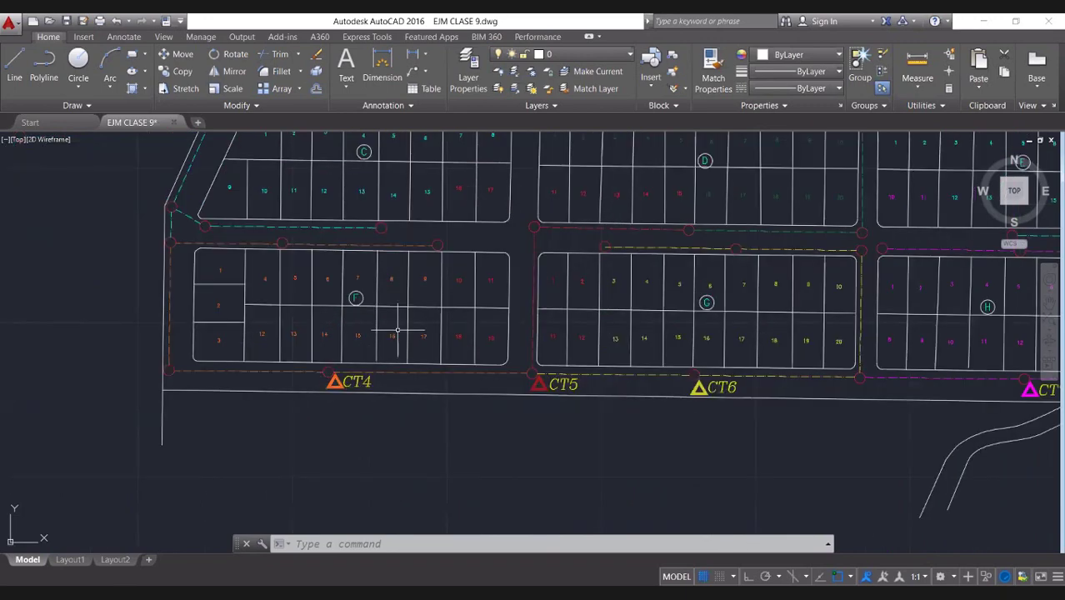
{"action": "scroll", "coordinate": [397, 331], "scroll_direction": "up", "scroll_amount": 2}
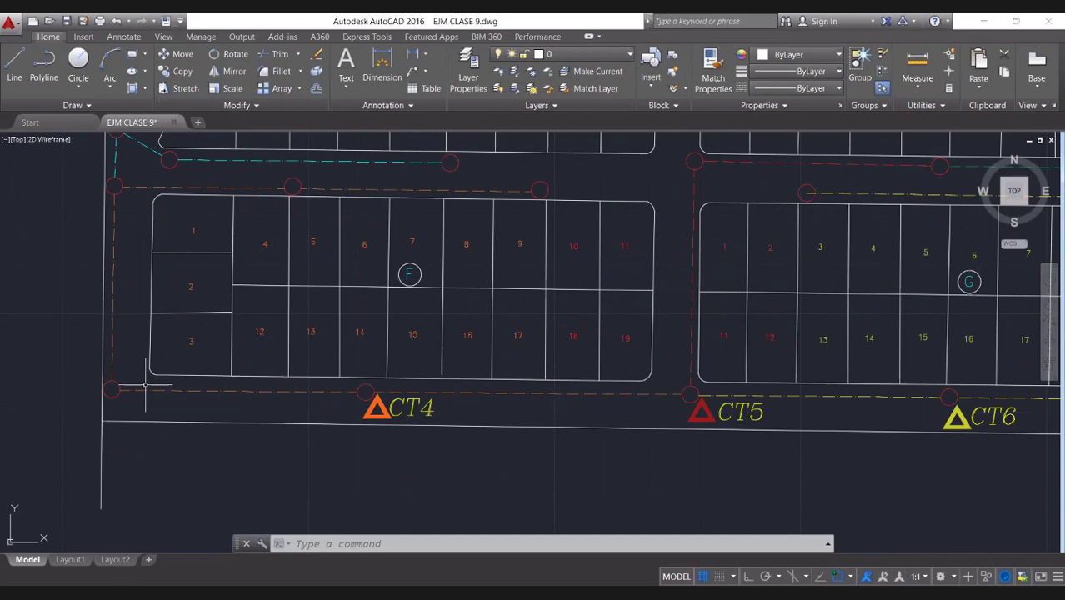
{"action": "scroll", "coordinate": [146, 385], "scroll_direction": "down", "scroll_amount": 2}
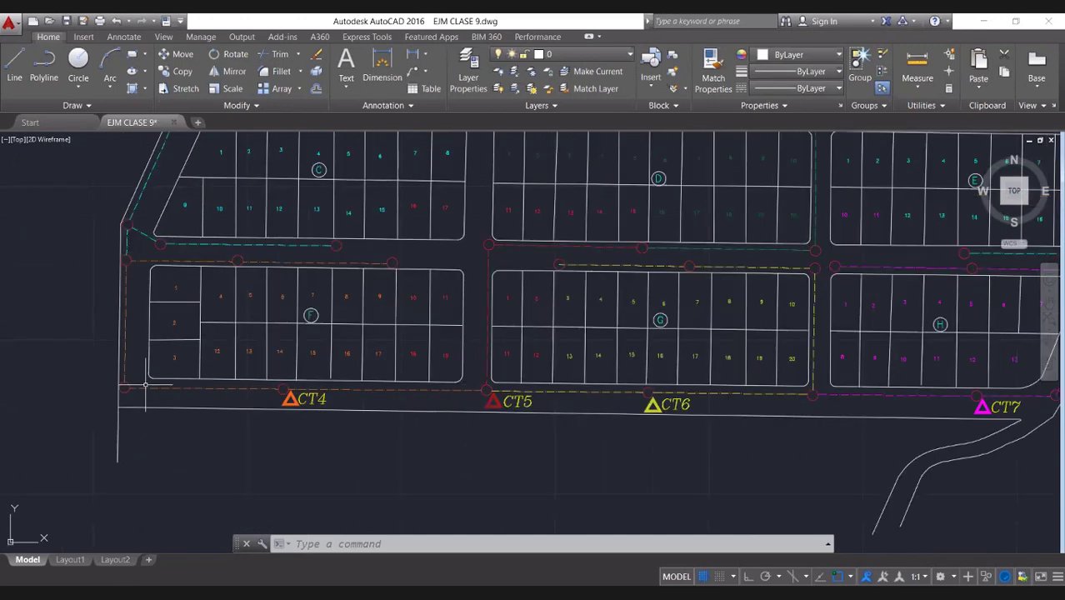
{"action": "middle_click_drag", "start_coordinate": [897, 304], "coordinate": [757, 359]}
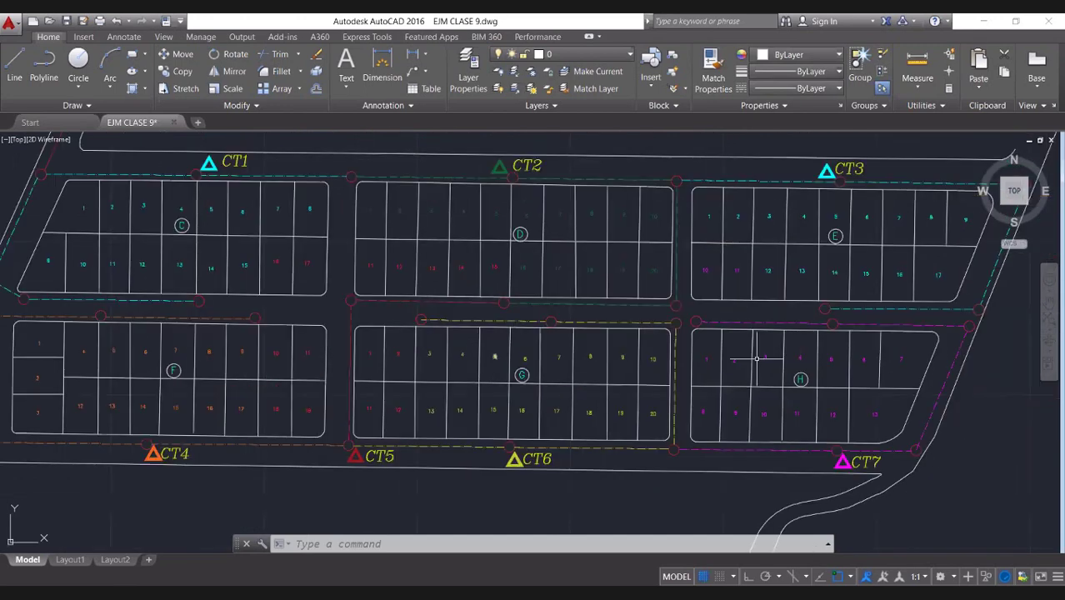
{"action": "scroll", "coordinate": [757, 360], "scroll_direction": "down", "scroll_amount": 2}
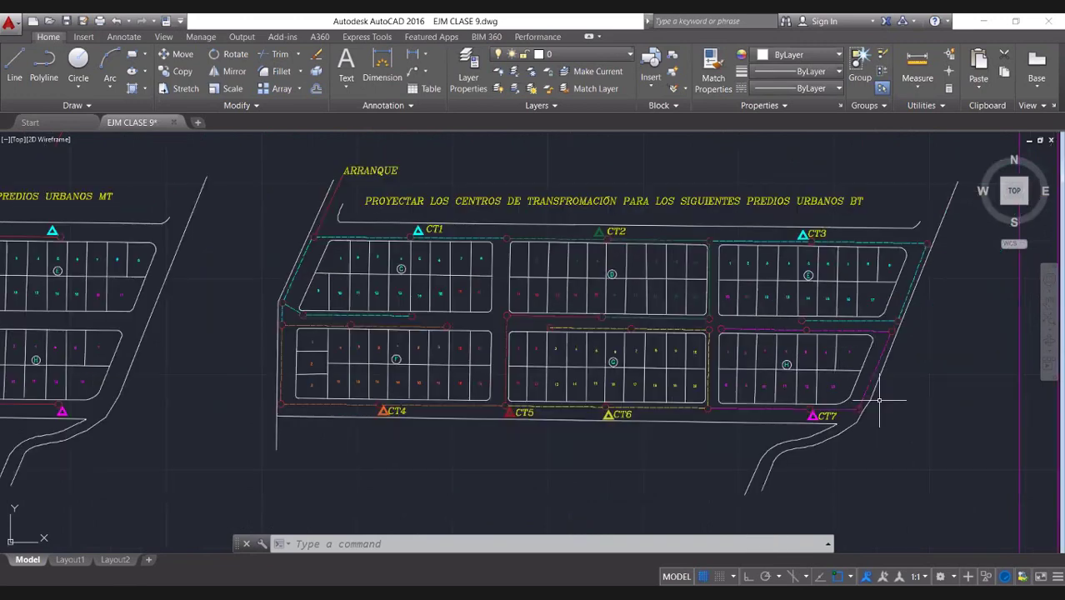
Step: Review the complete BT plan from CT1 to CT7, checking each transformer's lot colours, lines and poles
{"action": "scroll", "coordinate": [880, 401], "scroll_direction": "up", "scroll_amount": 2}
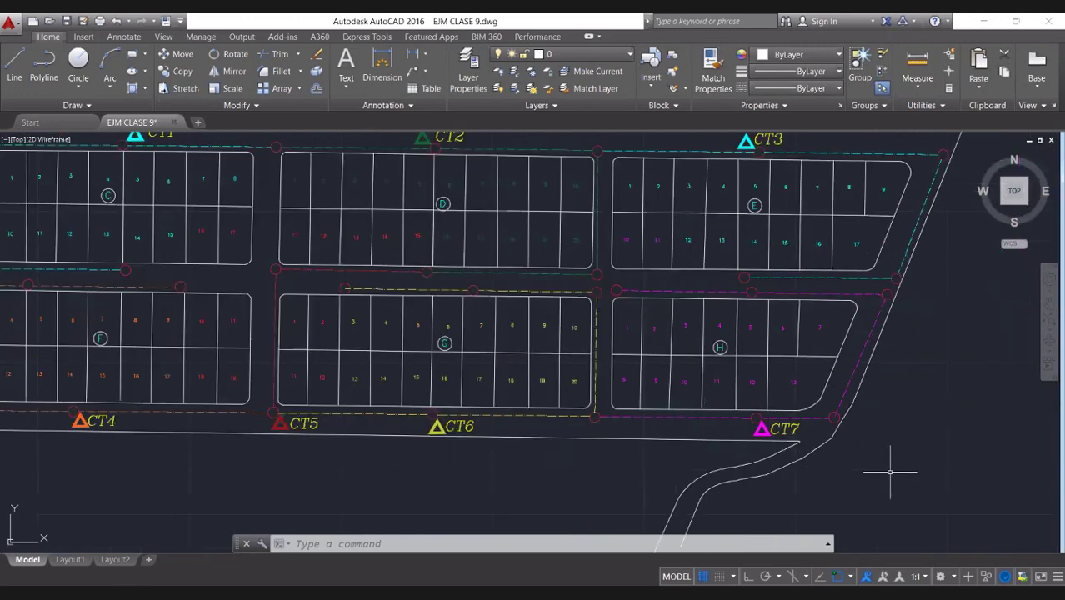
{"action": "key", "text": "p"}
{"action": "key", "text": "Return"}
{"action": "left_click_drag", "start_coordinate": [692, 289], "coordinate": [748, 308]}
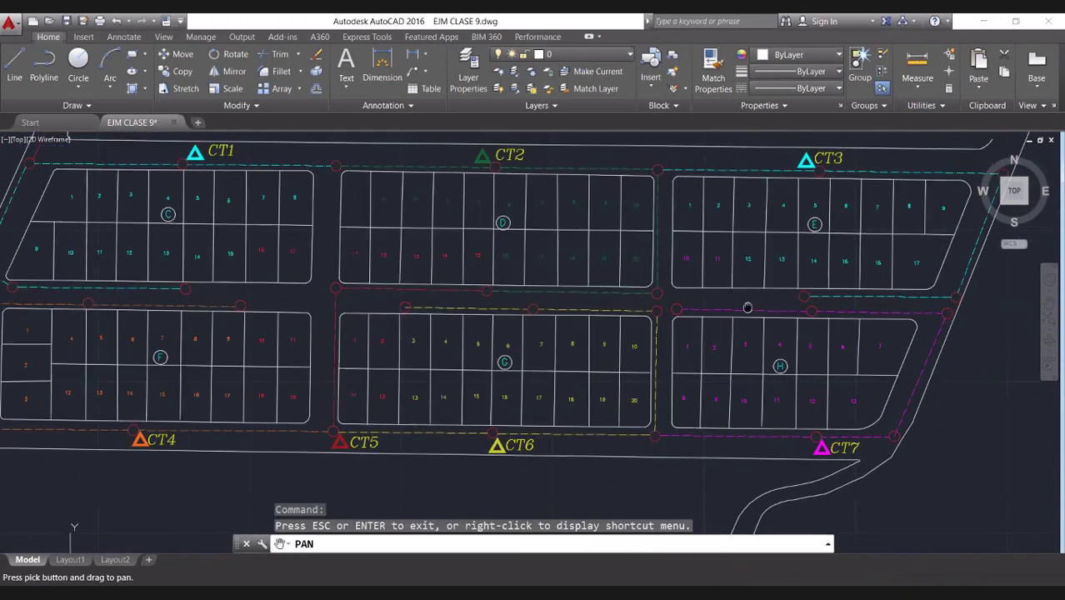
{"action": "scroll", "coordinate": [641, 234], "scroll_direction": "down", "scroll_amount": 2}
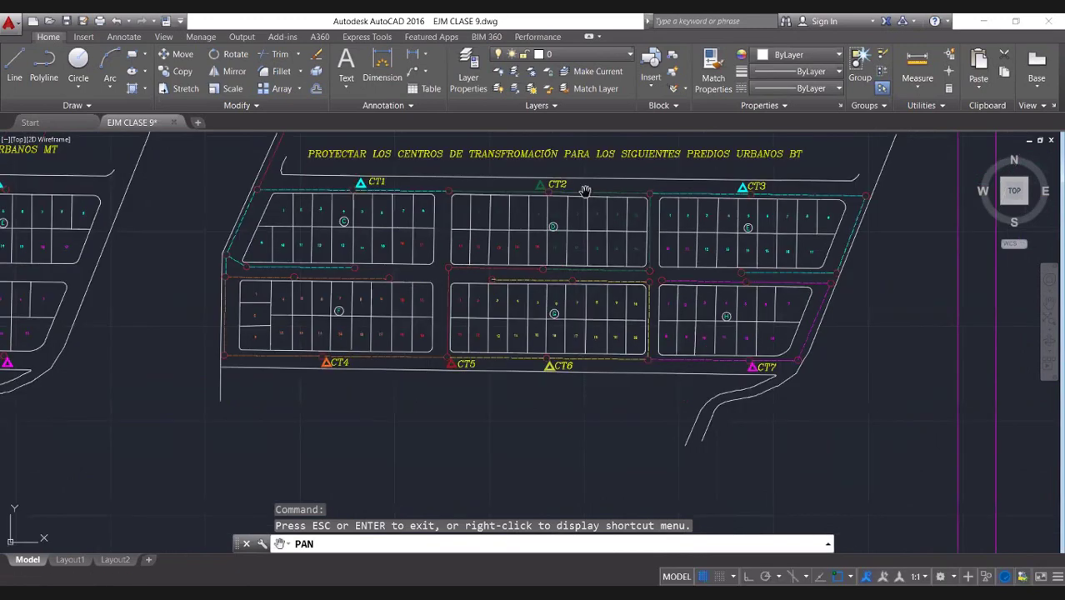
{"action": "scroll", "coordinate": [833, 322], "scroll_direction": "up", "scroll_amount": 2}
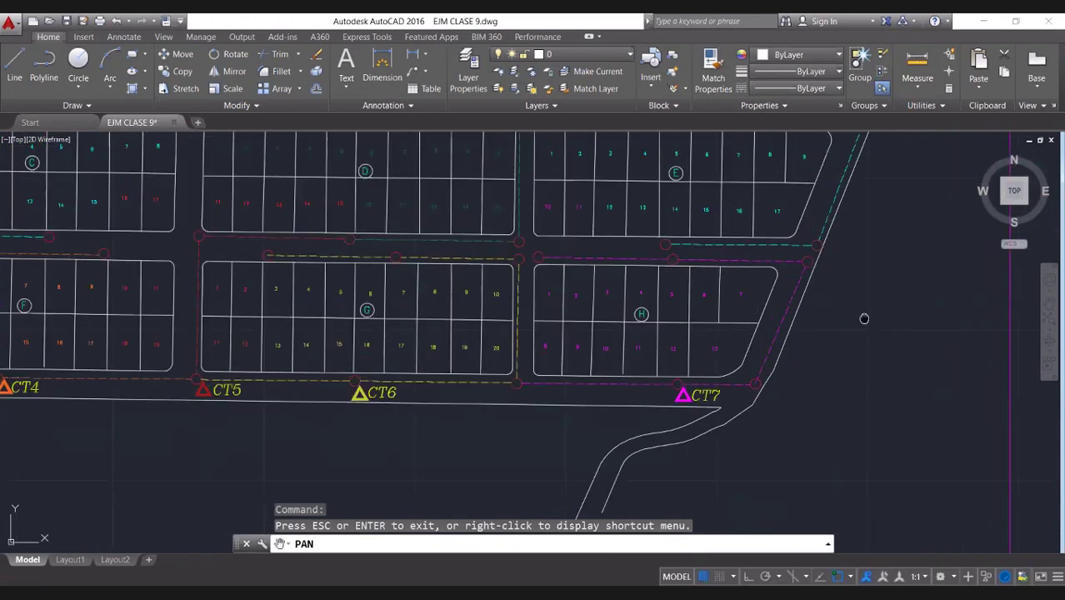
{"action": "left_click_drag", "start_coordinate": [864, 318], "coordinate": [1022, 387]}
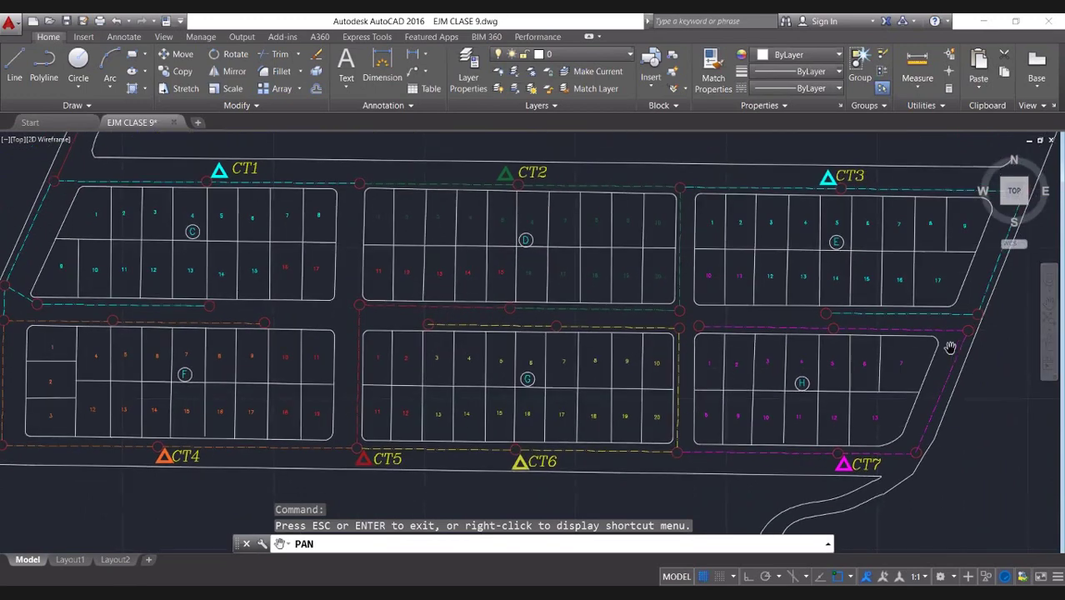
{"action": "scroll", "coordinate": [950, 348], "scroll_direction": "down", "scroll_amount": 2}
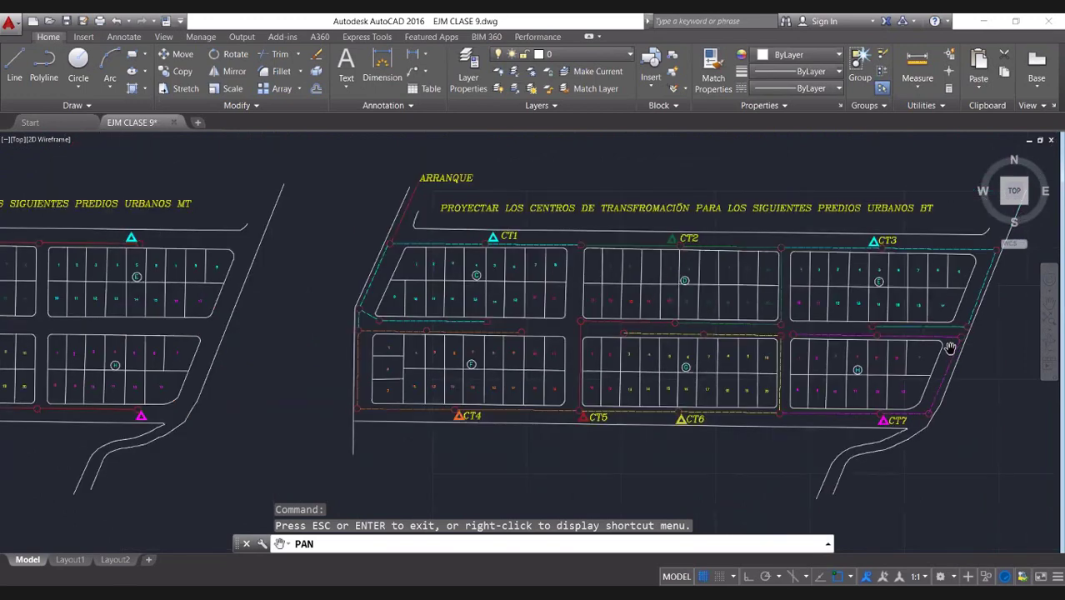
{"action": "scroll", "coordinate": [977, 360], "scroll_direction": "up", "scroll_amount": 2}
{"action": "left_click_drag", "start_coordinate": [978, 360], "coordinate": [981, 362]}
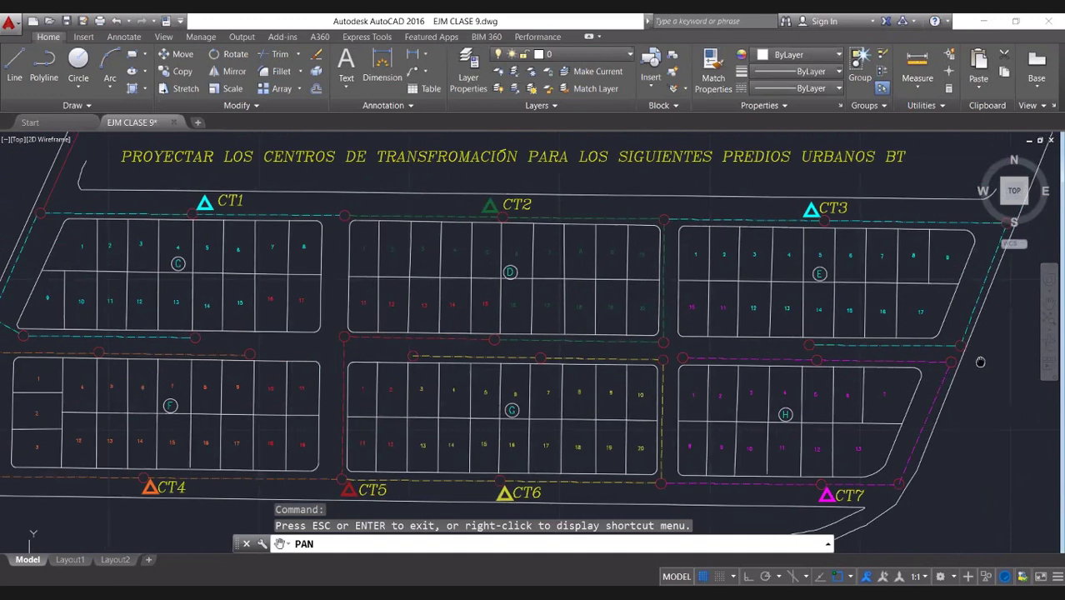
Step: Examine how the poles feed the lots of blocks E and H from transformers CT3 and CT7
{"action": "left_click_drag", "start_coordinate": [981, 362], "coordinate": [992, 335]}
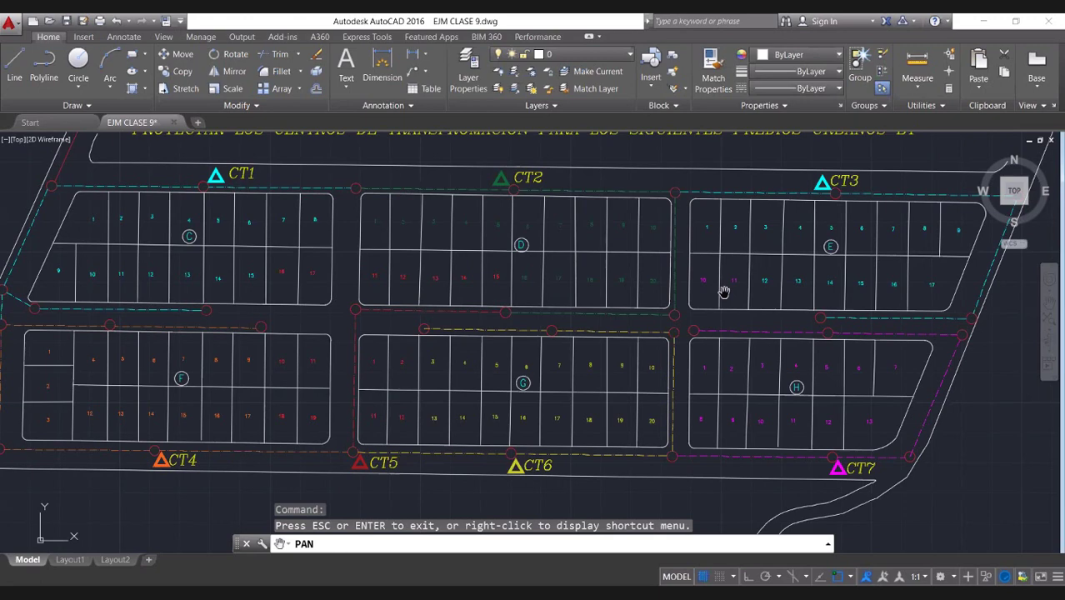
{"action": "mouse_move", "coordinate": [732, 225]}
{"action": "left_mouse_down"}
{"action": "mouse_move", "coordinate": [681, 187]}
{"action": "mouse_move", "coordinate": [735, 219]}
{"action": "left_mouse_up"}
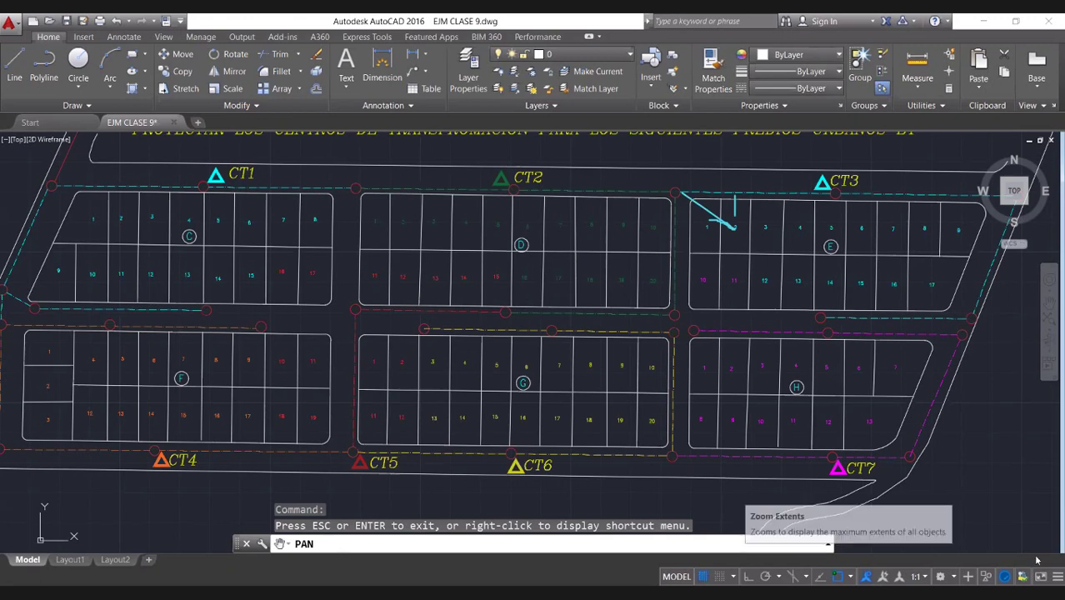
{"action": "left_click_drag", "start_coordinate": [831, 326], "coordinate": [831, 328]}
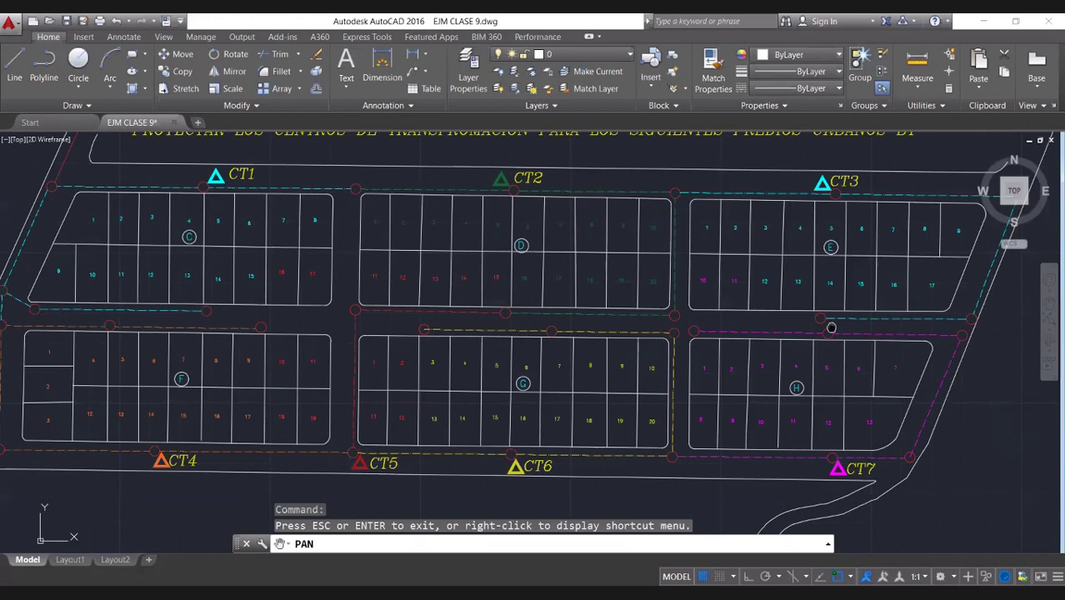
{"action": "left_click_drag", "start_coordinate": [831, 328], "coordinate": [844, 340]}
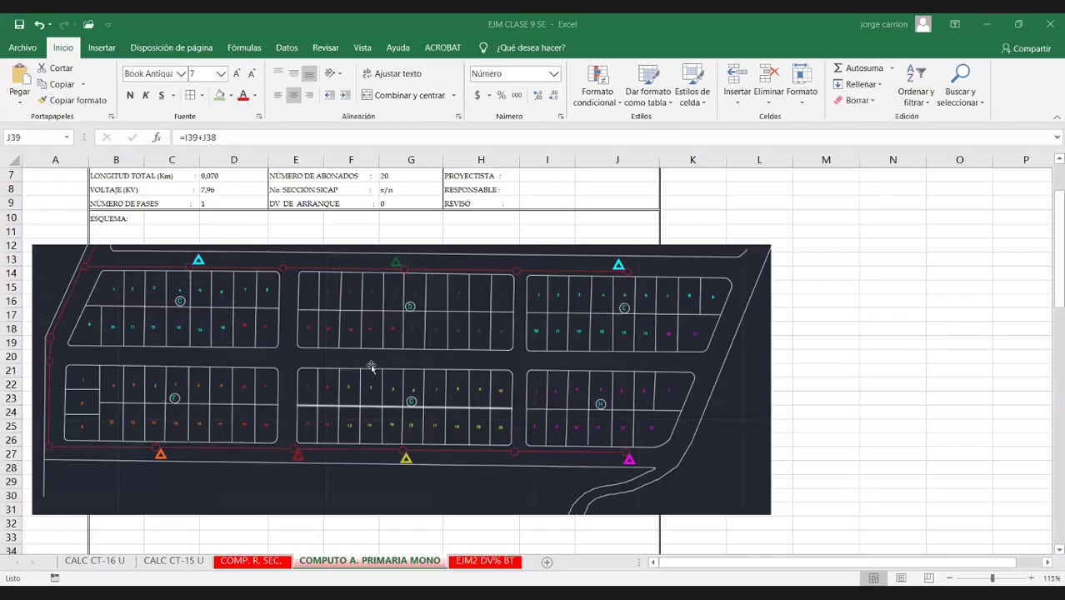
Step: Switch to the Excel workbook EJM CLASE 9 SE, view the EJM2 DV% BT sheet and open the COMP. R. SEC. sheet
{"action": "left_click", "coordinate": [484, 560]}
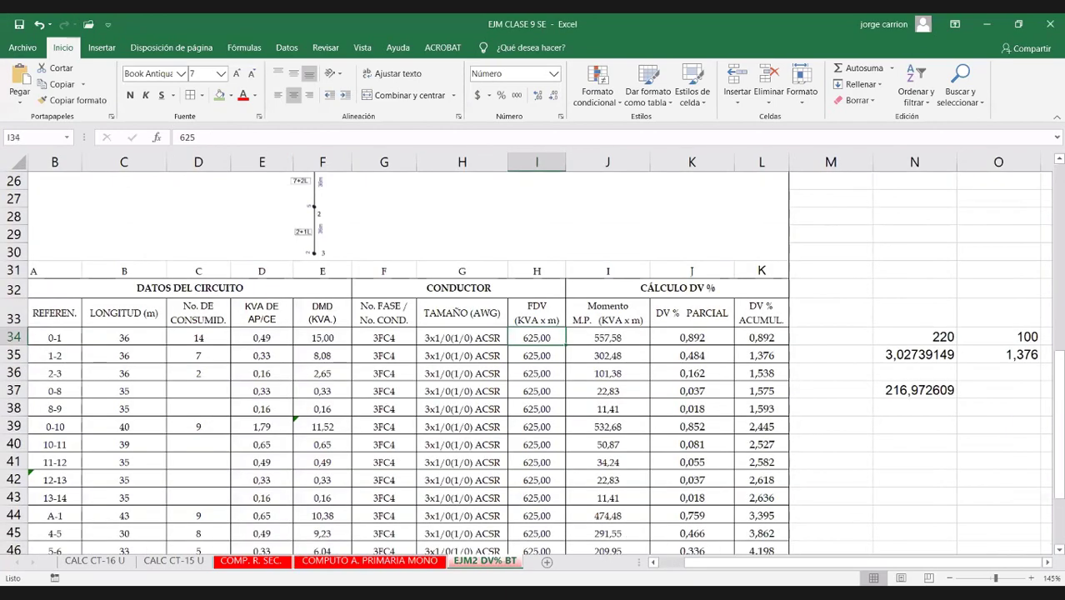
{"action": "key", "text": "ctrl+Page_Up"}
{"action": "key", "text": "ctrl+Page_Up"}
{"action": "scroll", "coordinate": [534, 359], "scroll_direction": "up", "scroll_amount": 1}
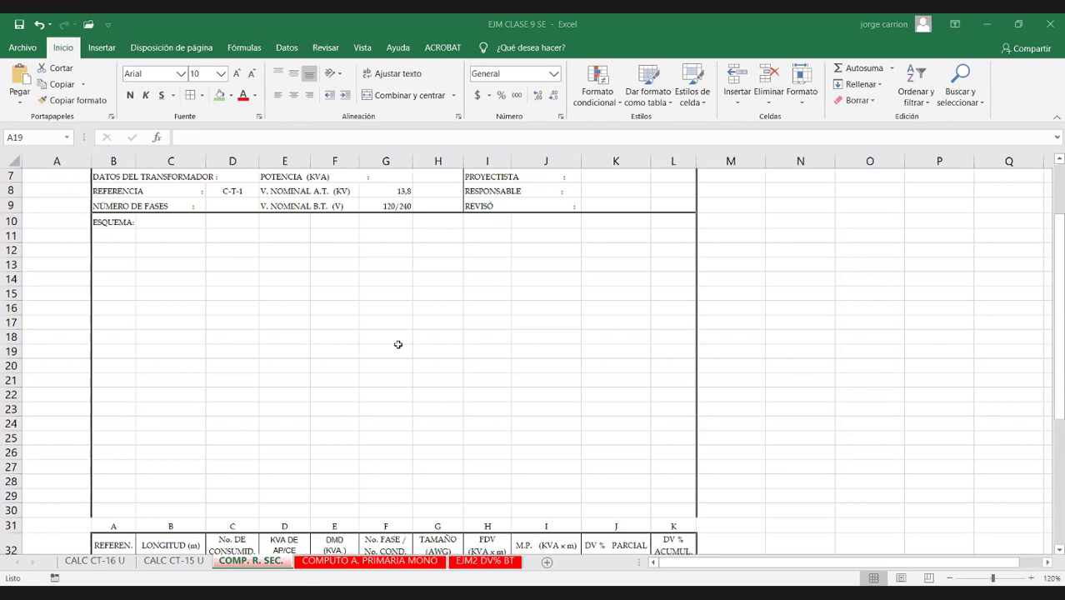
Step: Paste the coloured BT plan picture and fit it under the ESQUEMA heading, above the calculation table
{"action": "left_click", "coordinate": [442, 341]}
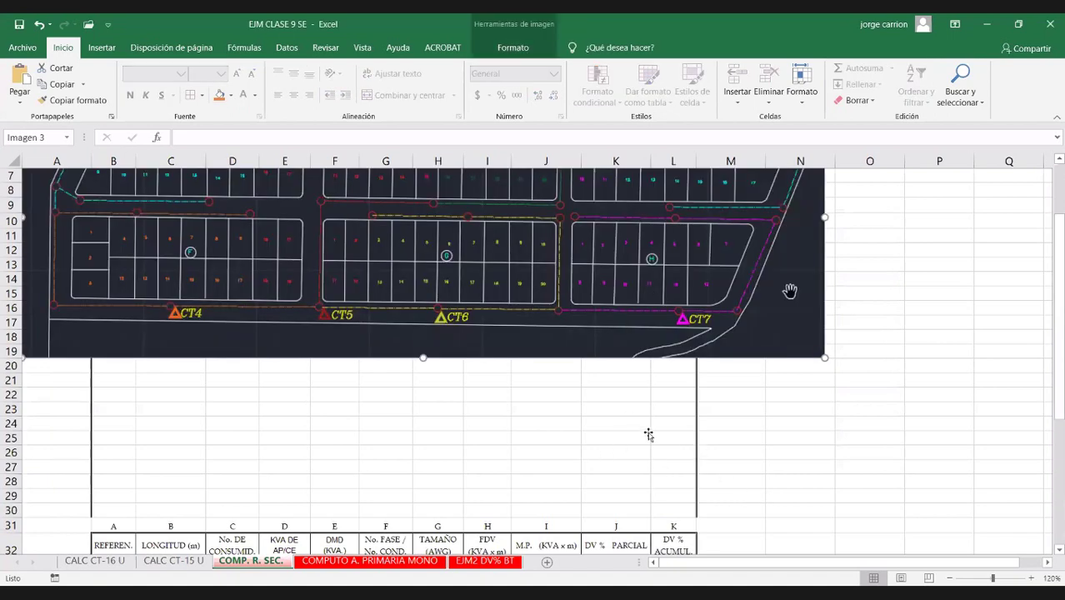
{"action": "left_click_drag", "start_coordinate": [748, 279], "coordinate": [755, 432]}
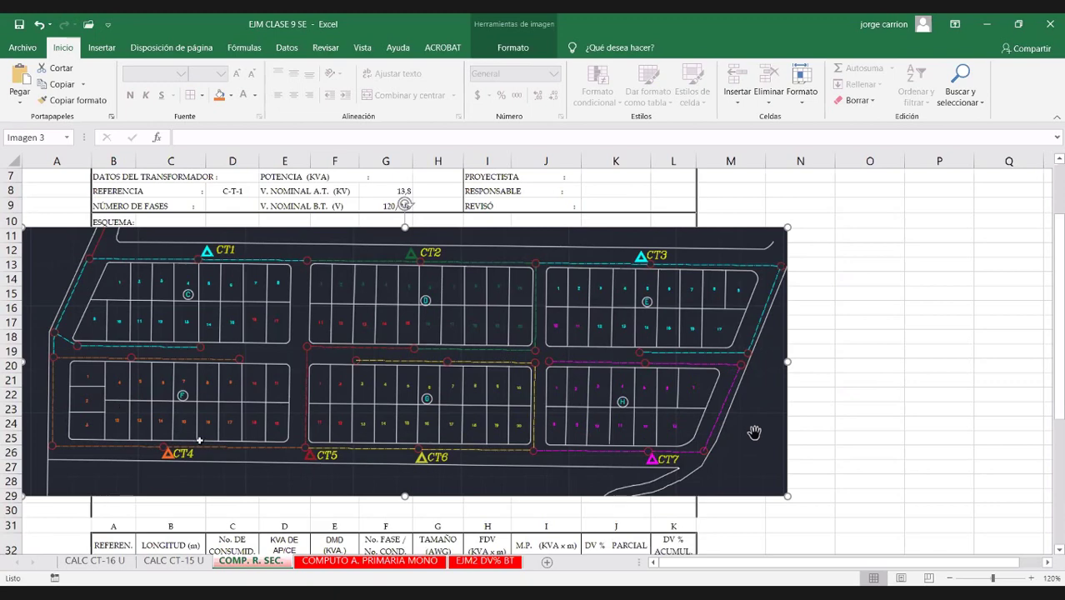
{"action": "scroll", "coordinate": [457, 414], "scroll_direction": "down", "scroll_amount": 1}
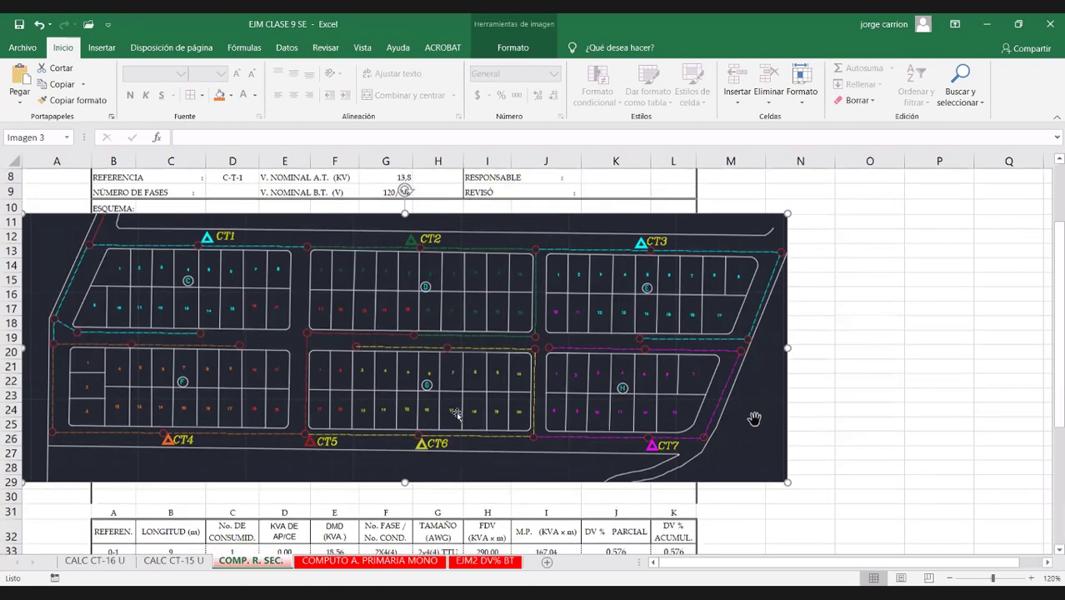
{"action": "scroll", "coordinate": [456, 414], "scroll_direction": "down", "scroll_amount": 2}
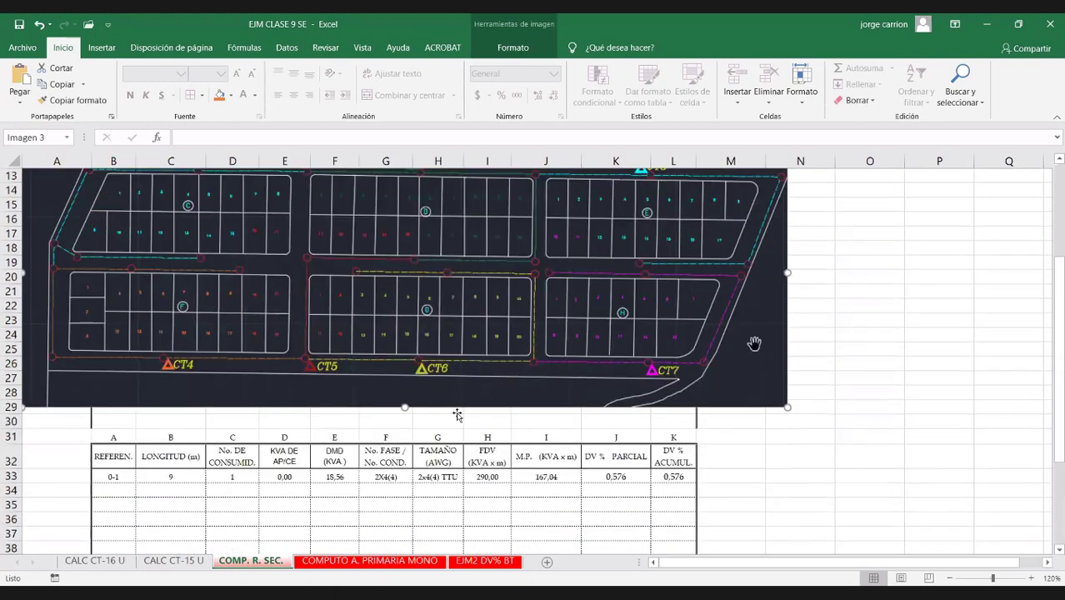
{"action": "scroll", "coordinate": [457, 415], "scroll_direction": "up", "scroll_amount": 2}
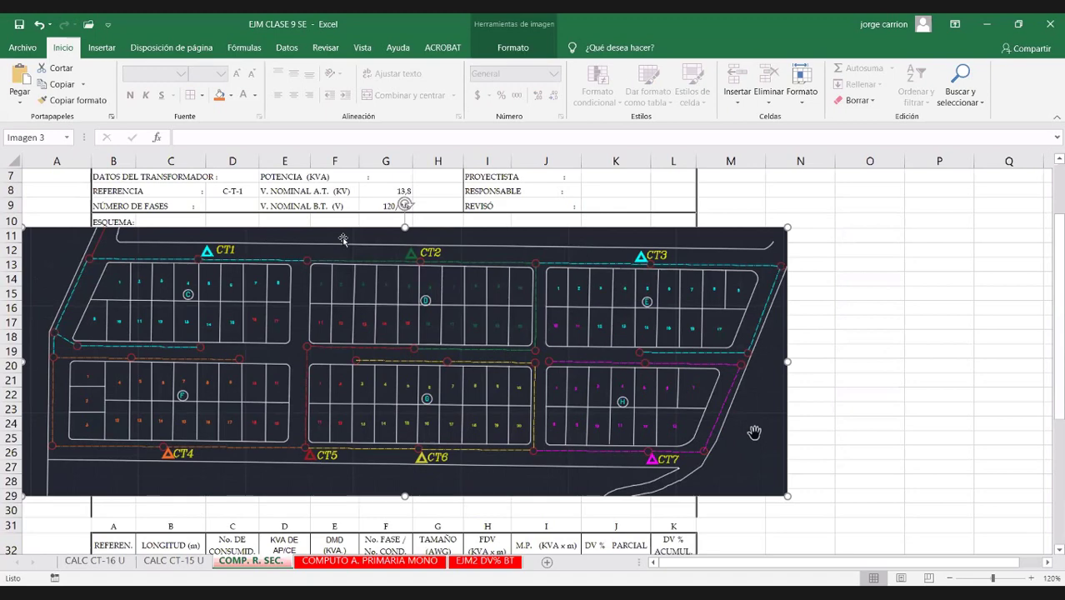
Step: Set the reference in the first row of the calculation table to P0-P1
{"action": "scroll", "coordinate": [329, 396], "scroll_direction": "down", "scroll_amount": 1}
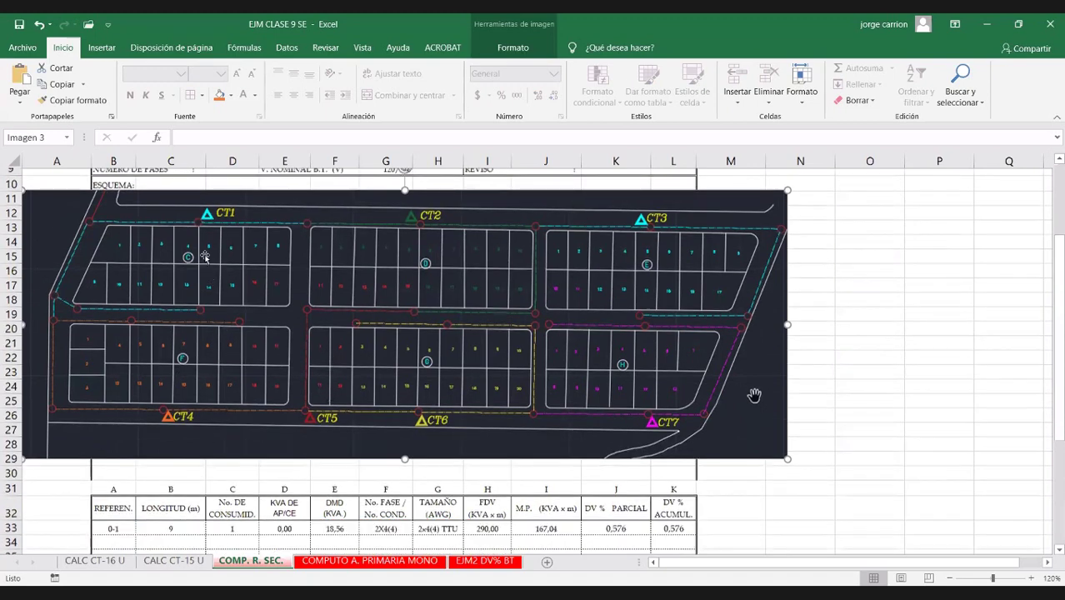
{"action": "scroll", "coordinate": [202, 260], "scroll_direction": "down", "scroll_amount": 3}
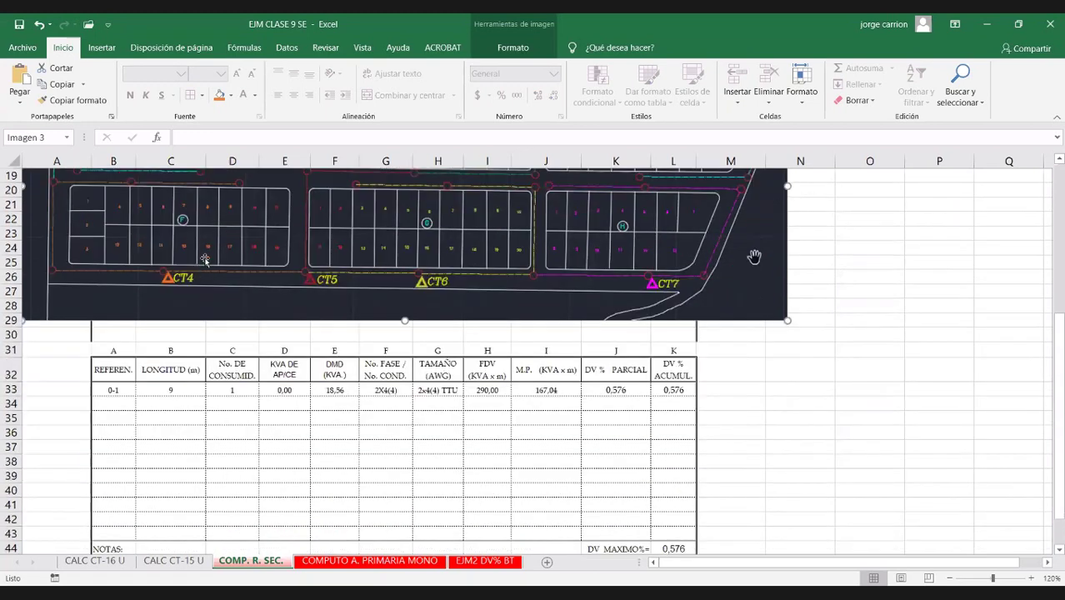
{"action": "scroll", "coordinate": [205, 260], "scroll_direction": "up", "scroll_amount": 4}
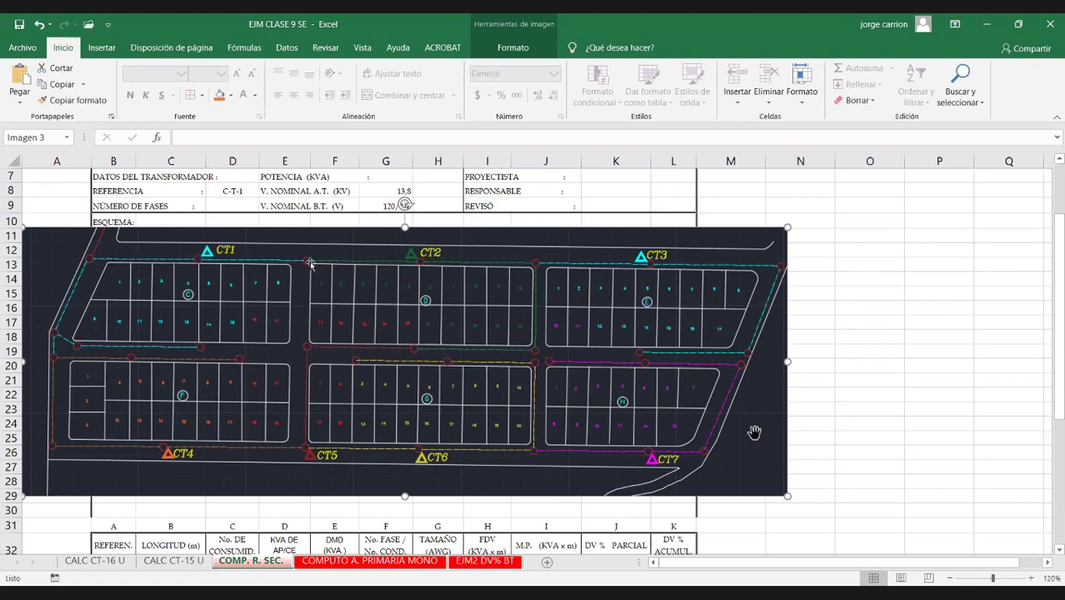
{"action": "scroll", "coordinate": [108, 528], "scroll_direction": "down", "scroll_amount": 1}
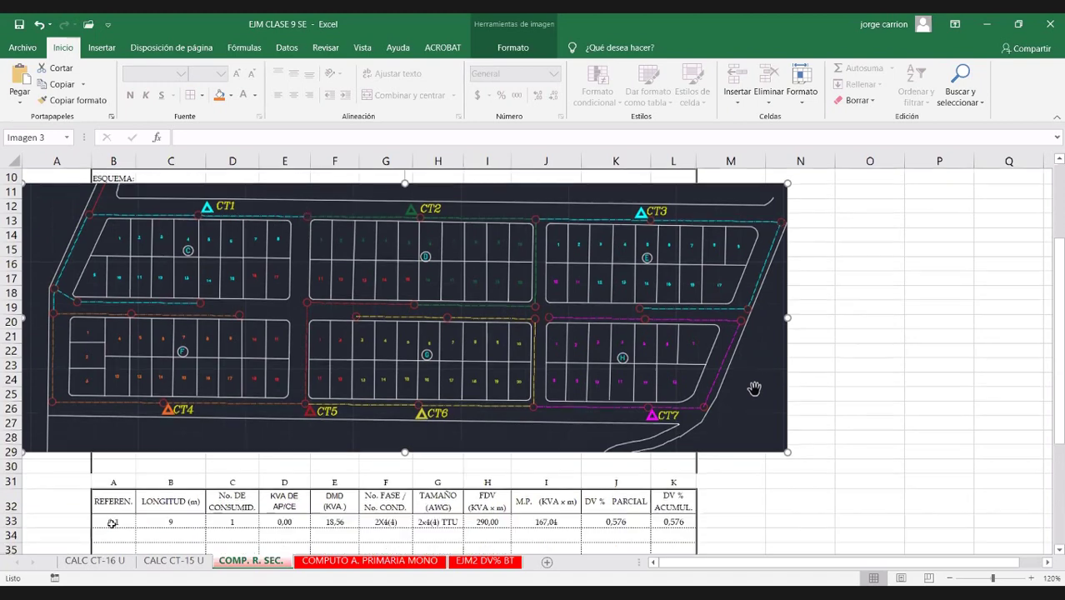
{"action": "double_click", "coordinate": [113, 521]}
{"action": "left_click_drag", "start_coordinate": [117, 521], "coordinate": [105, 517]}
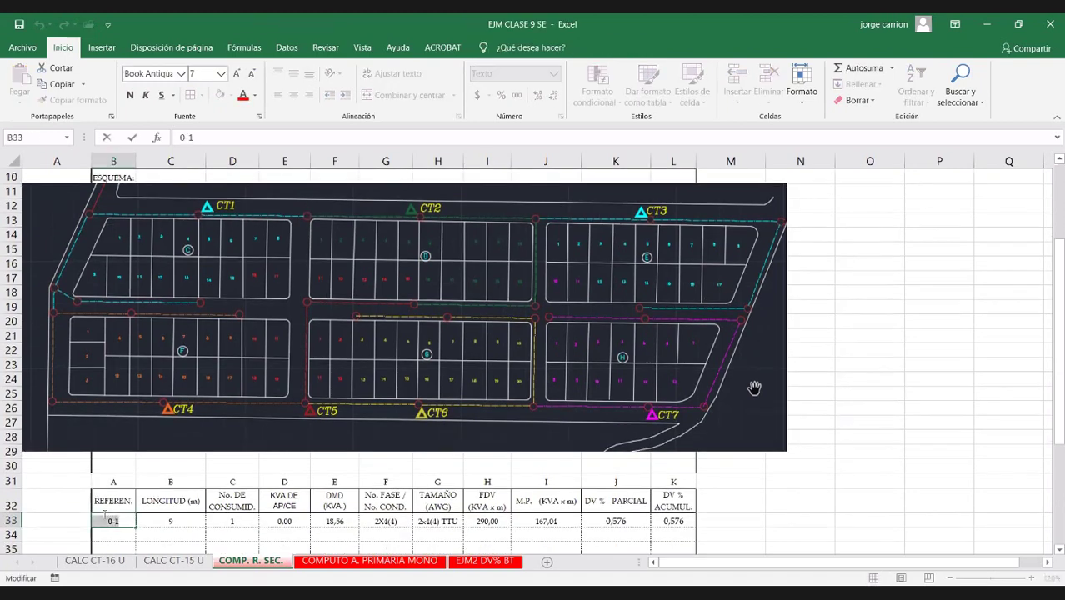
{"action": "type", "text": "P0-P1"}
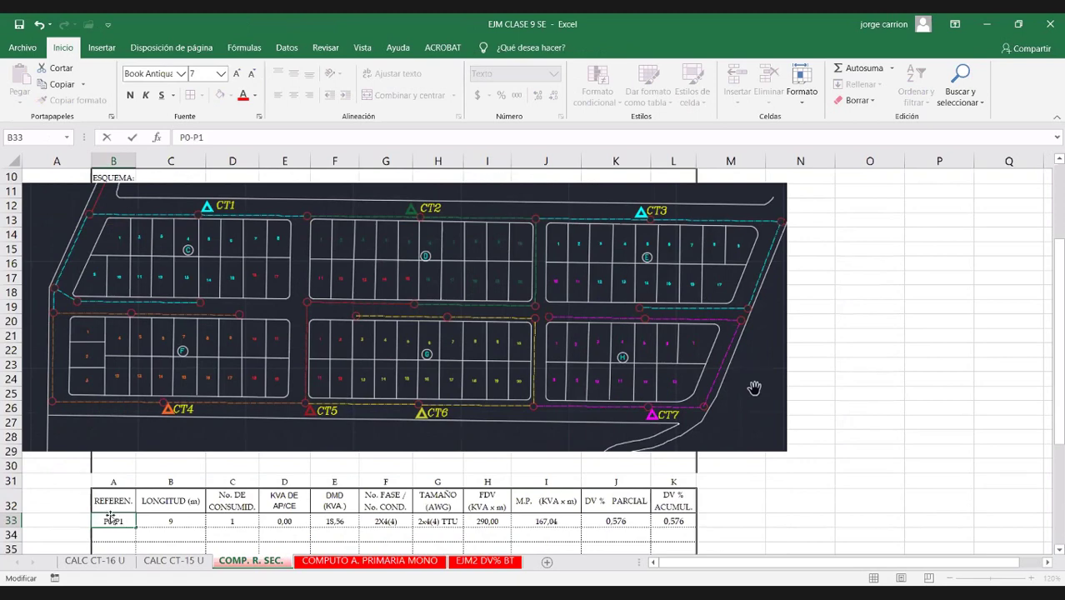
Step: Enter a length of 55 m and 4 consumers for section P0-P1
{"action": "left_click", "coordinate": [163, 527]}
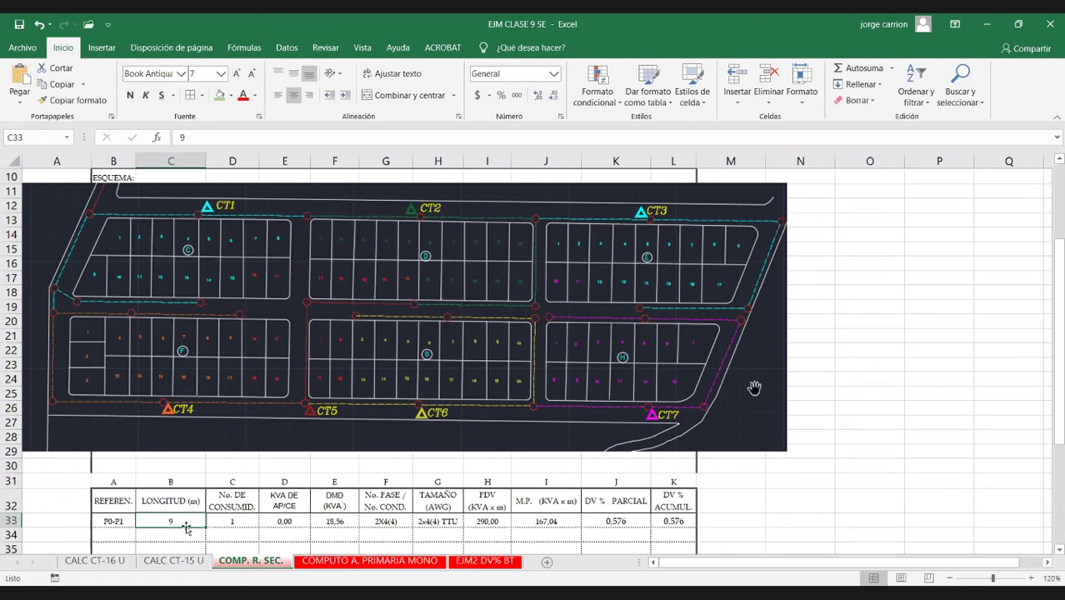
{"action": "type", "text": "55"}
{"action": "left_click", "coordinate": [228, 521]}
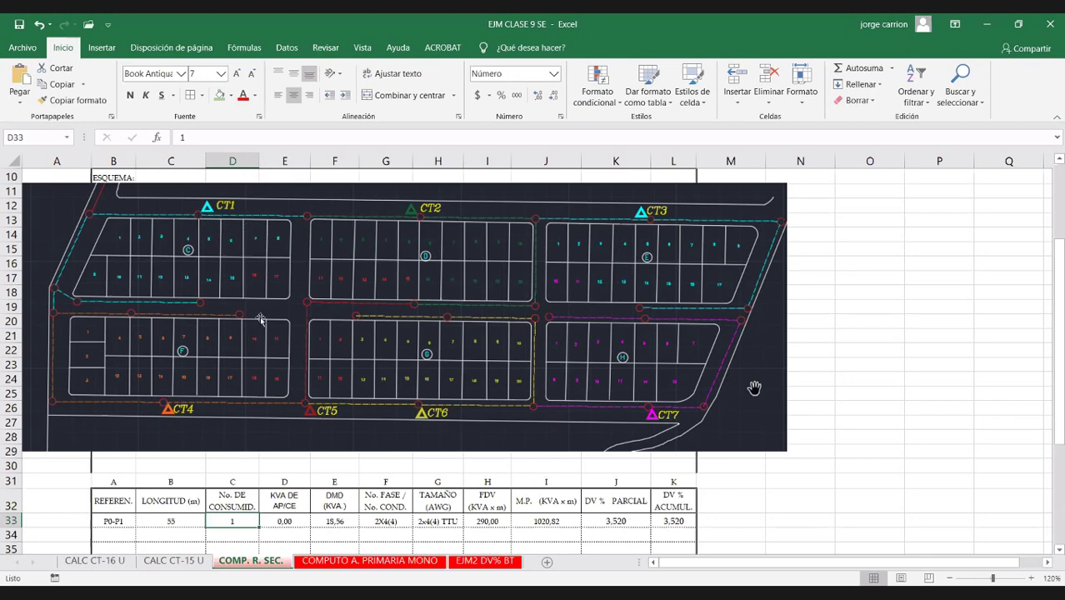
{"action": "type", "text": "4"}
{"action": "left_click", "coordinate": [272, 525]}
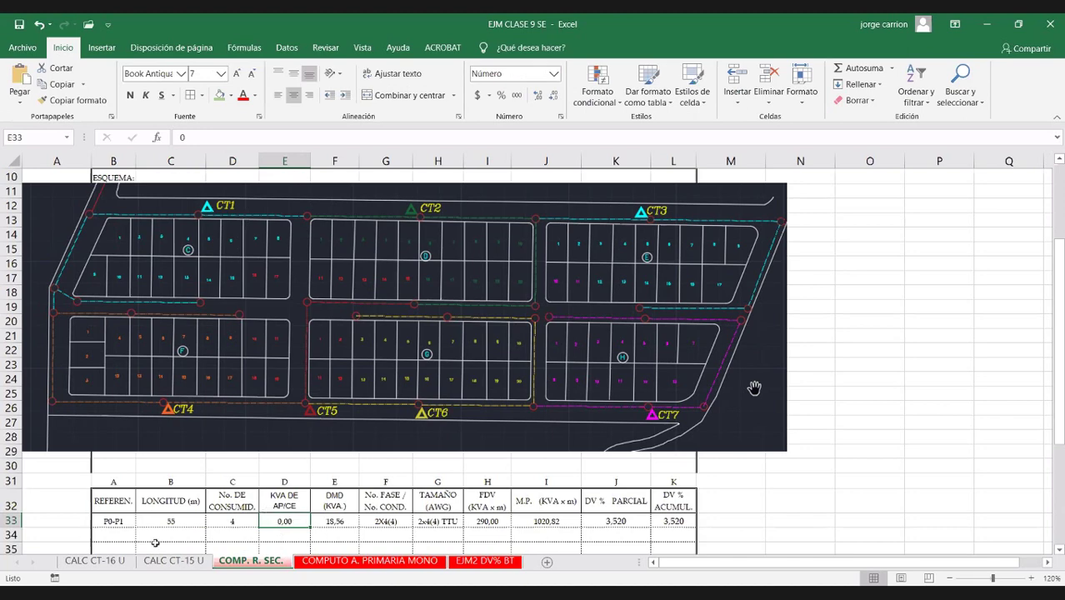
Step: Replace the DMD value of section P0-P1 with 8,25 KVA
{"action": "double_click", "coordinate": [346, 521]}
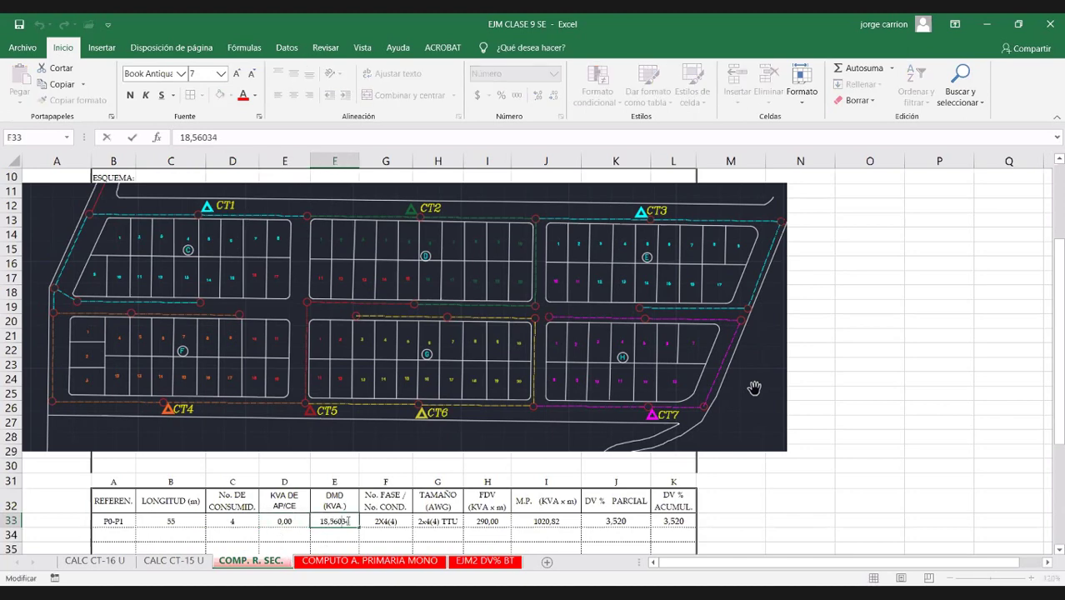
{"action": "left_click", "coordinate": [350, 468]}
{"action": "left_click", "coordinate": [339, 523]}
{"action": "key", "text": "Delete"}
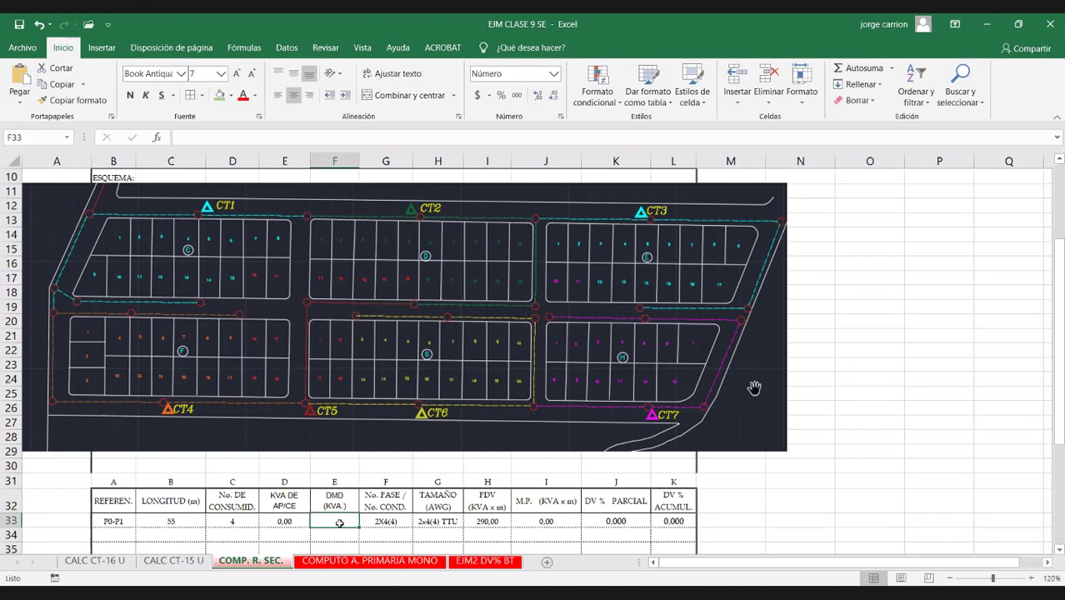
{"action": "type", "text": "8,25"}
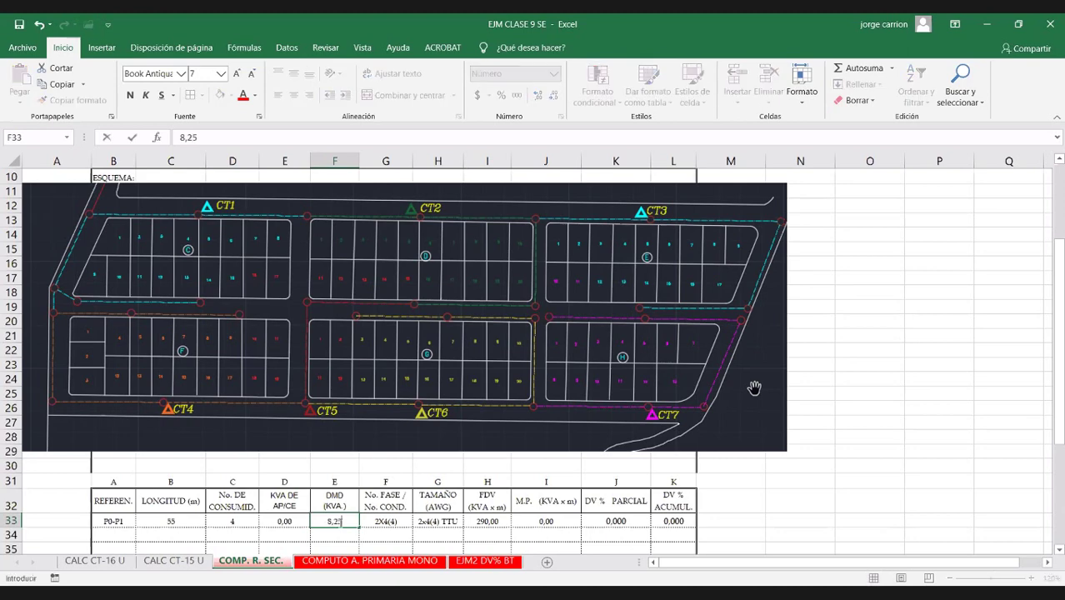
Step: Set the number of phases and conductors of section P0-P1 to 2F3C
{"action": "left_click", "coordinate": [415, 521]}
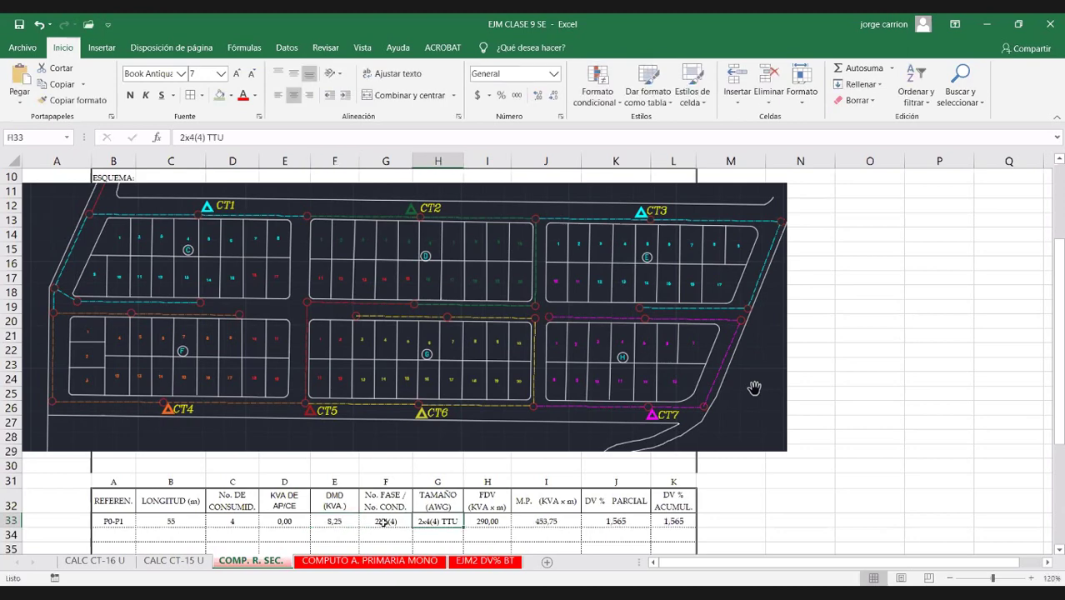
{"action": "left_click", "coordinate": [385, 522]}
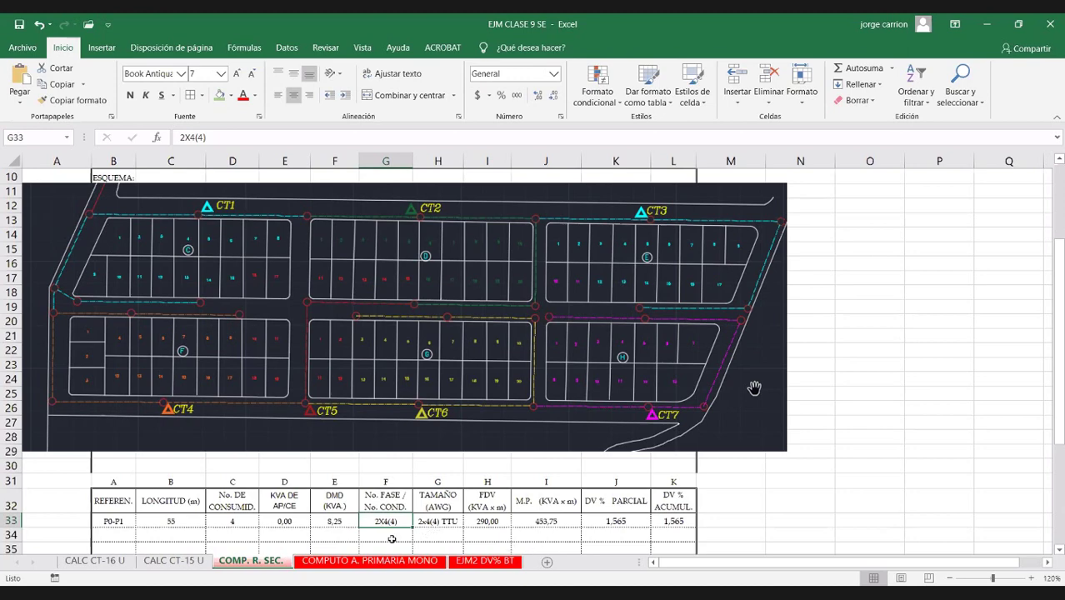
{"action": "type", "text": "2F3C"}
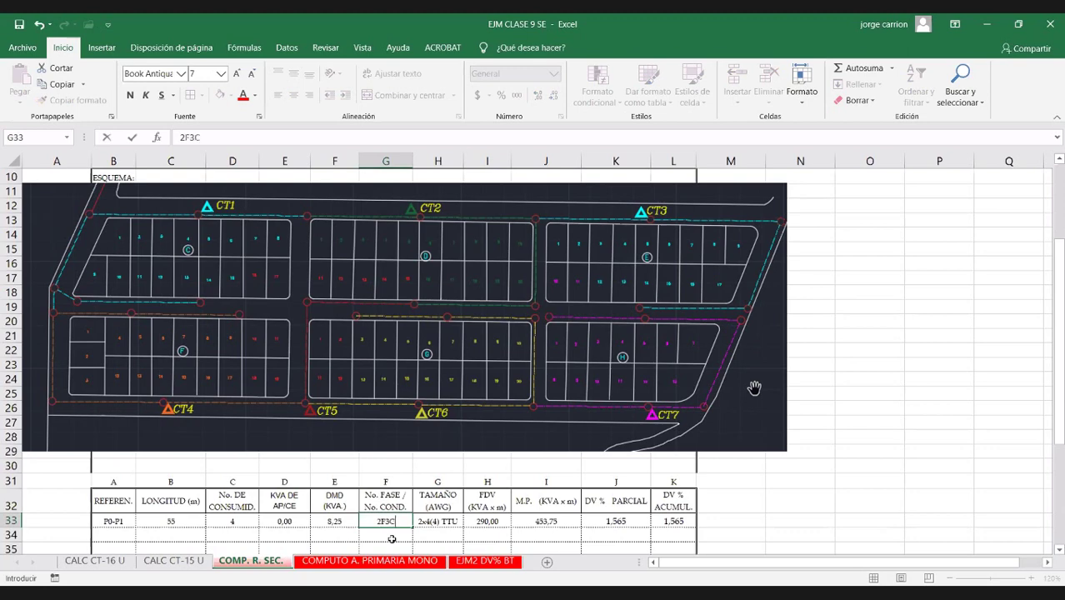
Step: Change the conductor size of section P0-P1 to 2x4(4) ACSR
{"action": "left_click", "coordinate": [446, 522]}
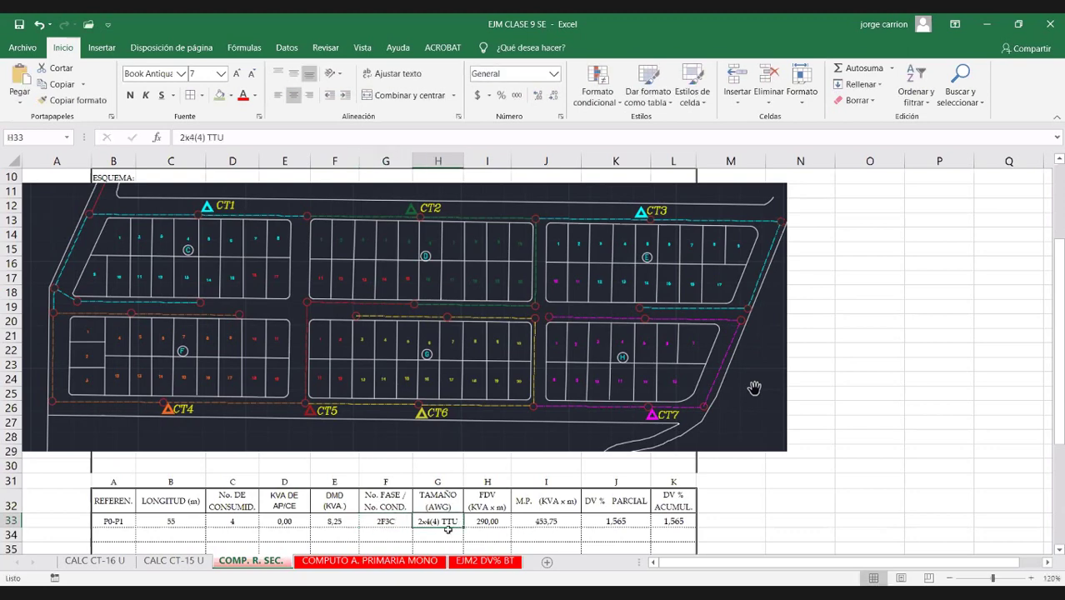
{"action": "double_click", "coordinate": [460, 522]}
{"action": "key", "text": "BackSpace"}
{"action": "key", "text": "BackSpace"}
{"action": "key", "text": "BackSpace"}
{"action": "type", "text": "ACSR"}
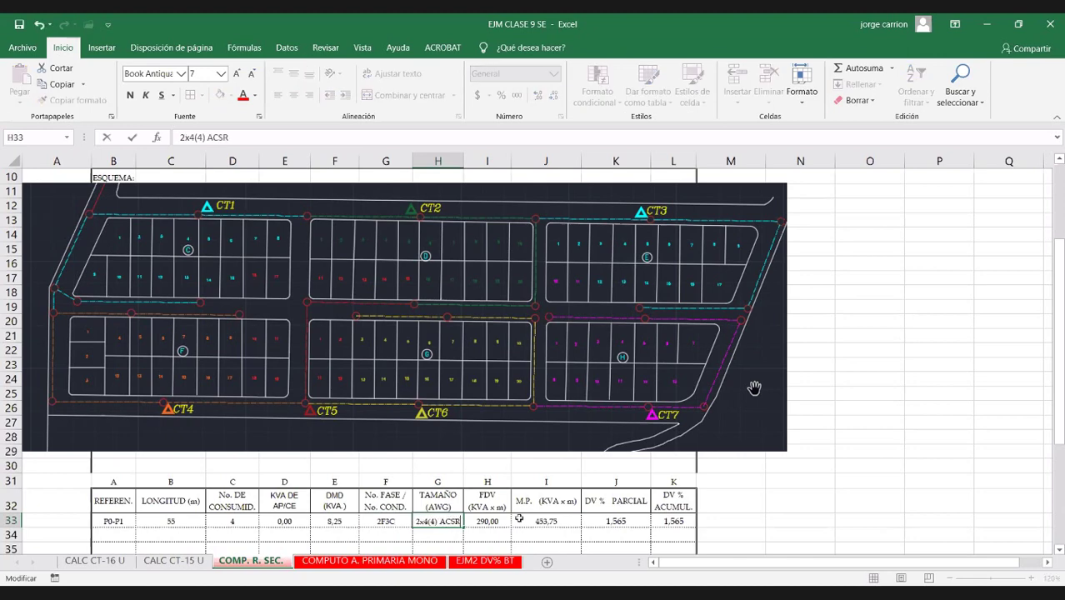
{"action": "left_click", "coordinate": [863, 524]}
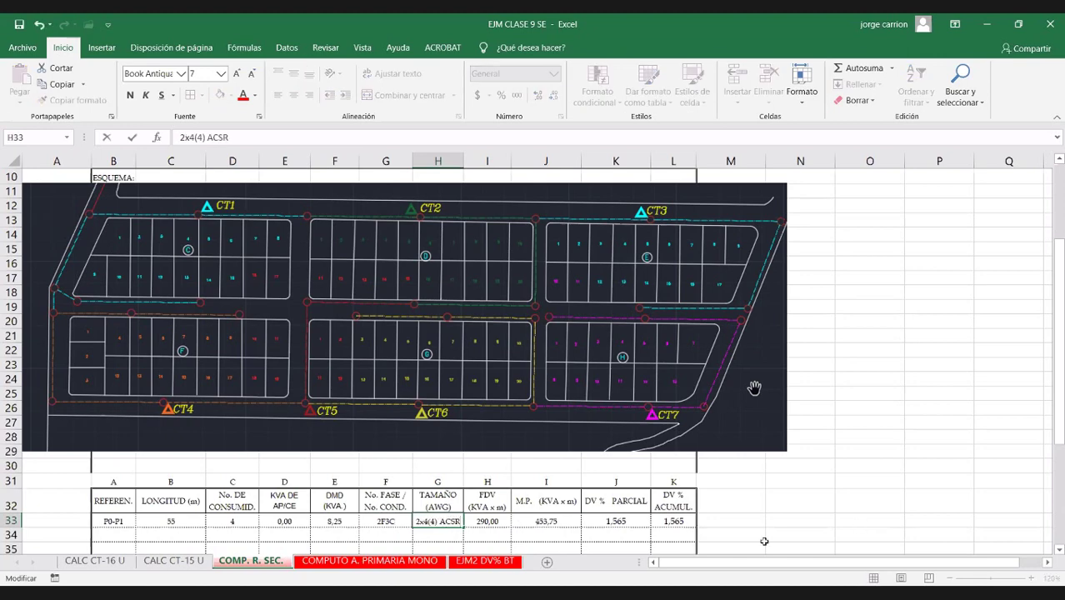
{"action": "left_click", "coordinate": [420, 524]}
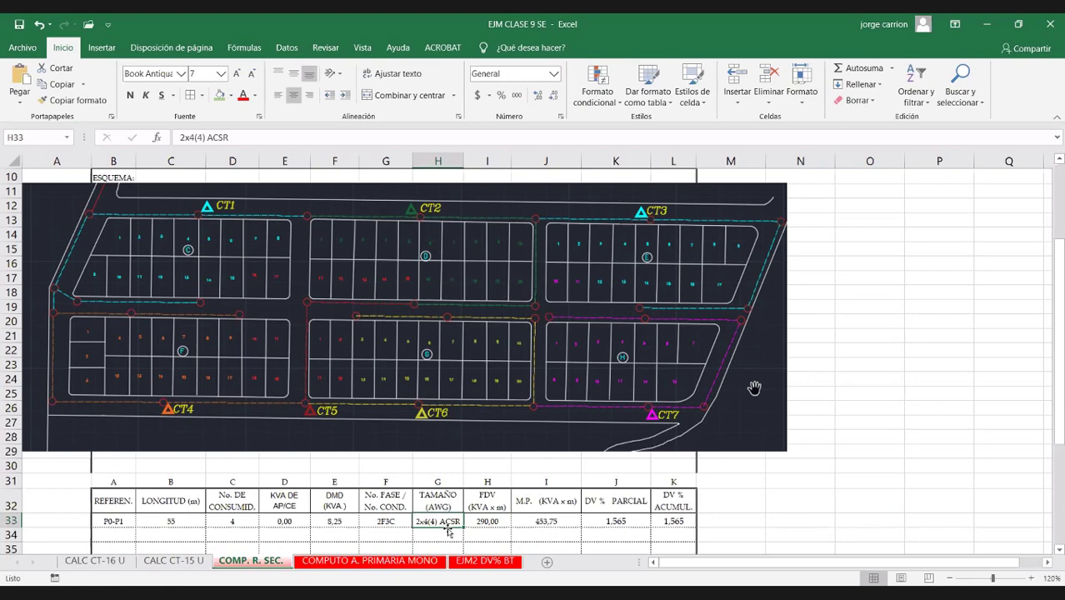
Step: Set the FDV of section P0-P1 to 199 KVA x m
{"action": "left_click", "coordinate": [494, 521]}
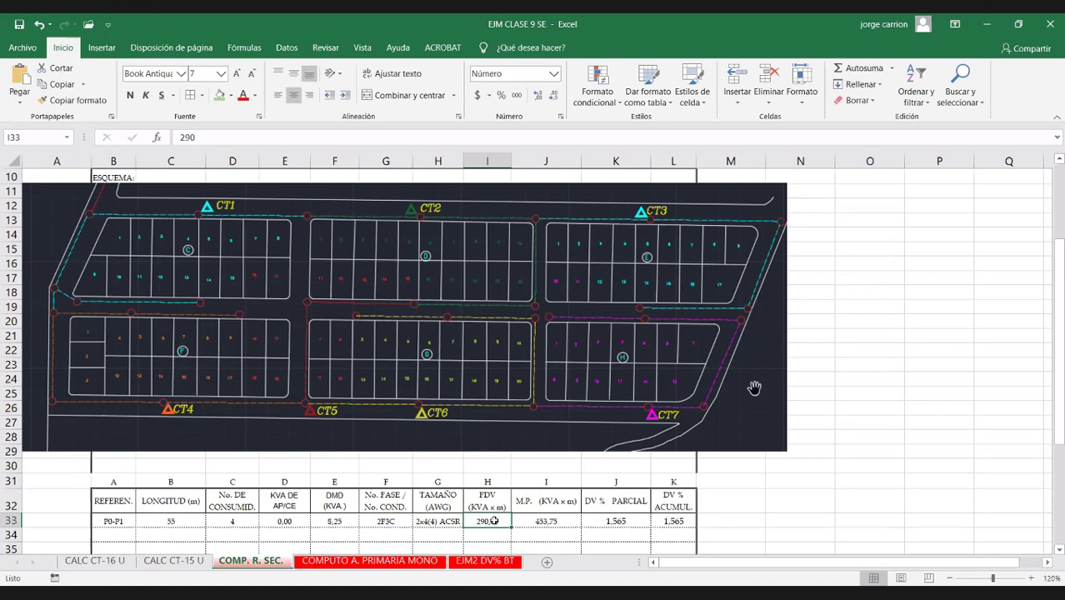
{"action": "type", "text": "199"}
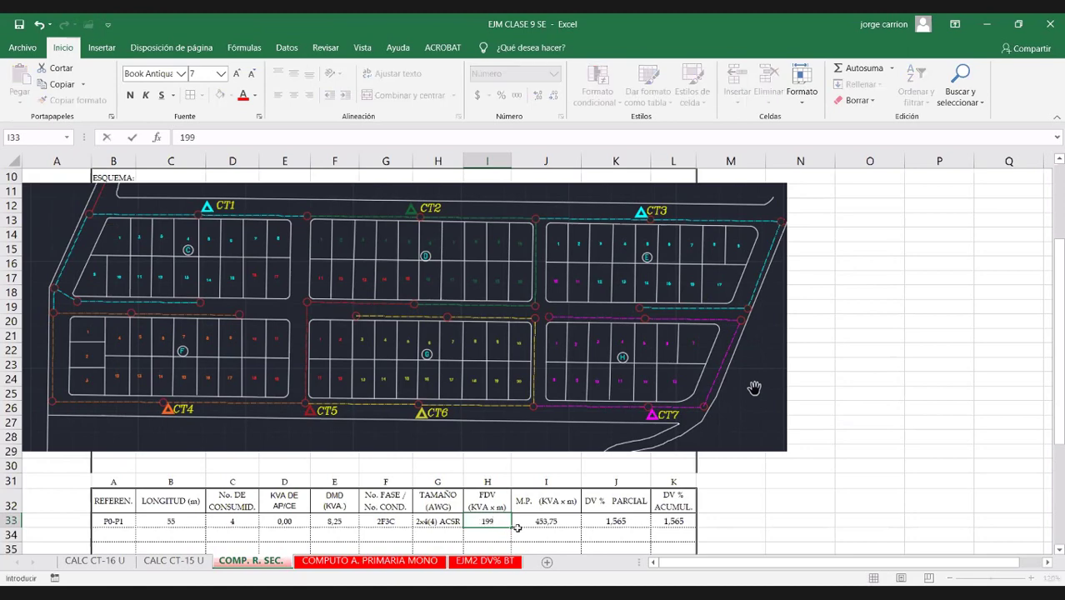
{"action": "left_click", "coordinate": [546, 521]}
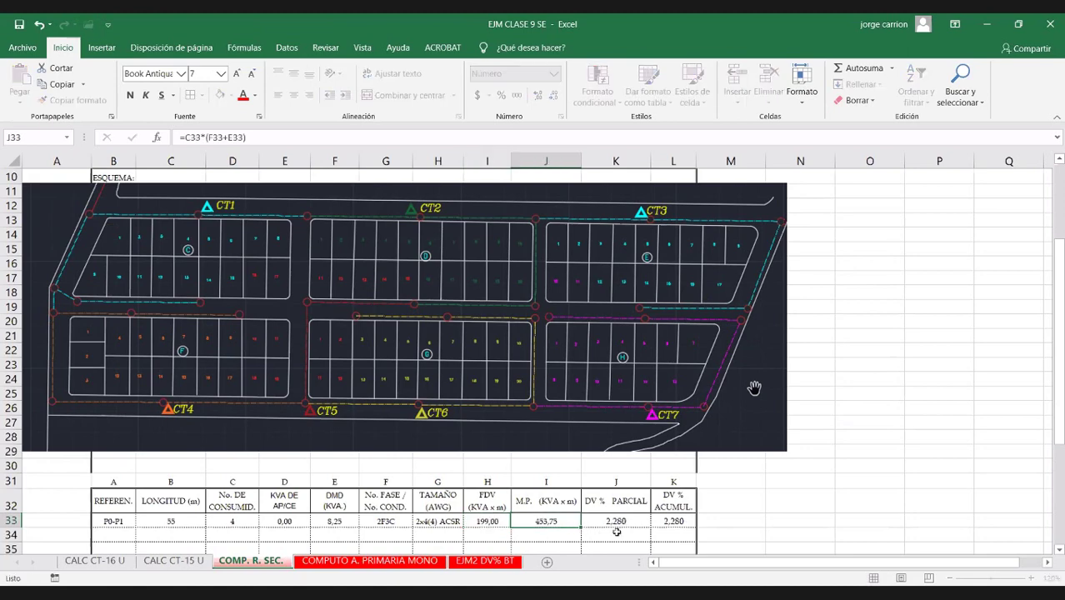
Step: Inspect the formulas behind the M.P. and DV % PARCIAL cells of section P0-P1
{"action": "double_click", "coordinate": [548, 521]}
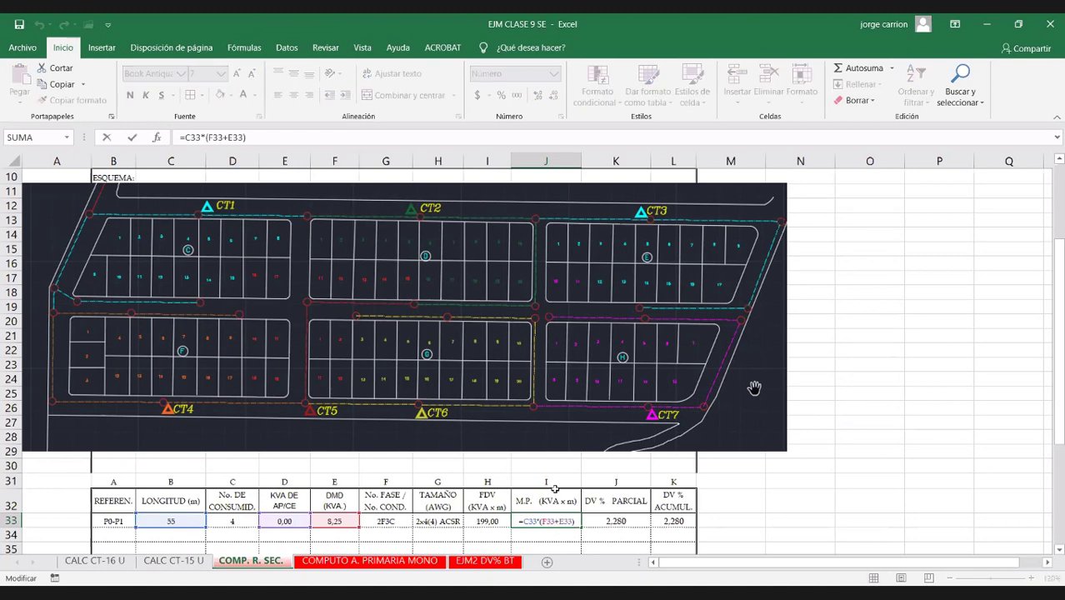
{"action": "scroll", "coordinate": [555, 488], "scroll_direction": "down", "scroll_amount": 1}
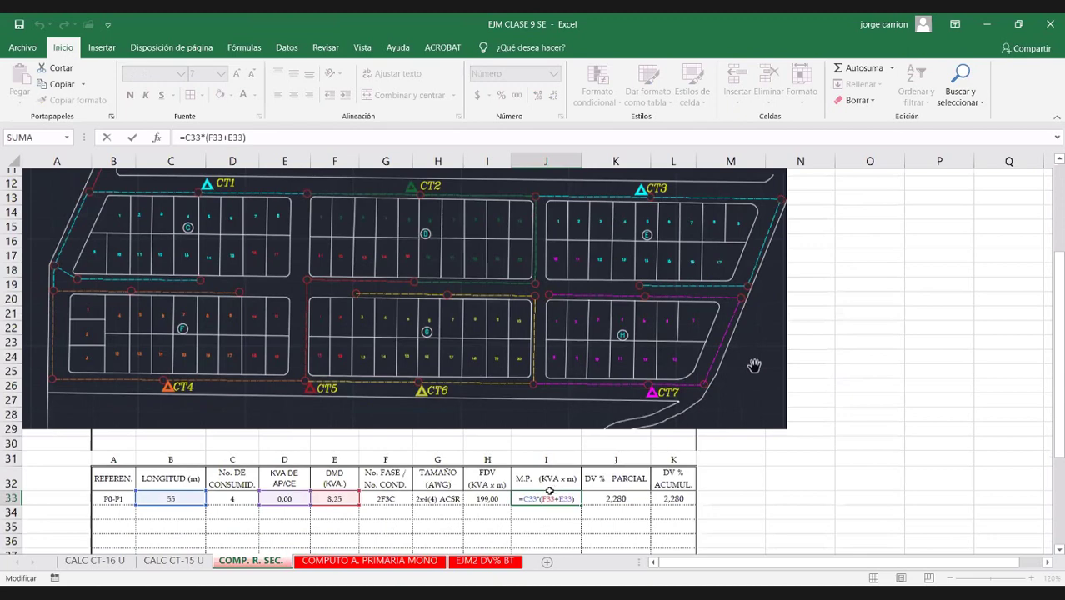
{"action": "scroll", "coordinate": [546, 490], "scroll_direction": "down", "scroll_amount": 1}
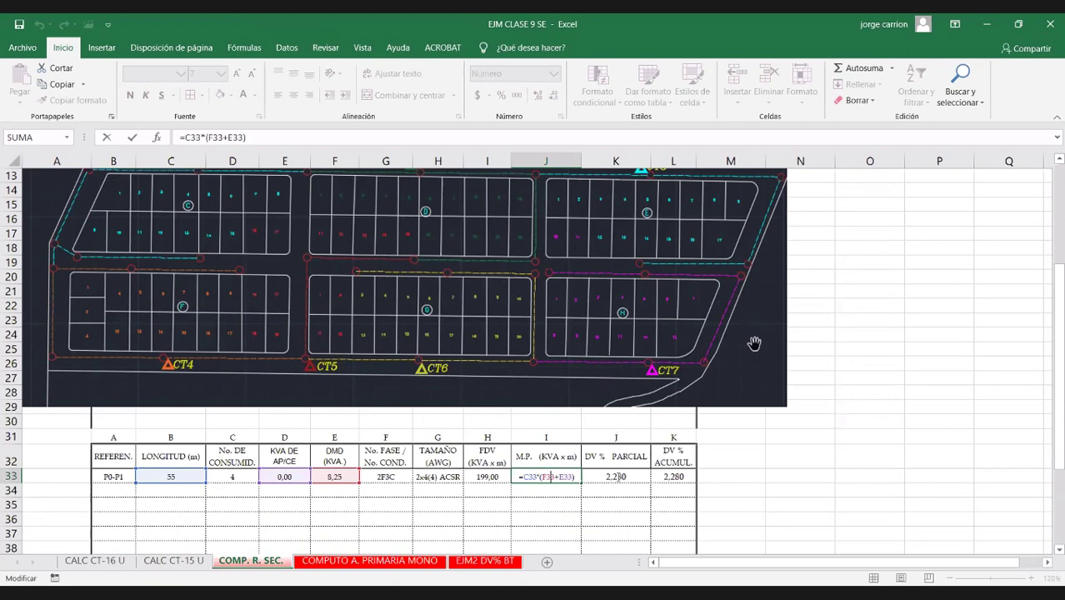
{"action": "left_click", "coordinate": [617, 477]}
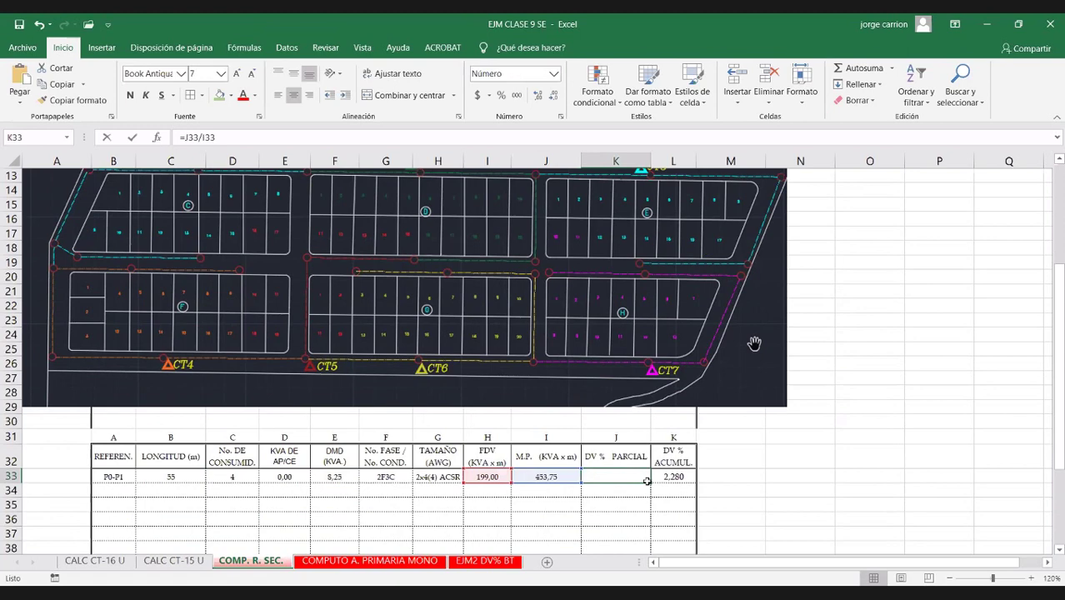
Step: Review the DV % PARCIAL formula of the P0-P1 row, and examine the transformer layout in the network schematic
{"action": "key", "text": "F2"}
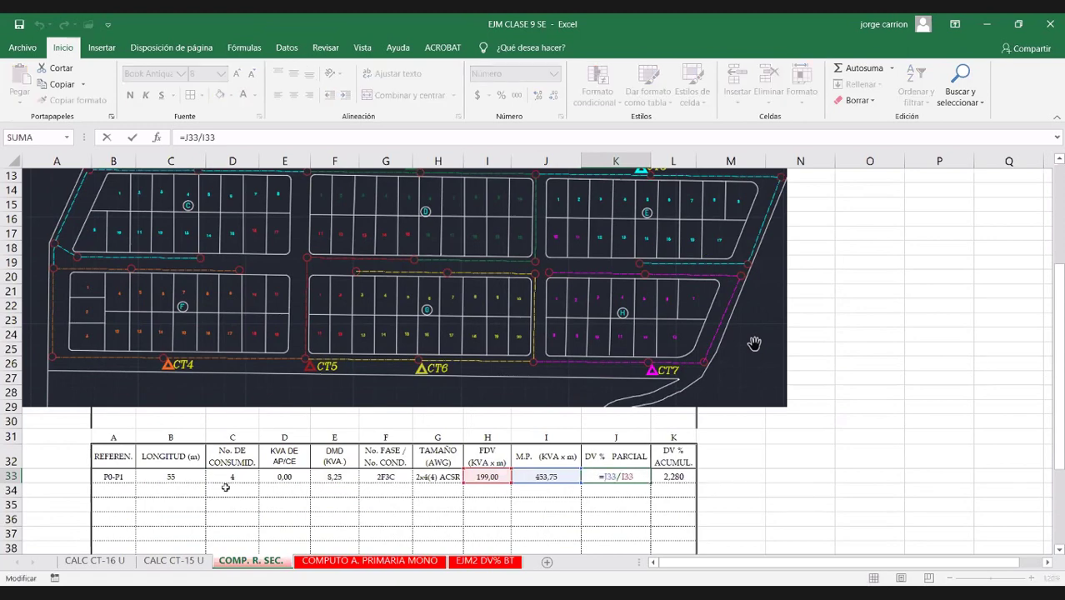
{"action": "left_click", "coordinate": [105, 492]}
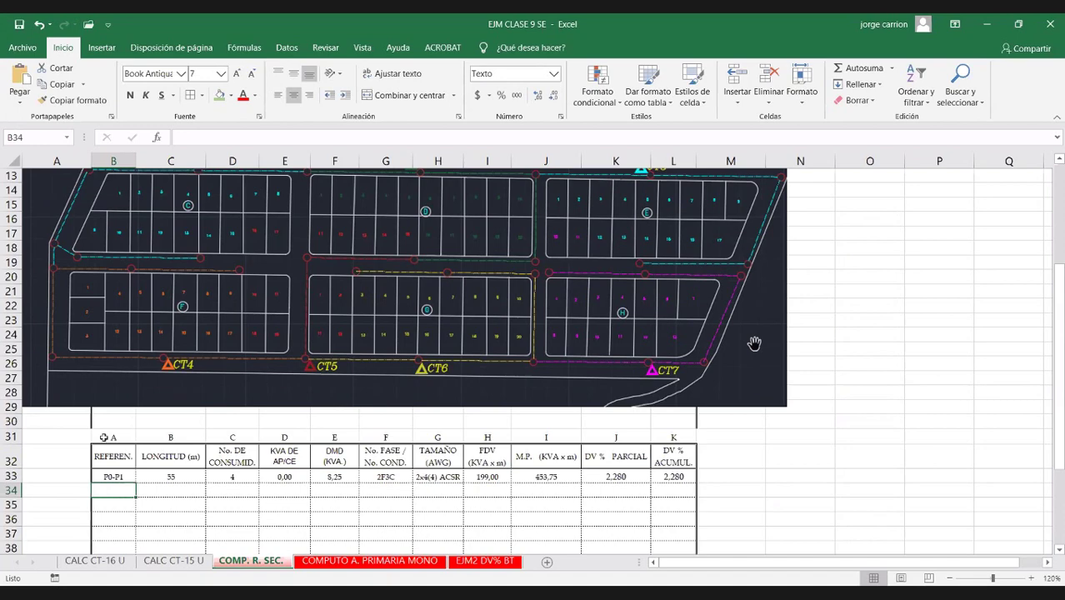
{"action": "scroll", "coordinate": [144, 279], "scroll_direction": "up", "scroll_amount": 2}
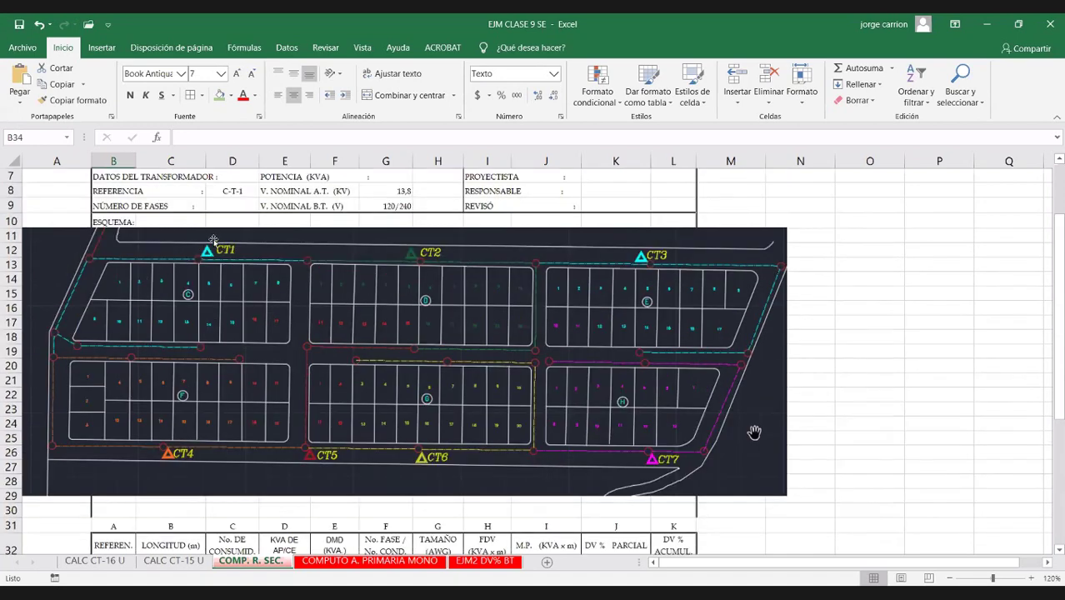
{"action": "scroll", "coordinate": [214, 240], "scroll_direction": "up", "scroll_amount": 1, "text": "ctrl"}
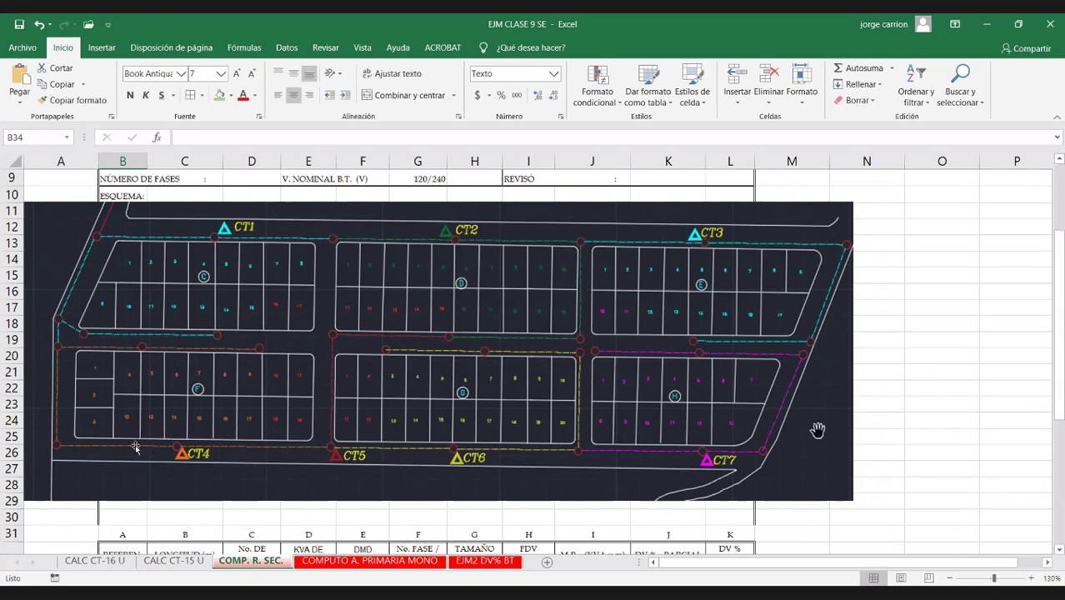
{"action": "scroll", "coordinate": [135, 448], "scroll_direction": "down", "scroll_amount": 3}
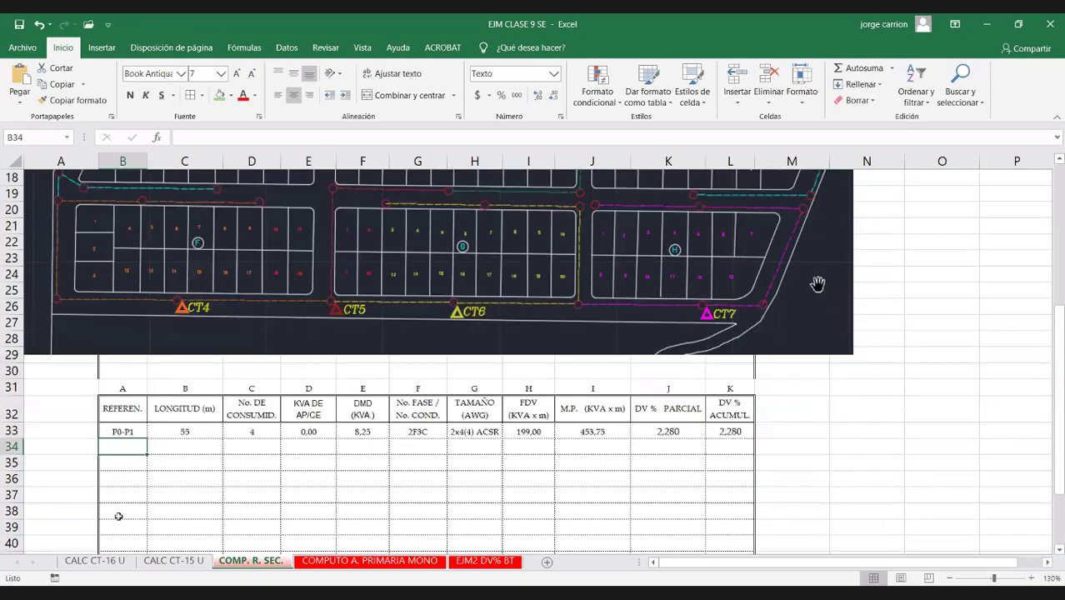
{"action": "scroll", "coordinate": [121, 514], "scroll_direction": "up", "scroll_amount": 3}
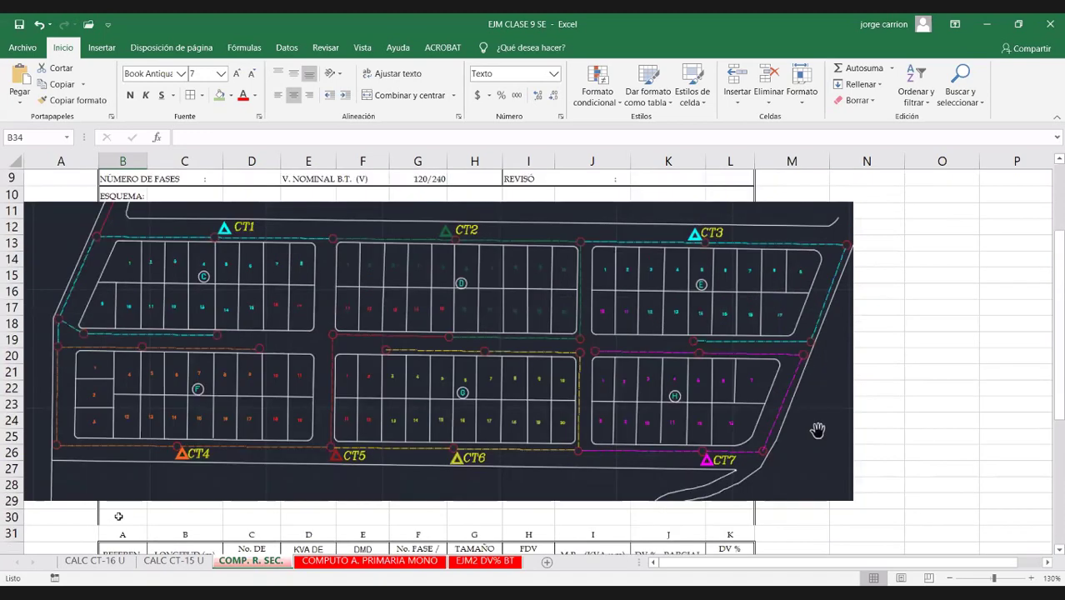
{"action": "type", "text": "P0-P1"}
{"action": "scroll", "coordinate": [199, 289], "scroll_direction": "up", "scroll_amount": 2}
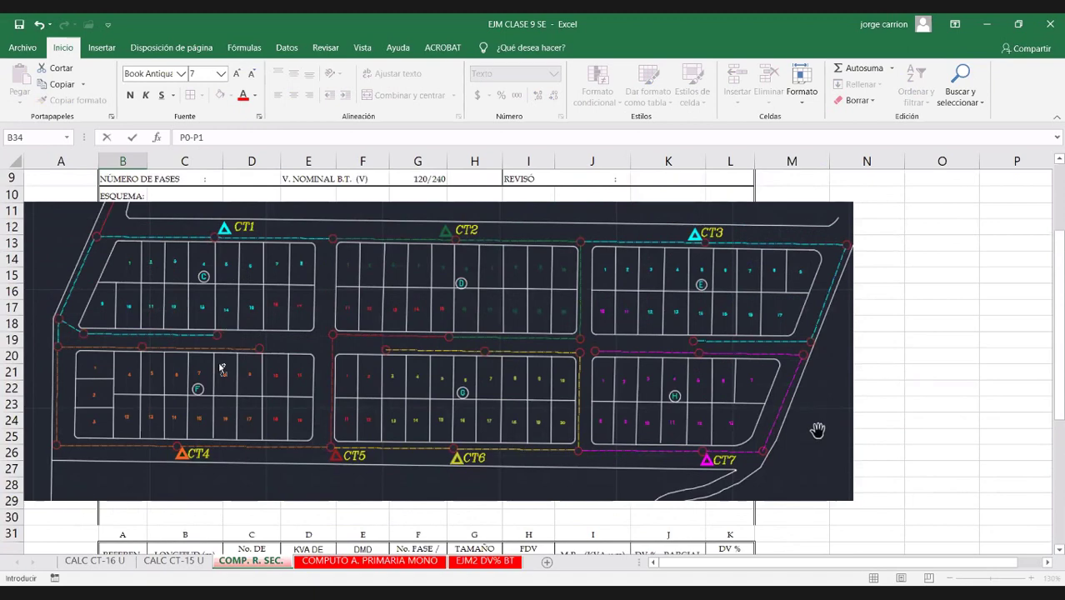
{"action": "scroll", "coordinate": [208, 215], "scroll_direction": "up", "scroll_amount": 1}
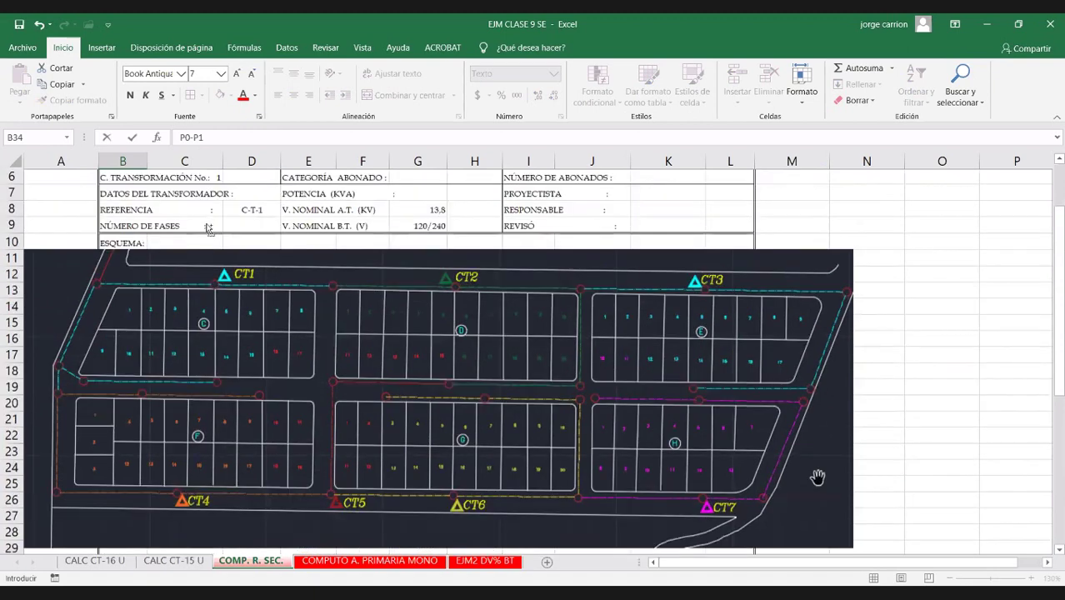
{"action": "key", "text": "Escape"}
Step: Draw red service lines on the schematic from CT1's pole and the next pole to the nearby lots 3 to 8 of block C
{"action": "scroll", "coordinate": [208, 215], "scroll_direction": "down", "scroll_amount": 2}
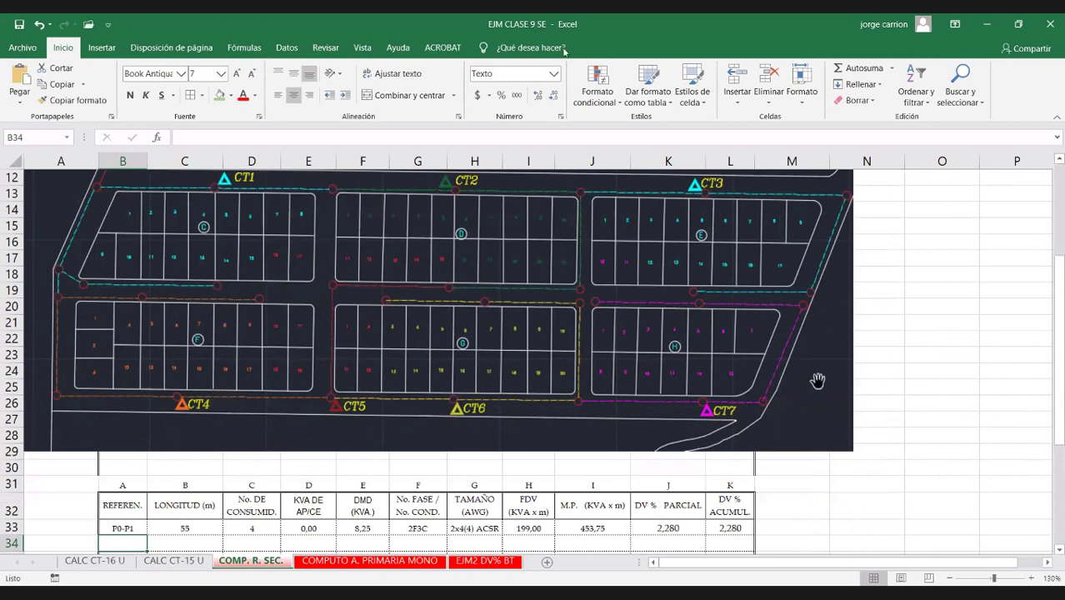
{"action": "scroll", "coordinate": [586, 78], "scroll_direction": "up", "scroll_amount": 2, "text": "ctrl"}
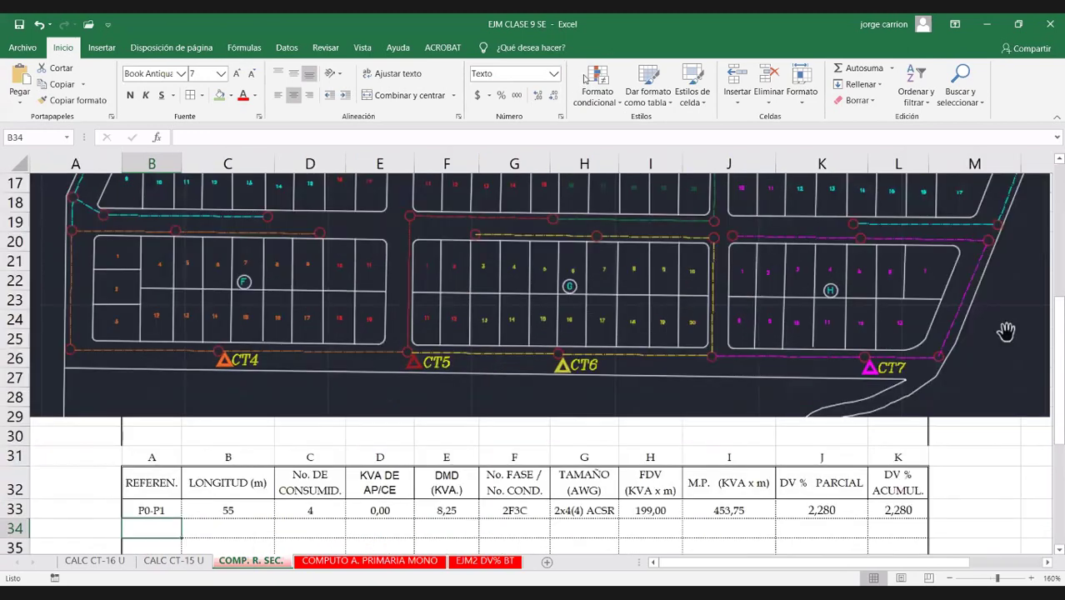
{"action": "scroll", "coordinate": [1006, 331], "scroll_direction": "up", "scroll_amount": 1}
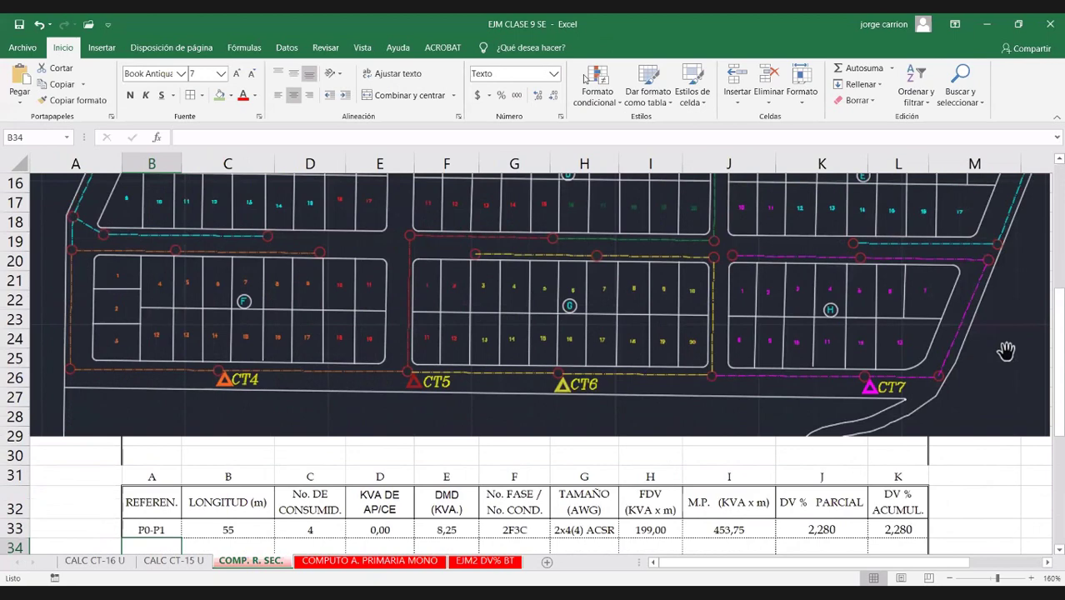
{"action": "scroll", "coordinate": [583, 77], "scroll_direction": "up", "scroll_amount": 2}
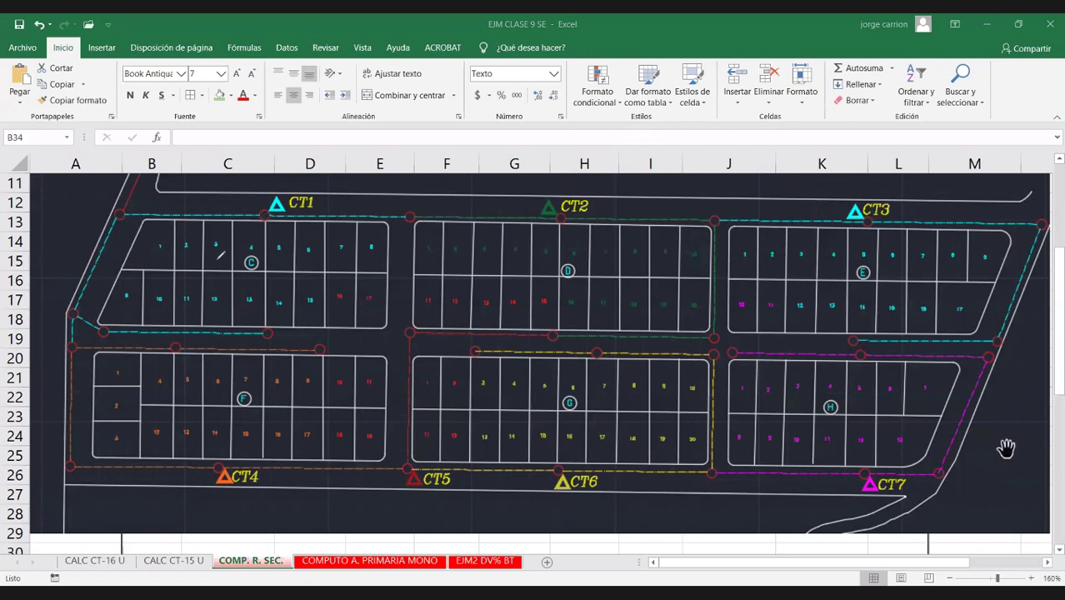
{"action": "left_click_drag", "start_coordinate": [266, 218], "coordinate": [316, 243]}
{"action": "left_click_drag", "start_coordinate": [407, 218], "coordinate": [333, 231]}
{"action": "left_click_drag", "start_coordinate": [408, 218], "coordinate": [364, 243]}
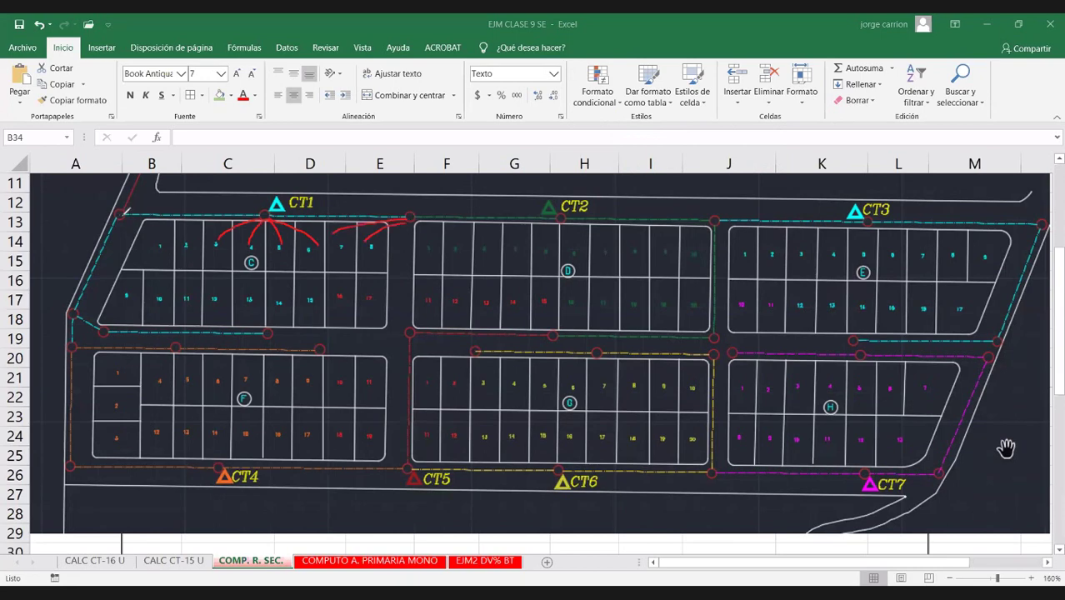
Step: Draw red service lines from block C's corner pole to lots 1 and 2, and from the poles below to lots 9 to 15
{"action": "left_click_drag", "start_coordinate": [124, 215], "coordinate": [197, 231]}
{"action": "left_click_drag", "start_coordinate": [131, 305], "coordinate": [114, 327]}
{"action": "left_click_drag", "start_coordinate": [177, 339], "coordinate": [158, 307]}
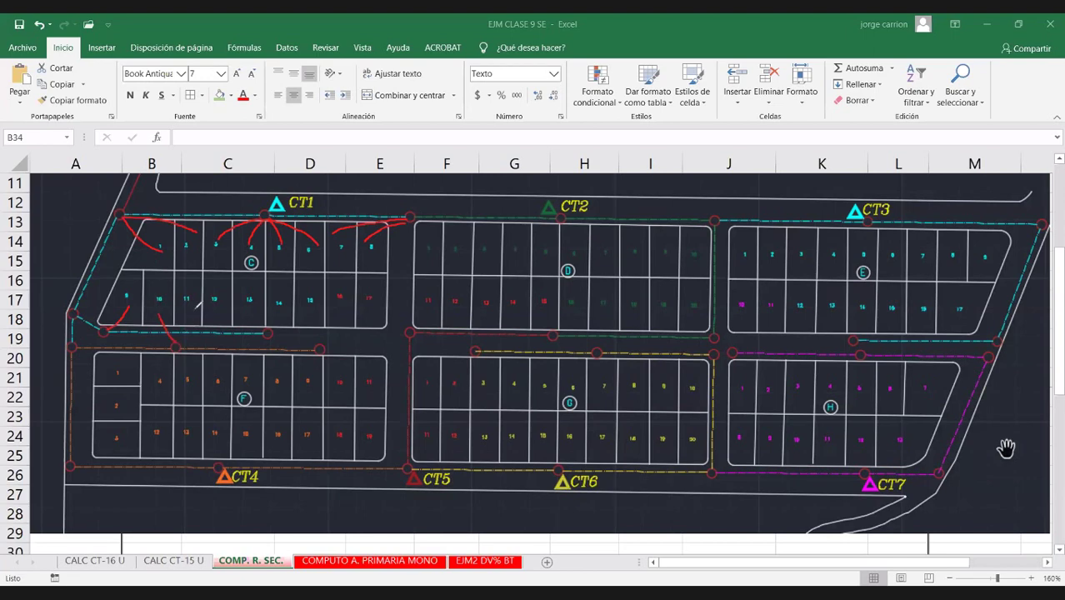
{"action": "mouse_move", "coordinate": [177, 340]}
{"action": "left_mouse_down"}
{"action": "mouse_move", "coordinate": [218, 311]}
{"action": "mouse_move", "coordinate": [275, 328]}
{"action": "mouse_move", "coordinate": [265, 329]}
{"action": "mouse_move", "coordinate": [253, 301]}
{"action": "mouse_move", "coordinate": [275, 322]}
{"action": "mouse_move", "coordinate": [288, 312]}
{"action": "mouse_move", "coordinate": [317, 307]}
{"action": "left_mouse_up"}
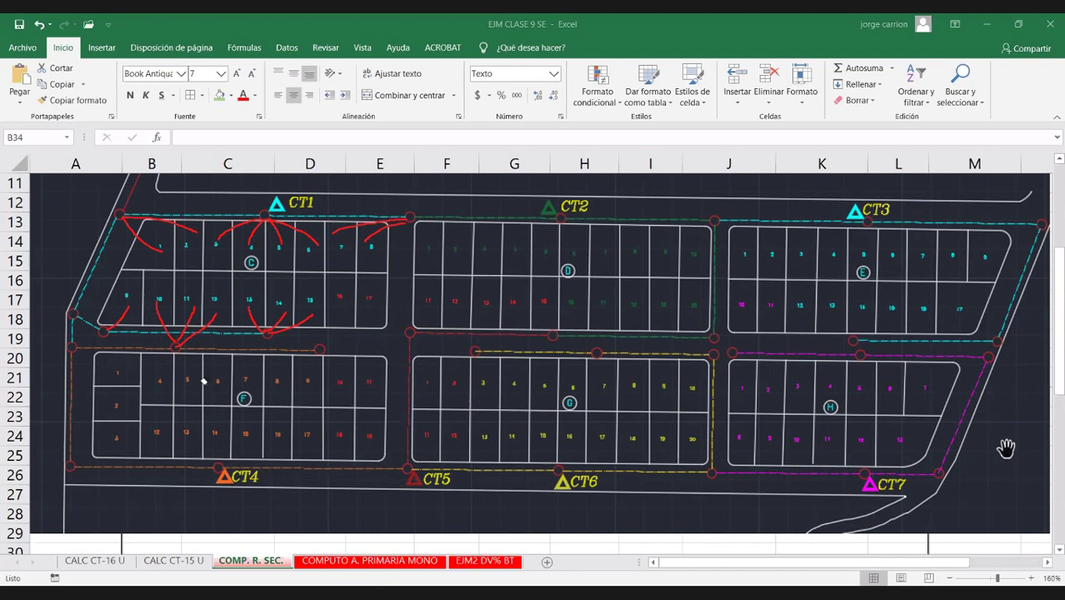
Step: Redraw the red service lines to lots 10 to 12 from the CT1 poles below block C, and erase all annotations
{"action": "key", "text": "ctrl+z"}
{"action": "mouse_move", "coordinate": [162, 300]}
{"action": "left_mouse_down"}
{"action": "mouse_move", "coordinate": [118, 339]}
{"action": "mouse_move", "coordinate": [193, 314]}
{"action": "left_mouse_up"}
{"action": "left_click_drag", "start_coordinate": [266, 329], "coordinate": [229, 307]}
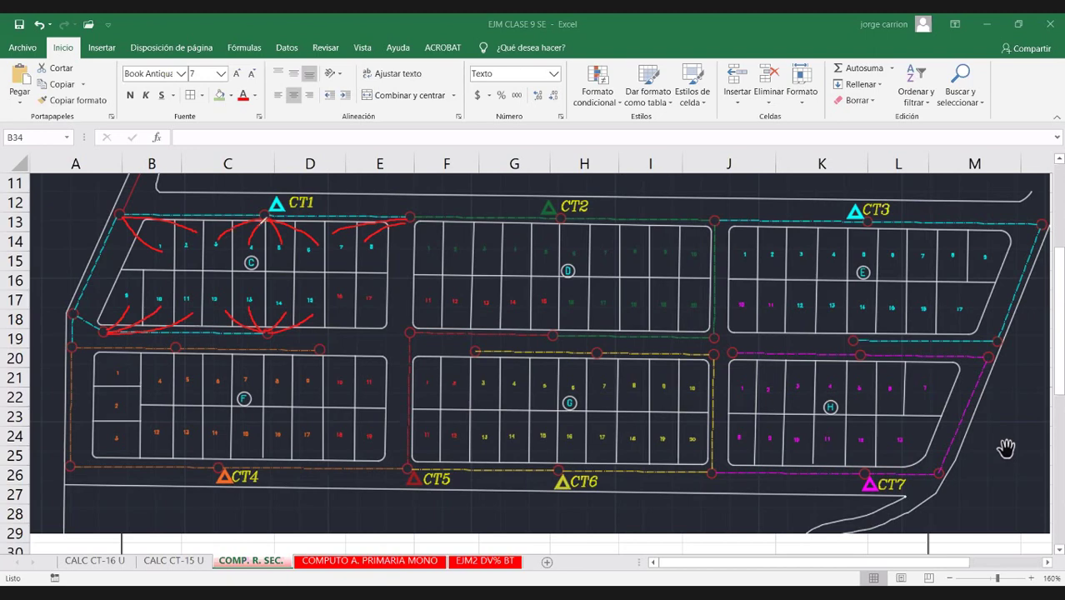
{"action": "left_click", "coordinate": [35, 575]}
{"action": "key", "text": "e"}
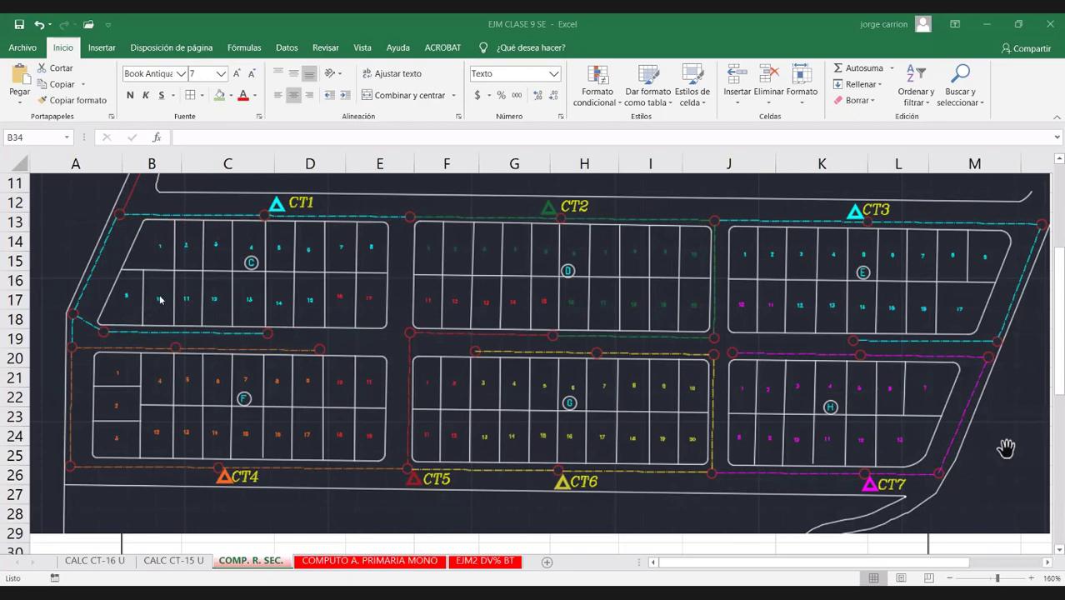
Step: Enter P0-AC1 as the reference in row 34 of the voltage drop table
{"action": "scroll", "coordinate": [159, 296], "scroll_direction": "down", "scroll_amount": 6}
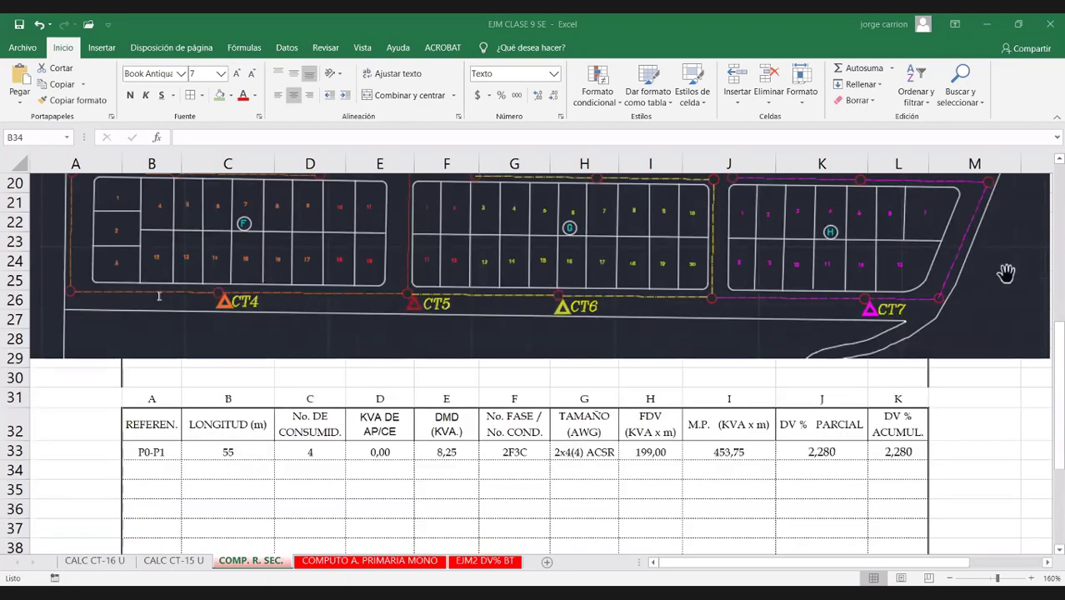
{"action": "type", "text": "P0-"}
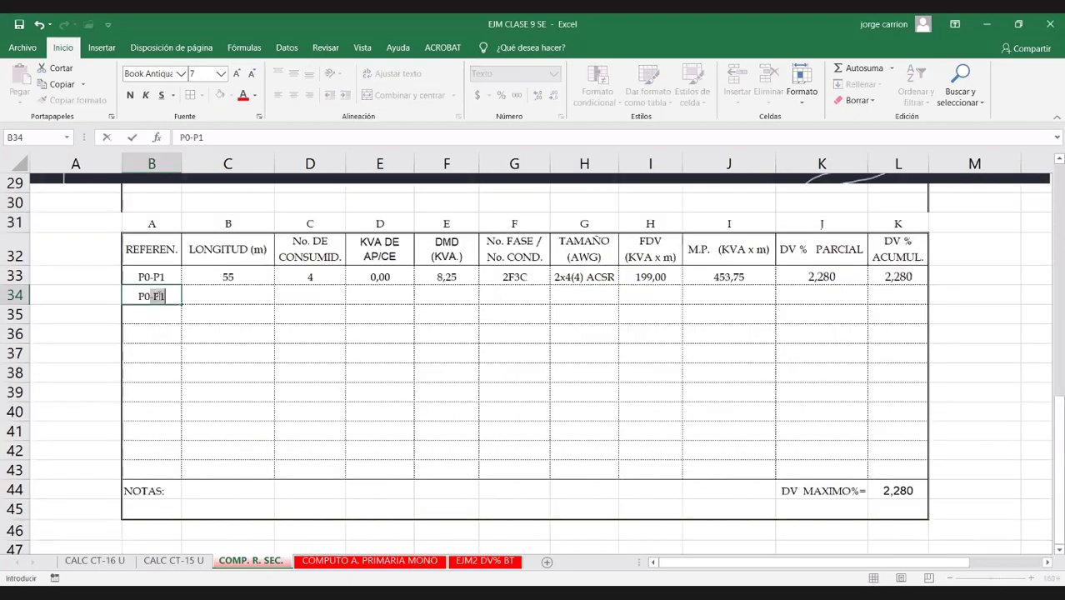
{"action": "key", "text": "BackSpace"}
{"action": "key", "text": "BackSpace"}
{"action": "type", "text": "AC"}
{"action": "key", "text": "BackSpace"}
{"action": "key", "text": "BackSpace"}
{"action": "type", "text": "-AC1"}
Step: Check the schematic, change the row 34 reference to P0-AC3, and set its length to 20 m
{"action": "scroll", "coordinate": [300, 275], "scroll_direction": "up", "scroll_amount": 1}
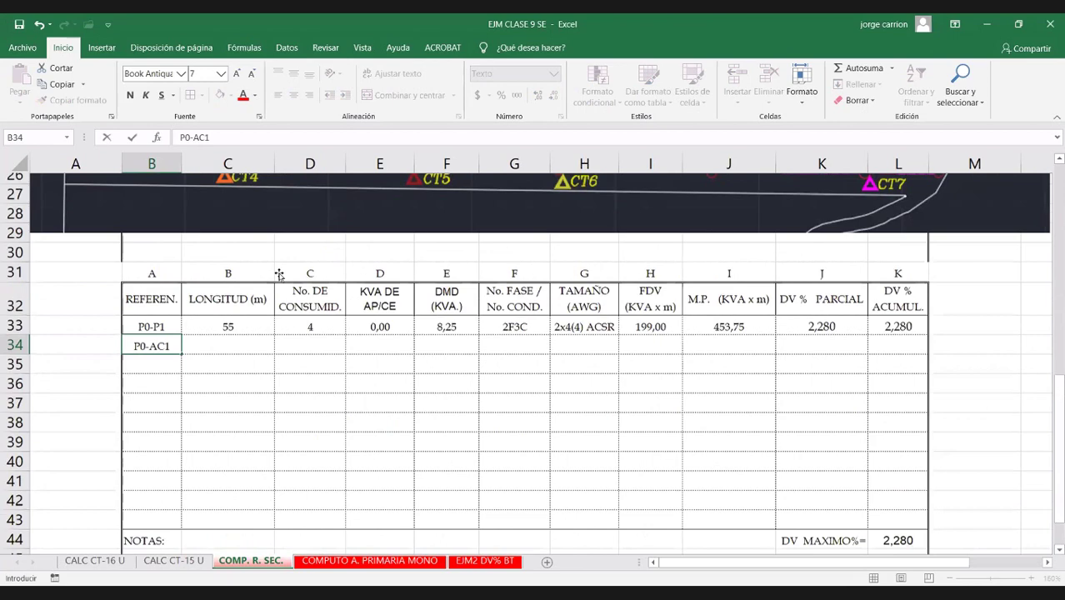
{"action": "scroll", "coordinate": [280, 275], "scroll_direction": "up", "scroll_amount": 6}
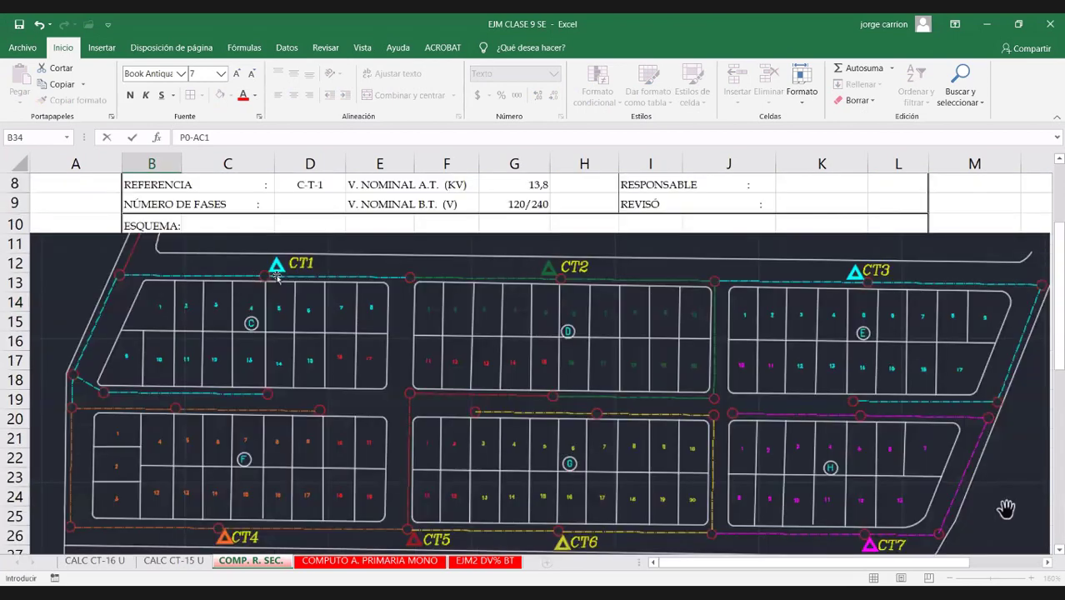
{"action": "scroll", "coordinate": [279, 275], "scroll_direction": "down", "scroll_amount": 1}
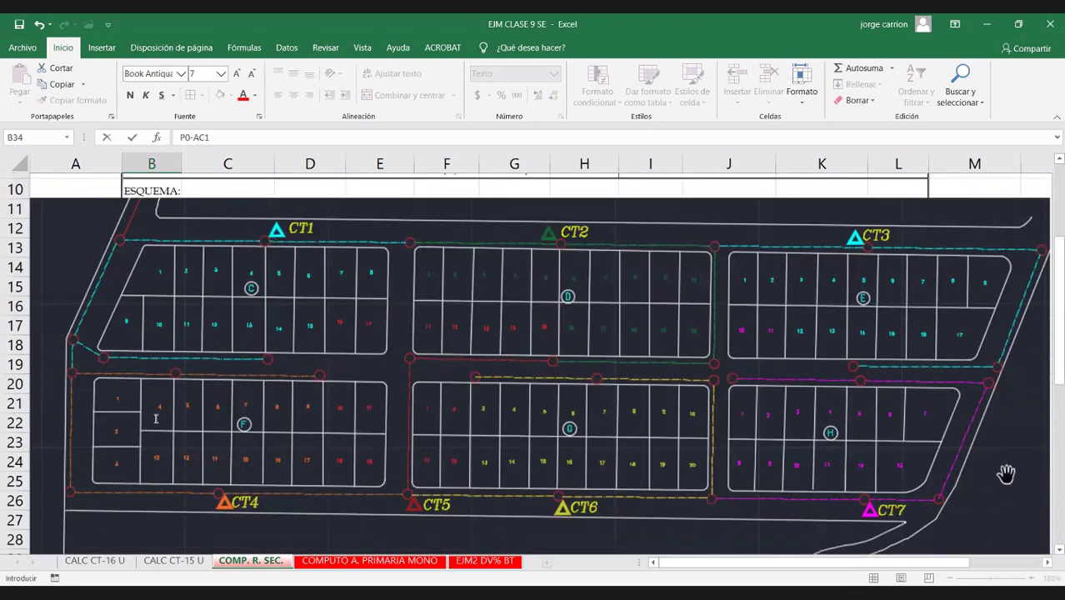
{"action": "scroll", "coordinate": [155, 419], "scroll_direction": "down", "scroll_amount": 2}
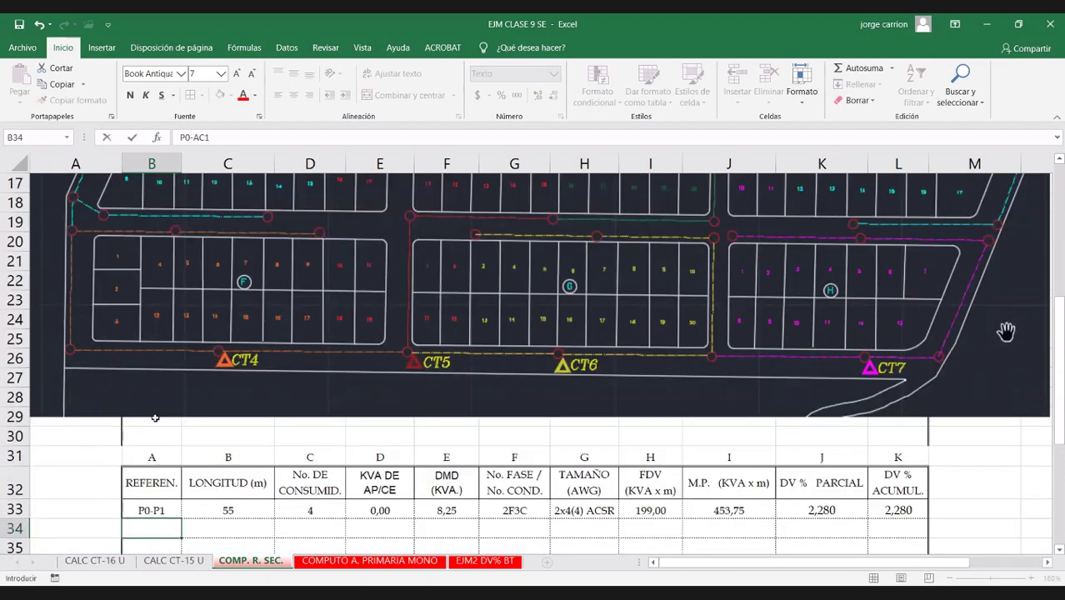
{"action": "scroll", "coordinate": [155, 418], "scroll_direction": "down", "scroll_amount": 2}
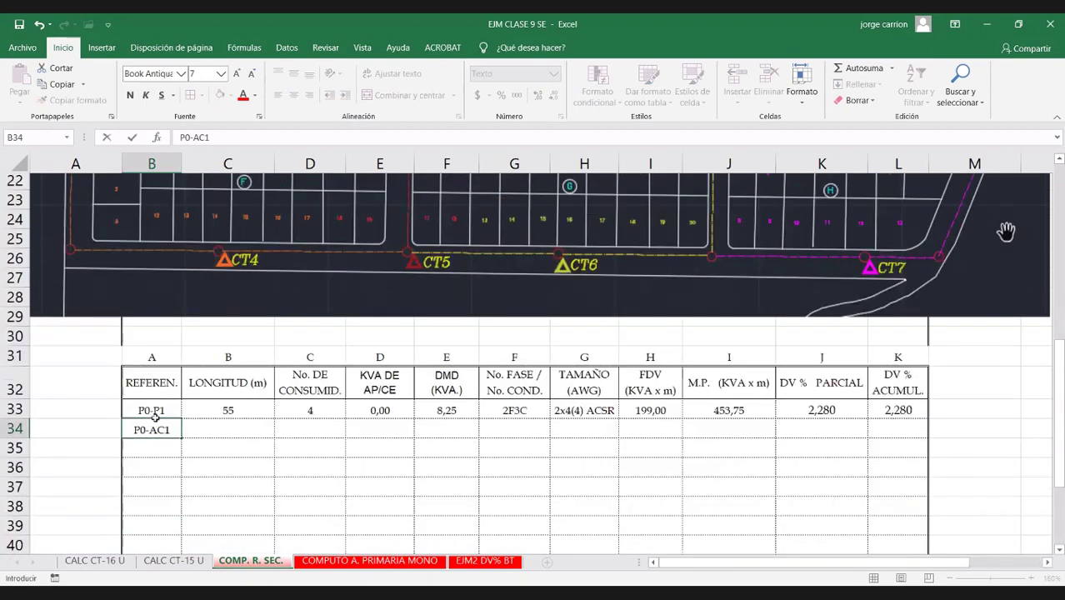
{"action": "key", "text": "BackSpace"}
{"action": "type", "text": "3"}
{"action": "key", "text": "Tab"}
{"action": "type", "text": "20"}
{"action": "key", "text": "Return"}
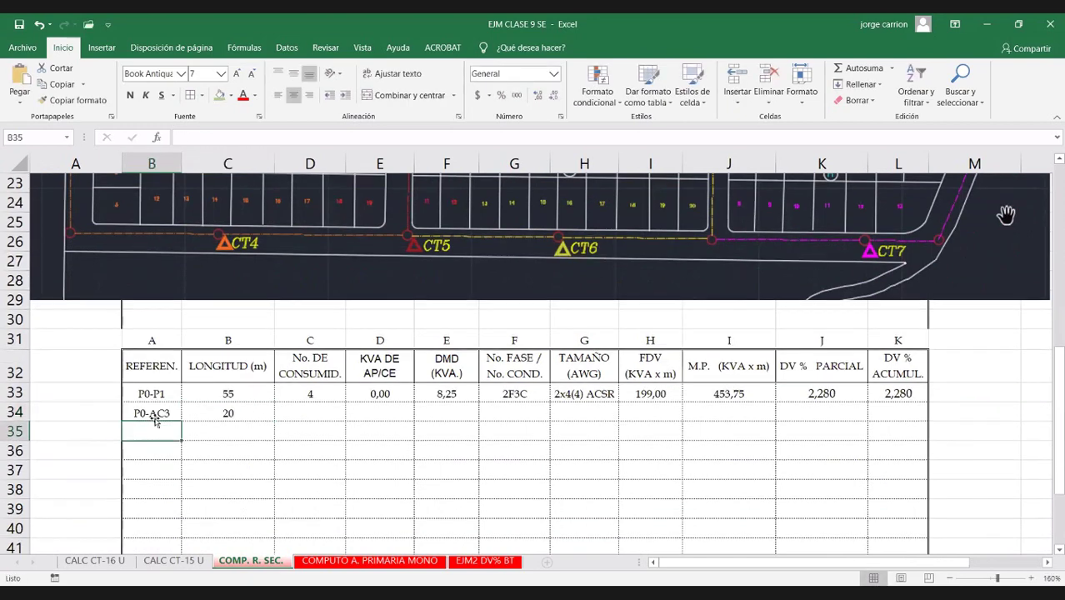
Step: Add reference P0-AC4 with a length of 20 m in row 35
{"action": "type", "text": "P0"}
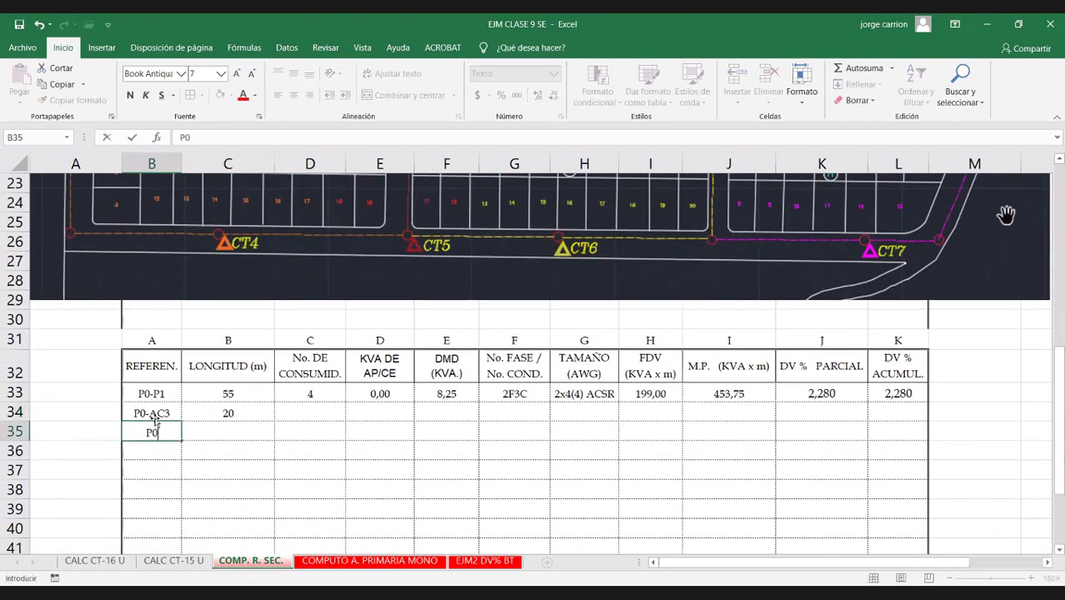
{"action": "type", "text": "-AC4"}
{"action": "key", "text": "Tab"}
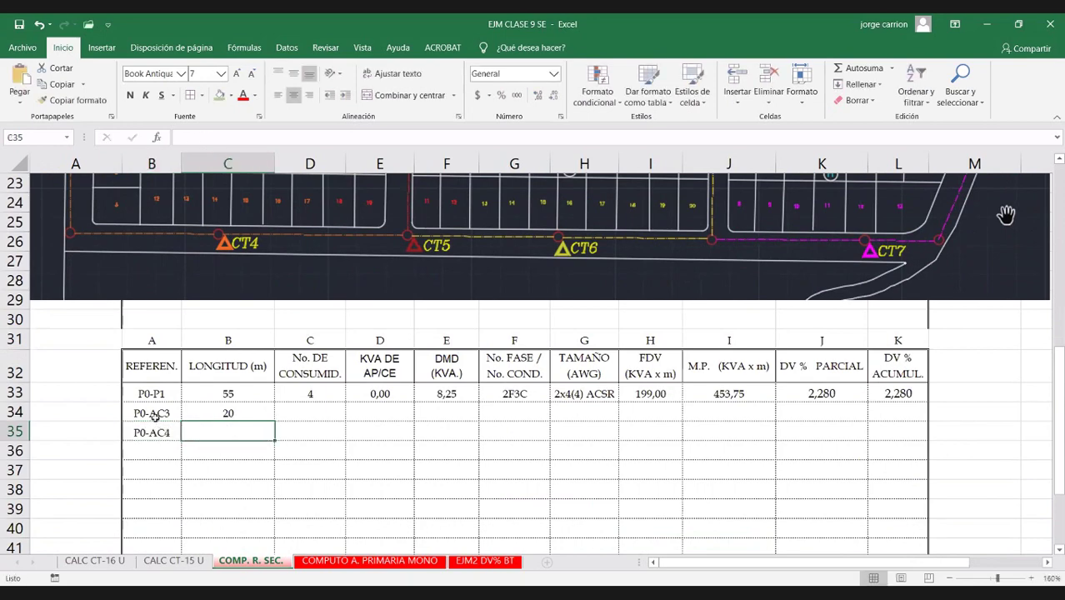
{"action": "type", "text": "3"}
{"action": "key", "text": "BackSpace"}
{"action": "type", "text": "20"}
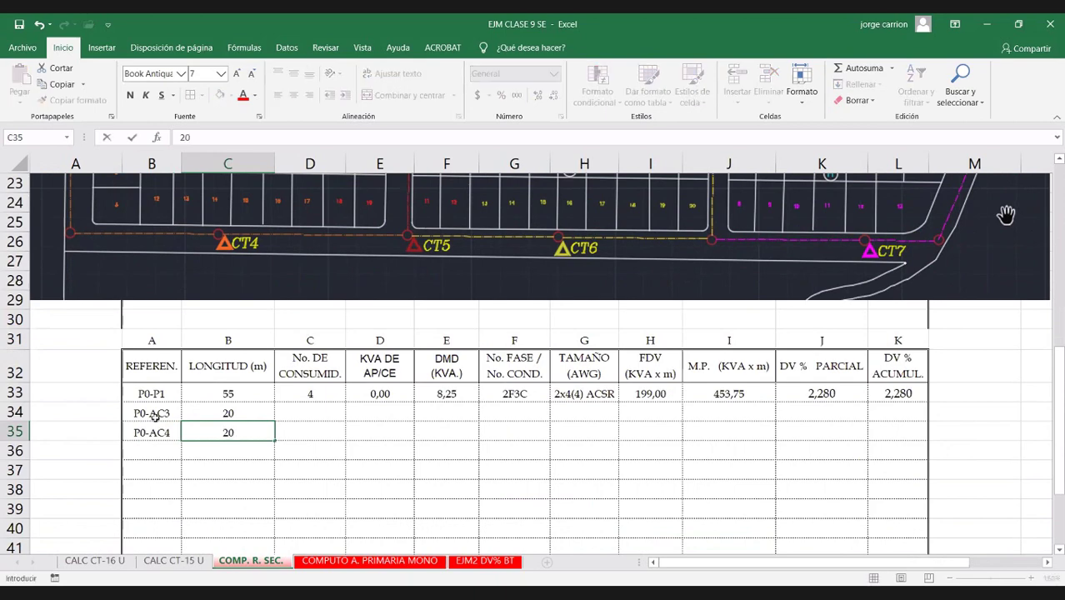
{"action": "key", "text": "Return"}
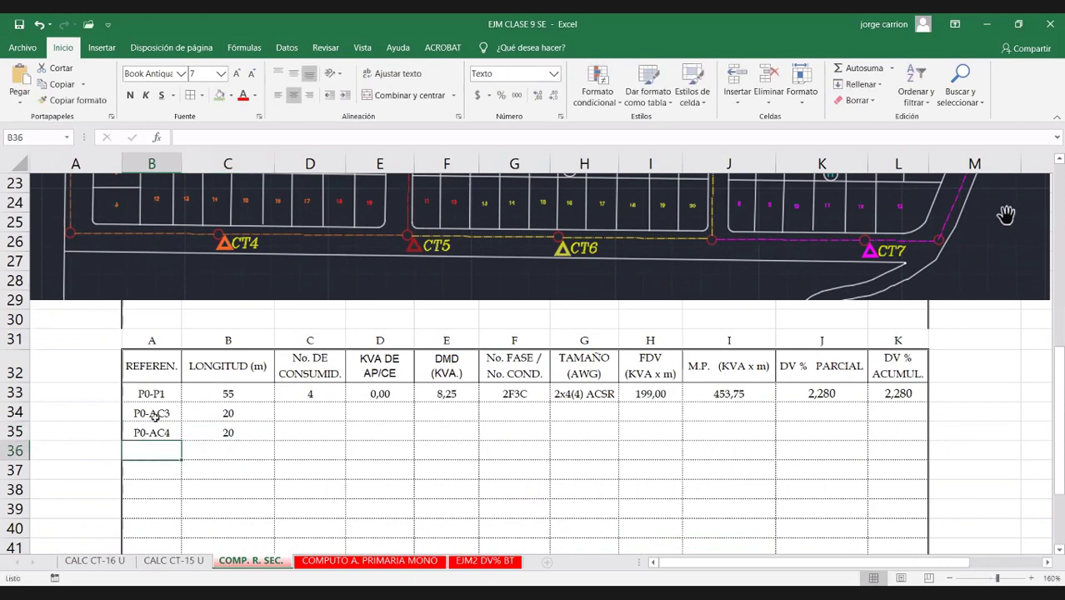
Step: Add reference P0-AC5 with a length of 20 m in row 36
{"action": "type", "text": "P0-AC"}
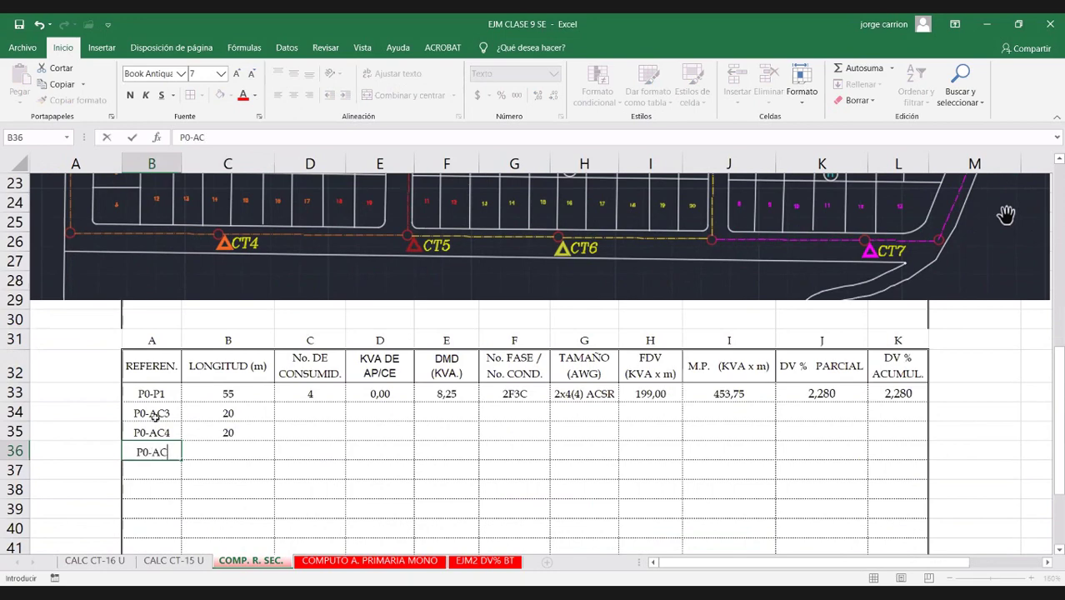
{"action": "type", "text": "5"}
{"action": "key", "text": "Tab"}
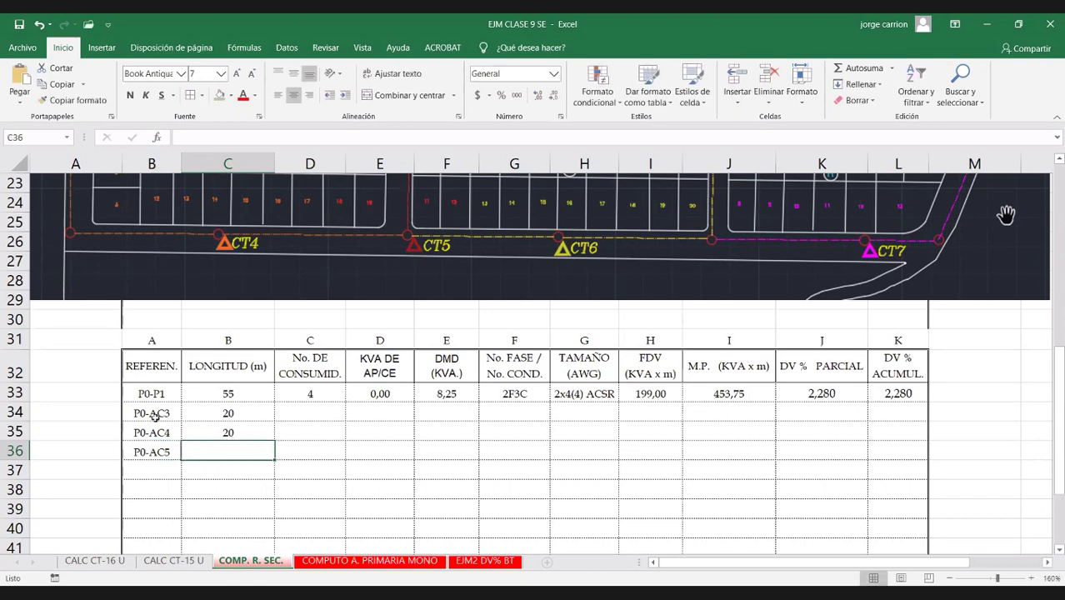
{"action": "type", "text": "20"}
{"action": "key", "text": "Return"}
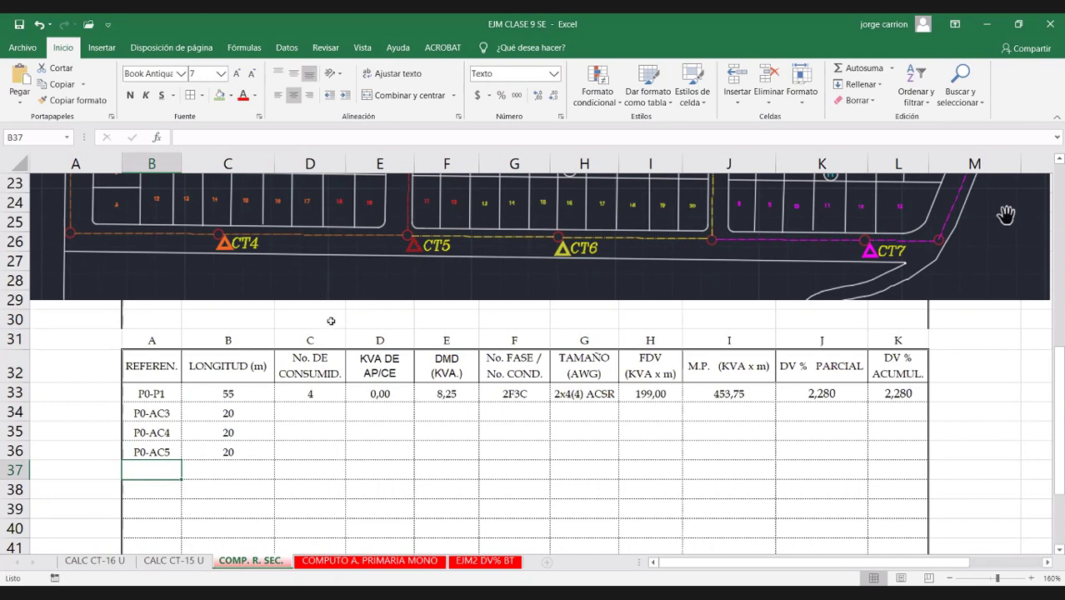
Step: Check the schematic and add reference P0-AC6 with a length of 25 m in row 37
{"action": "scroll", "coordinate": [246, 424], "scroll_direction": "up", "scroll_amount": 3}
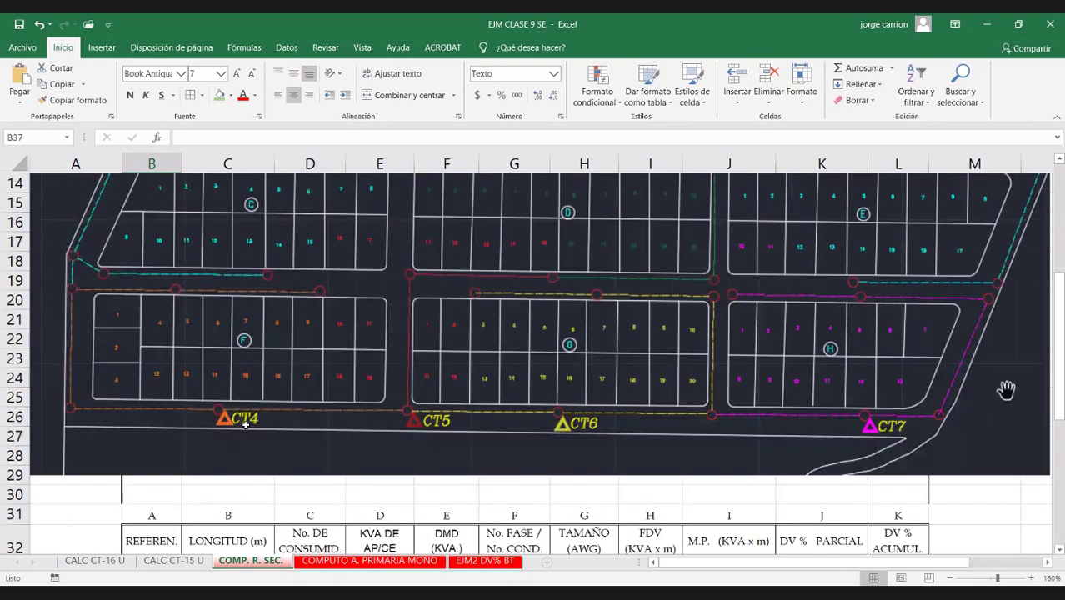
{"action": "scroll", "coordinate": [246, 424], "scroll_direction": "down", "scroll_amount": 4}
{"action": "type", "text": "P0-AC6"}
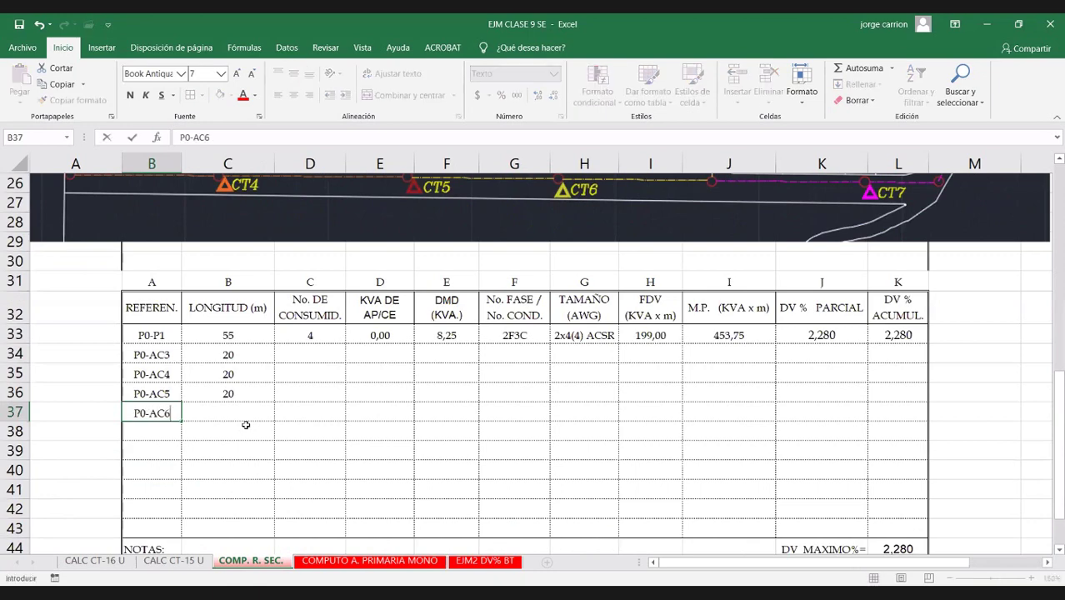
{"action": "key", "text": "Tab"}
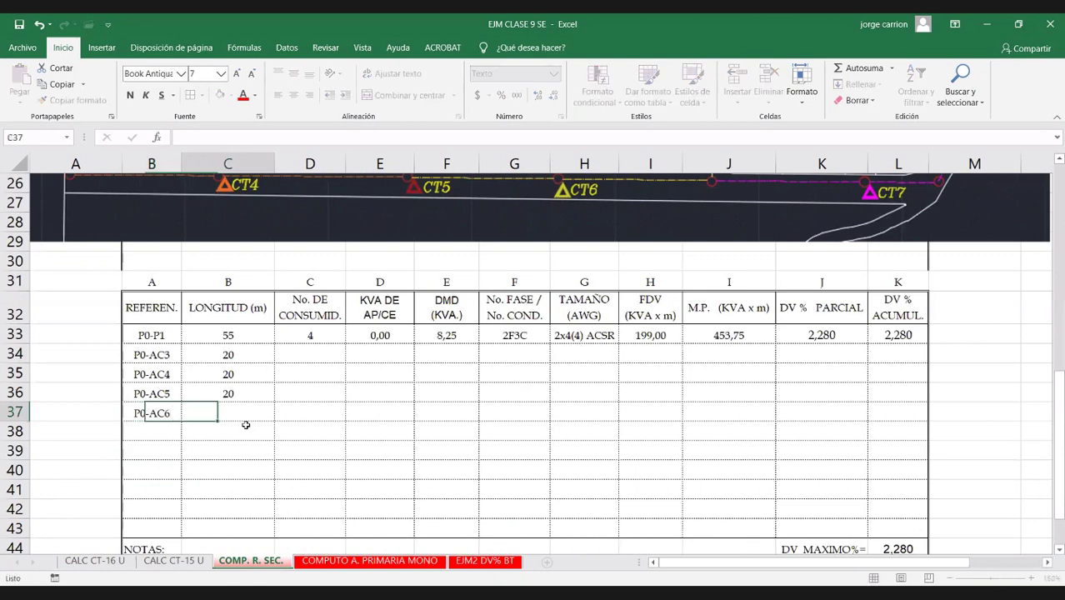
{"action": "type", "text": "25"}
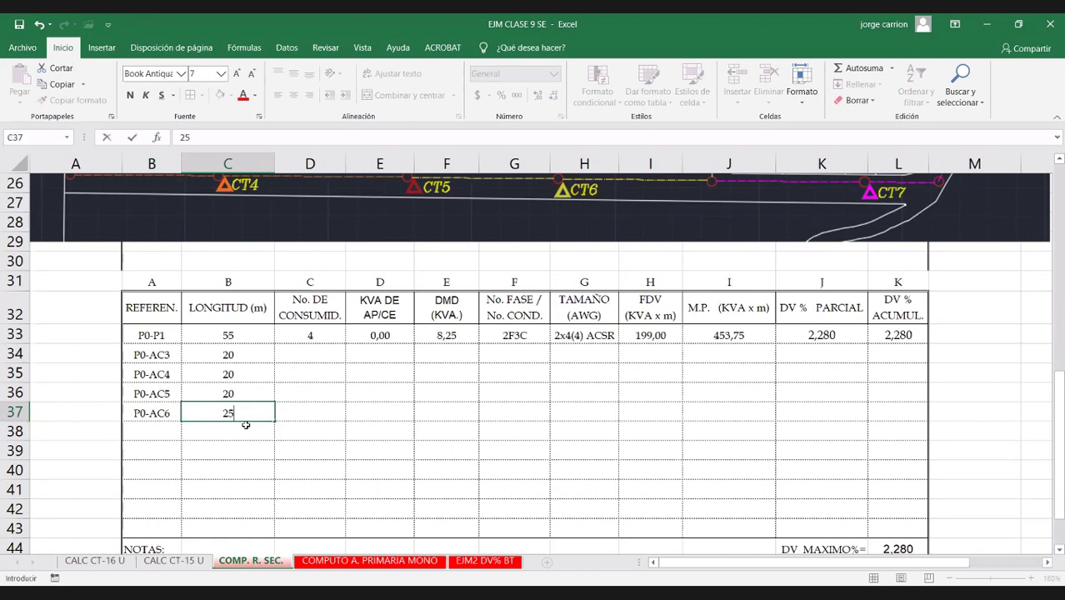
{"action": "key", "text": "Return"}
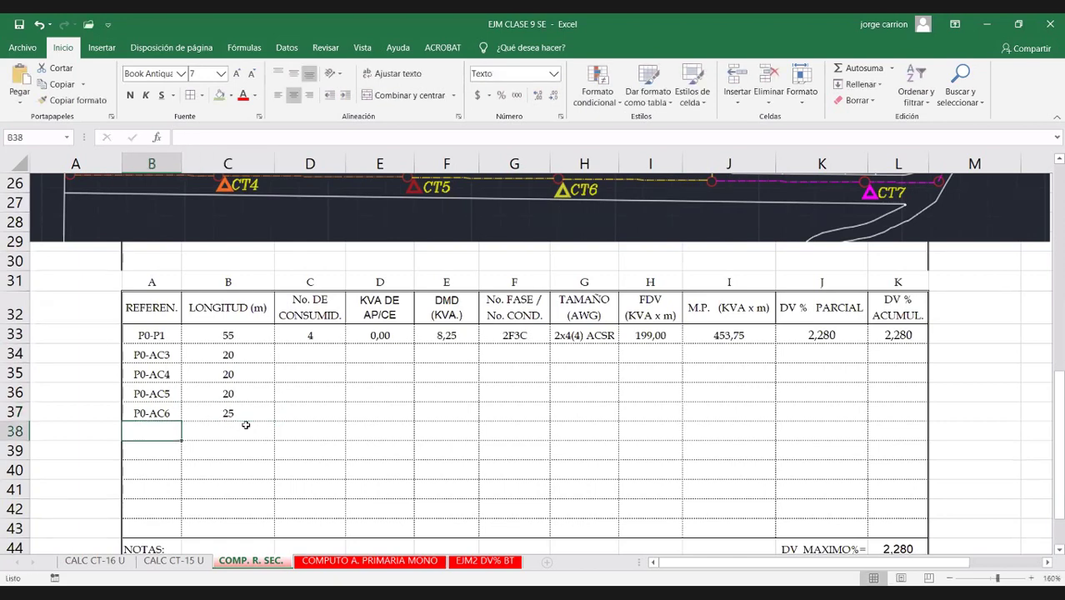
Step: Add reference P1-AC8 with a length of 22 m in row 38
{"action": "type", "text": "P1"}
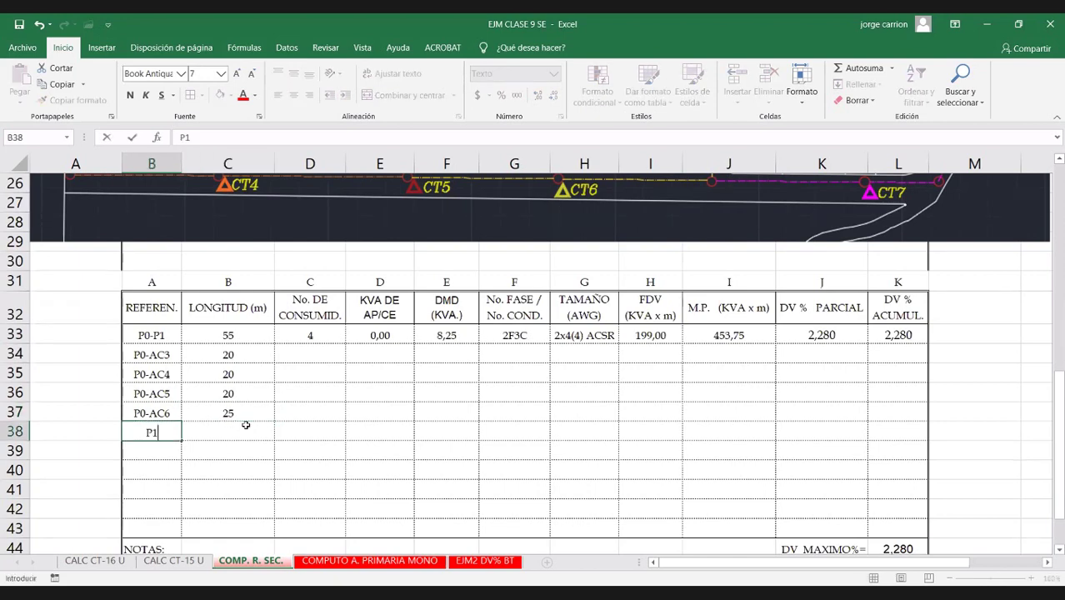
{"action": "type", "text": "-AC8"}
{"action": "left_click", "coordinate": [246, 425]}
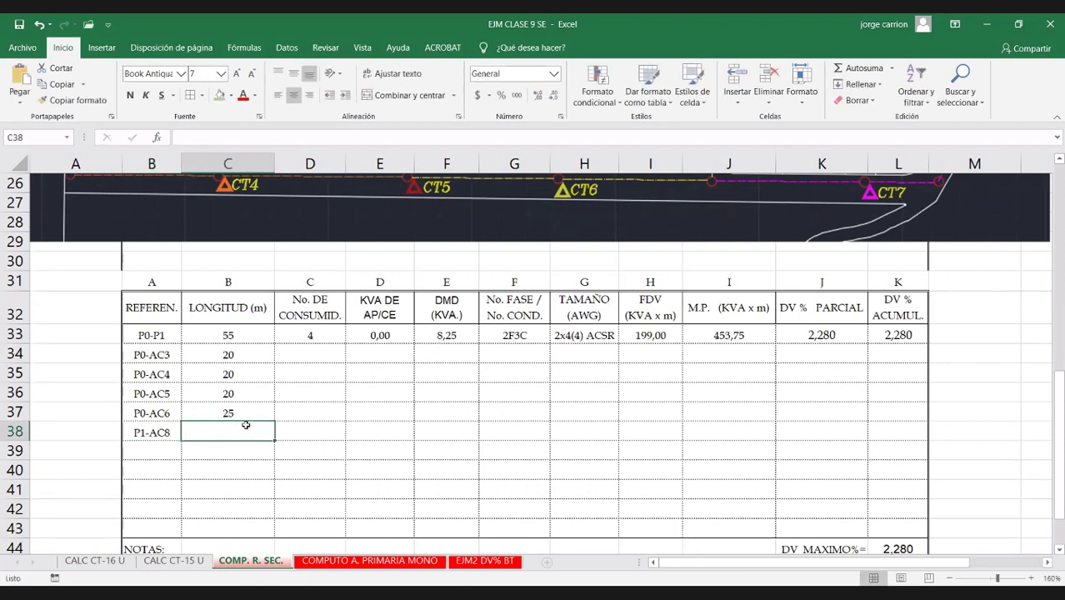
{"action": "type", "text": "22"}
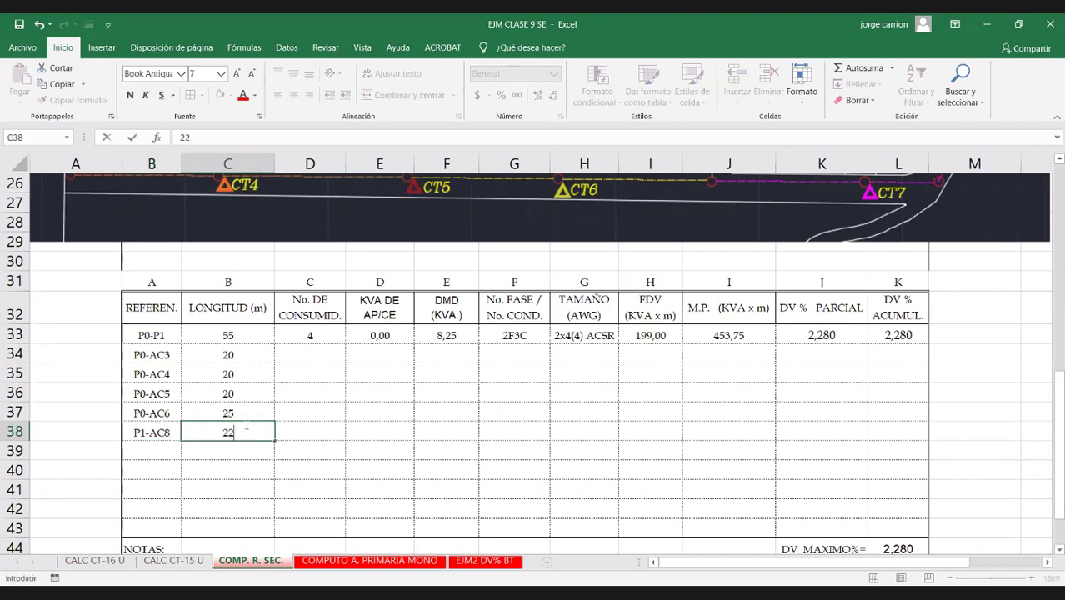
{"action": "key", "text": "Return"}
{"action": "key", "text": "Left"}
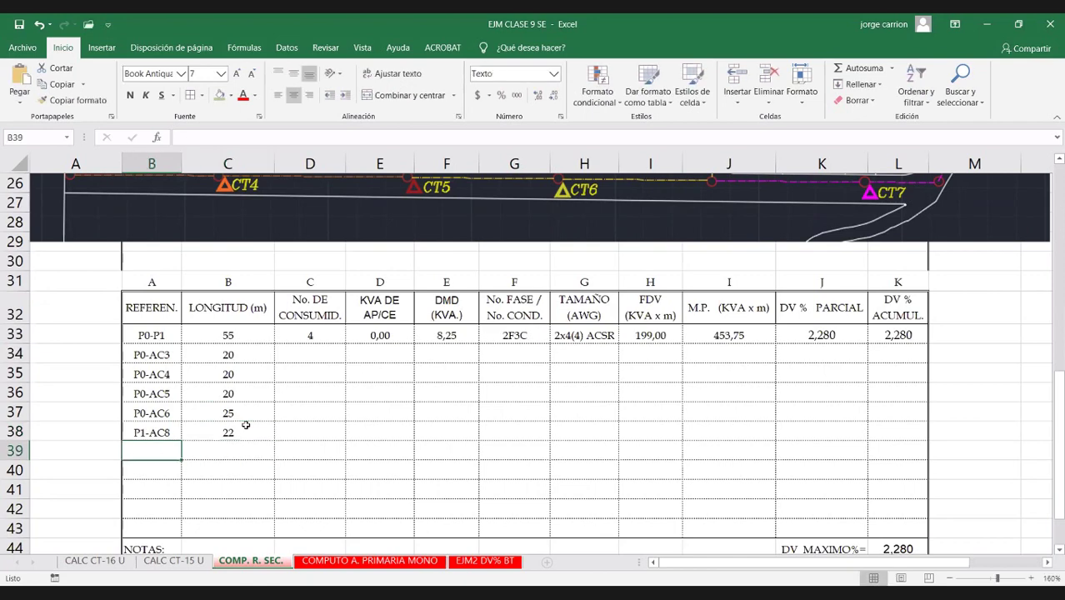
Step: Add reference P1-AC7 with a length of 30 m in row 39
{"action": "type", "text": "P1-AC"}
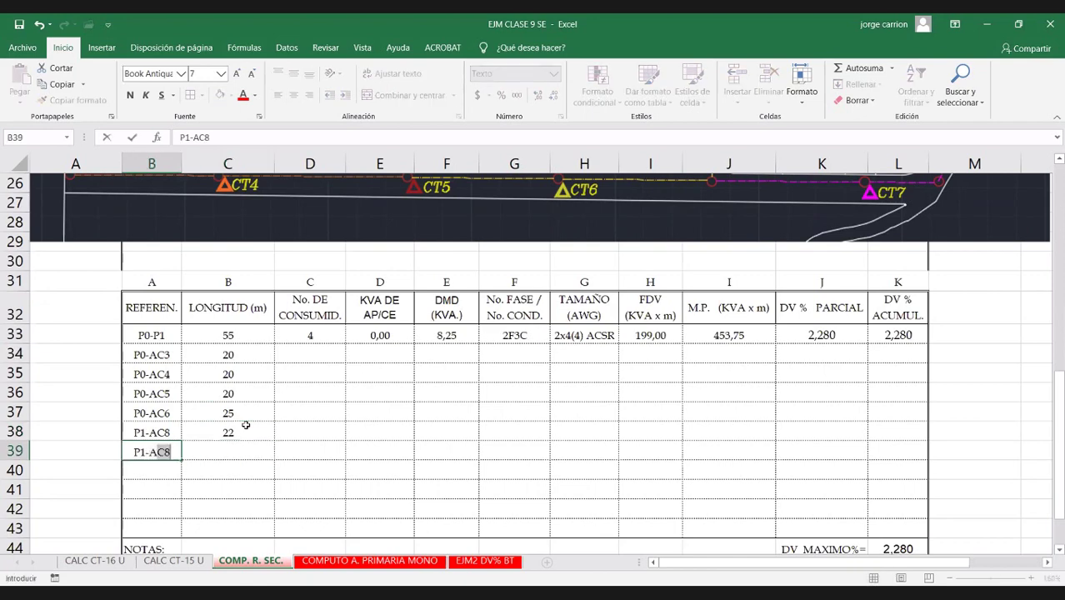
{"action": "type", "text": "7"}
{"action": "key", "text": "Tab"}
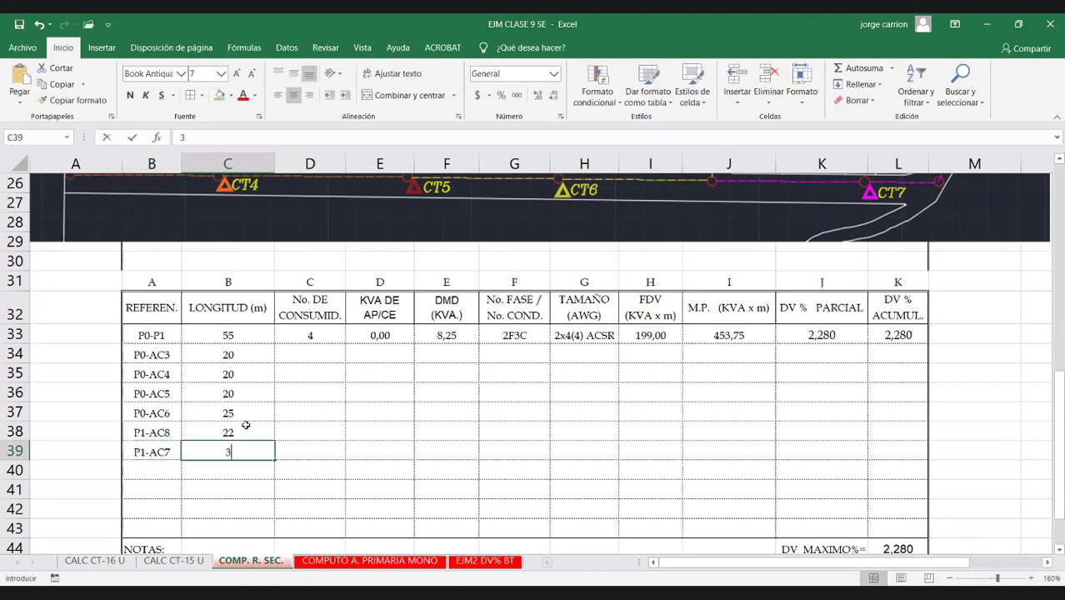
{"action": "type", "text": "30"}
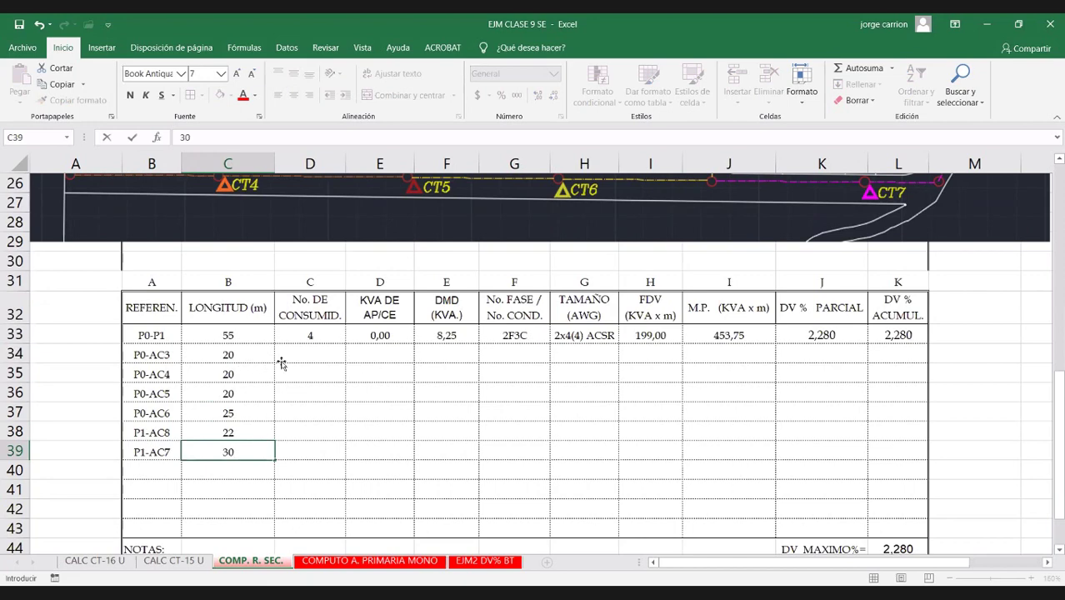
Step: Set the number of consumers to 1 for each service connection in rows 34 to 39
{"action": "left_click", "coordinate": [281, 363]}
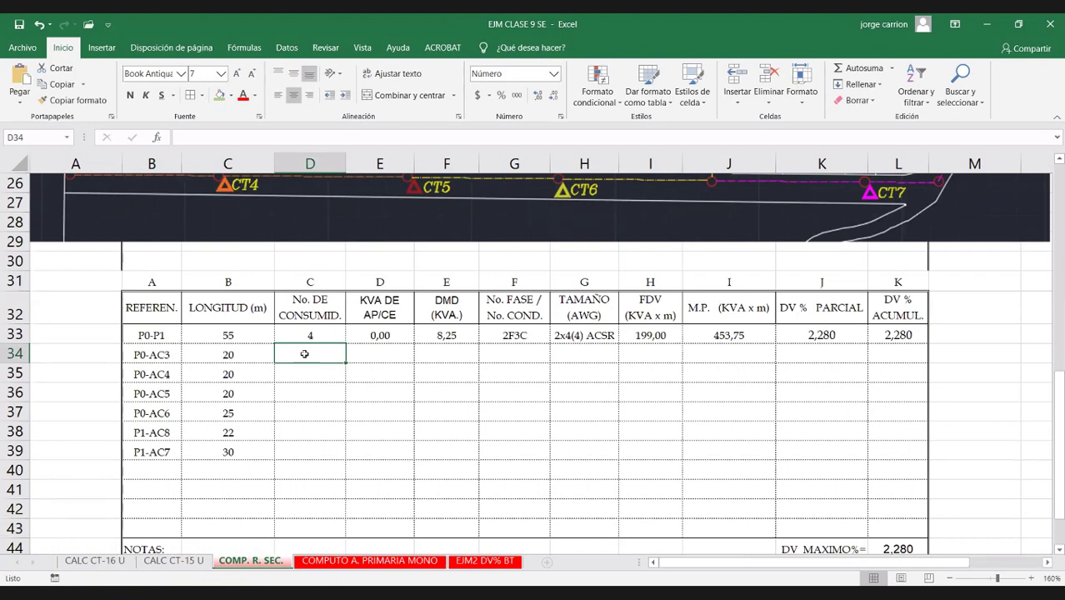
{"action": "type", "text": "1"}
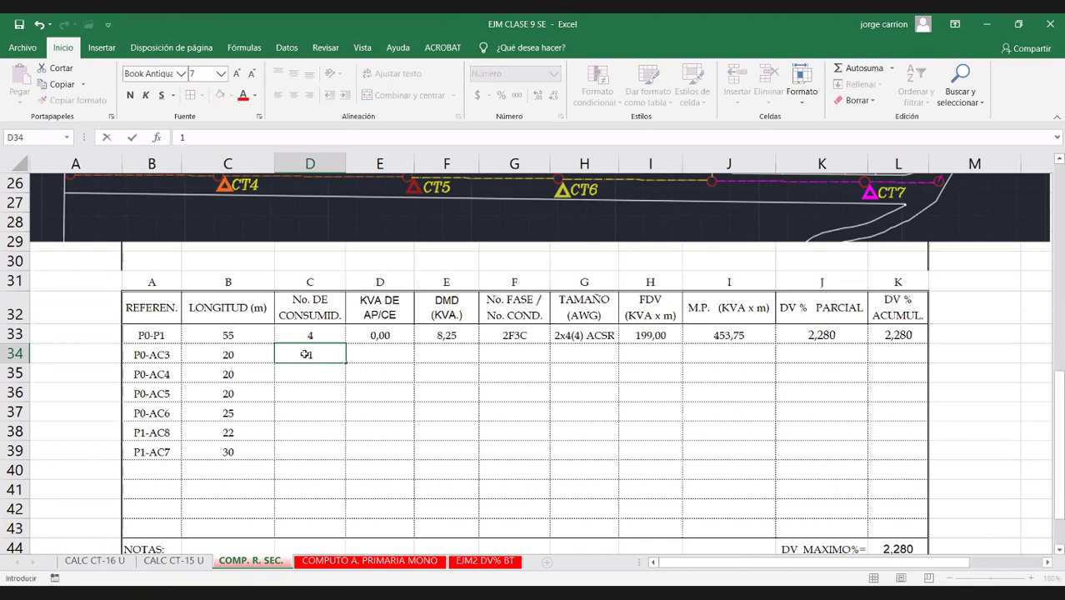
{"action": "key", "text": "Return"}
{"action": "type", "text": "1"}
{"action": "key", "text": "Return"}
{"action": "type", "text": "1"}
{"action": "key", "text": "Return"}
{"action": "type", "text": "1 1"}
{"action": "key", "text": "Return"}
{"action": "type", "text": "1"}
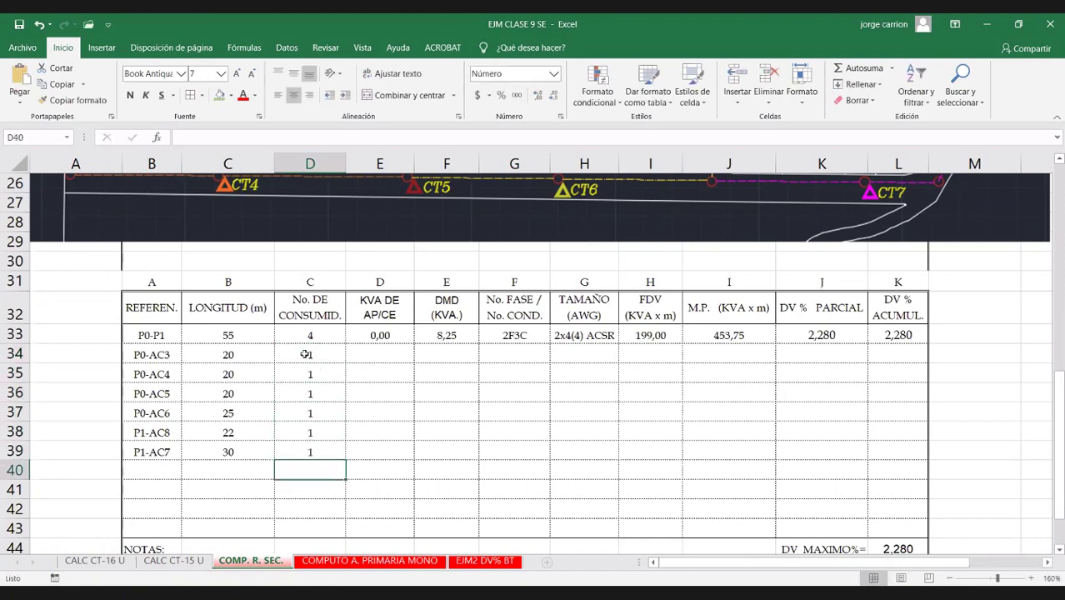
Step: Enter 0 as the AP/CE kVA for every service connection in rows 34 to 39
{"action": "key", "text": "Up"}
{"action": "key", "text": "Right"}
{"action": "key", "text": "Up"}
{"action": "key", "text": "Up"}
{"action": "key", "text": "Up"}
{"action": "key", "text": "Up"}
{"action": "key", "text": "Up"}
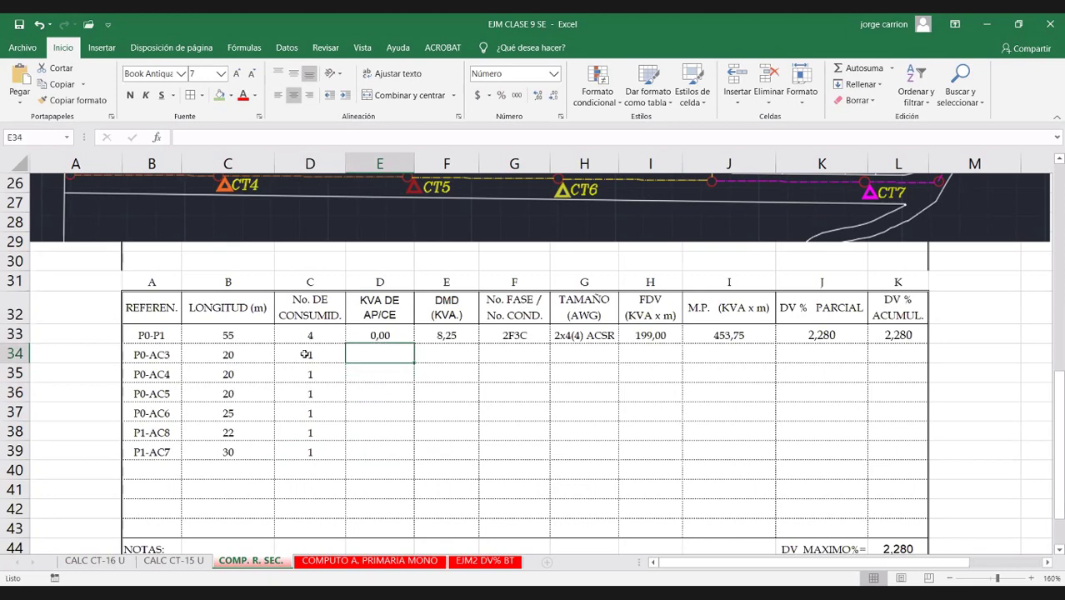
{"action": "key", "text": "Right"}
{"action": "key", "text": "Down"}
{"action": "key", "text": "Left"}
{"action": "key", "text": "Up"}
{"action": "key", "text": "F2"}
{"action": "type", "text": "0"}
{"action": "type", "text": " 0 0 0 0 0"}
Step: Enter =2,35 as the DMD in kVA for P0-AC3 in row 34
{"action": "key", "text": "Right"}
{"action": "key", "text": "Up"}
{"action": "key", "text": "Up"}
{"action": "key", "text": "Up"}
{"action": "key", "text": "Up"}
{"action": "key", "text": "Up"}
{"action": "key", "text": "Up"}
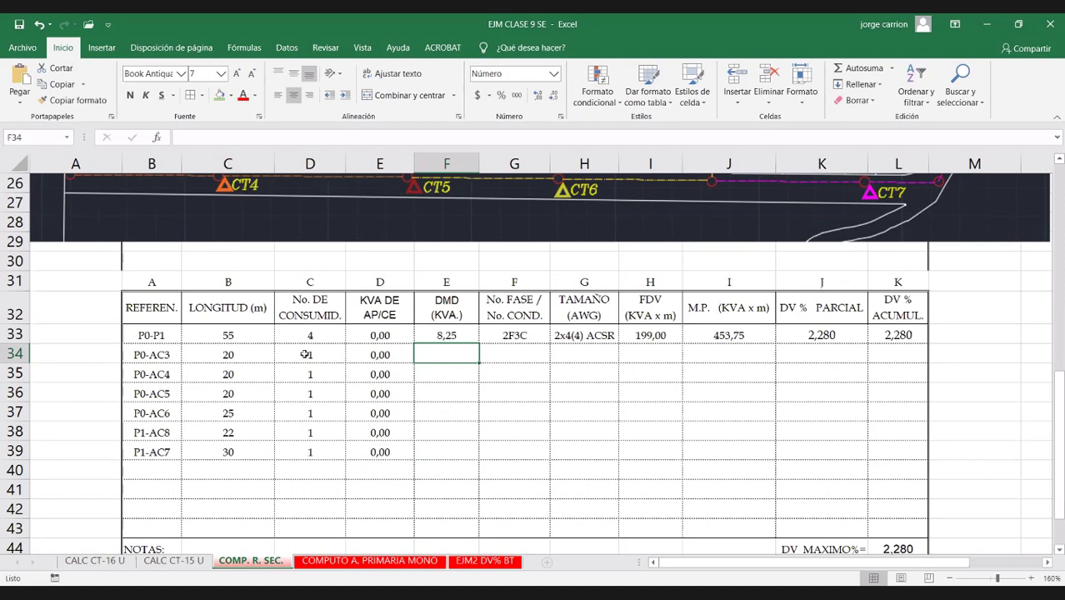
{"action": "type", "text": "="}
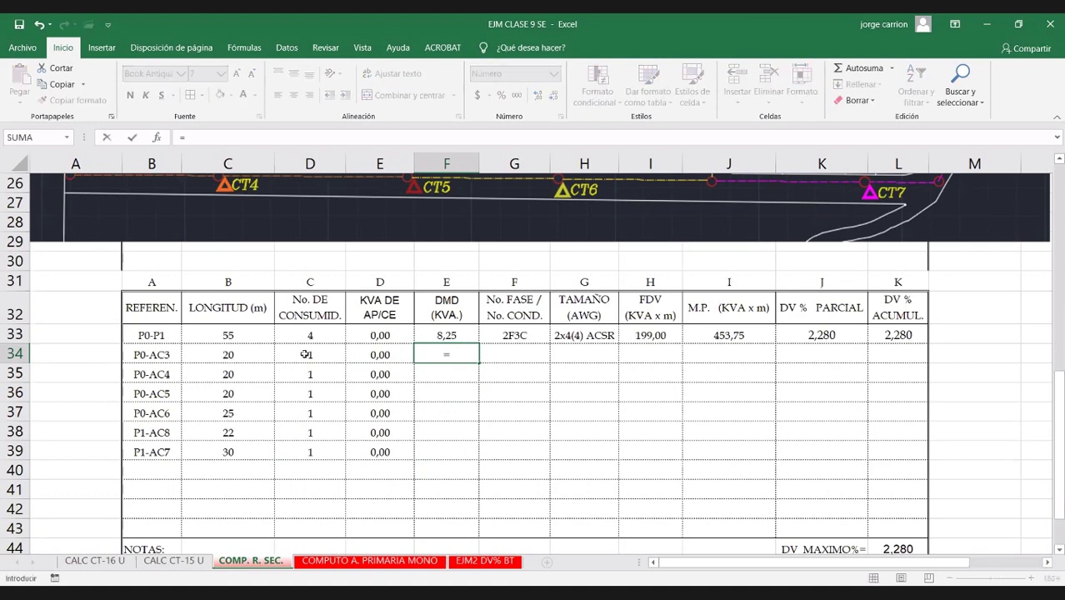
{"action": "type", "text": "2,35"}
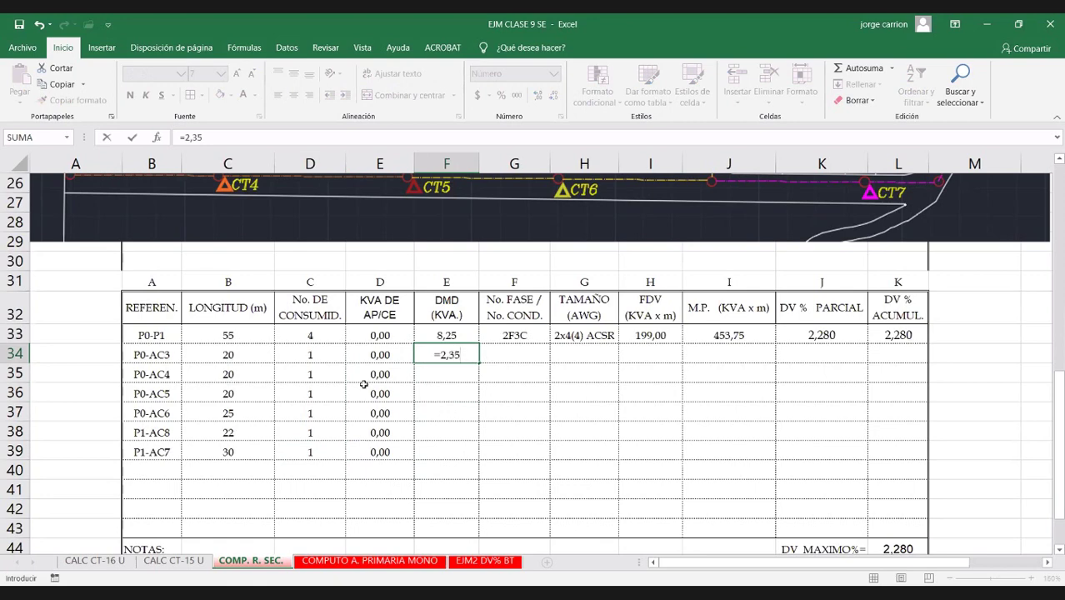
{"action": "key", "text": "ctrl+Return"}
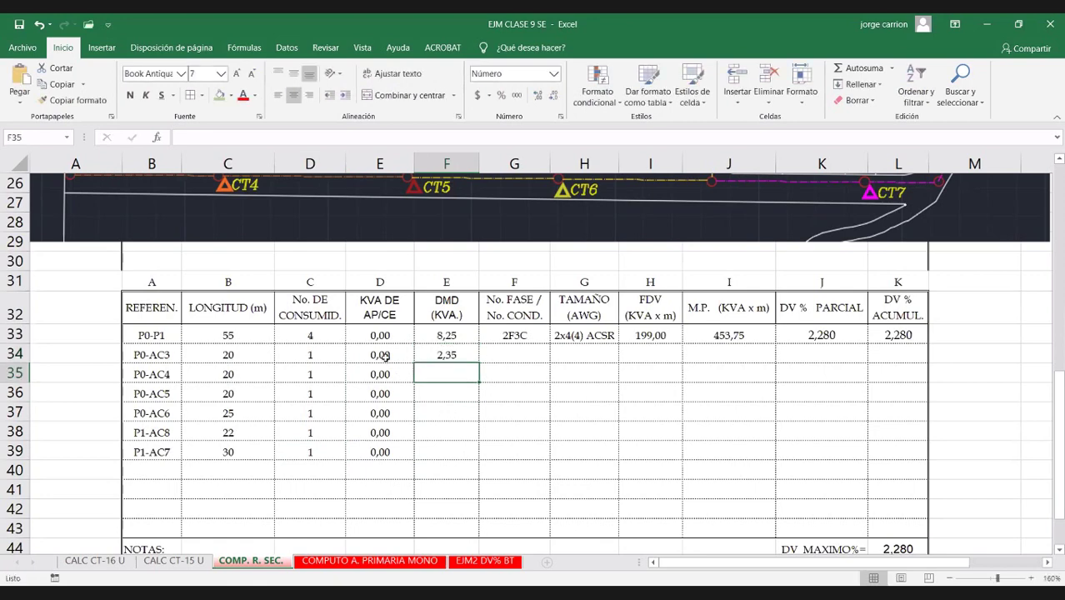
{"action": "double_click", "coordinate": [381, 355]}
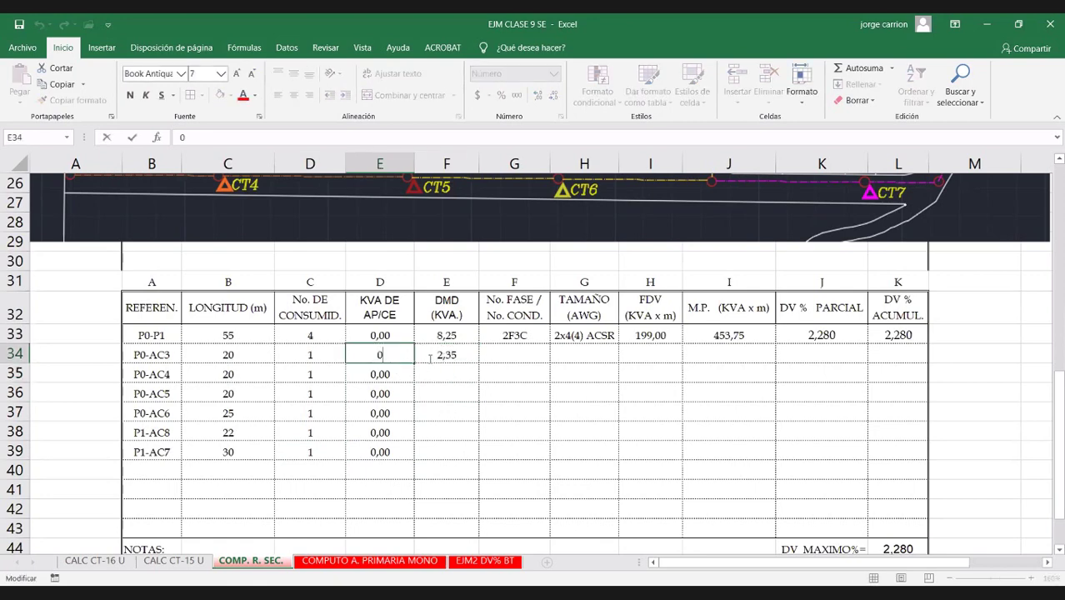
{"action": "double_click", "coordinate": [433, 357]}
{"action": "left_click", "coordinate": [379, 355]}
{"action": "double_click", "coordinate": [379, 355]}
{"action": "type", "text": "+"}
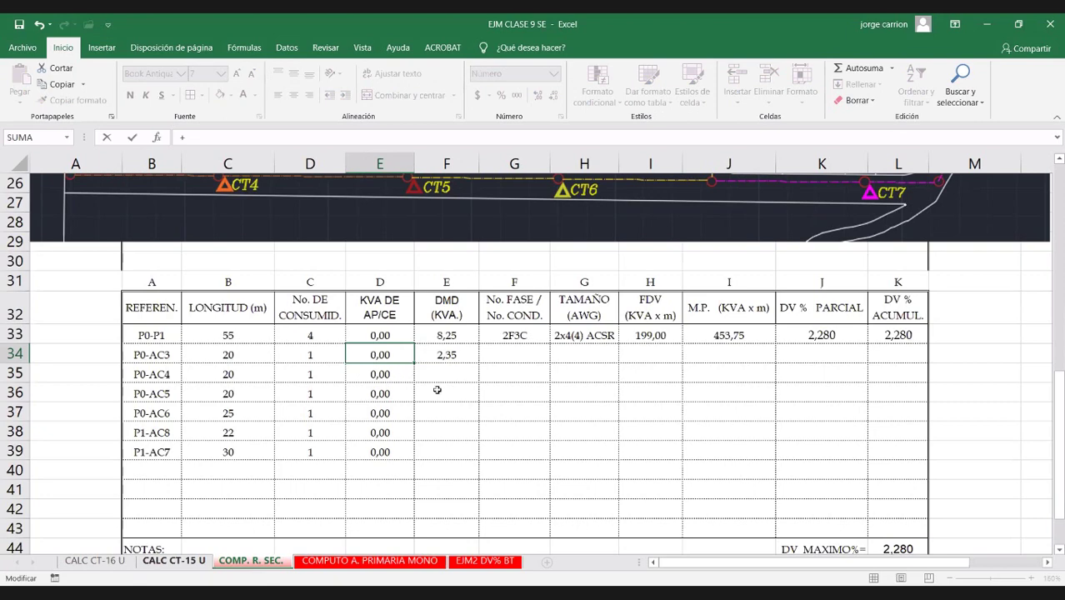
{"action": "key", "text": "ctrl+Page_Up"}
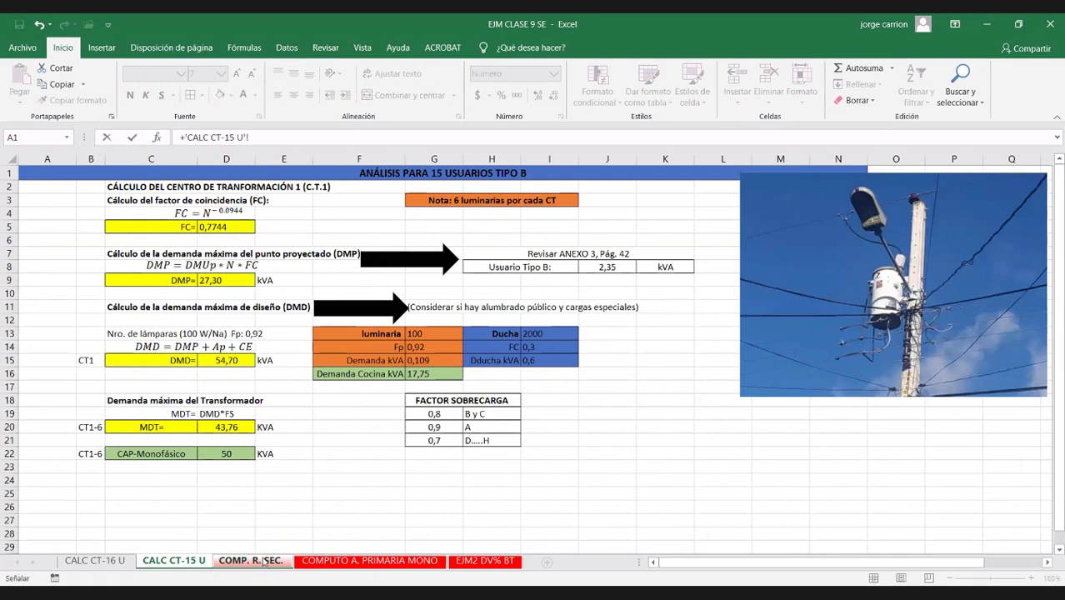
{"action": "type", "text": "I15+"}
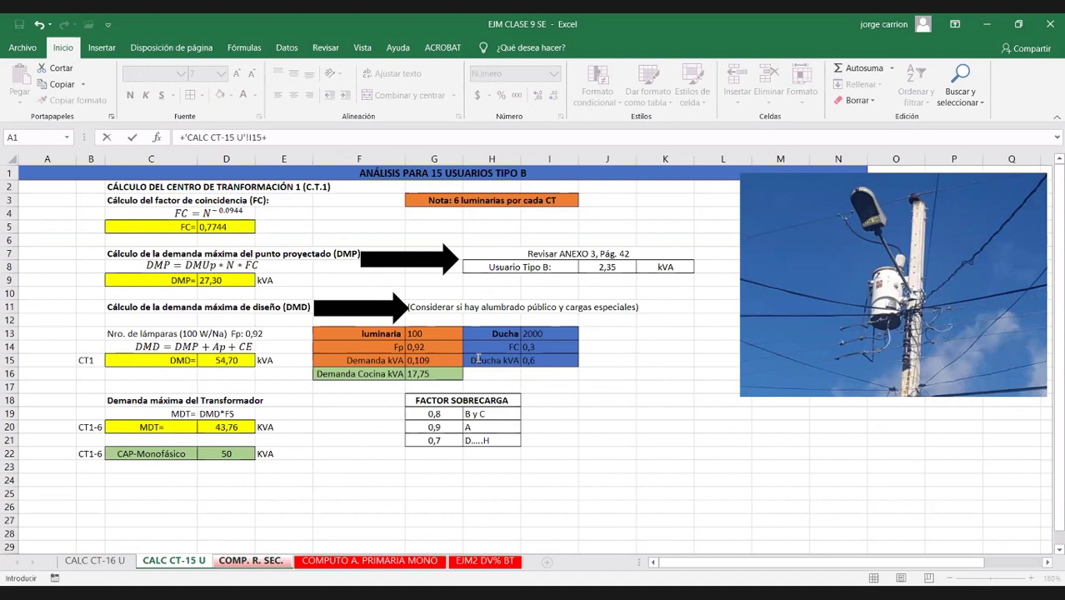
{"action": "key", "text": "ctrl+Page_Down"}
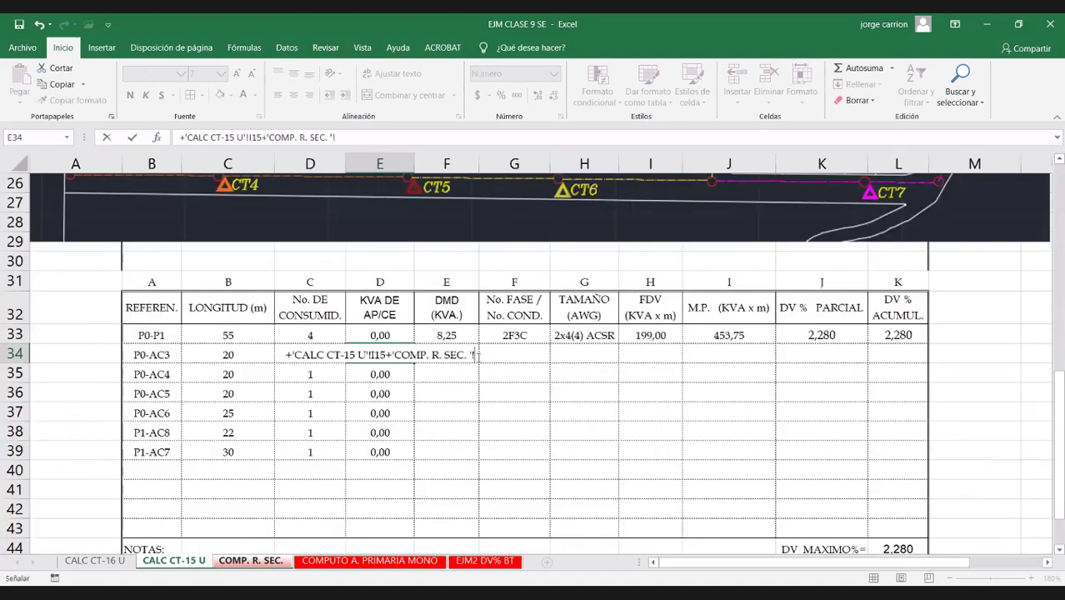
{"action": "type", "text": "+"}
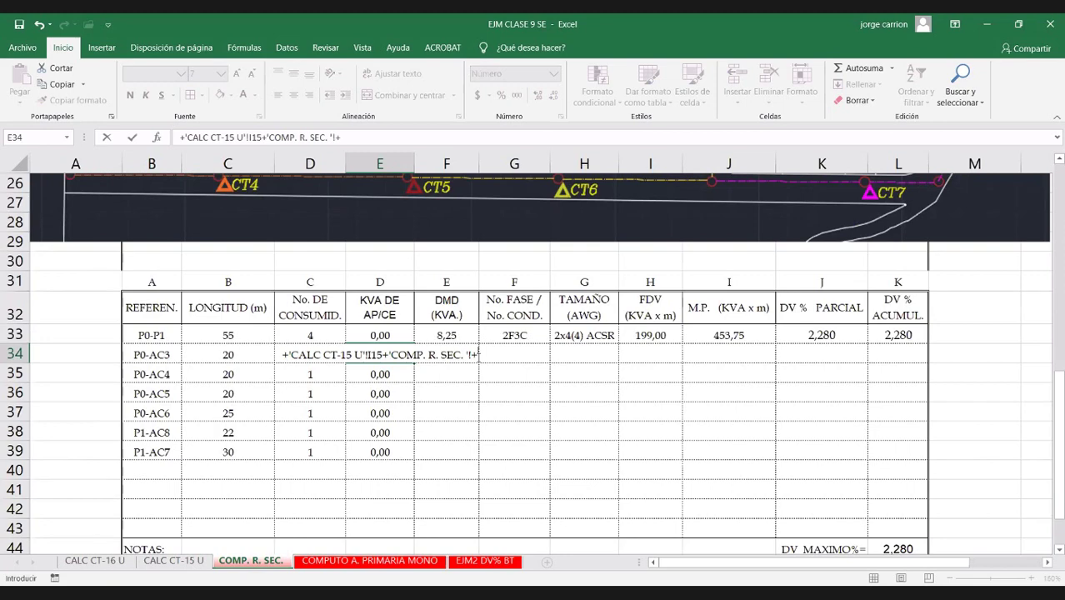
{"action": "type", "text": "3,37"}
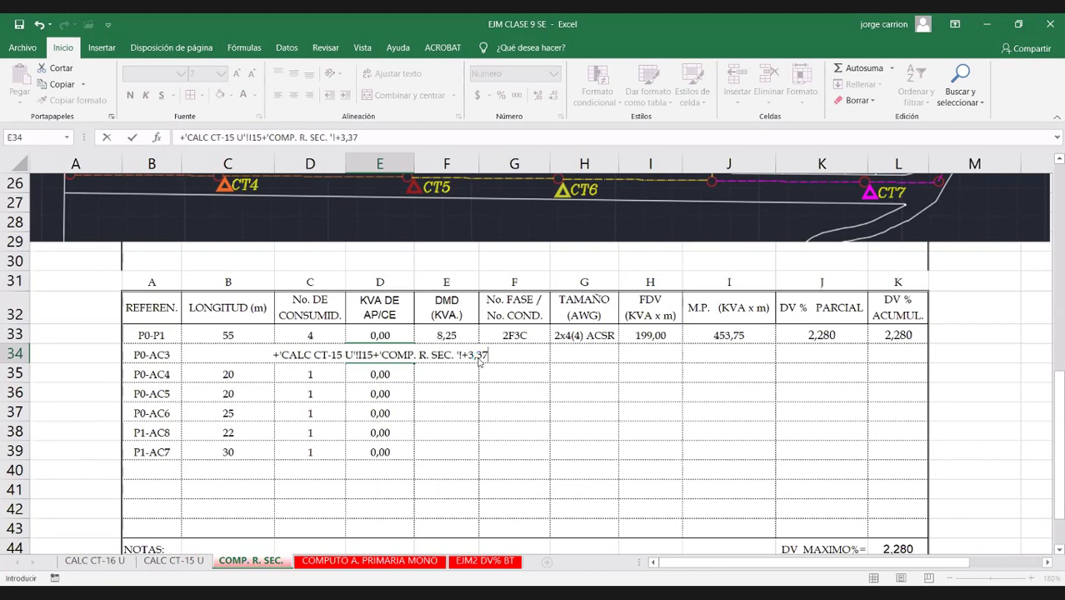
{"action": "left_click", "coordinate": [513, 388]}
{"action": "left_click", "coordinate": [506, 381]}
{"action": "left_click_drag", "start_coordinate": [460, 356], "coordinate": [375, 355]}
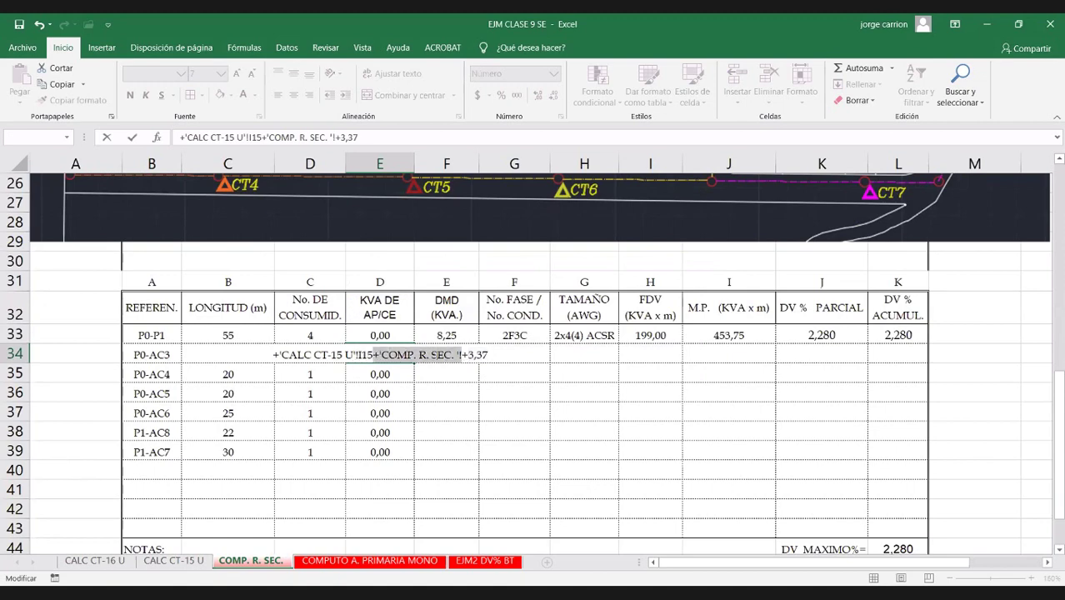
{"action": "key", "text": "Escape"}
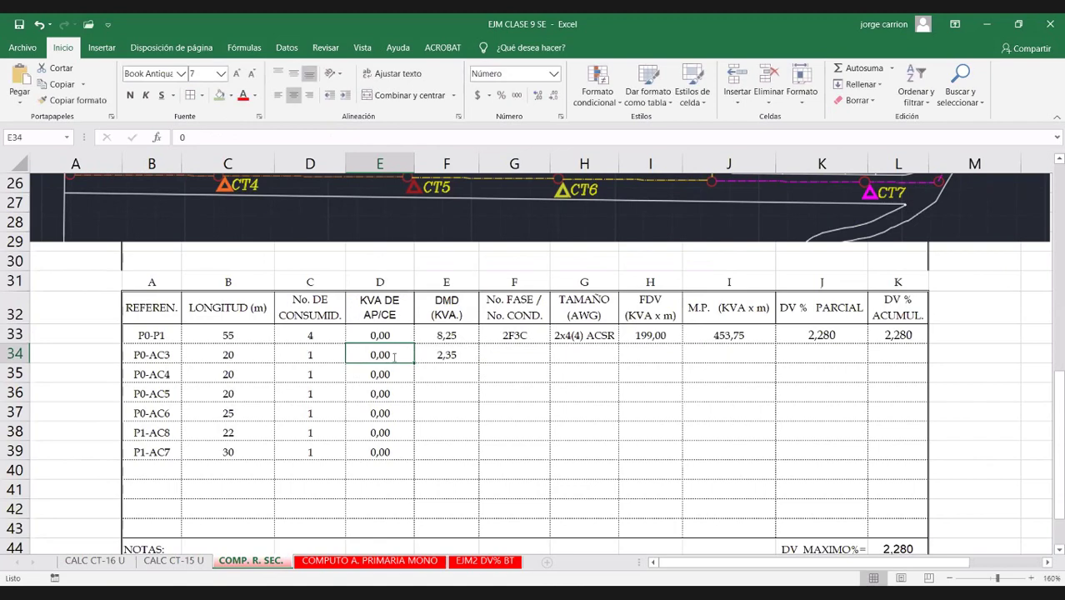
Step: Set the AP/CE kVA of P0-AC3 in row 34 to the formula +0,6+3,37
{"action": "type", "text": "+"}
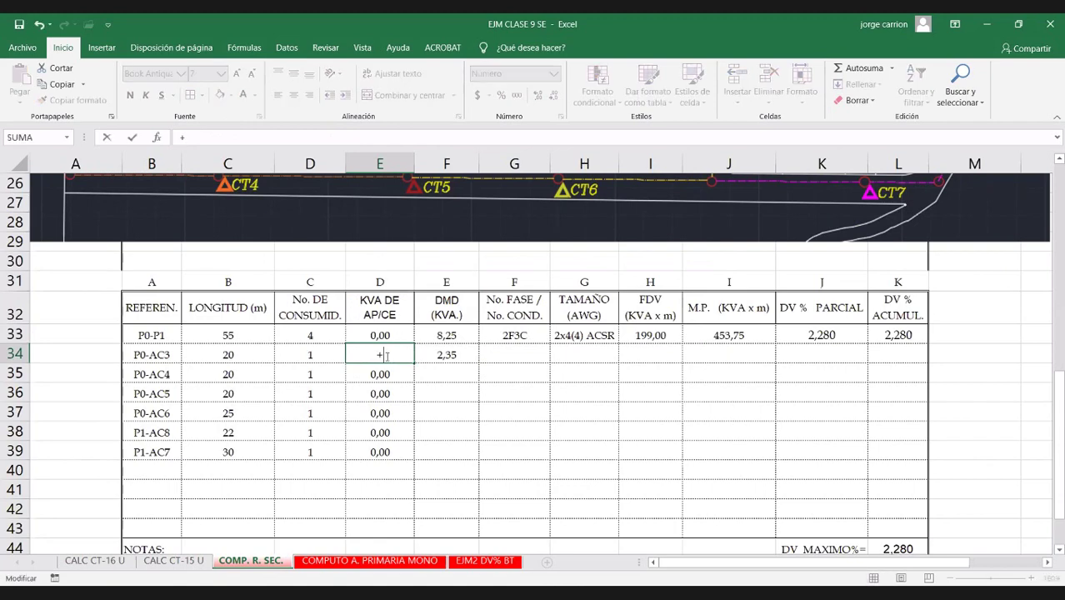
{"action": "type", "text": "0,6"}
{"action": "type", "text": "+3,"}
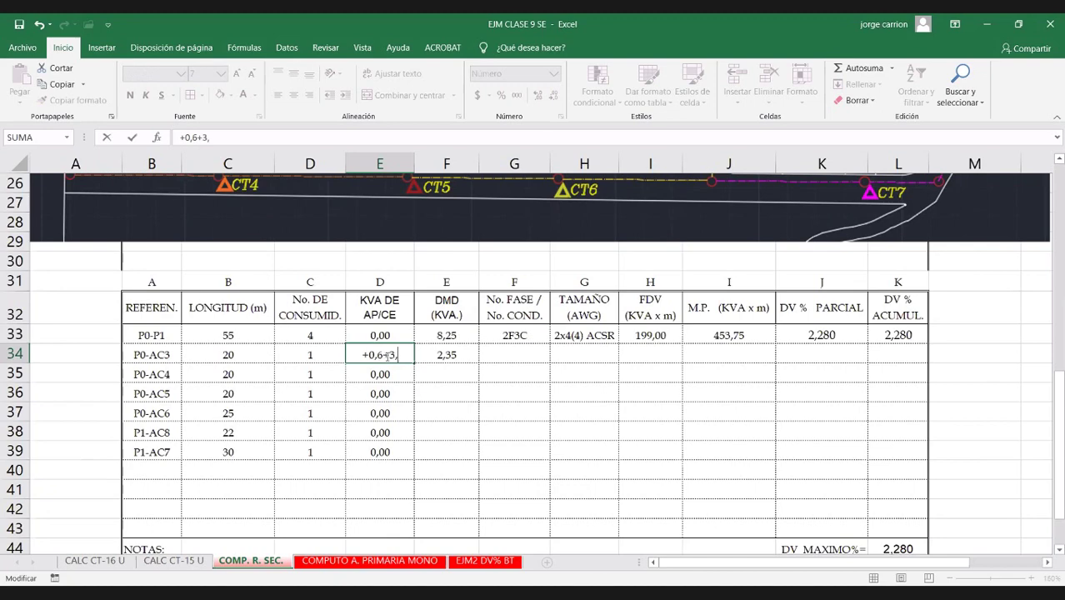
{"action": "type", "text": "37"}
{"action": "key", "text": "Return"}
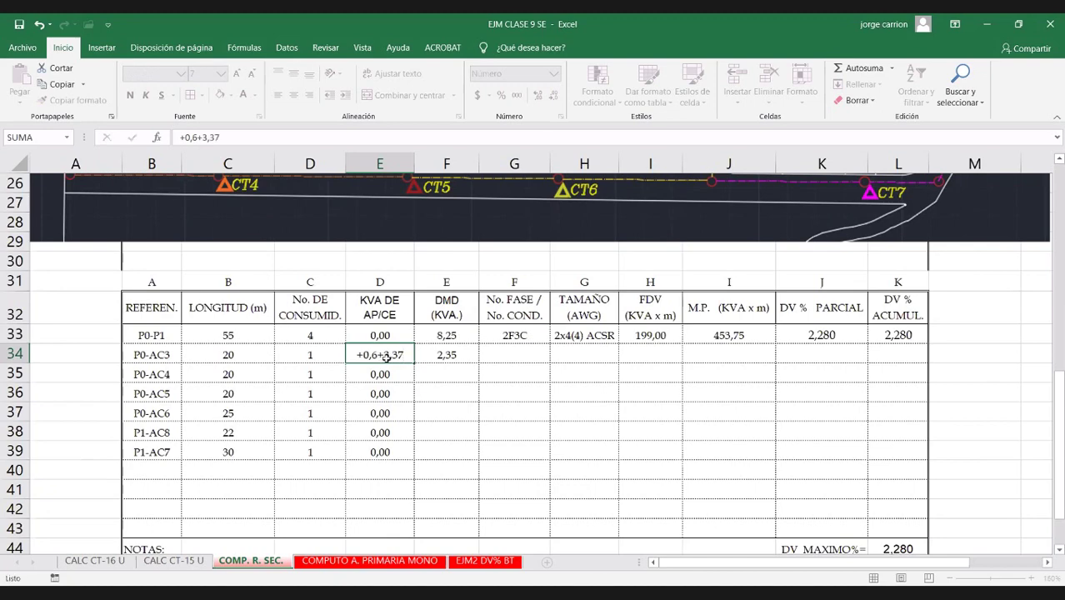
Step: Extend the DMD formula of P0-AC3 to =2,35+E34 so it includes the row's AP/CE load
{"action": "left_click", "coordinate": [446, 337]}
{"action": "left_click", "coordinate": [444, 355]}
{"action": "type", "text": "=2,35+"}
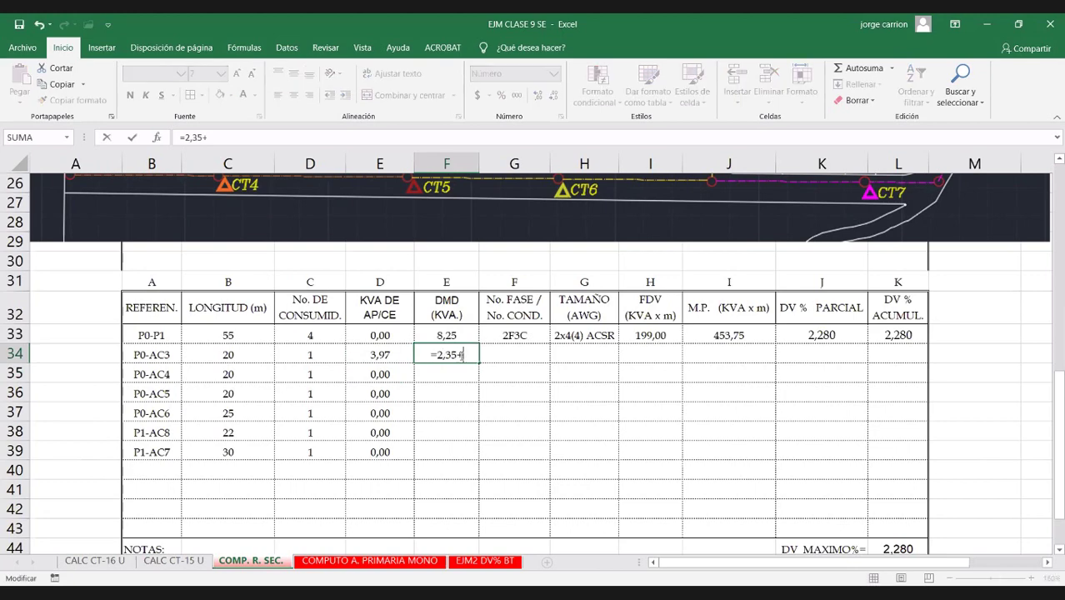
{"action": "left_click", "coordinate": [376, 354]}
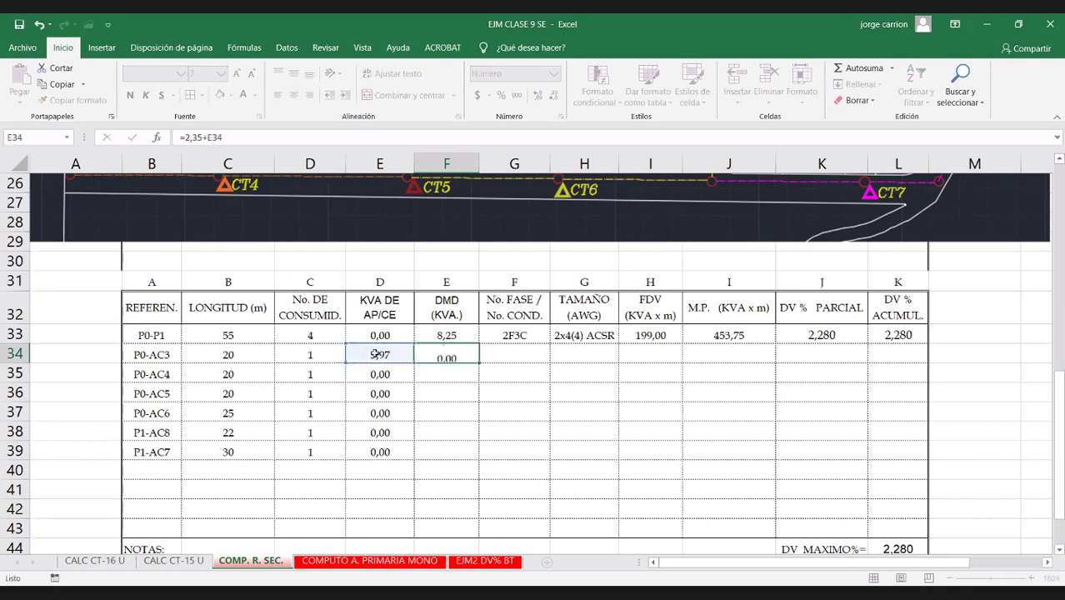
{"action": "key", "text": "Return"}
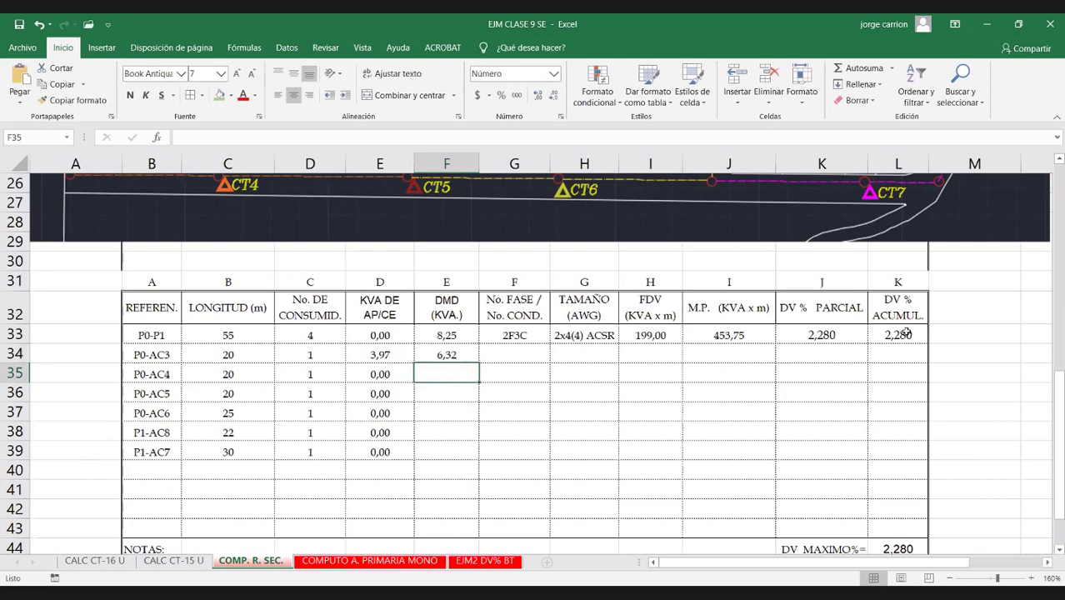
Step: Enter 2F3C as the number of phases and conductors for P0-AC3 in row 34
{"action": "left_click", "coordinate": [544, 360]}
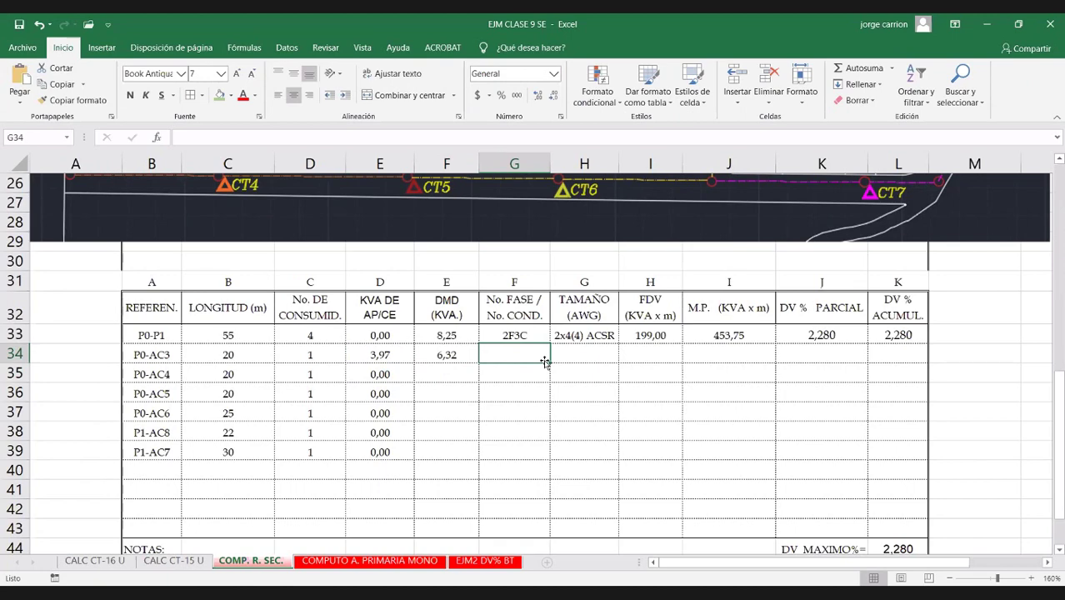
{"action": "type", "text": "24"}
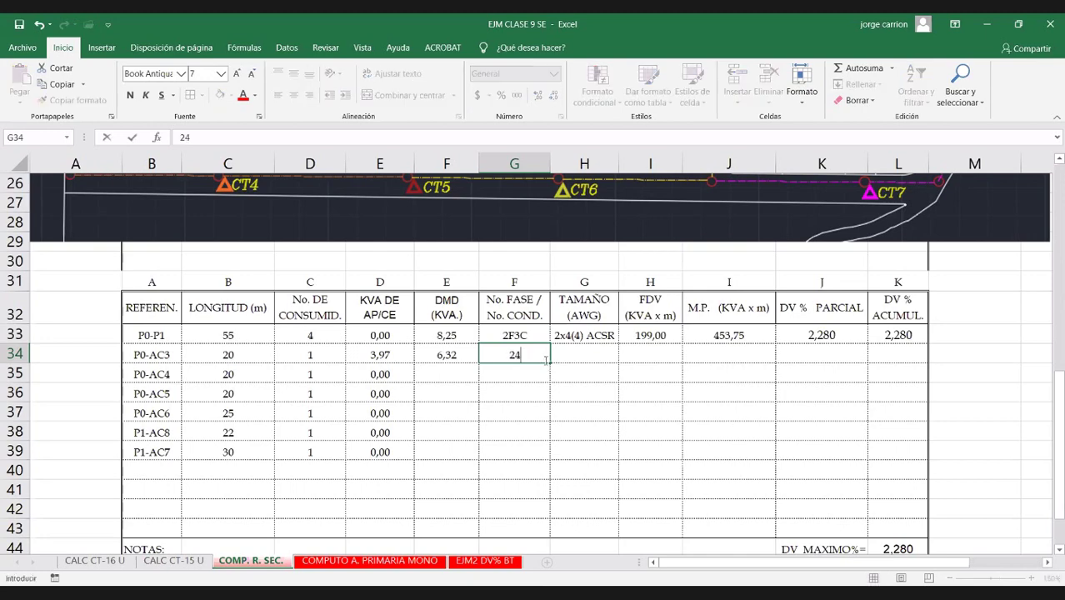
{"action": "type", "text": "ÇÇ"}
{"action": "key", "text": "BackSpace"}
{"action": "key", "text": "BackSpace"}
{"action": "key", "text": "BackSpace"}
{"action": "type", "text": "F"}
{"action": "key", "text": "Tab"}
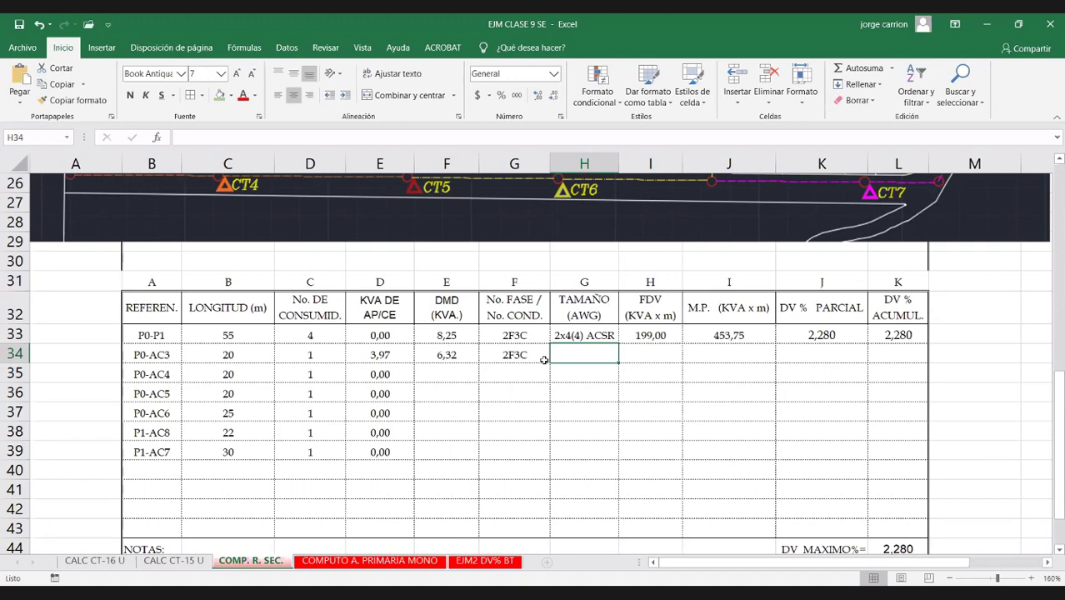
Step: Enter 2XT6(T6) ACSR as the conductor size for P0-AC3 in row 34
{"action": "type", "text": "120"}
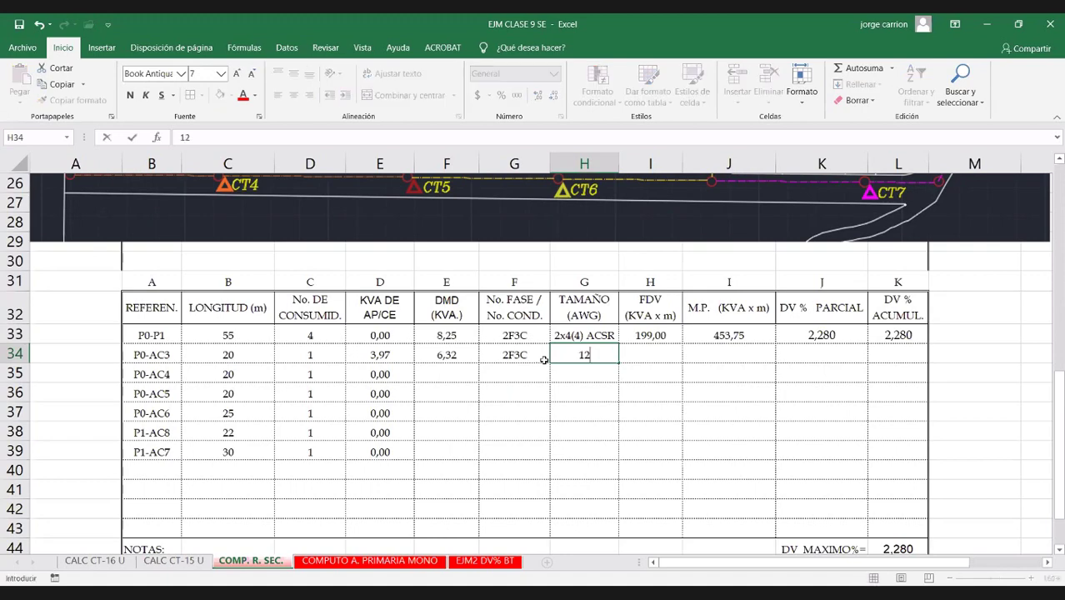
{"action": "key", "text": "BackSpace"}
{"action": "key", "text": "BackSpace"}
{"action": "key", "text": "BackSpace"}
{"action": "type", "text": "2X"}
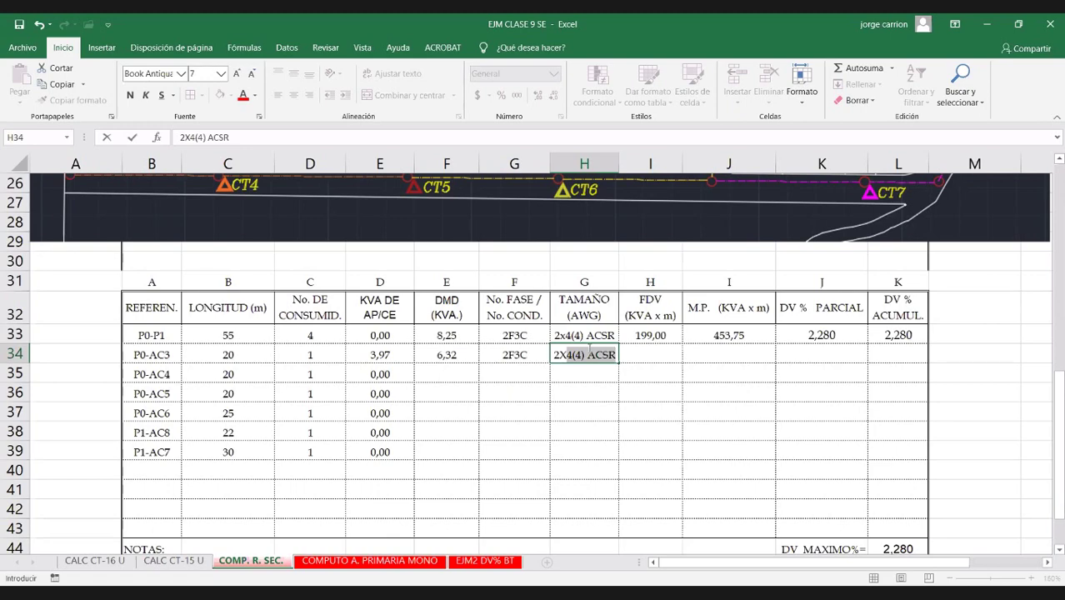
{"action": "left_click", "coordinate": [567, 353]}
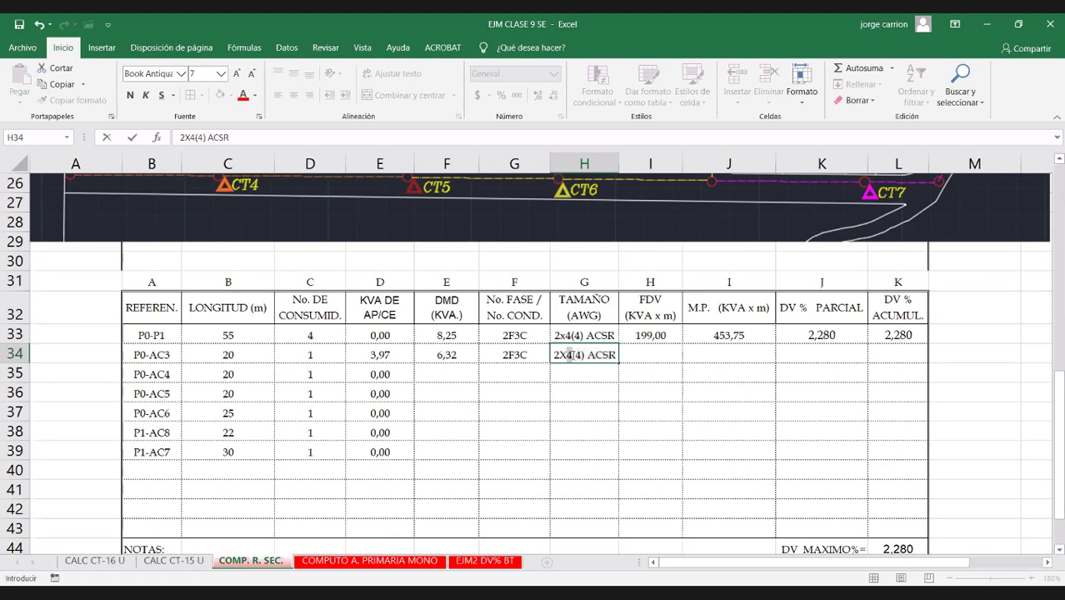
{"action": "key", "text": "BackSpace"}
{"action": "type", "text": "T6"}
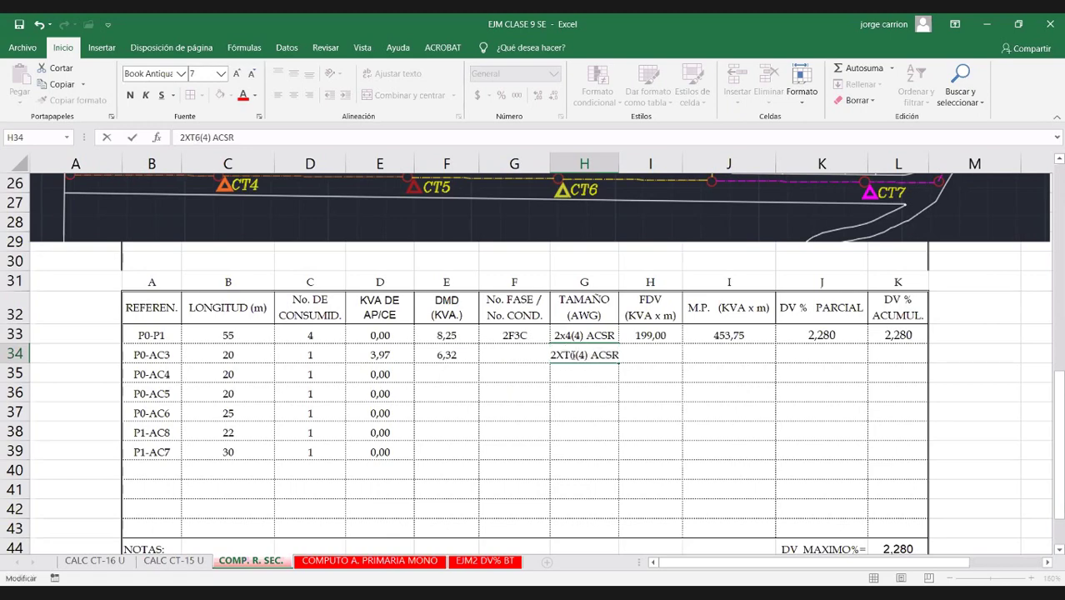
{"action": "key", "text": "Right"}
{"action": "key", "text": "Delete"}
{"action": "type", "text": "T6"}
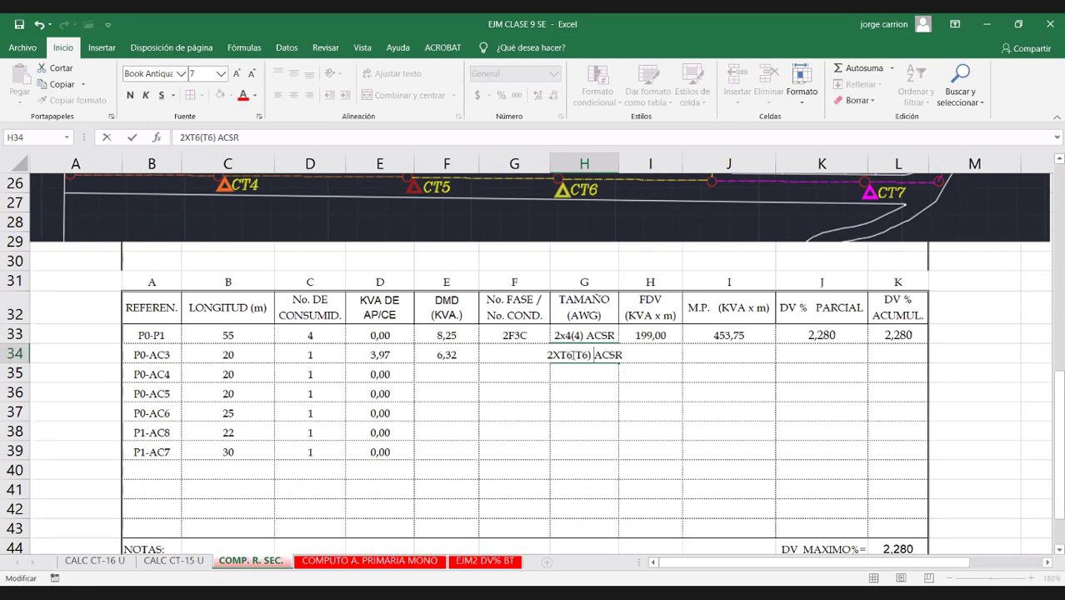
{"action": "key", "text": "Delete"}
{"action": "key", "text": "Delete"}
{"action": "key", "text": "Delete"}
{"action": "key", "text": "Delete"}
{"action": "key", "text": "Delete"}
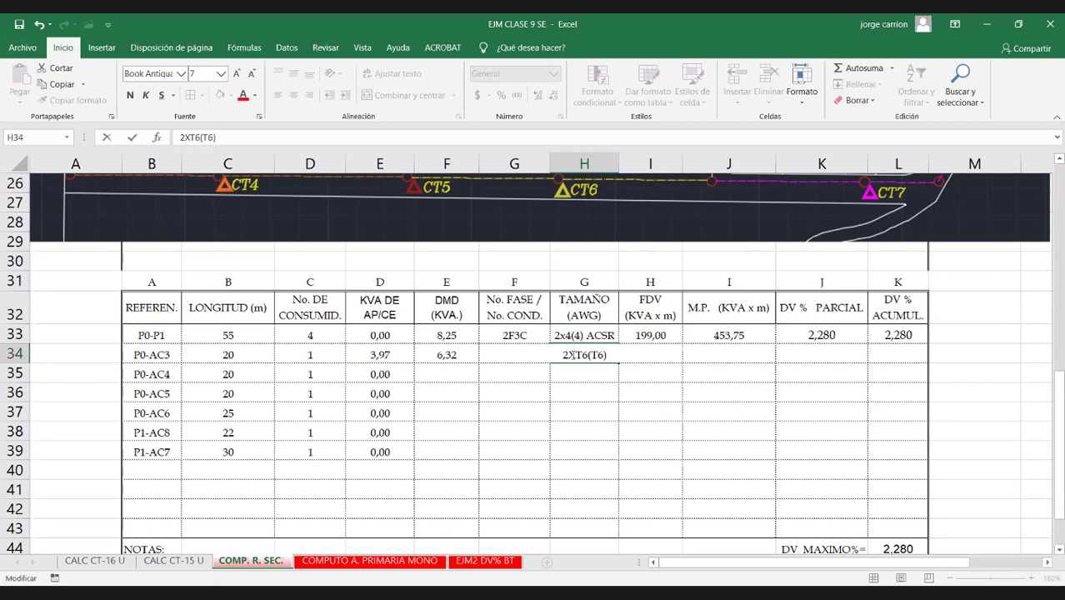
{"action": "type", "text": "ACSR"}
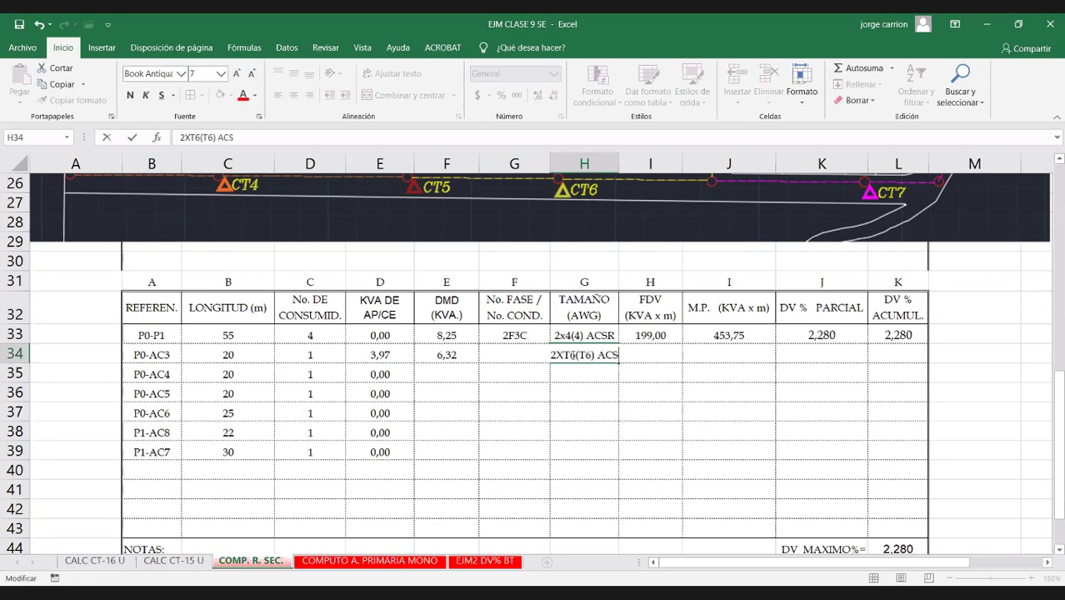
{"action": "left_click", "coordinate": [598, 420]}
Step: Widen column H slightly so the conductor size of P0-AC3 fits inside its cell
{"action": "left_click", "coordinate": [602, 355]}
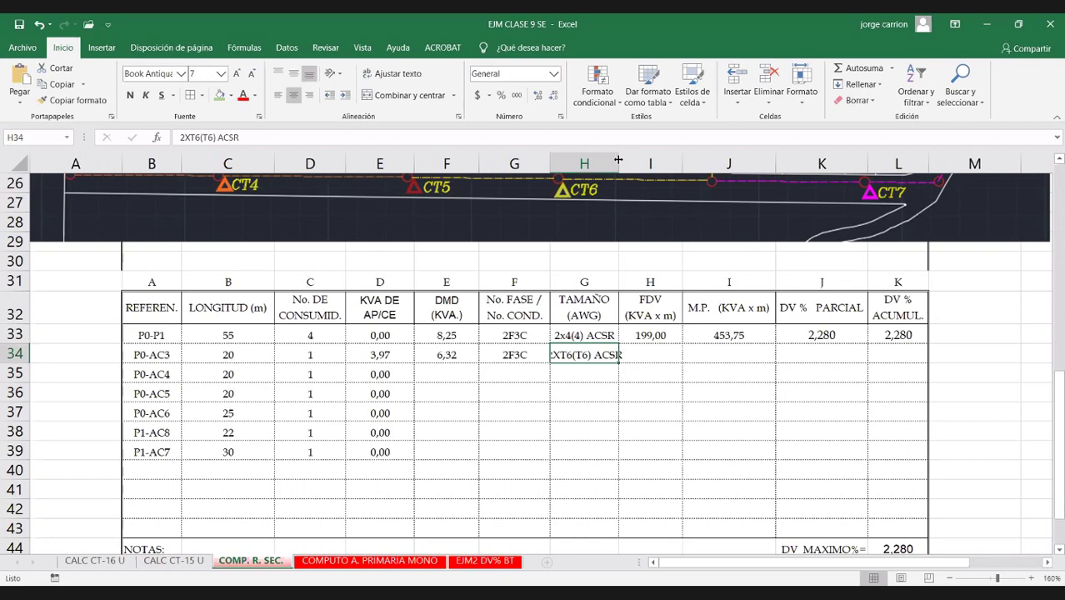
{"action": "left_click_drag", "start_coordinate": [618, 159], "coordinate": [627, 160]}
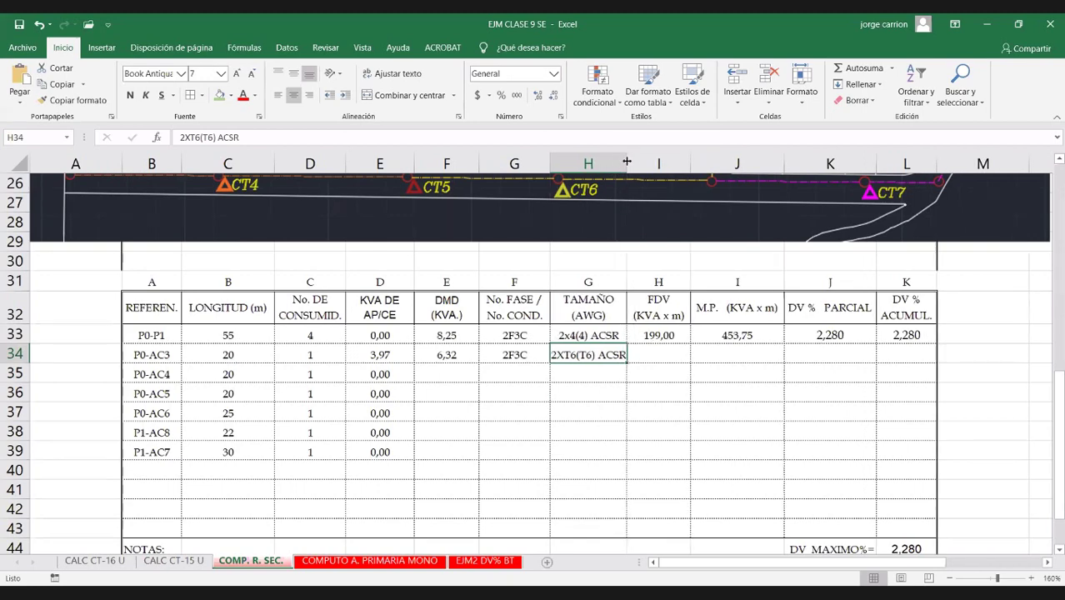
{"action": "left_click_drag", "start_coordinate": [627, 163], "coordinate": [631, 163]}
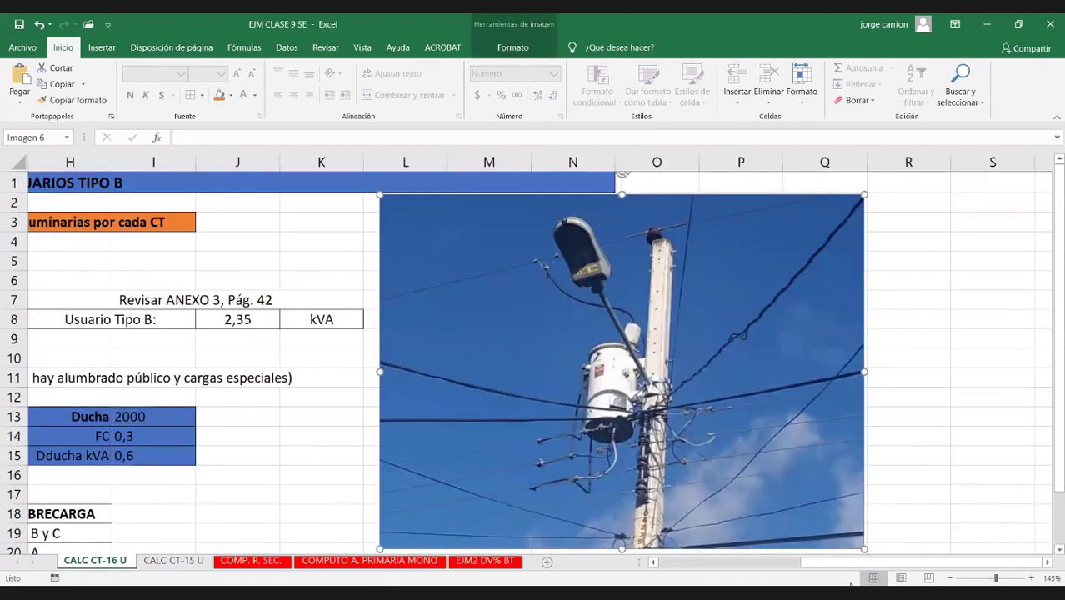
Step: View the pole transformer photo in CALC CT-16 U, and set the FDV of P0-AC3 to 120 in COMP. R. SEC
{"action": "scroll", "coordinate": [754, 253], "scroll_direction": "down", "scroll_amount": 1}
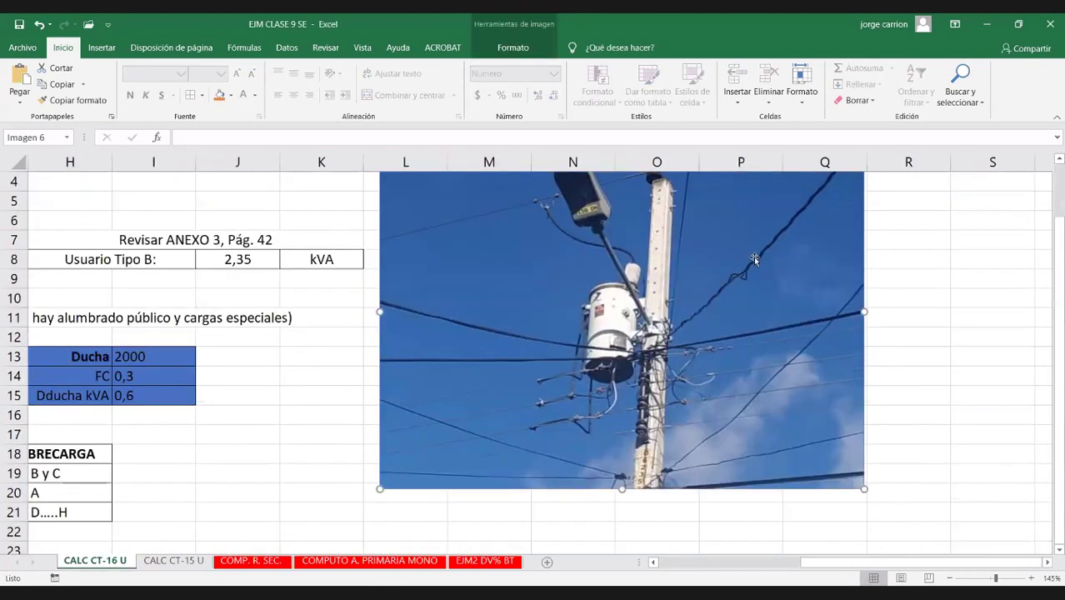
{"action": "scroll", "coordinate": [738, 271], "scroll_direction": "up", "scroll_amount": 1, "text": "ctrl"}
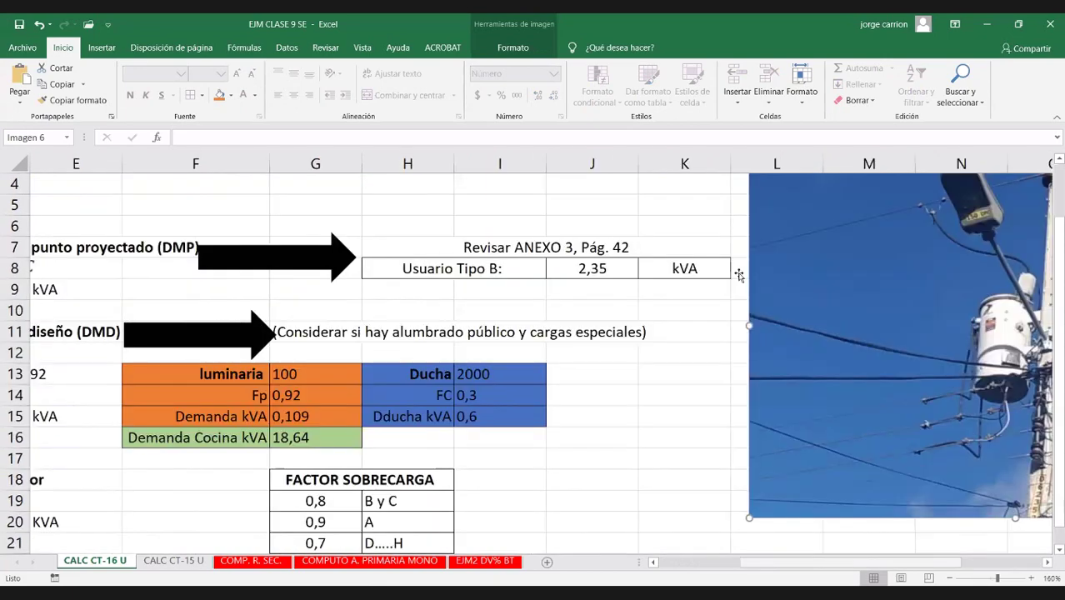
{"action": "scroll", "coordinate": [738, 275], "scroll_direction": "right", "scroll_amount": 2}
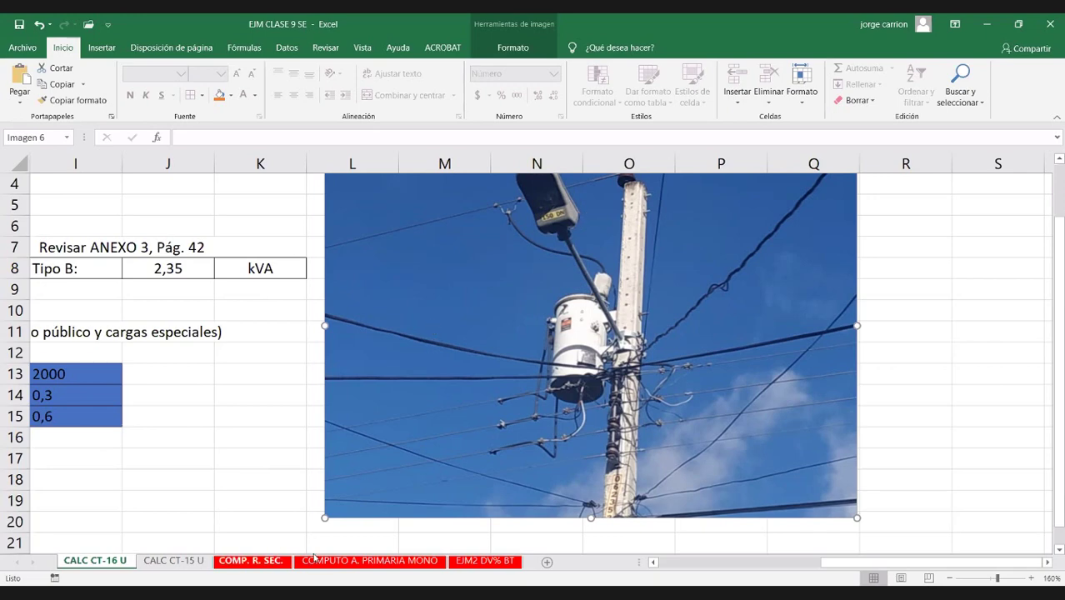
{"action": "left_click", "coordinate": [250, 561]}
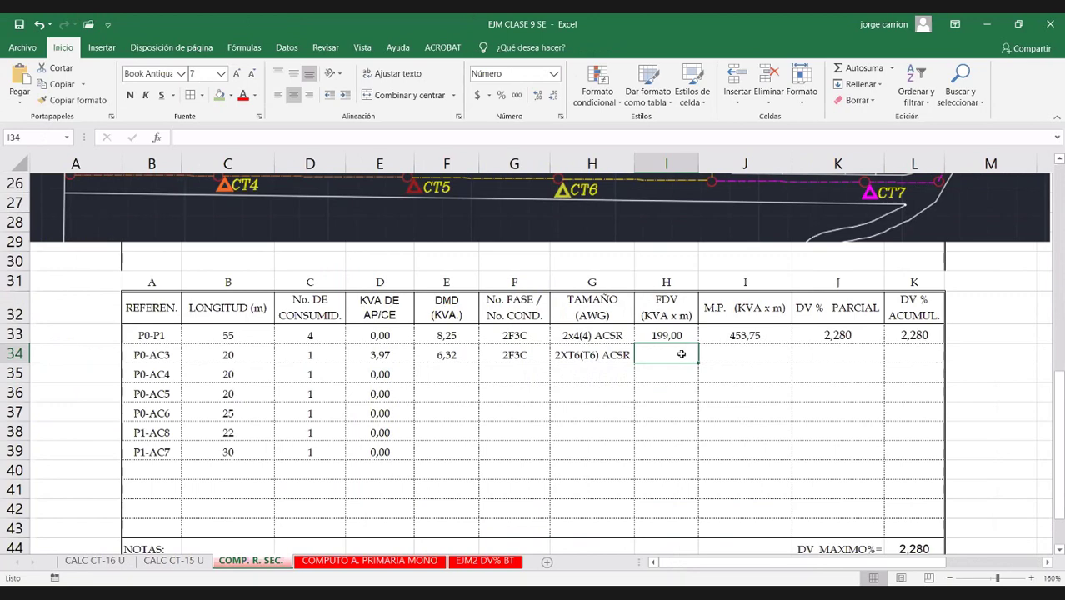
{"action": "double_click", "coordinate": [681, 355]}
{"action": "type", "text": "120"}
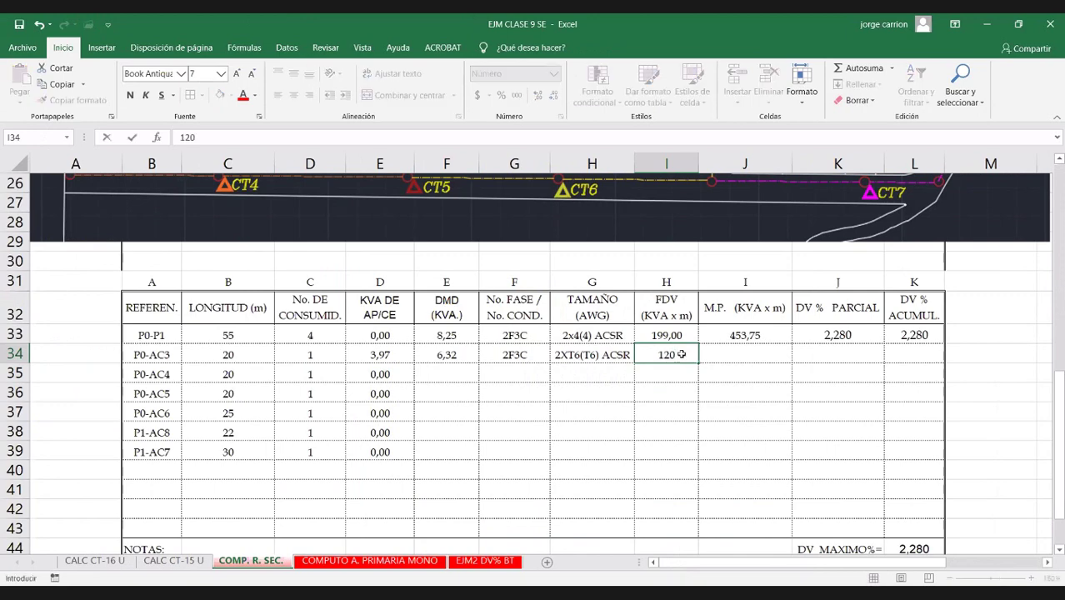
{"action": "key", "text": "Tab"}
Step: Copy the M.P., partial DV% and cumulative DV% formulas of P0-P1 from row 33 to P0-AC3 in row 34
{"action": "left_click_drag", "start_coordinate": [742, 334], "coordinate": [889, 335]}
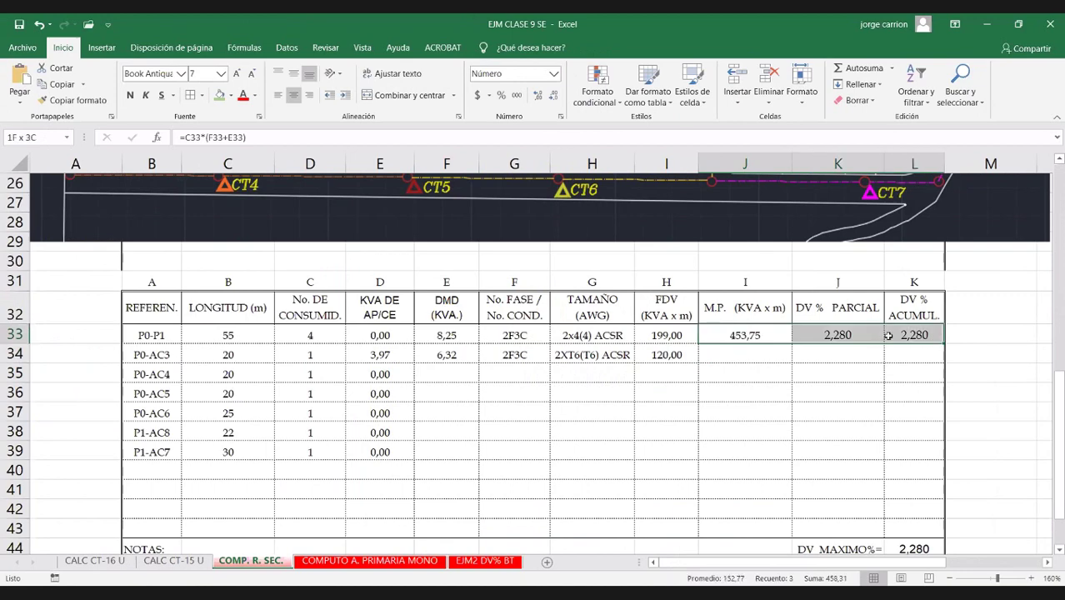
{"action": "key", "text": "ctrl+c"}
{"action": "left_click", "coordinate": [736, 358]}
{"action": "key", "text": "ctrl+v"}
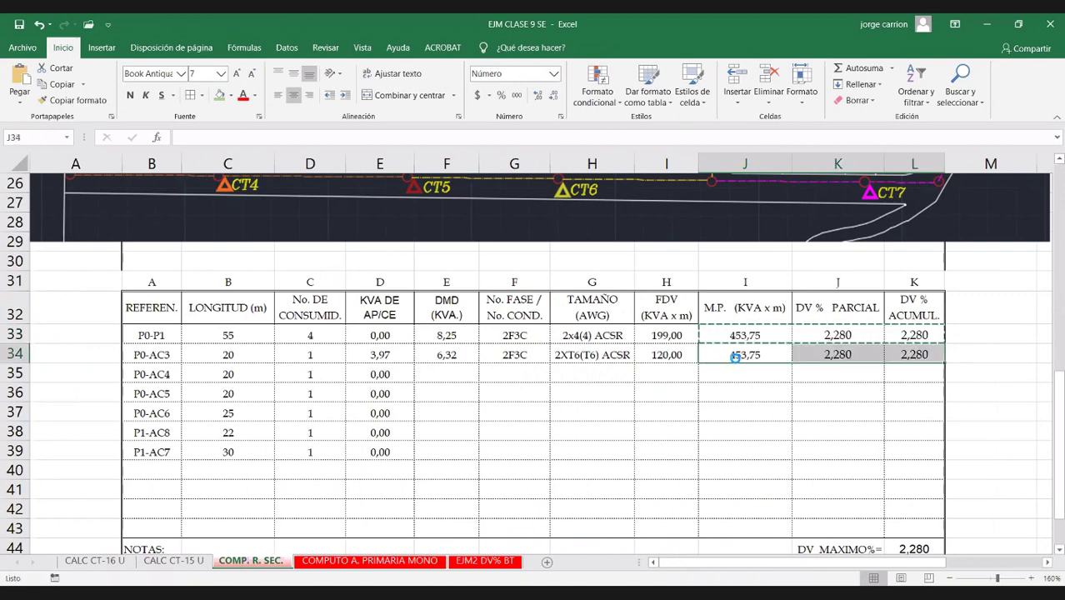
{"action": "key", "text": "Escape"}
Step: Set the cumulative DV% of P0-AC3 in row 34 to the formula =K34
{"action": "left_click", "coordinate": [909, 356]}
{"action": "type", "text": "="}
{"action": "left_click", "coordinate": [849, 359]}
{"action": "key", "text": "ctrl+Return"}
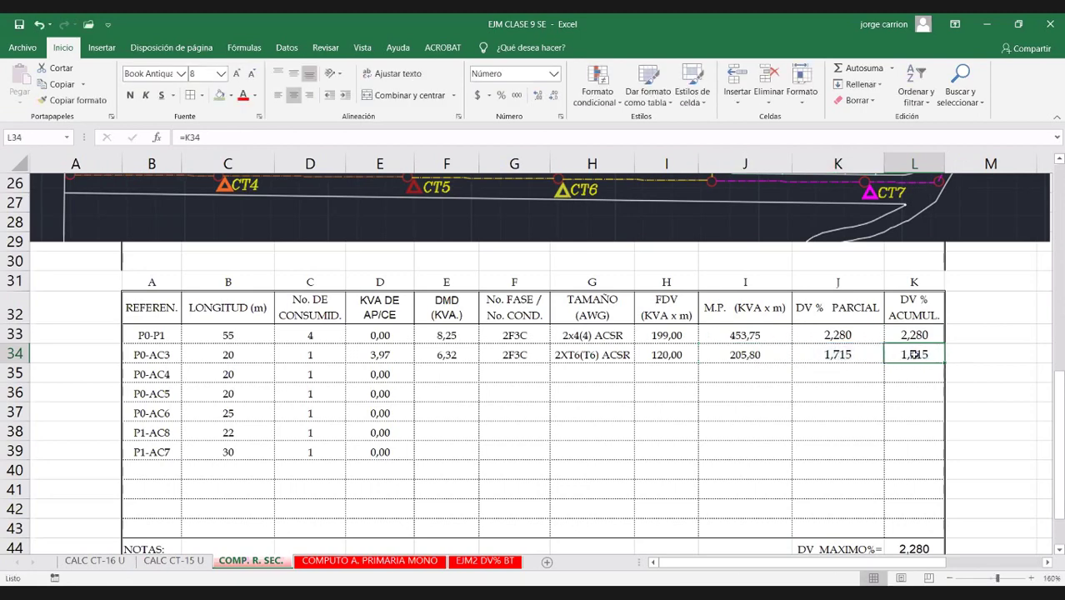
Step: Inspect the partial and cumulative DV% formulas of P0-AC3 and the cumulative DV% formula of P0-P1
{"action": "double_click", "coordinate": [921, 355]}
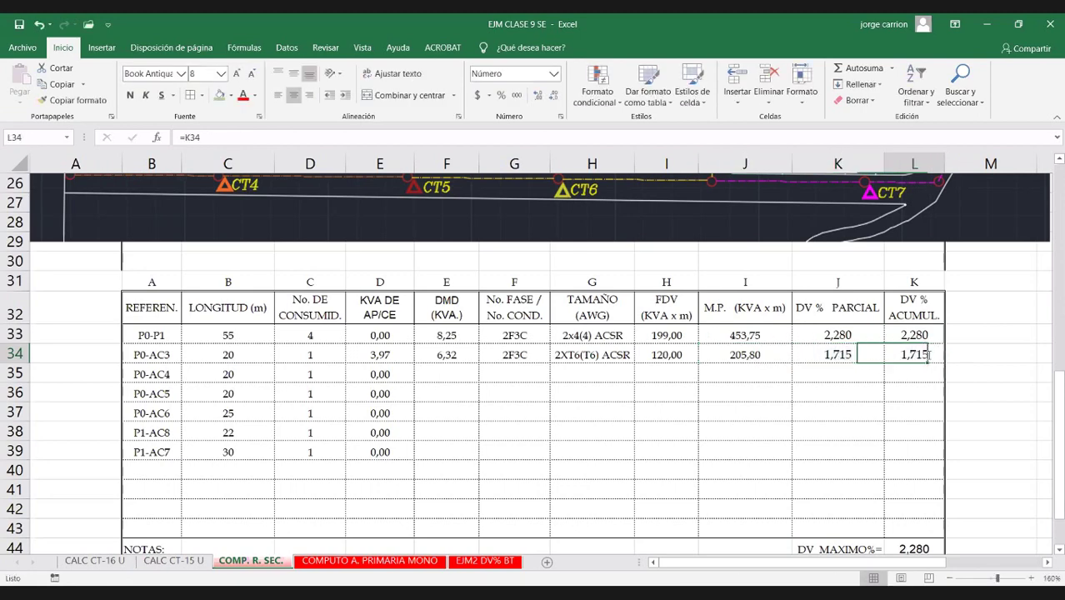
{"action": "left_click", "coordinate": [879, 355]}
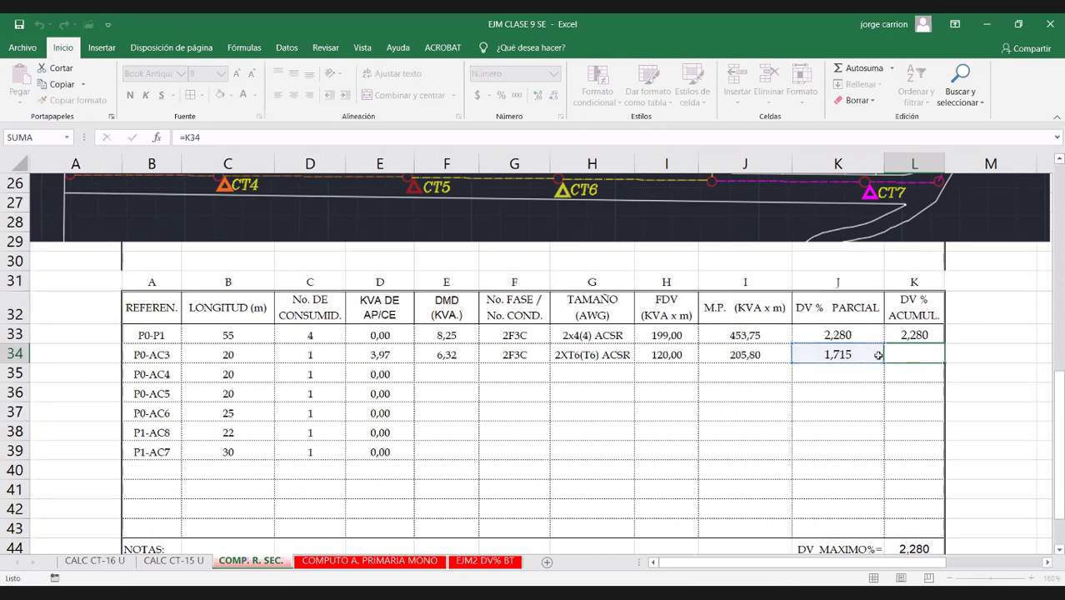
{"action": "double_click", "coordinate": [878, 355]}
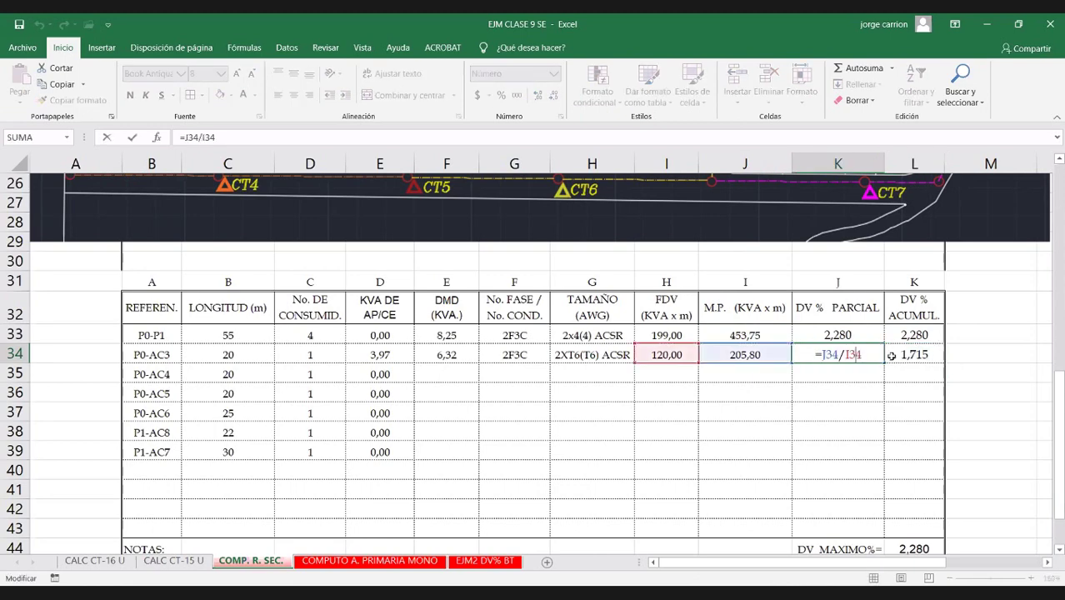
{"action": "double_click", "coordinate": [927, 355]}
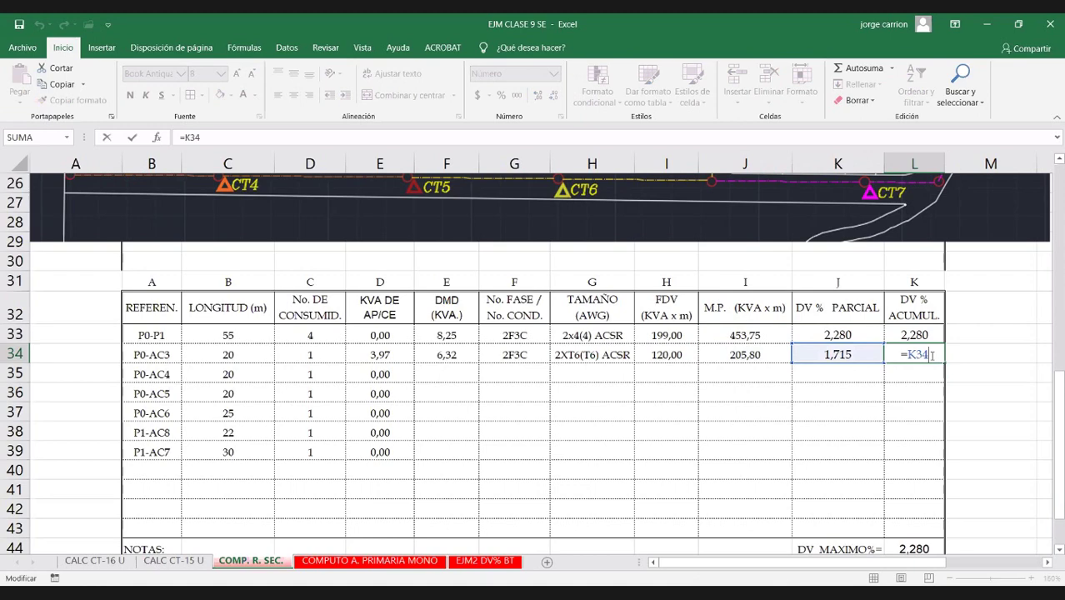
{"action": "key", "text": "ctrl+Return"}
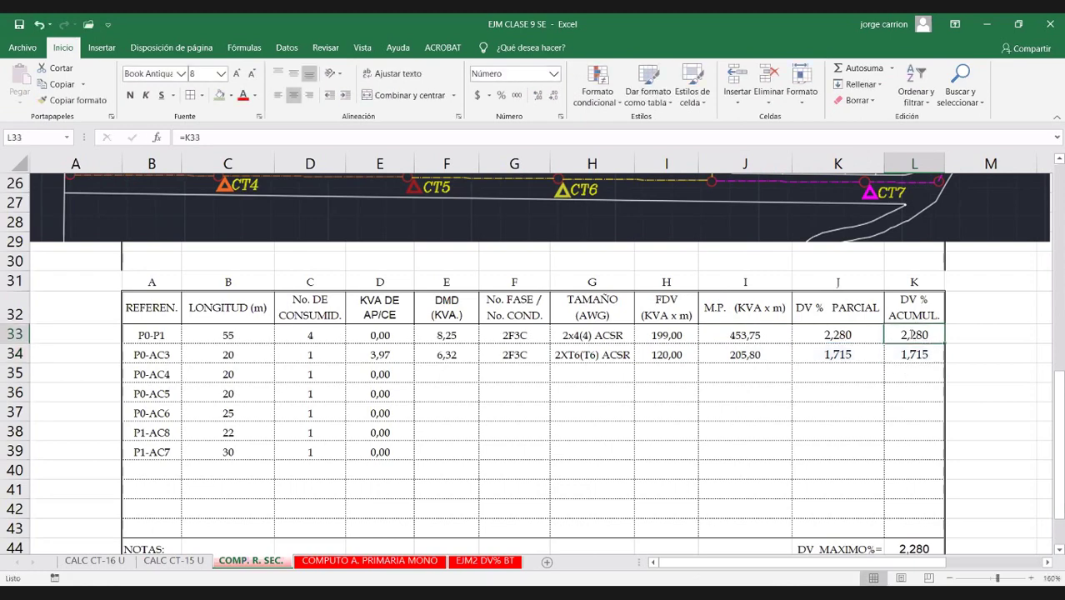
{"action": "double_click", "coordinate": [907, 334]}
{"action": "key", "text": "Escape"}
{"action": "left_click", "coordinate": [861, 338]}
{"action": "double_click", "coordinate": [909, 336]}
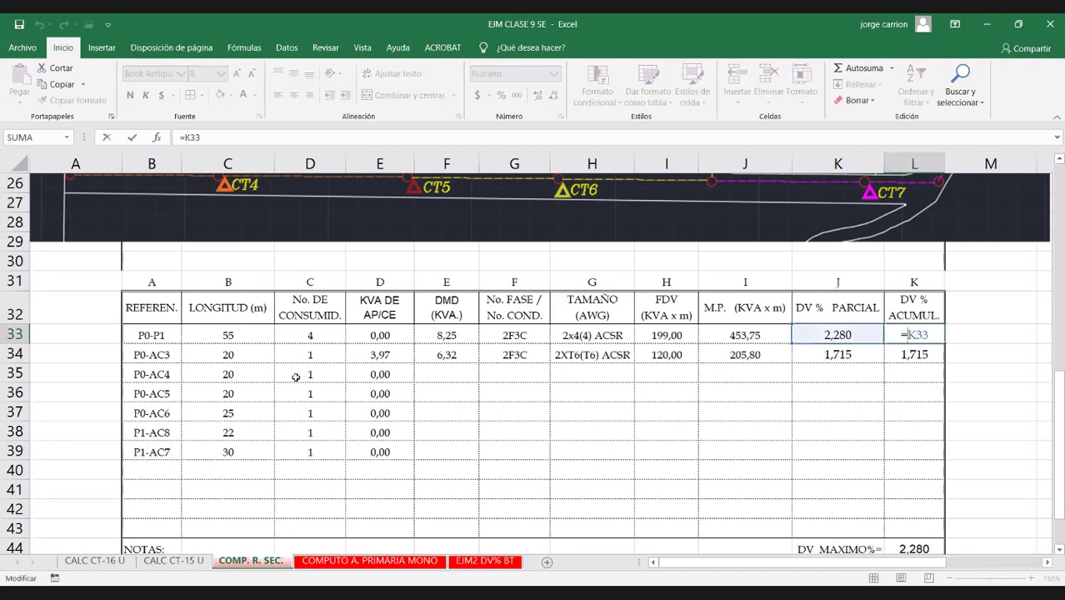
{"action": "key", "text": "Escape"}
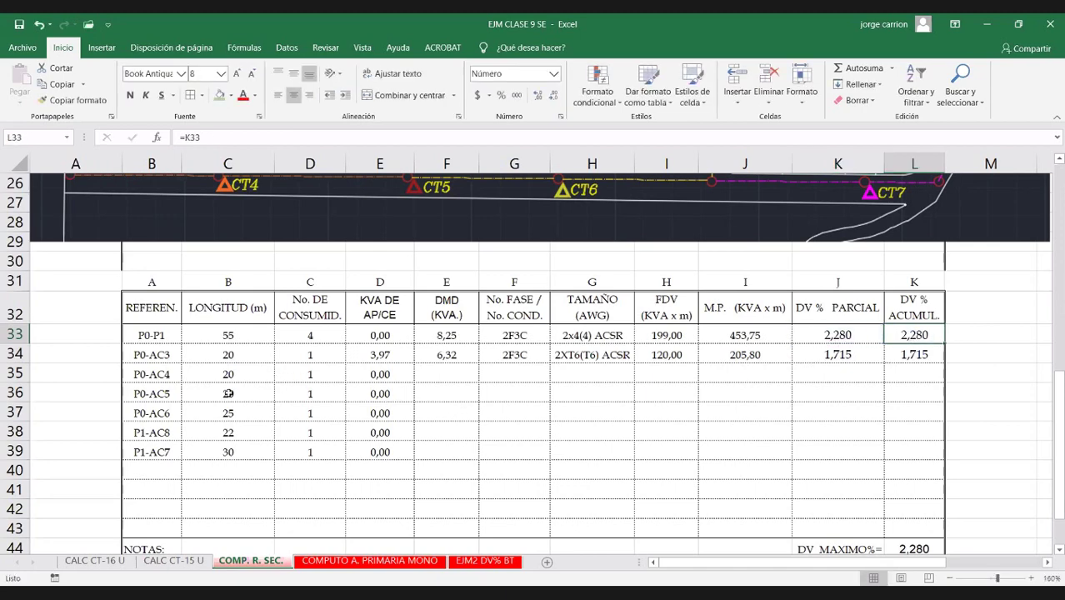
Step: Examine the network plan with transformers CT1 to CT7 above the table and recheck the cumulative DV% formula of P0-AC3
{"action": "scroll", "coordinate": [226, 393], "scroll_direction": "up", "scroll_amount": 1}
{"action": "scroll", "coordinate": [158, 397], "scroll_direction": "up", "scroll_amount": 1}
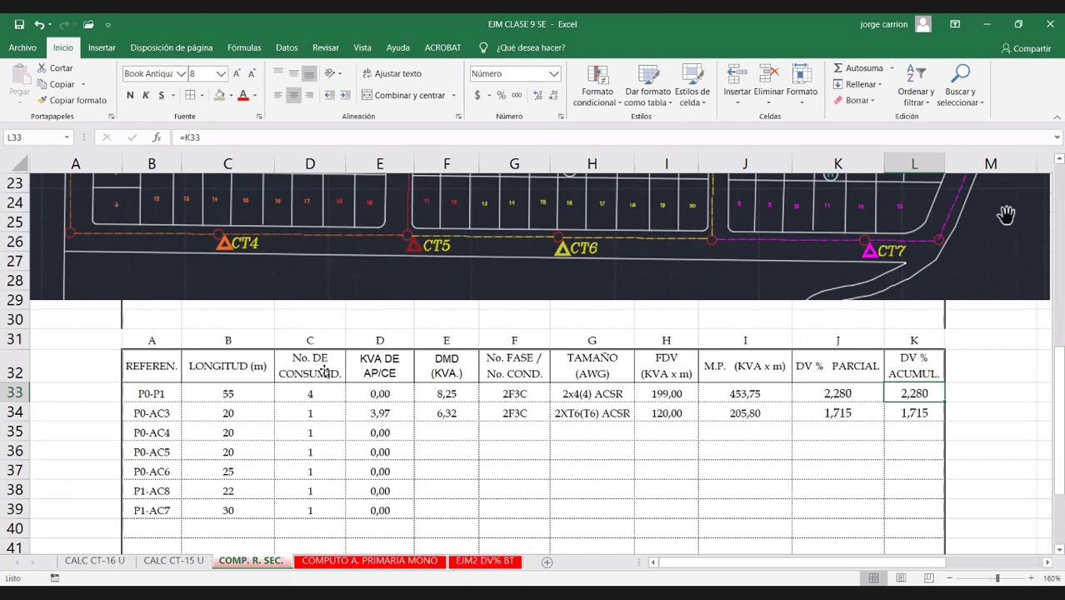
{"action": "scroll", "coordinate": [292, 337], "scroll_direction": "up", "scroll_amount": 2}
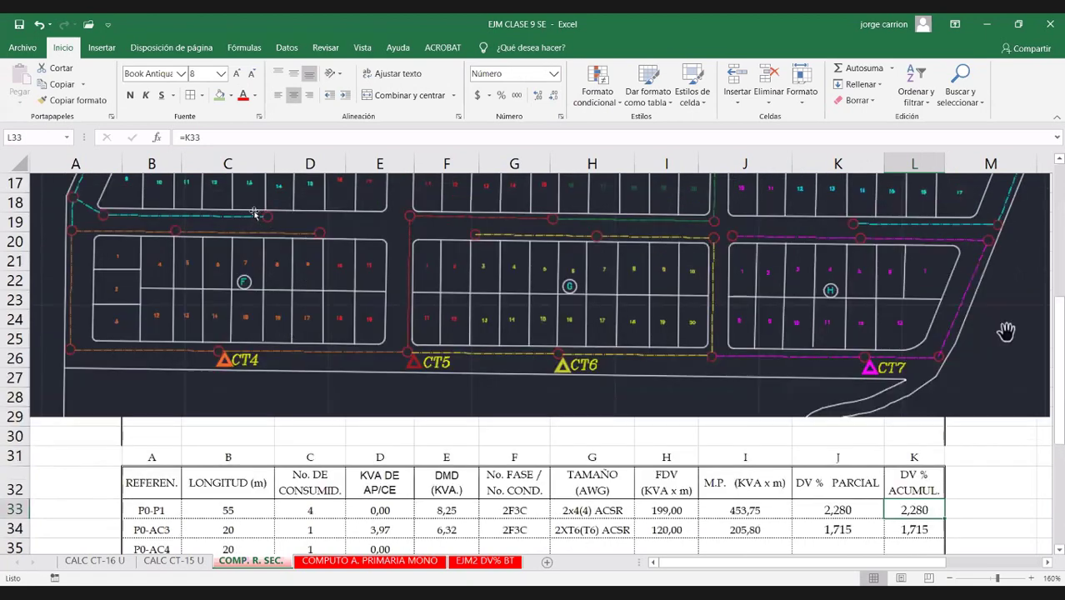
{"action": "scroll", "coordinate": [265, 212], "scroll_direction": "up", "scroll_amount": 2}
{"action": "scroll", "coordinate": [334, 275], "scroll_direction": "down", "scroll_amount": 2}
{"action": "scroll", "coordinate": [250, 398], "scroll_direction": "down", "scroll_amount": 2}
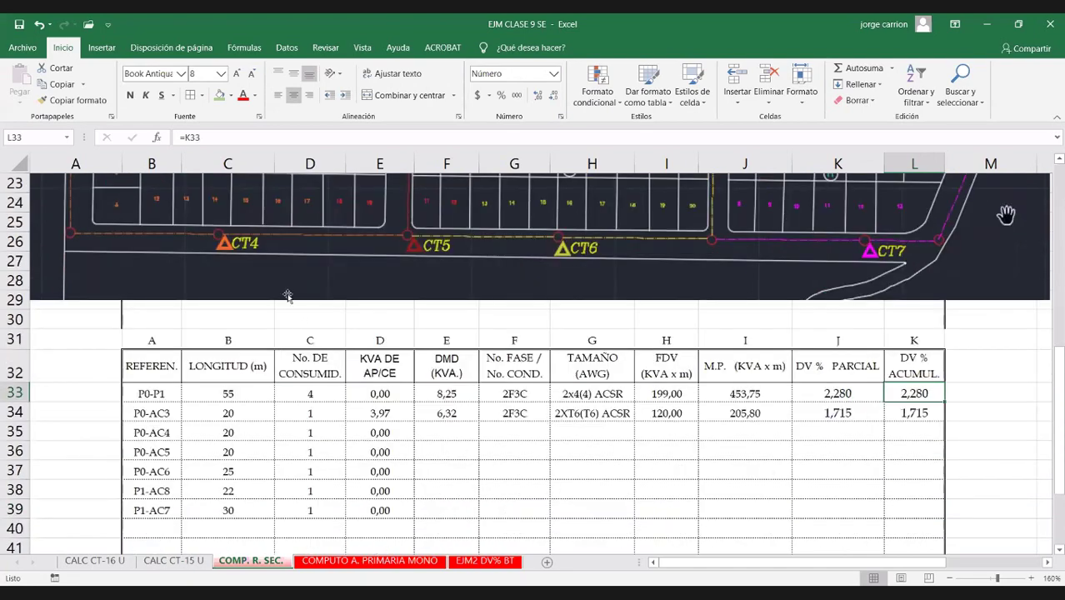
{"action": "scroll", "coordinate": [283, 283], "scroll_direction": "up", "scroll_amount": 1}
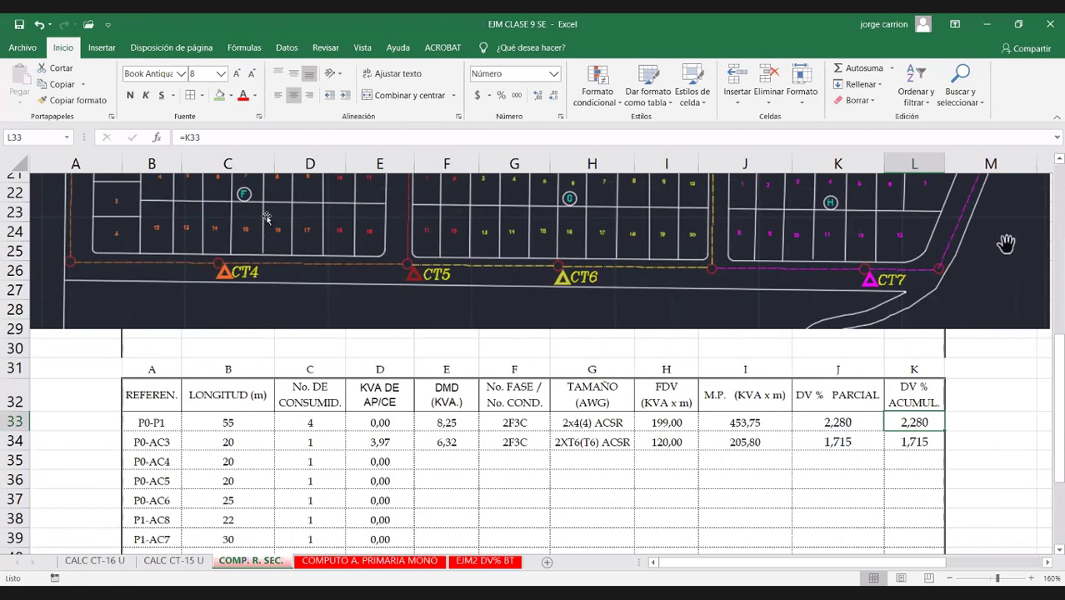
{"action": "scroll", "coordinate": [267, 217], "scroll_direction": "up", "scroll_amount": 3}
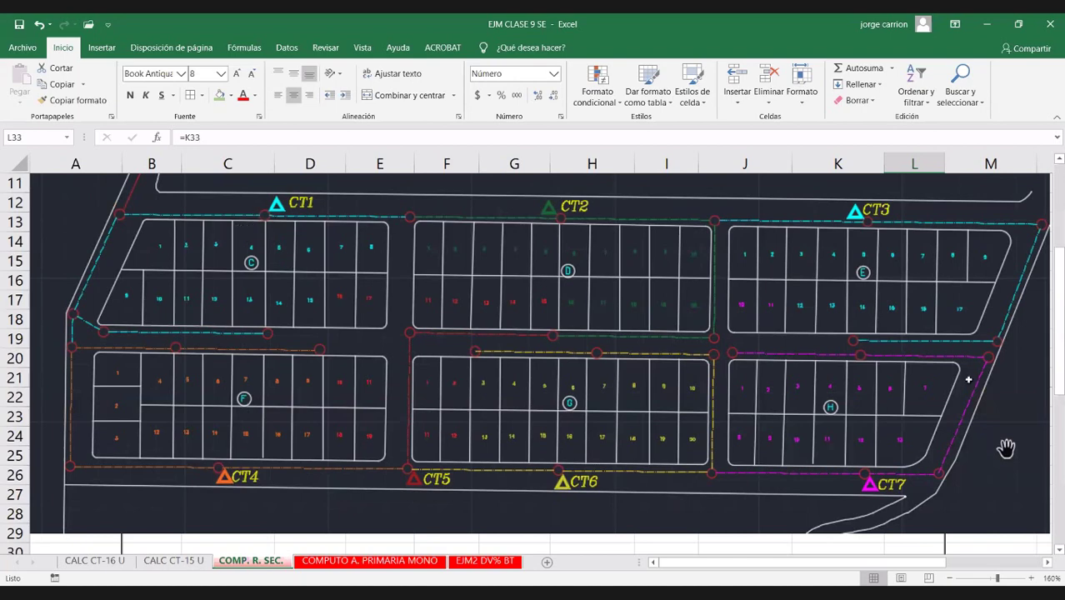
{"action": "scroll", "coordinate": [904, 352], "scroll_direction": "down", "scroll_amount": 5}
{"action": "double_click", "coordinate": [915, 354]}
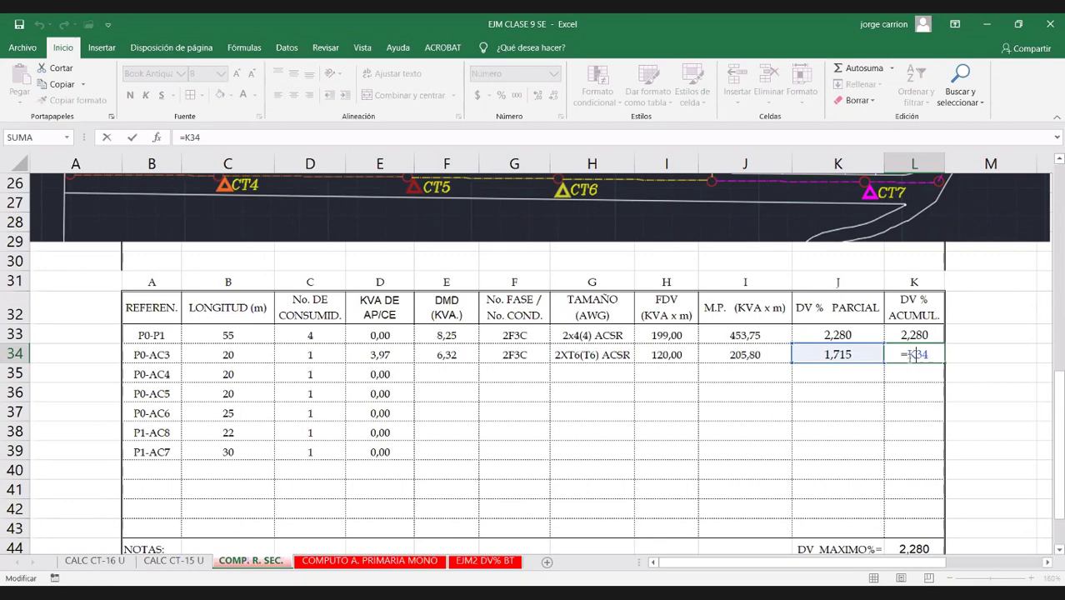
{"action": "key", "text": "ctrl+Return"}
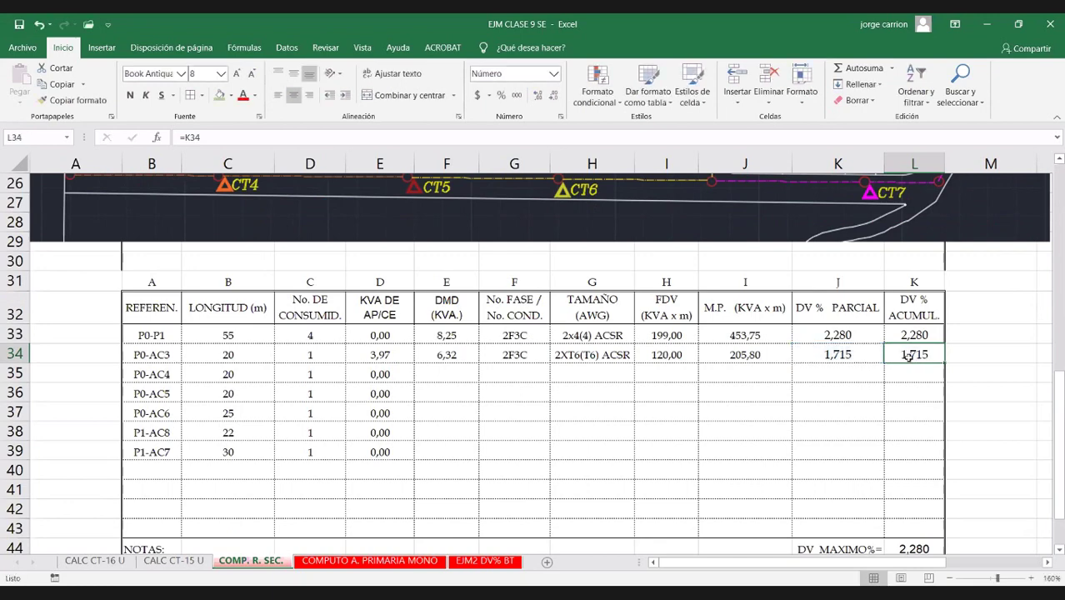
Step: Inspect the cumulative and partial DV% formulas of P0-P1 and examine the CT1 circuit in the network plan above the table
{"action": "left_click", "coordinate": [917, 335]}
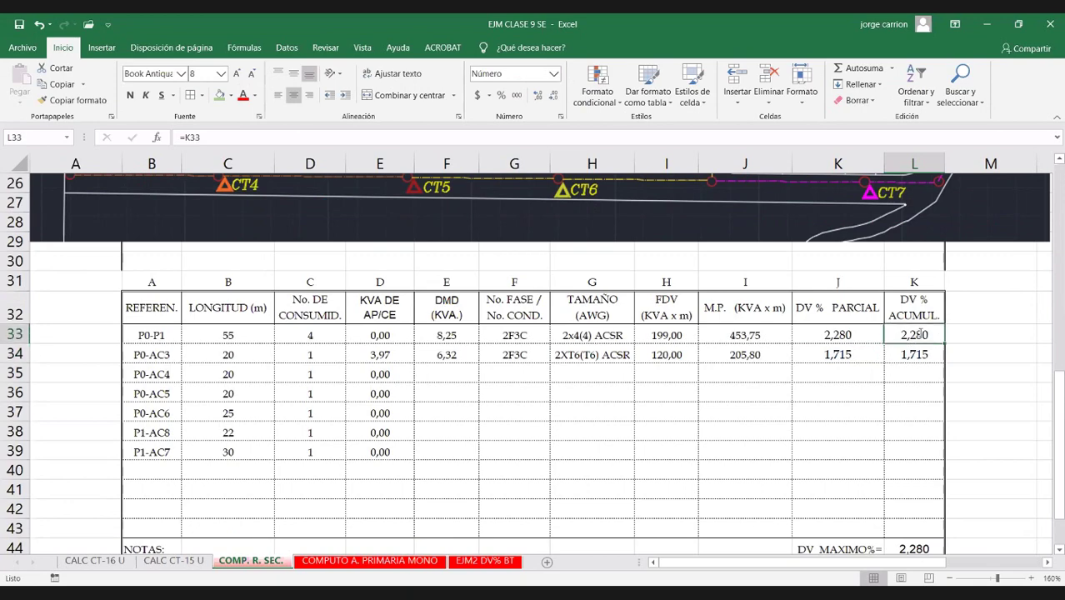
{"action": "type", "text": "="}
{"action": "key", "text": "Left"}
{"action": "key", "text": "ctrl+Return"}
{"action": "double_click", "coordinate": [844, 342]}
{"action": "key", "text": "Escape"}
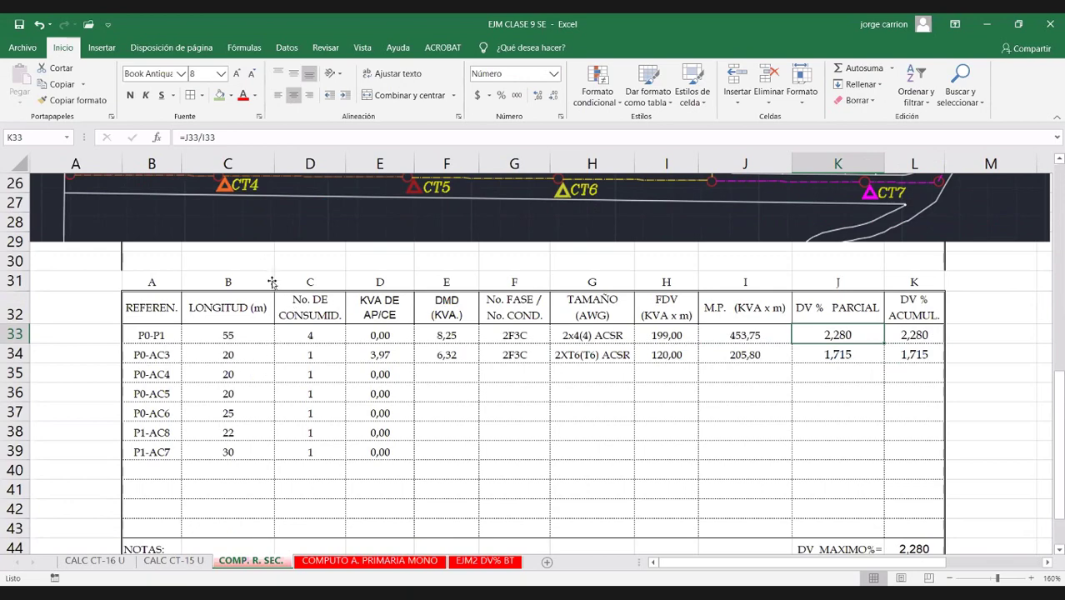
{"action": "scroll", "coordinate": [275, 283], "scroll_direction": "up", "scroll_amount": 3}
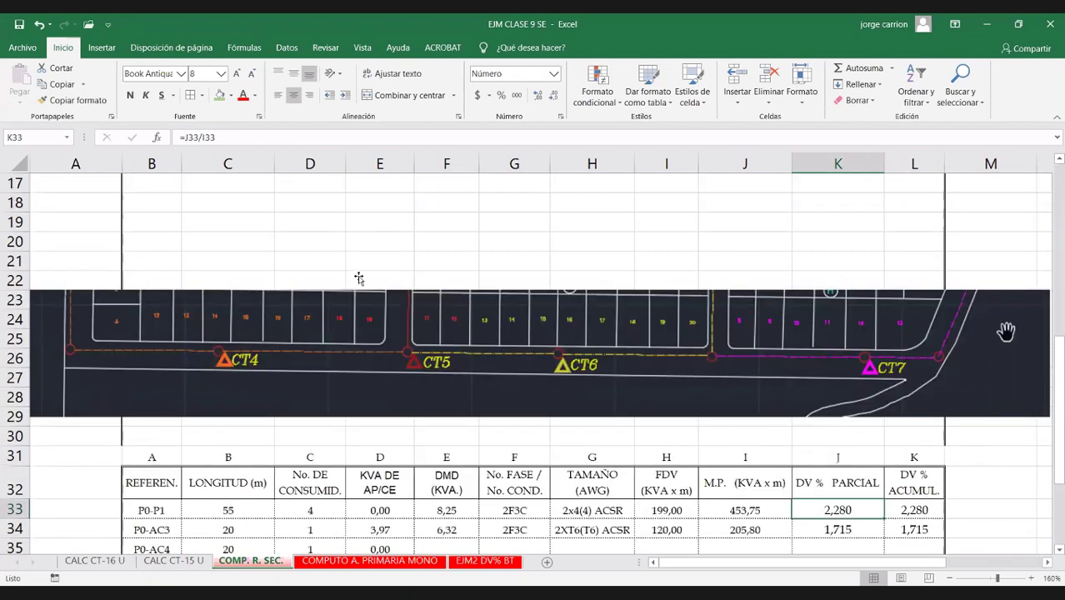
{"action": "scroll", "coordinate": [301, 275], "scroll_direction": "up", "scroll_amount": 3}
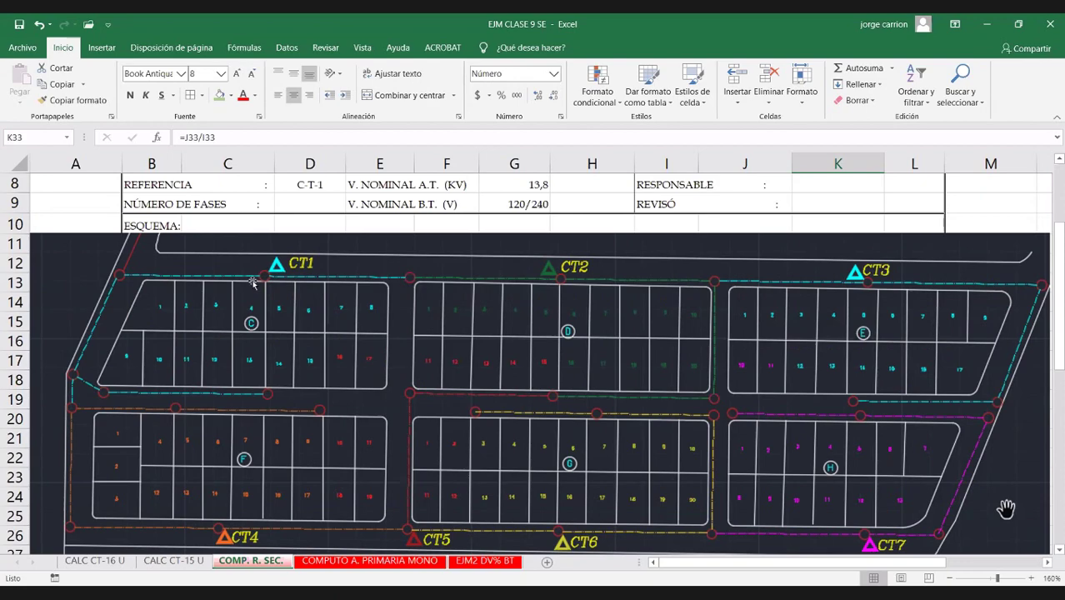
{"action": "scroll", "coordinate": [380, 299], "scroll_direction": "down", "scroll_amount": 1}
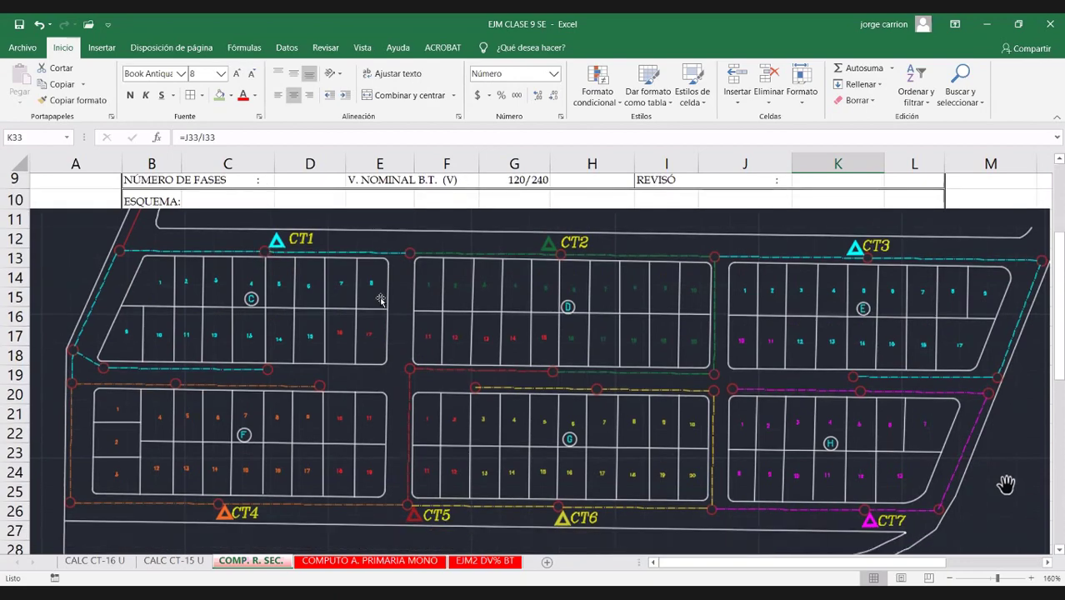
{"action": "scroll", "coordinate": [380, 303], "scroll_direction": "down", "scroll_amount": 7}
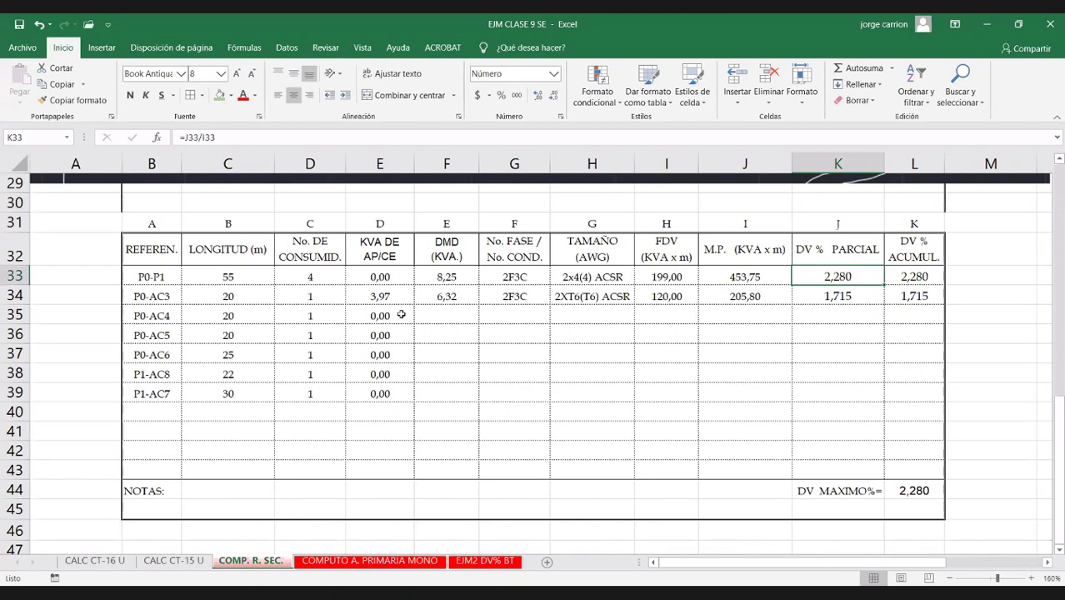
Step: Review the DMD entries of P0-P1 and P0-AC3 together with the cumulative DV% cells of both rows
{"action": "double_click", "coordinate": [440, 276]}
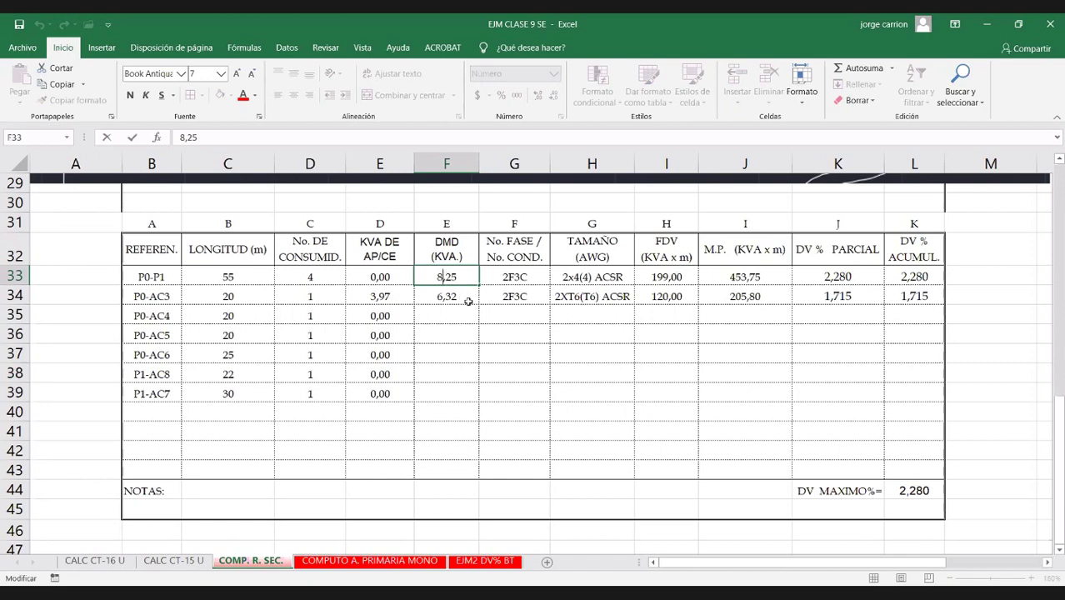
{"action": "left_click", "coordinate": [903, 276]}
{"action": "left_click", "coordinate": [917, 297]}
{"action": "left_click", "coordinate": [466, 277]}
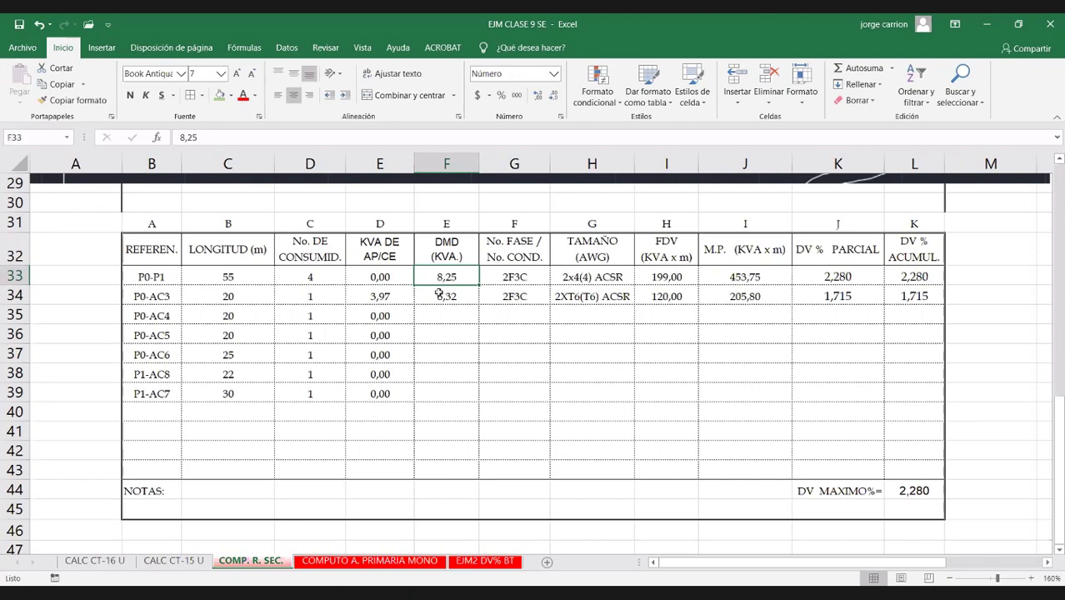
{"action": "left_click", "coordinate": [439, 293]}
{"action": "double_click", "coordinate": [455, 294]}
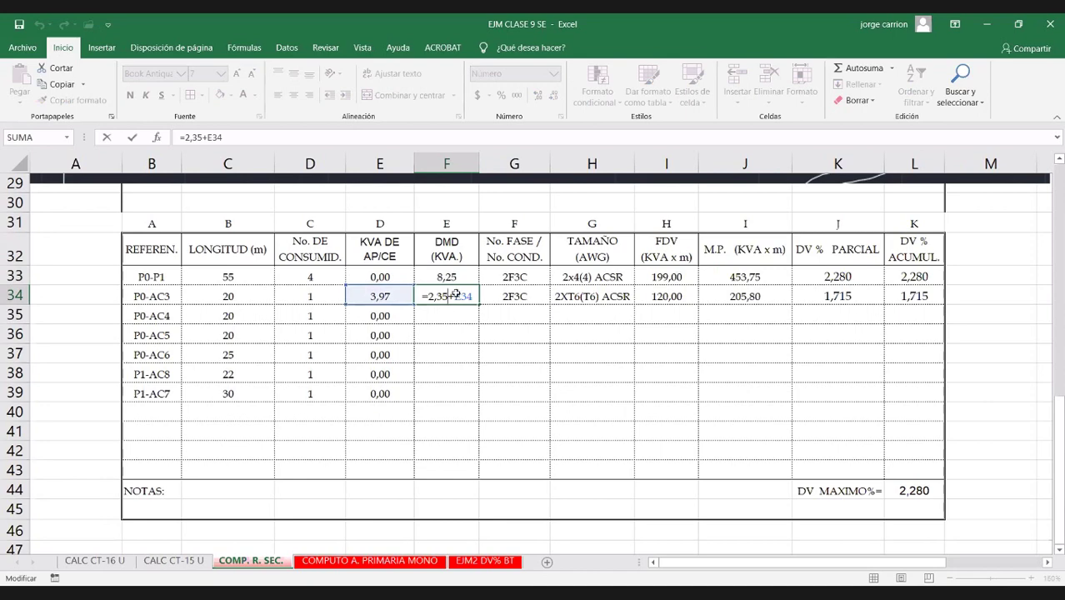
{"action": "left_click", "coordinate": [449, 316]}
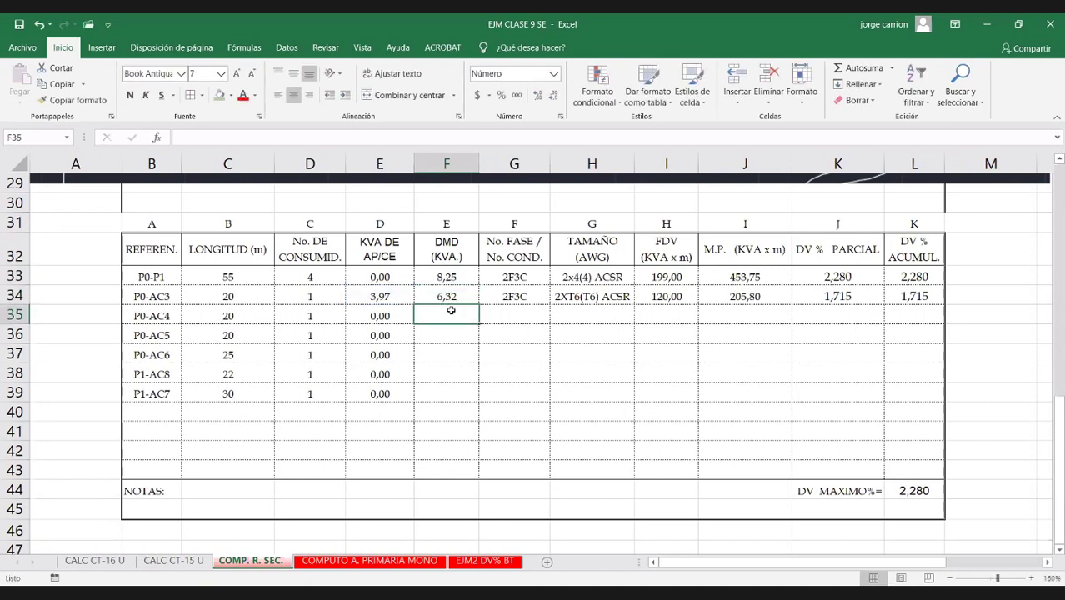
{"action": "left_click", "coordinate": [450, 295]}
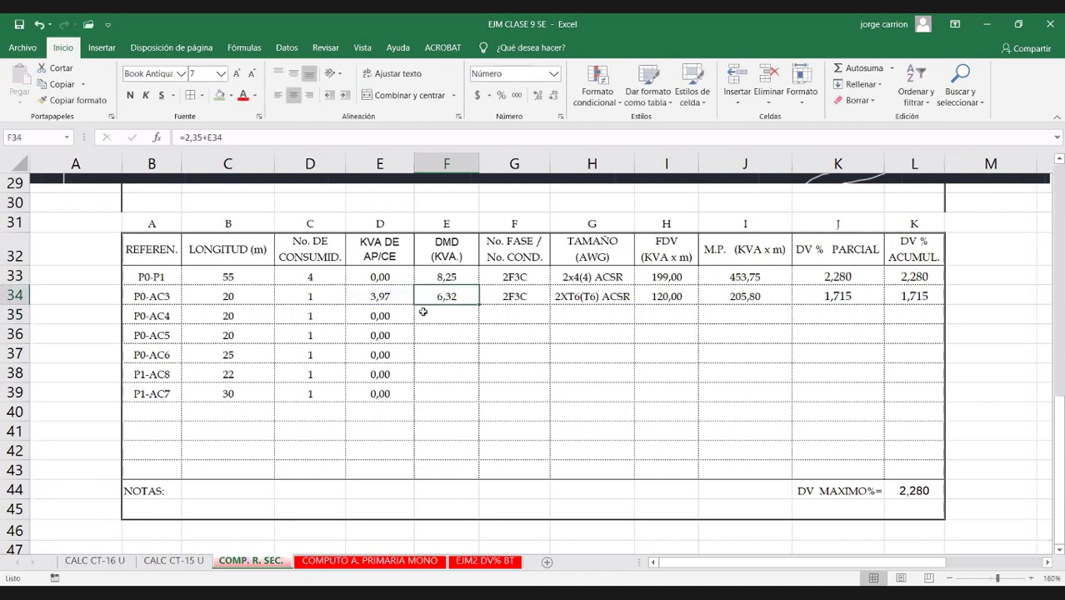
Step: Fill the P0-AC3 entries from KVA DE AP/CE to cumulative DV% (E34:L34) down through P1-AC7 in row 39
{"action": "left_click", "coordinate": [369, 294]}
{"action": "left_click_drag", "start_coordinate": [573, 297], "coordinate": [929, 404]}
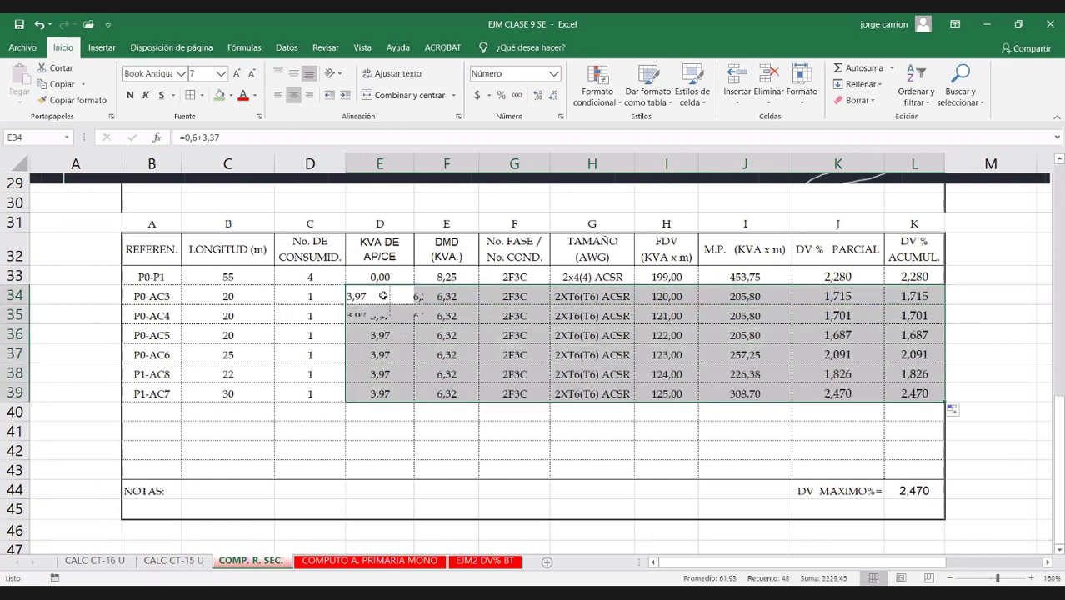
{"action": "key", "text": "Down"}
{"action": "key", "text": "Down"}
Step: Inspect the DMD formula of P0-AC3 and the cumulative DV% and M.P. formulas of P1-AC7
{"action": "left_click", "coordinate": [447, 296]}
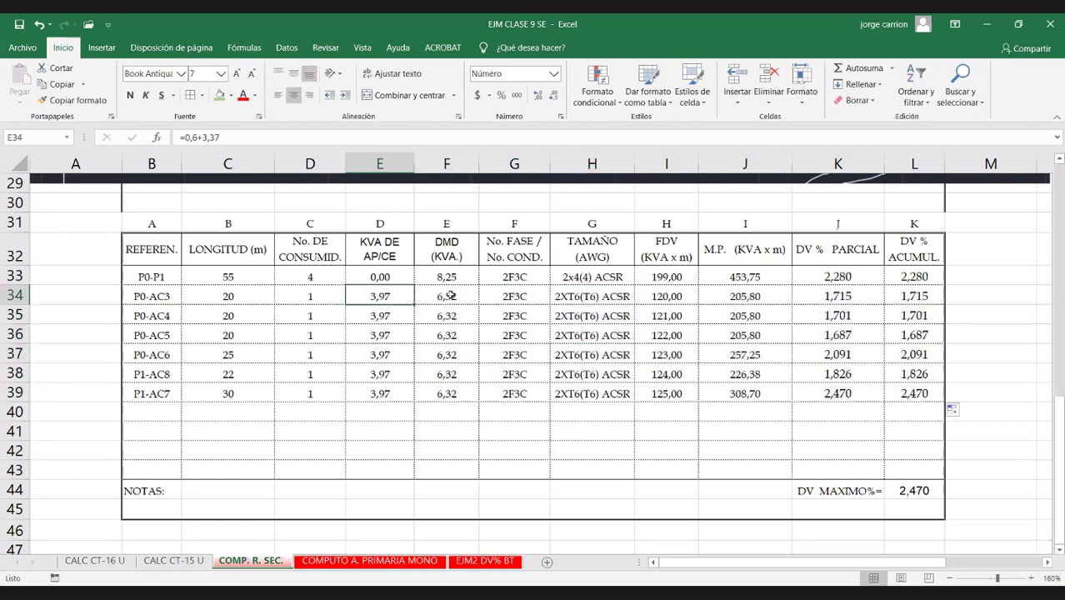
{"action": "double_click", "coordinate": [448, 296]}
{"action": "key", "text": "Escape"}
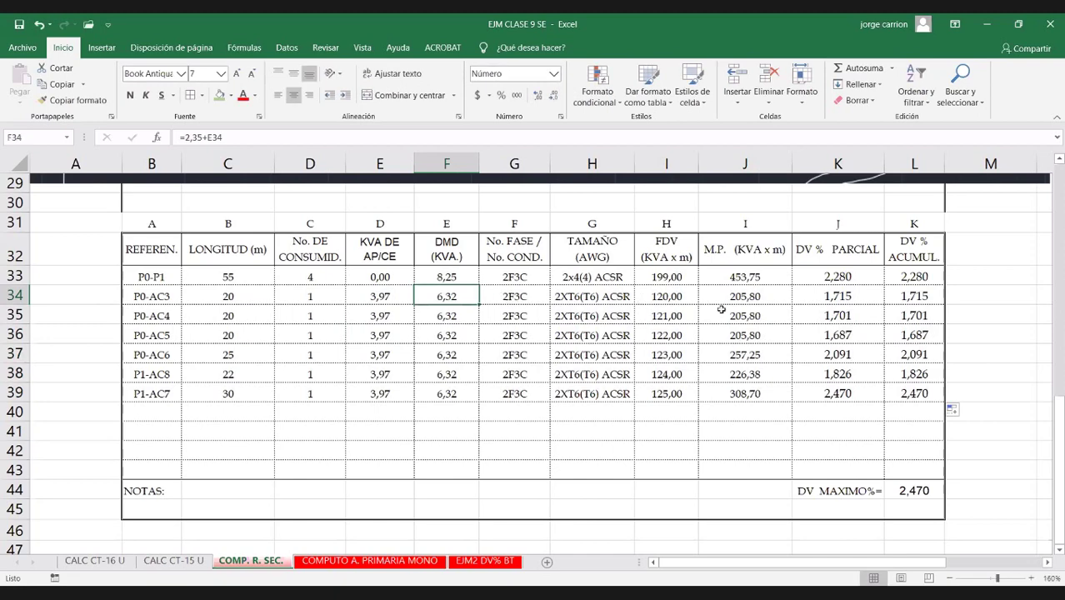
{"action": "left_click", "coordinate": [905, 393]}
{"action": "double_click", "coordinate": [905, 393]}
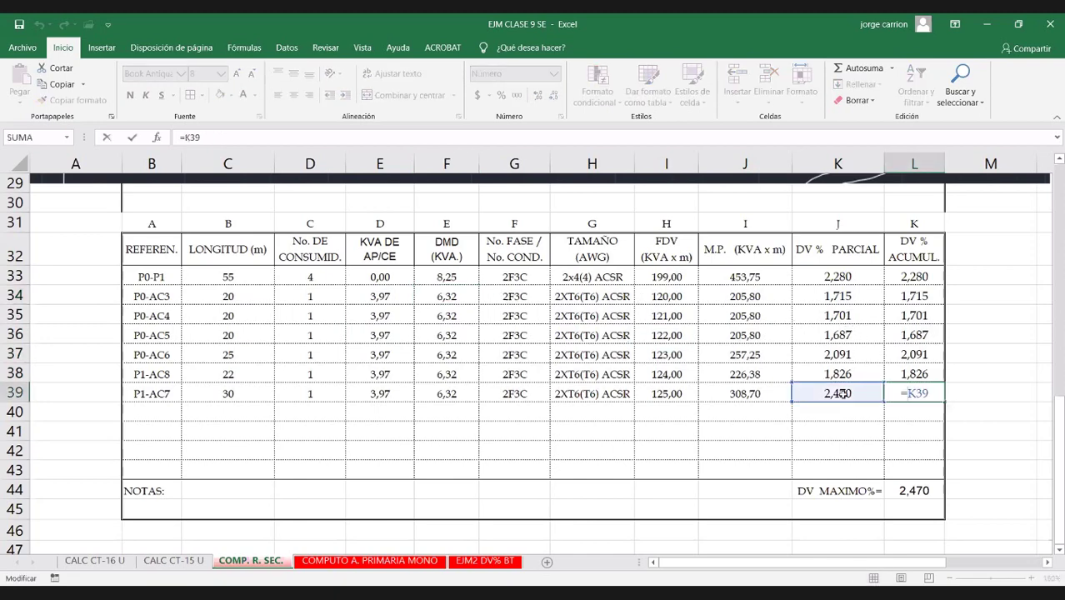
{"action": "key", "text": "Escape"}
{"action": "left_click", "coordinate": [727, 393]}
{"action": "double_click", "coordinate": [727, 393]}
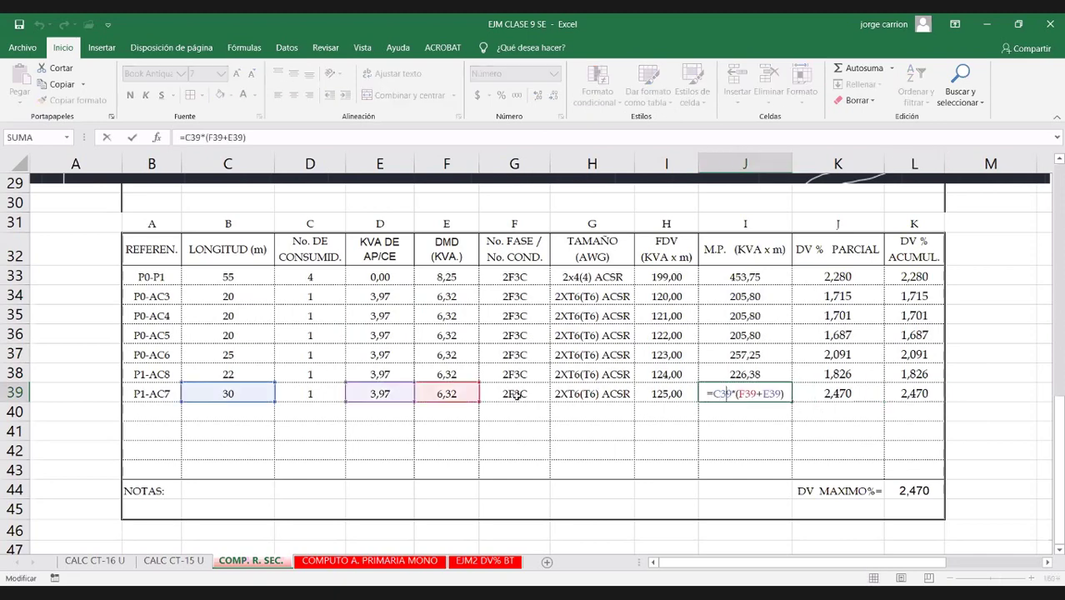
{"action": "key", "text": "Escape"}
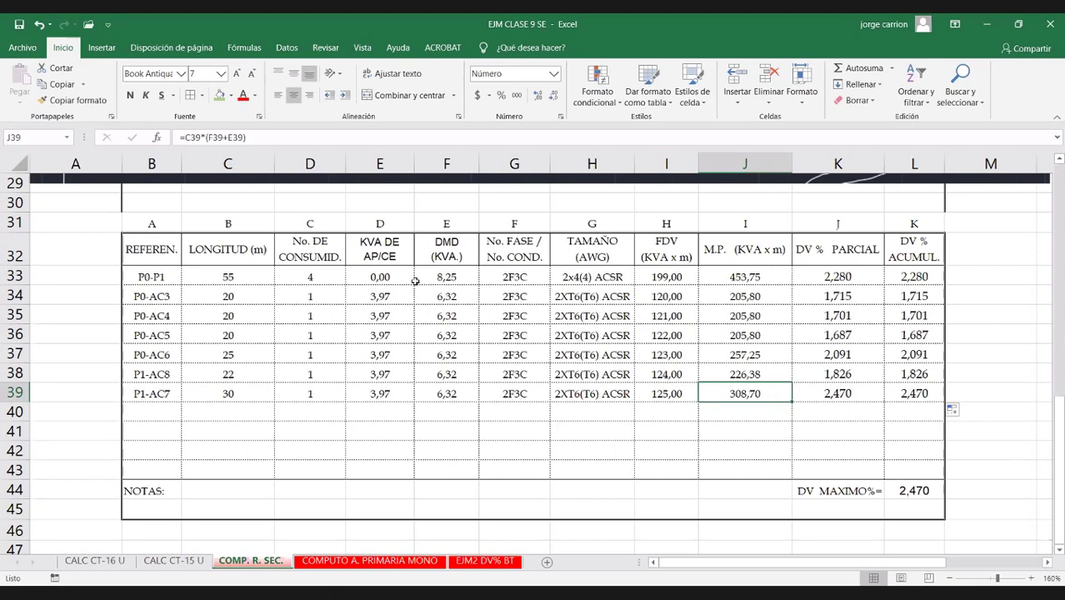
Step: Set the DMD of P0-P1 in F33 to the formula =8,25+E33
{"action": "left_click", "coordinate": [445, 279]}
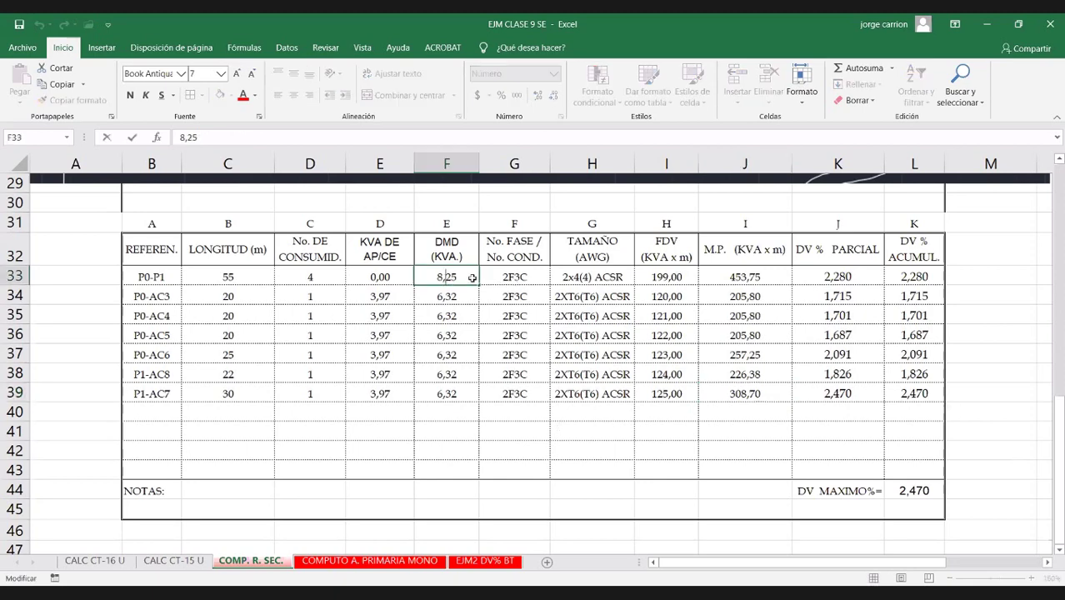
{"action": "left_click", "coordinate": [456, 317]}
{"action": "left_click", "coordinate": [453, 279]}
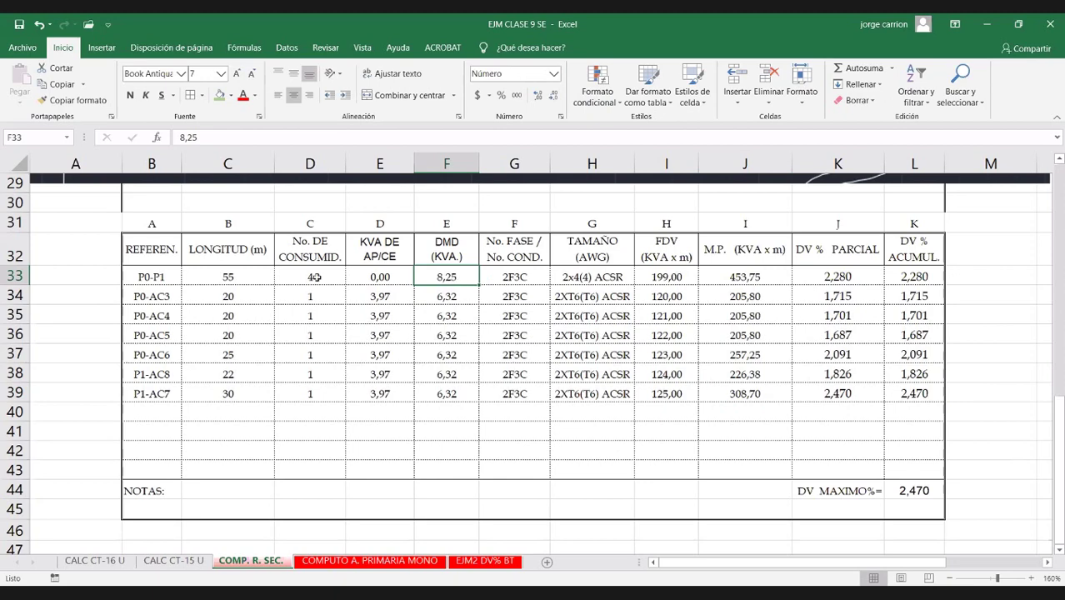
{"action": "double_click", "coordinate": [461, 275]}
{"action": "double_click", "coordinate": [435, 276]}
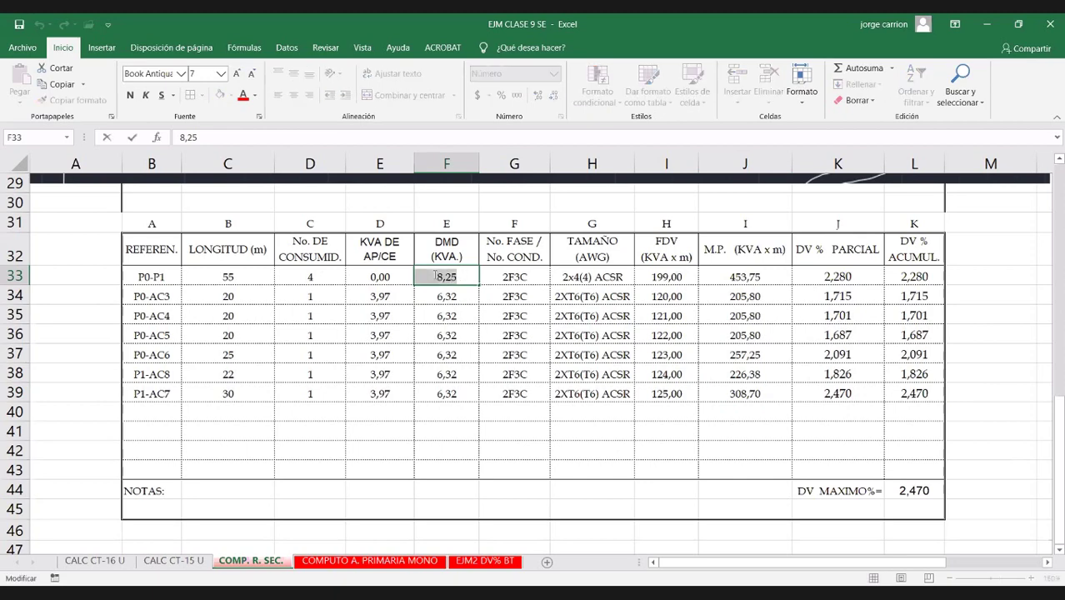
{"action": "left_click", "coordinate": [435, 276]}
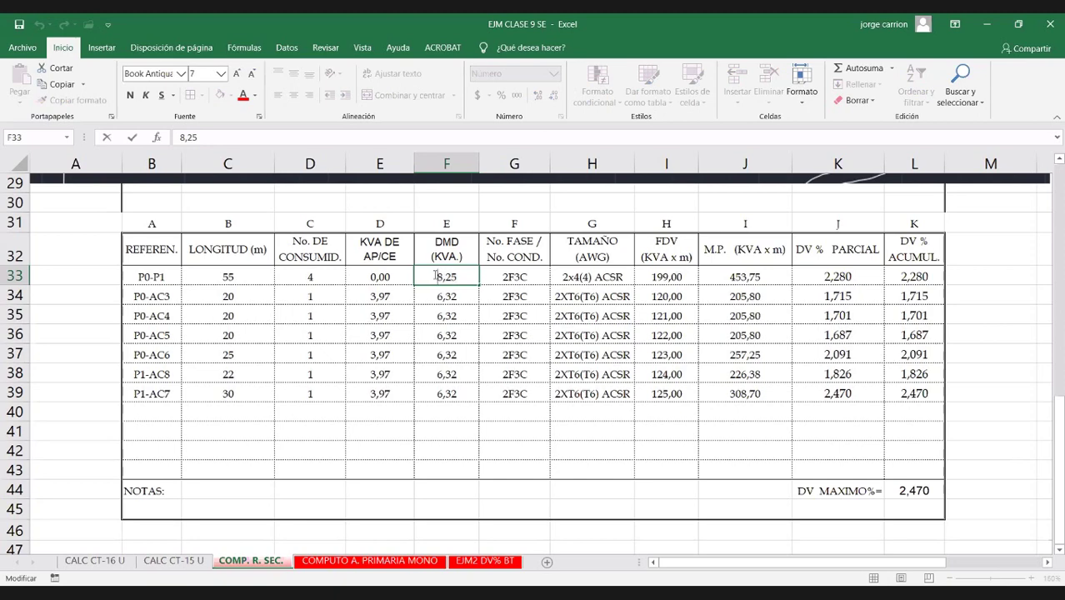
{"action": "type", "text": "+8,25+"}
{"action": "left_click", "coordinate": [379, 276]}
{"action": "key", "text": "Return"}
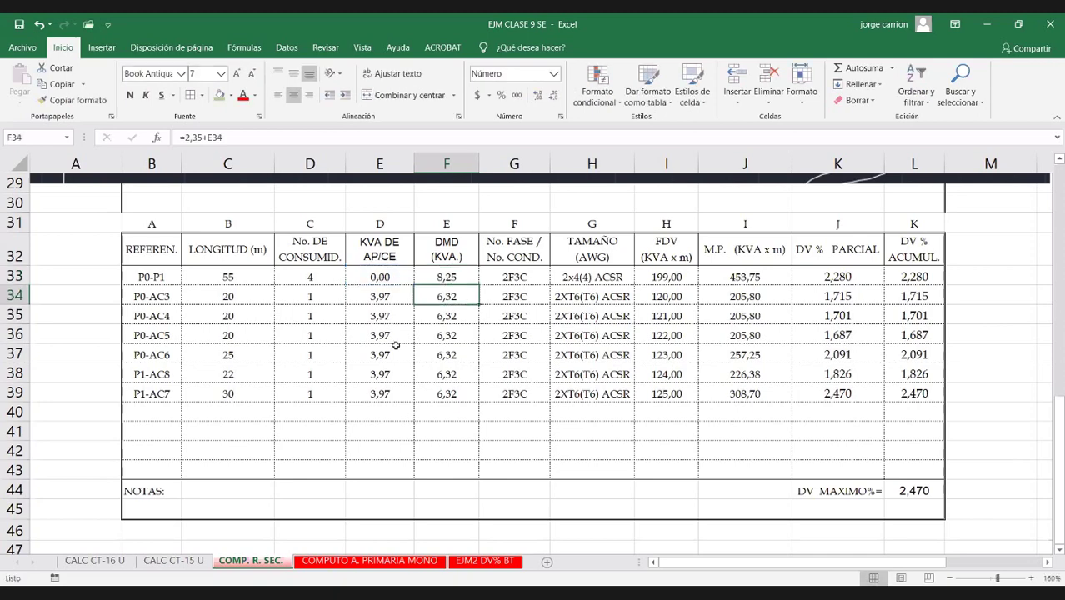
{"action": "left_click", "coordinate": [436, 271]}
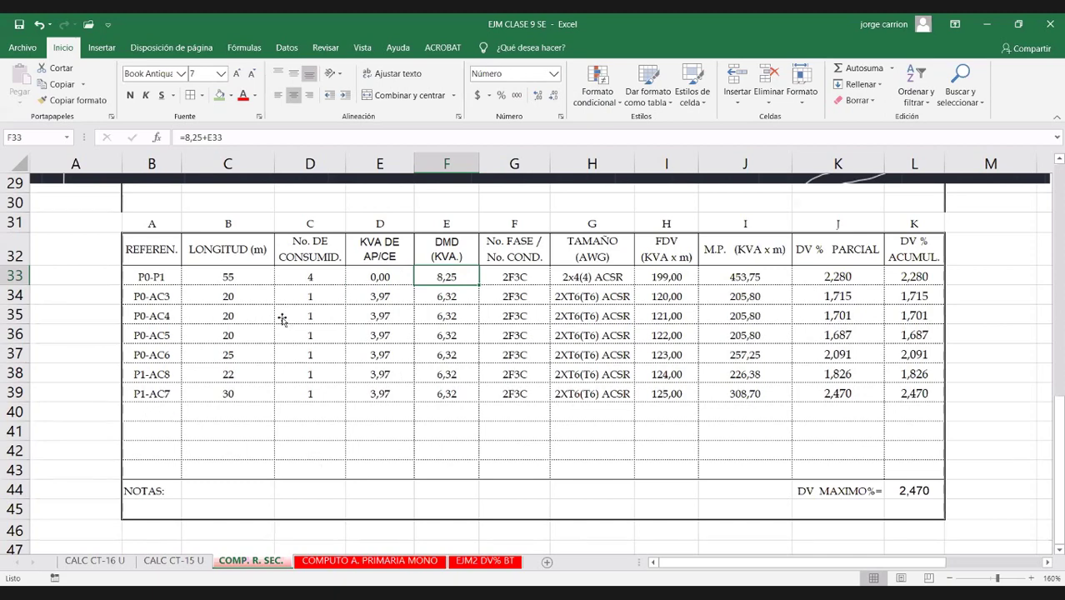
Step: Examine the network plan of CT1 to CT7 and compare it with the P0-P1 row and the P0-AC3 to P1-AC7 rows
{"action": "scroll", "coordinate": [265, 337], "scroll_direction": "up", "scroll_amount": 3}
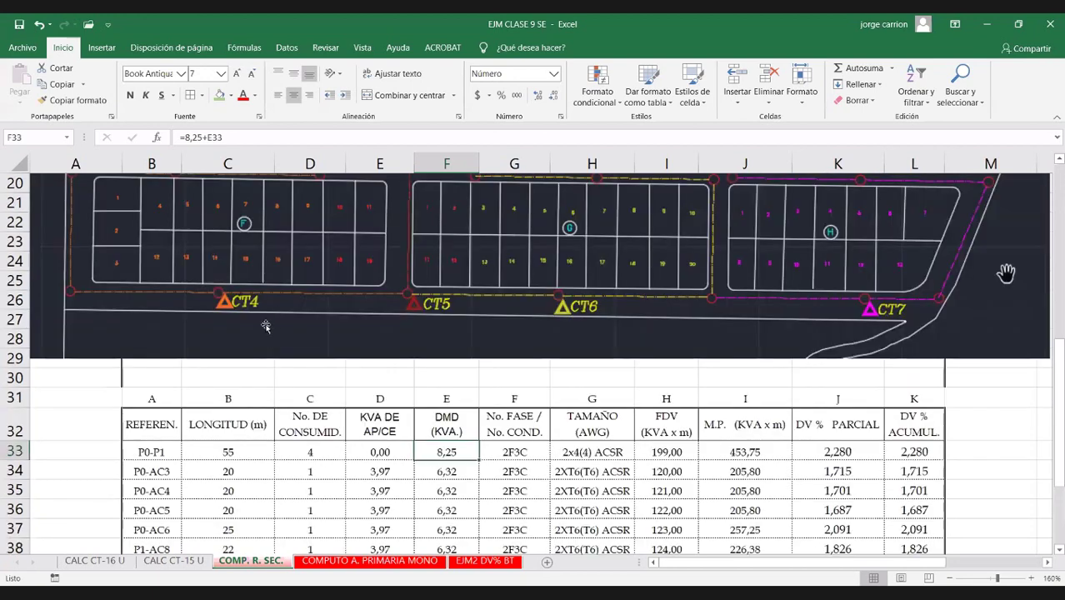
{"action": "scroll", "coordinate": [265, 330], "scroll_direction": "up", "scroll_amount": 5}
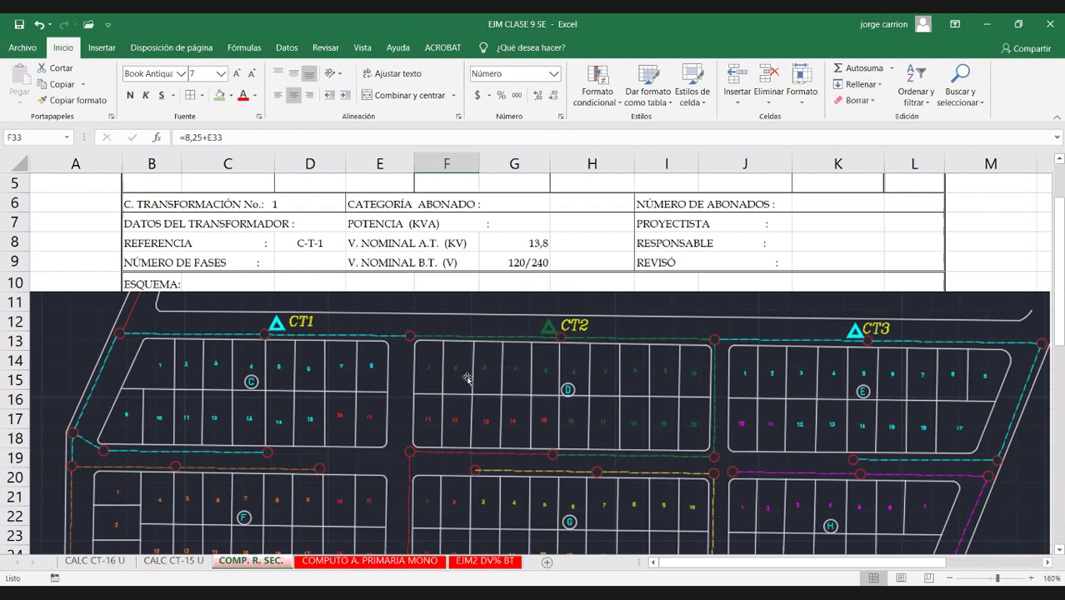
{"action": "scroll", "coordinate": [202, 417], "scroll_direction": "down", "scroll_amount": 1}
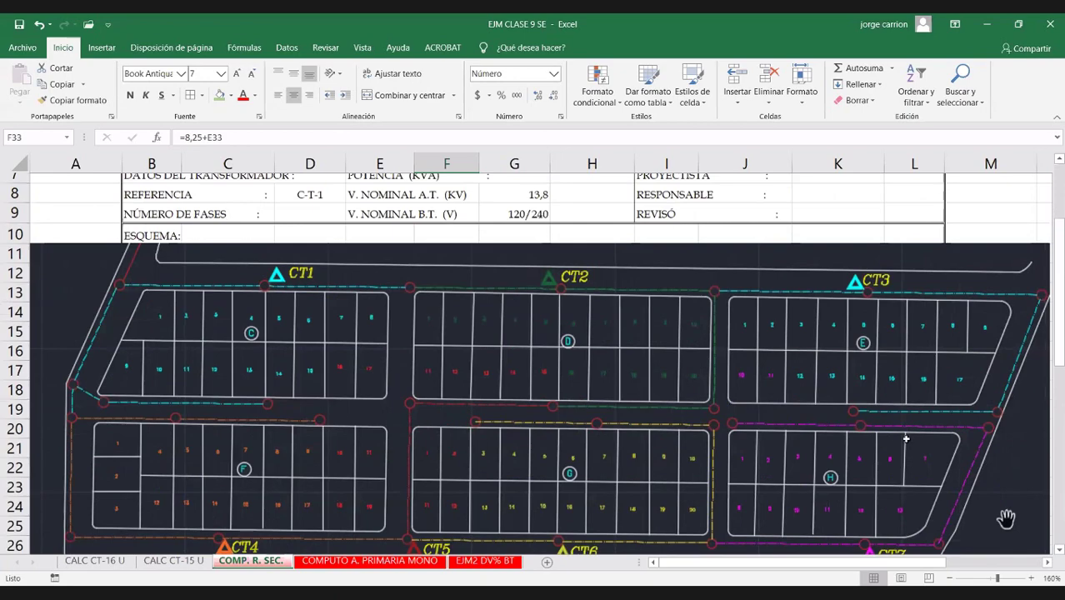
{"action": "scroll", "coordinate": [288, 252], "scroll_direction": "down", "scroll_amount": 6}
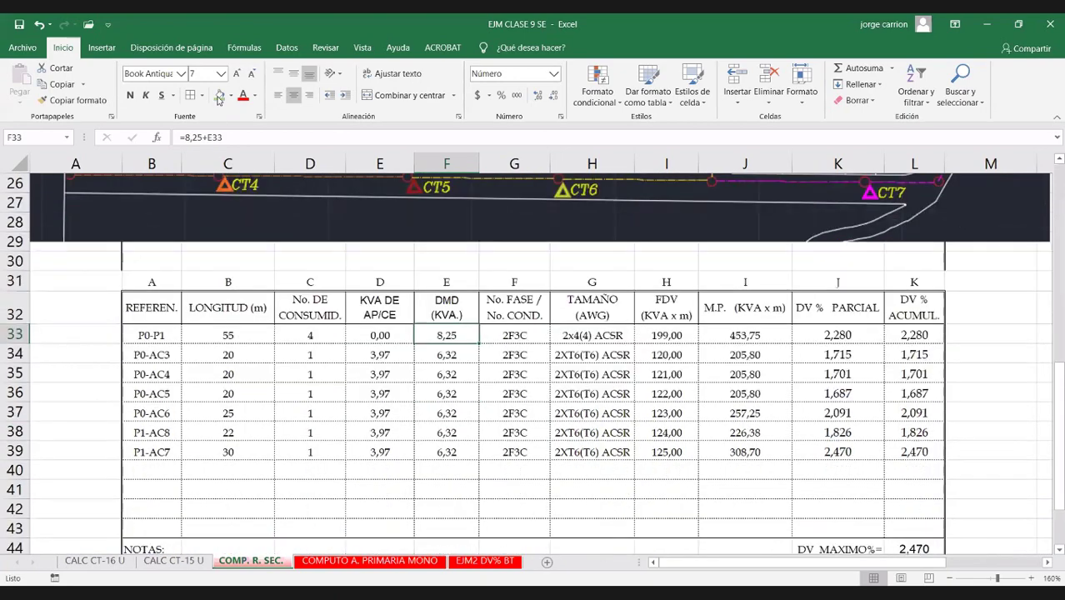
{"action": "left_click_drag", "start_coordinate": [152, 354], "coordinate": [915, 452]}
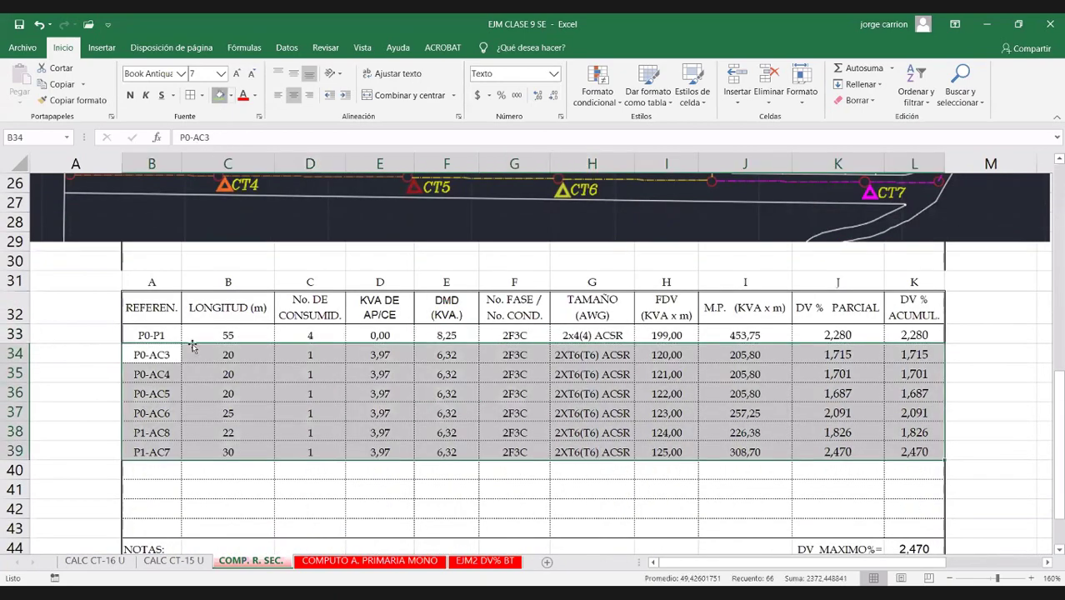
{"action": "left_click", "coordinate": [145, 331]}
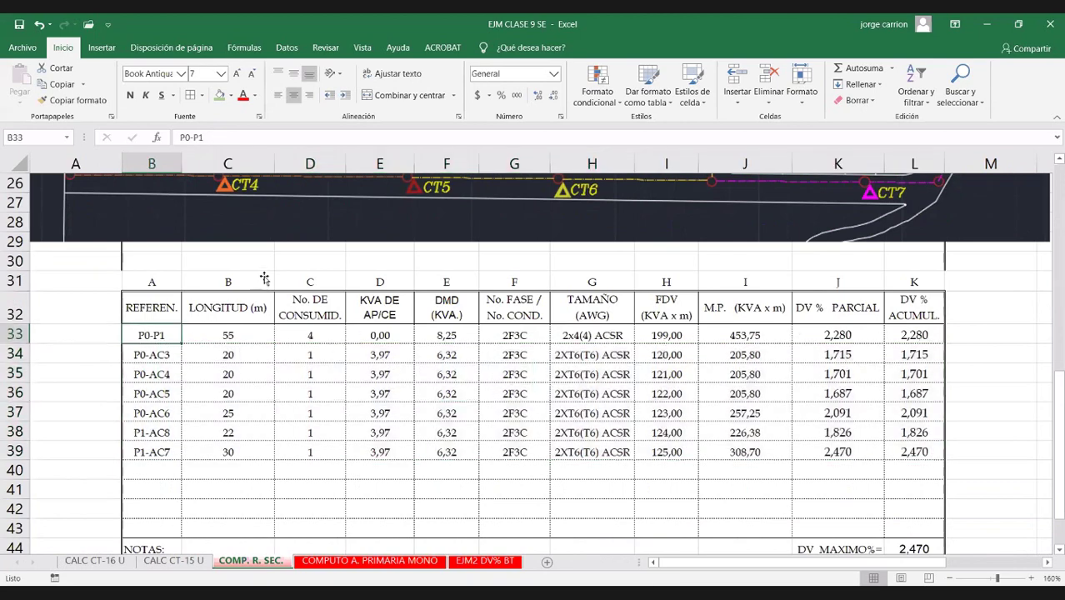
{"action": "scroll", "coordinate": [265, 280], "scroll_direction": "up", "scroll_amount": 1}
{"action": "key", "text": "ctrl+shift+Right"}
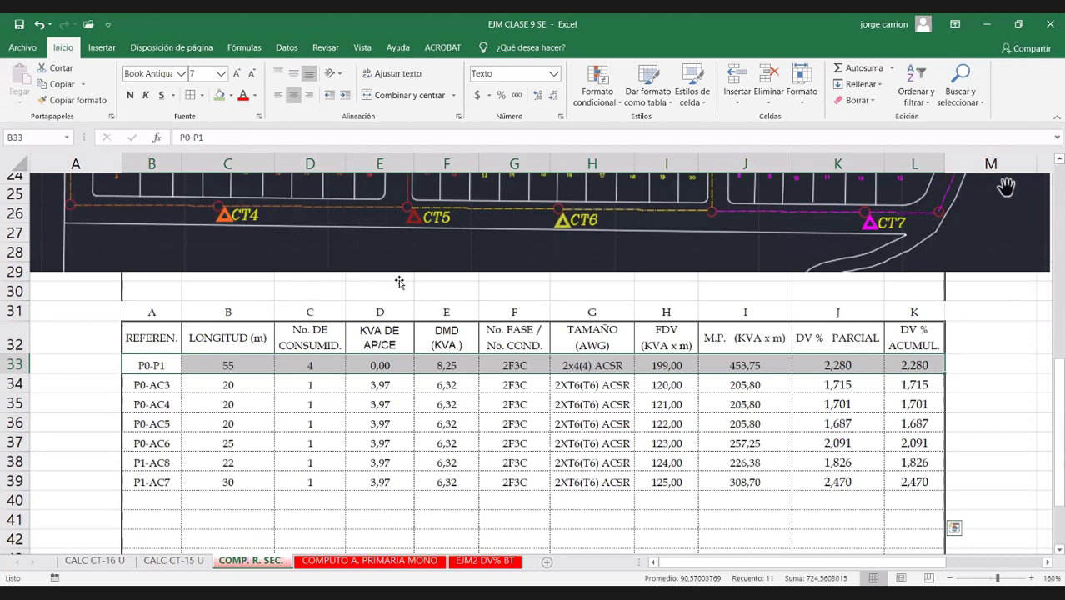
{"action": "scroll", "coordinate": [275, 288], "scroll_direction": "up", "scroll_amount": 5}
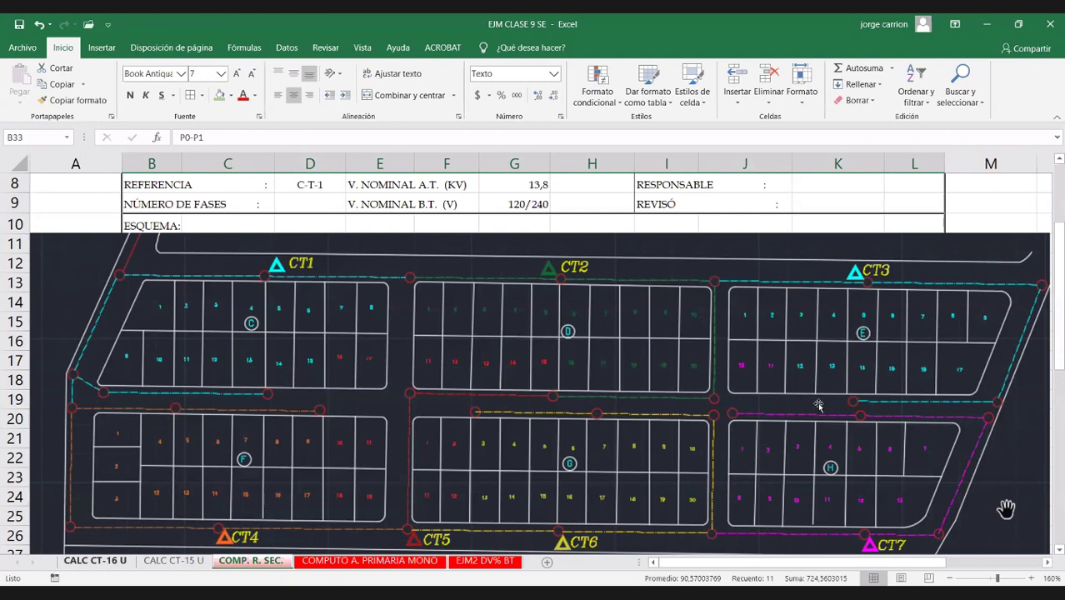
Step: Review the CALC CT-16 U, CALC CT-15 U and COMP. R. SEC. sheets and open the COMPUTO A. PRIMARIA MONO sheet
{"action": "key", "text": "ctrl+Page_Up"}
{"action": "key", "text": "ctrl+Page_Up"}
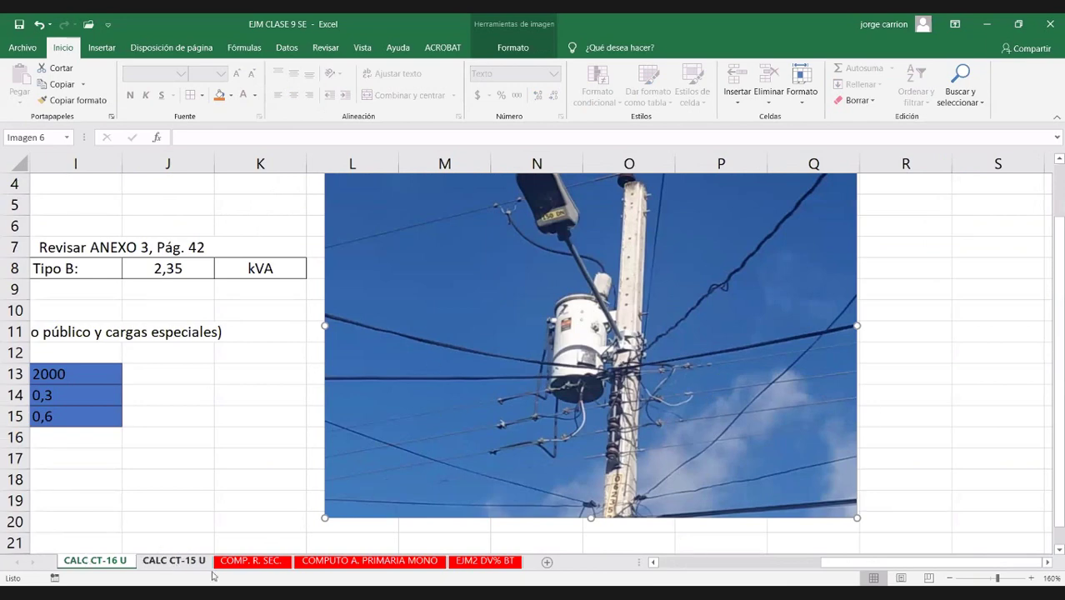
{"action": "left_click", "coordinate": [173, 561]}
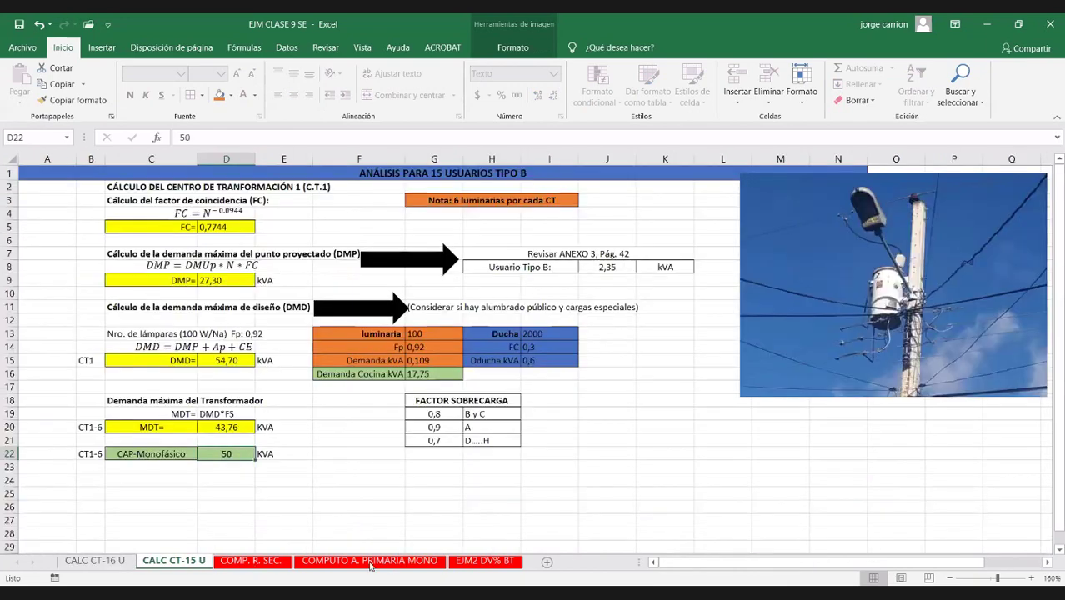
{"action": "key", "text": "ctrl+Page_Down"}
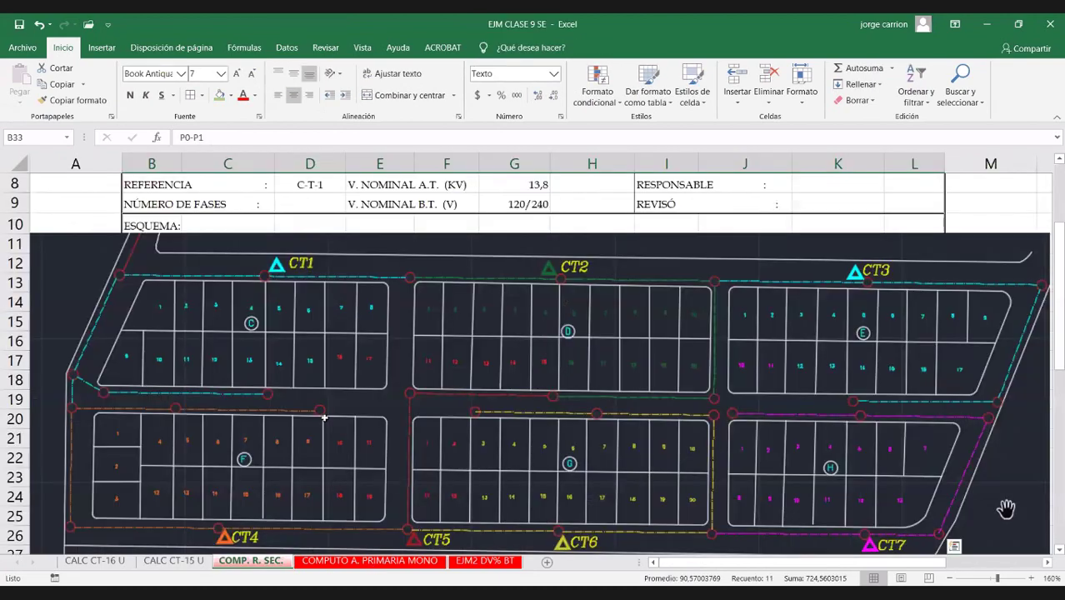
{"action": "key", "text": "ctrl+Page_Down"}
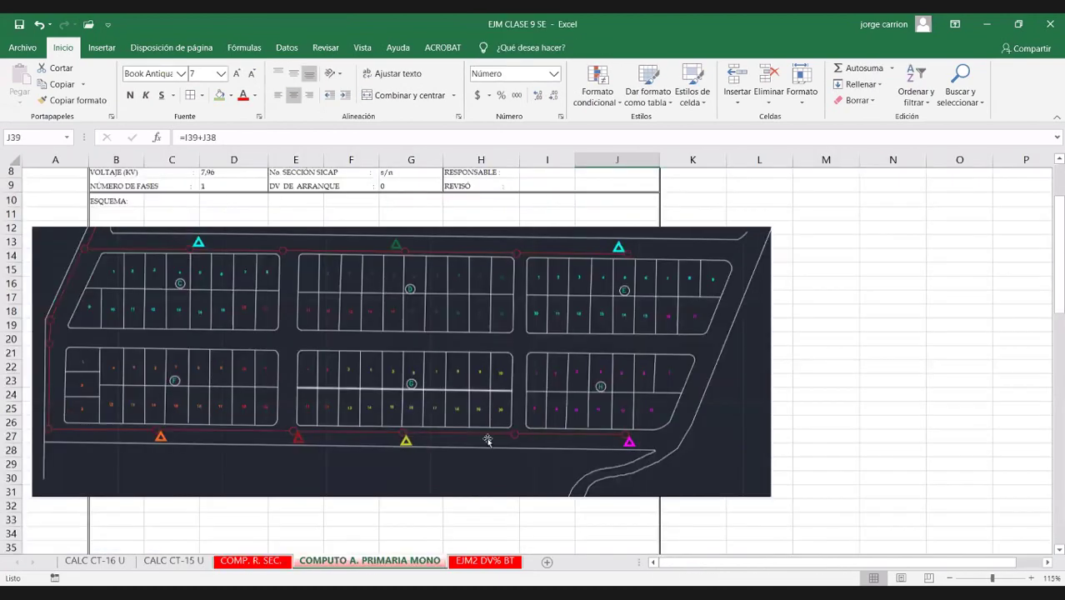
Step: Return to the COMP. R. SEC. sheet and compare the P0-P1 row with the network plan of CT1 to CT7
{"action": "scroll", "coordinate": [488, 440], "scroll_direction": "down", "scroll_amount": 5}
{"action": "scroll", "coordinate": [361, 351], "scroll_direction": "up", "scroll_amount": 5}
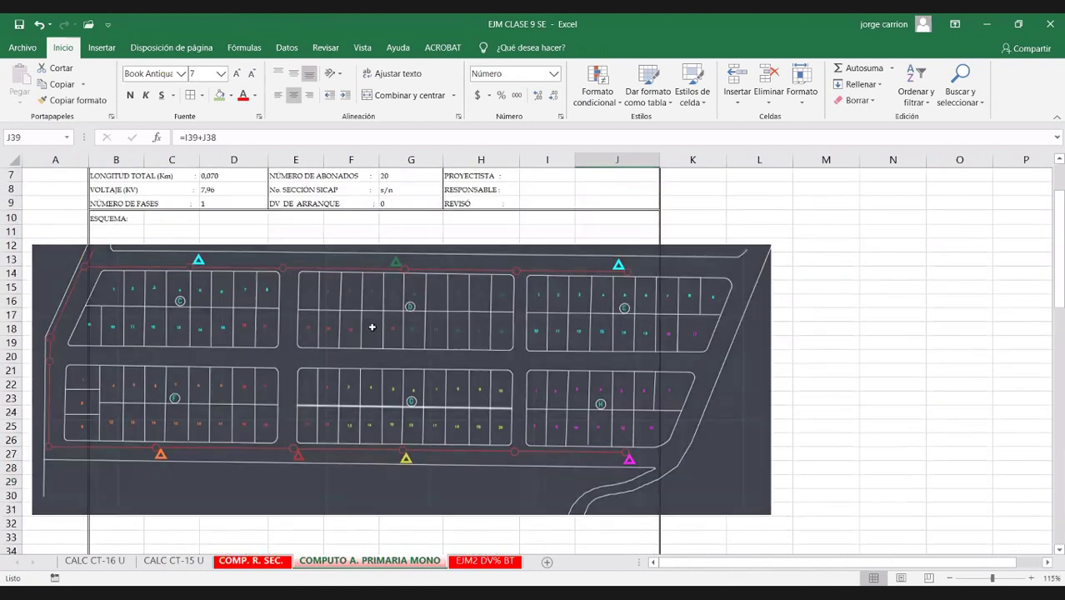
{"action": "key", "text": "ctrl+Page_Up"}
{"action": "scroll", "coordinate": [160, 336], "scroll_direction": "down", "scroll_amount": 1}
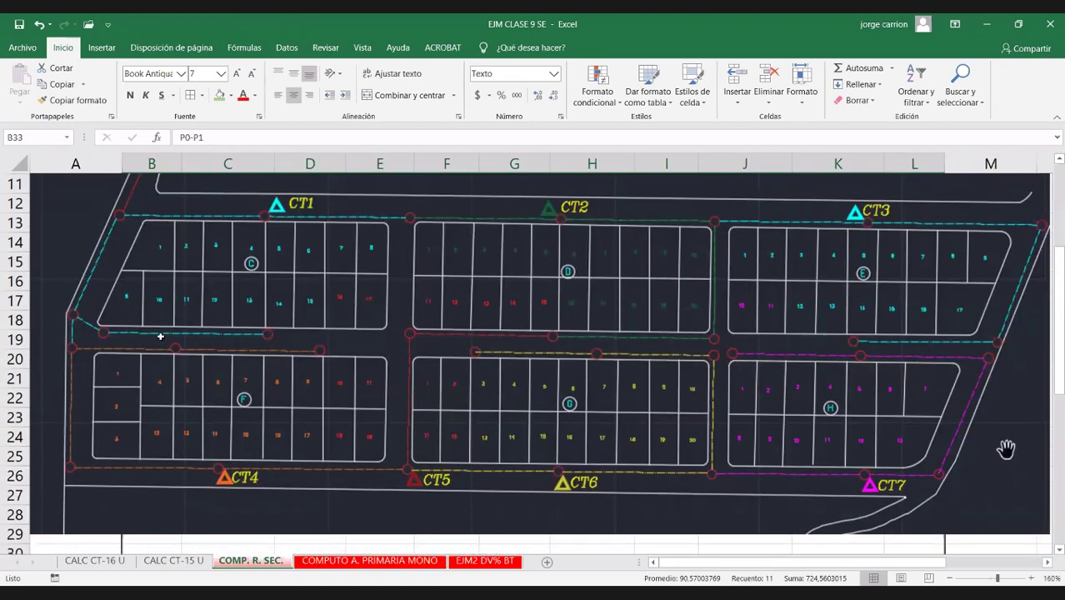
{"action": "scroll", "coordinate": [160, 336], "scroll_direction": "down", "scroll_amount": 5}
{"action": "left_click_drag", "start_coordinate": [163, 334], "coordinate": [908, 340]}
{"action": "left_click", "coordinate": [152, 356]}
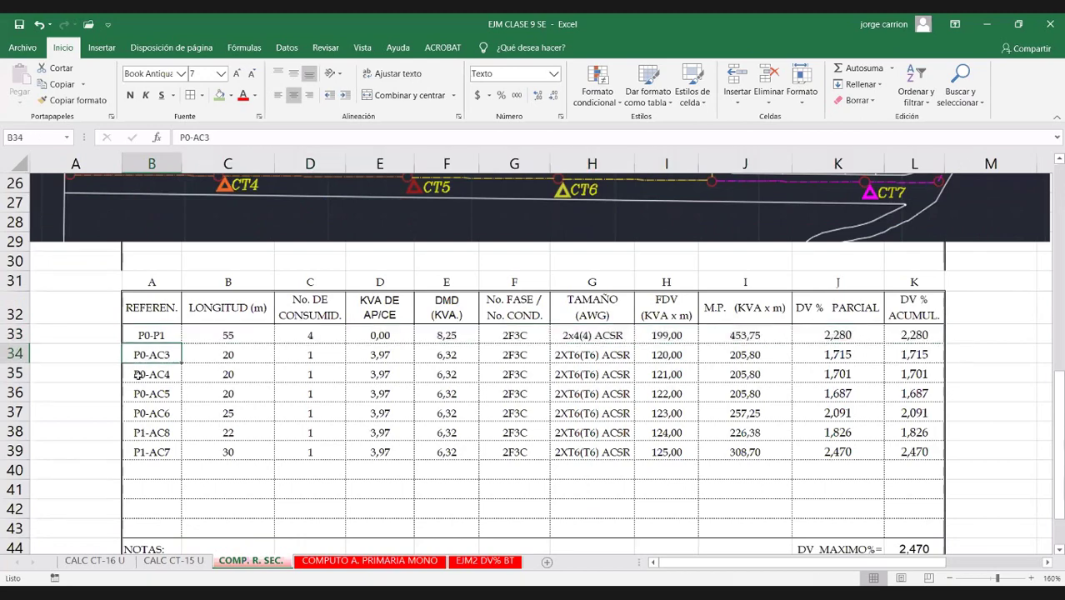
{"action": "scroll", "coordinate": [283, 332], "scroll_direction": "up", "scroll_amount": 1}
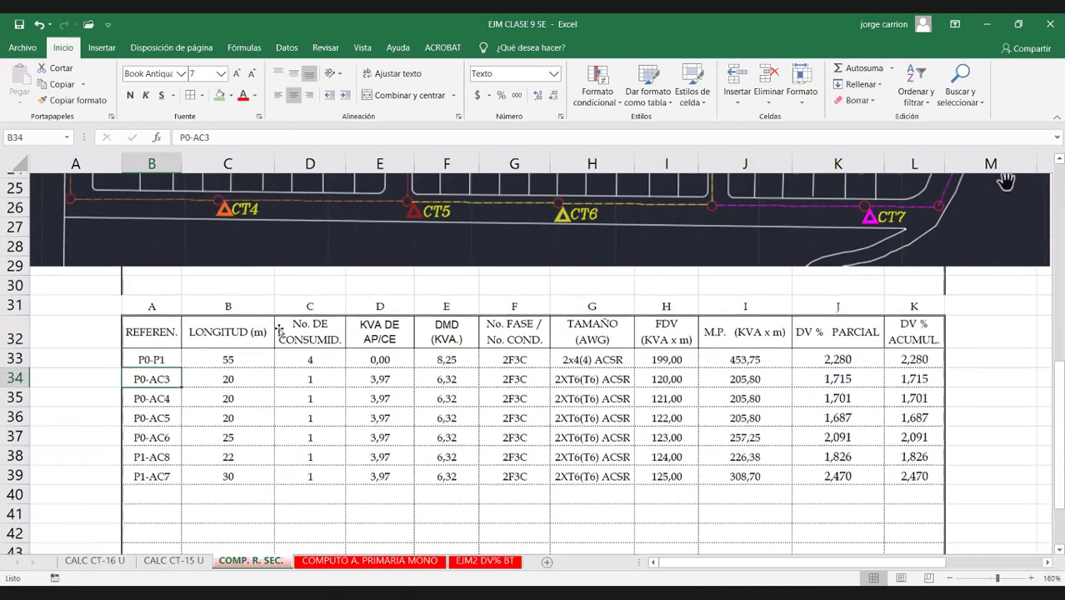
{"action": "scroll", "coordinate": [223, 367], "scroll_direction": "up", "scroll_amount": 4}
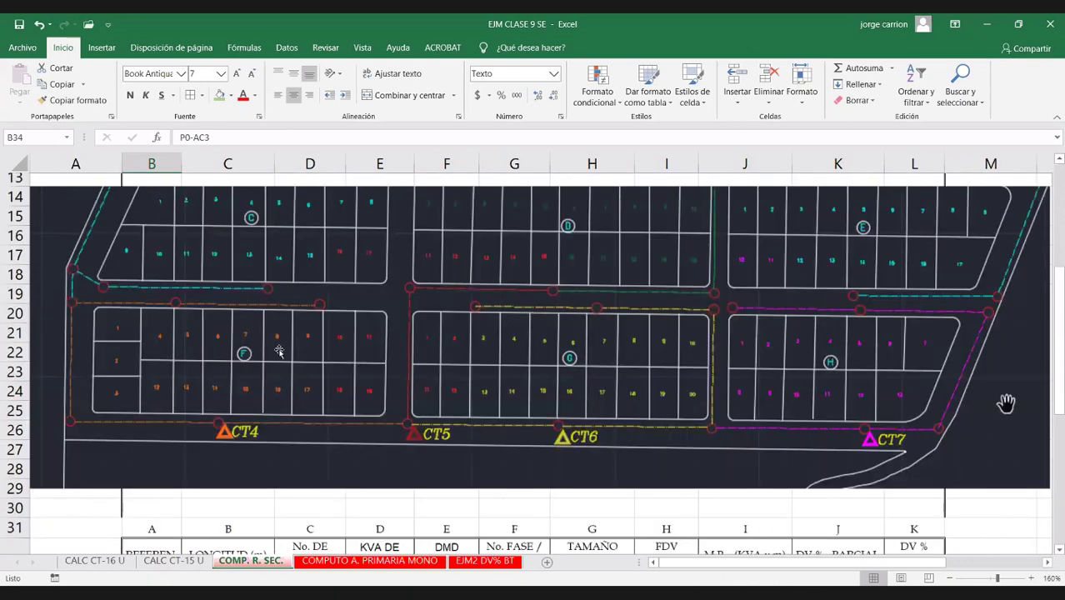
{"action": "scroll", "coordinate": [280, 352], "scroll_direction": "up", "scroll_amount": 3}
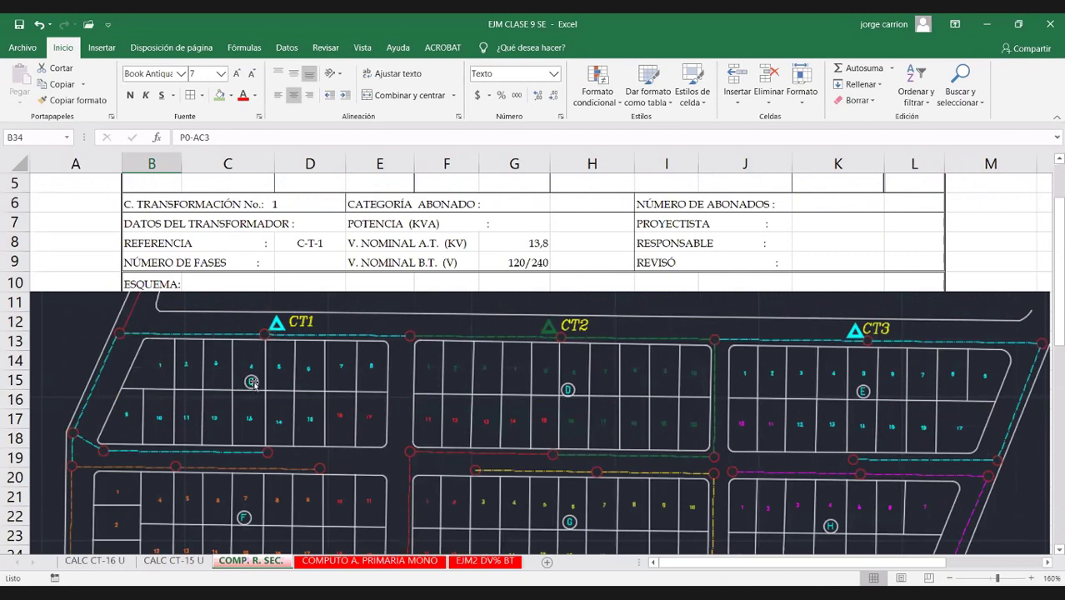
Step: Examine the P0-AC3 to P1-AC7 rows and inspect the cumulative DV% formula of P1-AC7 in L39
{"action": "scroll", "coordinate": [148, 304], "scroll_direction": "down", "scroll_amount": 2}
{"action": "scroll", "coordinate": [145, 297], "scroll_direction": "down", "scroll_amount": 6}
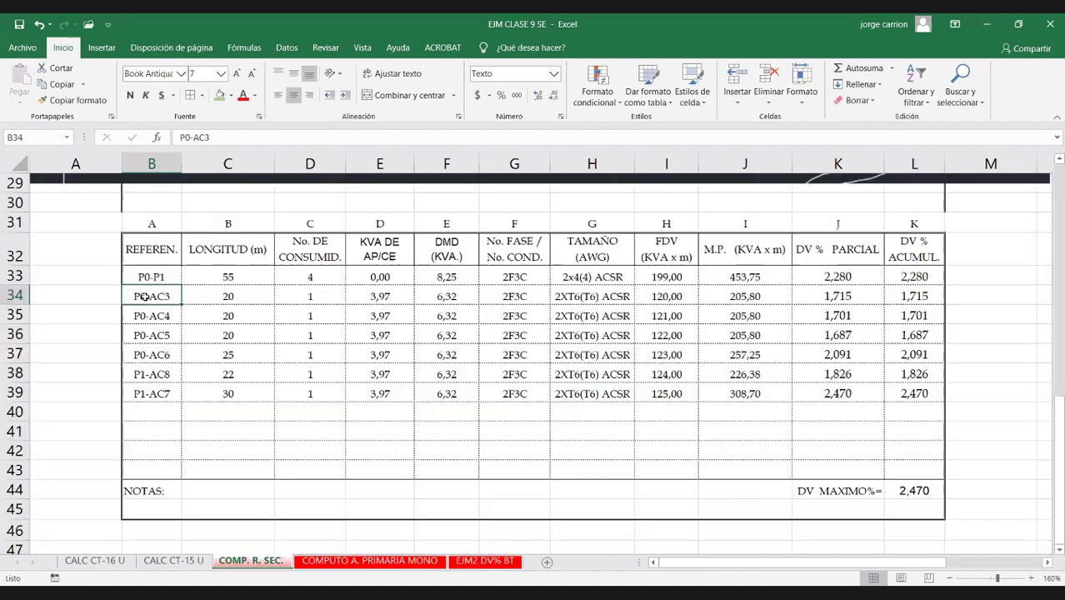
{"action": "left_click_drag", "start_coordinate": [146, 296], "coordinate": [325, 313]}
{"action": "left_click_drag", "start_coordinate": [782, 326], "coordinate": [914, 393]}
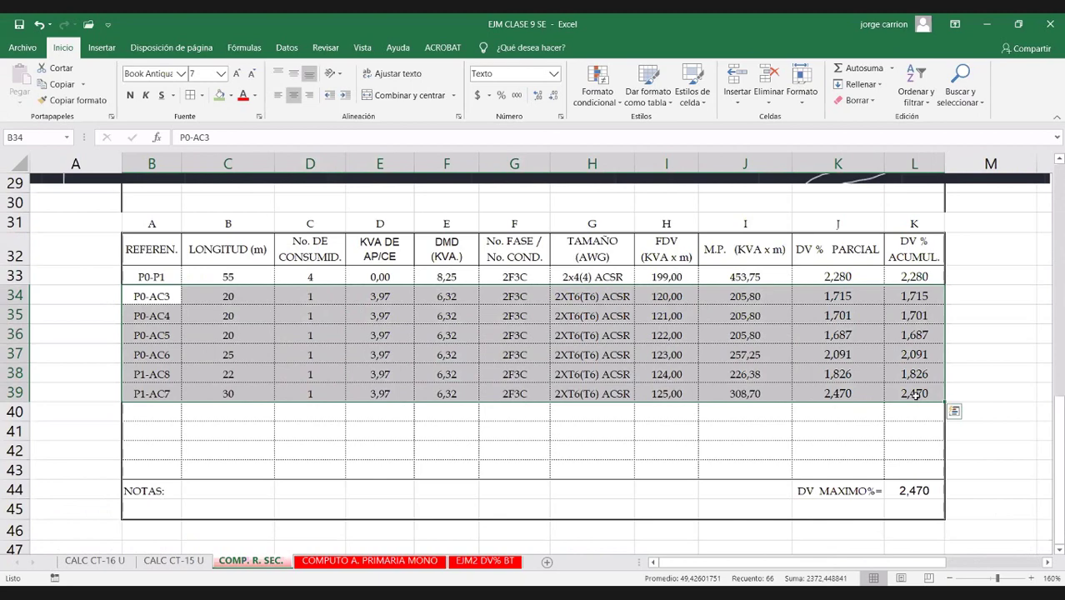
{"action": "left_click", "coordinate": [915, 394]}
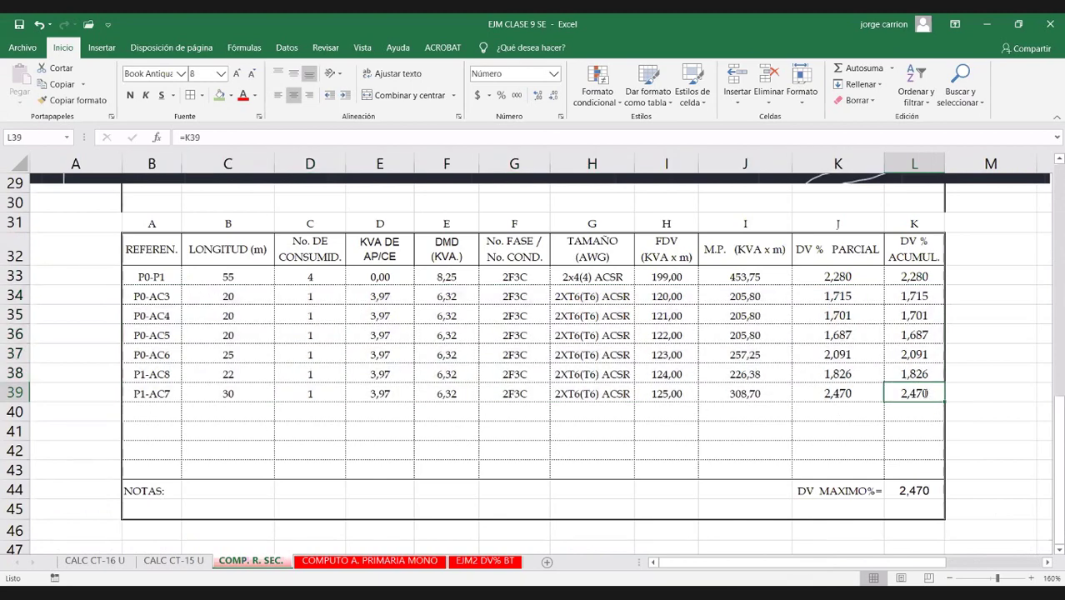
{"action": "key", "text": "F2"}
{"action": "key", "text": "Escape"}
{"action": "scroll", "coordinate": [404, 373], "scroll_direction": "up", "scroll_amount": 1}
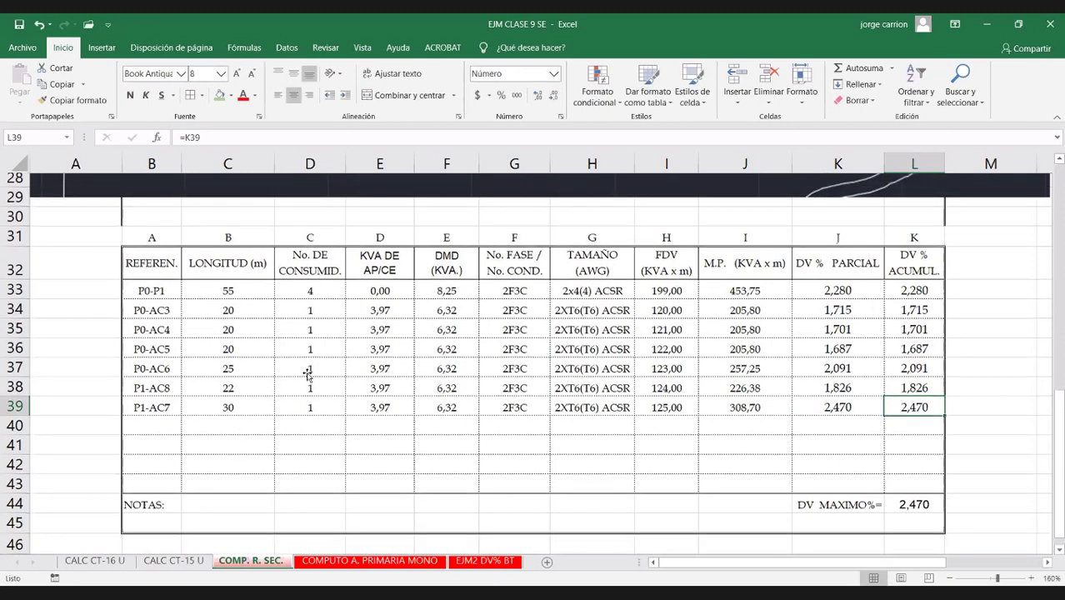
Step: Trace the secondary line of CT1 on the network plan and check it against the last rows of the voltage drop table
{"action": "scroll", "coordinate": [250, 325], "scroll_direction": "up", "scroll_amount": 5}
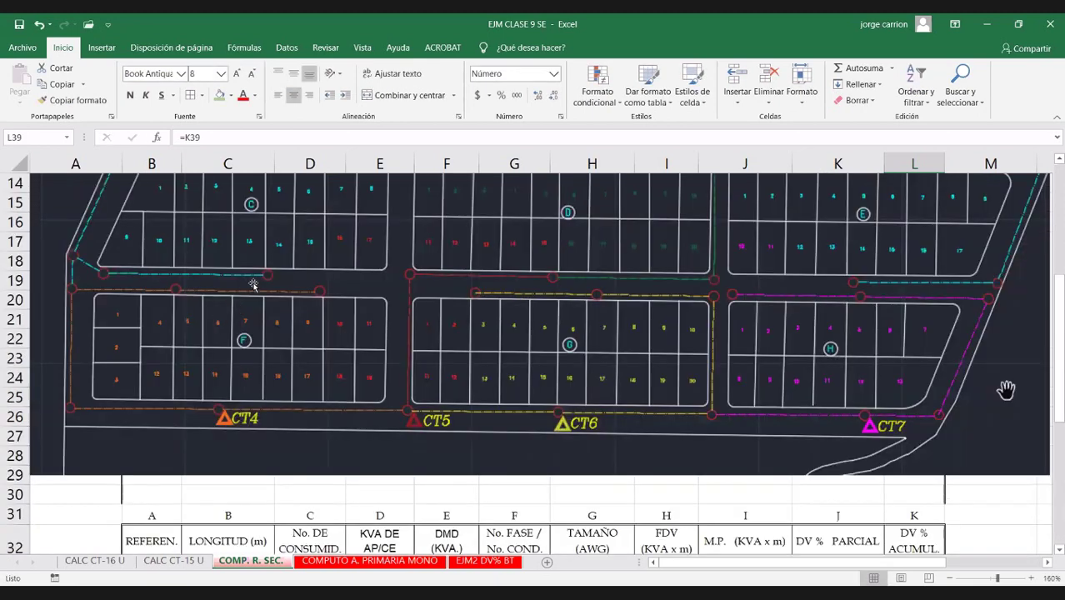
{"action": "scroll", "coordinate": [262, 280], "scroll_direction": "up", "scroll_amount": 2}
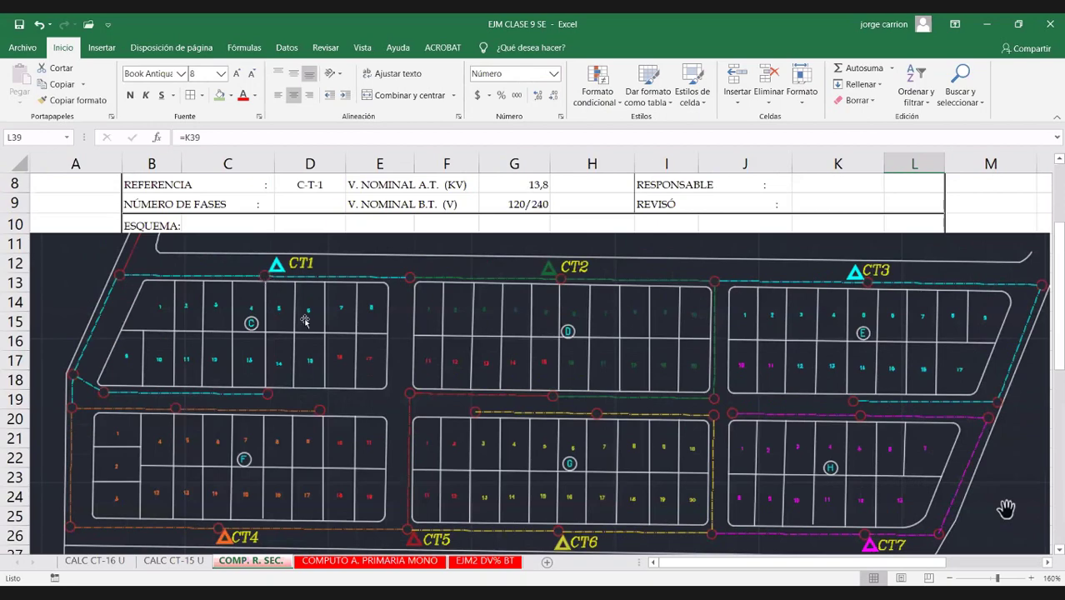
{"action": "scroll", "coordinate": [606, 375], "scroll_direction": "down", "scroll_amount": 2}
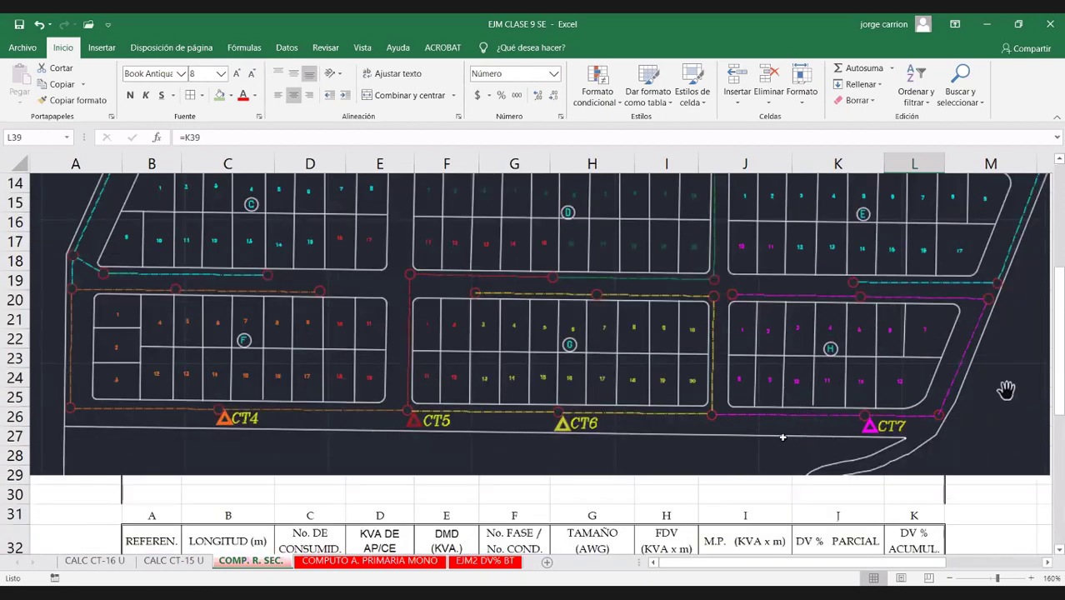
{"action": "scroll", "coordinate": [783, 437], "scroll_direction": "down", "scroll_amount": 3}
{"action": "scroll", "coordinate": [167, 478], "scroll_direction": "down", "scroll_amount": 1}
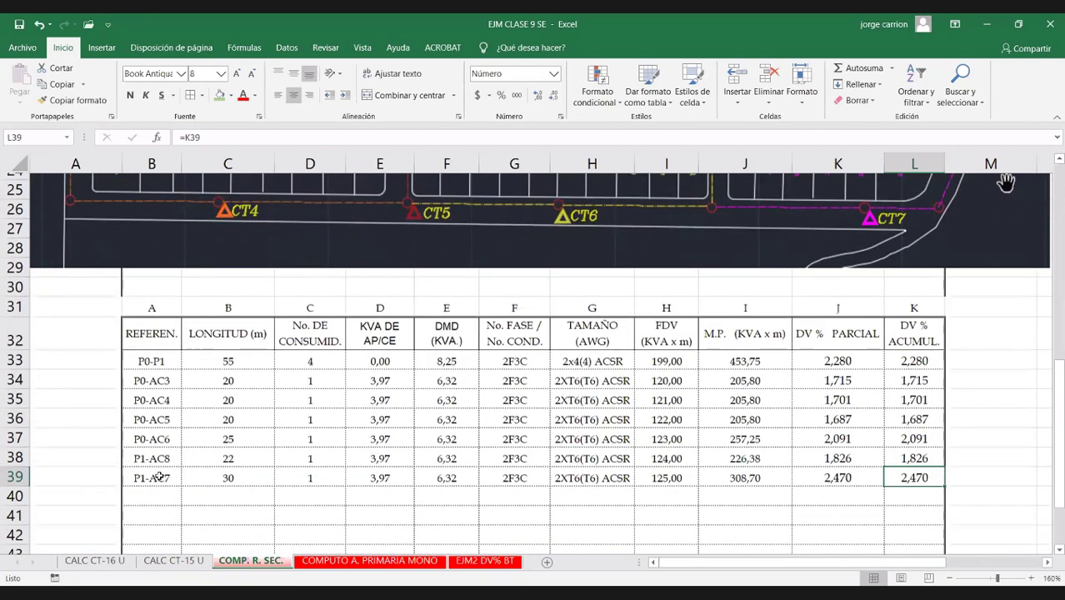
{"action": "scroll", "coordinate": [160, 476], "scroll_direction": "down", "scroll_amount": 1}
{"action": "left_click", "coordinate": [156, 472]}
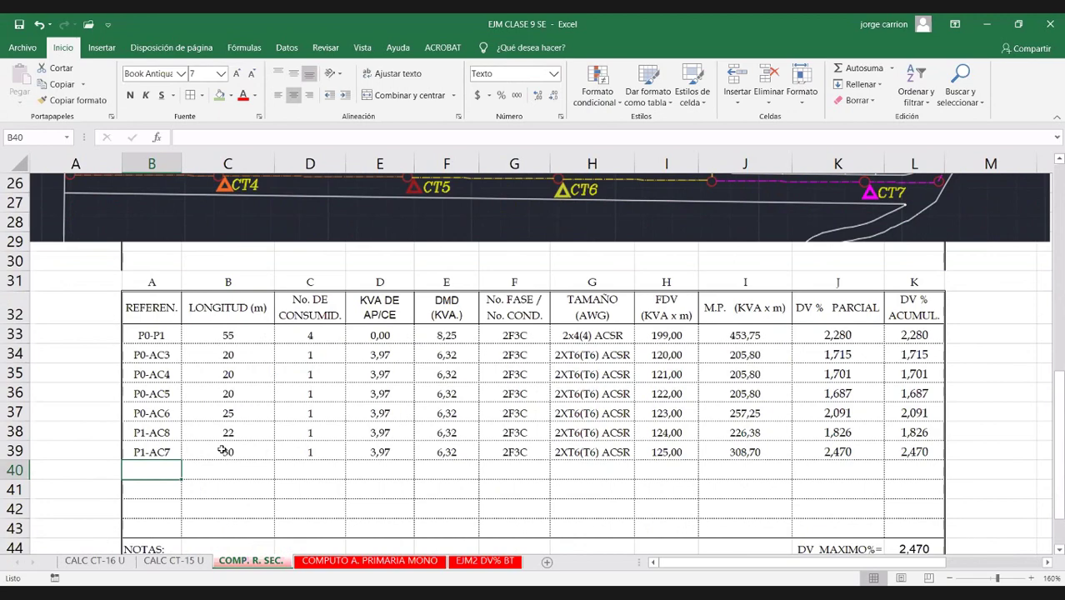
{"action": "scroll", "coordinate": [223, 448], "scroll_direction": "up", "scroll_amount": 2}
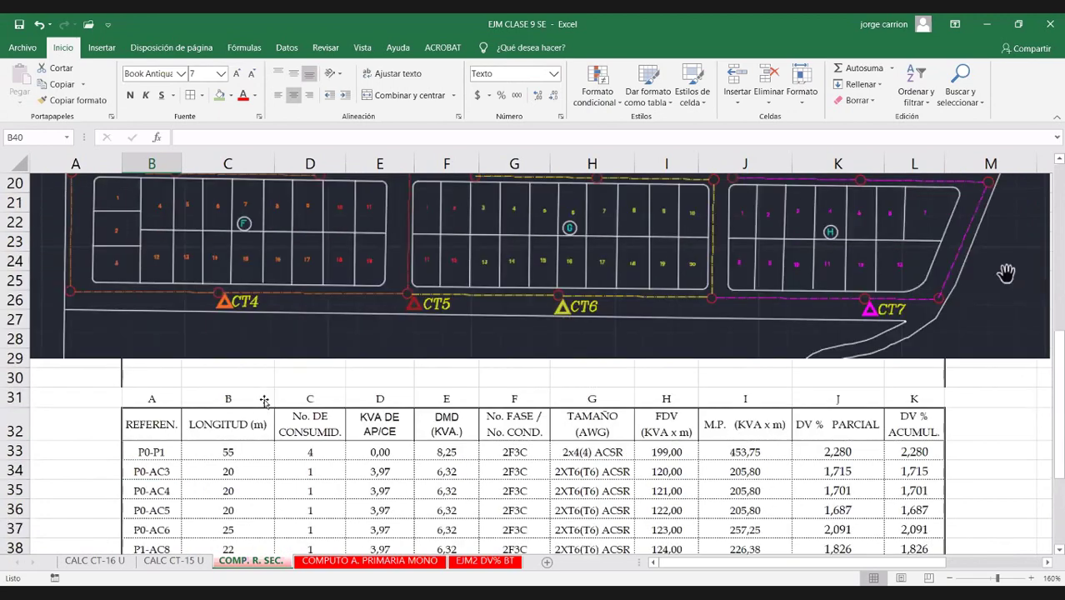
{"action": "scroll", "coordinate": [250, 327], "scroll_direction": "up", "scroll_amount": 2}
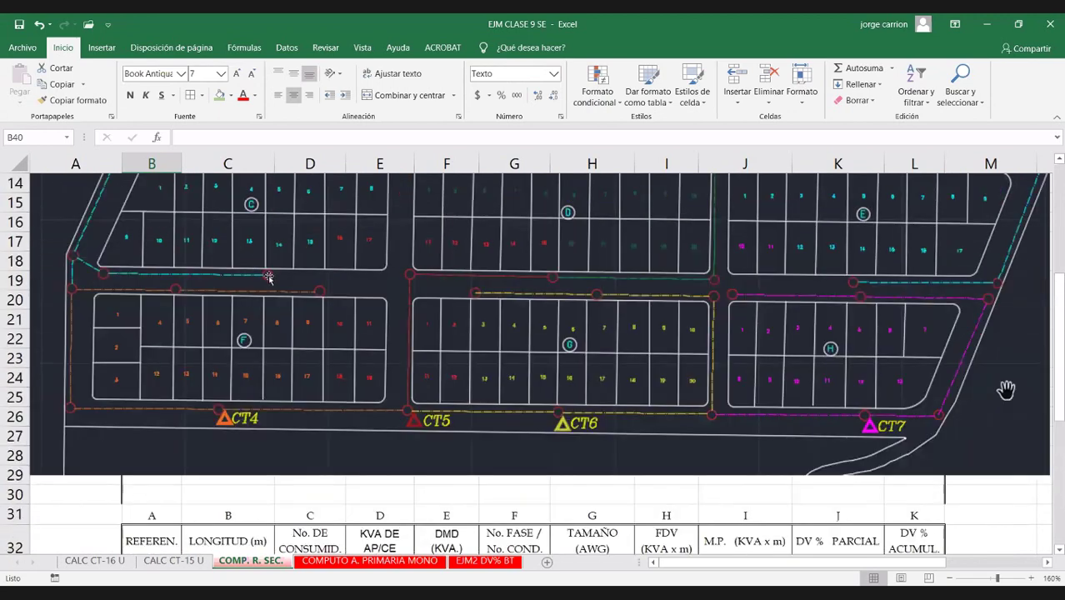
{"action": "scroll", "coordinate": [267, 275], "scroll_direction": "up", "scroll_amount": 2}
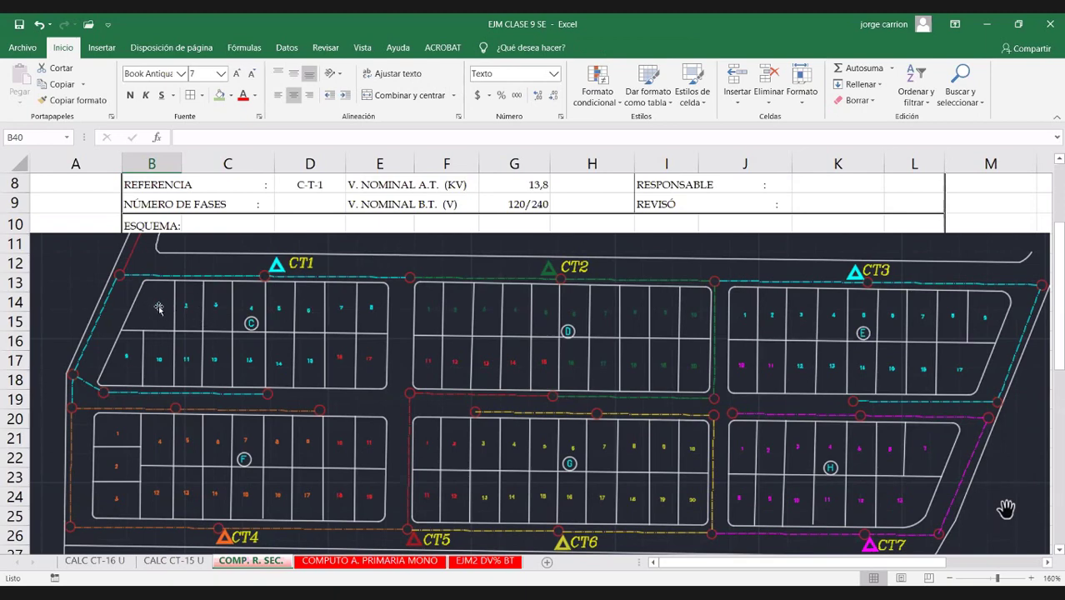
{"action": "scroll", "coordinate": [182, 285], "scroll_direction": "down", "scroll_amount": 1}
{"action": "scroll", "coordinate": [114, 222], "scroll_direction": "down", "scroll_amount": 1}
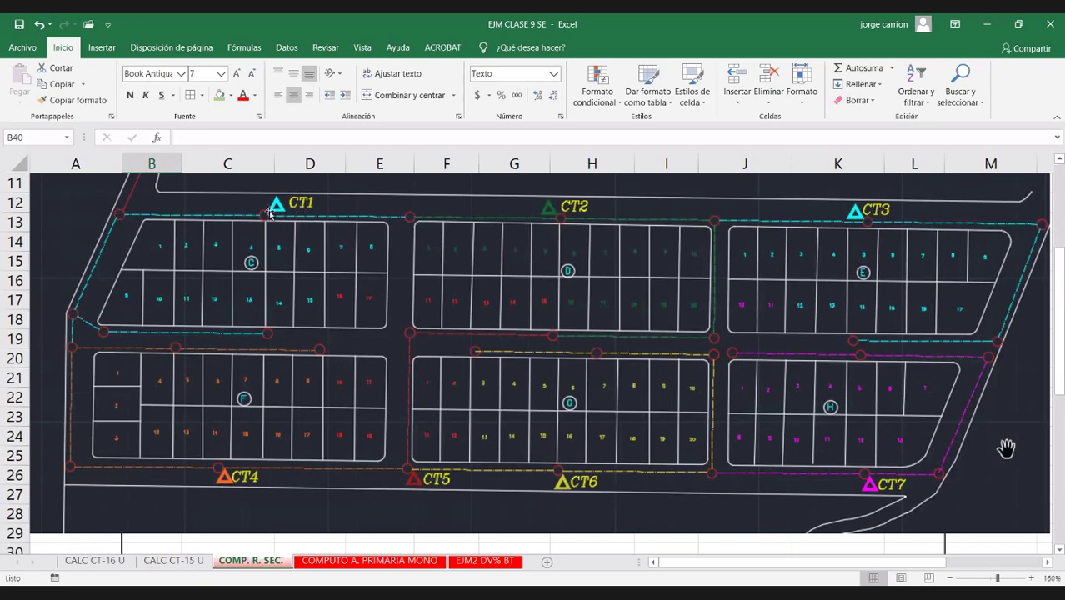
Step: Examine the P1-AC8 and P1-AC7 service connection rows and the P0-P1 row of the voltage drop table
{"action": "scroll", "coordinate": [162, 446], "scroll_direction": "down", "scroll_amount": 5}
{"action": "left_click", "coordinate": [154, 435]}
{"action": "left_click_drag", "start_coordinate": [162, 447], "coordinate": [922, 451]}
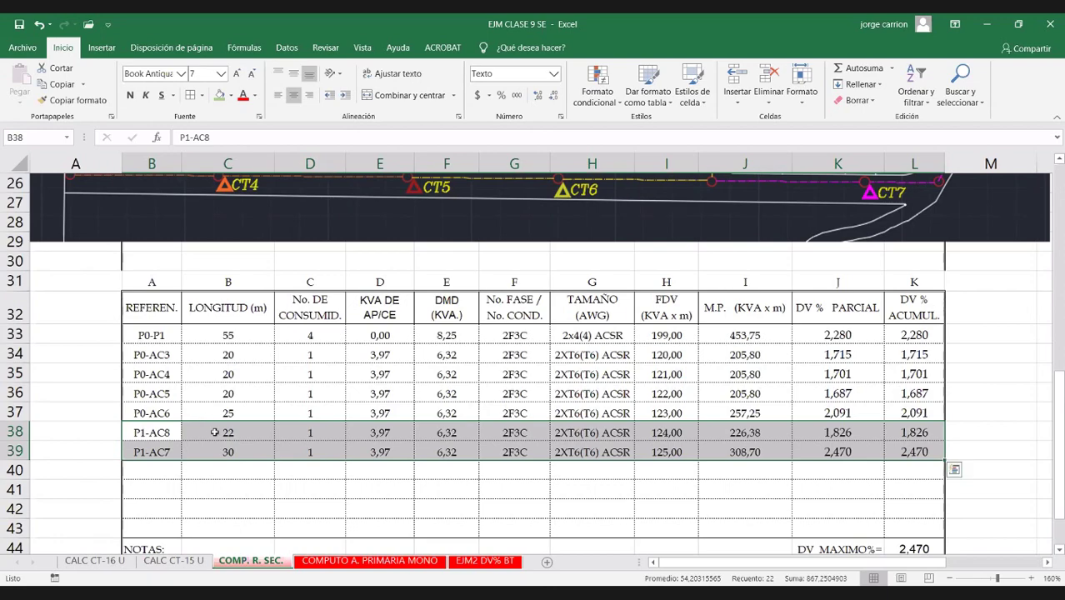
{"action": "scroll", "coordinate": [214, 432], "scroll_direction": "up", "scroll_amount": 2}
{"action": "left_click_drag", "start_coordinate": [162, 452], "coordinate": [920, 452]}
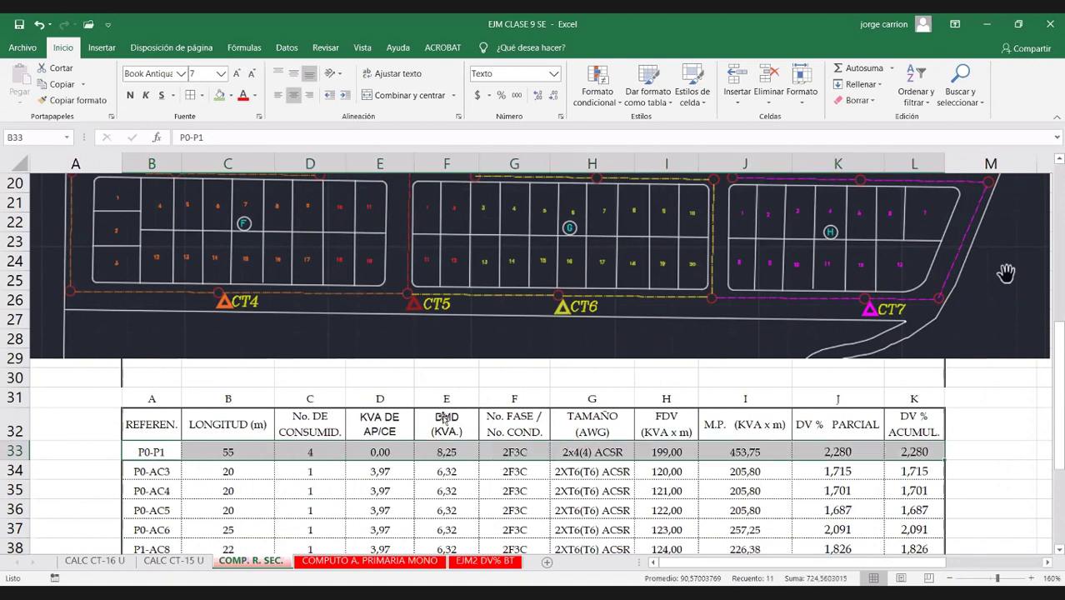
Step: Mark the two opposite branches leaving CT1 on the network plan with two outward-pointing arrows
{"action": "scroll", "coordinate": [267, 284], "scroll_direction": "up", "scroll_amount": 3}
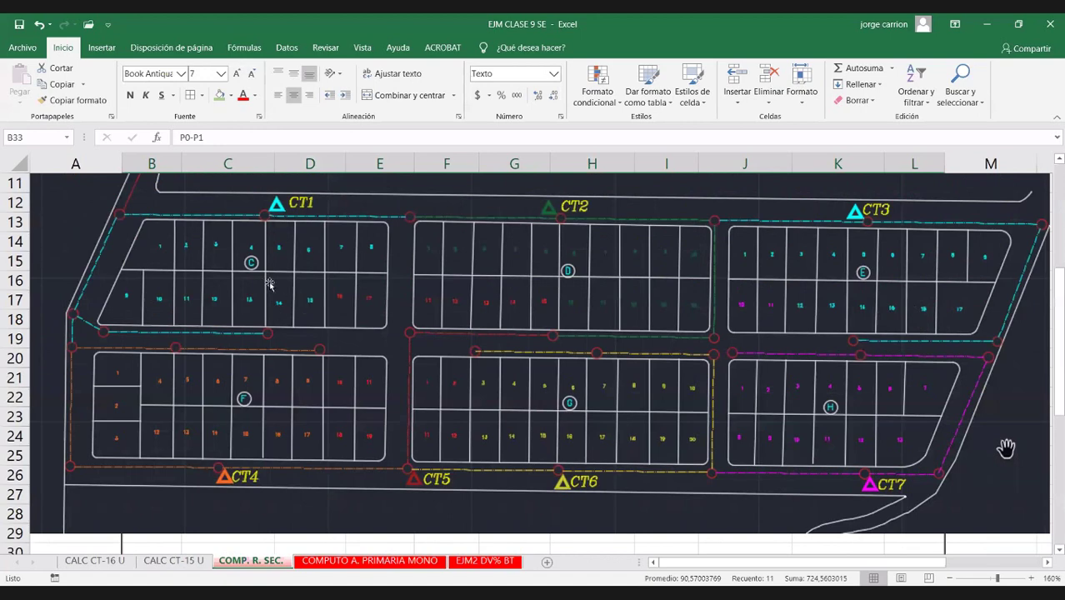
{"action": "scroll", "coordinate": [267, 284], "scroll_direction": "up", "scroll_amount": 1}
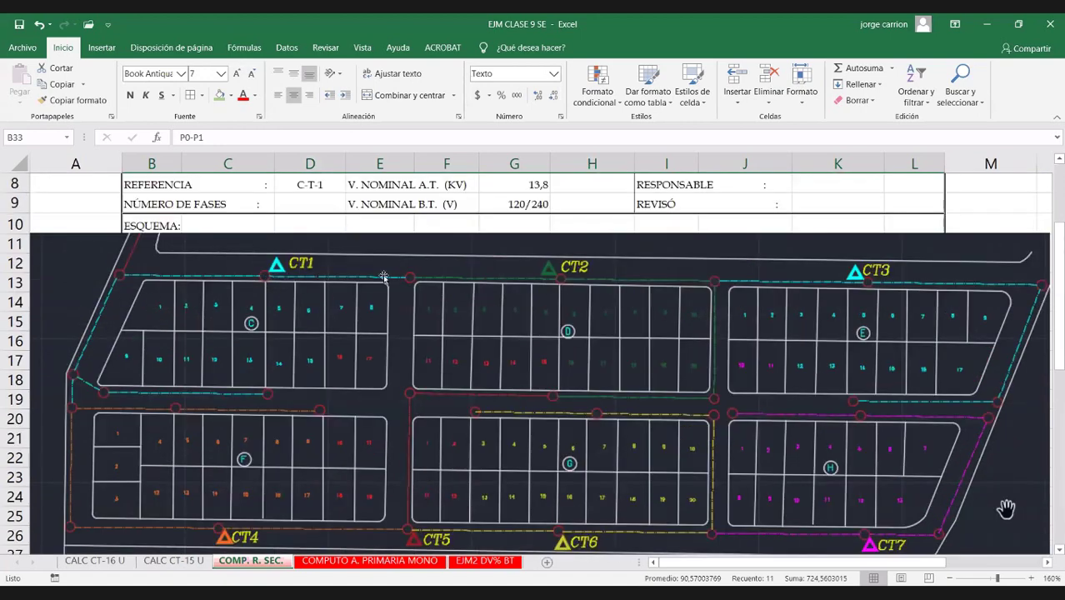
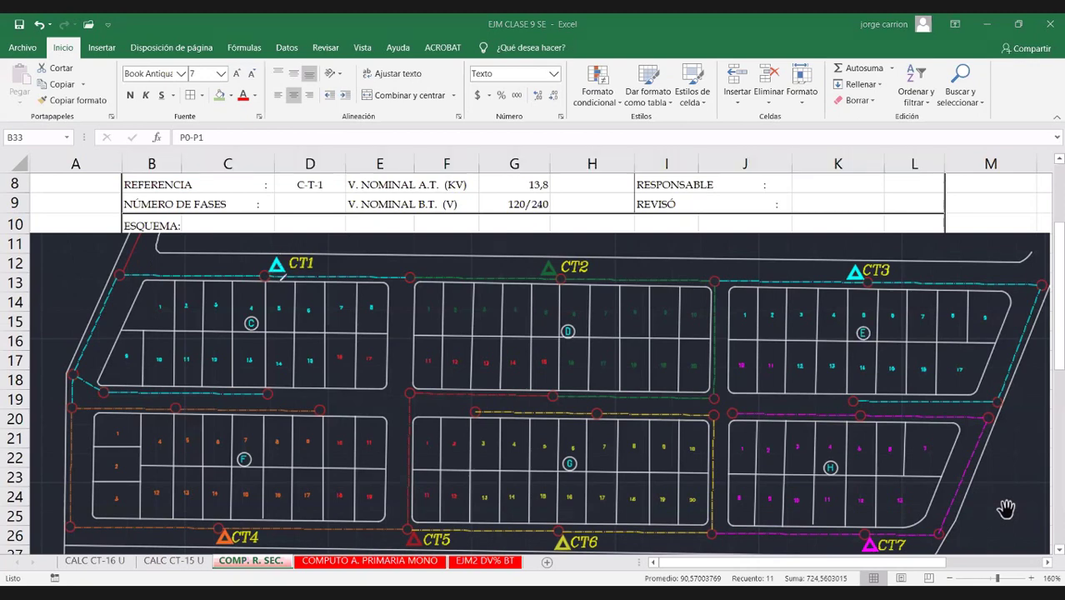
{"action": "mouse_move", "coordinate": [270, 281]}
{"action": "left_mouse_down"}
{"action": "mouse_move", "coordinate": [305, 274]}
{"action": "mouse_move", "coordinate": [306, 283]}
{"action": "mouse_move", "coordinate": [307, 270]}
{"action": "mouse_move", "coordinate": [324, 271]}
{"action": "mouse_move", "coordinate": [304, 289]}
{"action": "left_mouse_up"}
{"action": "mouse_move", "coordinate": [239, 265]}
{"action": "left_mouse_down"}
{"action": "mouse_move", "coordinate": [239, 289]}
{"action": "mouse_move", "coordinate": [250, 281]}
{"action": "mouse_move", "coordinate": [222, 272]}
{"action": "mouse_move", "coordinate": [237, 288]}
{"action": "left_mouse_up"}
Step: Compare the service connections from P0-AC3 onward with the lots and lines around CT1 on the network plan
{"action": "scroll", "coordinate": [325, 318], "scroll_direction": "down", "scroll_amount": 2}
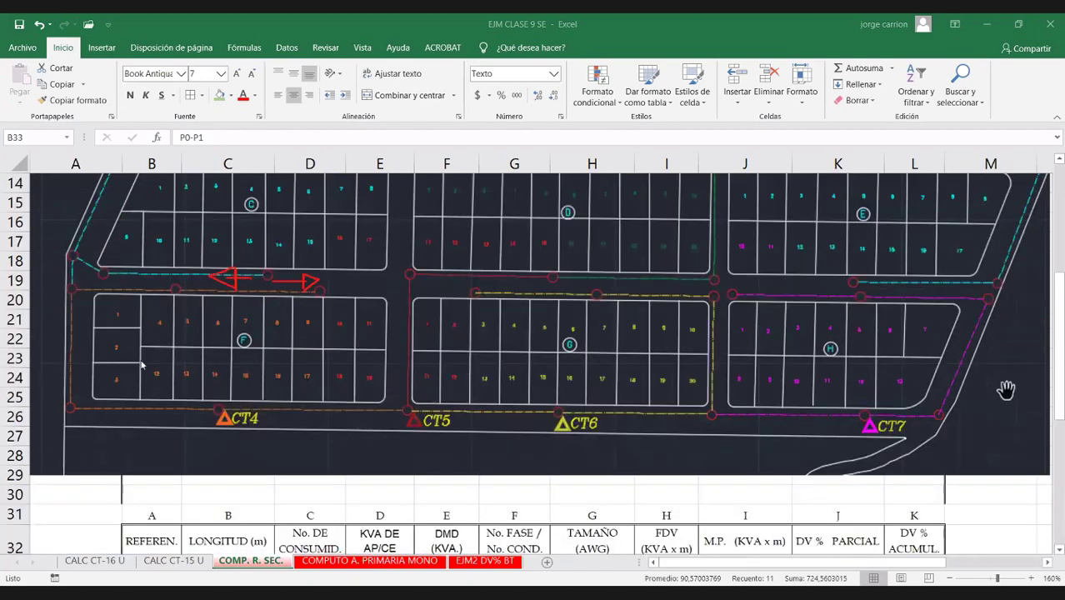
{"action": "scroll", "coordinate": [157, 366], "scroll_direction": "down", "scroll_amount": 4}
{"action": "scroll", "coordinate": [321, 226], "scroll_direction": "up", "scroll_amount": 1}
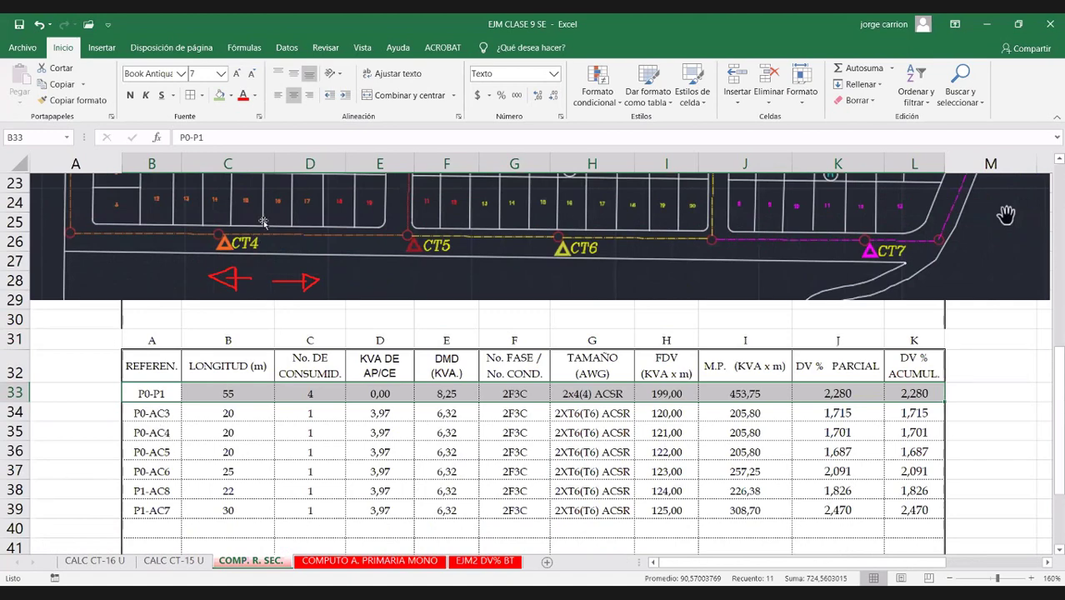
{"action": "scroll", "coordinate": [273, 252], "scroll_direction": "up", "scroll_amount": 3}
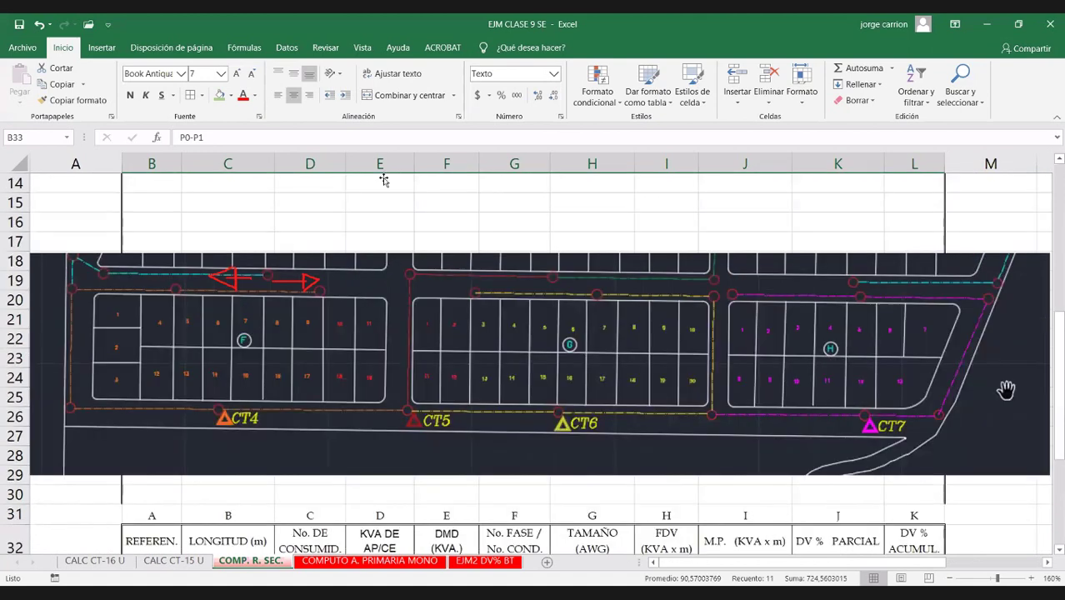
{"action": "scroll", "coordinate": [383, 180], "scroll_direction": "up", "scroll_amount": 1}
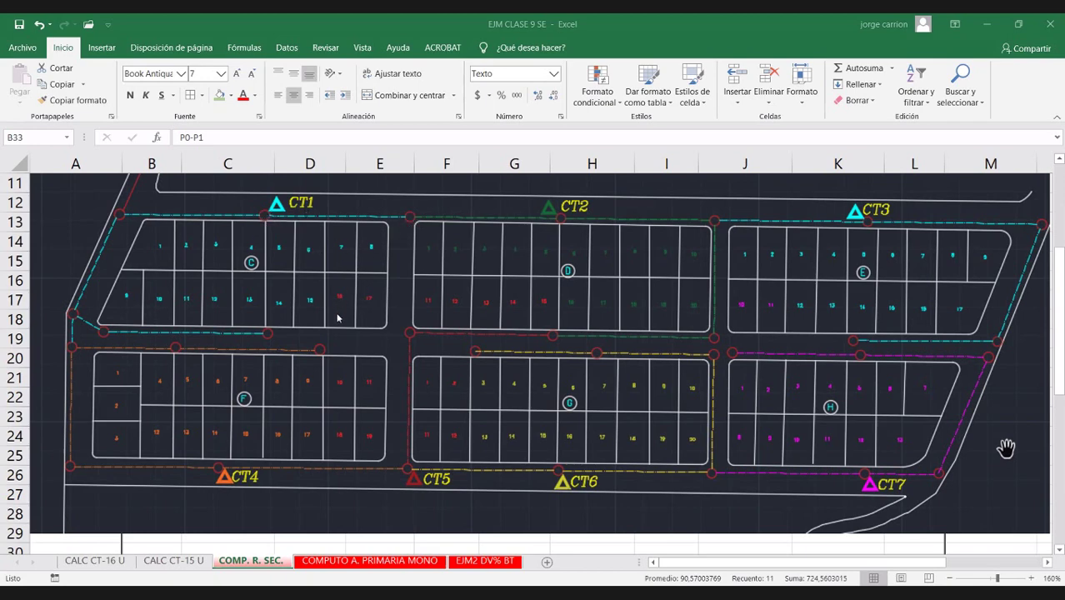
{"action": "scroll", "coordinate": [185, 405], "scroll_direction": "down", "scroll_amount": 3}
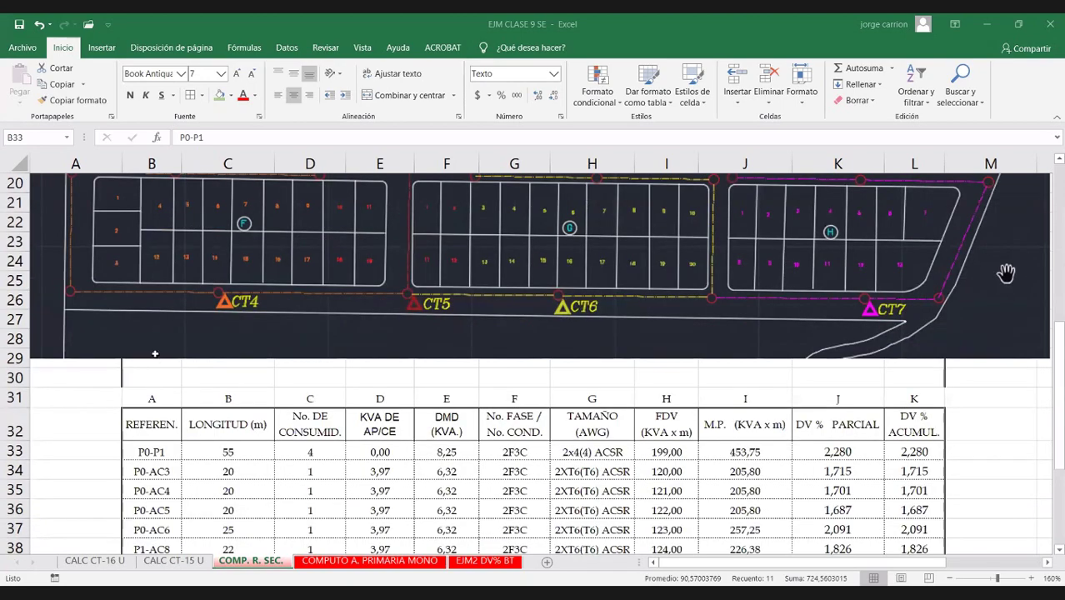
{"action": "scroll", "coordinate": [154, 354], "scroll_direction": "down", "scroll_amount": 2}
{"action": "left_click", "coordinate": [154, 354]}
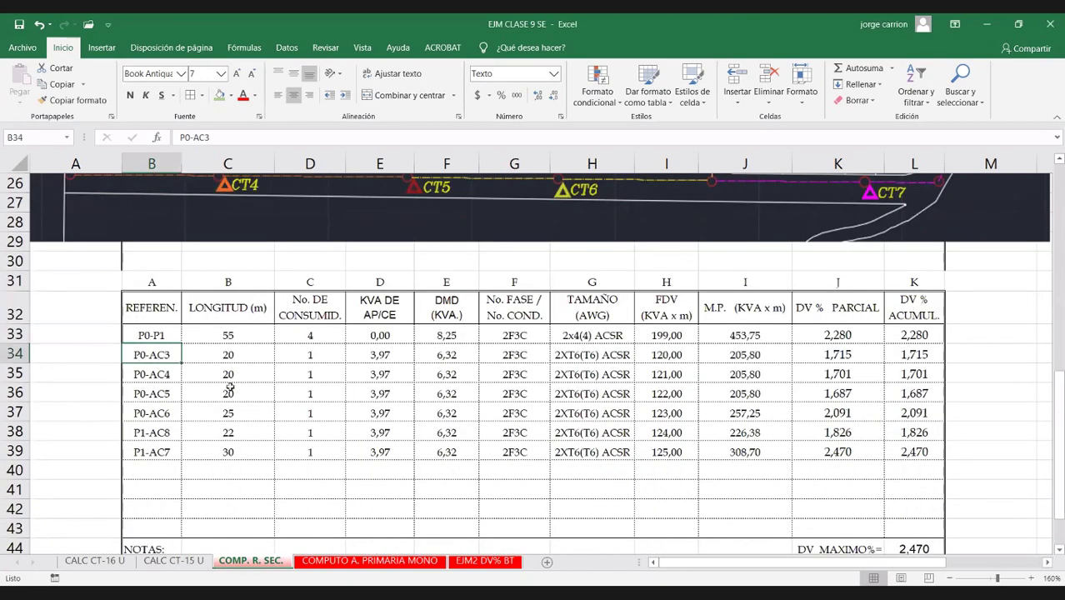
{"action": "scroll", "coordinate": [307, 296], "scroll_direction": "up", "scroll_amount": 3}
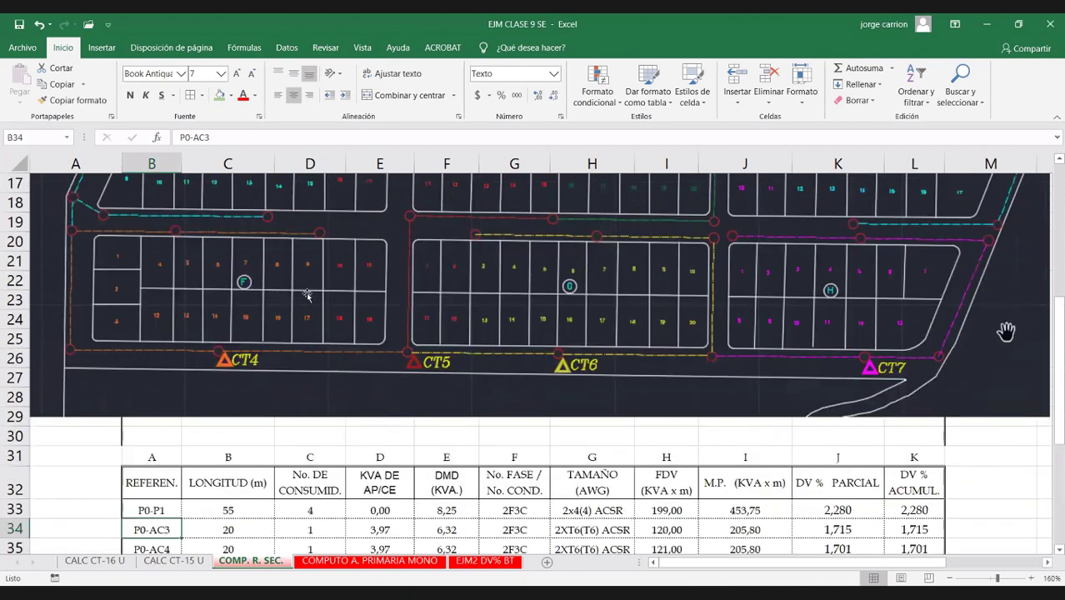
{"action": "scroll", "coordinate": [307, 296], "scroll_direction": "up", "scroll_amount": 2}
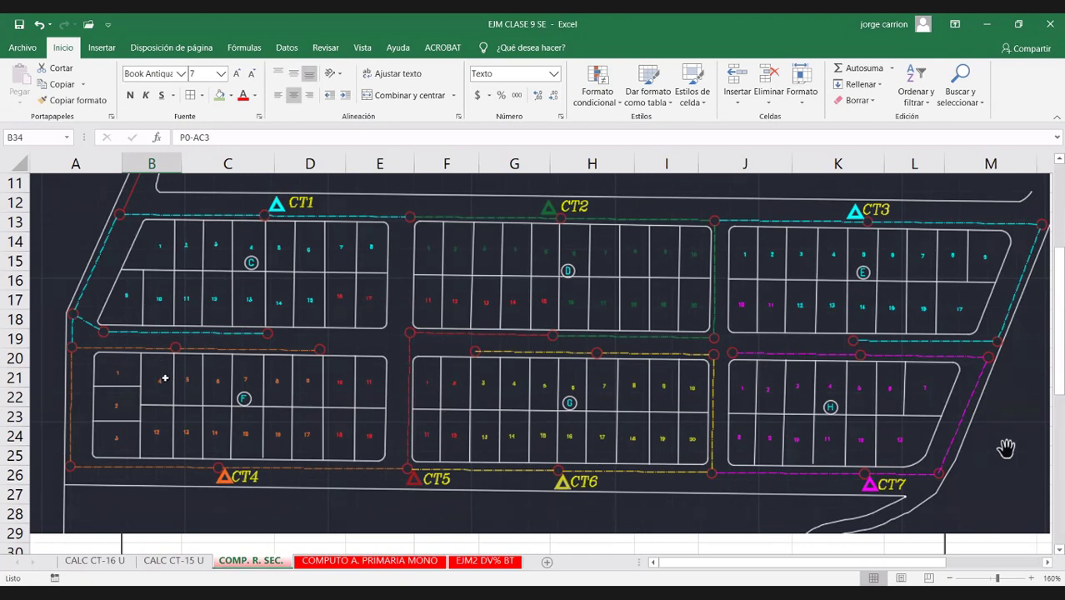
{"action": "scroll", "coordinate": [161, 373], "scroll_direction": "down", "scroll_amount": 3}
{"action": "scroll", "coordinate": [171, 396], "scroll_direction": "down", "scroll_amount": 3}
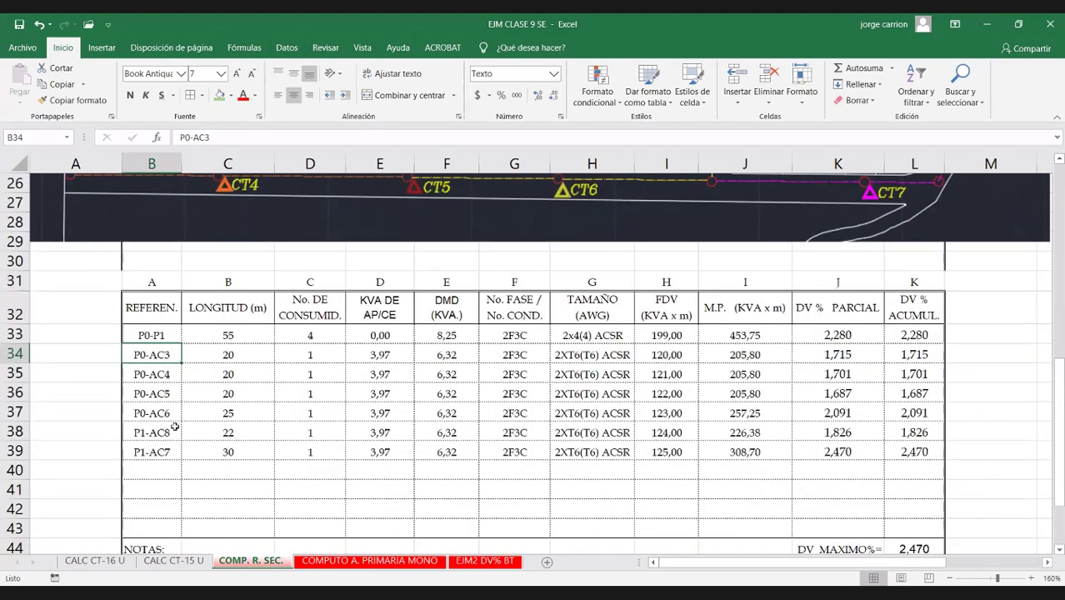
{"action": "scroll", "coordinate": [155, 463], "scroll_direction": "up", "scroll_amount": 3}
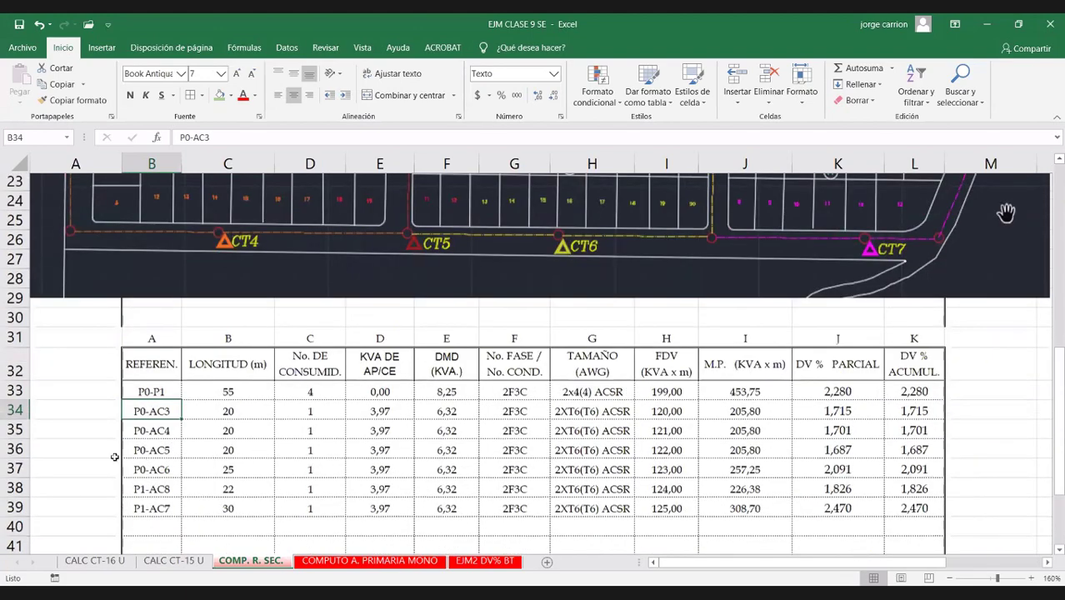
{"action": "scroll", "coordinate": [117, 457], "scroll_direction": "up", "scroll_amount": 3}
{"action": "scroll", "coordinate": [248, 400], "scroll_direction": "up", "scroll_amount": 2}
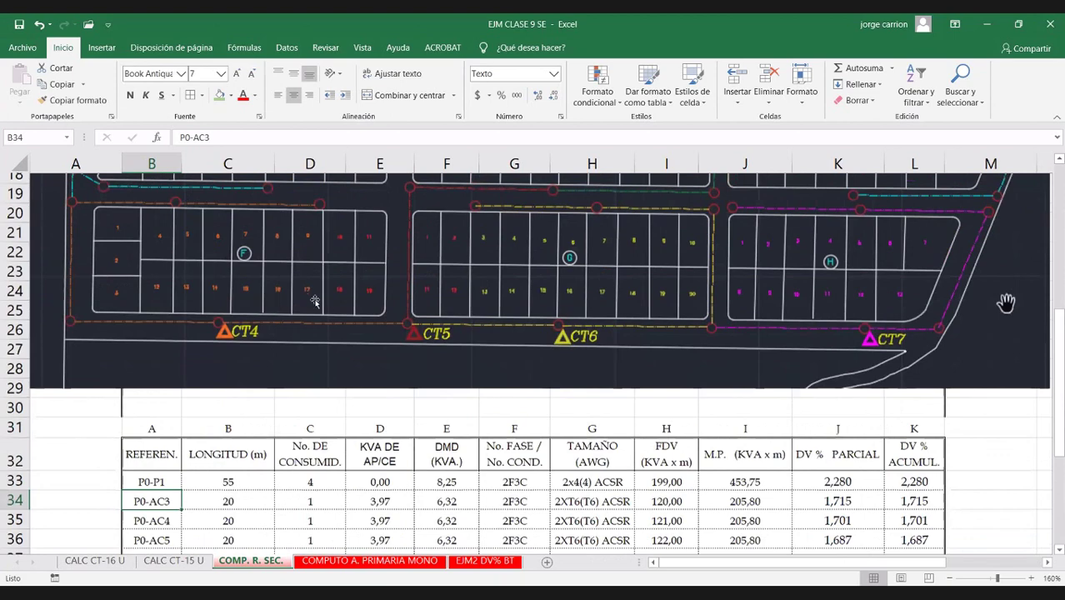
Step: Check the lots and secondary line around CT1 on the network plan against the service connection rows of the voltage drop table
{"action": "scroll", "coordinate": [350, 303], "scroll_direction": "up", "scroll_amount": 7}
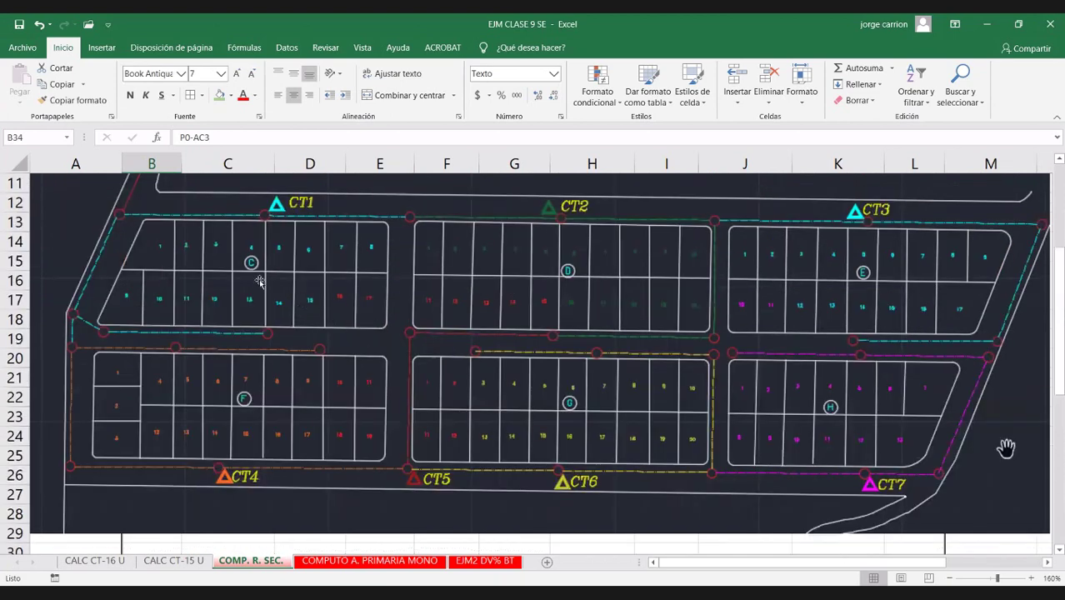
{"action": "scroll", "coordinate": [260, 280], "scroll_direction": "up", "scroll_amount": 1}
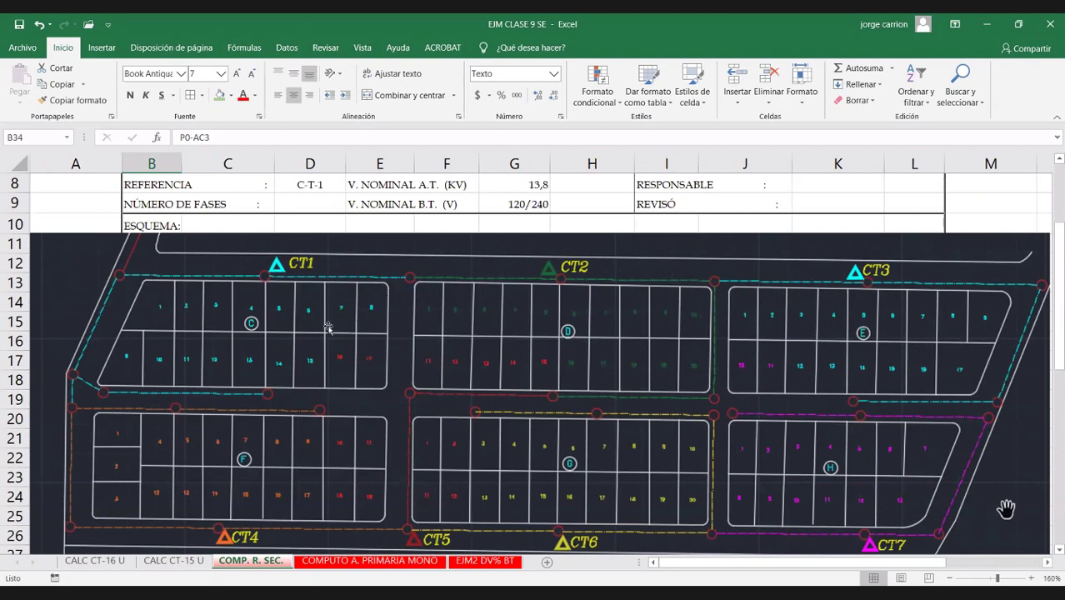
{"action": "scroll", "coordinate": [294, 346], "scroll_direction": "down", "scroll_amount": 1}
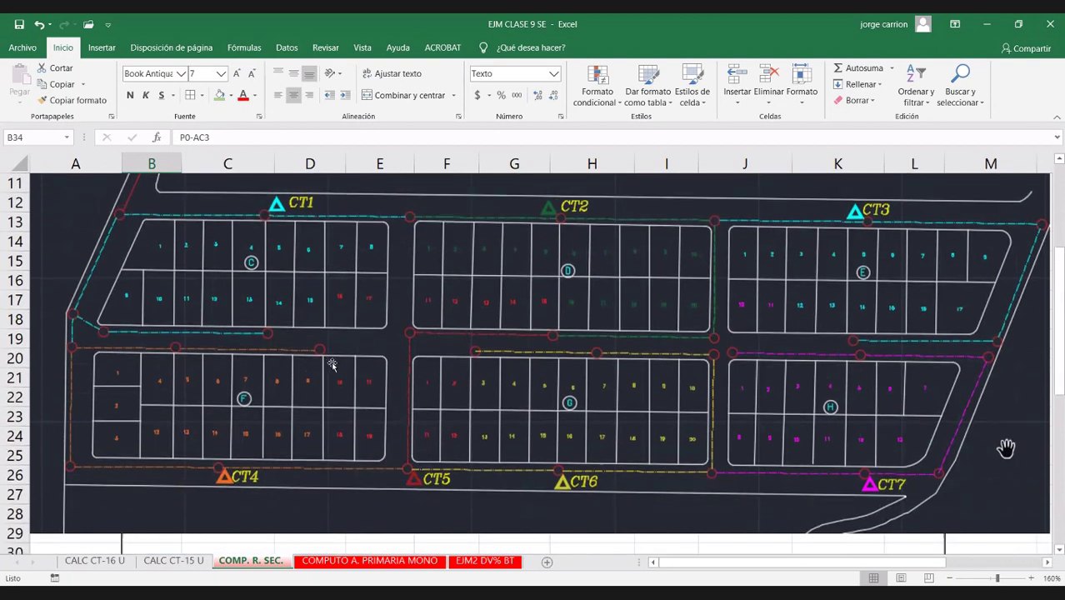
{"action": "scroll", "coordinate": [167, 354], "scroll_direction": "down", "scroll_amount": 2}
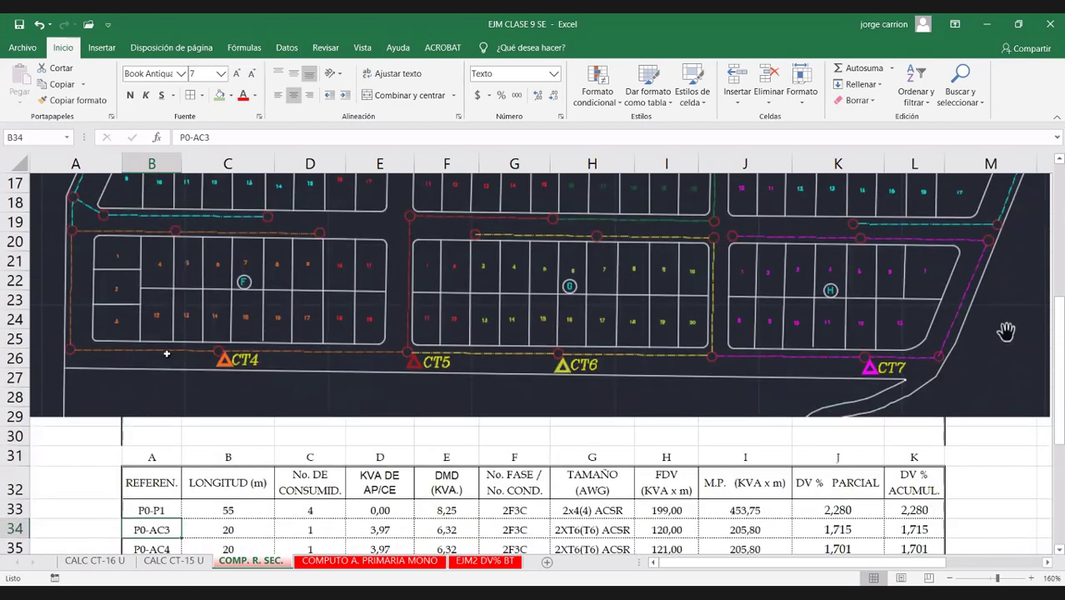
{"action": "scroll", "coordinate": [175, 358], "scroll_direction": "down", "scroll_amount": 3}
{"action": "scroll", "coordinate": [245, 353], "scroll_direction": "up", "scroll_amount": 1}
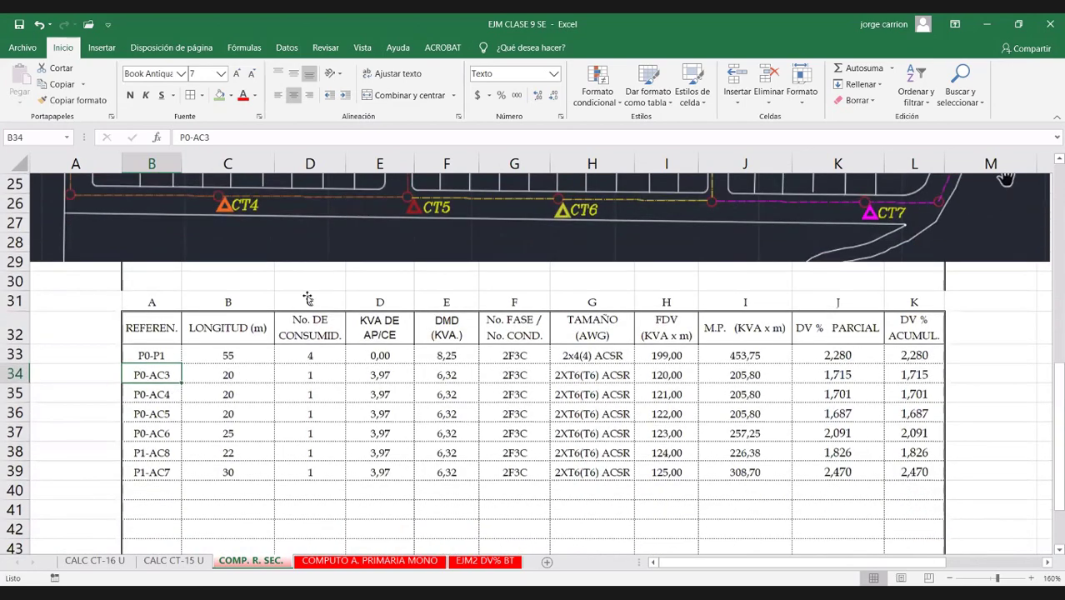
{"action": "scroll", "coordinate": [308, 298], "scroll_direction": "up", "scroll_amount": 3}
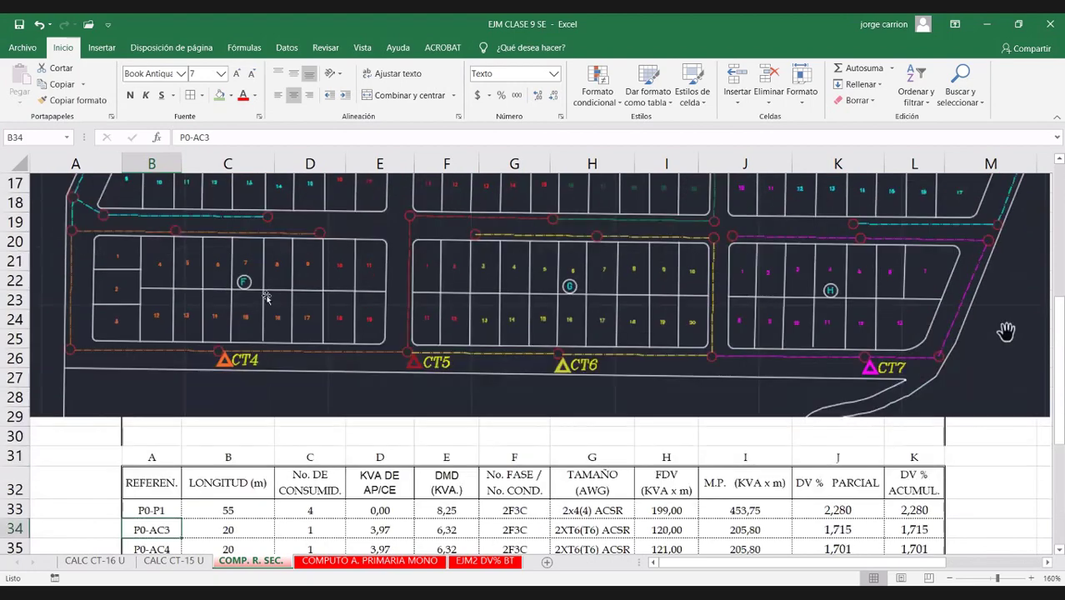
{"action": "scroll", "coordinate": [161, 415], "scroll_direction": "up", "scroll_amount": 3}
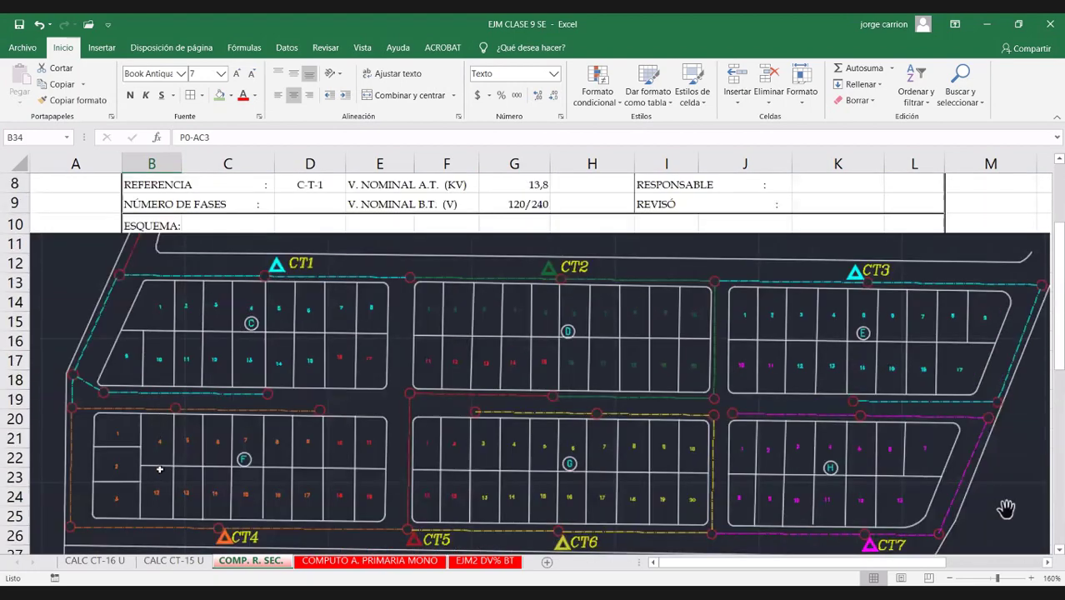
Step: Clear the service connection references below P0-AC3 and change the P0-AC3 reference to P0-AC5
{"action": "scroll", "coordinate": [156, 435], "scroll_direction": "down", "scroll_amount": 5}
{"action": "mouse_move", "coordinate": [152, 413]}
{"action": "left_mouse_down"}
{"action": "mouse_move", "coordinate": [152, 490]}
{"action": "mouse_move", "coordinate": [198, 413]}
{"action": "left_mouse_up"}
{"action": "scroll", "coordinate": [263, 303], "scroll_direction": "up", "scroll_amount": 4}
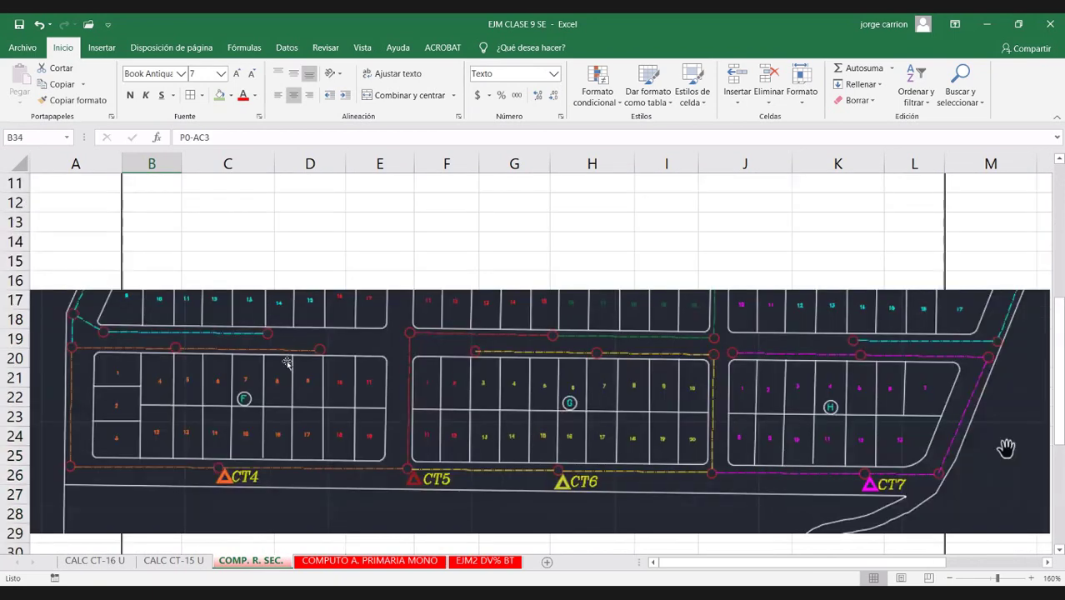
{"action": "scroll", "coordinate": [171, 421], "scroll_direction": "up", "scroll_amount": 1}
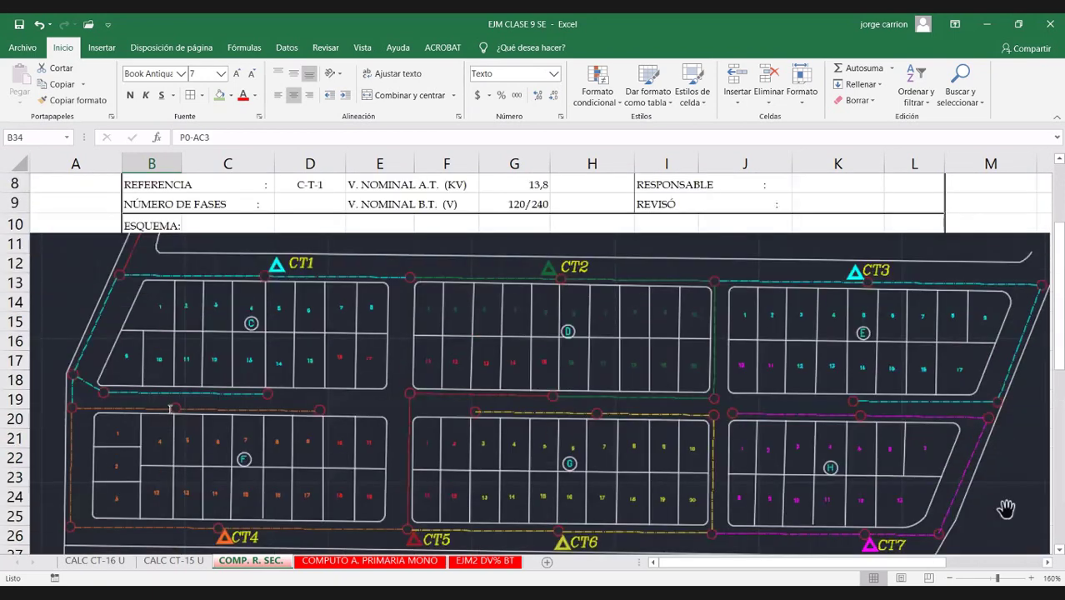
{"action": "scroll", "coordinate": [170, 408], "scroll_direction": "down", "scroll_amount": 2}
{"action": "scroll", "coordinate": [170, 409], "scroll_direction": "down", "scroll_amount": 3}
{"action": "double_click", "coordinate": [171, 411]}
{"action": "key", "text": "BackSpace"}
{"action": "type", "text": "5"}
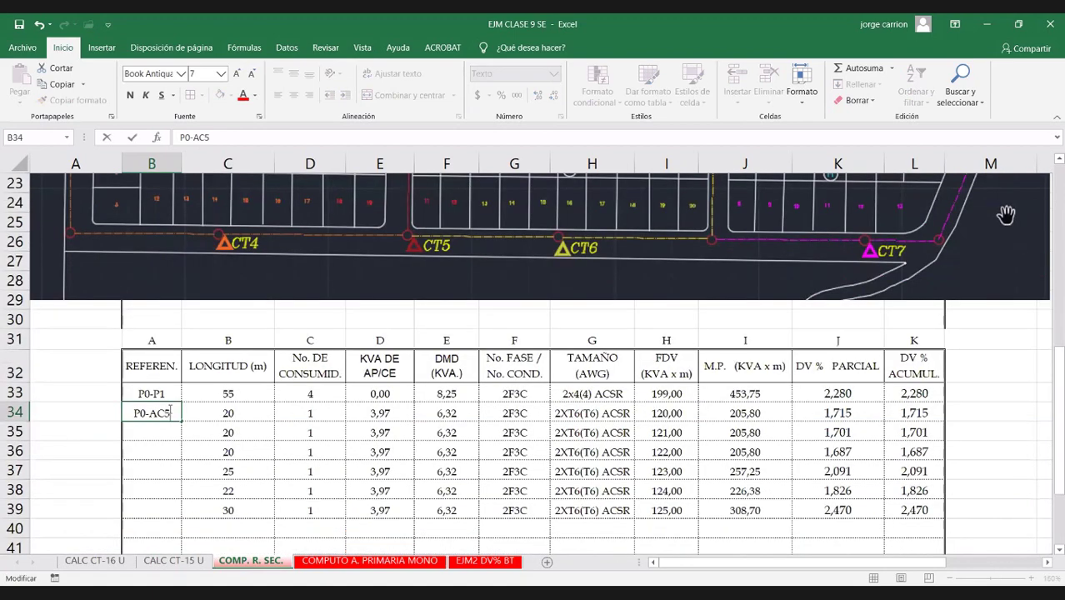
Step: Enter P0-AC6 as the reference in row 35 and set its length to 25 m
{"action": "left_click", "coordinate": [167, 429]}
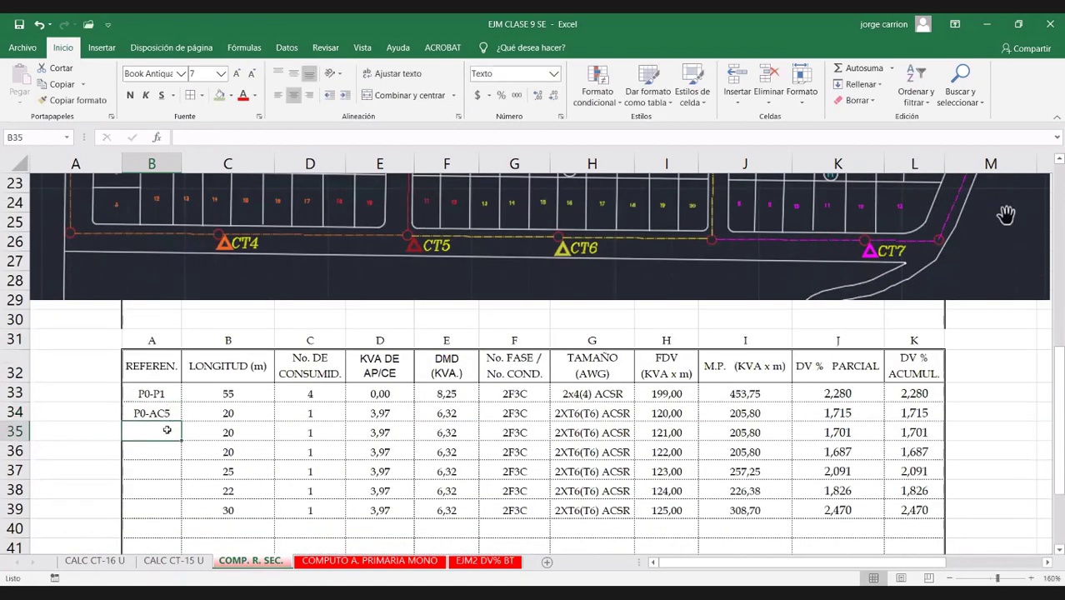
{"action": "type", "text": "P0-"}
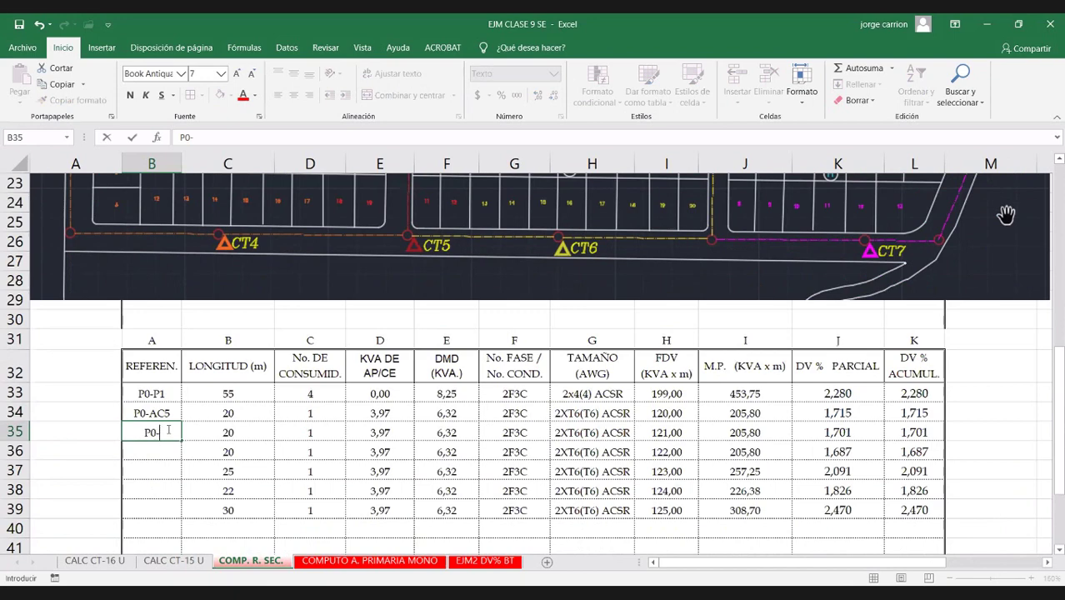
{"action": "type", "text": "AC6"}
{"action": "scroll", "coordinate": [322, 347], "scroll_direction": "up", "scroll_amount": 3}
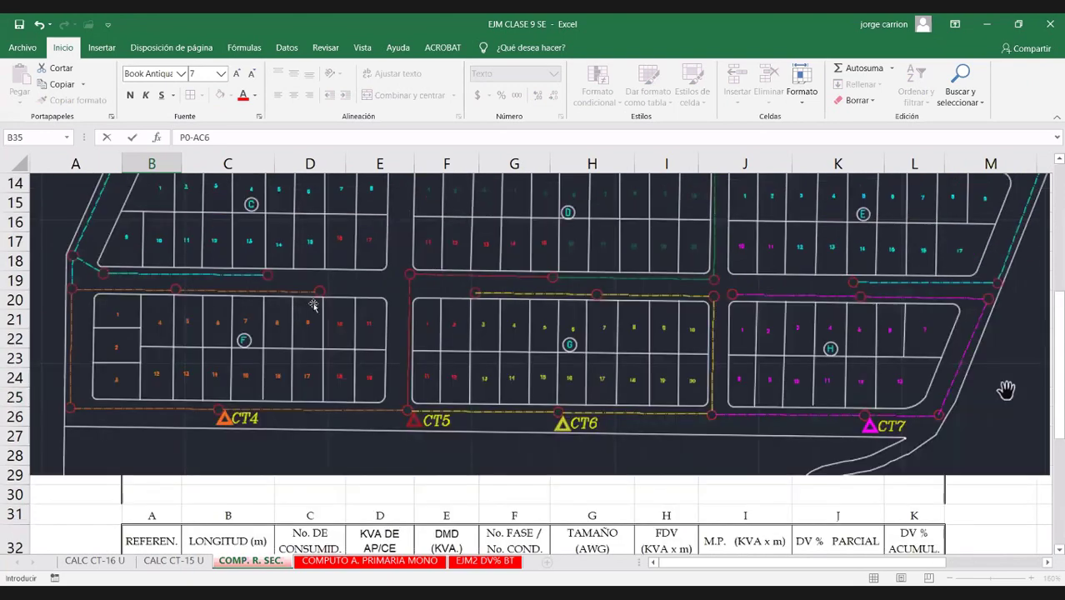
{"action": "scroll", "coordinate": [321, 317], "scroll_direction": "up", "scroll_amount": 2}
{"action": "scroll", "coordinate": [233, 321], "scroll_direction": "down", "scroll_amount": 3}
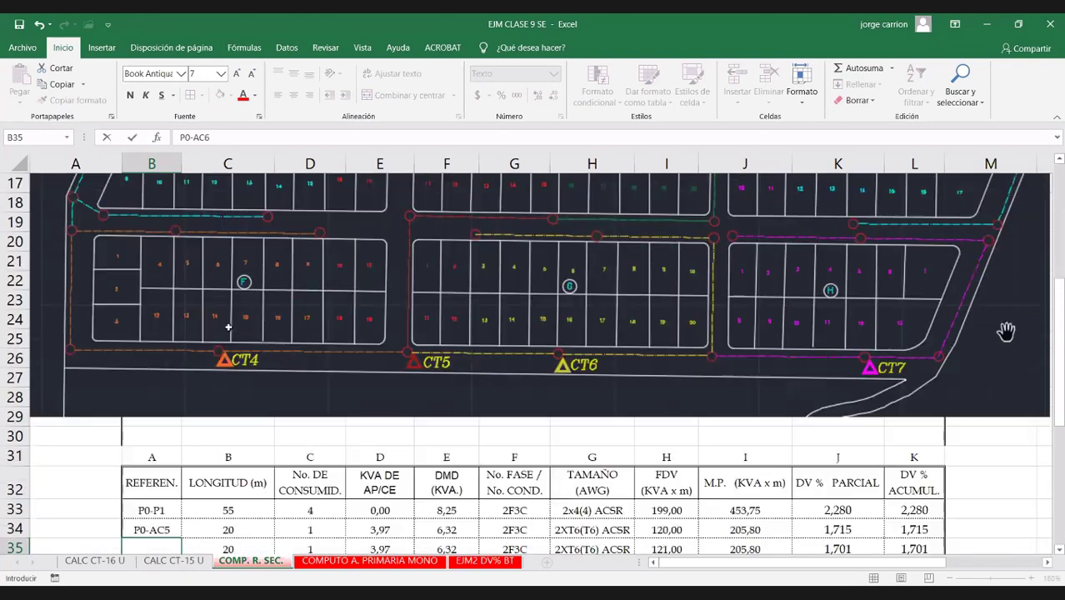
{"action": "scroll", "coordinate": [227, 328], "scroll_direction": "down", "scroll_amount": 4}
{"action": "left_click", "coordinate": [238, 316]}
{"action": "double_click", "coordinate": [238, 317]}
{"action": "key", "text": "BackSpace"}
{"action": "type", "text": "5"}
Step: Enter P1-AC7 as the reference in row 36 and set its length to 30 m
{"action": "left_click", "coordinate": [149, 335]}
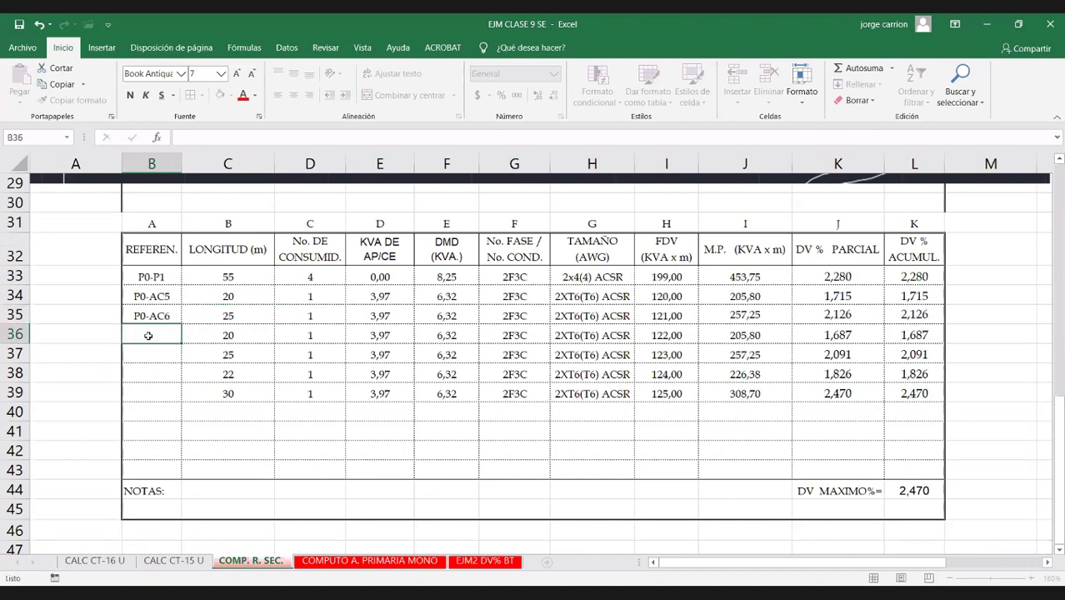
{"action": "type", "text": "P"}
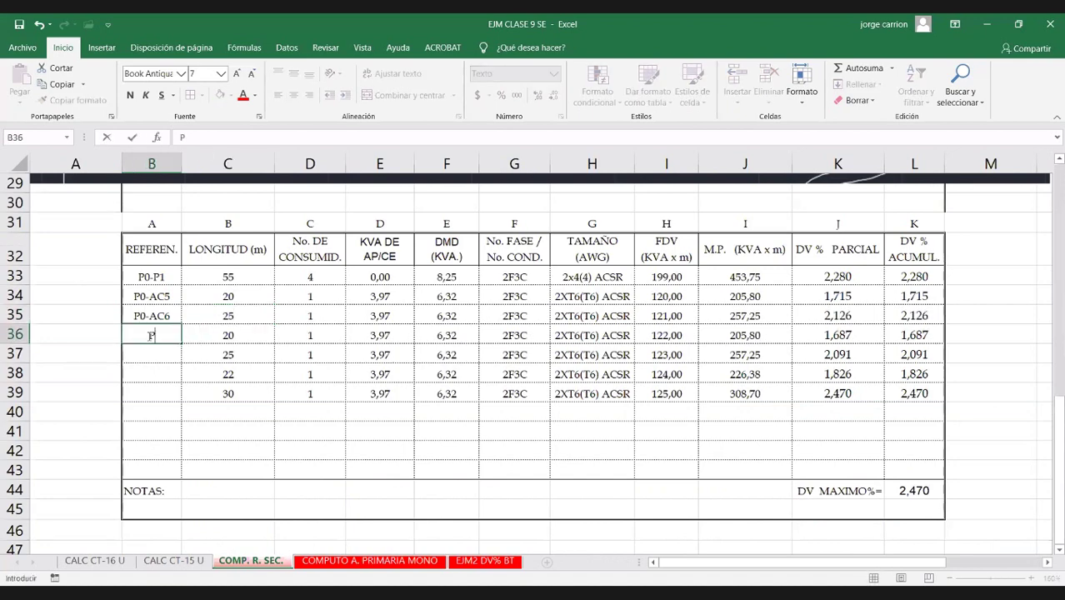
{"action": "type", "text": "1-AC7"}
{"action": "key", "text": "Tab"}
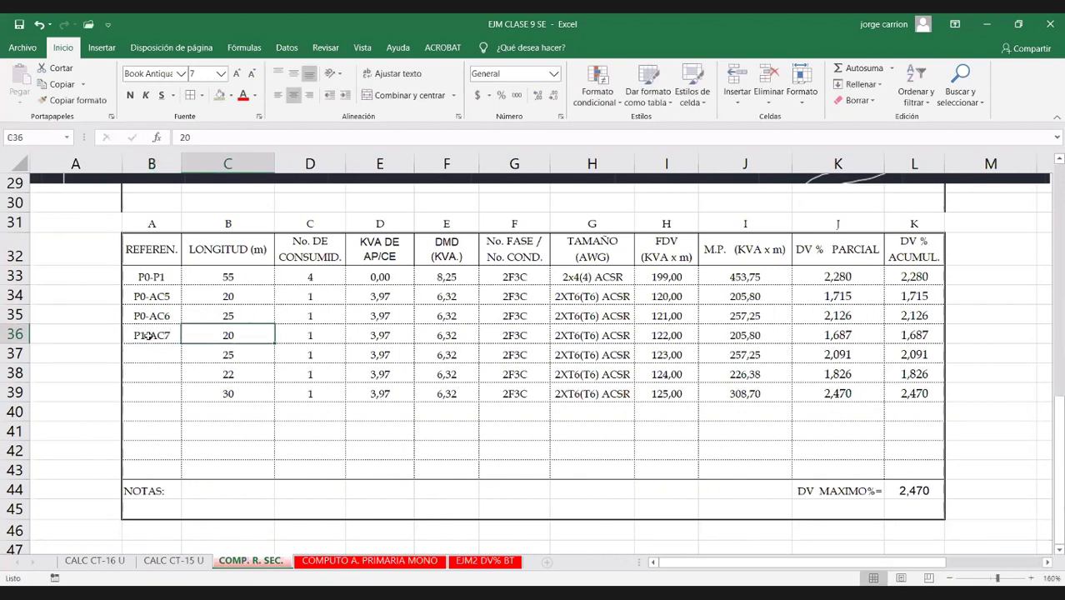
{"action": "scroll", "coordinate": [350, 346], "scroll_direction": "up", "scroll_amount": 1}
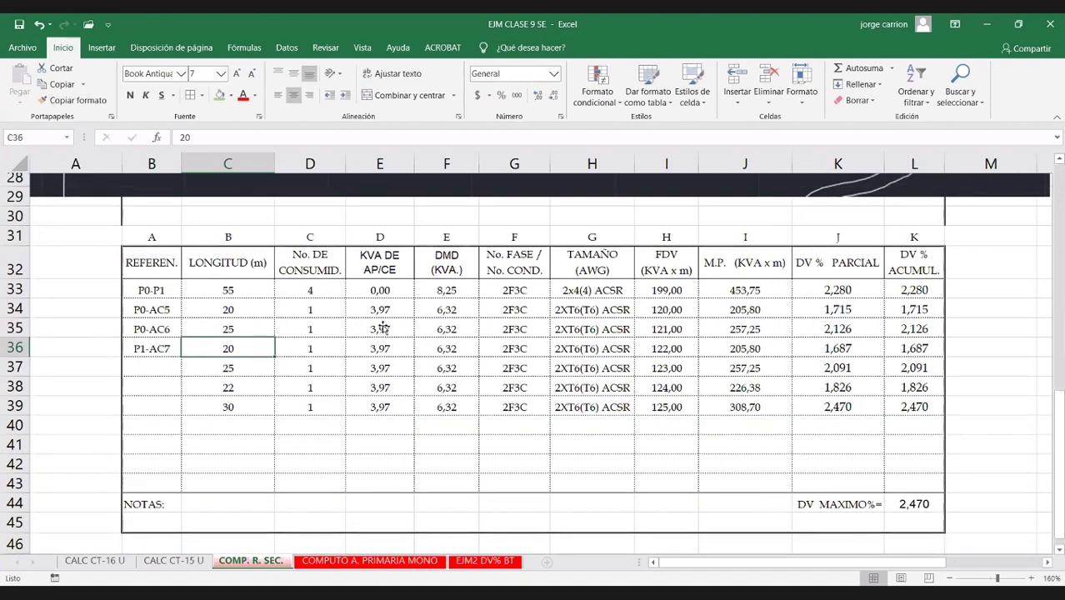
{"action": "scroll", "coordinate": [367, 316], "scroll_direction": "up", "scroll_amount": 2}
{"action": "scroll", "coordinate": [345, 315], "scroll_direction": "up", "scroll_amount": 5}
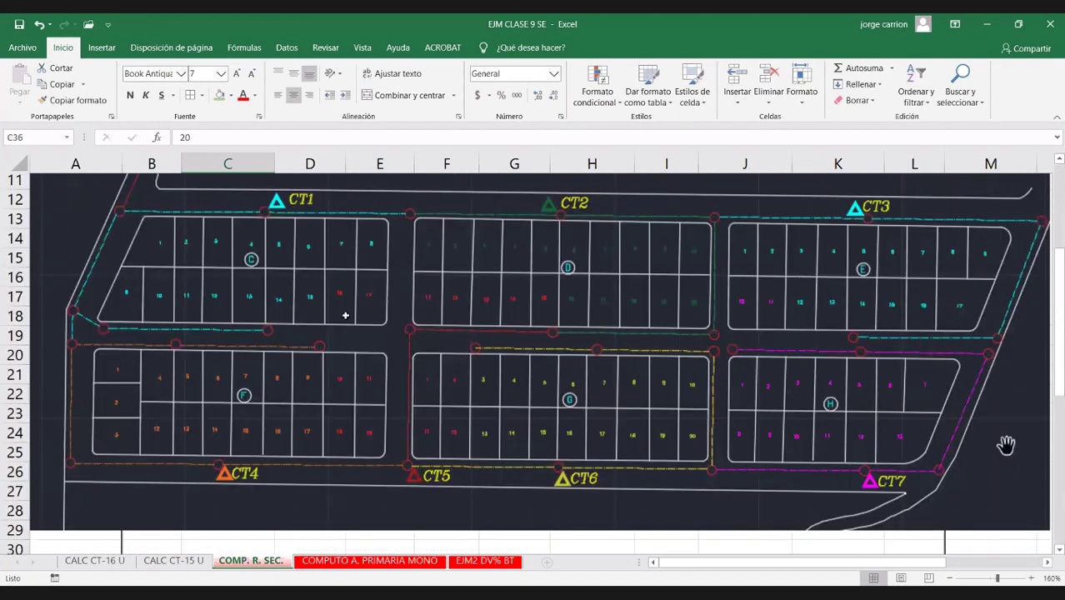
{"action": "scroll", "coordinate": [345, 316], "scroll_direction": "down", "scroll_amount": 5}
{"action": "type", "text": "30"}
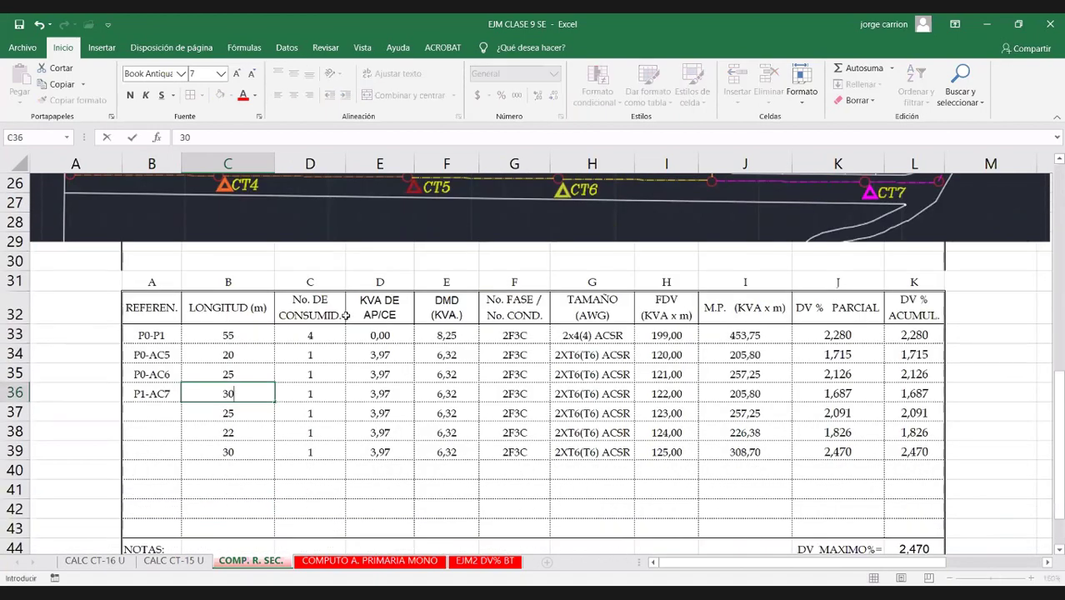
{"action": "key", "text": "Return"}
Step: Enter P1-AC8 as the reference in row 37 and clear the lengths of the two rows below it
{"action": "key", "text": "Left"}
{"action": "type", "text": "P1"}
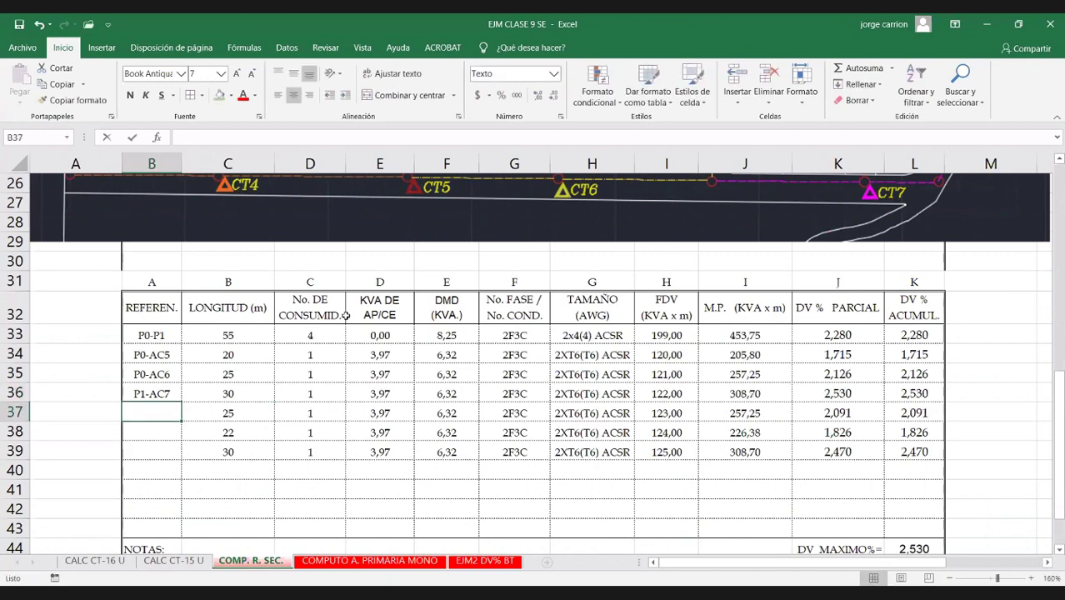
{"action": "type", "text": "-AC8"}
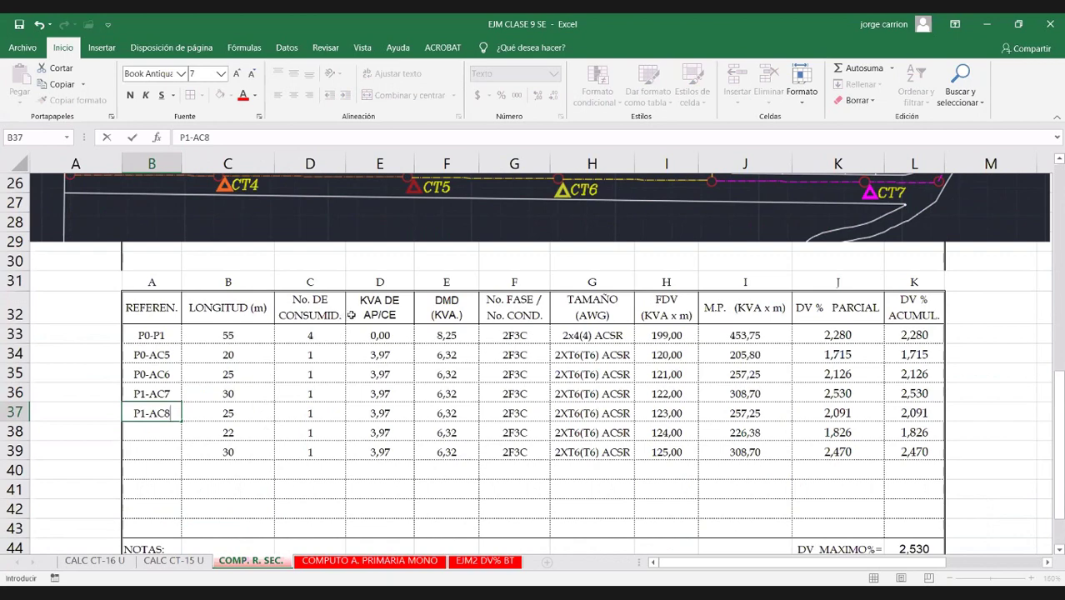
{"action": "left_click", "coordinate": [240, 412]}
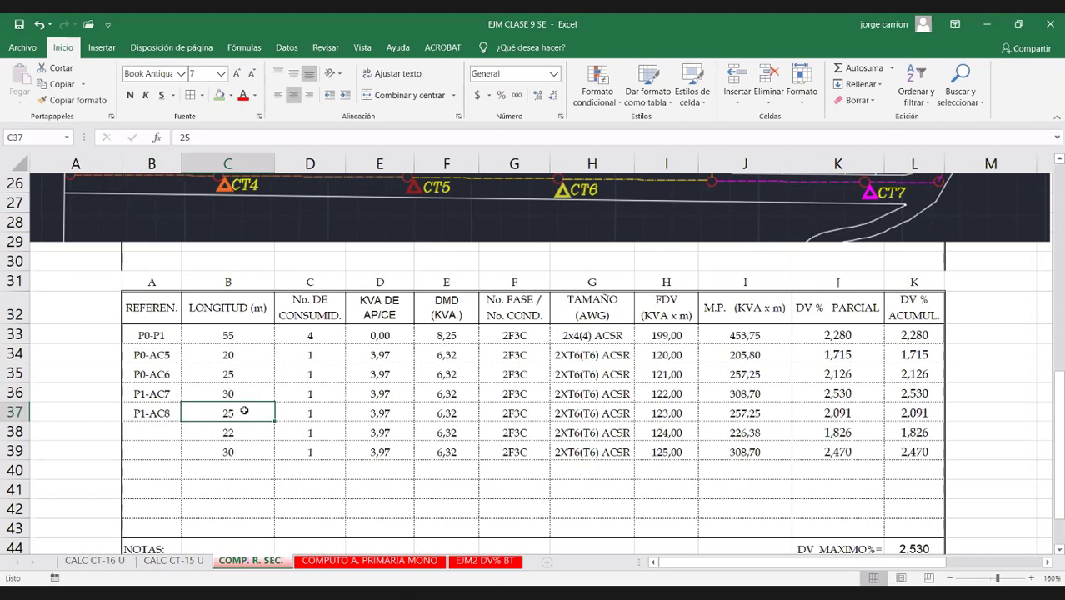
{"action": "left_click", "coordinate": [249, 435]}
{"action": "left_click", "coordinate": [244, 455], "text": "shift"}
{"action": "key", "text": "Delete"}
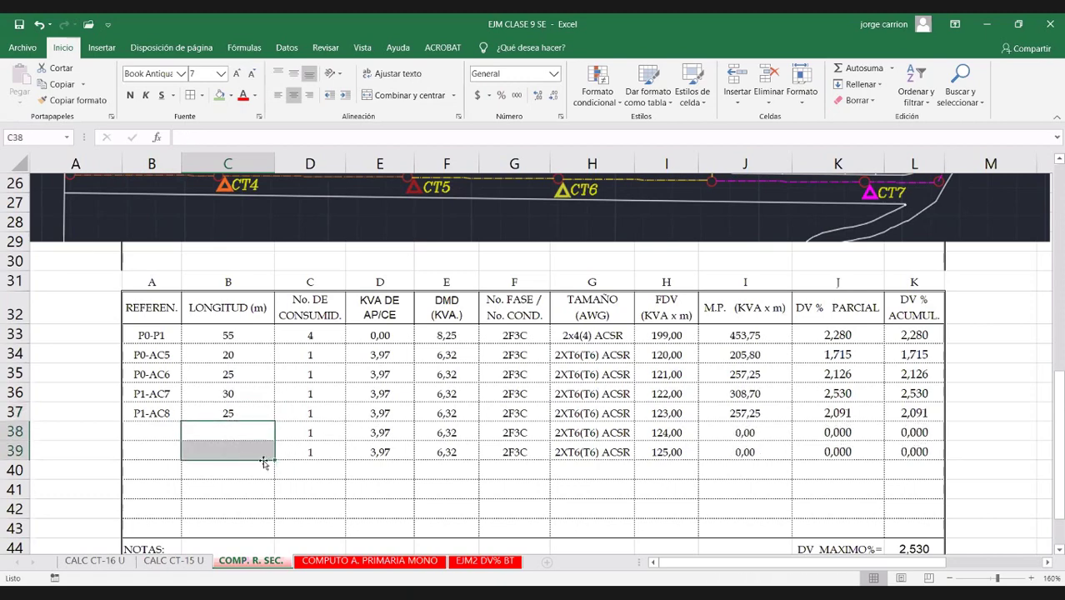
Step: Check the P0-P1 demand values and the branch on the plan, and enter P0-P2 as the reference in row 38
{"action": "left_click", "coordinate": [310, 334]}
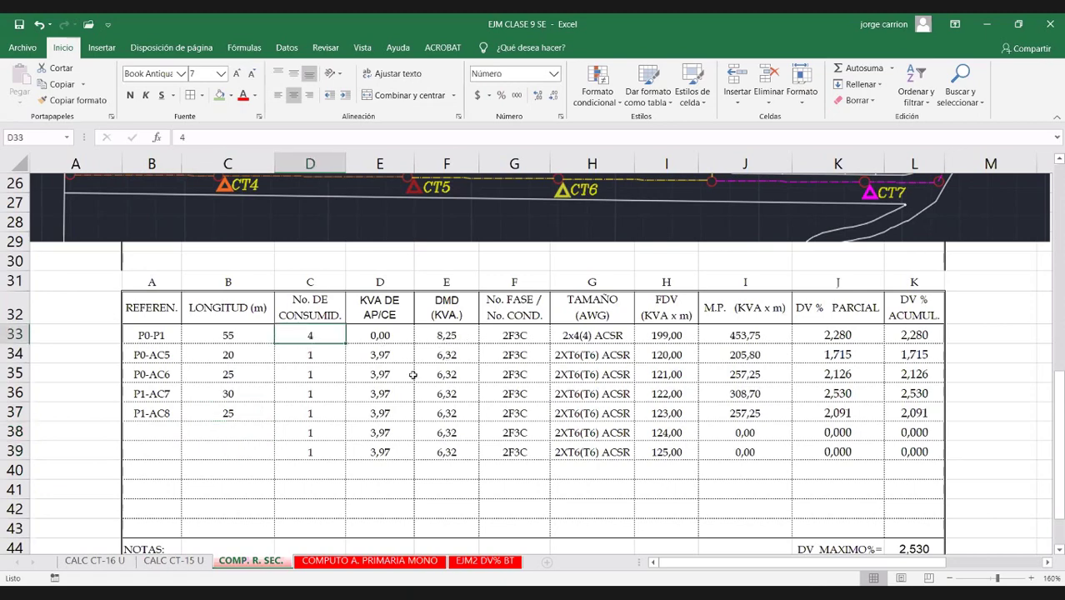
{"action": "left_click", "coordinate": [441, 337]}
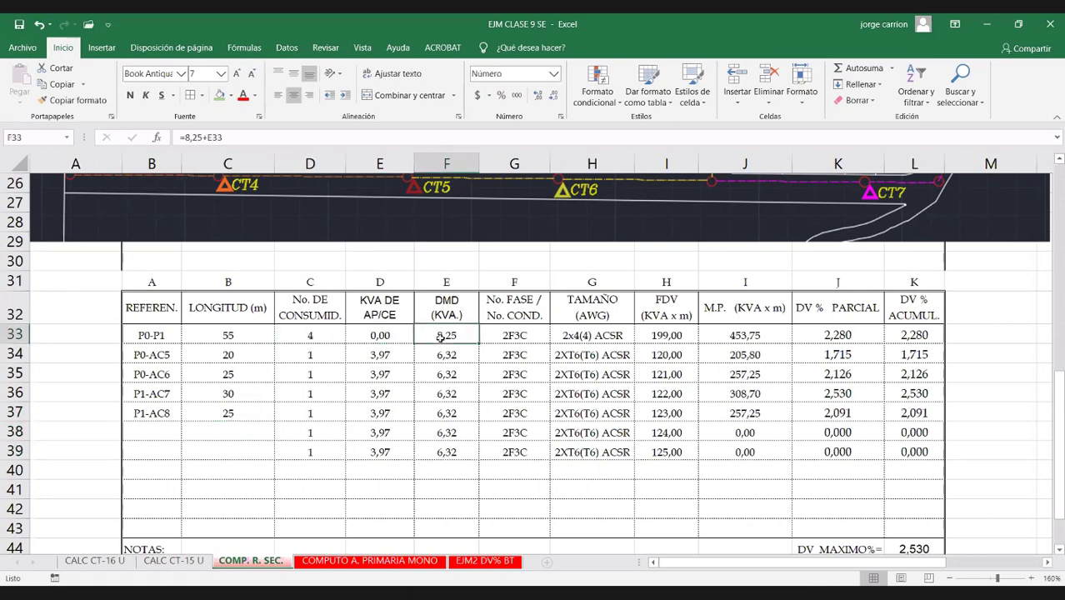
{"action": "left_click", "coordinate": [150, 429]}
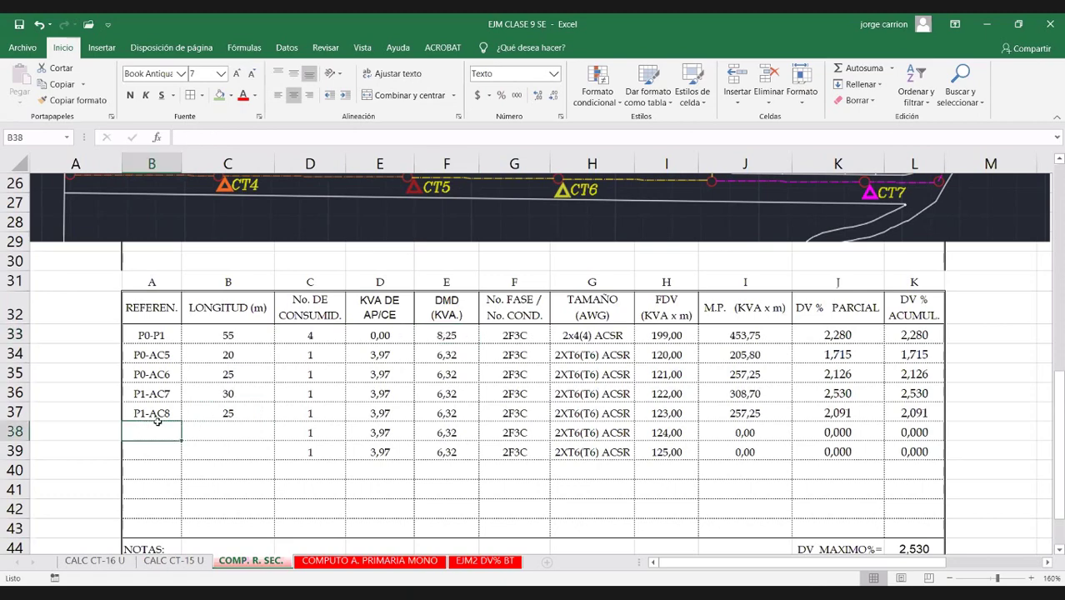
{"action": "scroll", "coordinate": [361, 343], "scroll_direction": "up", "scroll_amount": 2}
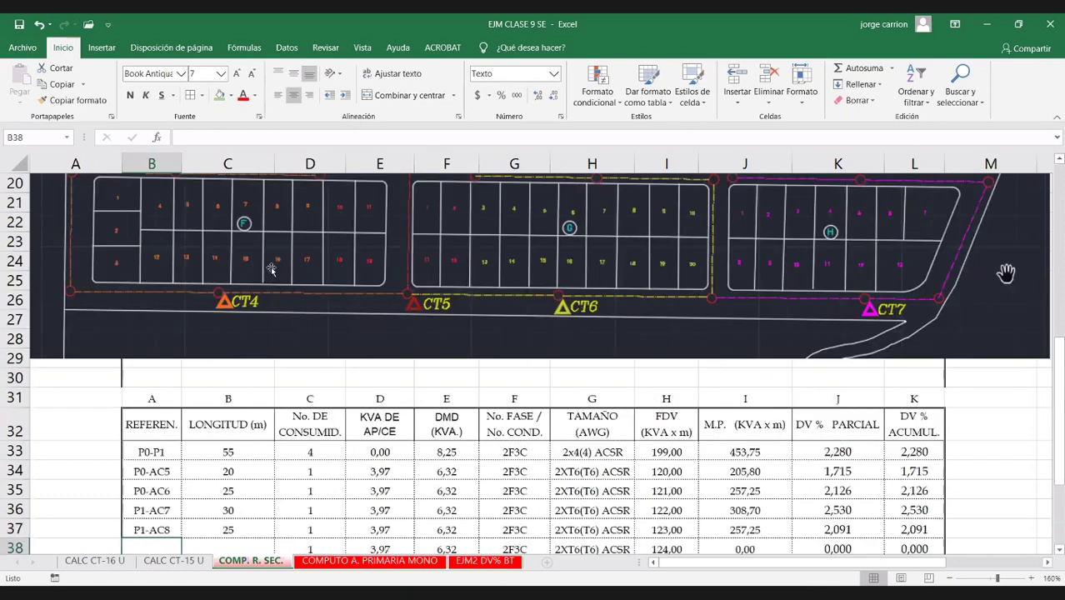
{"action": "scroll", "coordinate": [271, 268], "scroll_direction": "up", "scroll_amount": 1}
{"action": "scroll", "coordinate": [264, 279], "scroll_direction": "up", "scroll_amount": 3}
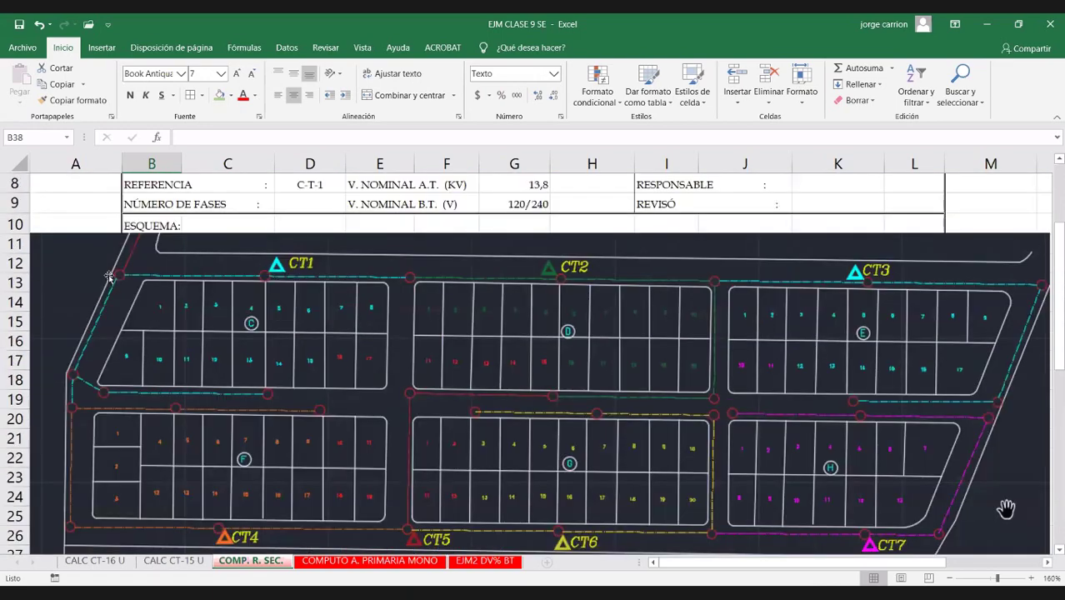
{"action": "scroll", "coordinate": [130, 500], "scroll_direction": "down", "scroll_amount": 5}
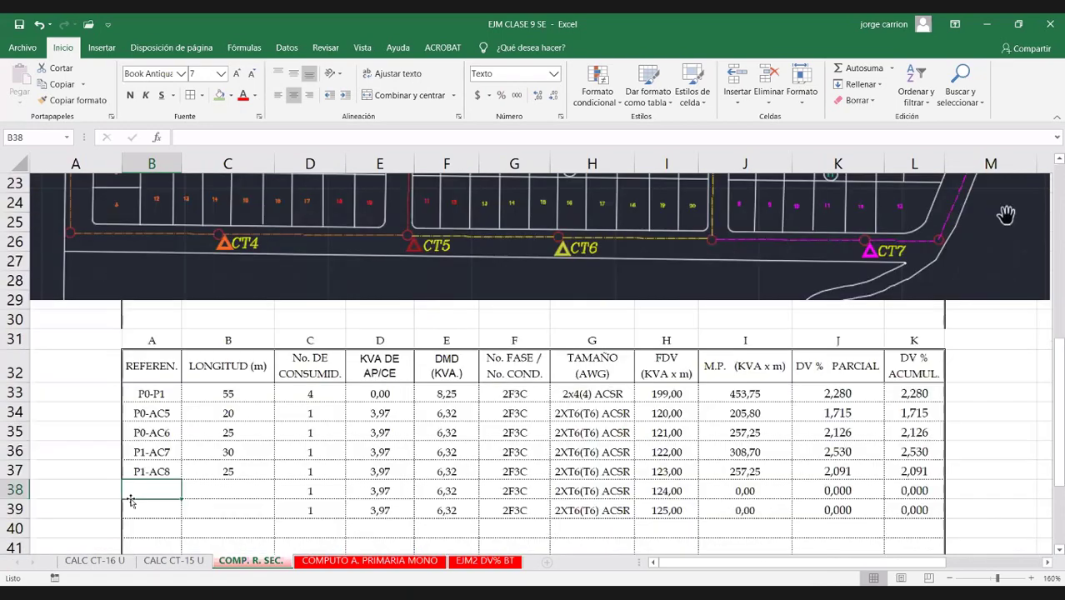
{"action": "type", "text": "P0"}
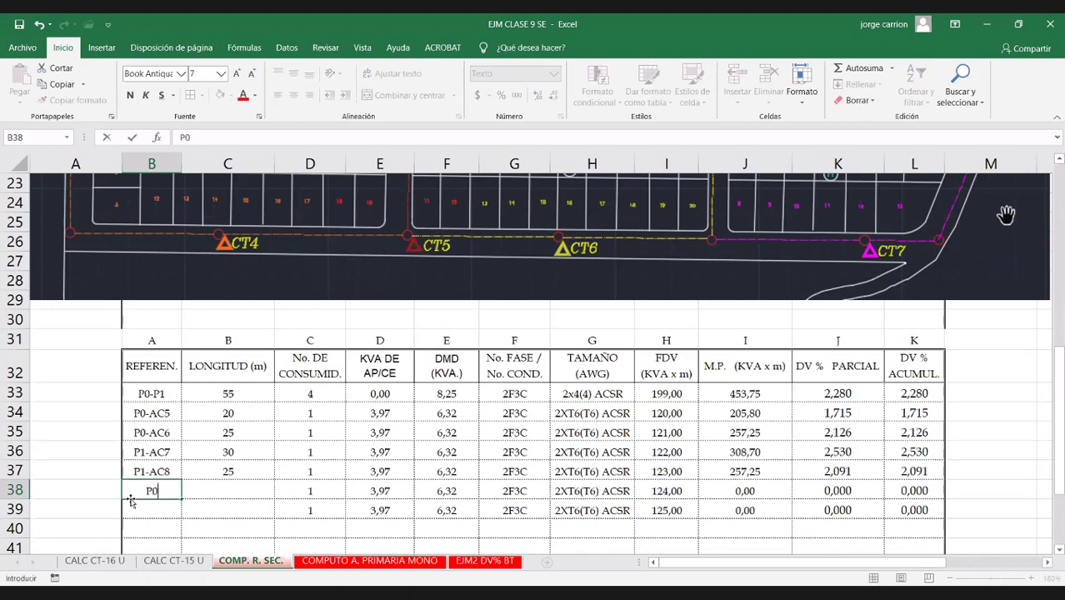
{"action": "type", "text": "-P2"}
{"action": "key", "text": "Tab"}
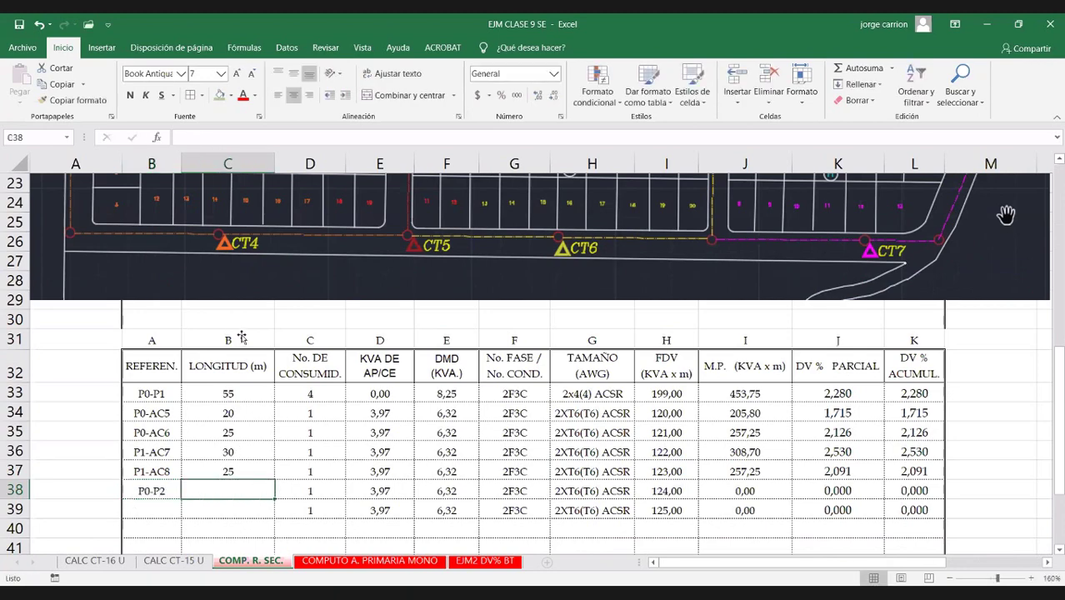
Step: Set the length of the P0-P2 section to 55 m according to the network plan
{"action": "scroll", "coordinate": [194, 331], "scroll_direction": "up", "scroll_amount": 6}
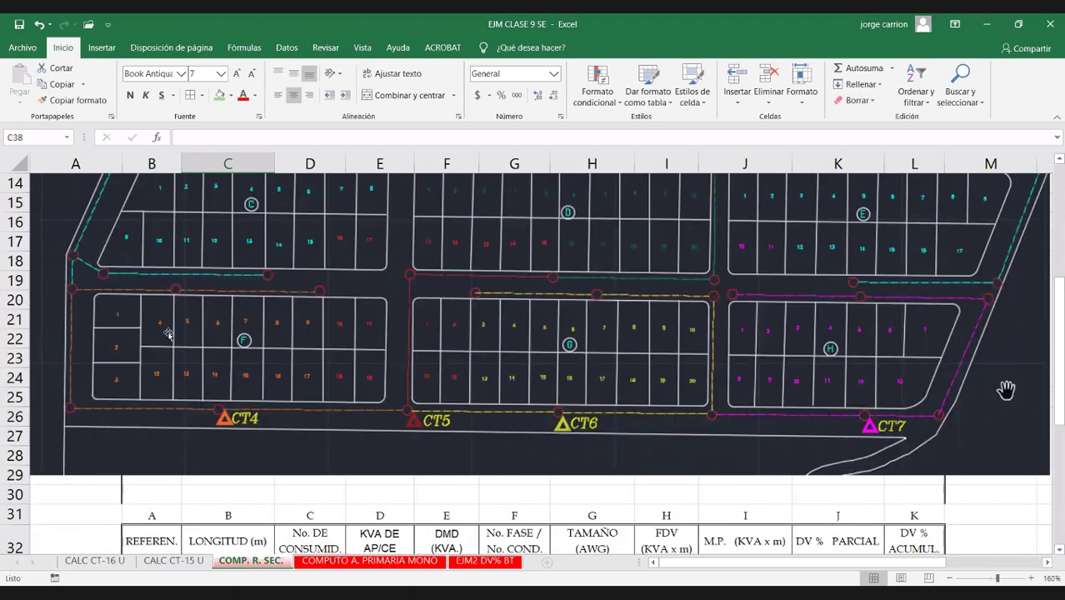
{"action": "scroll", "coordinate": [267, 480], "scroll_direction": "down", "scroll_amount": 7}
{"action": "key", "text": "F2"}
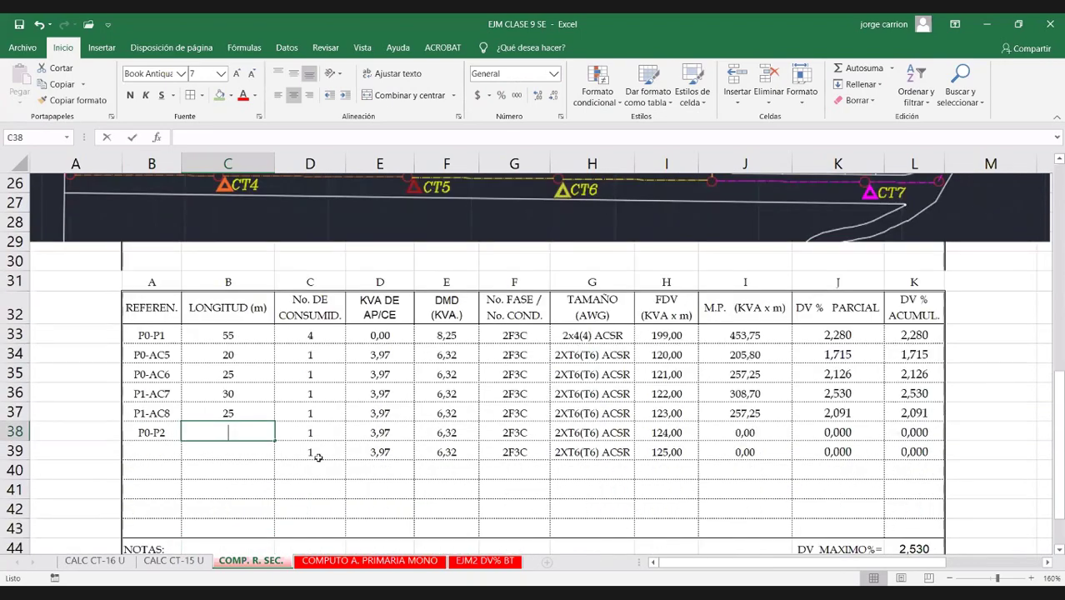
{"action": "type", "text": "55"}
{"action": "key", "text": "Tab"}
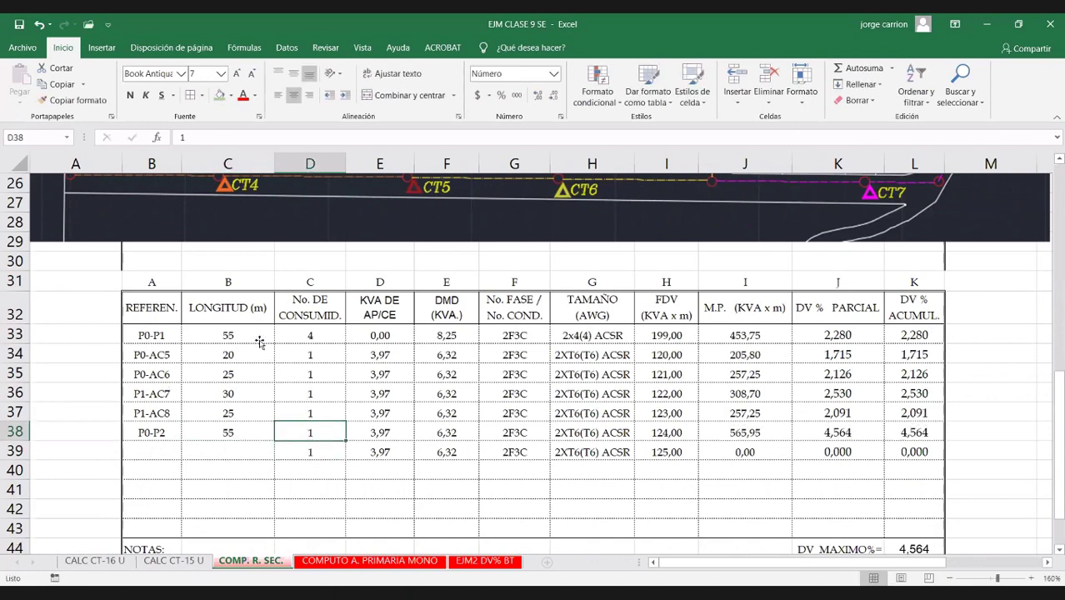
Step: Check the CT1 lots on the network plan and set the number of consumers for P0-P2 to 4
{"action": "scroll", "coordinate": [254, 342], "scroll_direction": "up", "scroll_amount": 1}
{"action": "scroll", "coordinate": [200, 356], "scroll_direction": "up", "scroll_amount": 6}
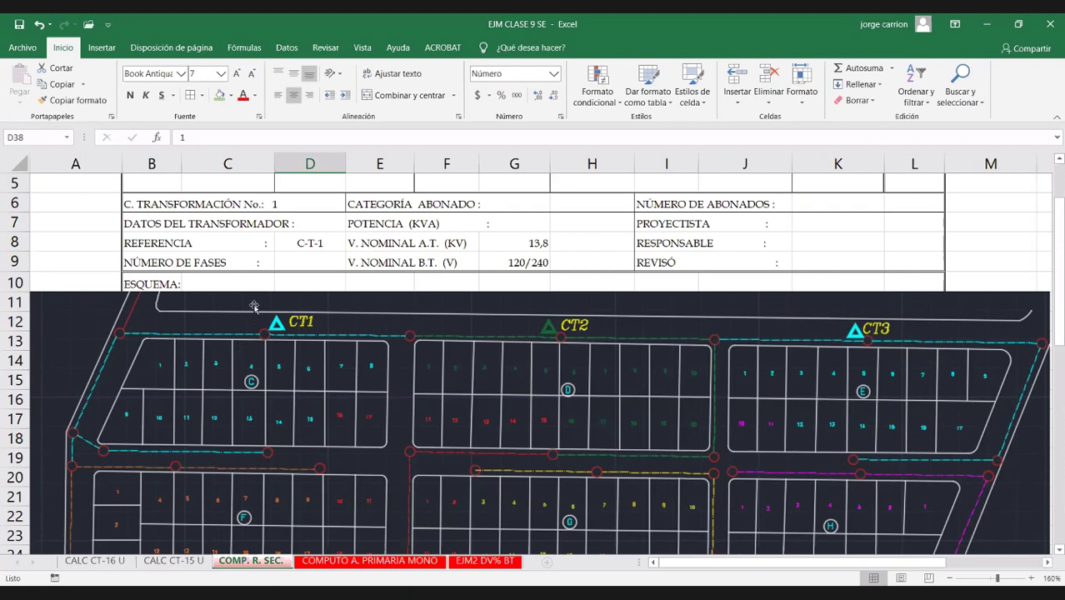
{"action": "scroll", "coordinate": [253, 309], "scroll_direction": "down", "scroll_amount": 1}
{"action": "scroll", "coordinate": [250, 306], "scroll_direction": "down", "scroll_amount": 1}
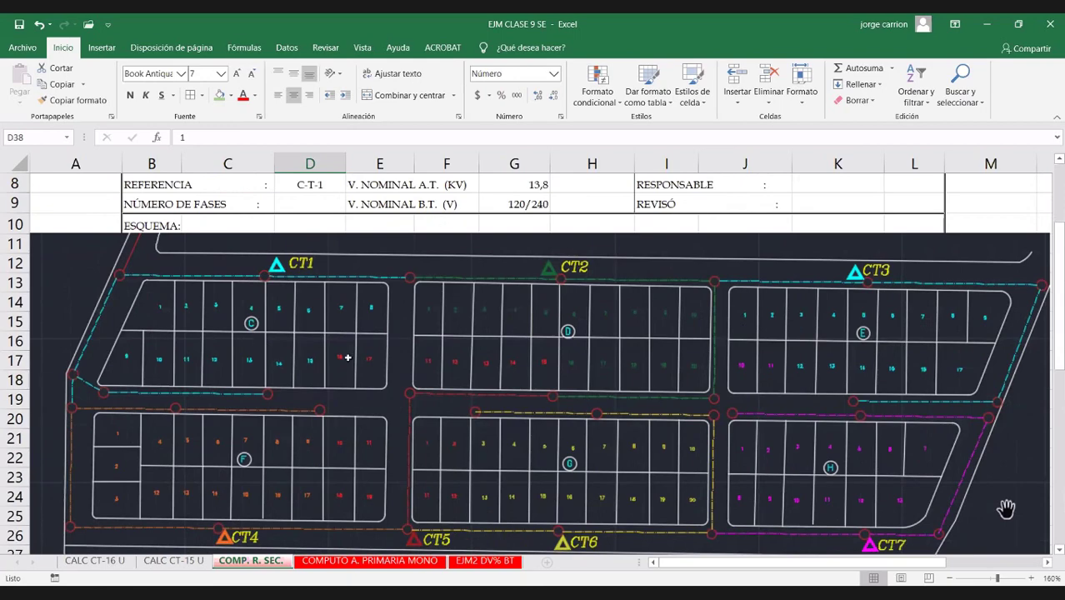
{"action": "scroll", "coordinate": [207, 373], "scroll_direction": "down", "scroll_amount": 2}
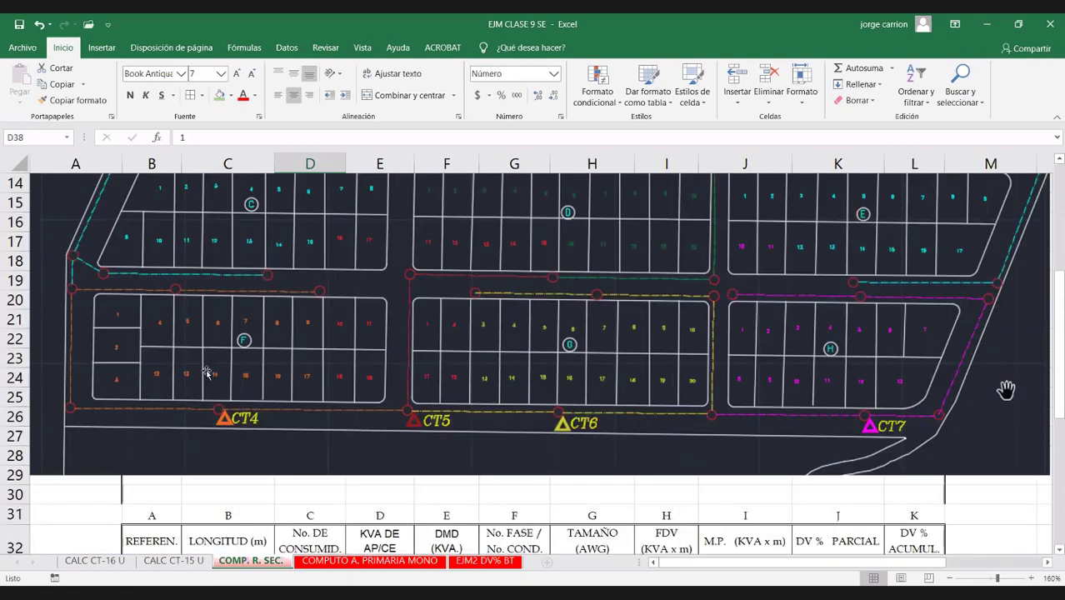
{"action": "scroll", "coordinate": [288, 406], "scroll_direction": "up", "scroll_amount": 3}
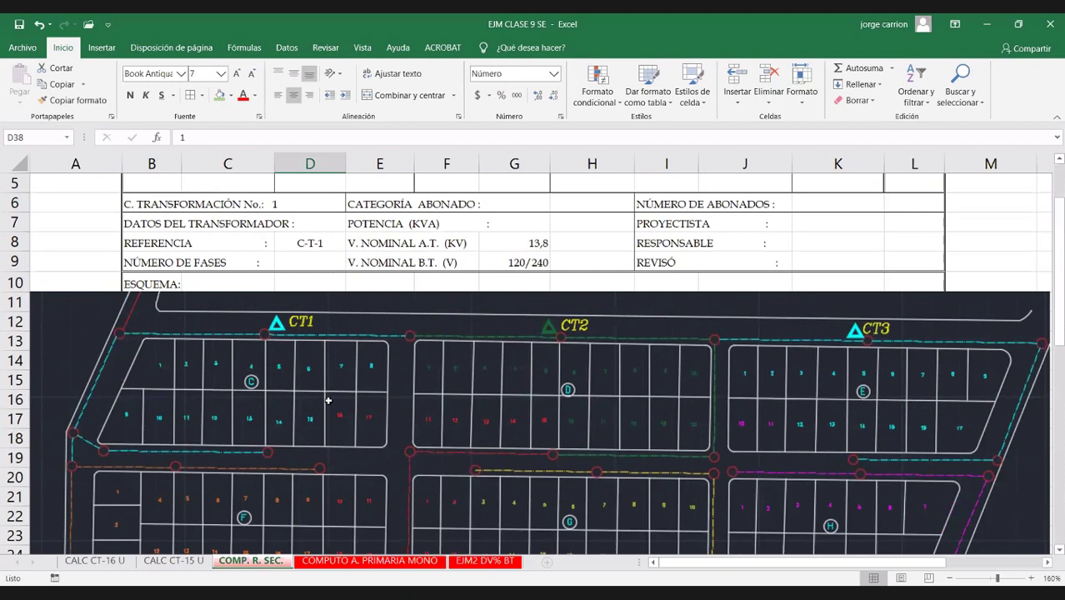
{"action": "scroll", "coordinate": [328, 400], "scroll_direction": "down", "scroll_amount": 8}
{"action": "type", "text": "4"}
{"action": "key", "text": "Return"}
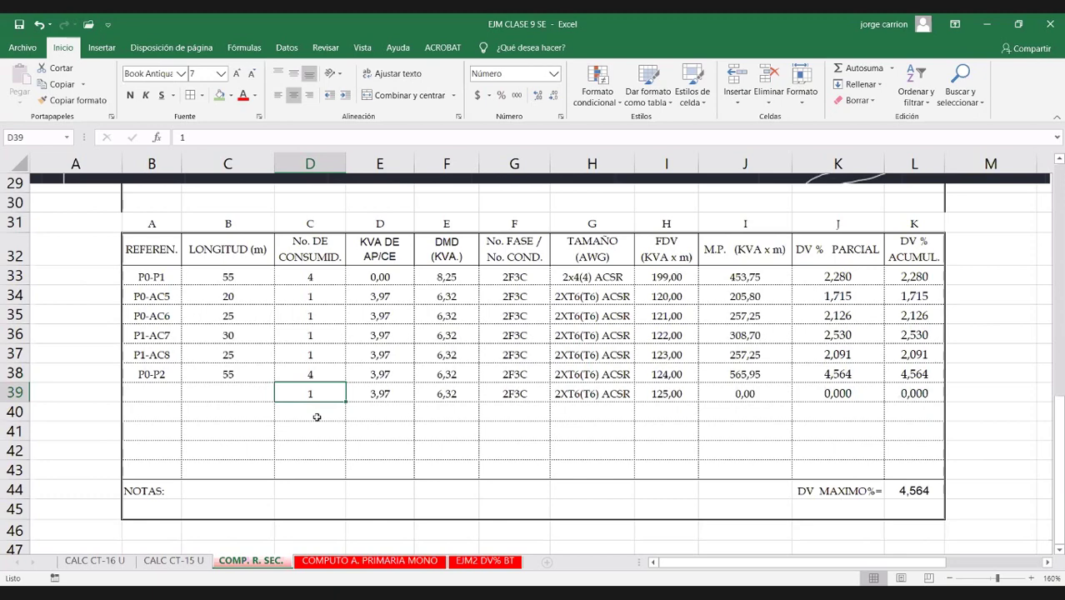
Step: Recheck the plan, set the number of consumers for P0-P2 to 11, and clear the consumer count in row 39
{"action": "scroll", "coordinate": [317, 412], "scroll_direction": "up", "scroll_amount": 2}
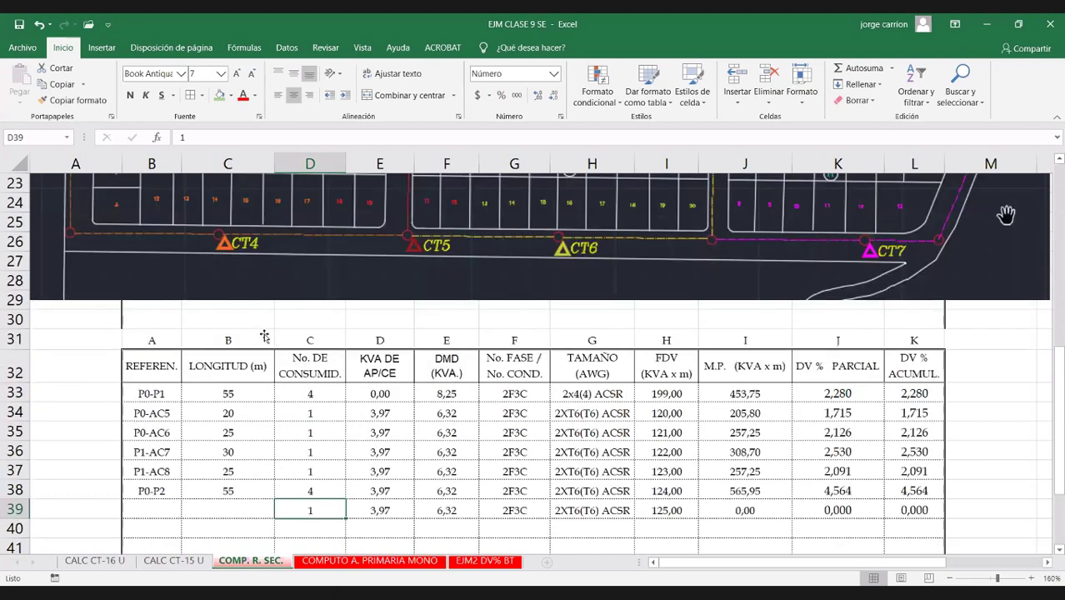
{"action": "scroll", "coordinate": [252, 336], "scroll_direction": "up", "scroll_amount": 2}
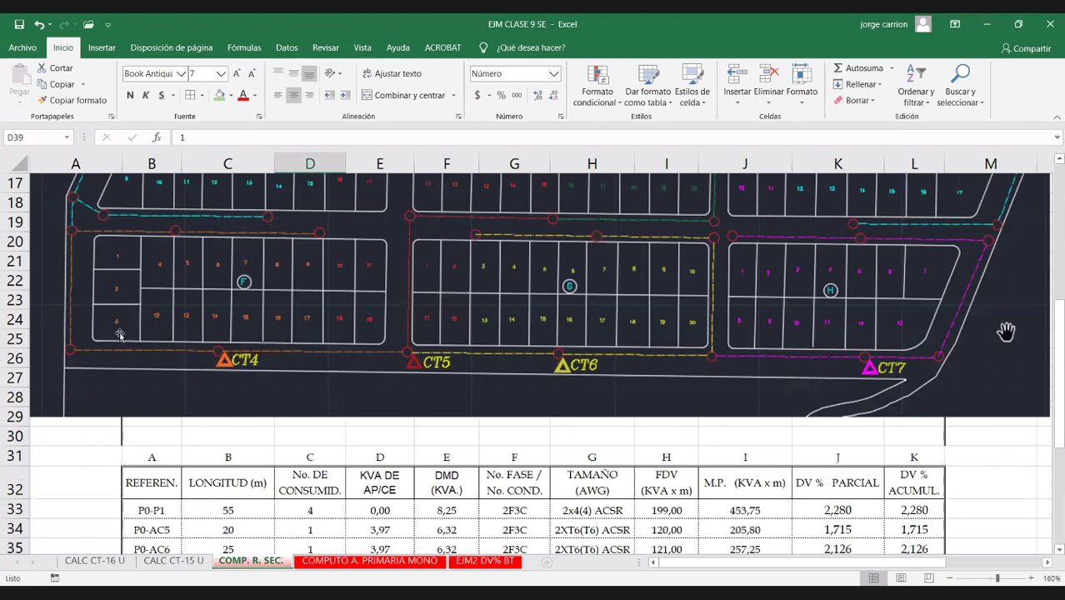
{"action": "scroll", "coordinate": [246, 337], "scroll_direction": "up", "scroll_amount": 4}
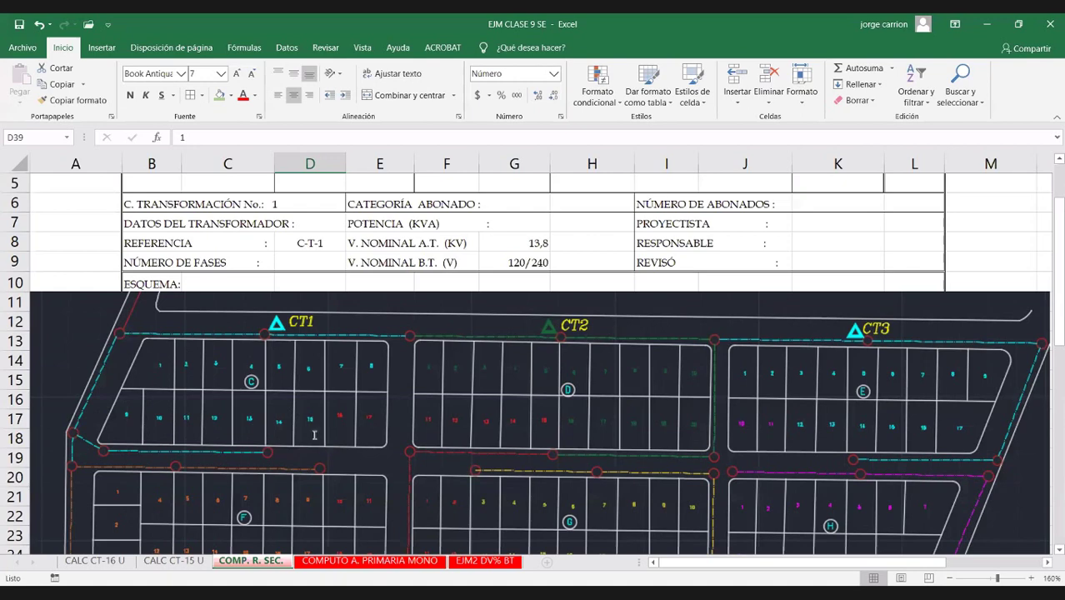
{"action": "scroll", "coordinate": [314, 434], "scroll_direction": "down", "scroll_amount": 7}
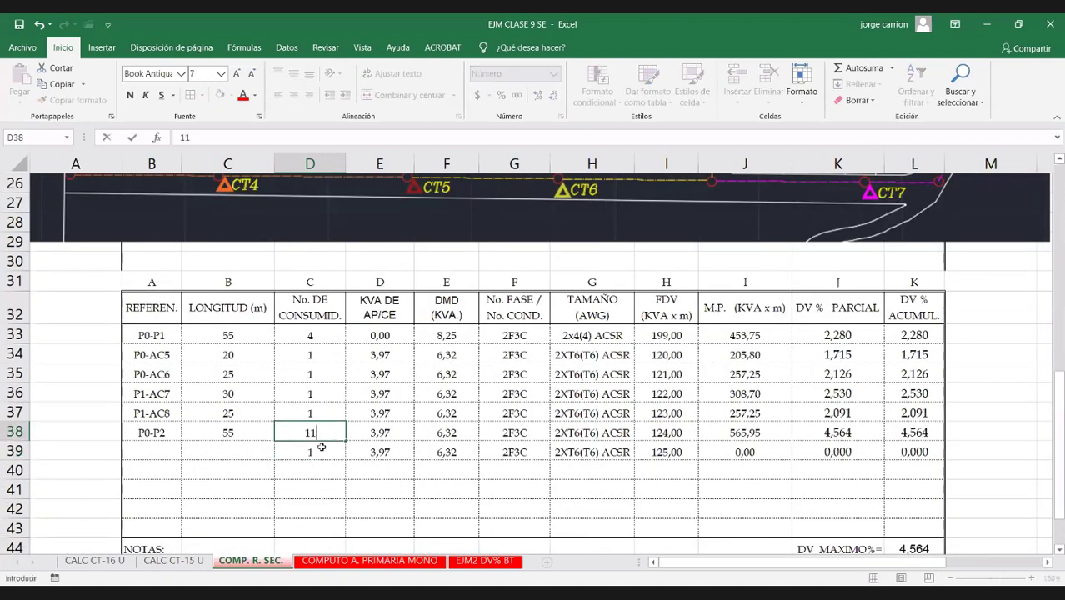
{"action": "key", "text": "Delete"}
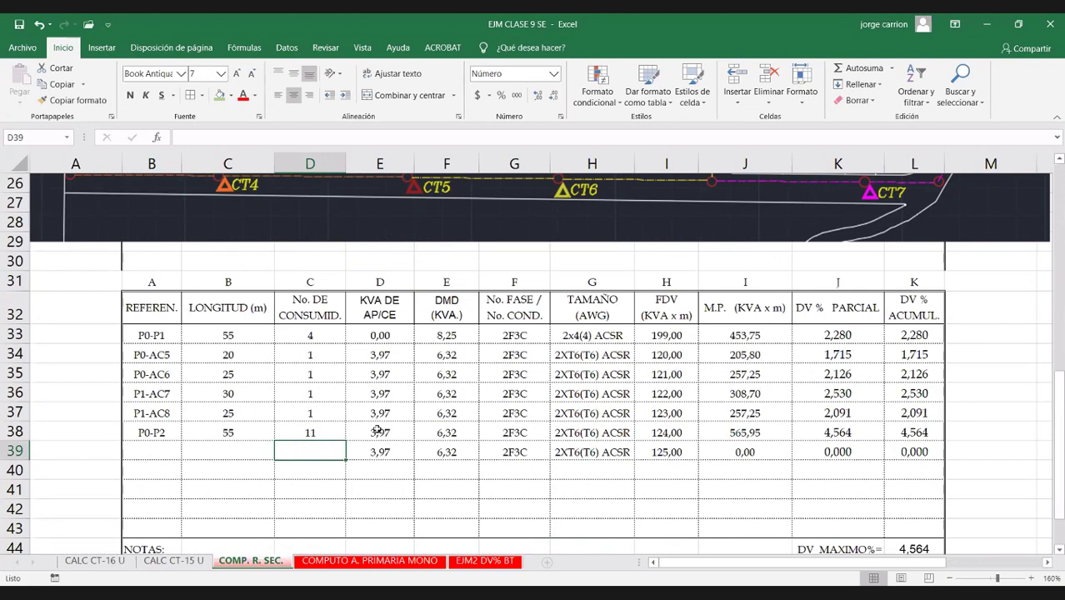
Step: Set the KVA DE AP/CE value of P0-P1 to the formula +7,28+(4*0,6)
{"action": "left_click", "coordinate": [405, 434]}
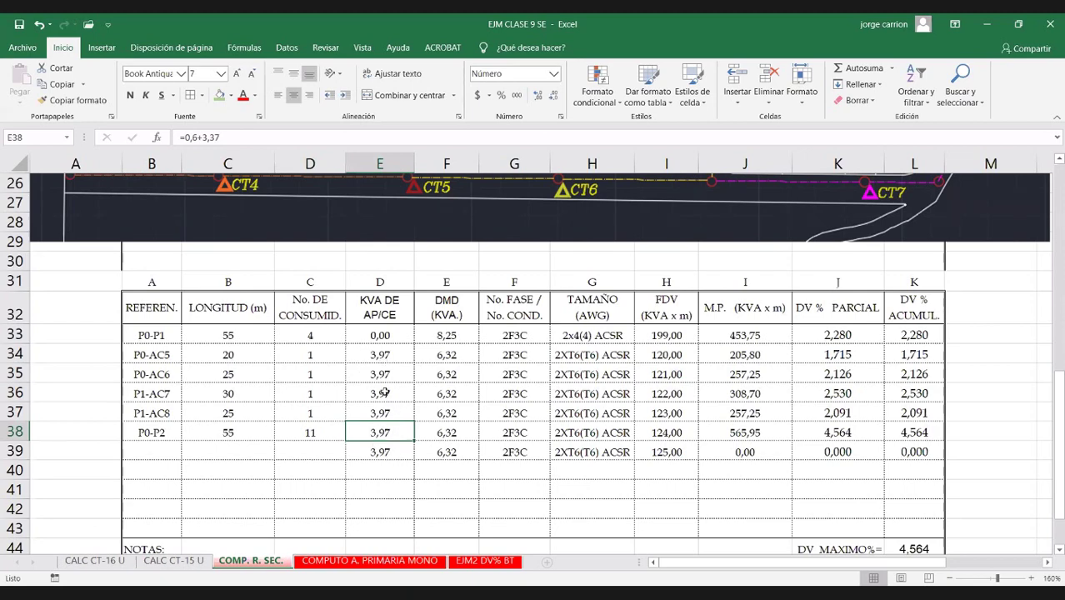
{"action": "left_click", "coordinate": [377, 335]}
{"action": "type", "text": "0"}
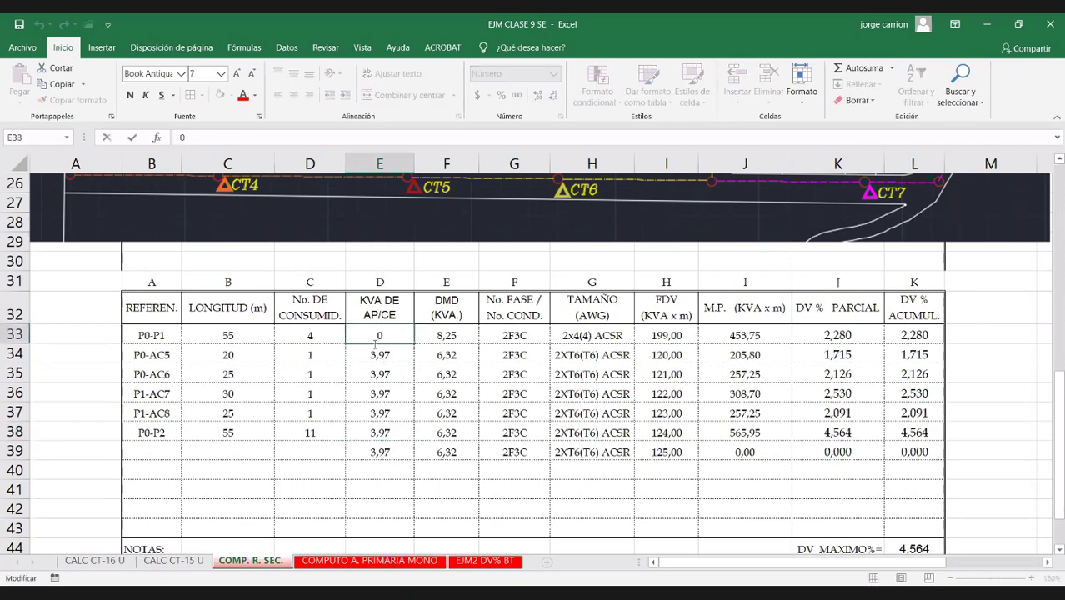
{"action": "double_click", "coordinate": [378, 337]}
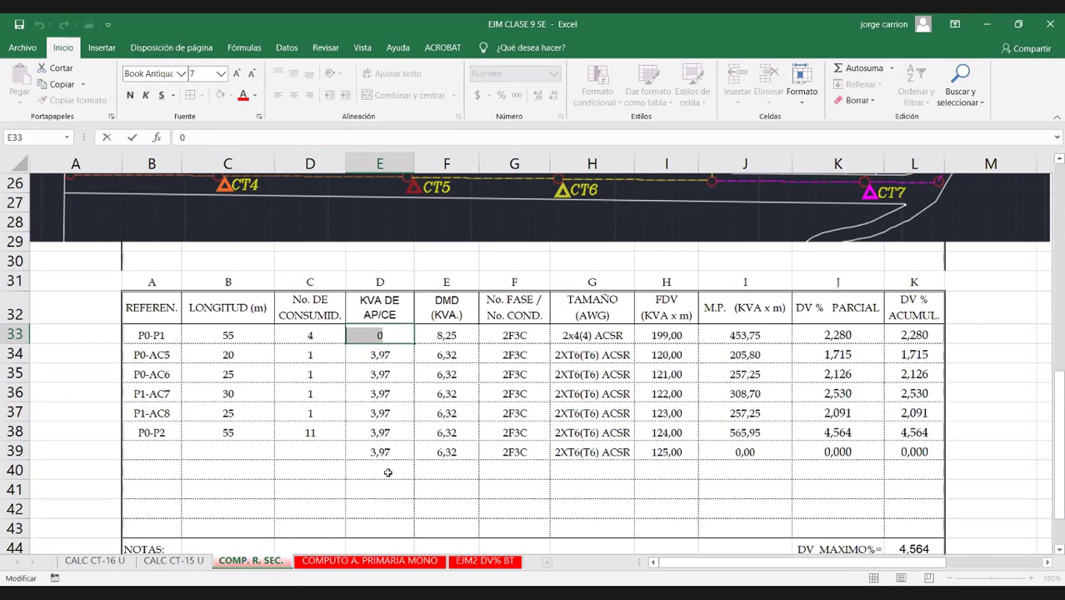
{"action": "type", "text": "+7"}
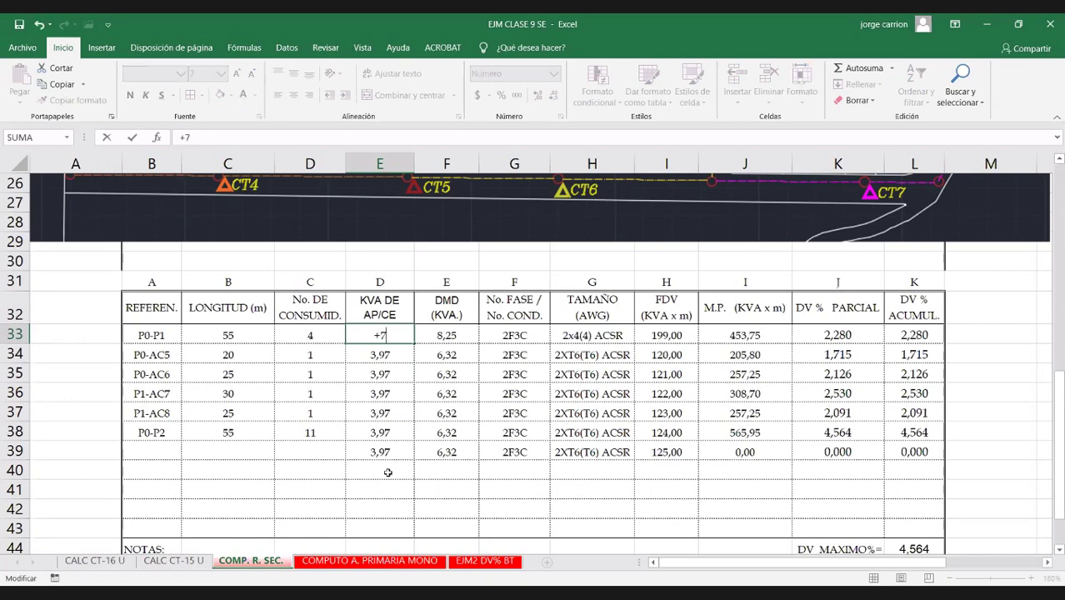
{"action": "type", "text": ",28+(4*0,6)"}
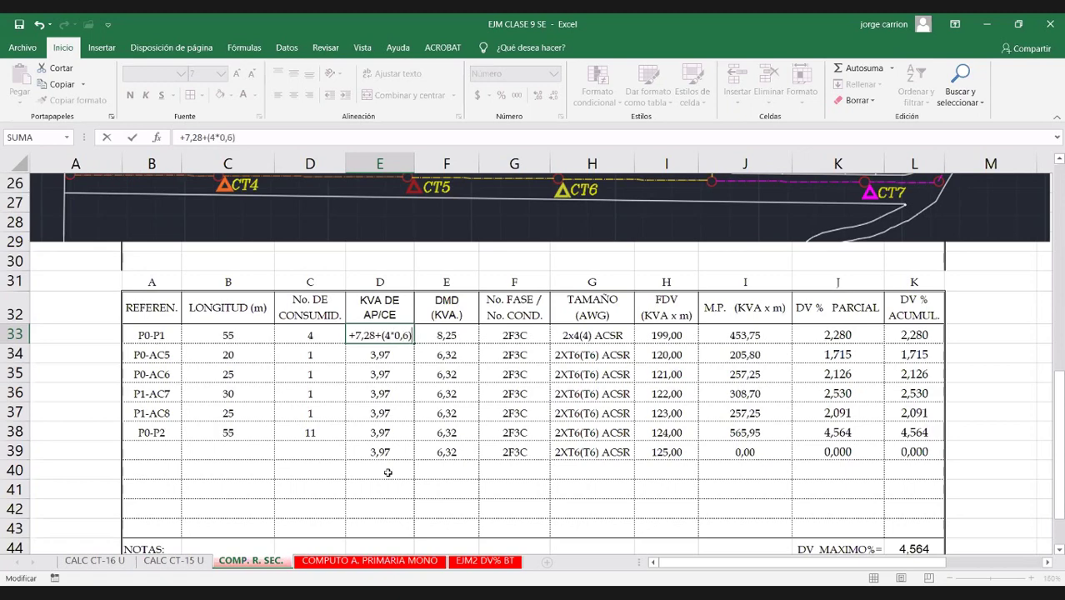
{"action": "key", "text": "Return"}
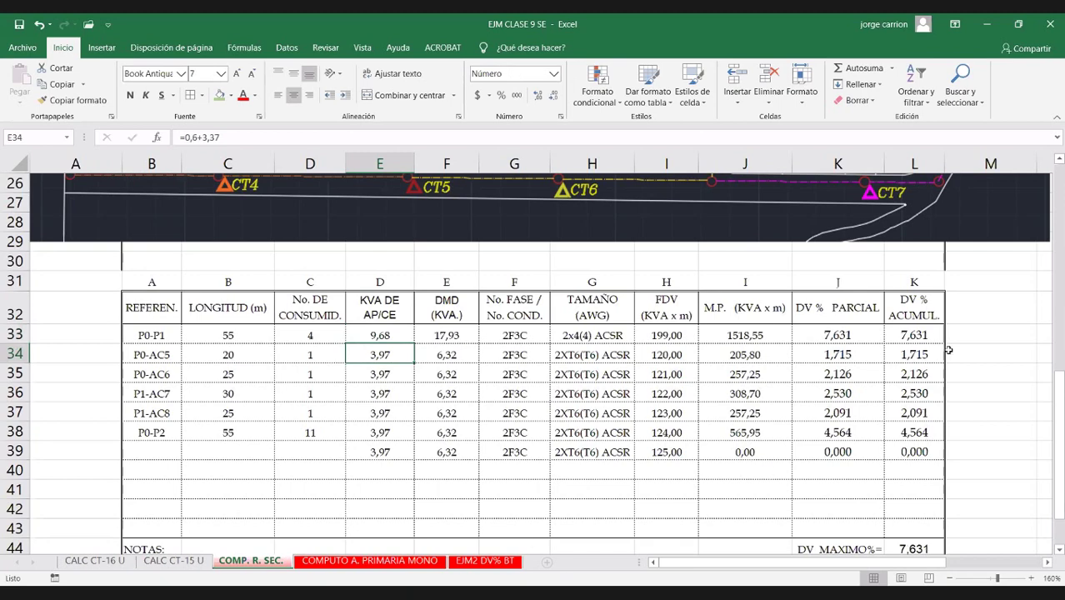
Step: Review the voltage drop and demand of P0-P1 and change its conductor size to 2x2(2) ACSR
{"action": "left_click", "coordinate": [924, 342]}
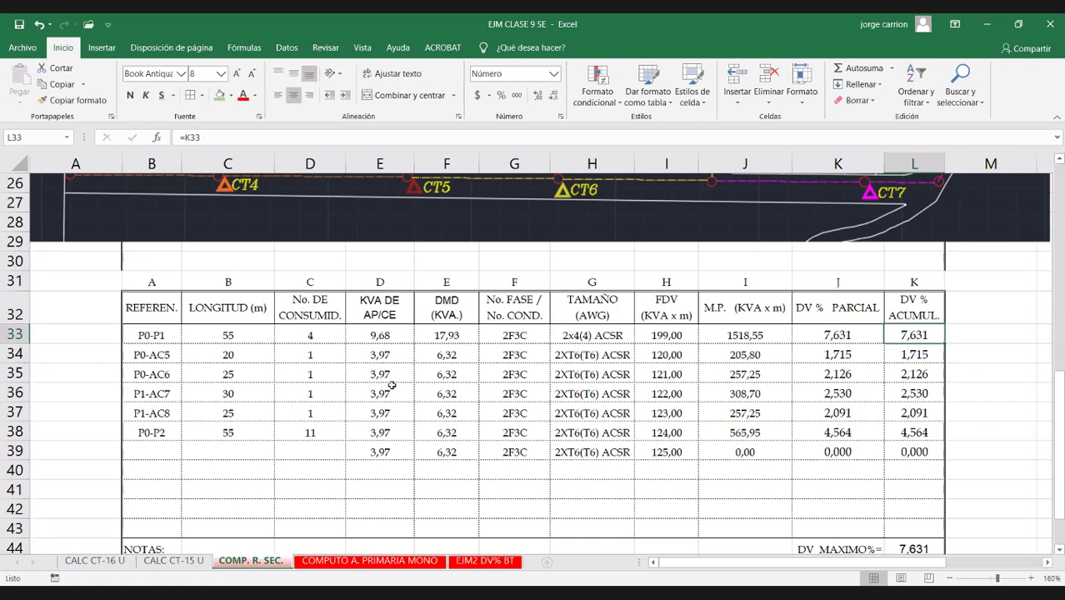
{"action": "left_click", "coordinate": [593, 333]}
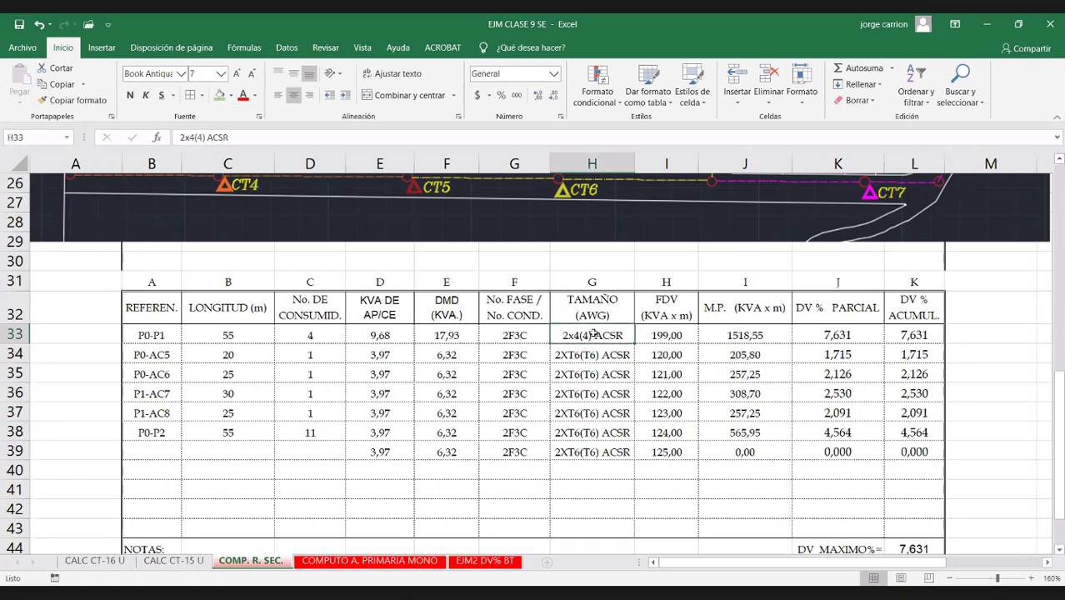
{"action": "left_click", "coordinate": [460, 335]}
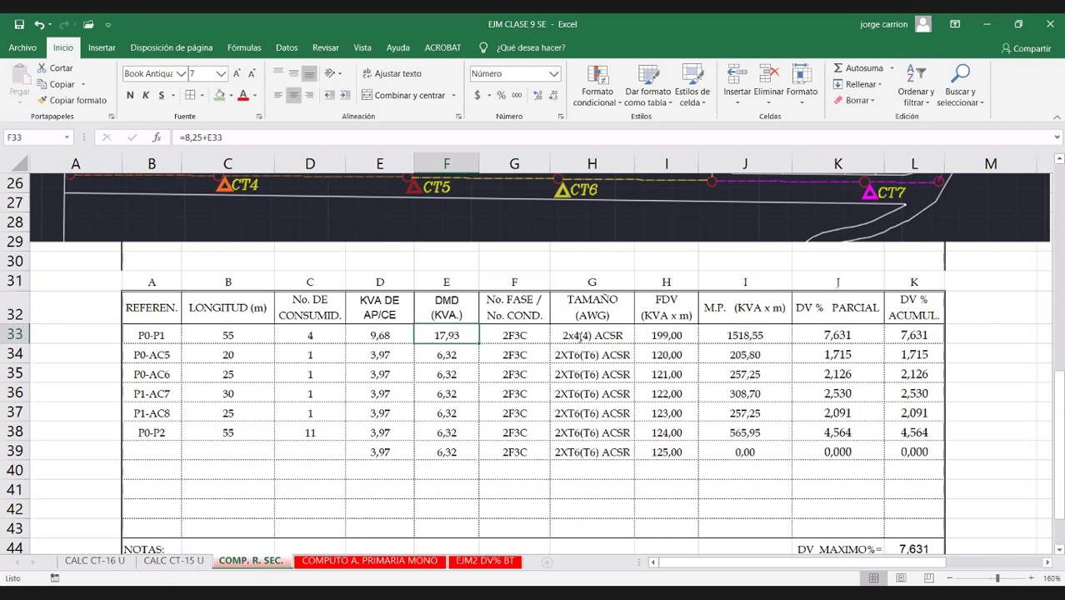
{"action": "left_click", "coordinate": [581, 335]}
{"action": "double_click", "coordinate": [581, 335]}
{"action": "key", "text": "BackSpace"}
{"action": "type", "text": "2"}
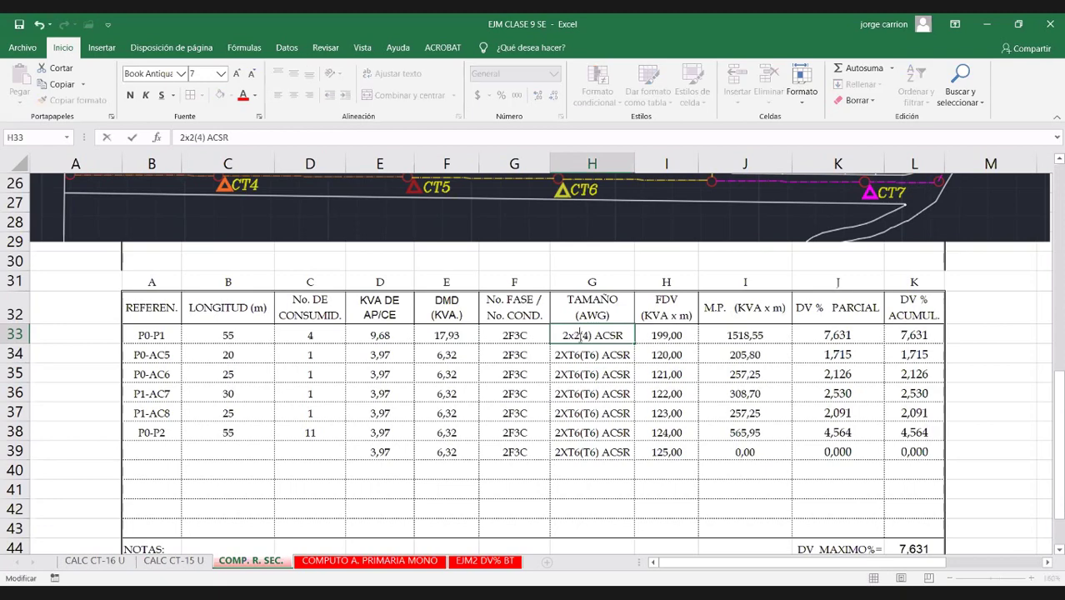
{"action": "key", "text": "Delete"}
{"action": "type", "text": "2"}
Step: Try FDV values of 308 and 373 for the P0-P1 section
{"action": "left_click", "coordinate": [671, 337]}
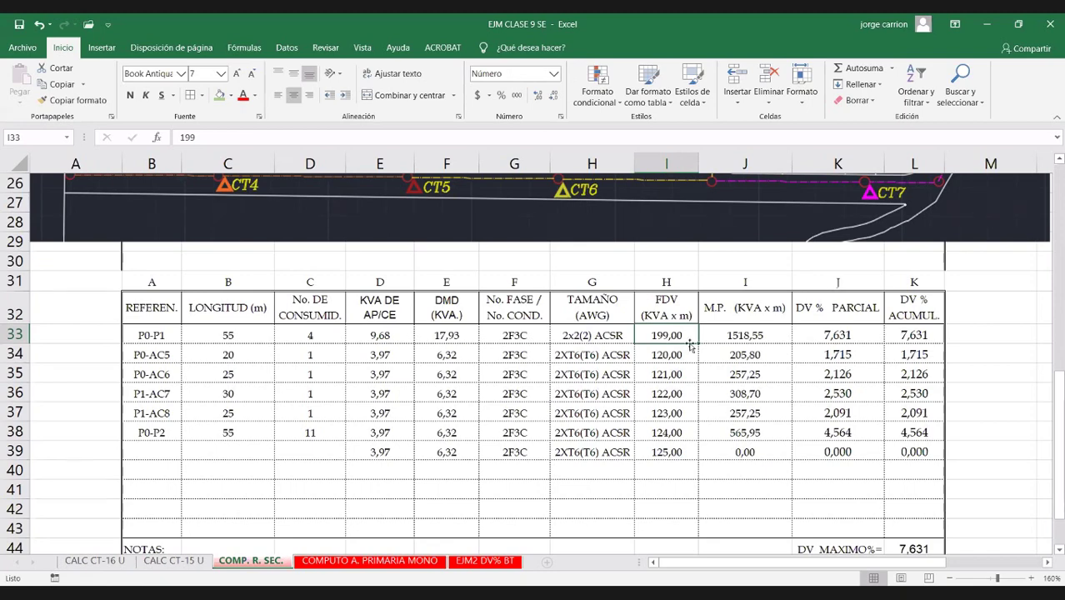
{"action": "type", "text": "308"}
{"action": "left_click", "coordinate": [734, 348]}
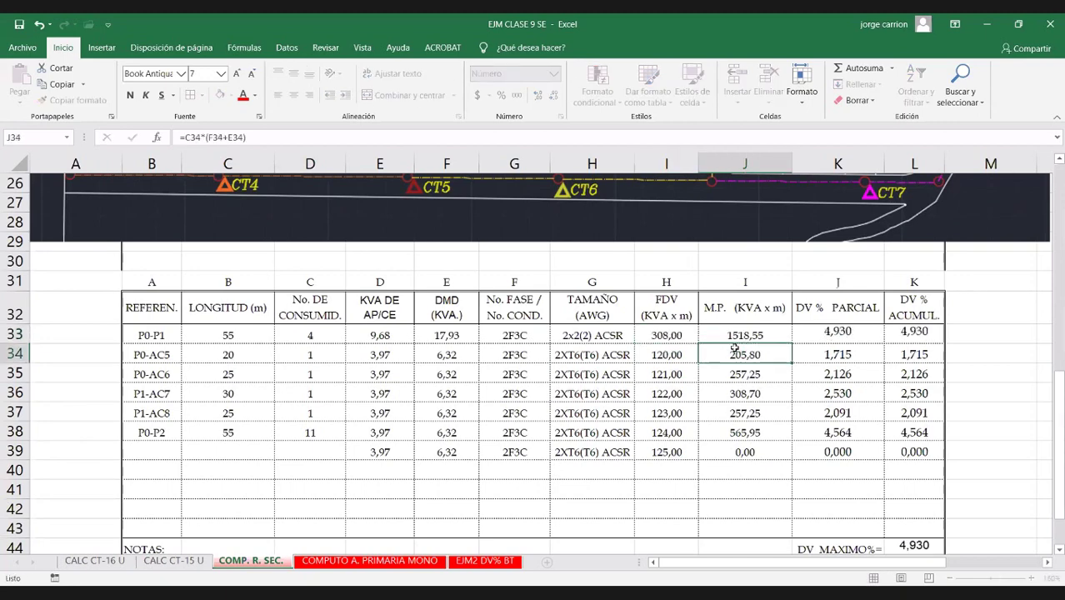
{"action": "left_click", "coordinate": [677, 336]}
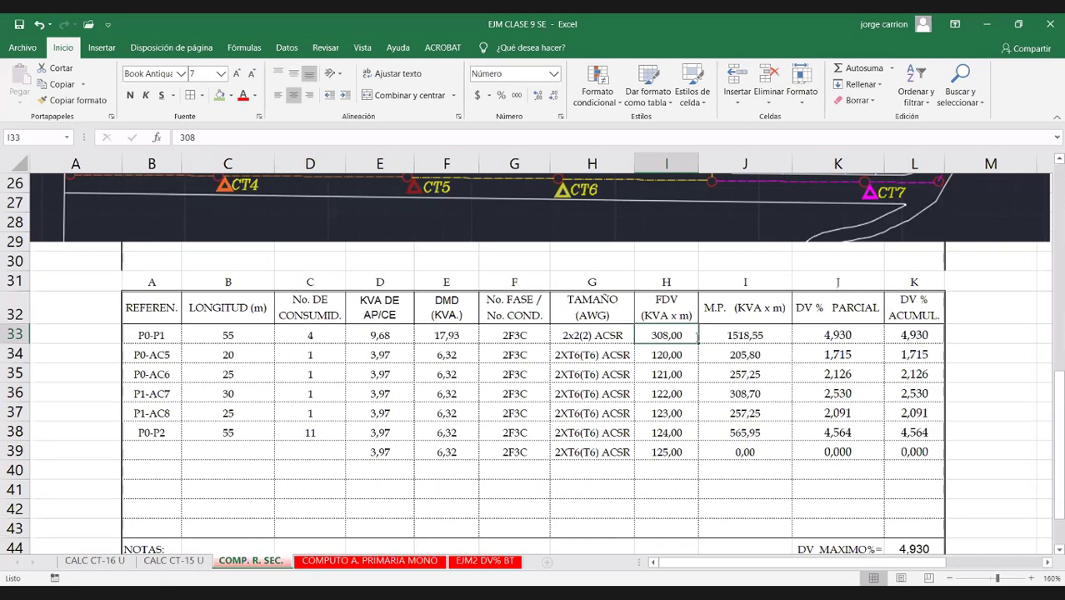
{"action": "type", "text": "373"}
{"action": "left_click", "coordinate": [668, 357]}
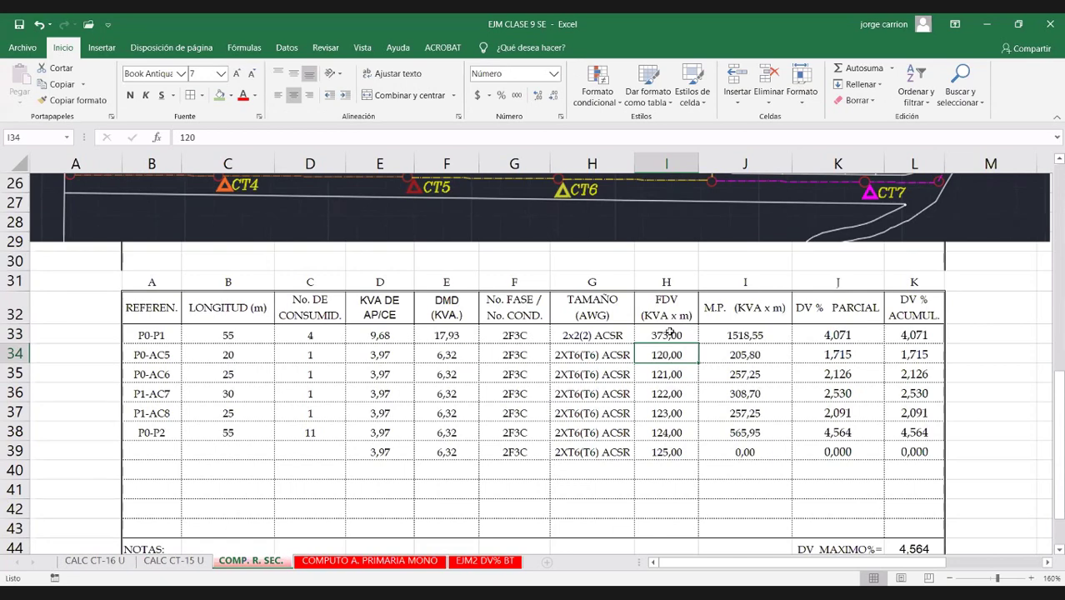
Step: Set the FDV of the P0-P1 section to 519
{"action": "left_click", "coordinate": [668, 334]}
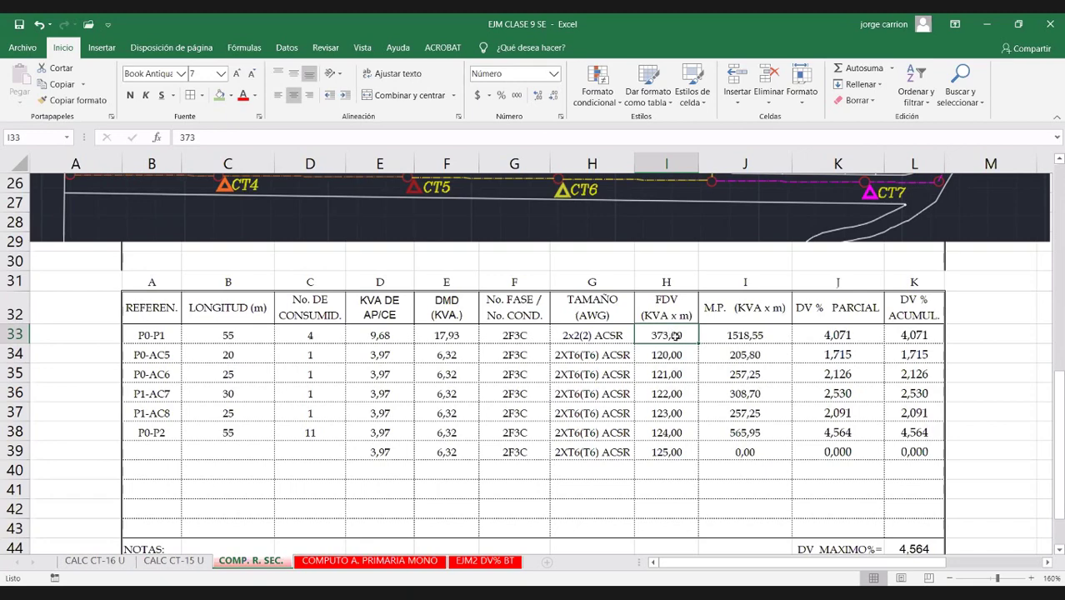
{"action": "type", "text": "519"}
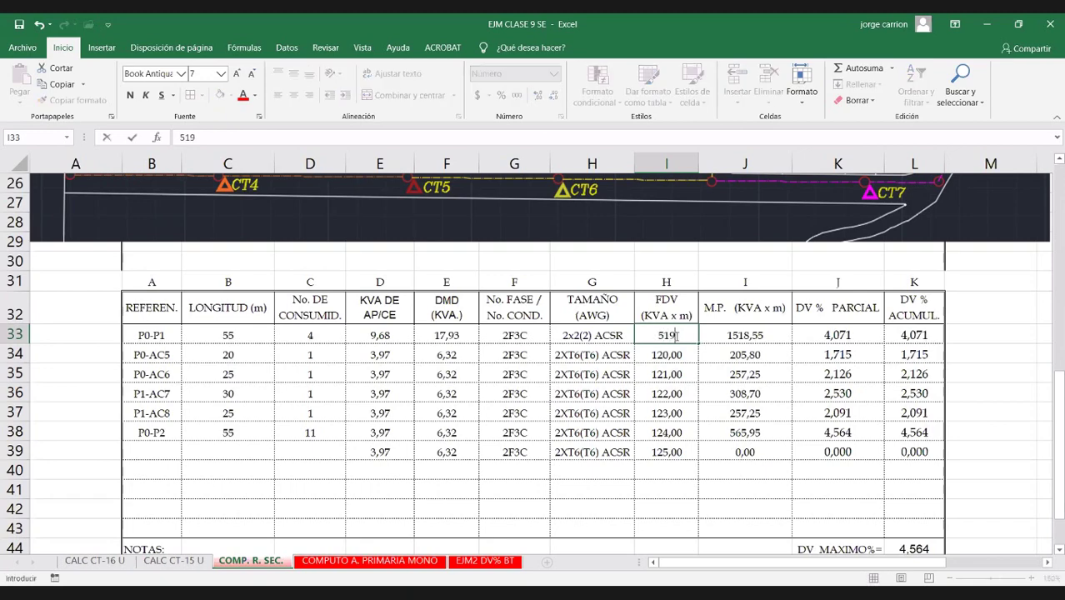
{"action": "key", "text": "Return"}
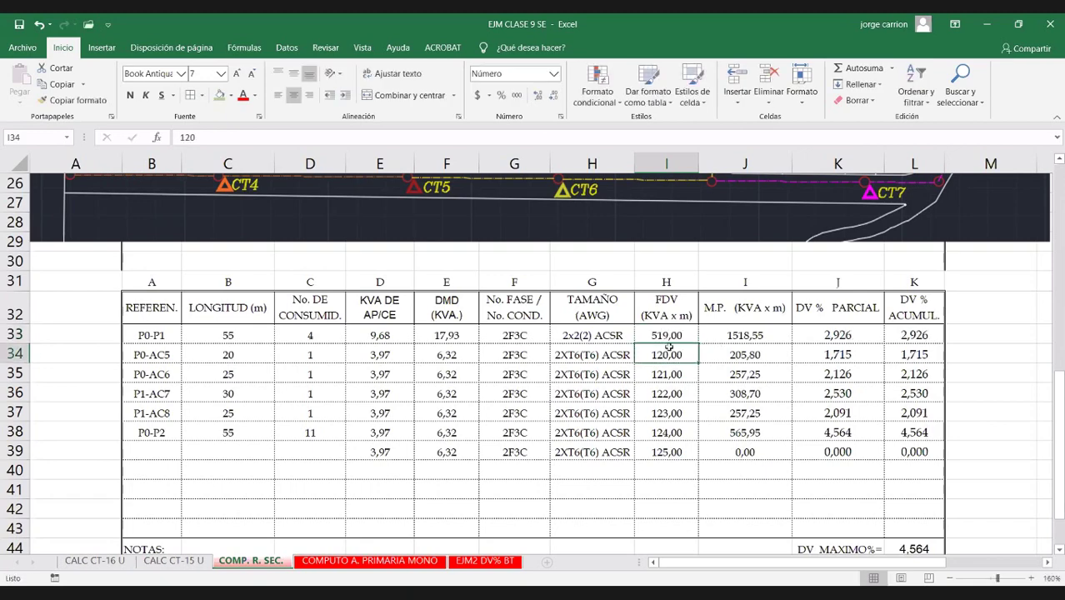
{"action": "left_click", "coordinate": [664, 336]}
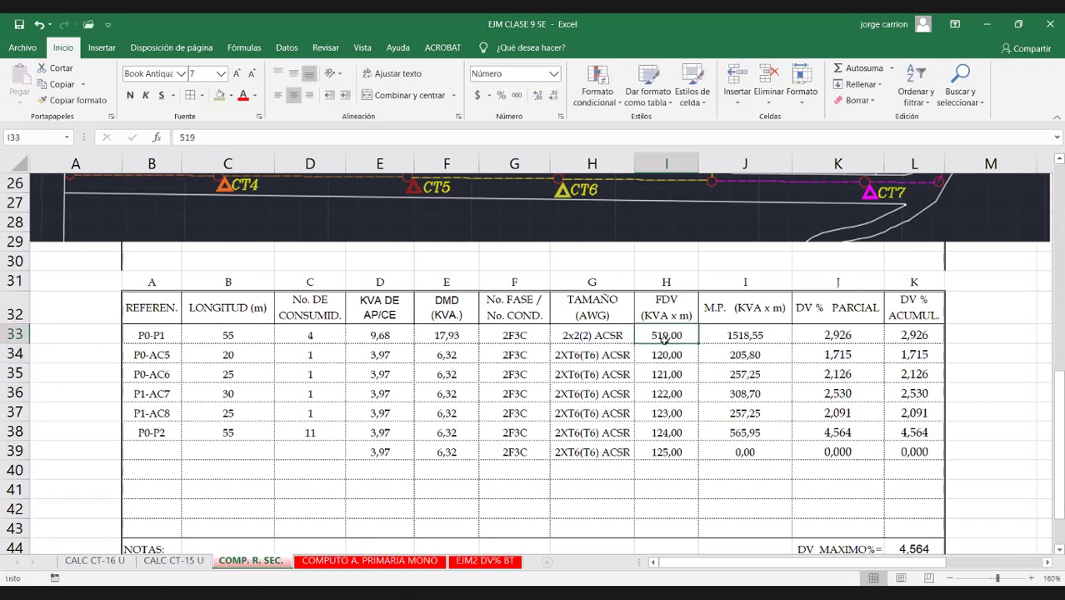
Step: Change the P0-P1 conductor size to 2x2/0(2/0) ACSR and widen the TAMAÑO (AWG) column to fit it
{"action": "left_click", "coordinate": [580, 335]}
{"action": "double_click", "coordinate": [579, 335]}
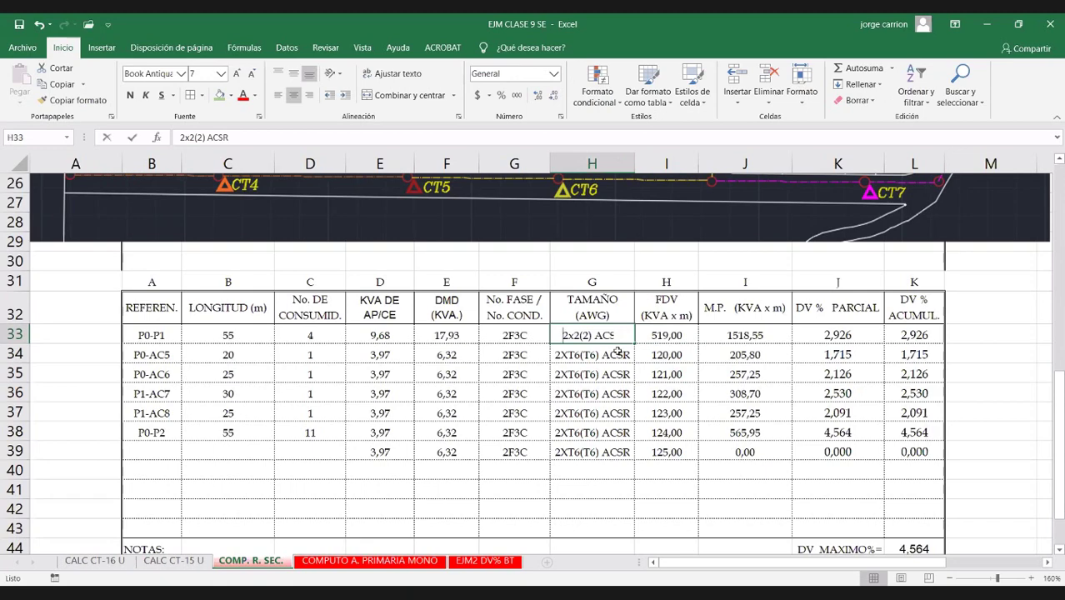
{"action": "type", "text": "/0"}
{"action": "key", "text": "Right"}
{"action": "key", "text": "Right"}
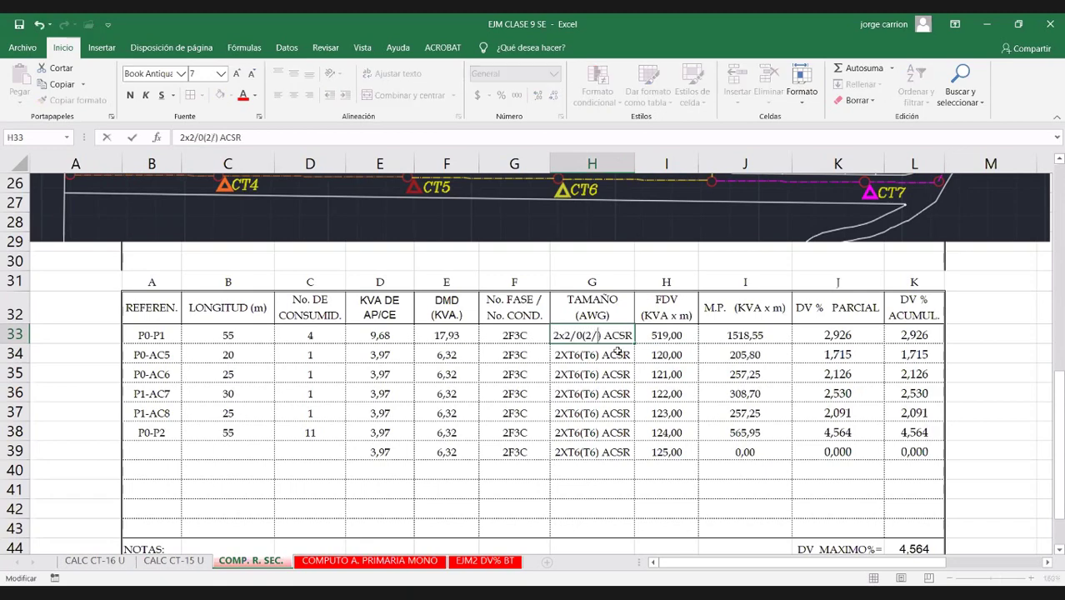
{"action": "type", "text": "/0"}
{"action": "left_click", "coordinate": [607, 387]}
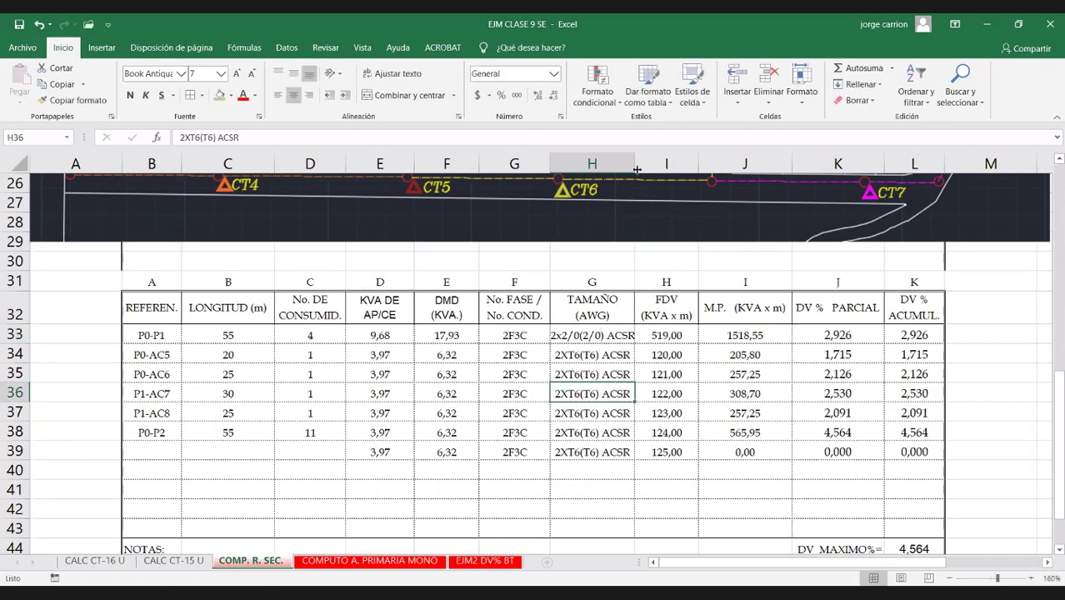
{"action": "key", "text": "alt+h"}
{"action": "key", "text": "o"}
{"action": "key", "text": "i"}
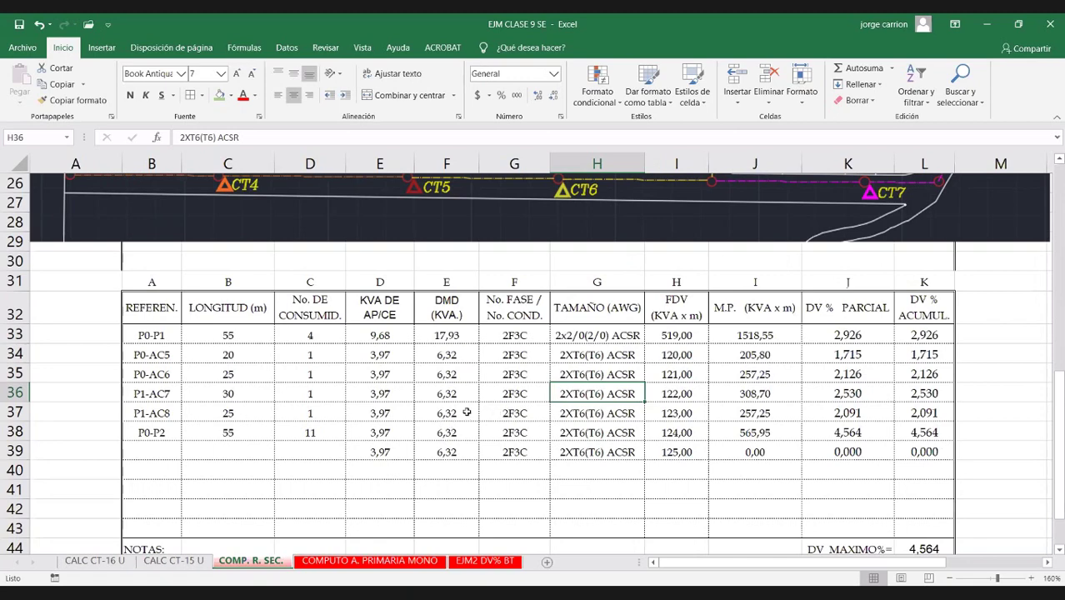
Step: Fill the service drop rows from P0-AC5 to P1-AC8 with green across the table
{"action": "left_click", "coordinate": [151, 448]}
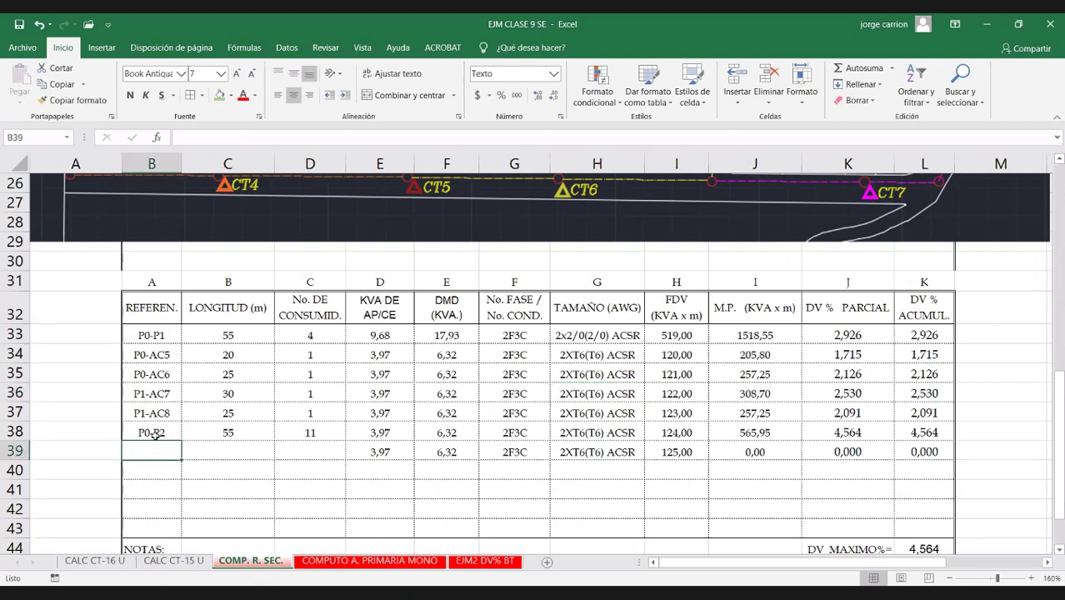
{"action": "left_click_drag", "start_coordinate": [163, 413], "coordinate": [899, 348]}
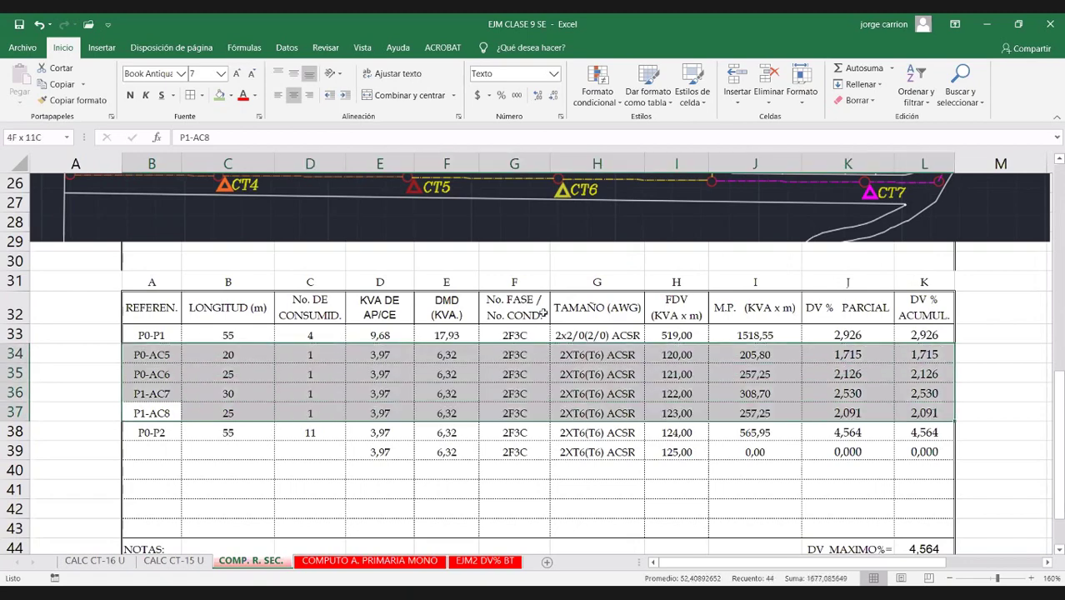
{"action": "left_click", "coordinate": [218, 95]}
{"action": "left_click", "coordinate": [242, 468]}
Step: Fill the P0-P1 row with yellow across the whole table
{"action": "left_click_drag", "start_coordinate": [162, 335], "coordinate": [917, 335]}
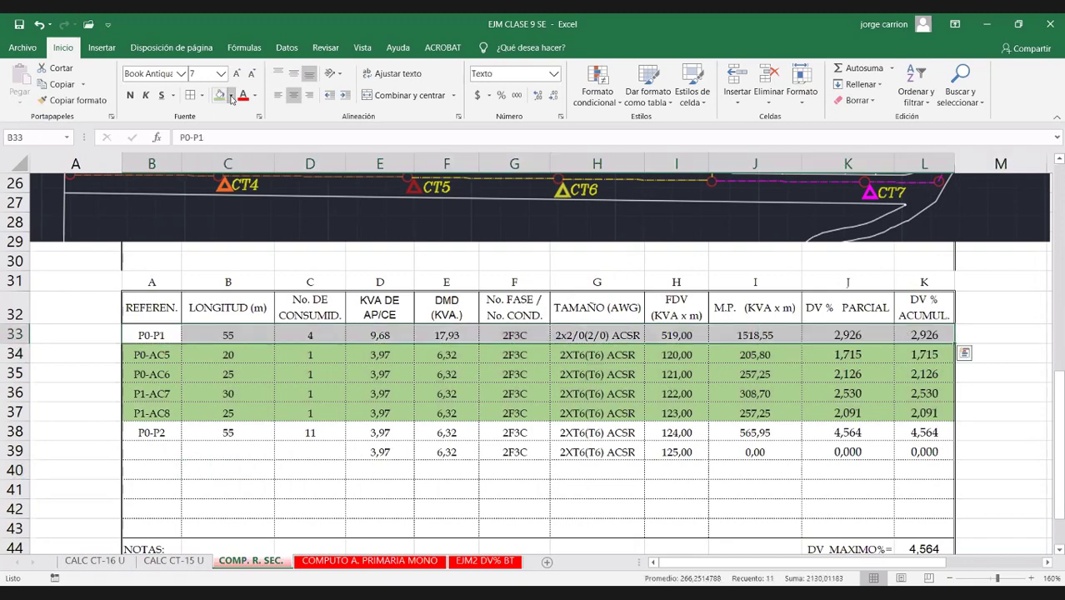
{"action": "left_click", "coordinate": [233, 98]}
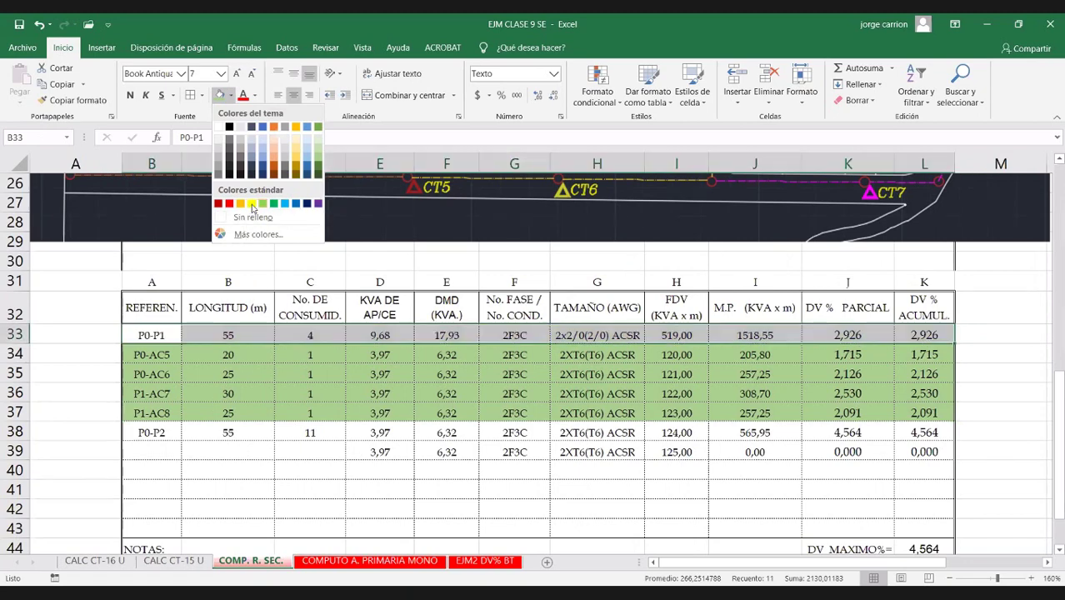
{"action": "left_click", "coordinate": [251, 205]}
{"action": "left_click", "coordinate": [187, 451]}
{"action": "left_click", "coordinate": [163, 426]}
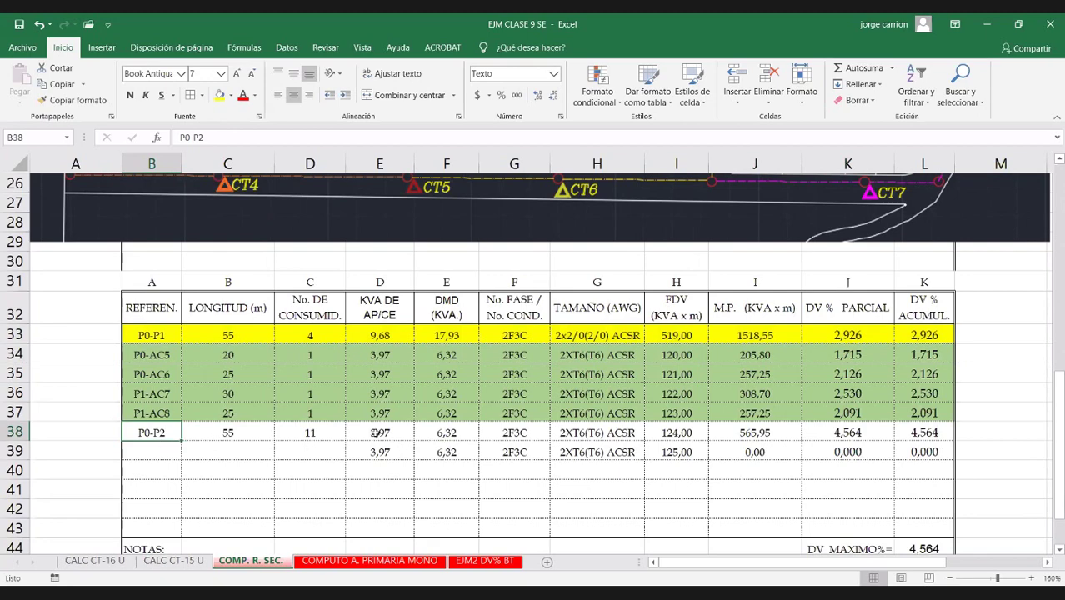
{"action": "left_click", "coordinate": [375, 432]}
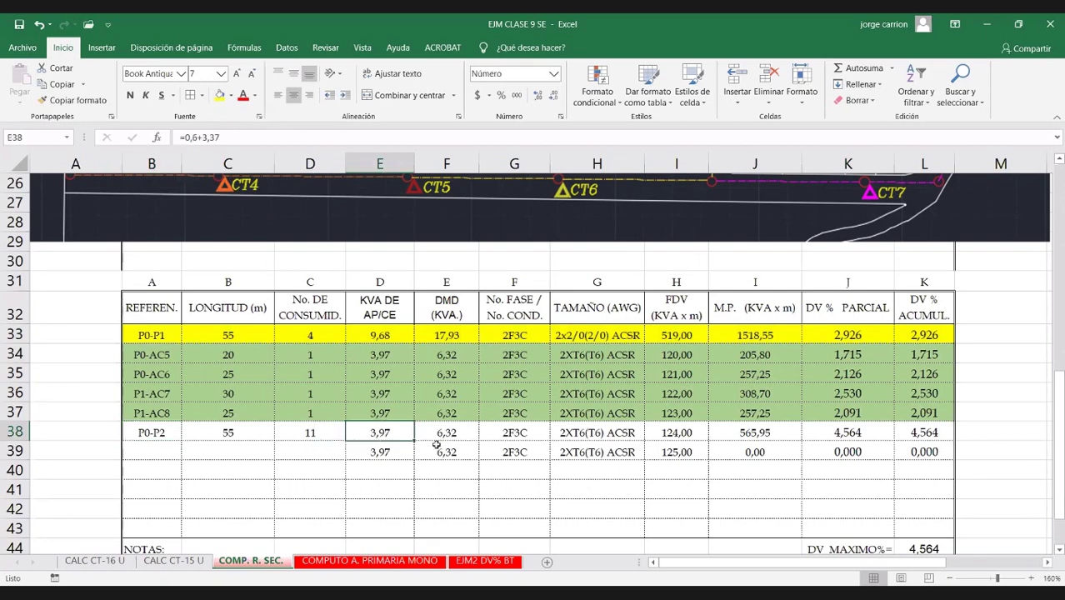
{"action": "left_click", "coordinate": [321, 433]}
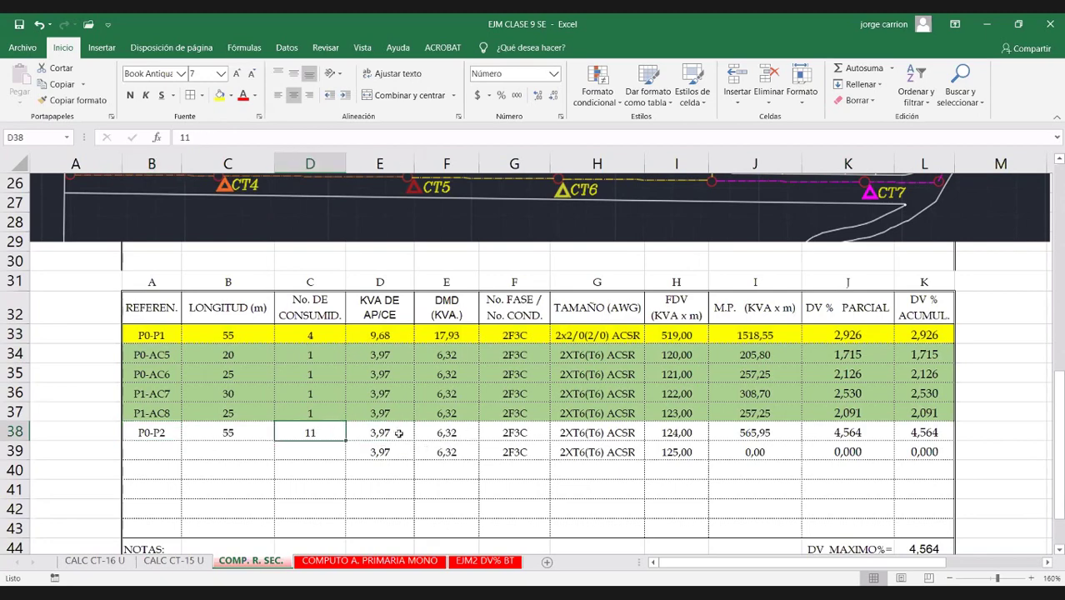
{"action": "double_click", "coordinate": [399, 432]}
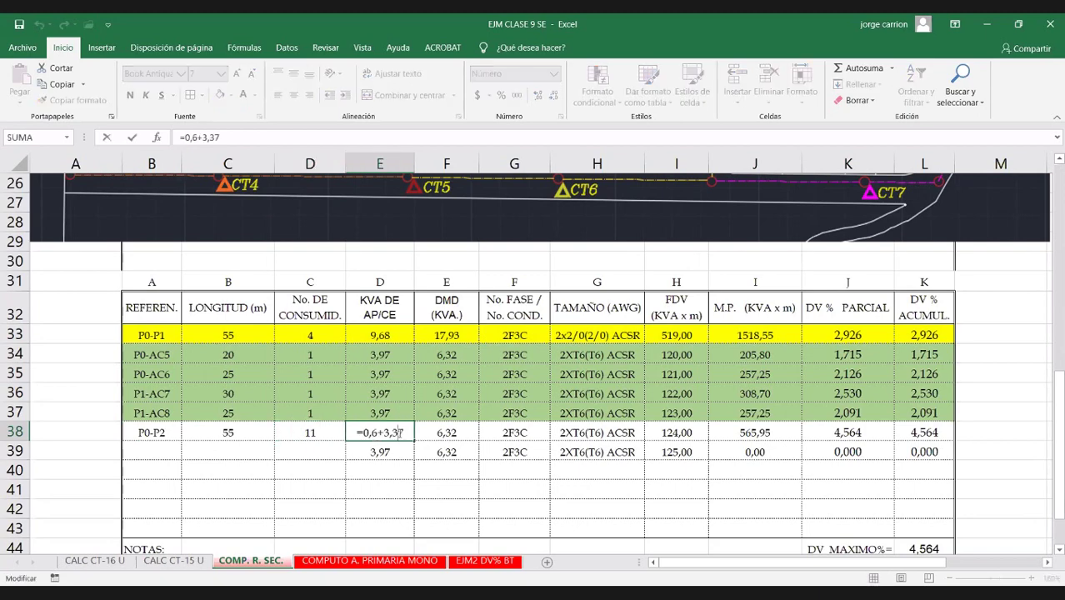
{"action": "left_click_drag", "start_coordinate": [403, 432], "coordinate": [365, 439]}
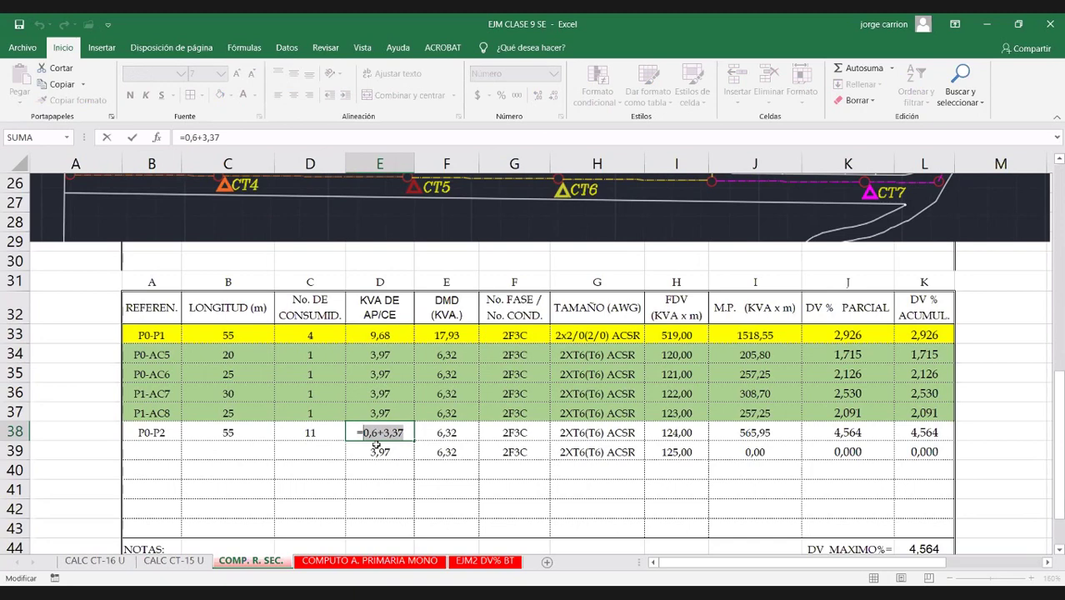
{"action": "key", "text": "Escape"}
{"action": "left_click", "coordinate": [379, 451]}
{"action": "double_click", "coordinate": [389, 451]}
{"action": "key", "text": "Escape"}
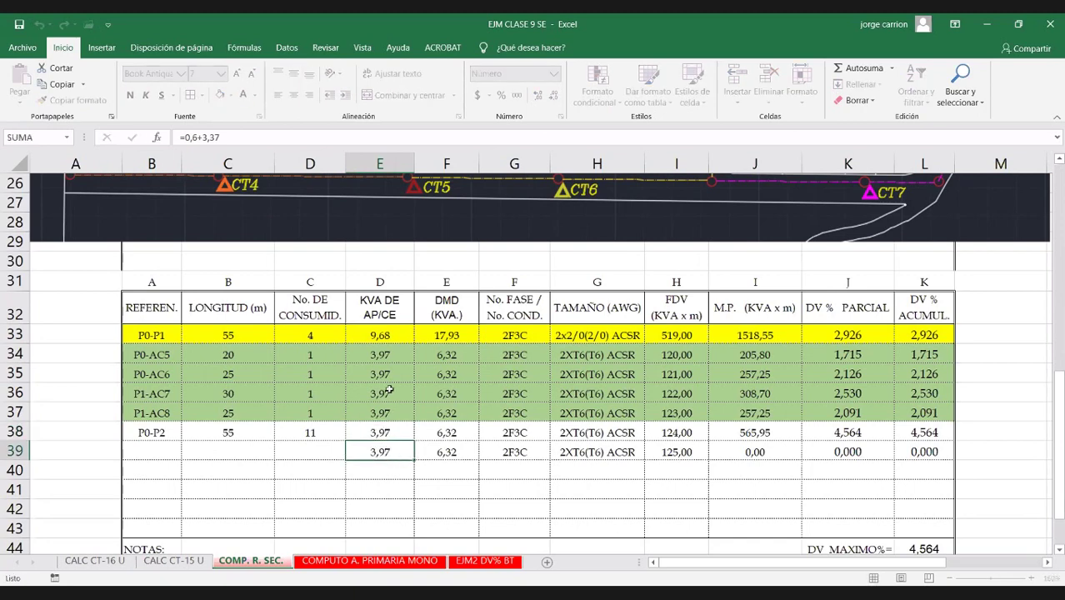
Step: Replace the KVA DE AP/CE formula of the P0-P2 section with the P0-P1 section's formula, =7,28+(4*0,6)
{"action": "left_click", "coordinate": [371, 335]}
{"action": "double_click", "coordinate": [371, 336]}
{"action": "key", "text": "ctrl+c"}
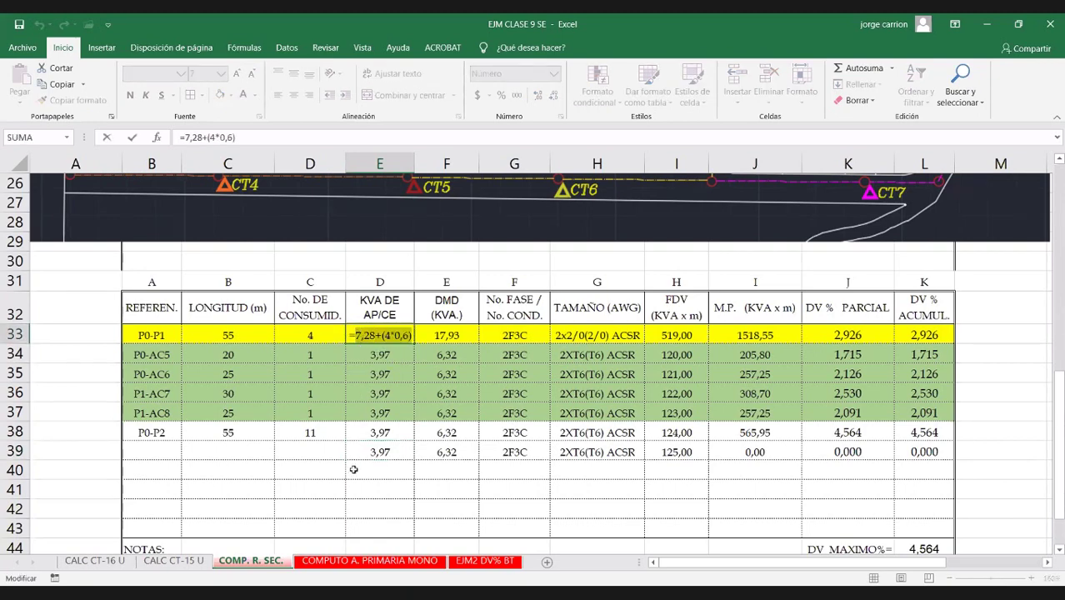
{"action": "key", "text": "Escape"}
{"action": "left_click", "coordinate": [386, 433]}
{"action": "double_click", "coordinate": [386, 433]}
{"action": "left_click_drag", "start_coordinate": [403, 433], "coordinate": [363, 433]}
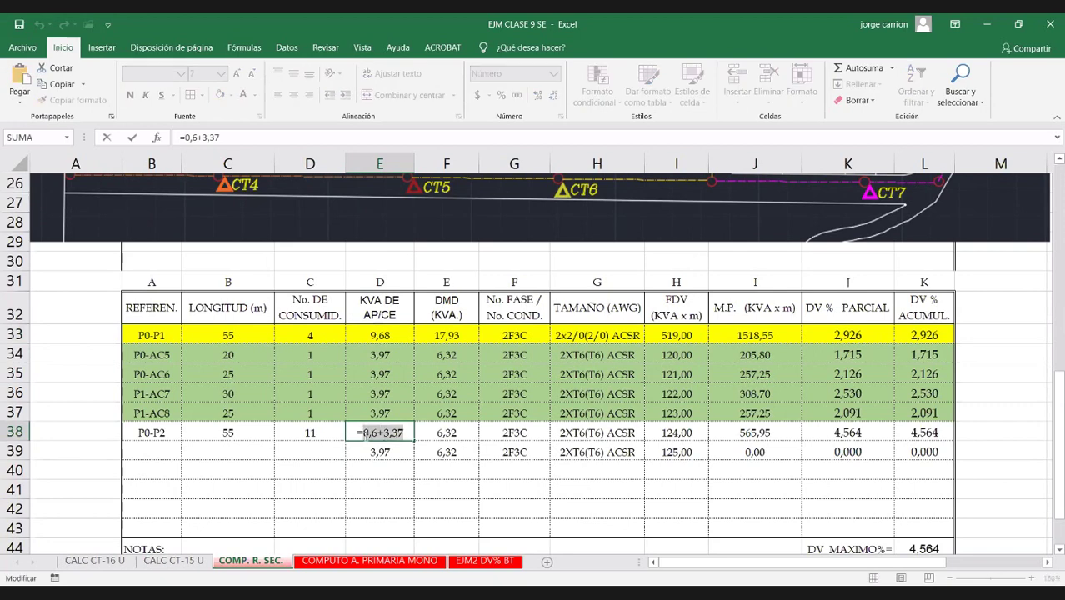
{"action": "key", "text": "ctrl+v"}
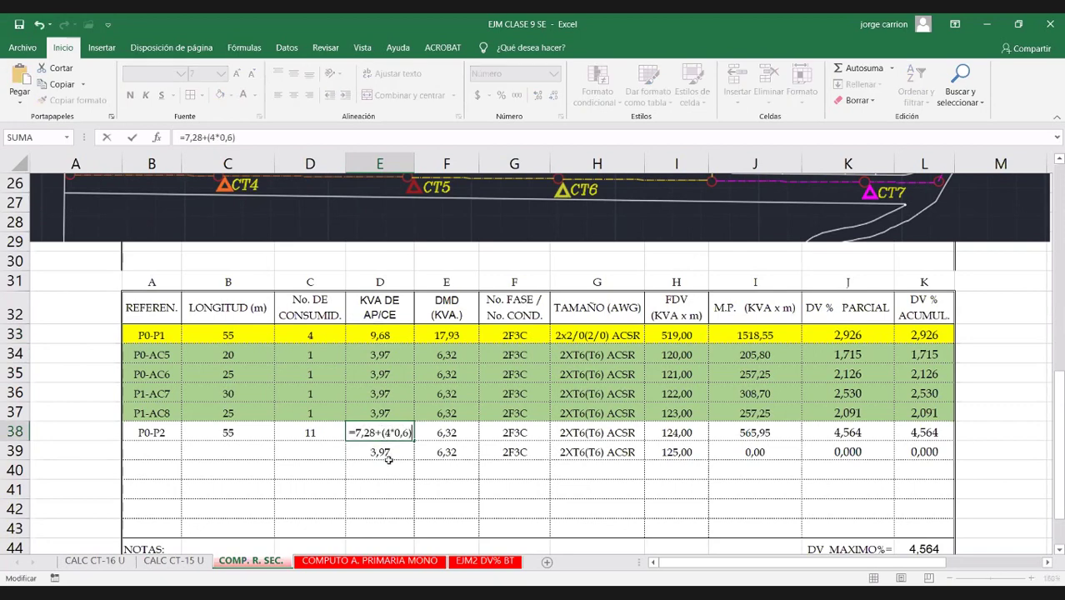
{"action": "key", "text": "Return"}
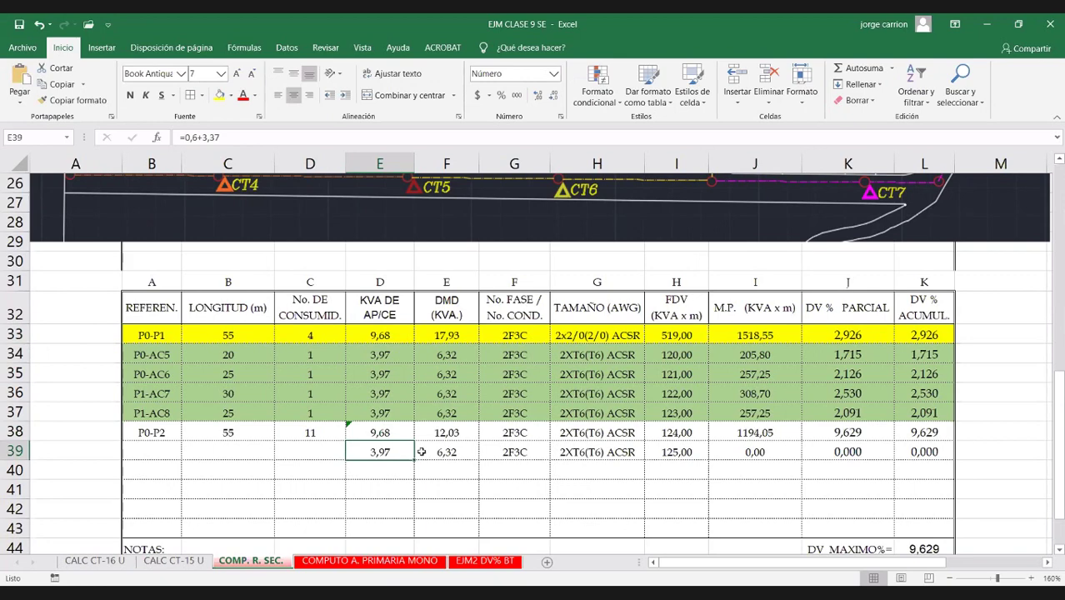
Step: Review the accumulated DV % formulas of the service drops P0-AC6, P1-AC7 and P1-AC8
{"action": "left_click", "coordinate": [937, 375]}
{"action": "double_click", "coordinate": [937, 374]}
{"action": "key", "text": "Return"}
{"action": "double_click", "coordinate": [925, 393]}
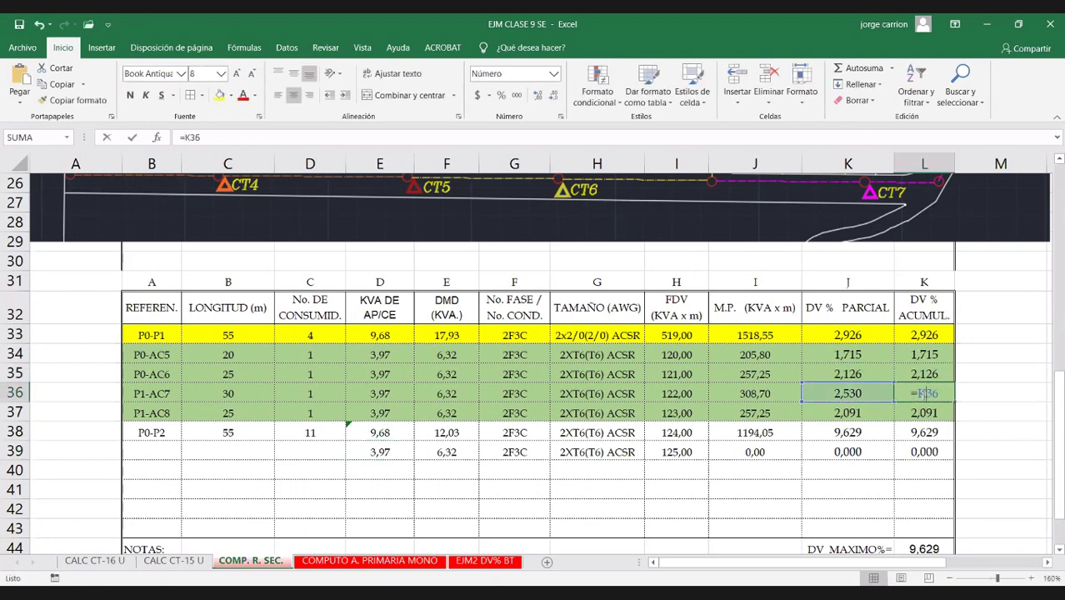
{"action": "key", "text": "Return"}
{"action": "double_click", "coordinate": [923, 413]}
{"action": "key", "text": "Return"}
{"action": "left_click", "coordinate": [911, 370]}
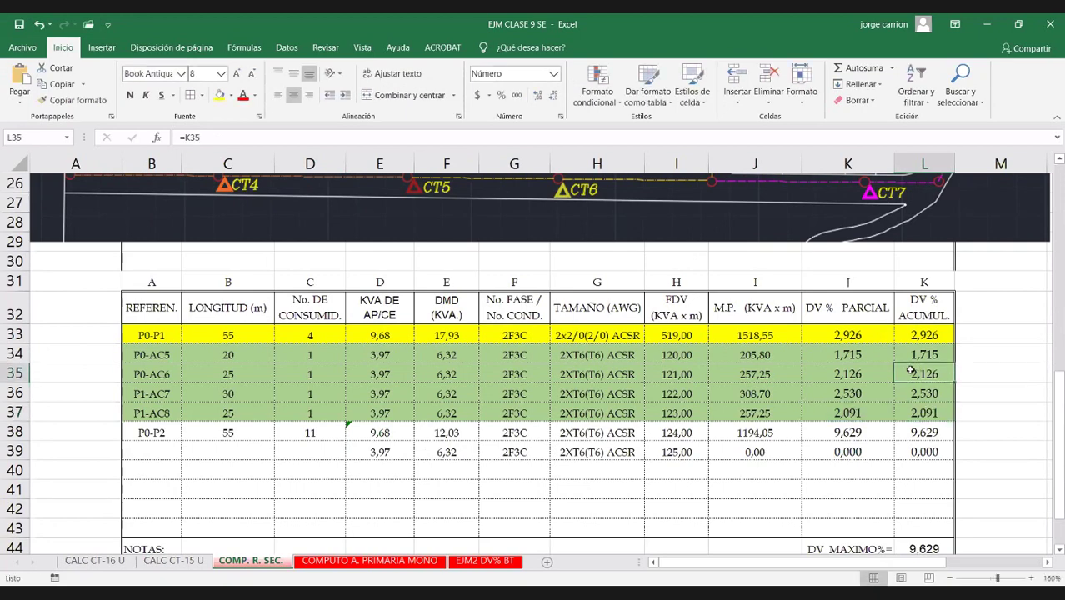
Step: Copy the M.P. (KVA x m) formula of the P0-AC6 row into the P1-AC7 and P1-AC8 rows
{"action": "left_click", "coordinate": [778, 373]}
{"action": "double_click", "coordinate": [778, 372]}
{"action": "key", "text": "Escape"}
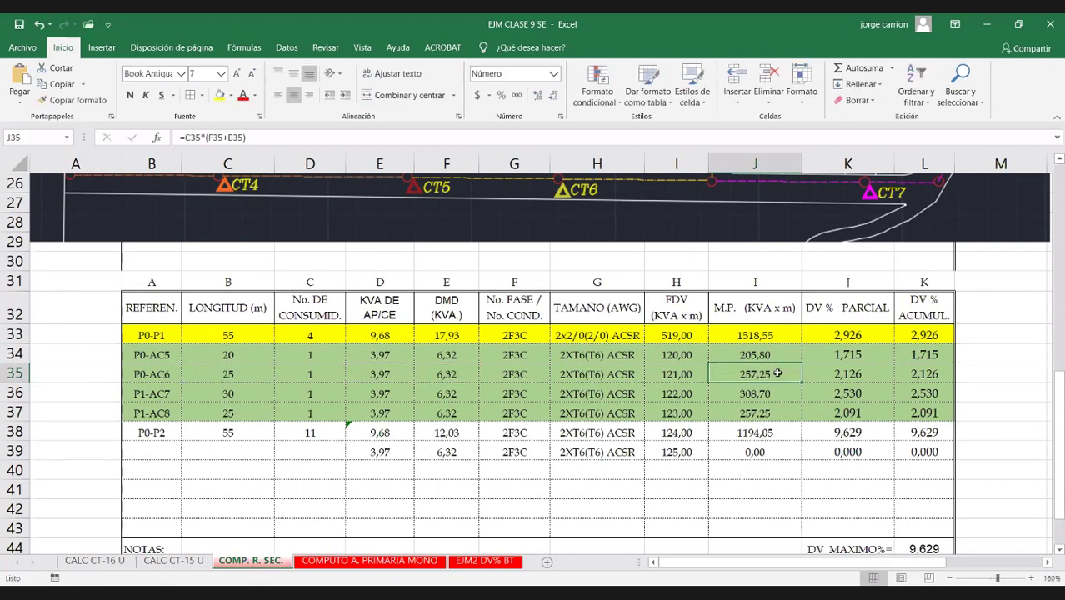
{"action": "key", "text": "ctrl+c"}
{"action": "left_click_drag", "start_coordinate": [760, 394], "coordinate": [760, 412]}
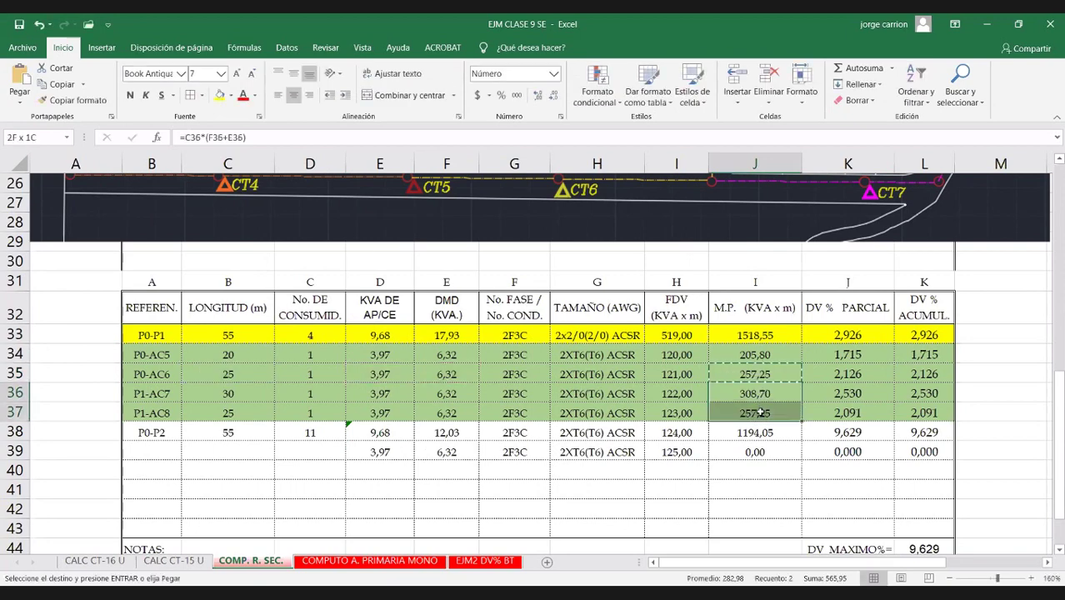
{"action": "key", "text": "Return"}
Step: Copy the partial DV % formula of the P0-AC6 row into the P1-AC7 and P1-AC8 rows
{"action": "left_click", "coordinate": [844, 375]}
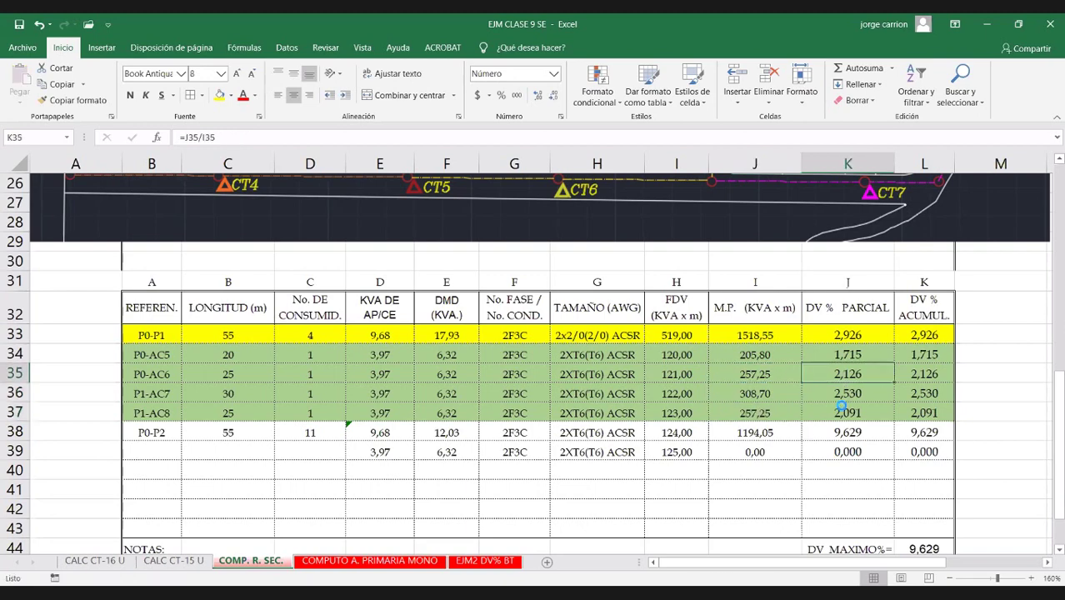
{"action": "key", "text": "ctrl+c"}
{"action": "left_click_drag", "start_coordinate": [841, 399], "coordinate": [842, 412]}
{"action": "key", "text": "ctrl+v"}
{"action": "key", "text": "Escape"}
{"action": "left_click", "coordinate": [839, 433]}
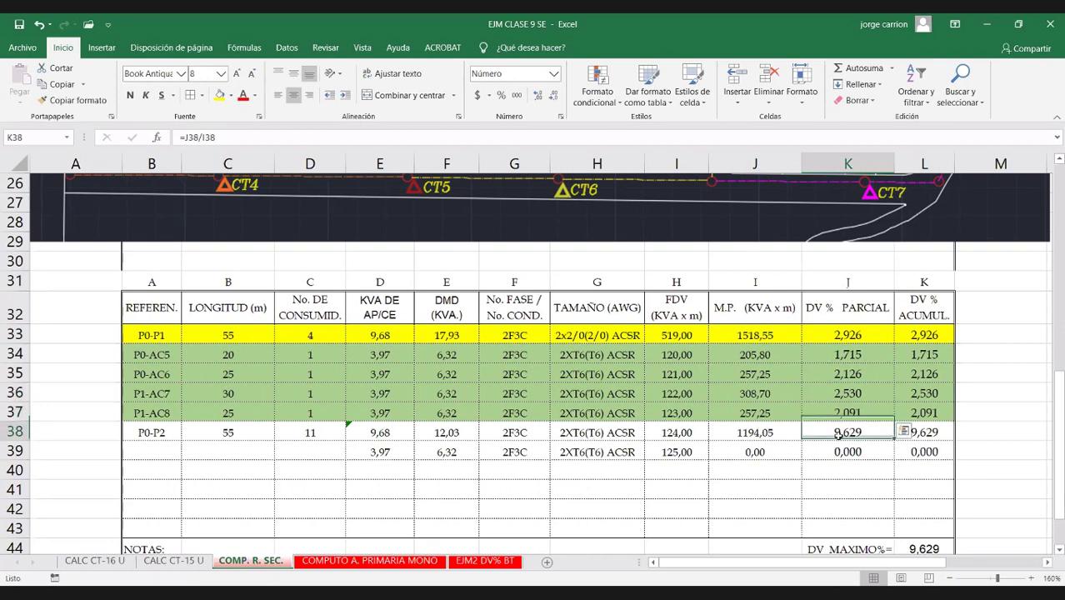
{"action": "left_click", "coordinate": [837, 395]}
{"action": "left_click_drag", "start_coordinate": [836, 396], "coordinate": [836, 414]}
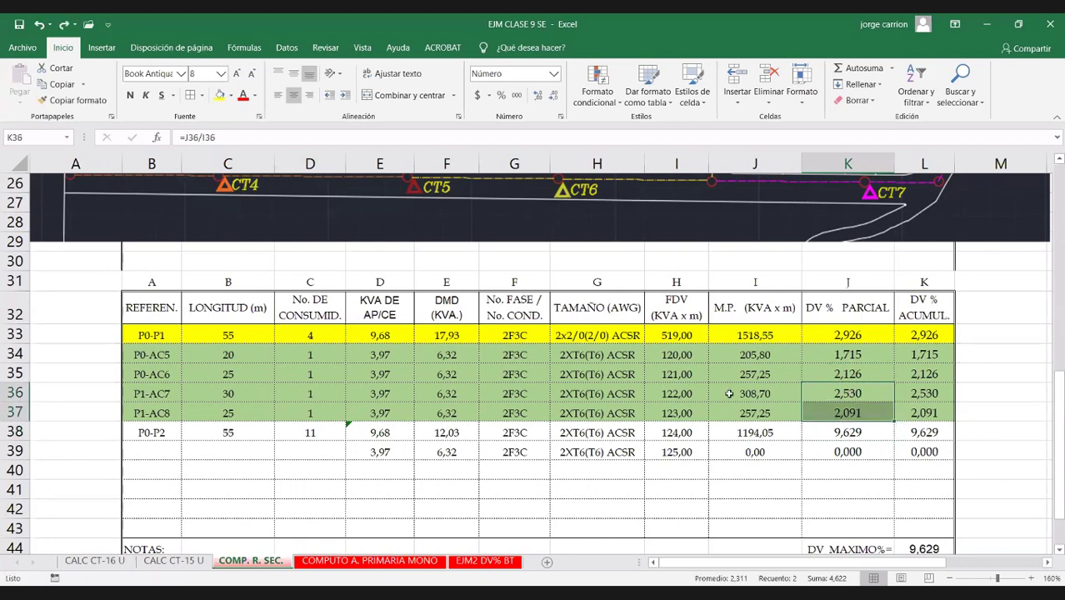
Step: Set the FDV of service drops P0-AC6 through P1-AC8 to 120 by copying the P0-AC5 value
{"action": "left_click", "coordinate": [682, 374]}
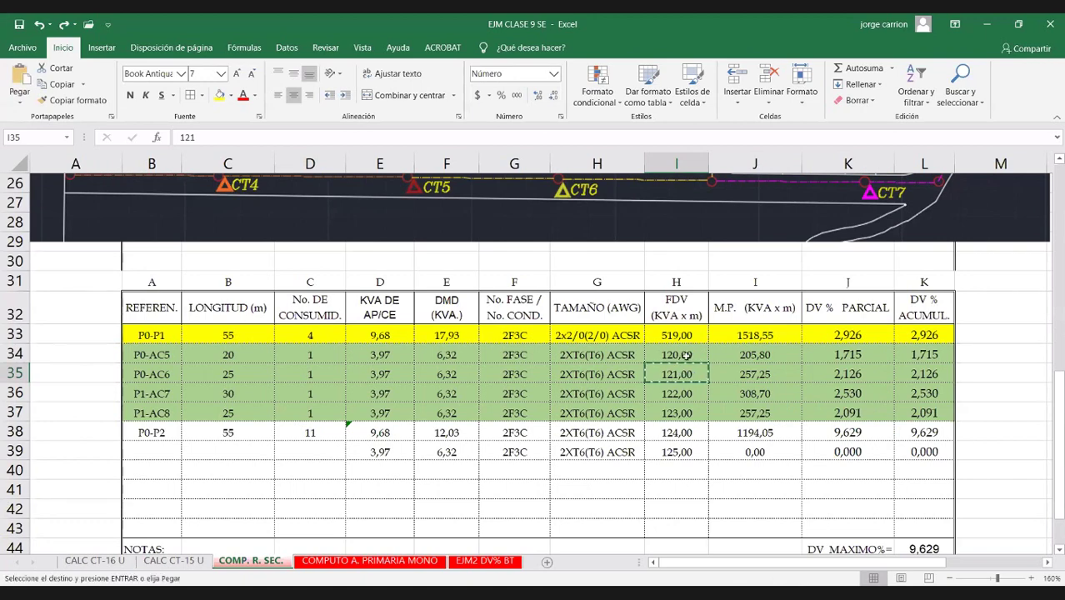
{"action": "left_click", "coordinate": [685, 356]}
{"action": "key", "text": "ctrl+c"}
{"action": "left_click_drag", "start_coordinate": [683, 375], "coordinate": [684, 410]}
{"action": "key", "text": "ctrl+v"}
{"action": "key", "text": "Escape"}
{"action": "left_click", "coordinate": [750, 469]}
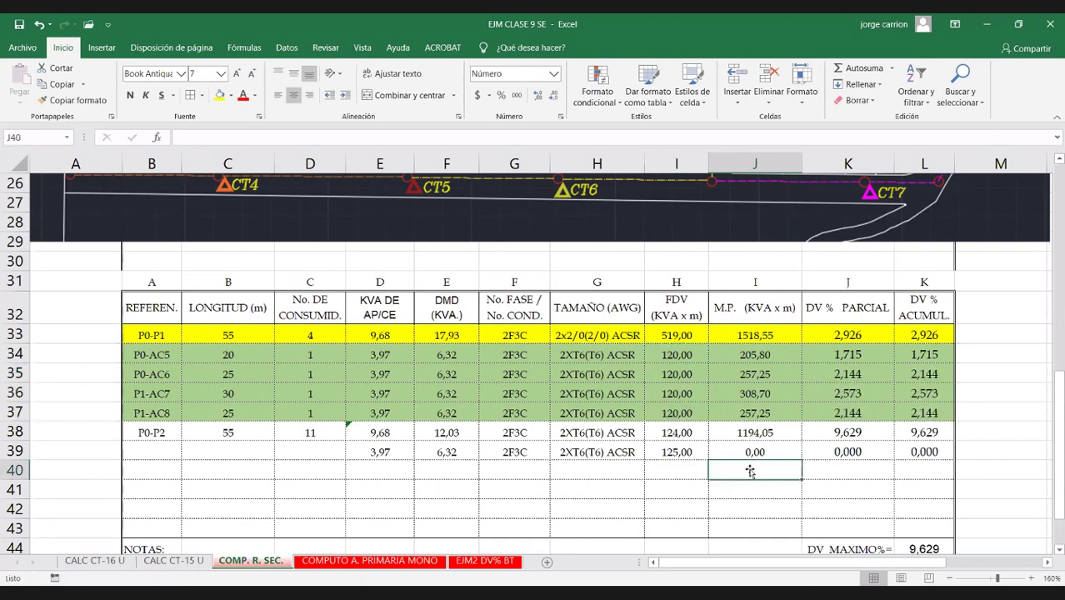
Step: Examine the service drops' accumulated DV % values and how the P0-AC5 row's KVA DE AP/CE and DMD formulas are built
{"action": "left_click_drag", "start_coordinate": [937, 354], "coordinate": [880, 406]}
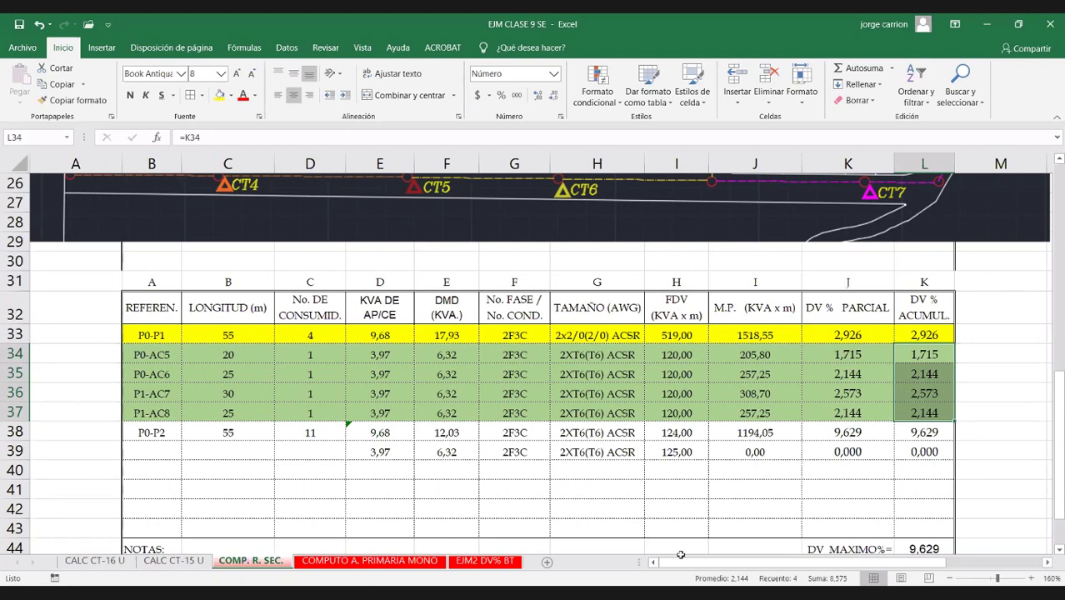
{"action": "scroll", "coordinate": [774, 514], "scroll_direction": "up", "scroll_amount": 1}
{"action": "scroll", "coordinate": [774, 515], "scroll_direction": "up", "scroll_amount": 1}
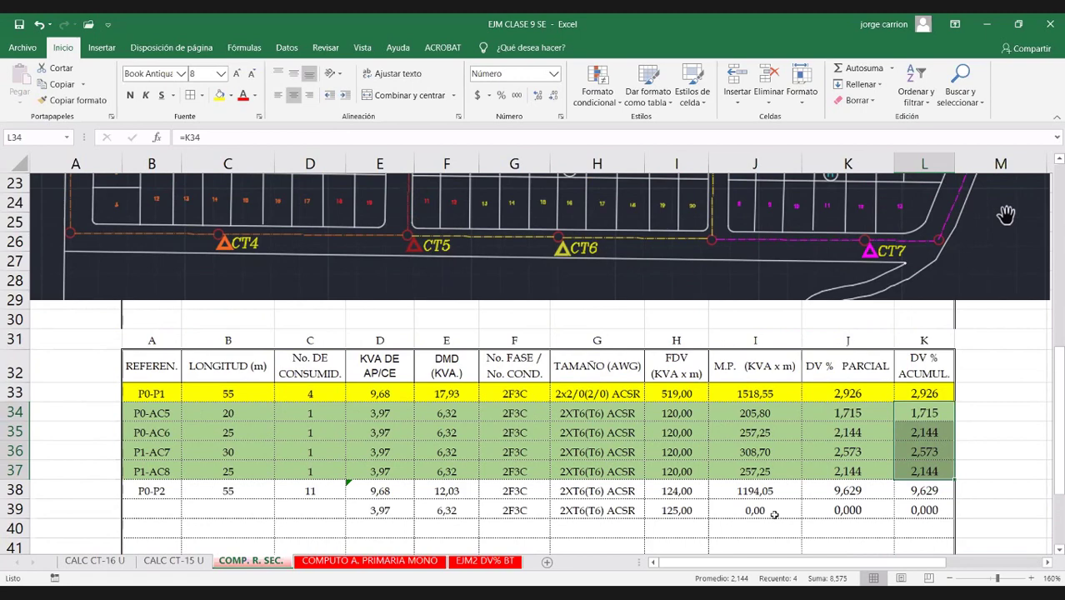
{"action": "double_click", "coordinate": [453, 413]}
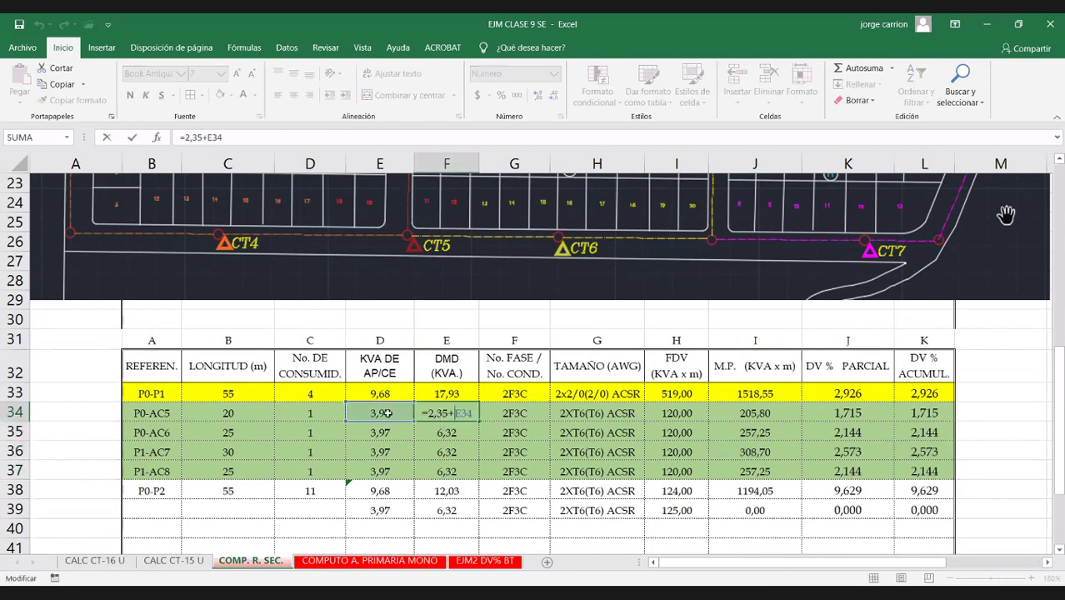
{"action": "key", "text": "Escape"}
{"action": "double_click", "coordinate": [388, 413]}
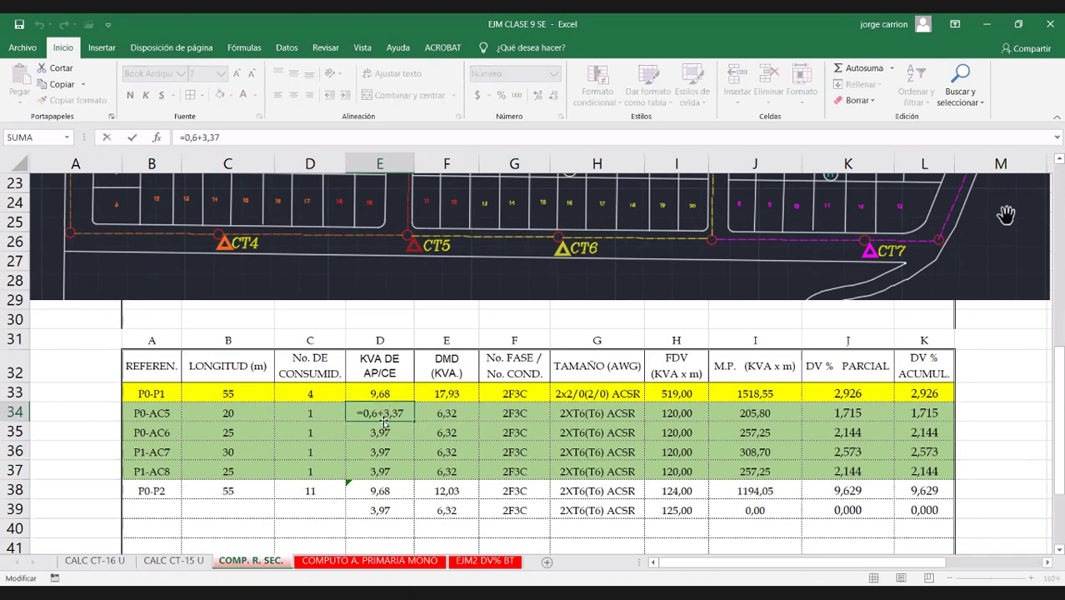
{"action": "key", "text": "Escape"}
{"action": "double_click", "coordinate": [440, 416]}
{"action": "key", "text": "Escape"}
{"action": "double_click", "coordinate": [400, 416]}
{"action": "key", "text": "Escape"}
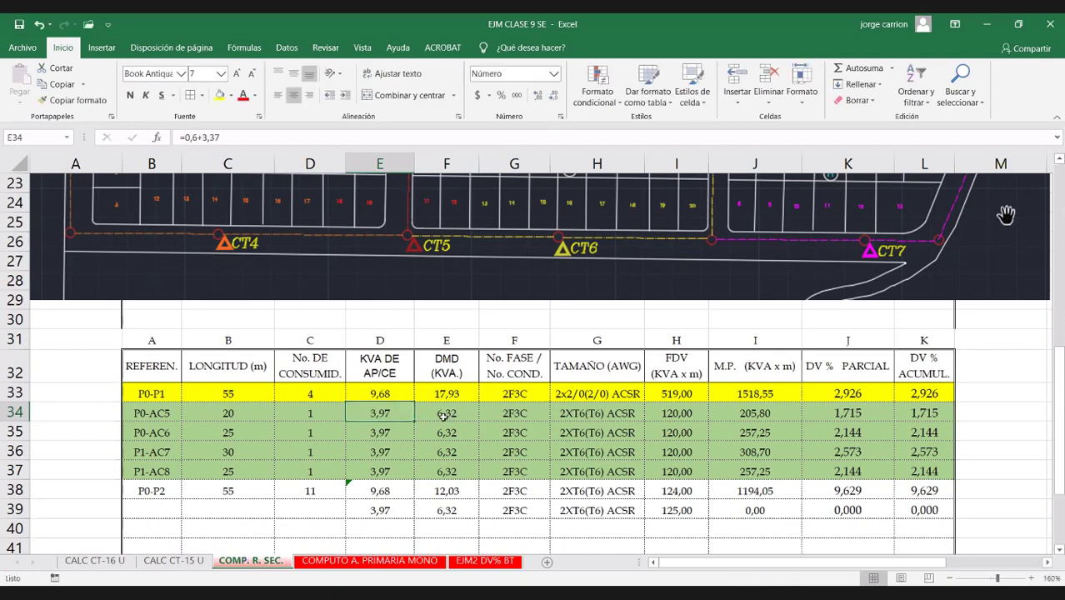
{"action": "key", "text": "F2"}
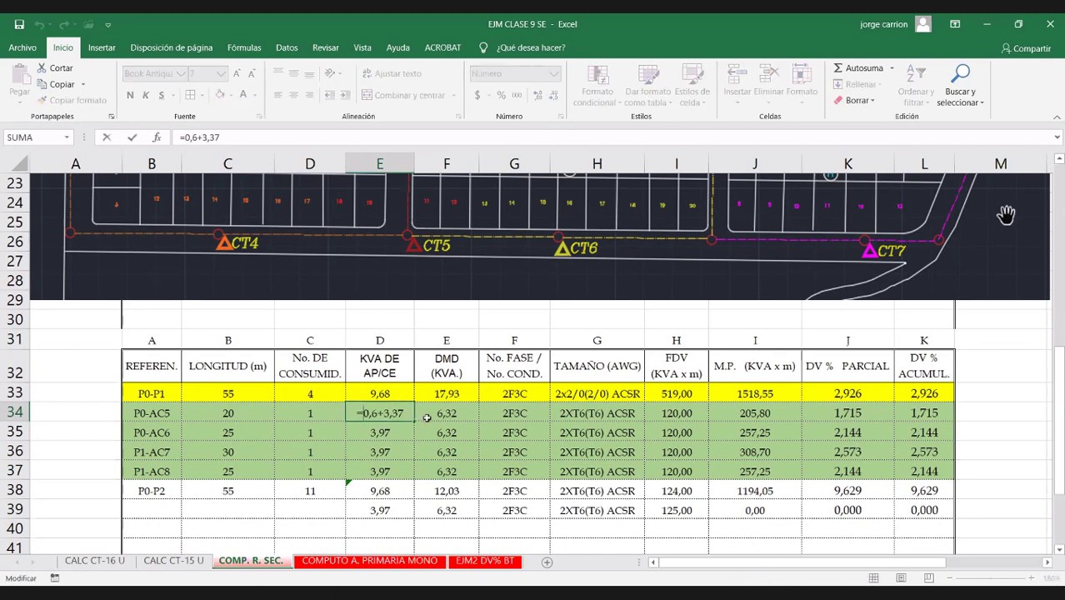
{"action": "key", "text": "Escape"}
{"action": "double_click", "coordinate": [455, 414]}
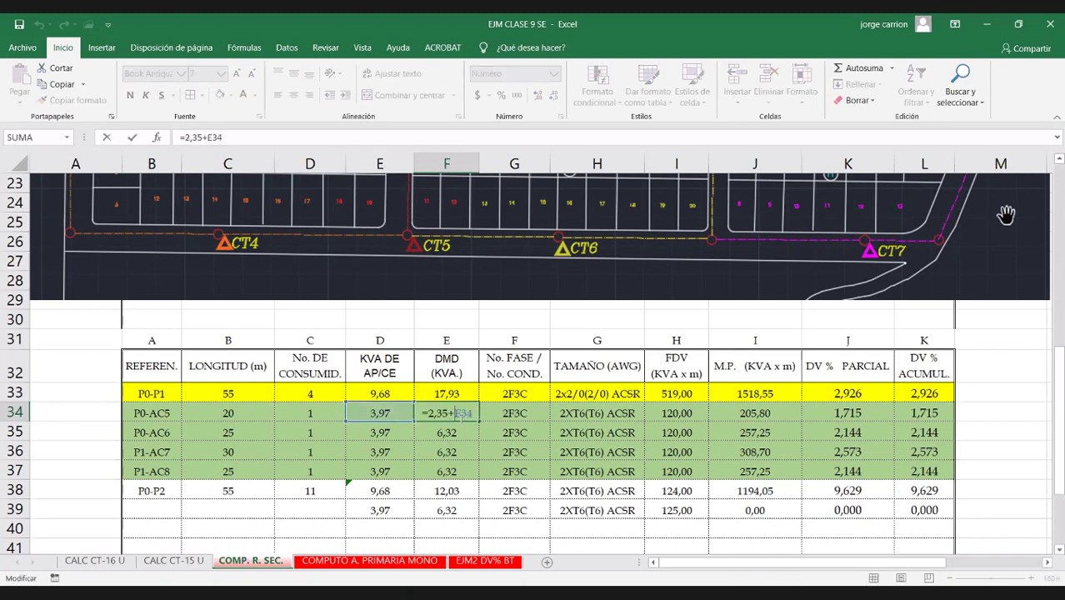
{"action": "key", "text": "Escape"}
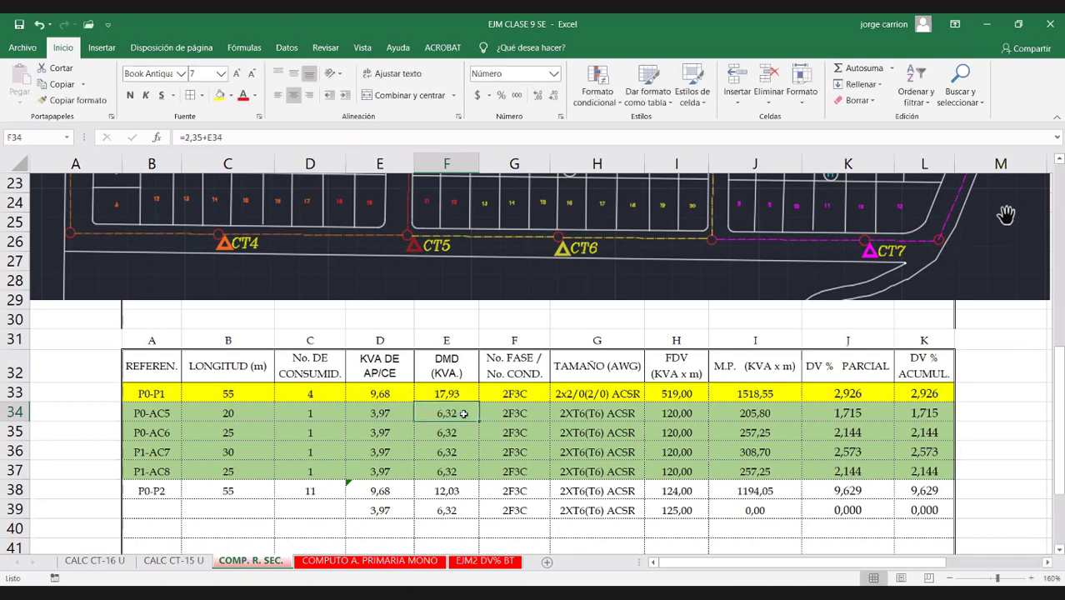
{"action": "double_click", "coordinate": [464, 414]}
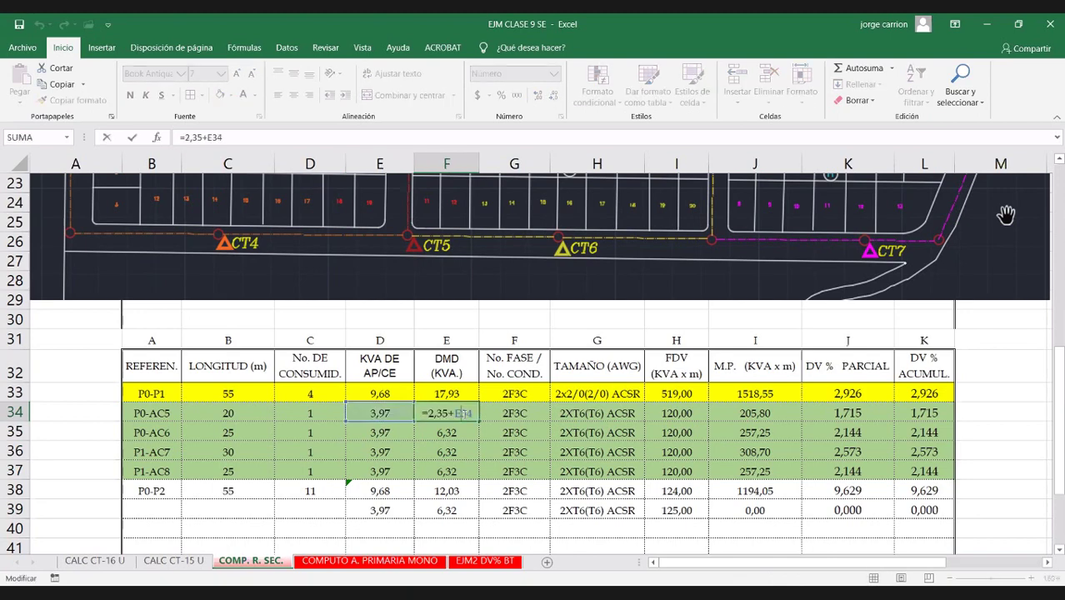
{"action": "key", "text": "Escape"}
{"action": "double_click", "coordinate": [379, 414]}
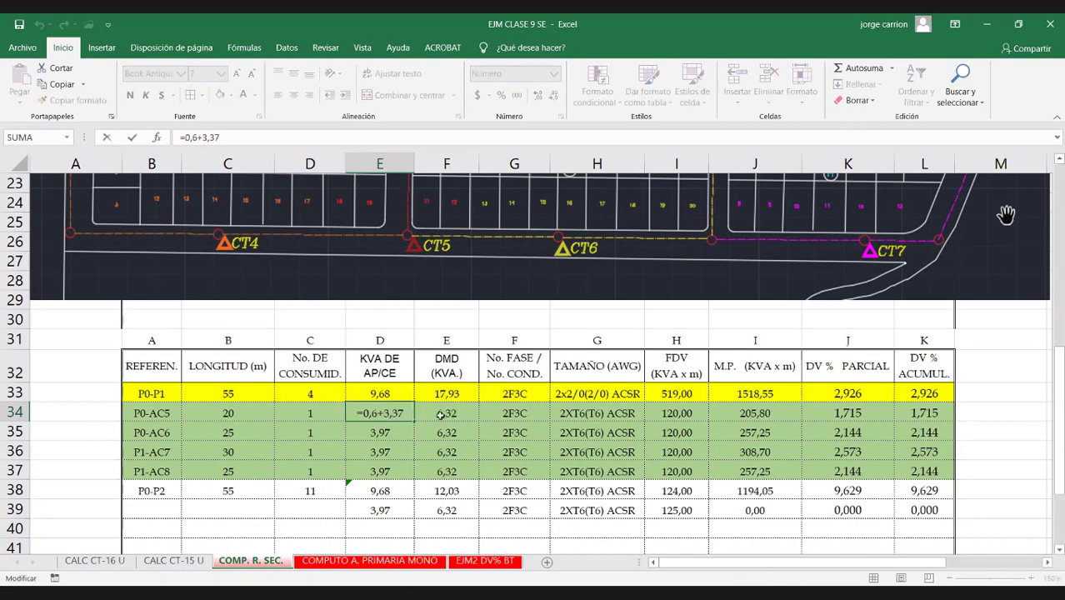
{"action": "key", "text": "Escape"}
{"action": "double_click", "coordinate": [395, 413]}
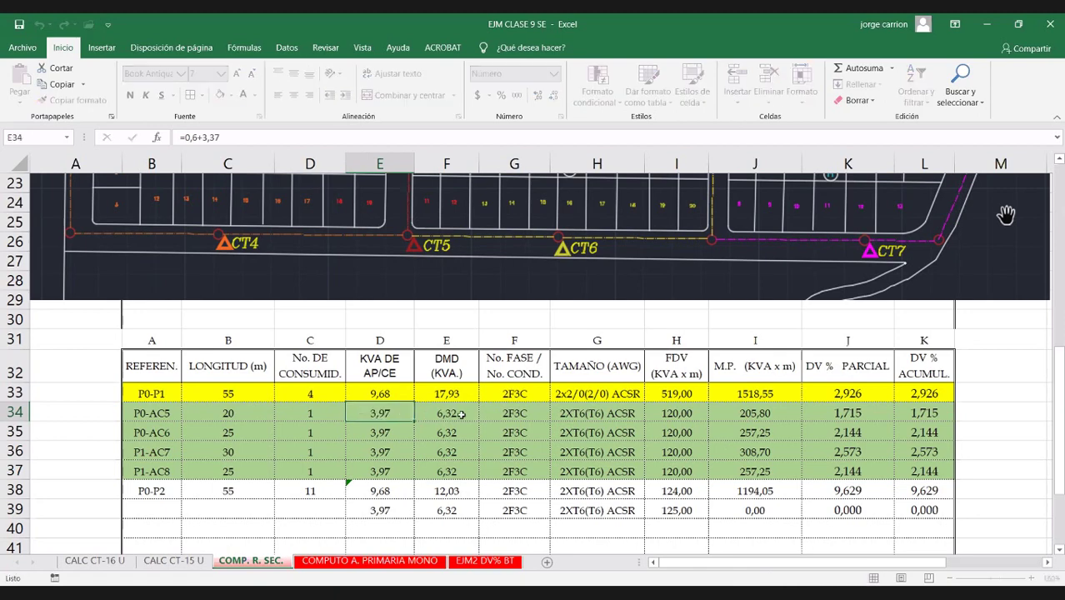
{"action": "double_click", "coordinate": [461, 414]}
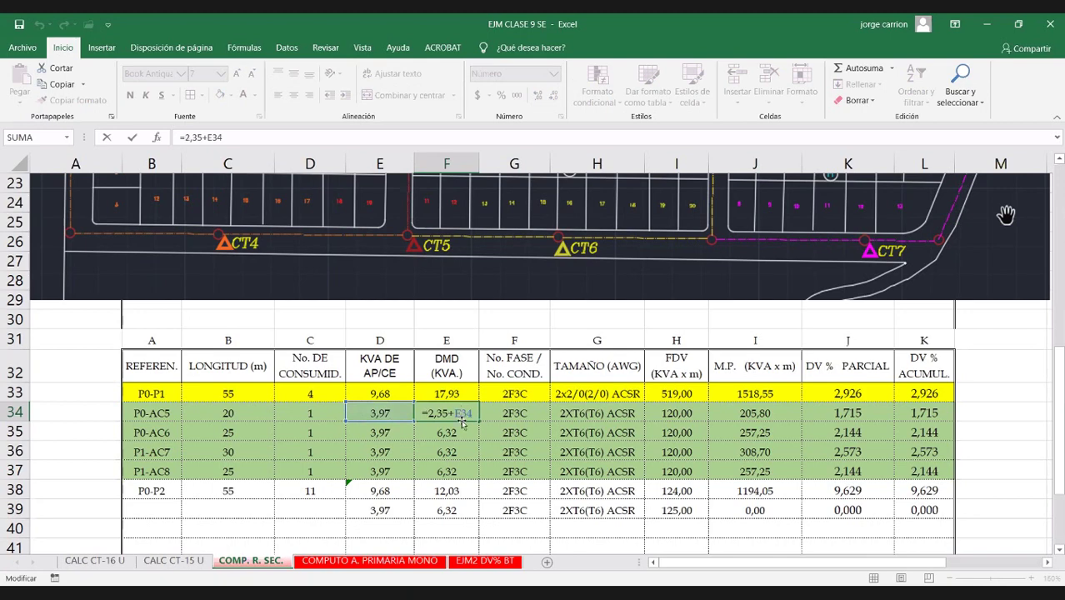
{"action": "key", "text": "Return"}
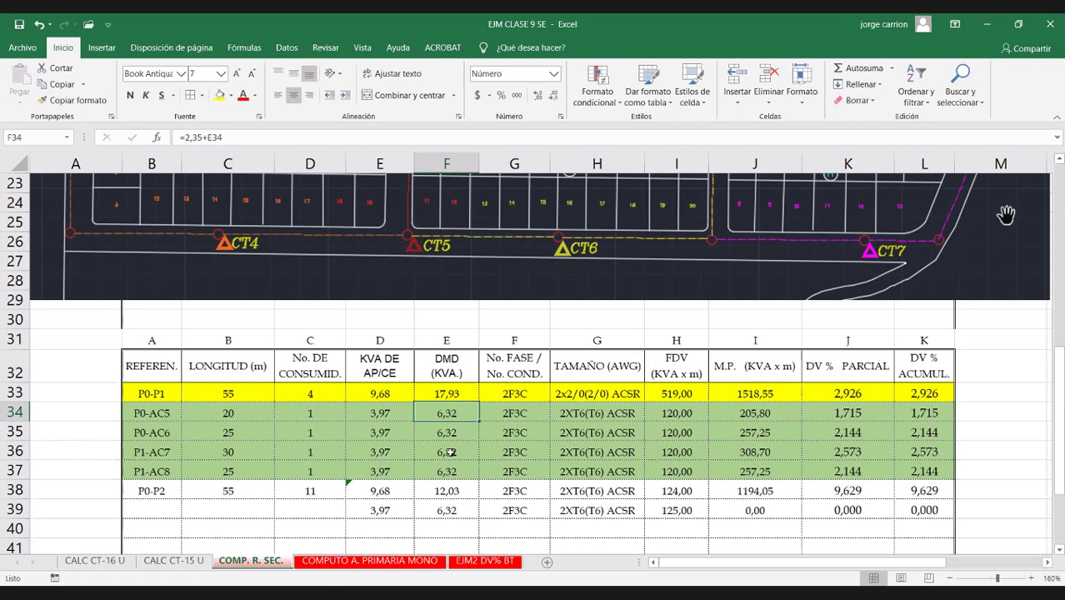
{"action": "left_click", "coordinate": [158, 492]}
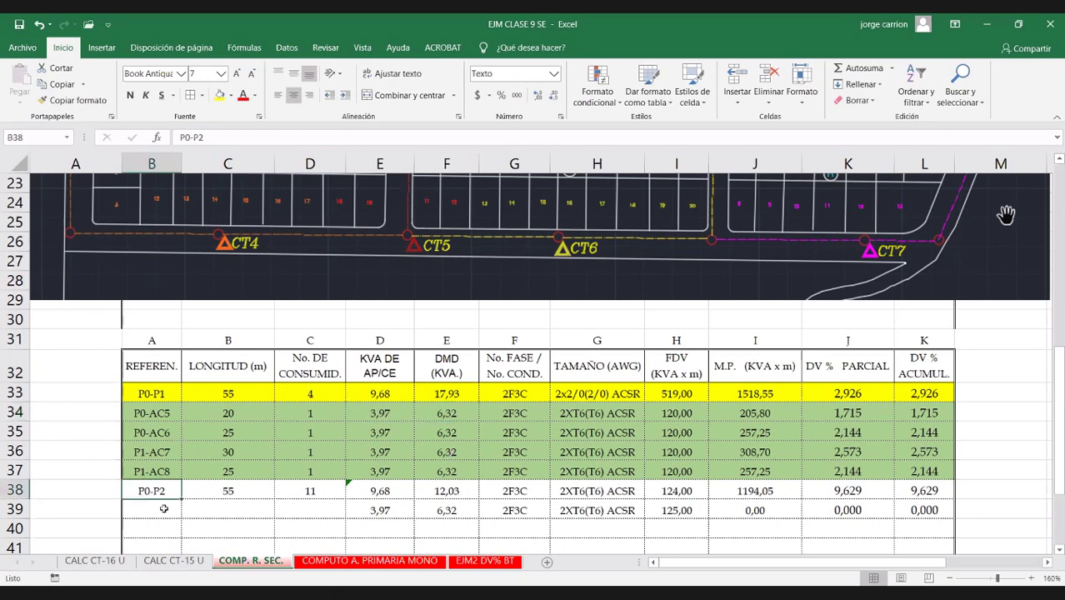
Step: Change the consumer multiplier in the P0-P2 row's KVA DE AP/CE formula to 11, giving =7,28+(11*0,6)
{"action": "left_click", "coordinate": [319, 495]}
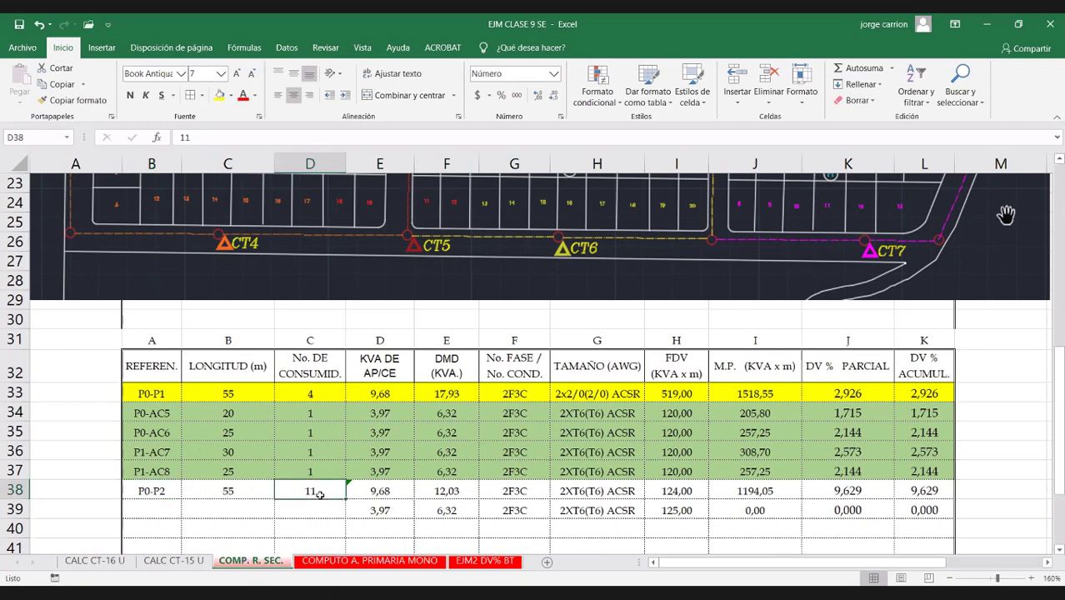
{"action": "left_click", "coordinate": [384, 493]}
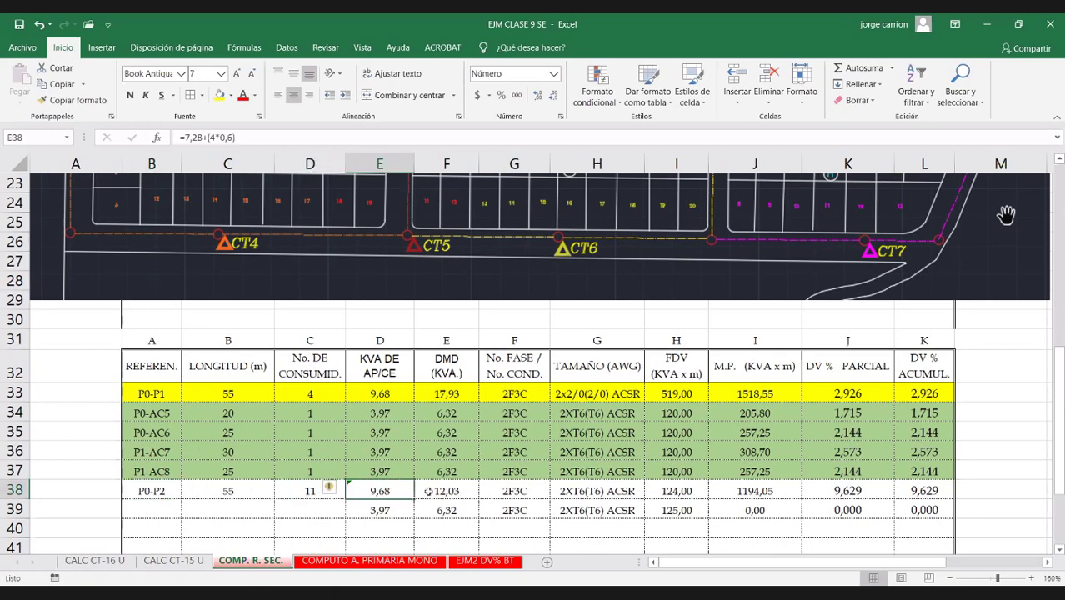
{"action": "left_click", "coordinate": [444, 490]}
{"action": "left_click", "coordinate": [391, 491]}
{"action": "double_click", "coordinate": [398, 494]}
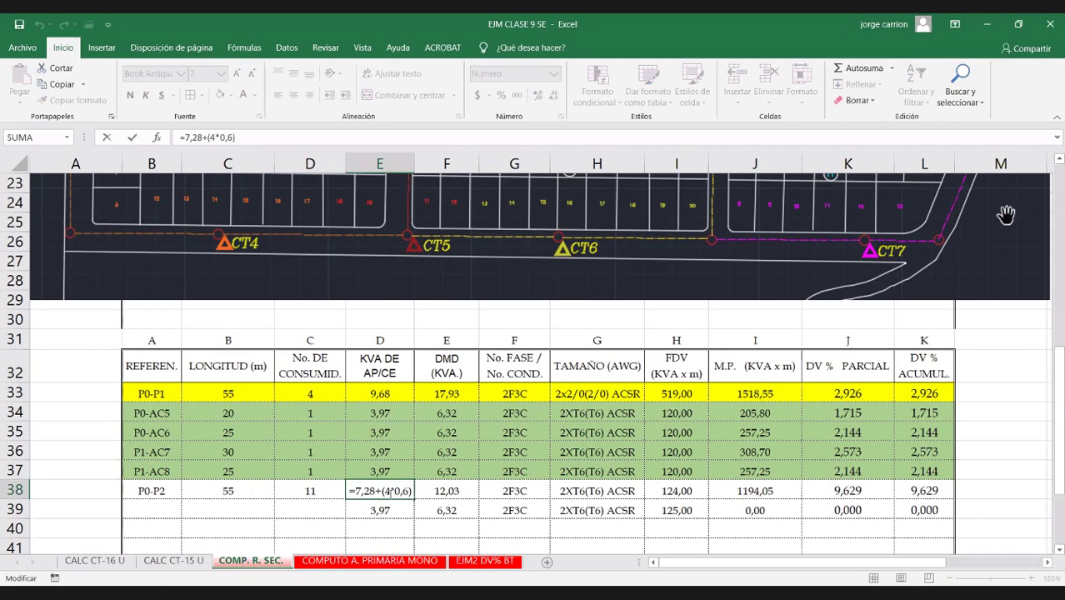
{"action": "double_click", "coordinate": [386, 491]}
{"action": "type", "text": "11"}
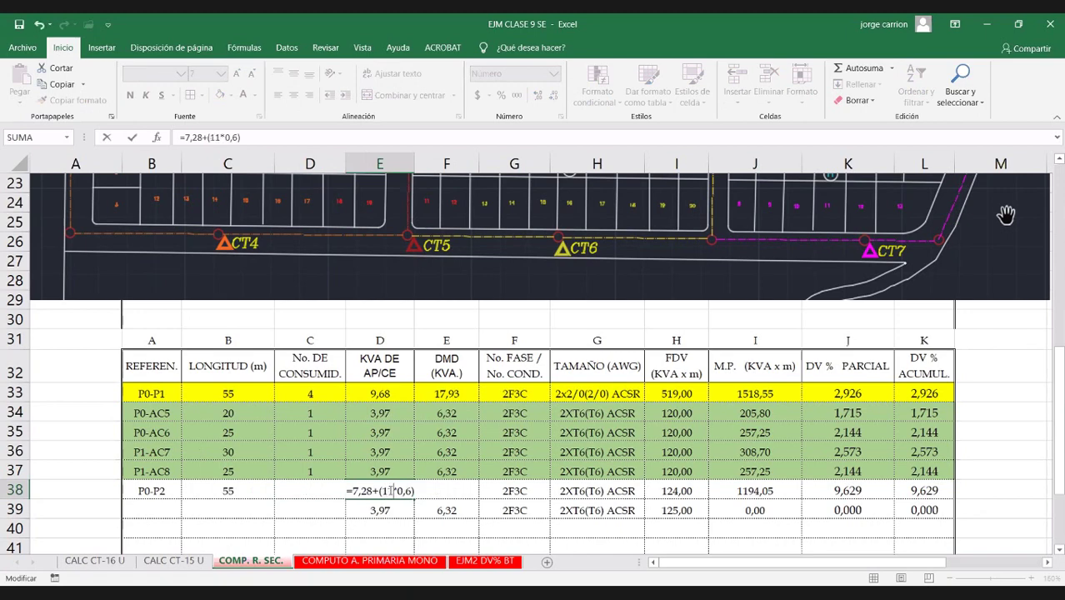
{"action": "key", "text": "Return"}
{"action": "left_click", "coordinate": [389, 491]}
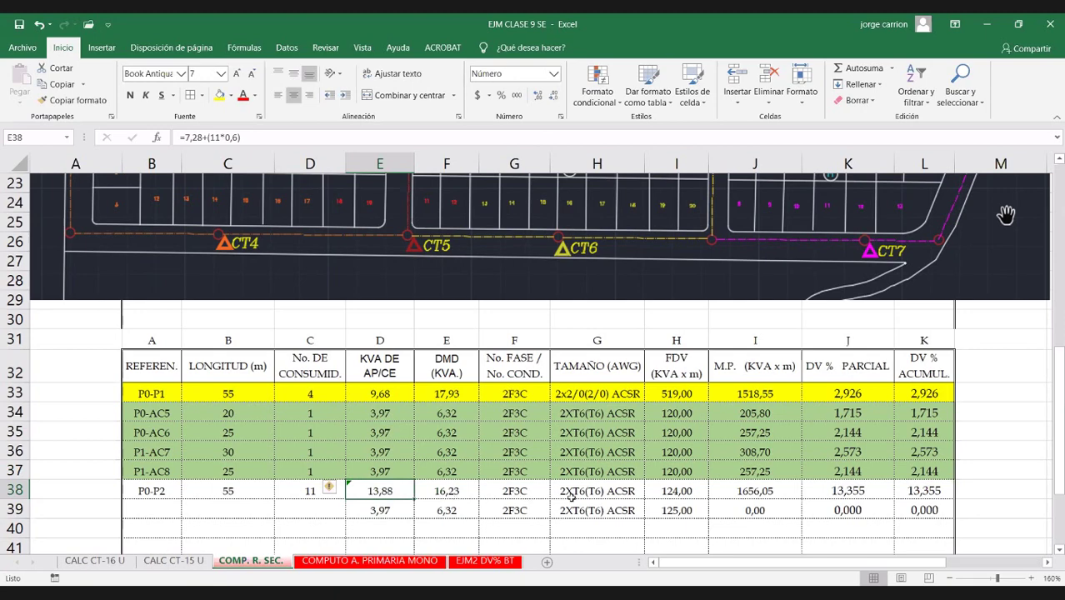
Step: Copy the conductor size, FDV, M.P. and partial DV % cells of the P0-P1 row into the P0-P2 row
{"action": "left_click", "coordinate": [613, 394]}
{"action": "left_click_drag", "start_coordinate": [613, 395], "coordinate": [807, 393]}
{"action": "key", "text": "ctrl+c"}
{"action": "left_click", "coordinate": [593, 491]}
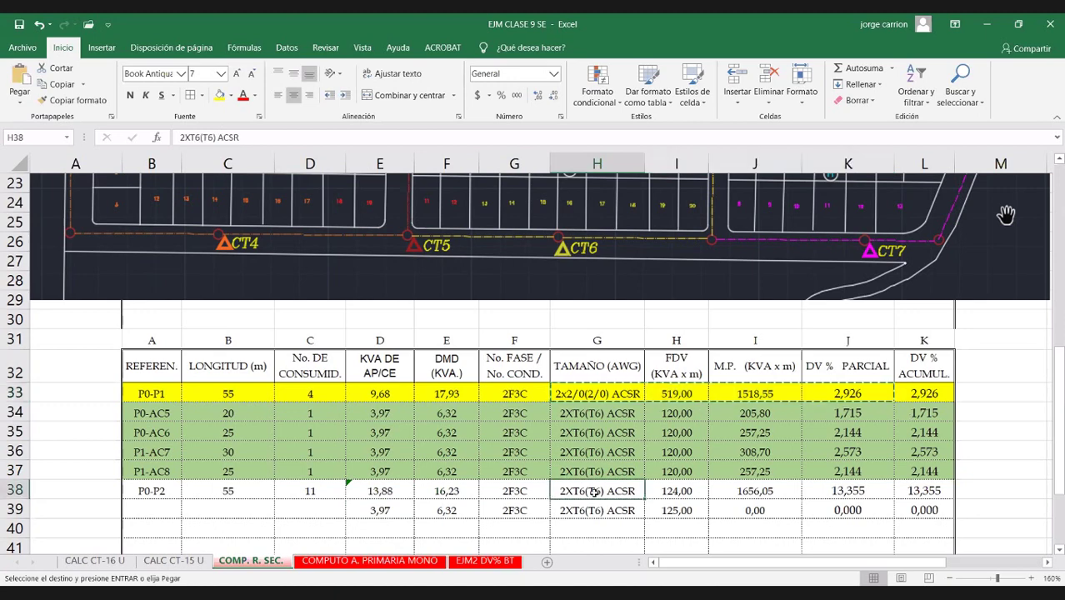
{"action": "key", "text": "Return"}
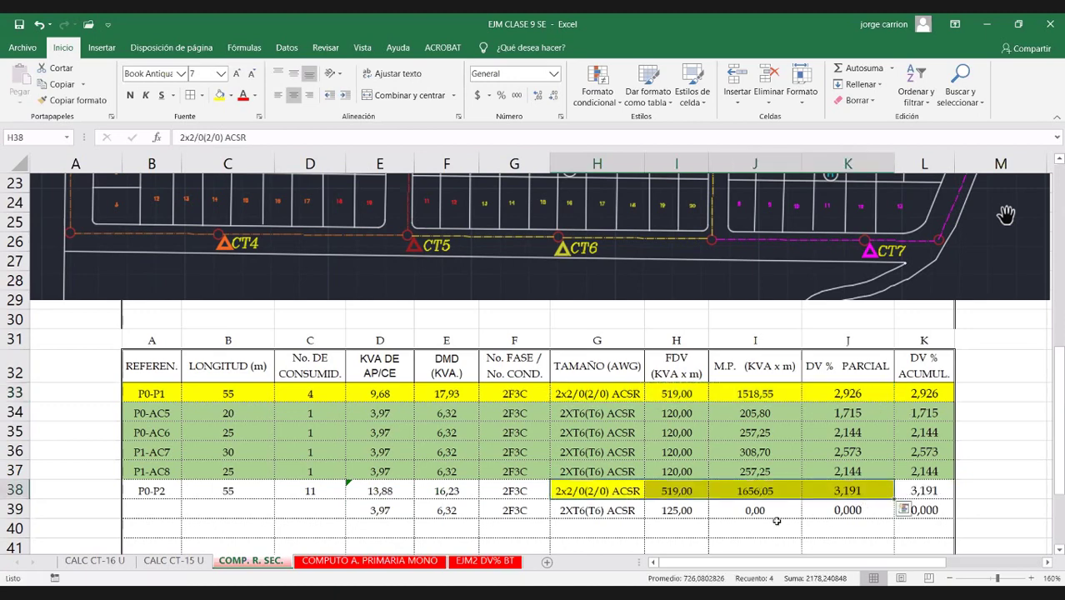
Step: Fill the whole P0-P2 row with yellow and check its partial and accumulated DV % formulas
{"action": "left_click_drag", "start_coordinate": [913, 491], "coordinate": [514, 491]}
{"action": "left_click_drag", "start_coordinate": [222, 490], "coordinate": [169, 473]}
{"action": "left_click", "coordinate": [220, 95]}
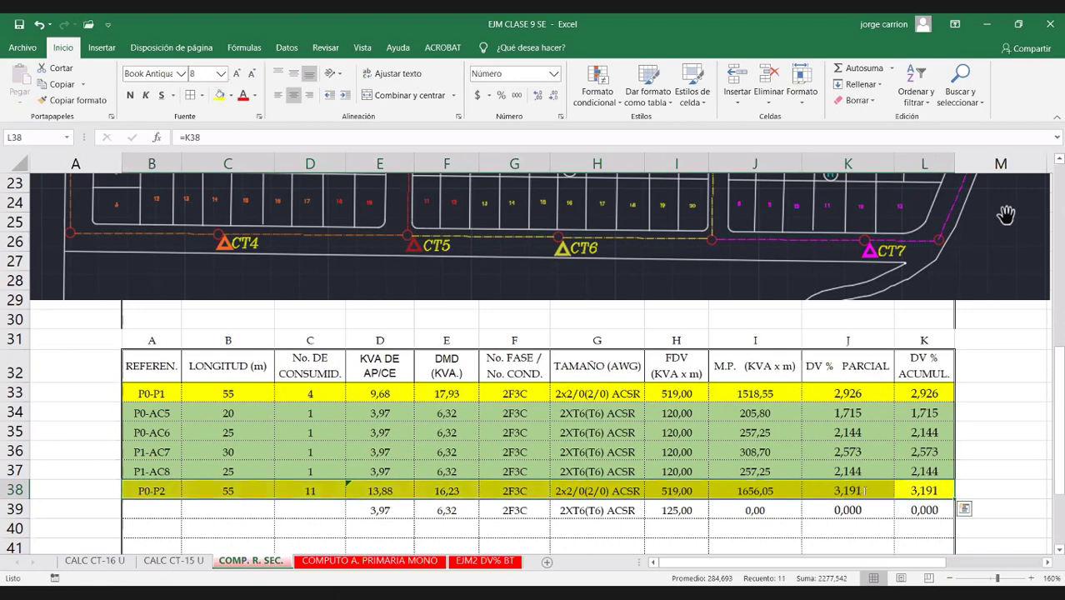
{"action": "double_click", "coordinate": [866, 491]}
{"action": "double_click", "coordinate": [924, 491]}
{"action": "key", "text": "Escape"}
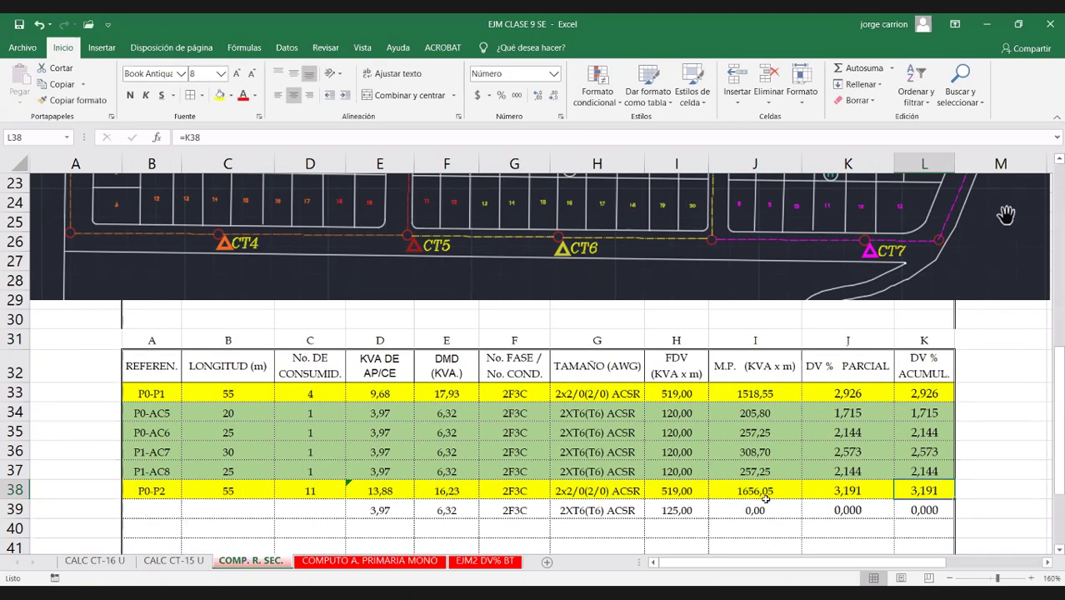
Step: Replace the fixed term in the P0-P2 row's KVA DE AP/CE formula with 13,82, giving =13,82+(11*0,6)
{"action": "left_click", "coordinate": [441, 491]}
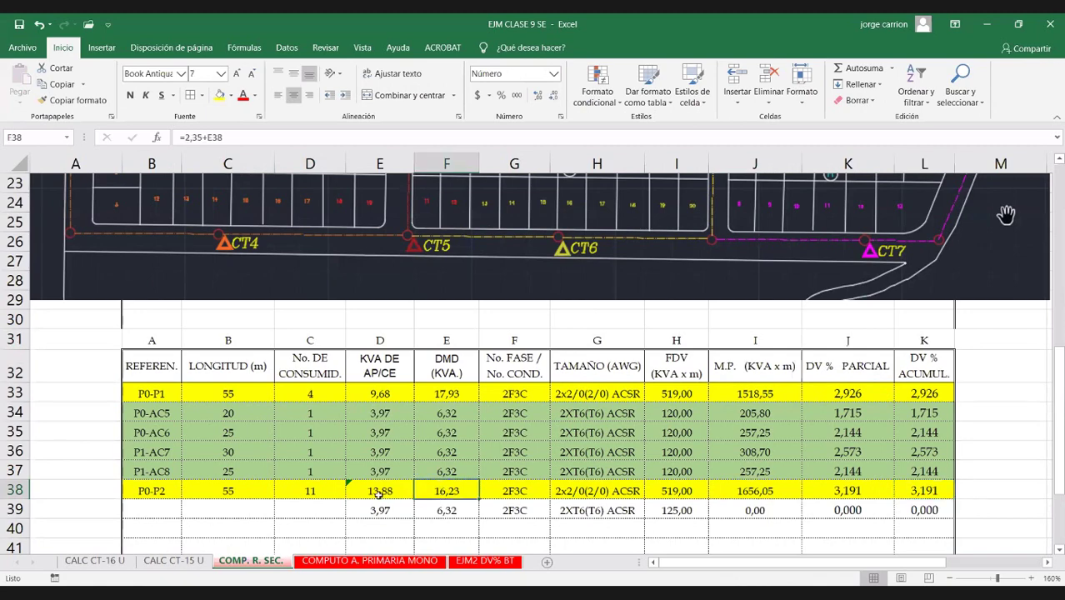
{"action": "left_click", "coordinate": [371, 491]}
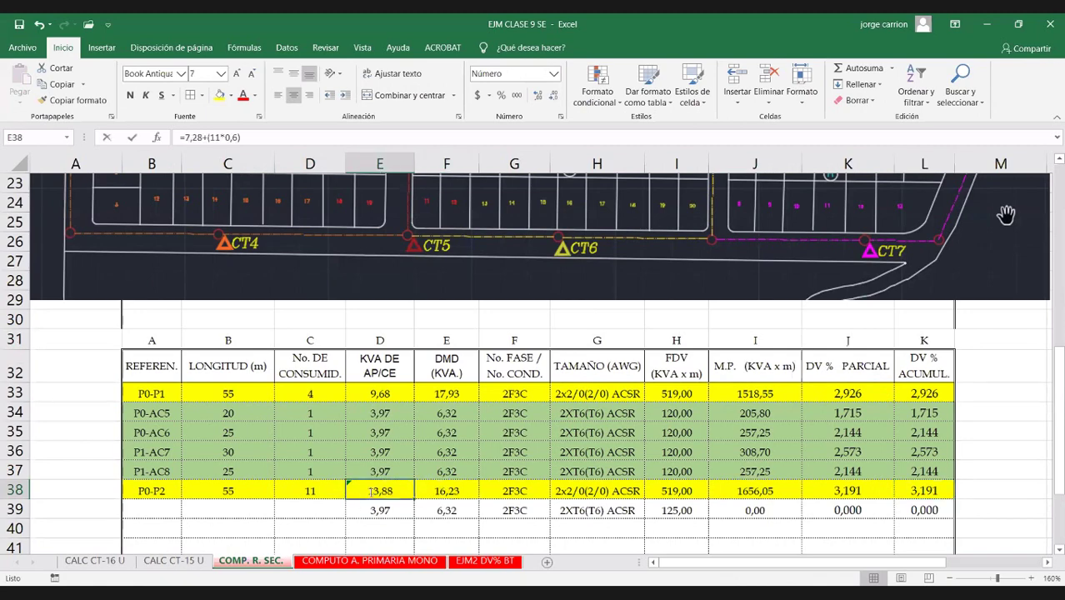
{"action": "double_click", "coordinate": [371, 497]}
{"action": "left_click_drag", "start_coordinate": [352, 492], "coordinate": [368, 492]}
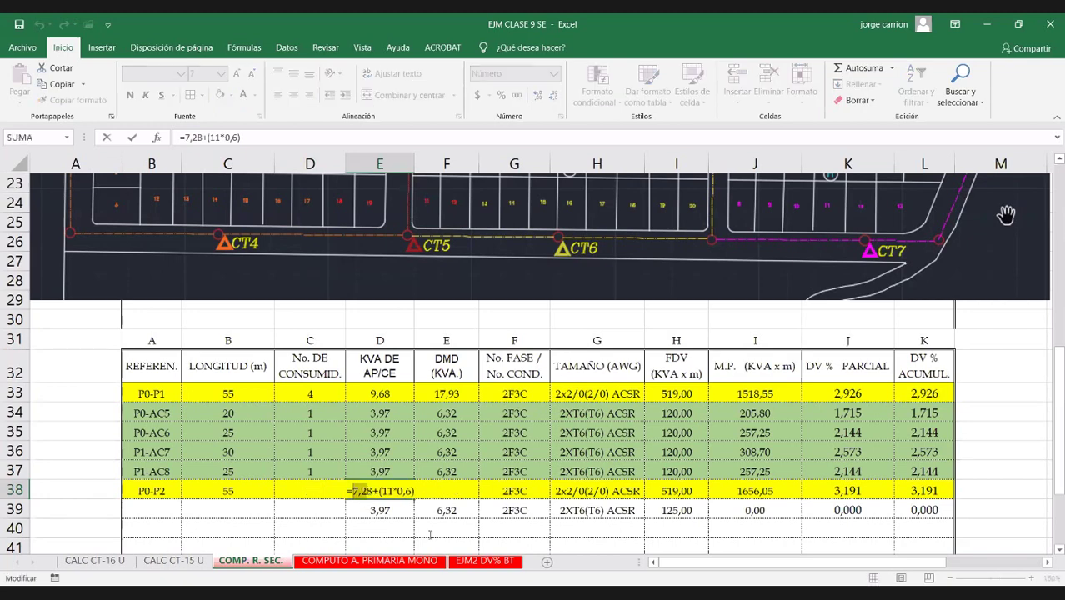
{"action": "key", "text": "BackSpace"}
{"action": "key", "text": "Delete"}
{"action": "type", "text": "13,82"}
{"action": "key", "text": "Return"}
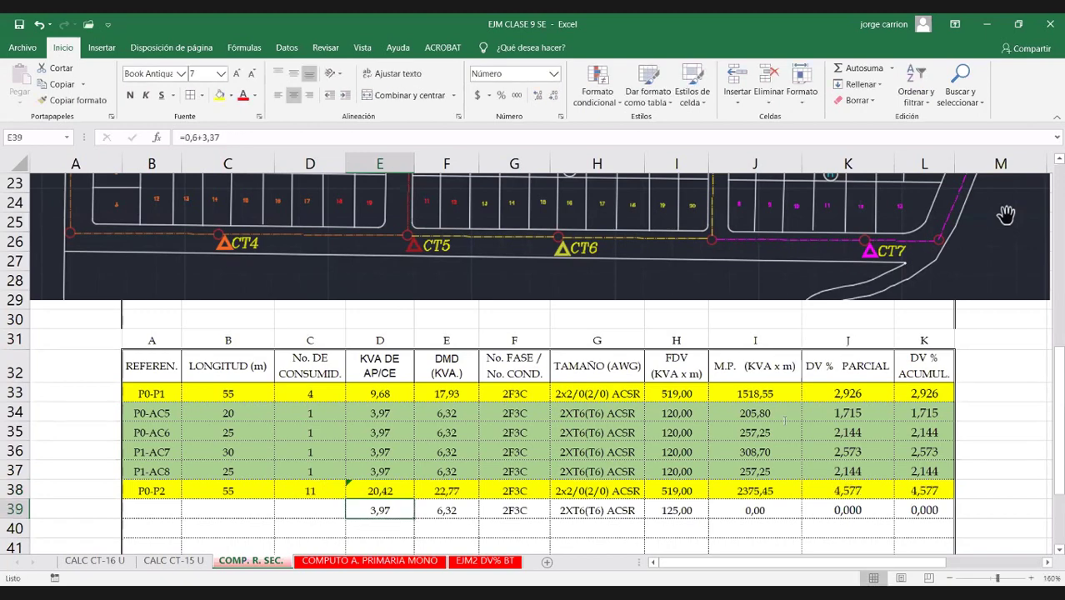
{"action": "left_click", "coordinate": [917, 490]}
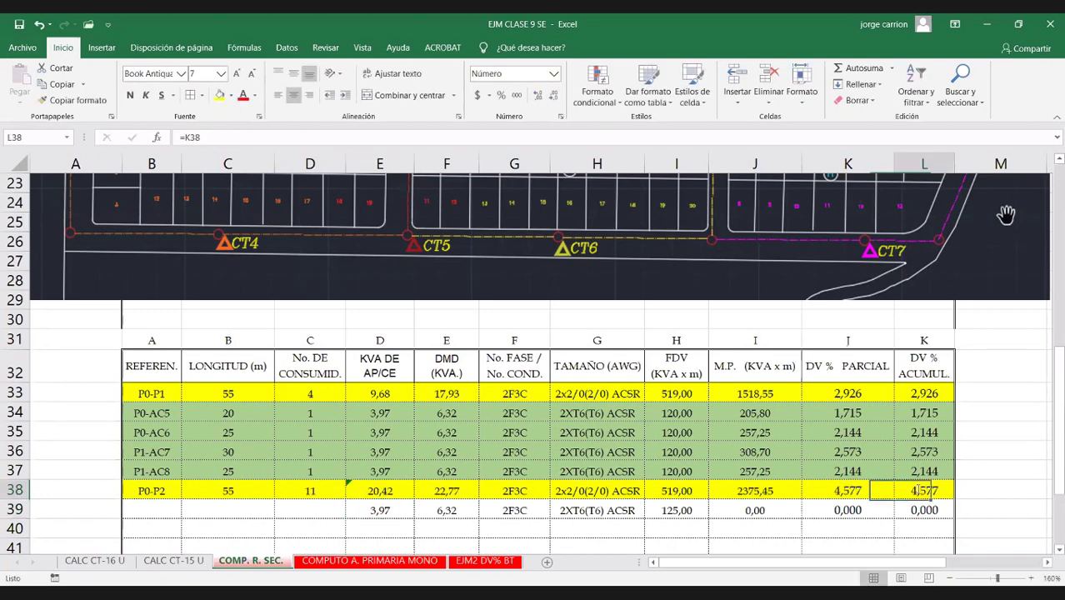
Step: Compare how the KVA DE AP/CE formulas of the P0-P2 and P0-P1 rows are built
{"action": "left_click", "coordinate": [378, 490]}
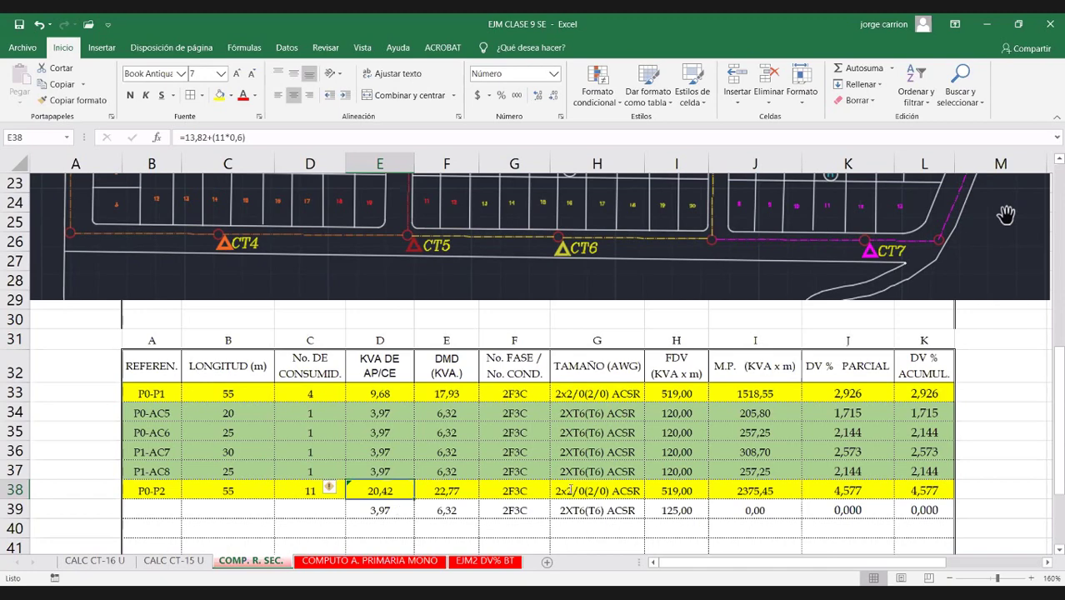
{"action": "double_click", "coordinate": [388, 490]}
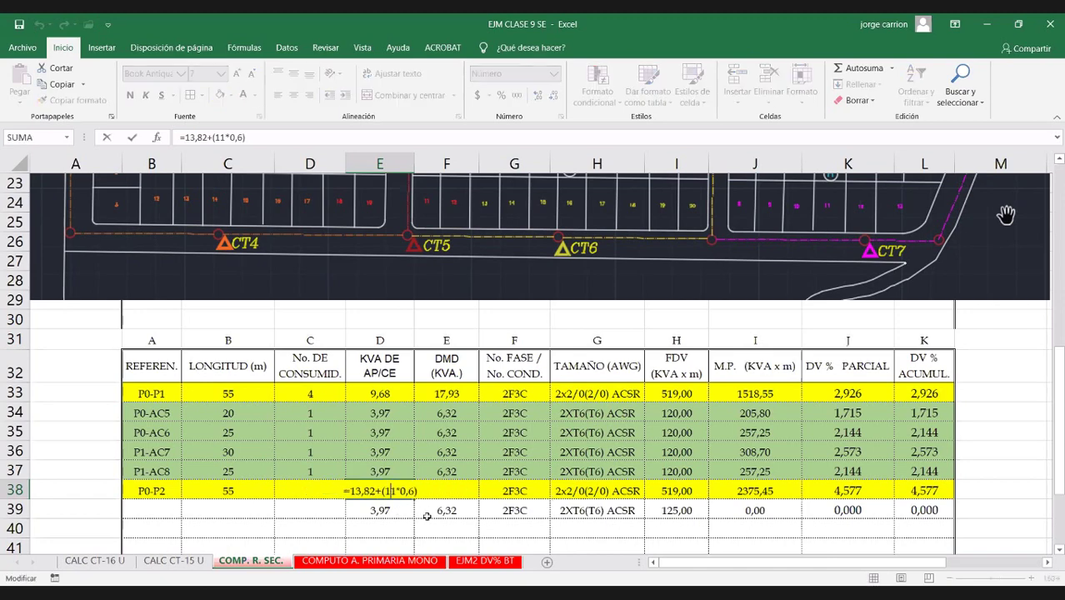
{"action": "key", "text": "Escape"}
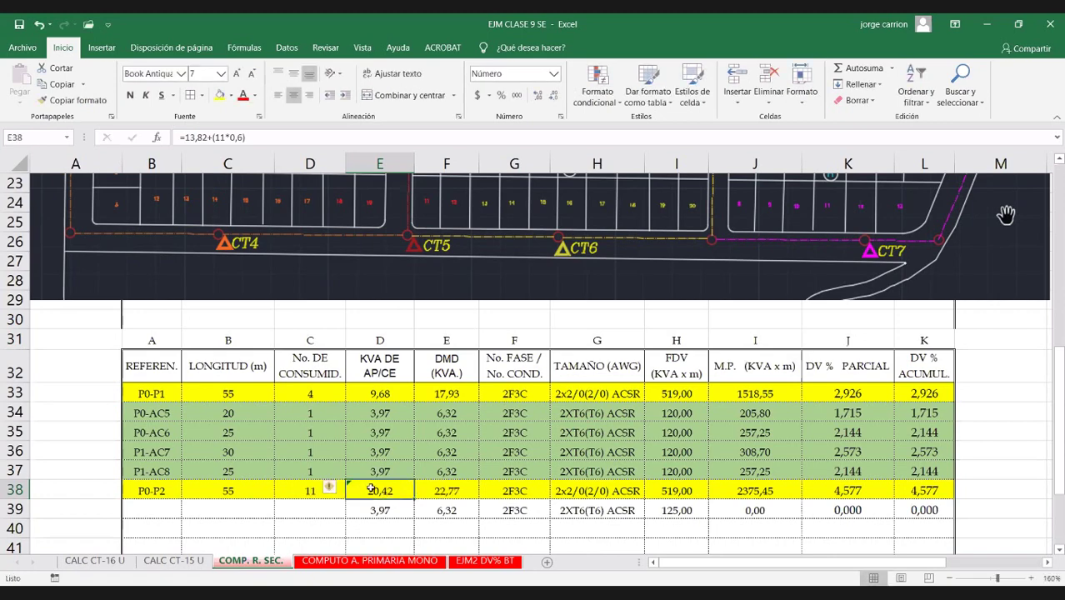
{"action": "double_click", "coordinate": [372, 490]}
{"action": "key", "text": "Escape"}
{"action": "double_click", "coordinate": [384, 491]}
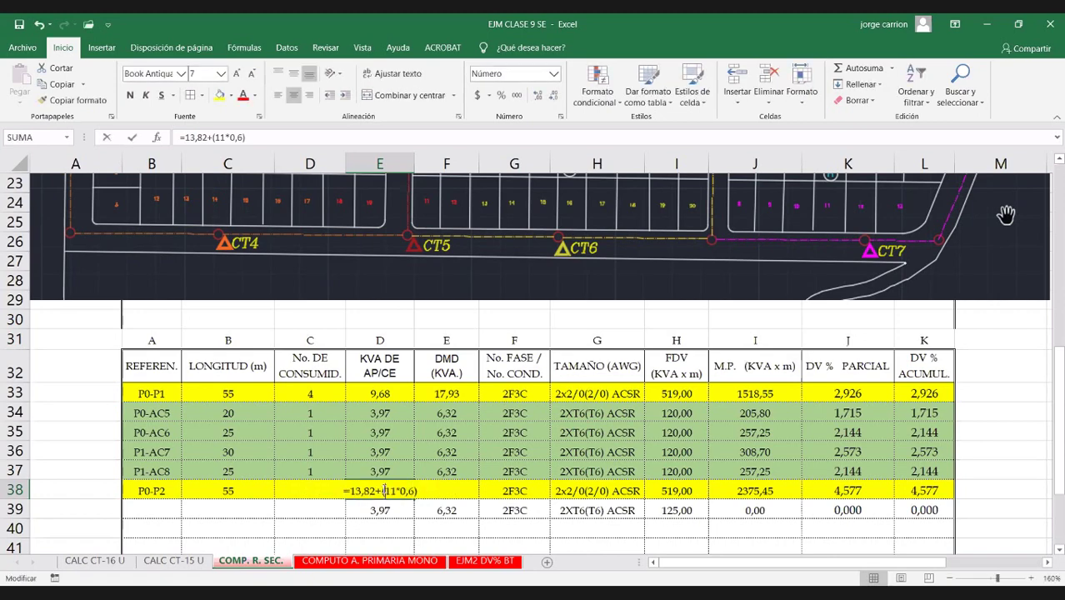
{"action": "key", "text": "Escape"}
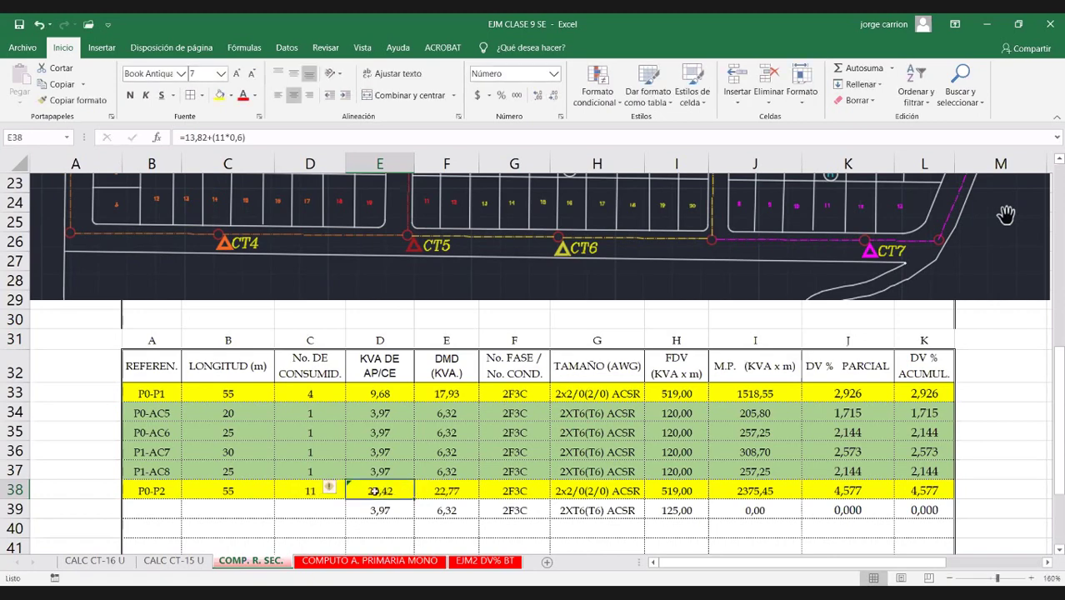
{"action": "double_click", "coordinate": [379, 491]}
{"action": "key", "text": "Escape"}
{"action": "double_click", "coordinate": [391, 393]}
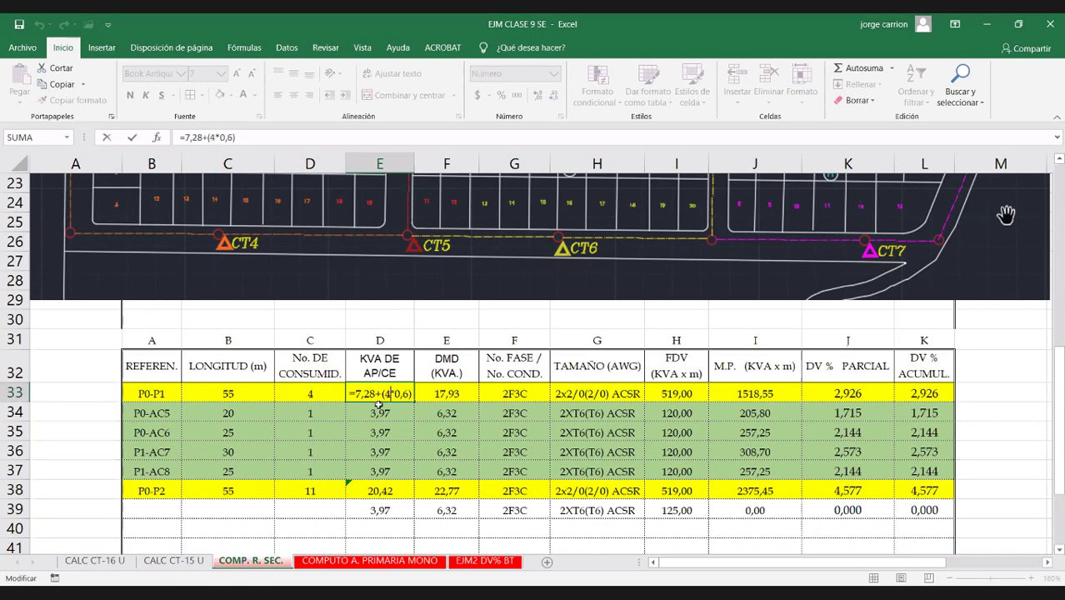
{"action": "key", "text": "Escape"}
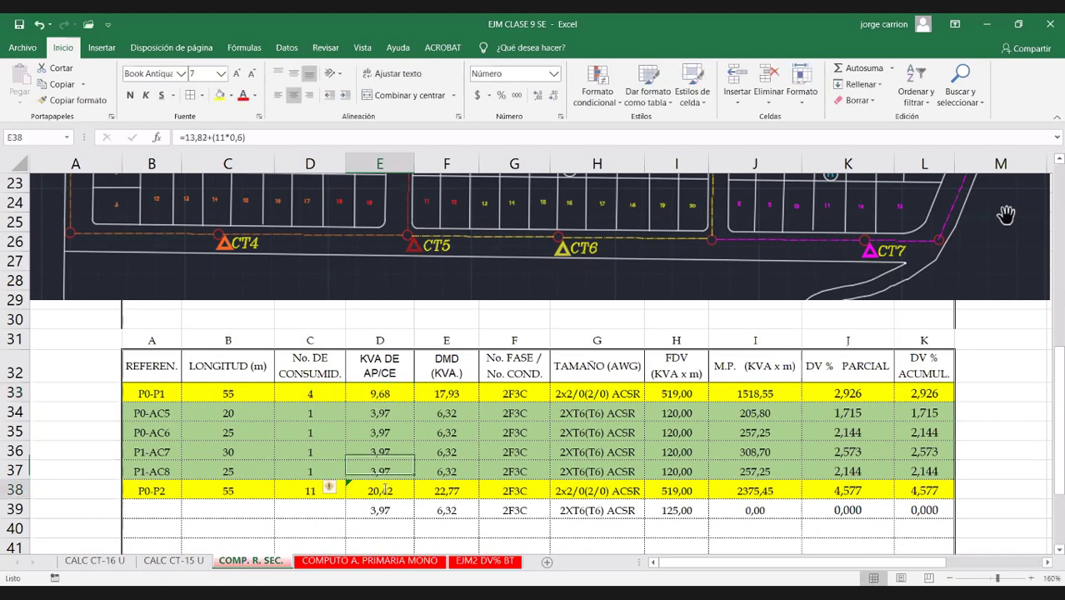
{"action": "double_click", "coordinate": [382, 491]}
{"action": "key", "text": "Escape"}
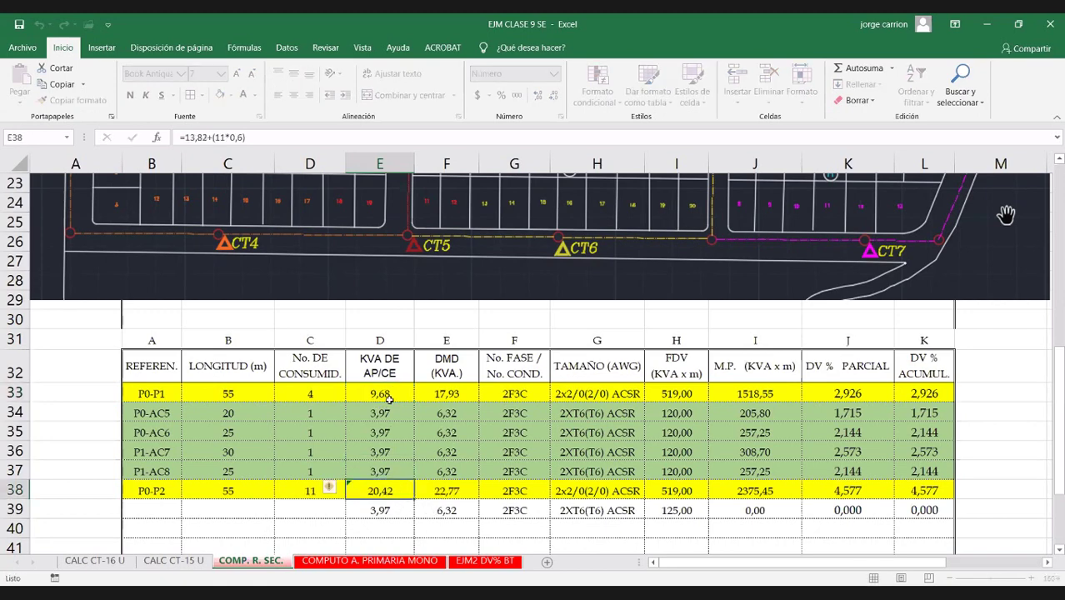
{"action": "double_click", "coordinate": [382, 391]}
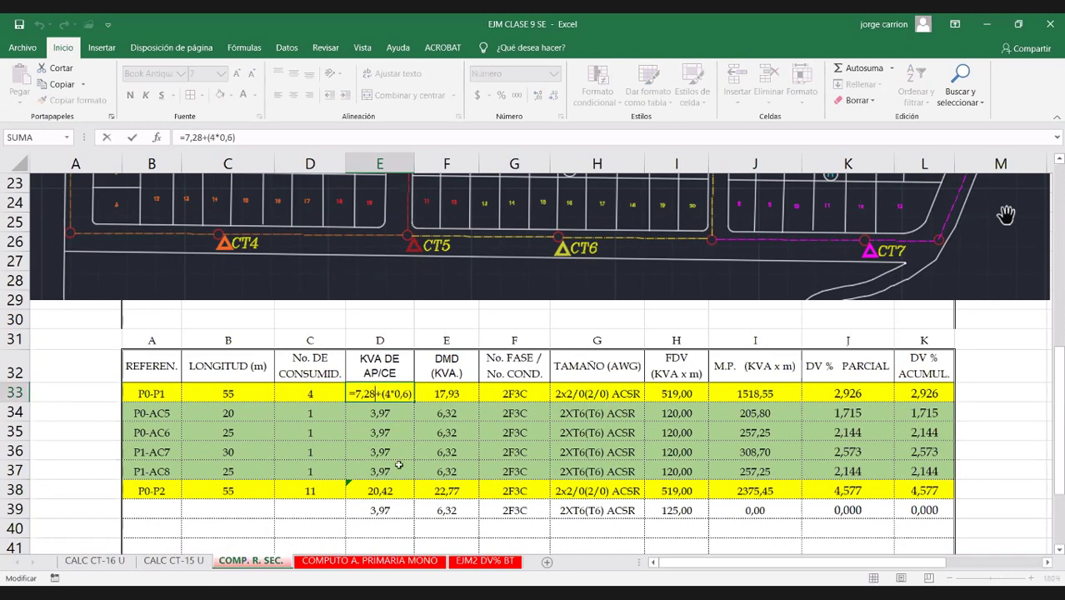
{"action": "key", "text": "Escape"}
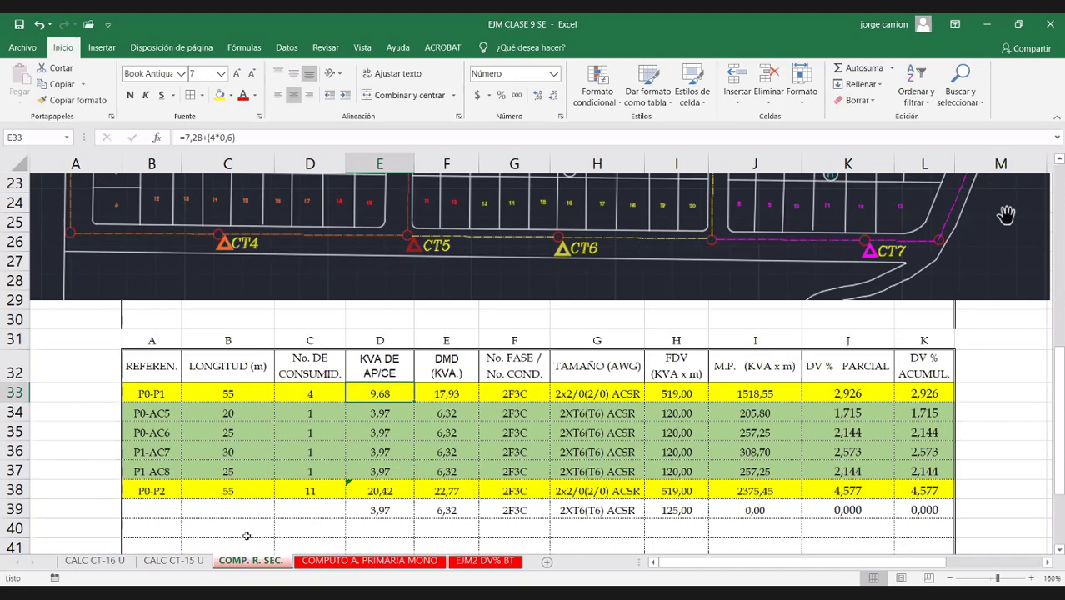
Step: Set the shower (Ducha) FC to 0,2 in the CALC CT-16 U sheet
{"action": "left_click", "coordinate": [93, 564]}
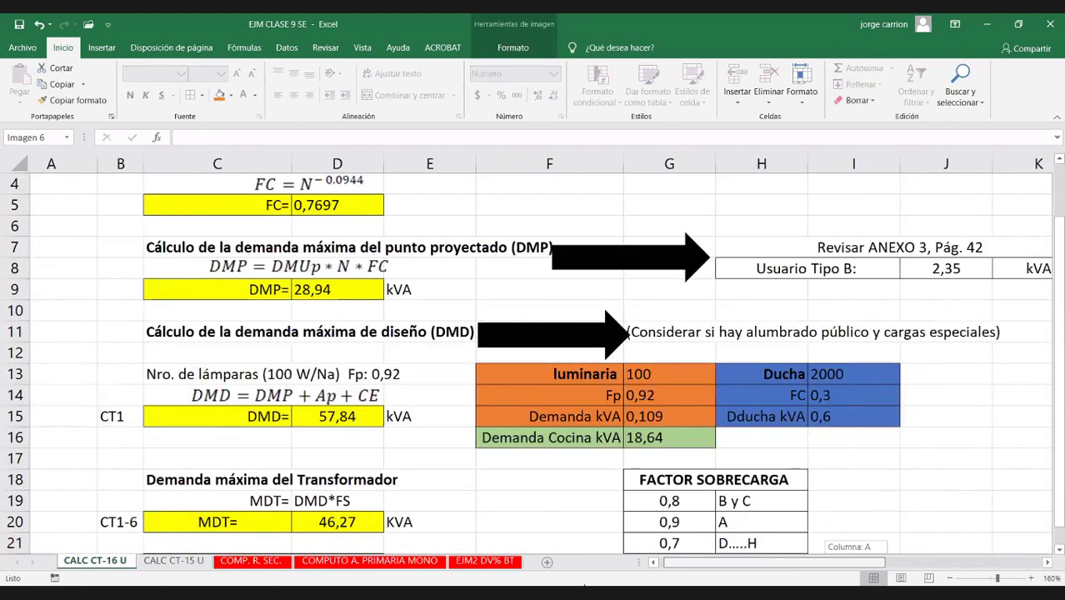
{"action": "double_click", "coordinate": [870, 390]}
{"action": "key", "text": "BackSpace"}
{"action": "type", "text": "2"}
{"action": "key", "text": "Return"}
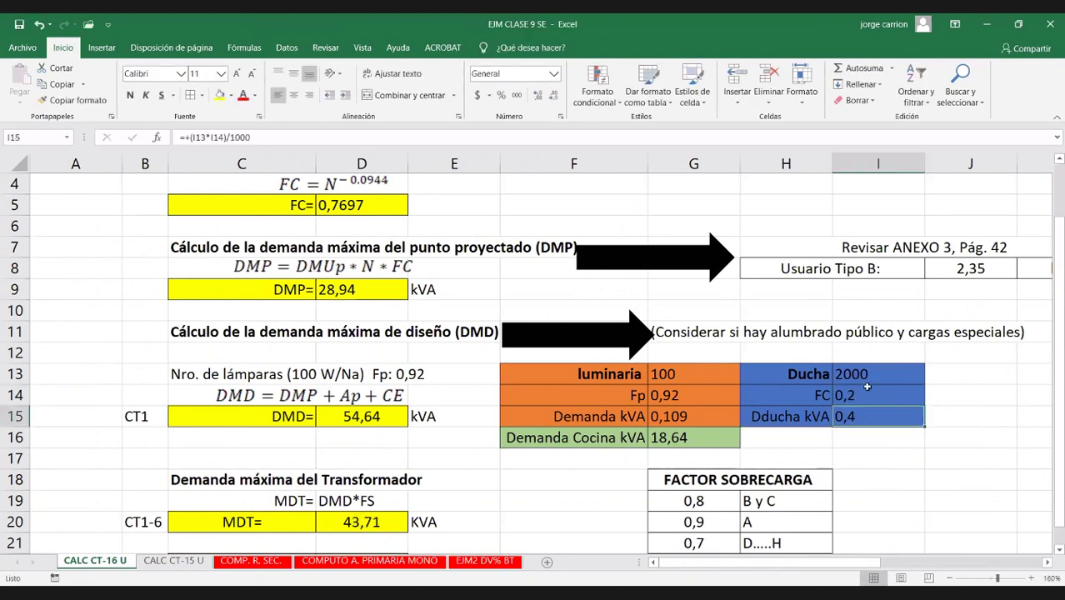
Step: Open the CALC CT-15 U calculation sheet
{"action": "left_click", "coordinate": [177, 562]}
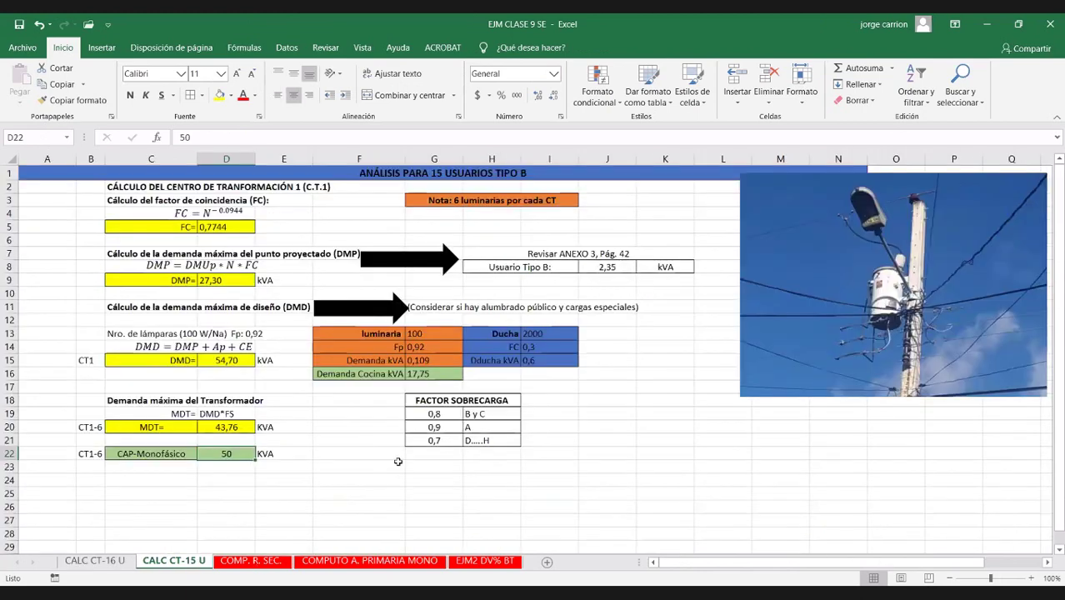
Step: On the COMP. R. SEC. sheet, change the load term in the P0-P1 row's KVA DE AP/CE formula to (4*0,4)
{"action": "key", "text": "ctrl+Page_Down"}
{"action": "double_click", "coordinate": [392, 394]}
{"action": "left_click", "coordinate": [407, 394]}
{"action": "key", "text": "BackSpace"}
{"action": "type", "text": "4*0,4)"}
{"action": "key", "text": "Return"}
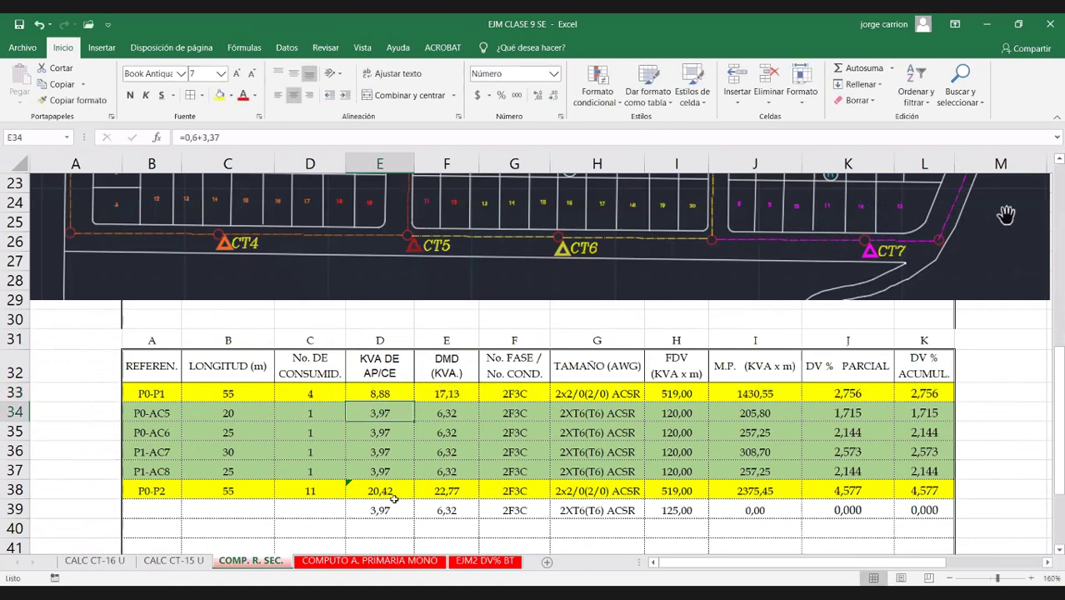
Step: Change the KVA DE AP/CE formula of the P0-AC5 row to =0,4+3,37
{"action": "double_click", "coordinate": [390, 413]}
{"action": "key", "text": "Escape"}
{"action": "double_click", "coordinate": [376, 414]}
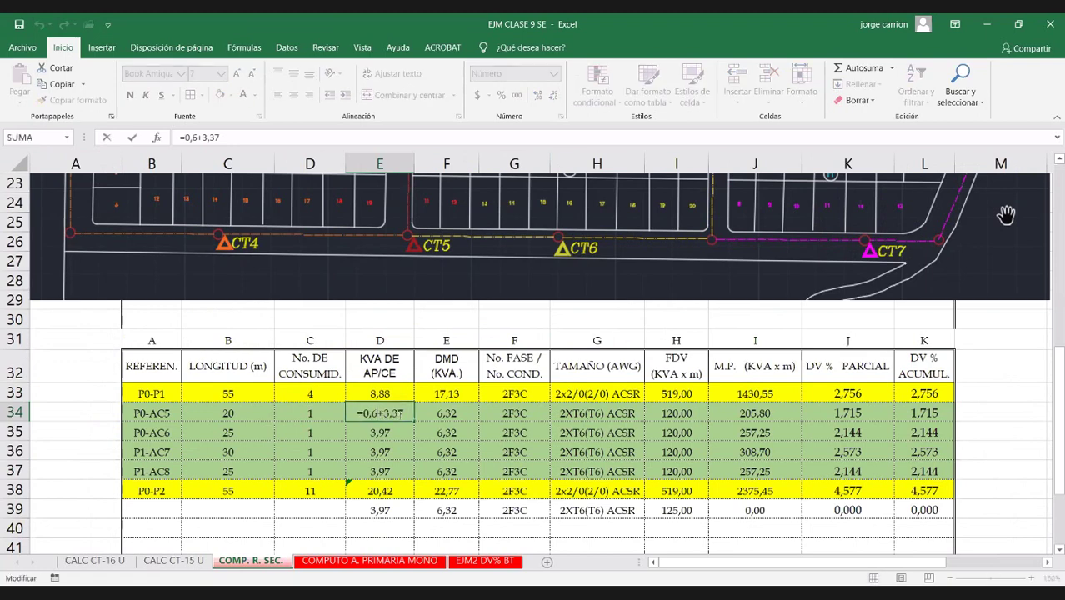
{"action": "key", "text": "Escape"}
{"action": "double_click", "coordinate": [386, 414]}
{"action": "left_click", "coordinate": [375, 413]}
{"action": "key", "text": "Delete"}
{"action": "type", "text": "4"}
{"action": "key", "text": "Return"}
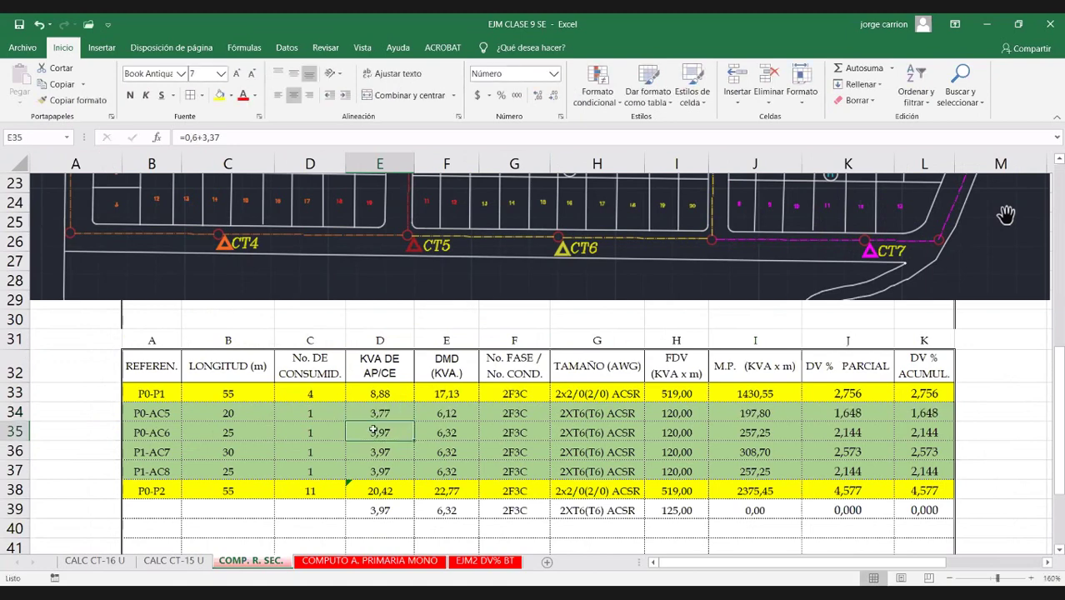
Step: Change the P0-AC6 row's KVA DE AP/CE formula to =0,4+3,37 and copy it to the P1-AC7 and P1-AC8 rows
{"action": "double_click", "coordinate": [375, 432]}
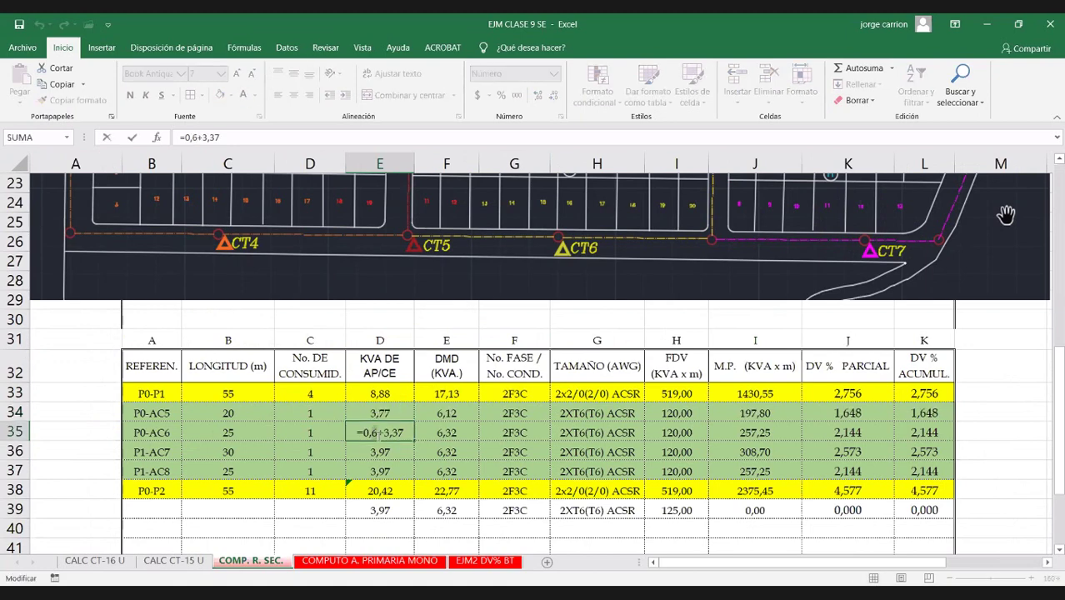
{"action": "key", "text": "BackSpace"}
{"action": "type", "text": "4"}
{"action": "key", "text": "Return"}
{"action": "left_click", "coordinate": [377, 433]}
{"action": "left_click_drag", "start_coordinate": [379, 453], "coordinate": [380, 471]}
{"action": "key", "text": "Return"}
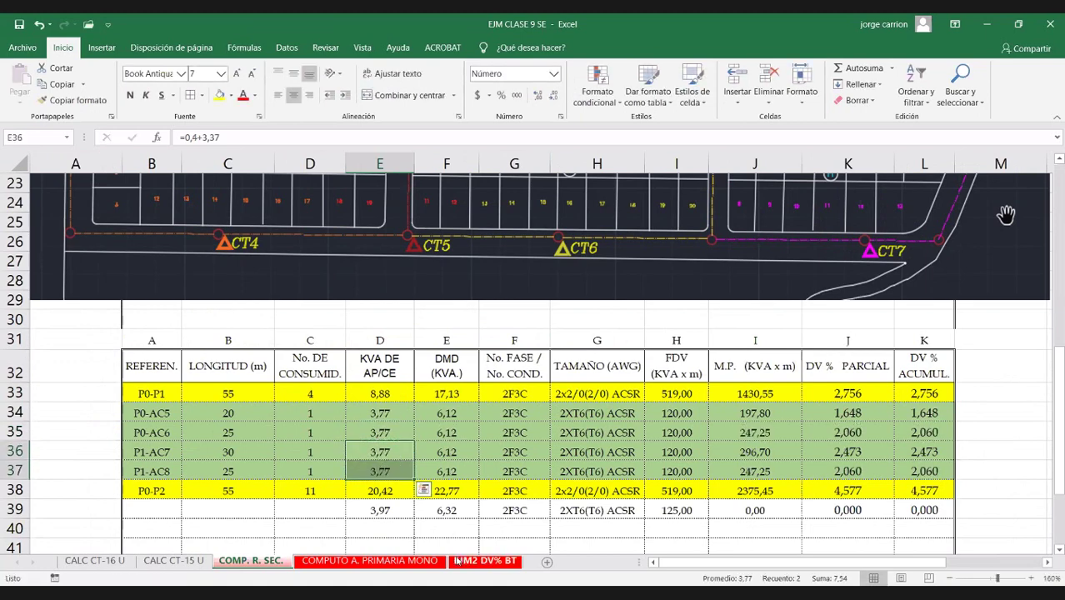
Step: Change the KVA DE AP/CE formula of the P0-P2 row to =13,82+(11*0,4)
{"action": "double_click", "coordinate": [404, 491]}
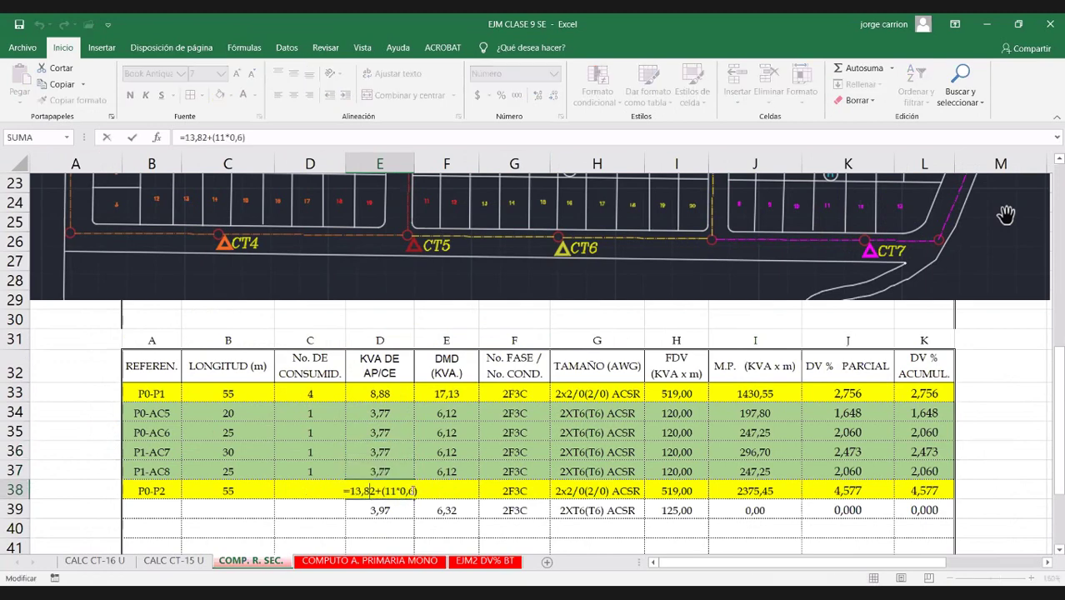
{"action": "left_click_drag", "start_coordinate": [406, 492], "coordinate": [413, 492]}
{"action": "type", "text": "4"}
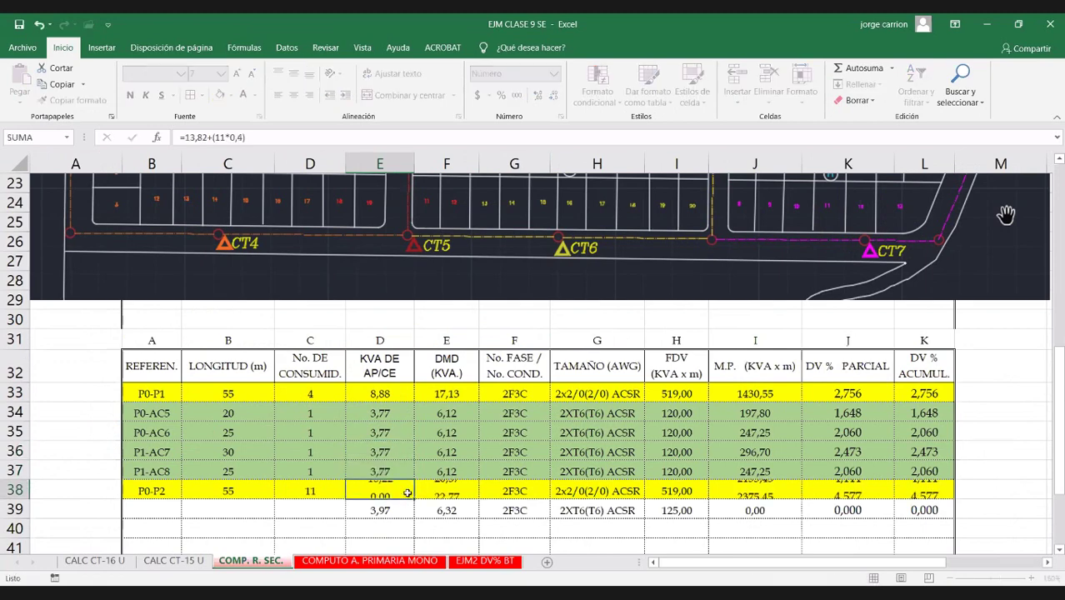
{"action": "key", "text": "Return"}
{"action": "double_click", "coordinate": [389, 491]}
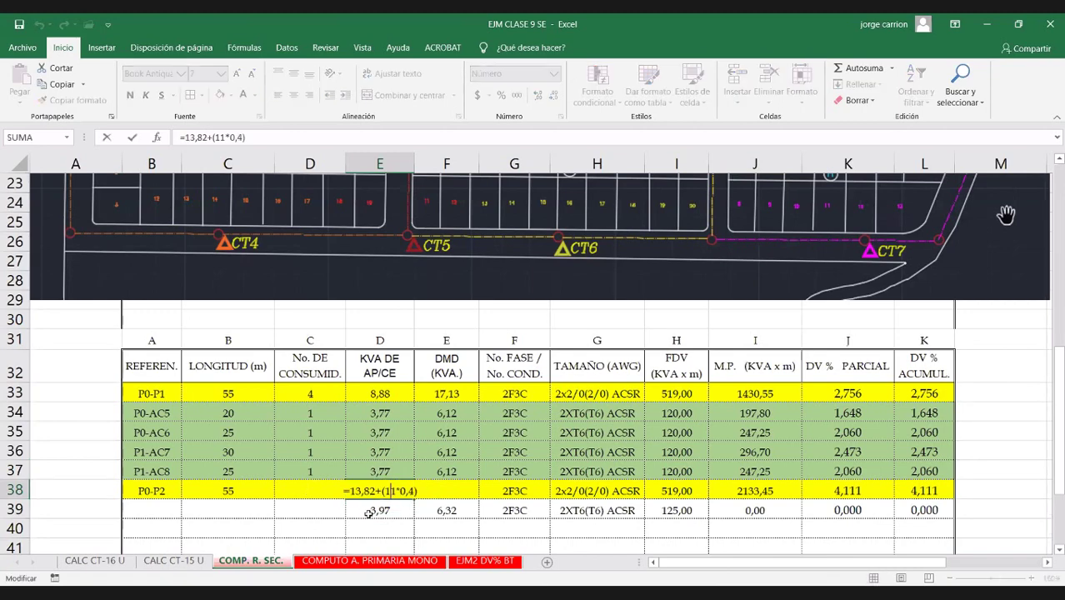
{"action": "key", "text": "Escape"}
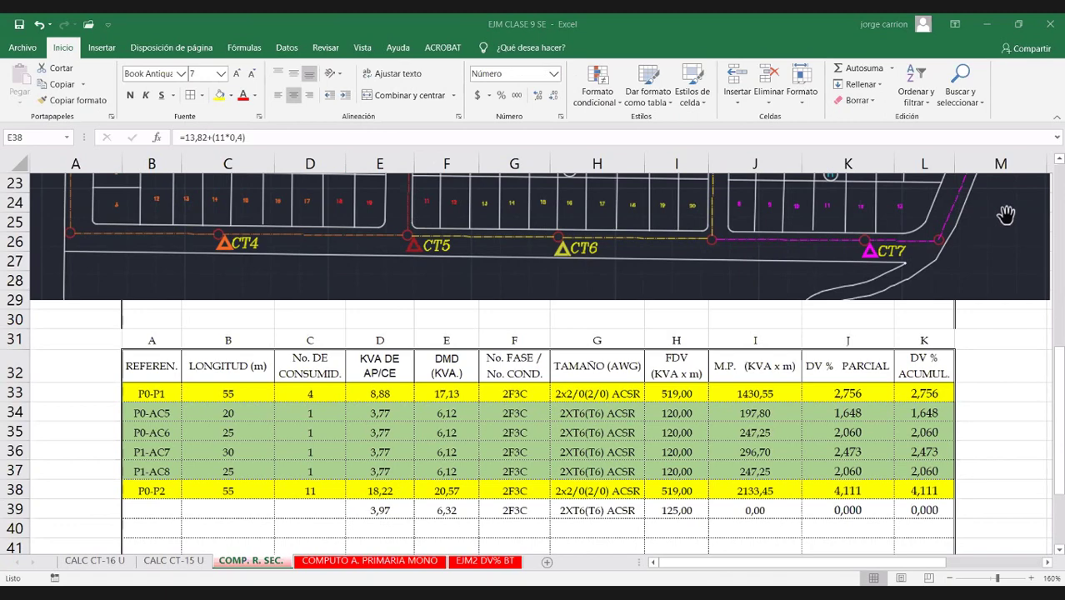
{"action": "key", "text": "F2"}
{"action": "key", "text": "Escape"}
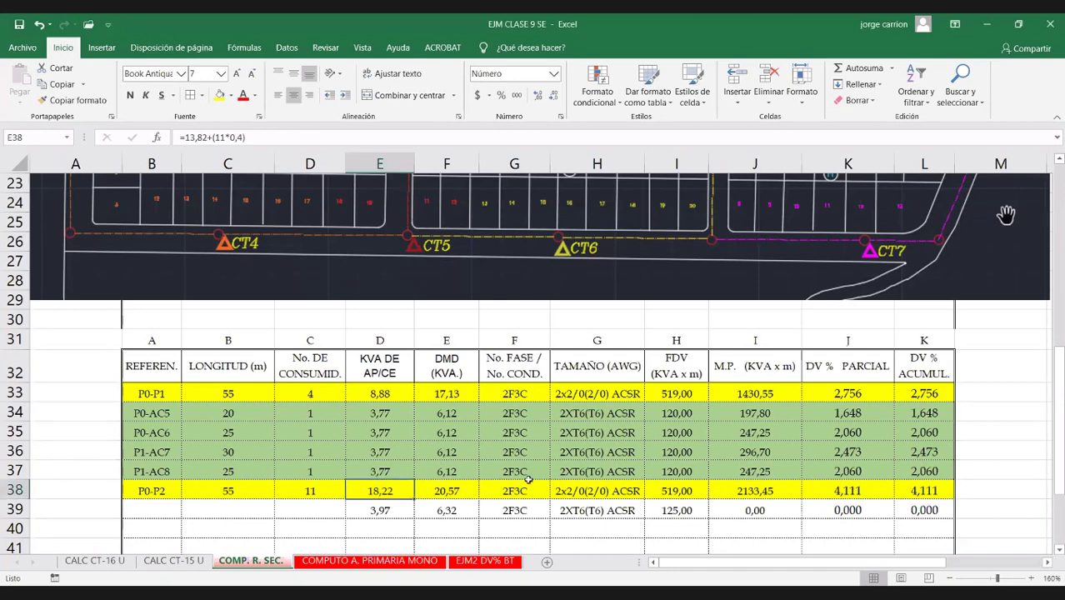
Step: Try 157 as the FDV of the P0-P2 row, and undo the entry
{"action": "scroll", "coordinate": [644, 450], "scroll_direction": "down", "scroll_amount": 1}
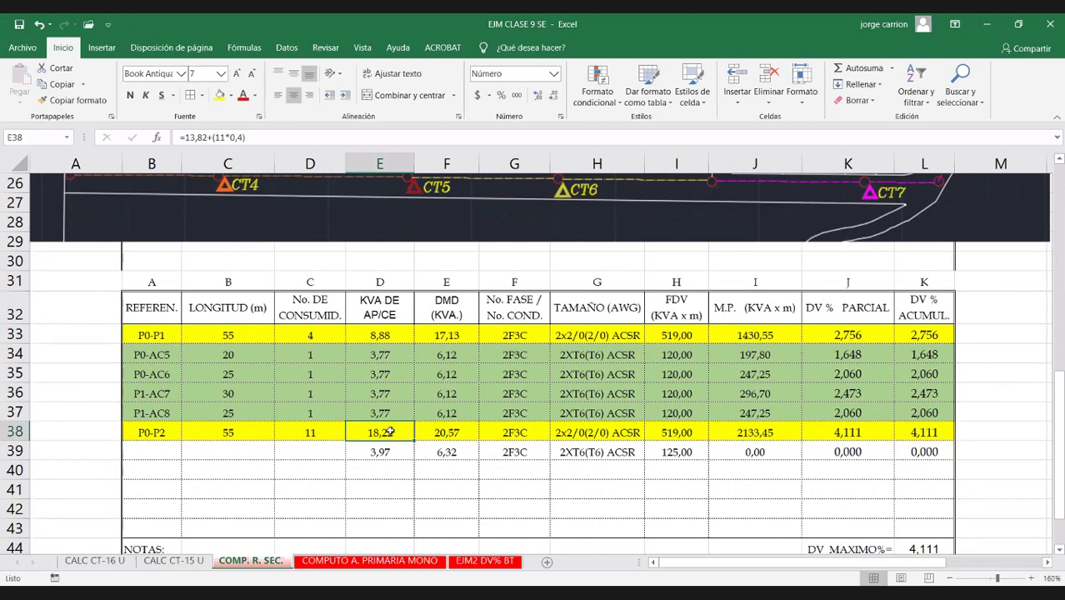
{"action": "double_click", "coordinate": [567, 433]}
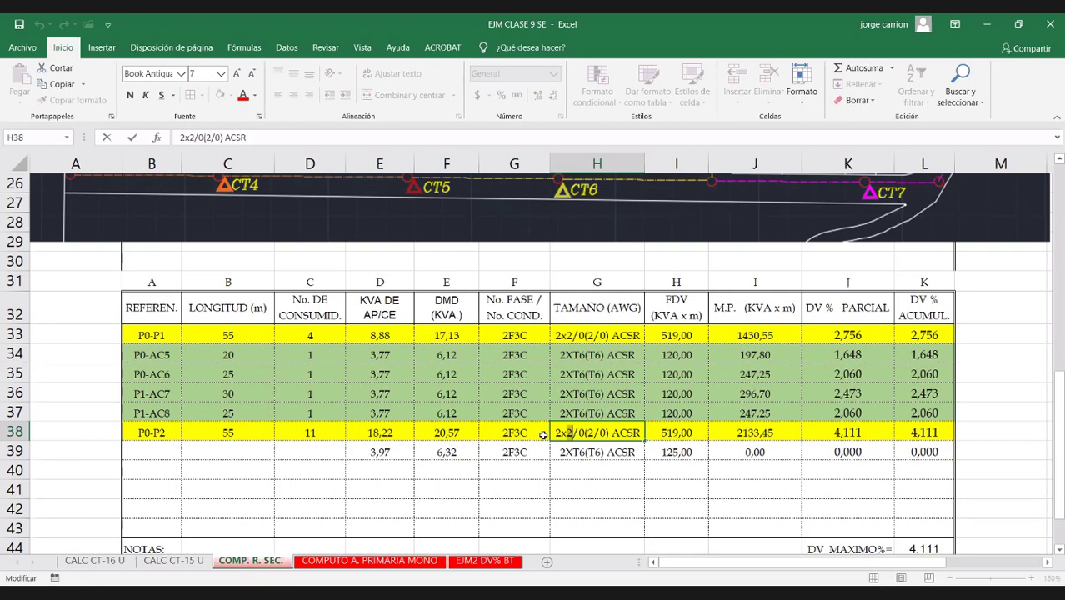
{"action": "left_click", "coordinate": [680, 430]}
{"action": "type", "text": "157"}
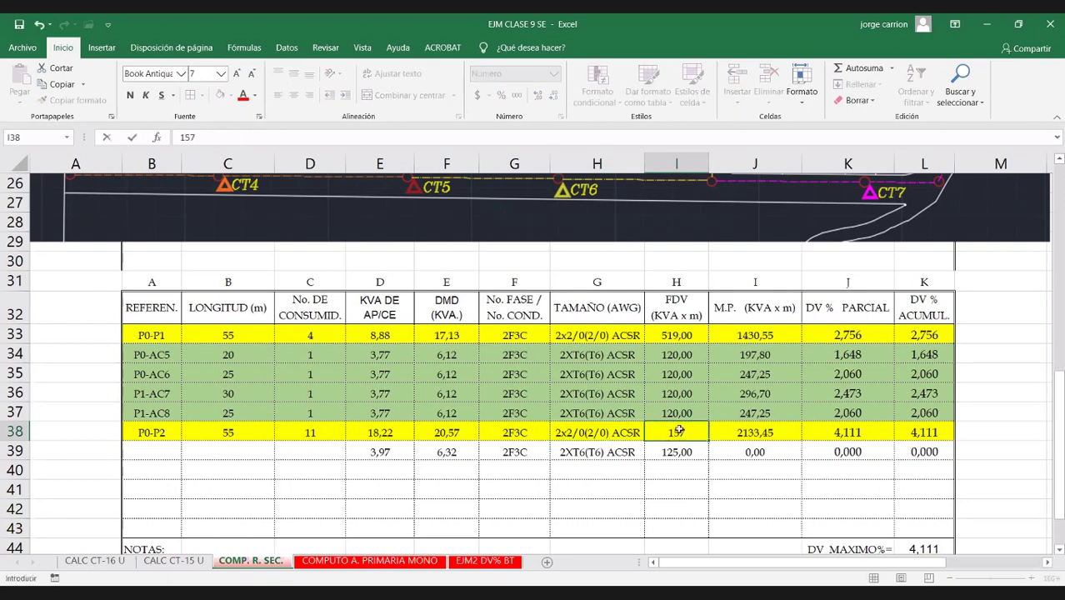
{"action": "key", "text": "Return"}
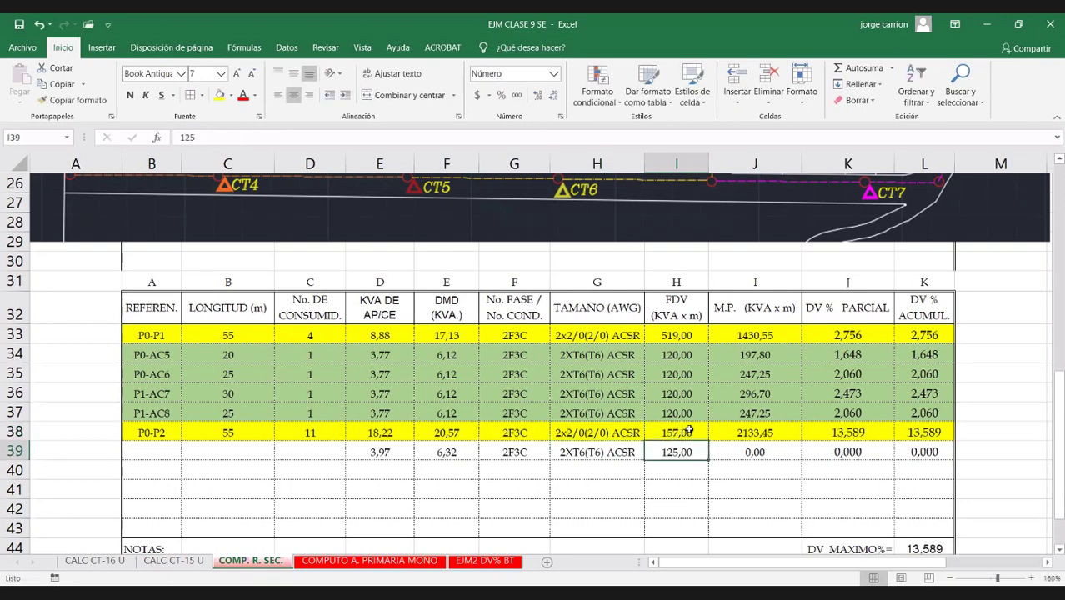
{"action": "key", "text": "ctrl+z"}
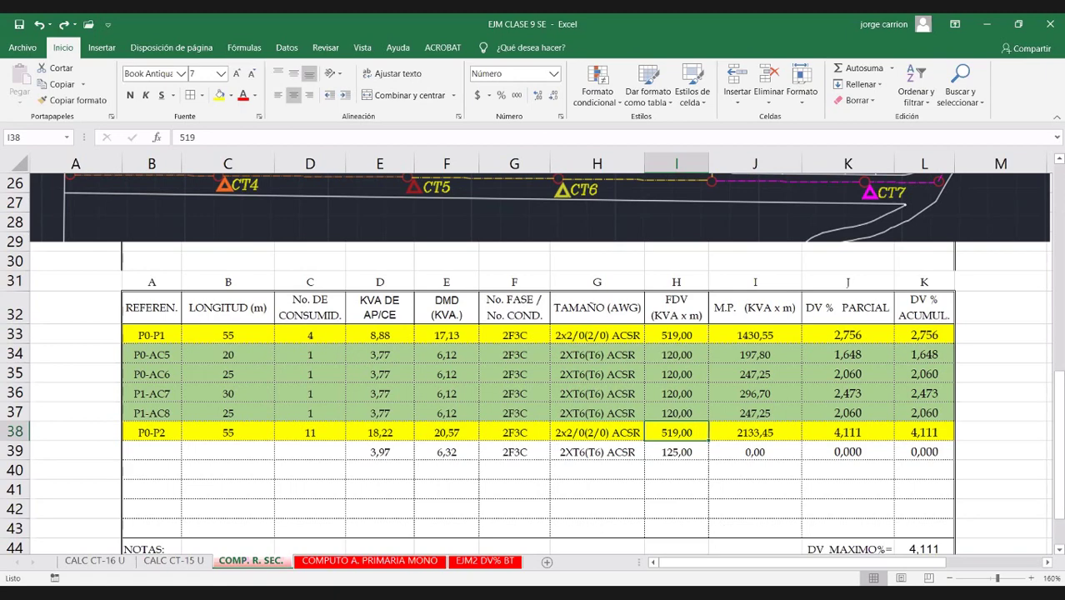
Step: Set the FDV of the P0-P2 row to 627 and clear the leftover contents of E39:L39
{"action": "type", "text": "627"}
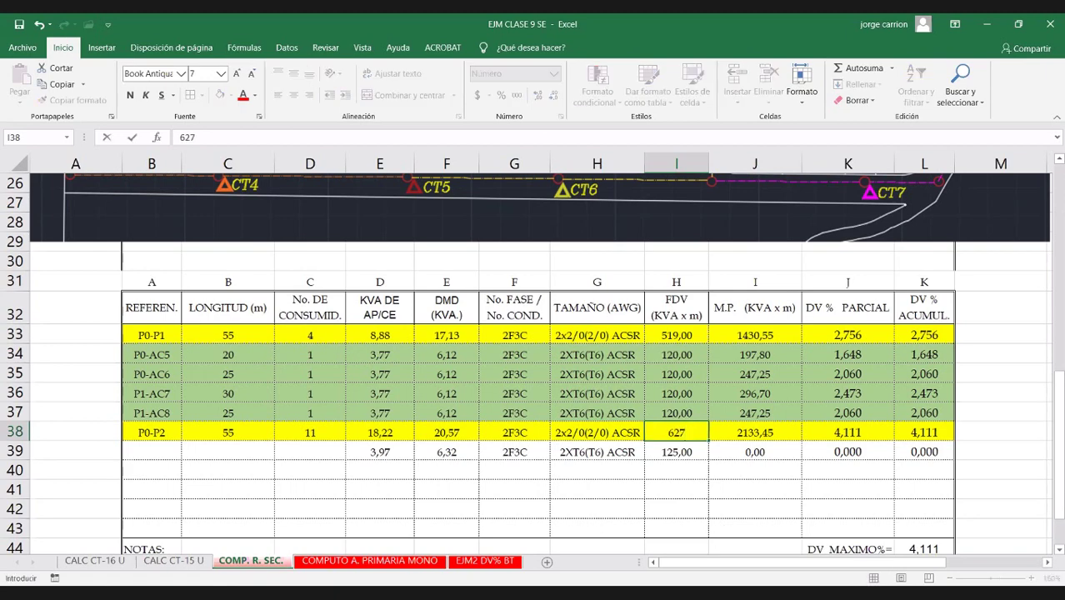
{"action": "left_click", "coordinate": [673, 463]}
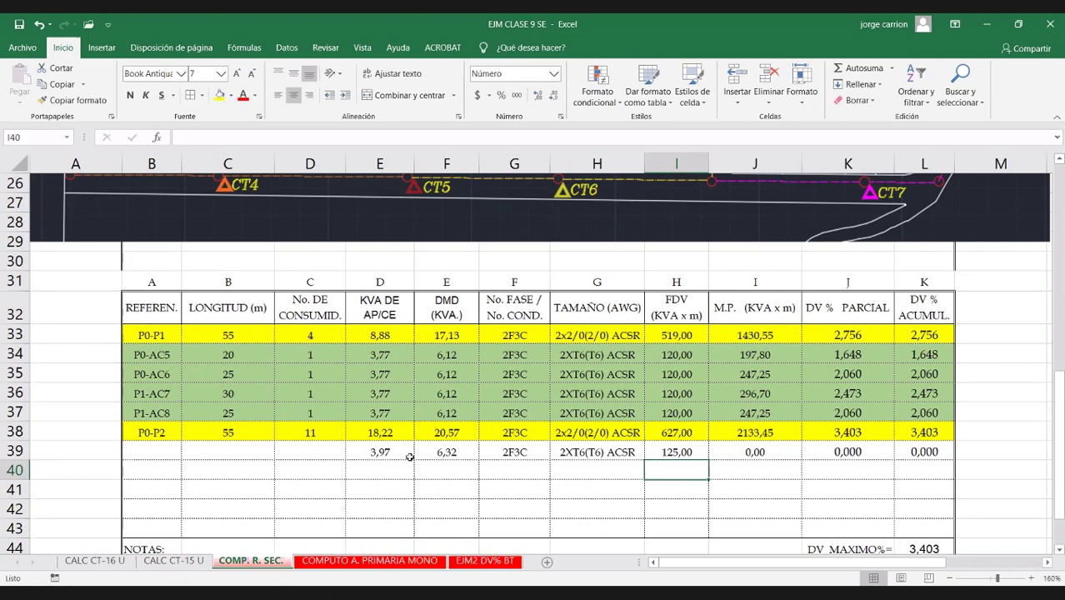
{"action": "left_click_drag", "start_coordinate": [373, 450], "coordinate": [910, 442]}
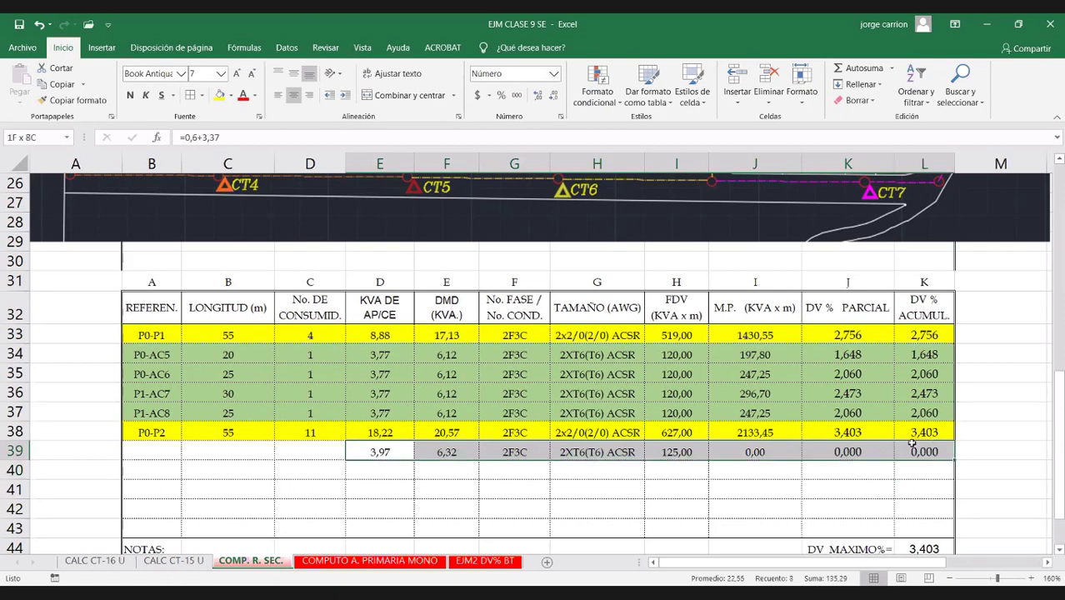
{"action": "key", "text": "Delete"}
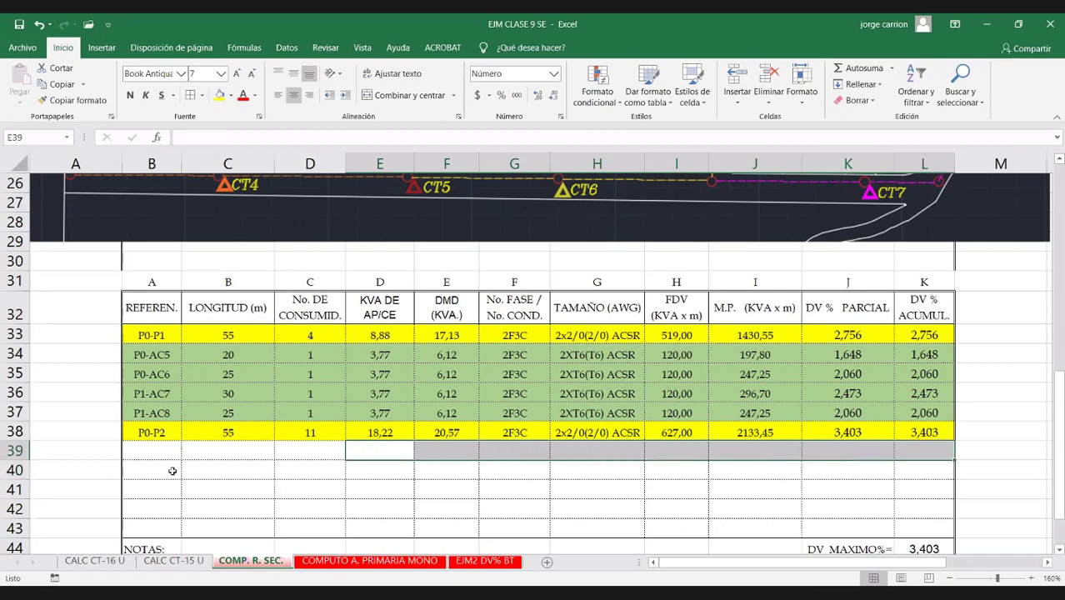
Step: Check the network diagram and start row 39 with reference P2-AC1 and a length of 20 m
{"action": "left_click", "coordinate": [155, 450]}
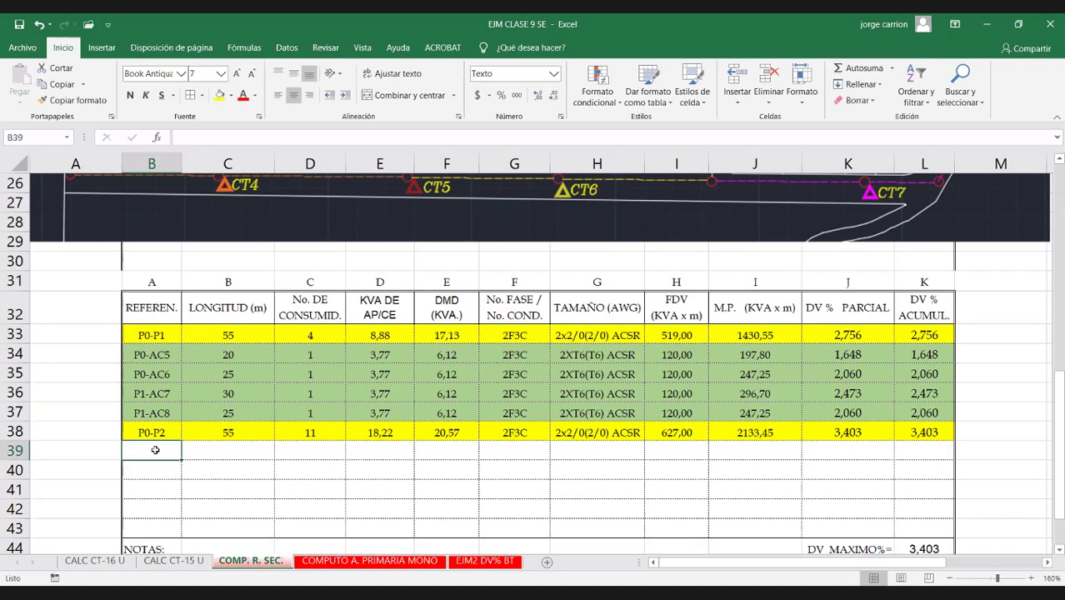
{"action": "scroll", "coordinate": [155, 450], "scroll_direction": "up", "scroll_amount": 1}
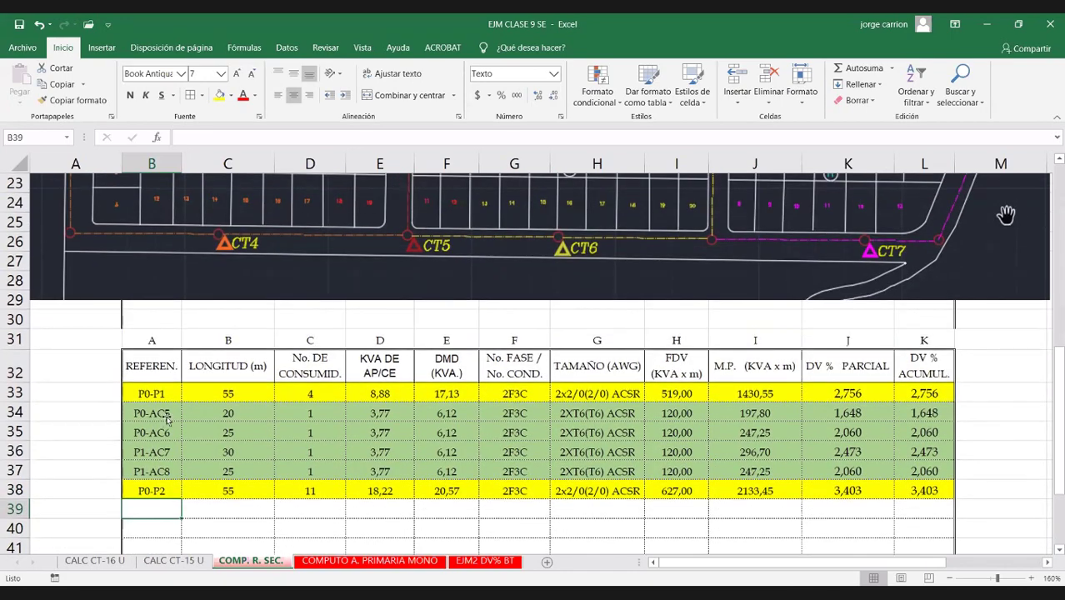
{"action": "scroll", "coordinate": [138, 288], "scroll_direction": "up", "scroll_amount": 5}
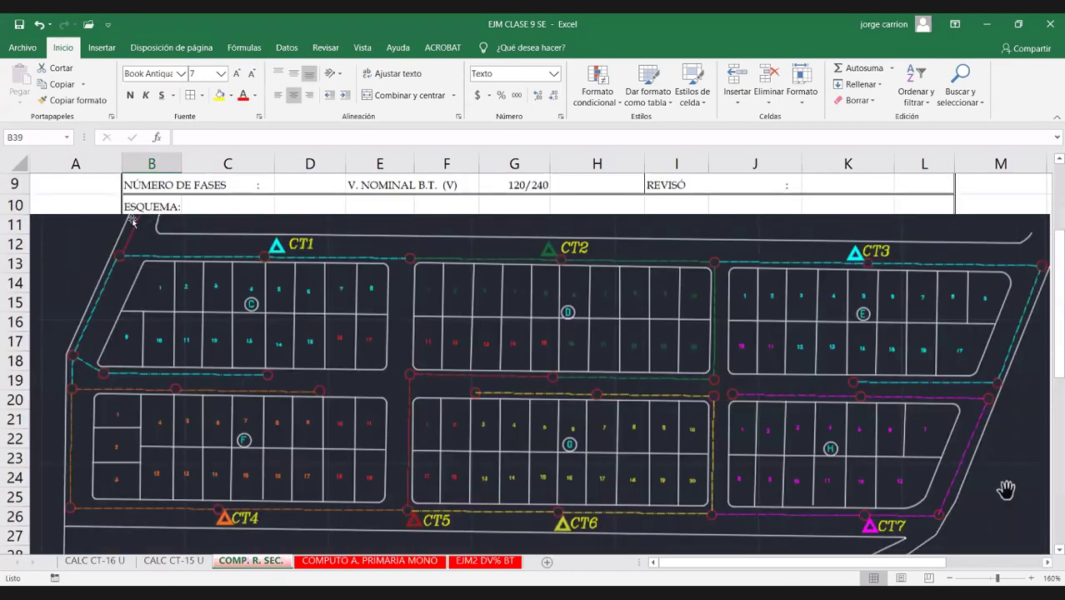
{"action": "scroll", "coordinate": [131, 221], "scroll_direction": "down", "scroll_amount": 1}
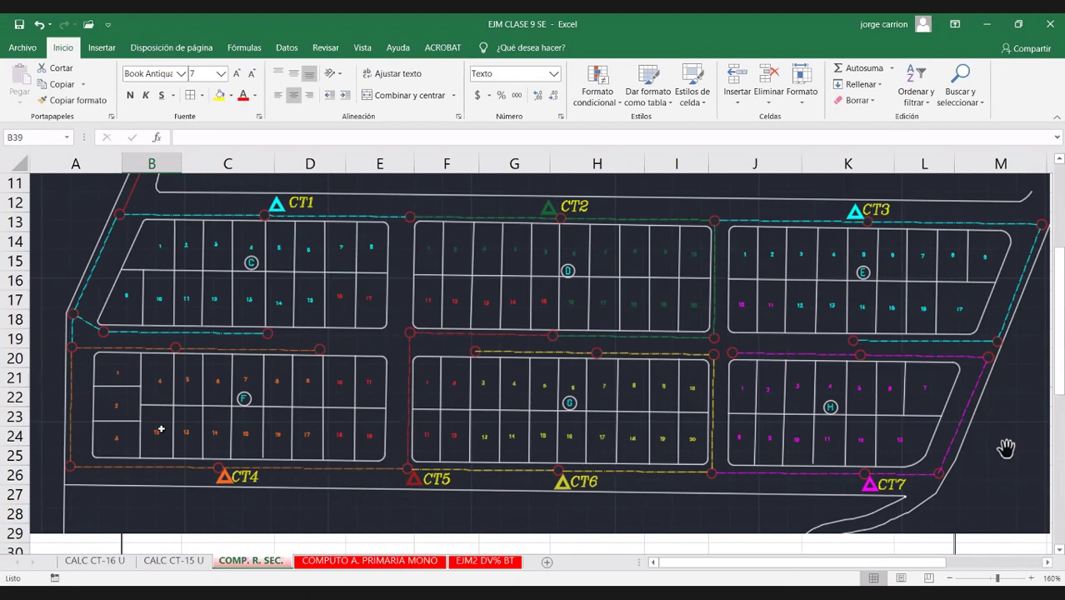
{"action": "scroll", "coordinate": [143, 461], "scroll_direction": "down", "scroll_amount": 2}
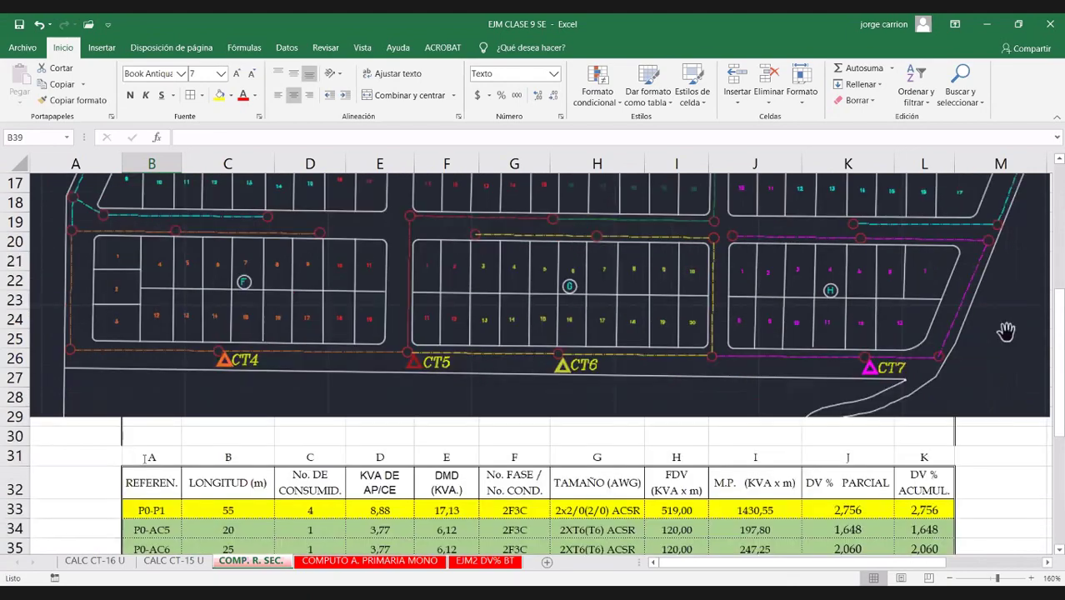
{"action": "scroll", "coordinate": [144, 458], "scroll_direction": "down", "scroll_amount": 3}
{"action": "type", "text": "P2-AC1"}
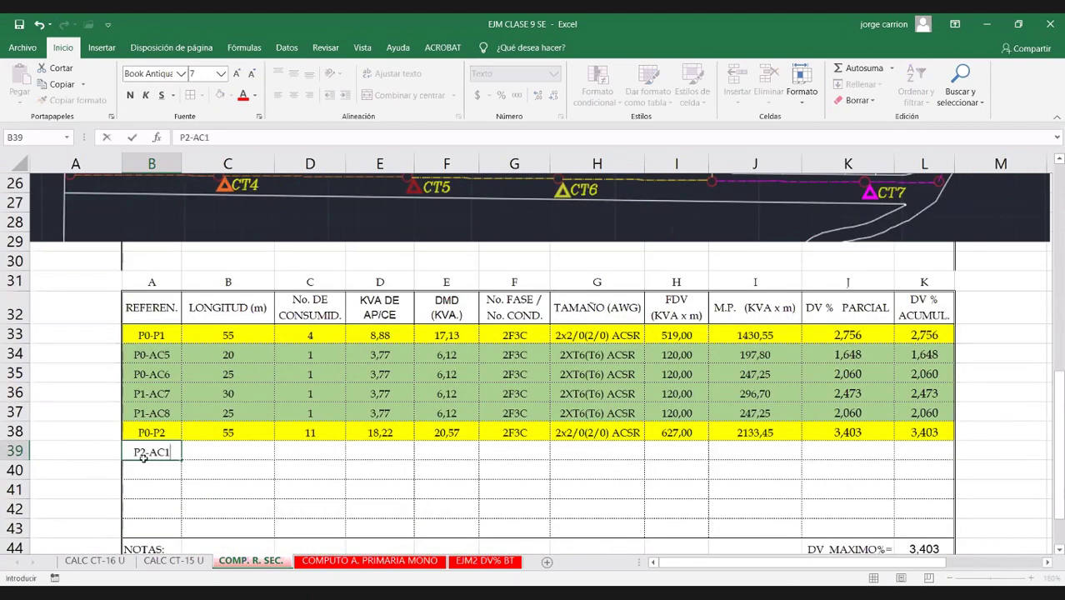
{"action": "key", "text": "Tab"}
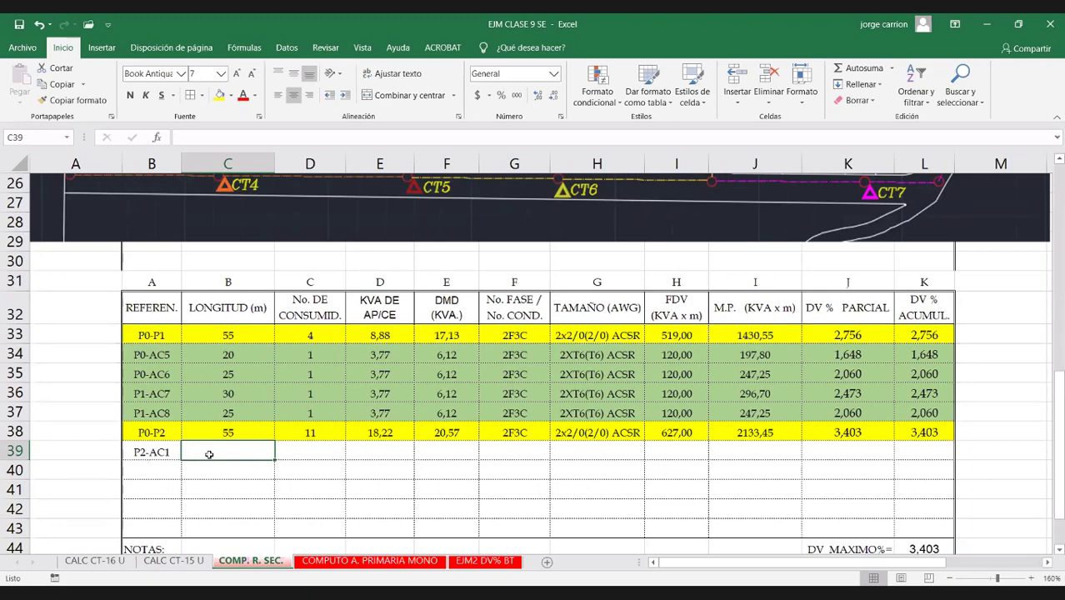
{"action": "type", "text": "20"}
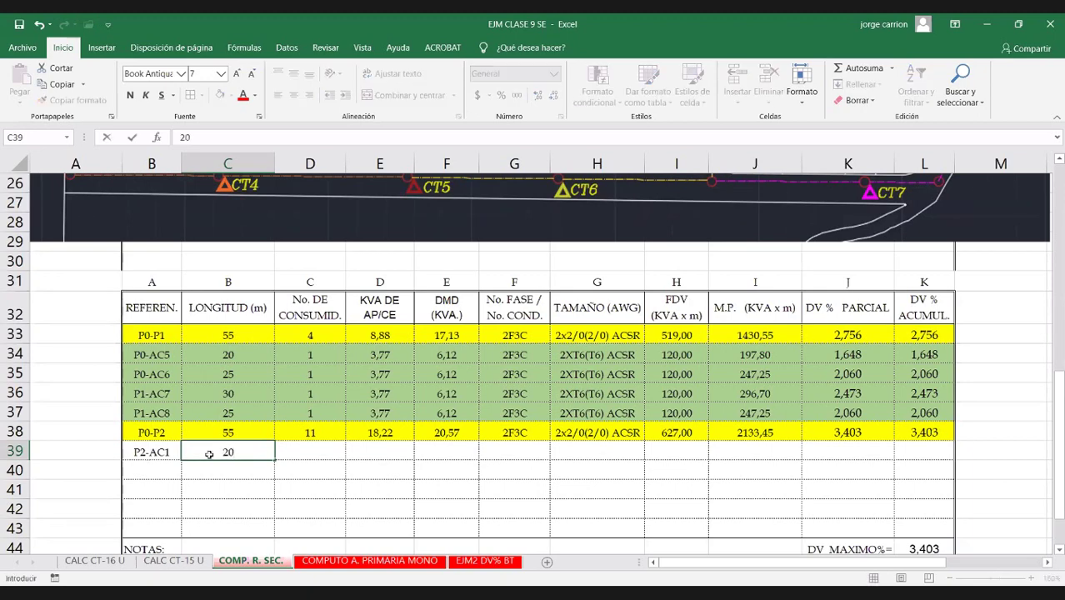
{"action": "key", "text": "Tab"}
Step: Copy the P1-AC8 row's data from D37:L37 into the P2-AC1 row and check the copied KVA DE AP/CE formula
{"action": "left_click_drag", "start_coordinate": [314, 412], "coordinate": [904, 426]}
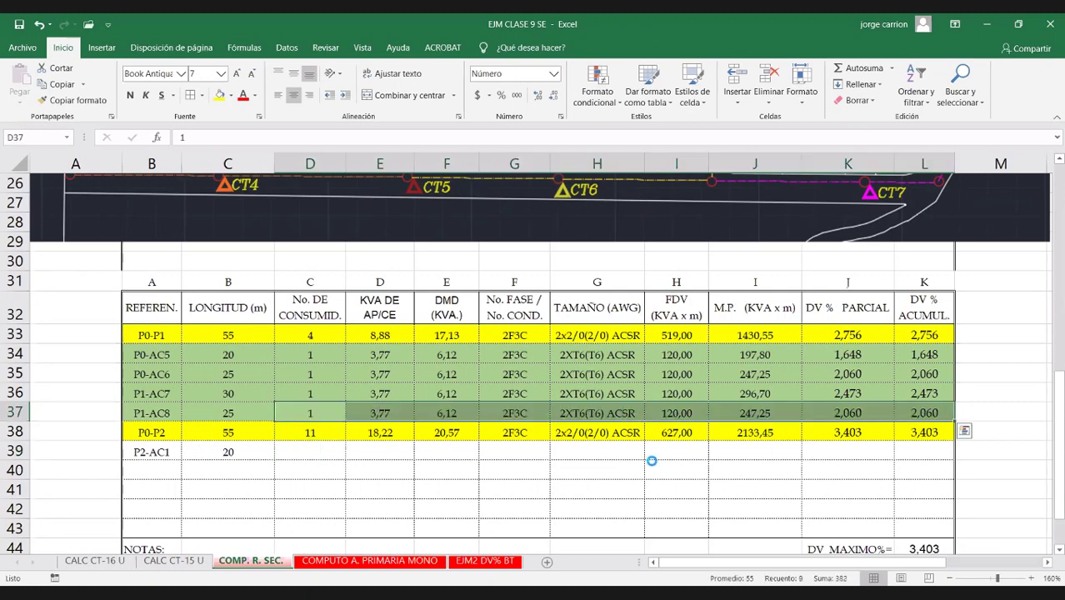
{"action": "key", "text": "ctrl+c"}
{"action": "left_click", "coordinate": [313, 451]}
{"action": "key", "text": "Return"}
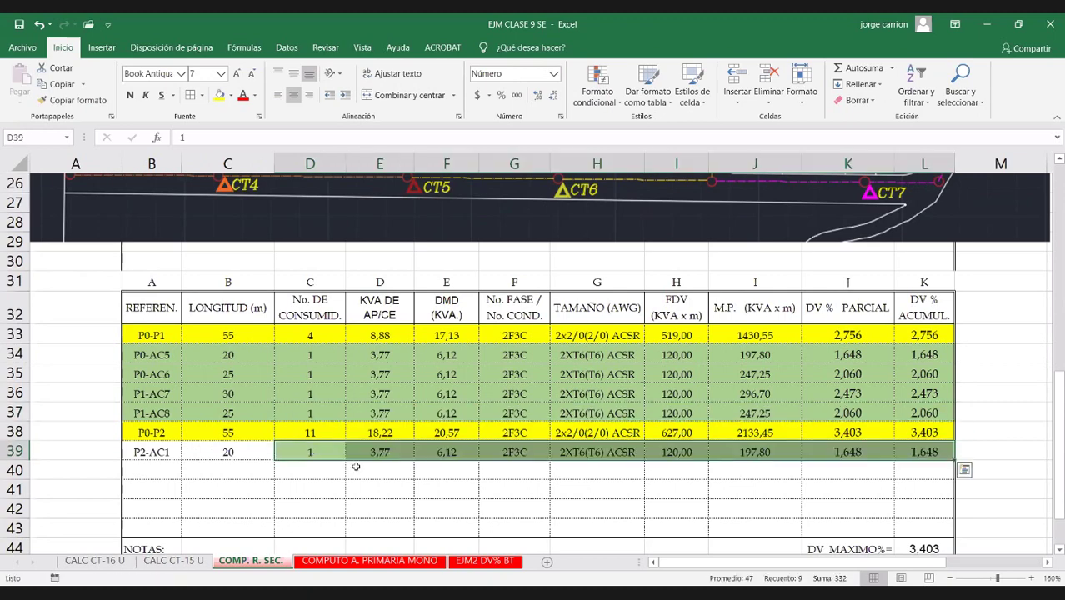
{"action": "left_click", "coordinate": [150, 470]}
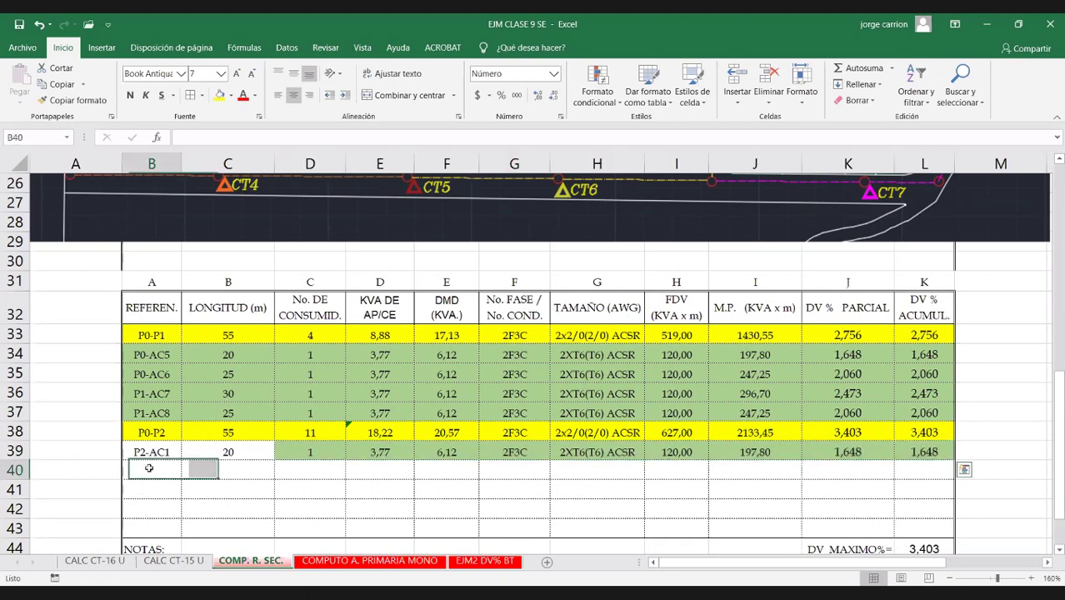
{"action": "double_click", "coordinate": [368, 452]}
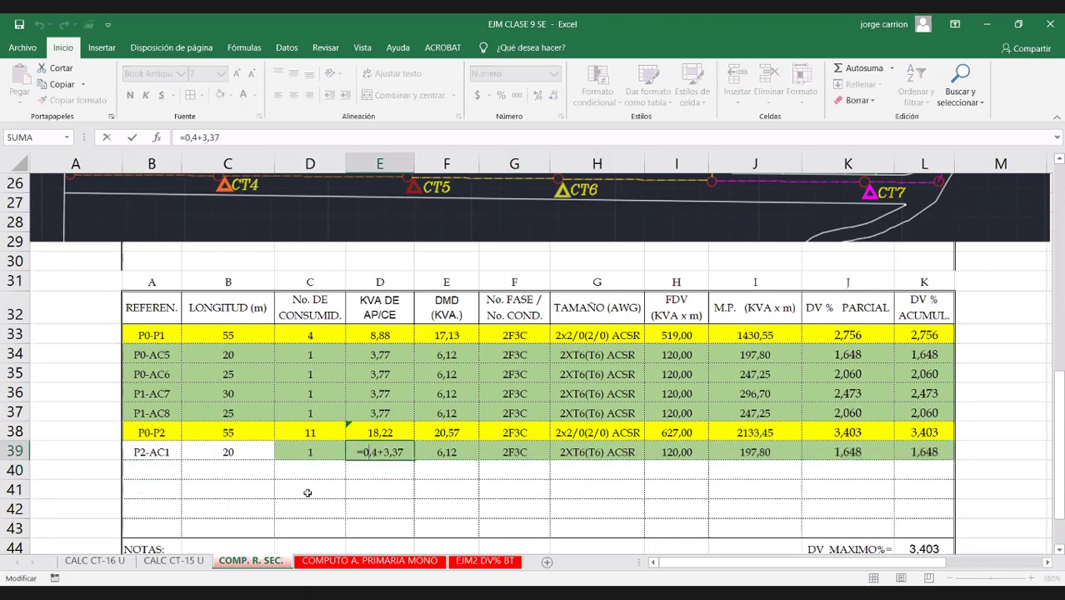
{"action": "left_click", "coordinate": [373, 452]}
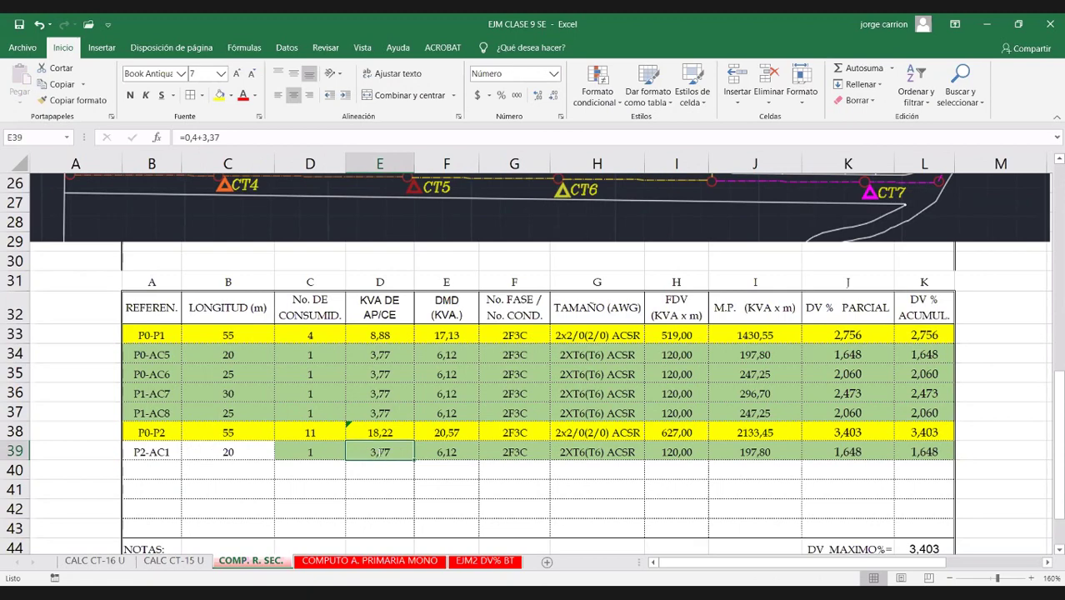
Step: Enter P2-AC2 as the reference of row 40
{"action": "left_click", "coordinate": [160, 470]}
{"action": "type", "text": "P"}
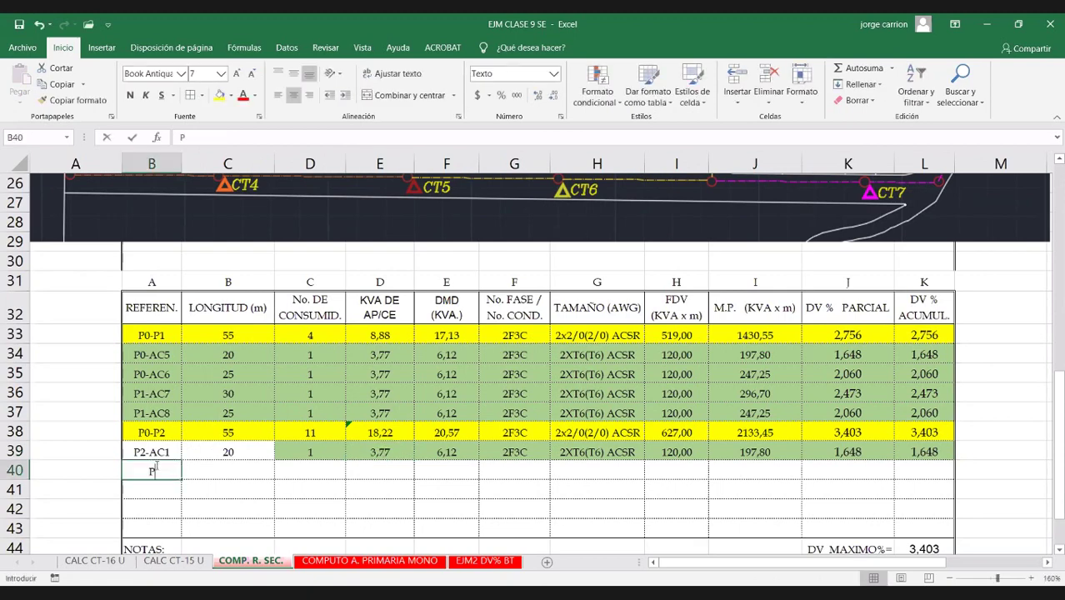
{"action": "type", "text": "2-AC1"}
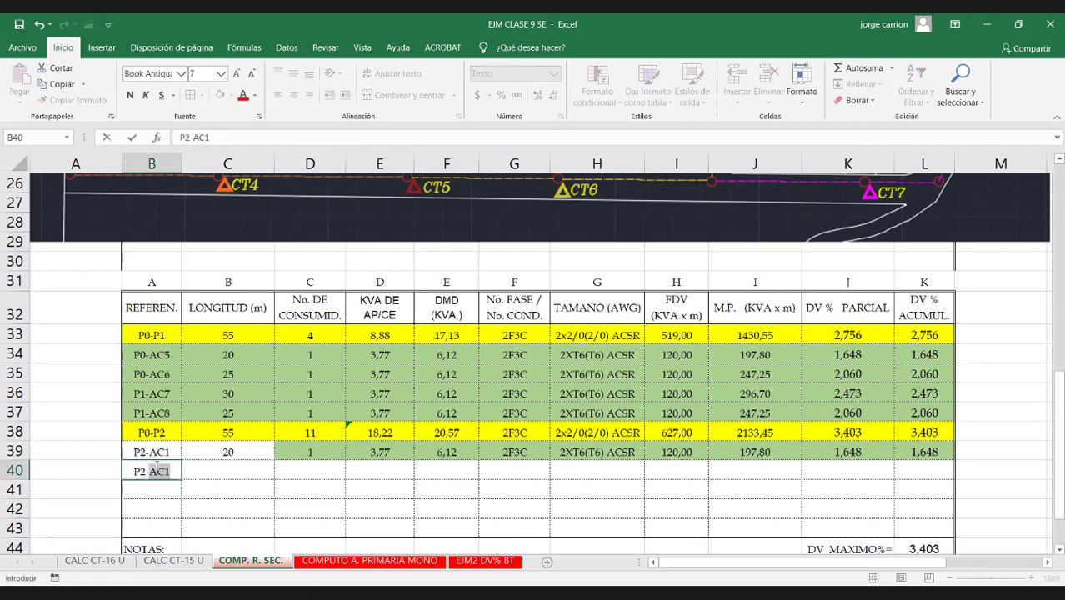
{"action": "key", "text": "Tab"}
{"action": "left_click", "coordinate": [156, 469]}
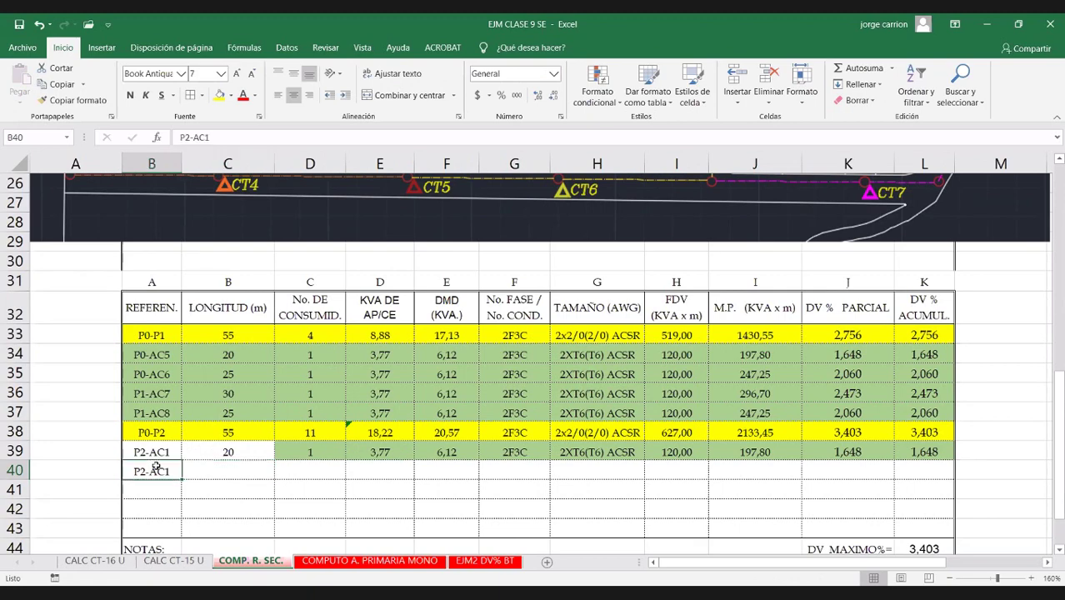
{"action": "double_click", "coordinate": [166, 472]}
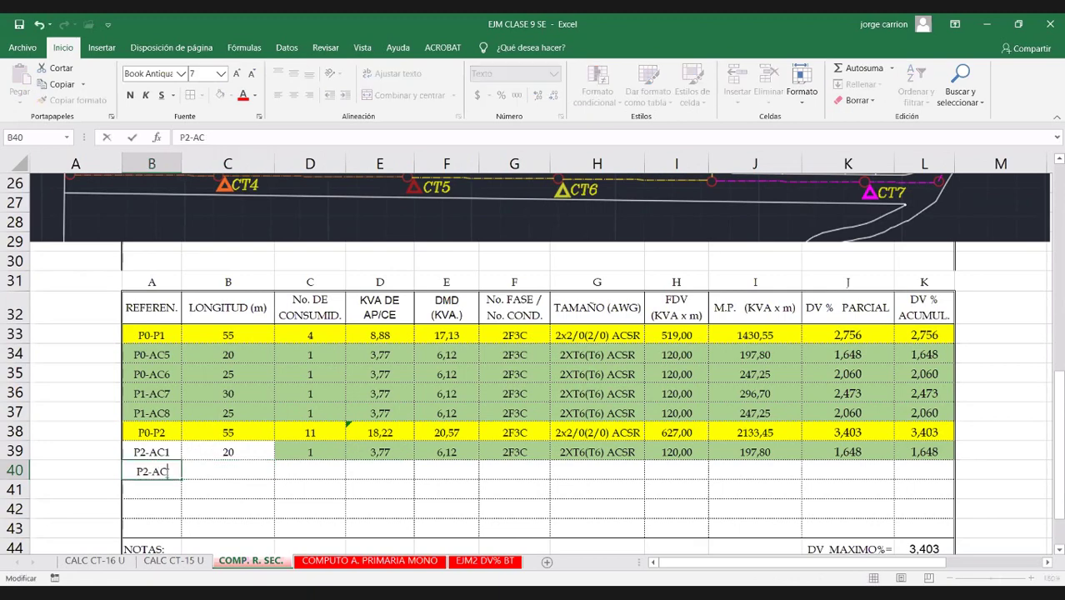
{"action": "key", "text": "BackSpace"}
{"action": "type", "text": "2"}
Step: Check the network diagram and set the length of the P2-AC2 row to 30 m
{"action": "scroll", "coordinate": [171, 365], "scroll_direction": "up", "scroll_amount": 3}
{"action": "scroll", "coordinate": [223, 396], "scroll_direction": "up", "scroll_amount": 2}
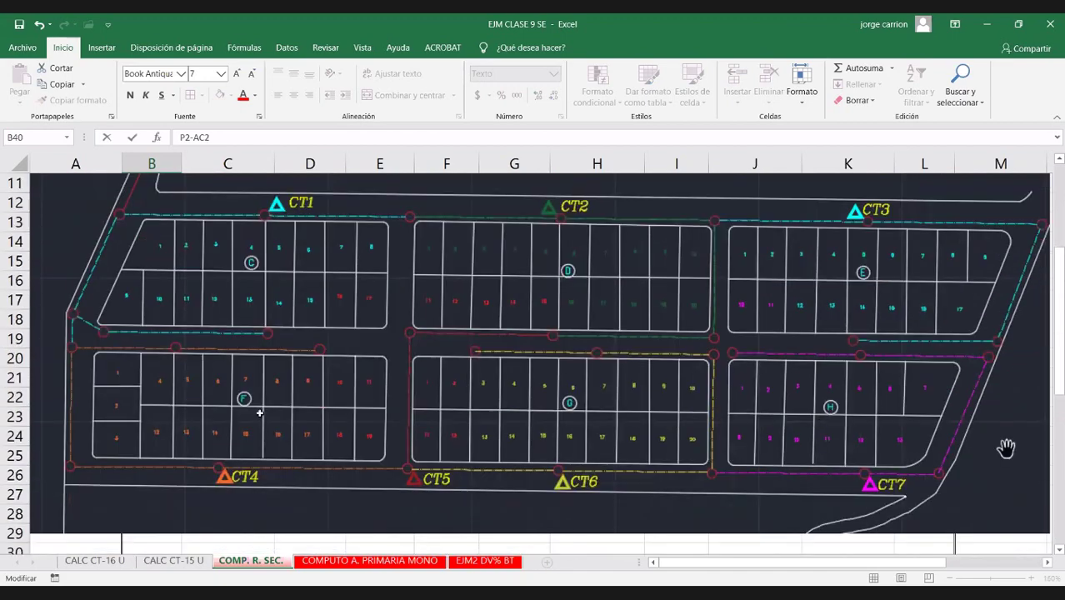
{"action": "scroll", "coordinate": [259, 415], "scroll_direction": "down", "scroll_amount": 2}
{"action": "scroll", "coordinate": [266, 456], "scroll_direction": "down", "scroll_amount": 5}
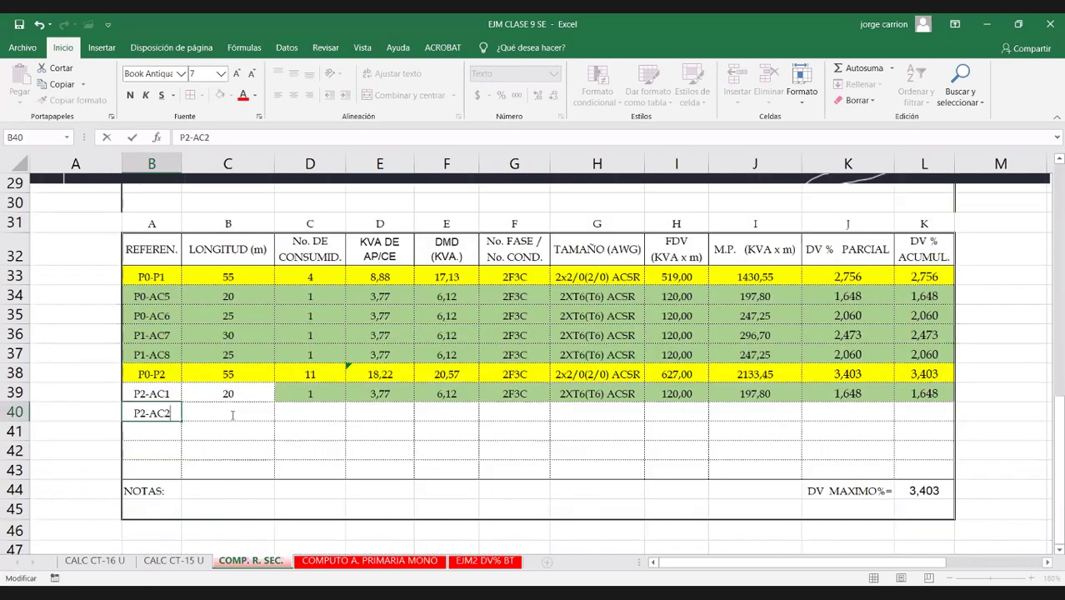
{"action": "key", "text": "Tab"}
{"action": "type", "text": "30"}
{"action": "key", "text": "Tab"}
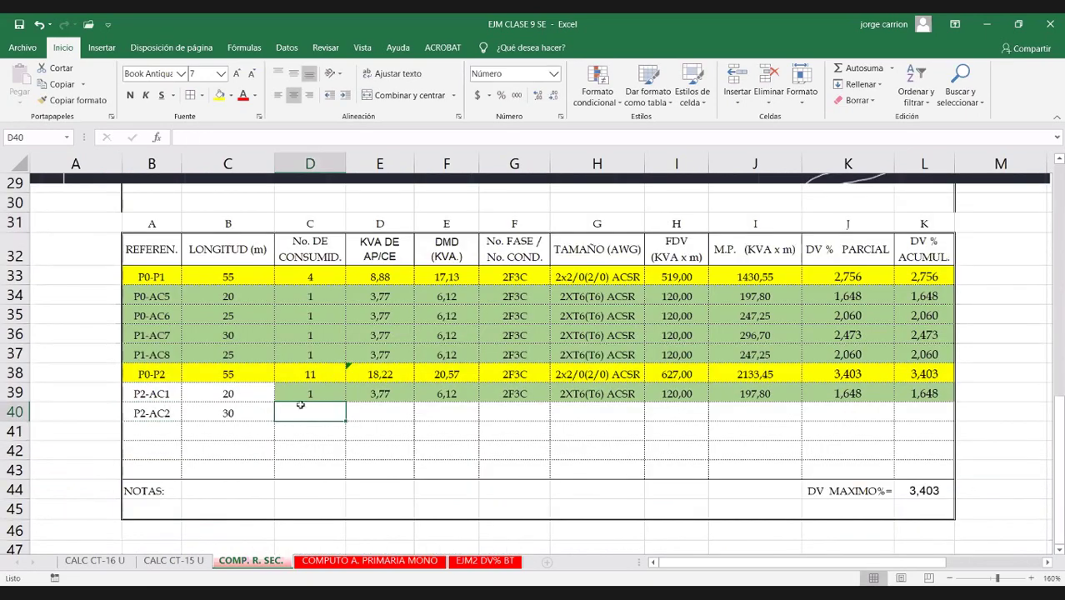
Step: Copy the P2-AC1 row's data from D39:L39 into the P2-AC2 row
{"action": "left_click_drag", "start_coordinate": [310, 394], "coordinate": [924, 395]}
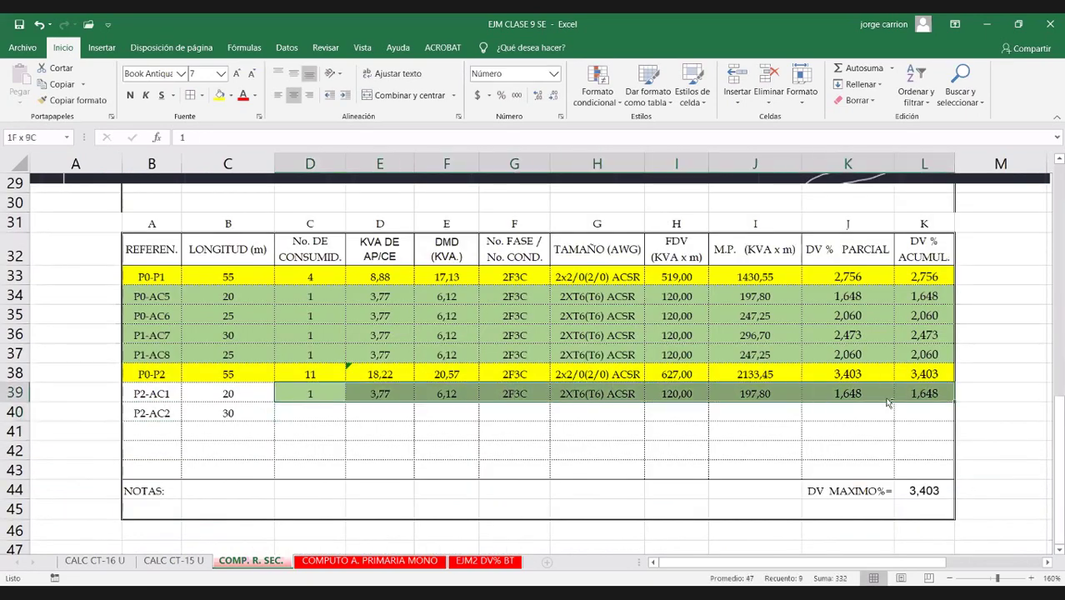
{"action": "key", "text": "ctrl+c"}
{"action": "left_click", "coordinate": [318, 406]}
{"action": "key", "text": "Return"}
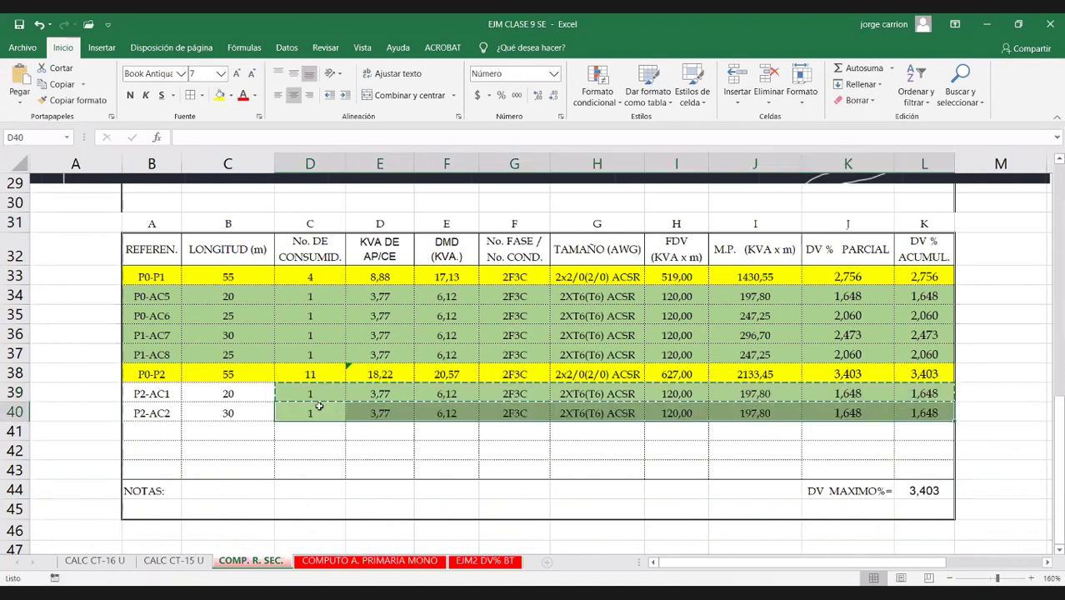
{"action": "left_click", "coordinate": [140, 434]}
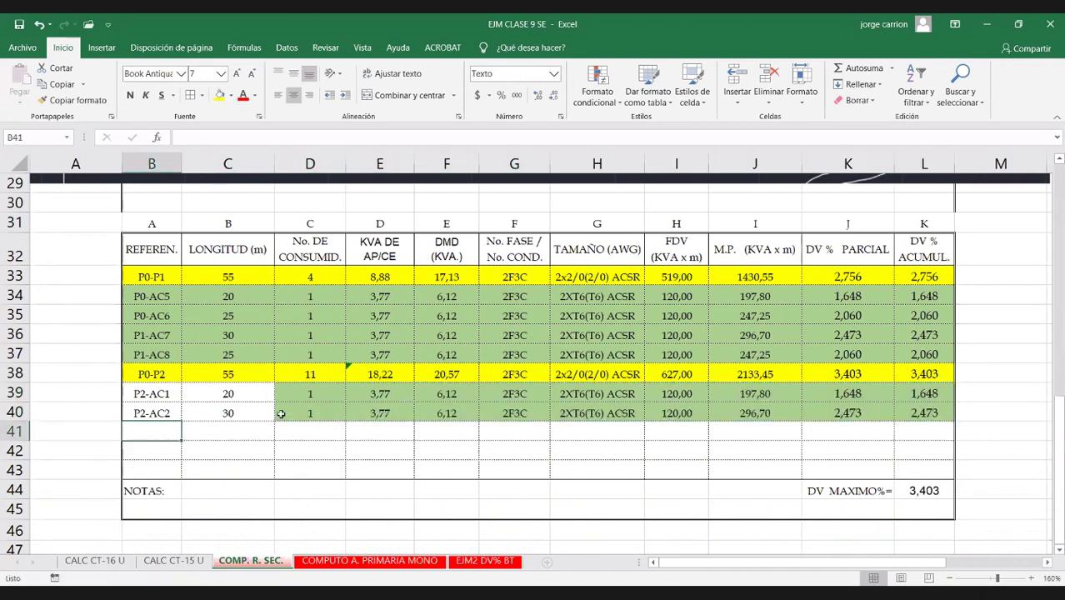
{"action": "scroll", "coordinate": [270, 435], "scroll_direction": "up", "scroll_amount": 1}
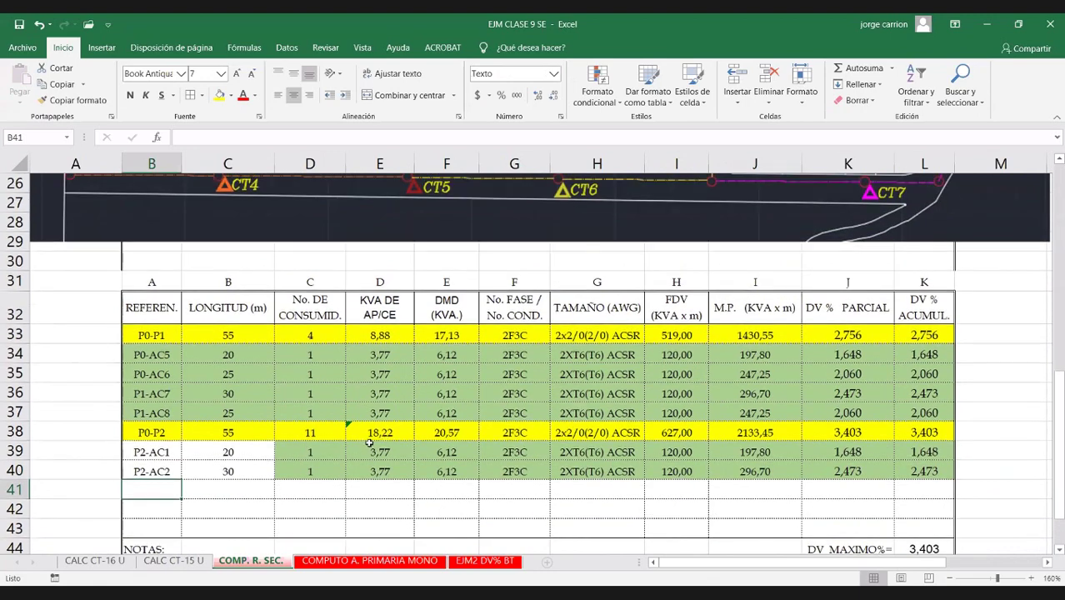
Step: Change the conductor size of the P0-P2 row to 2x3/0(3/0) ACSR
{"action": "left_click", "coordinate": [392, 430]}
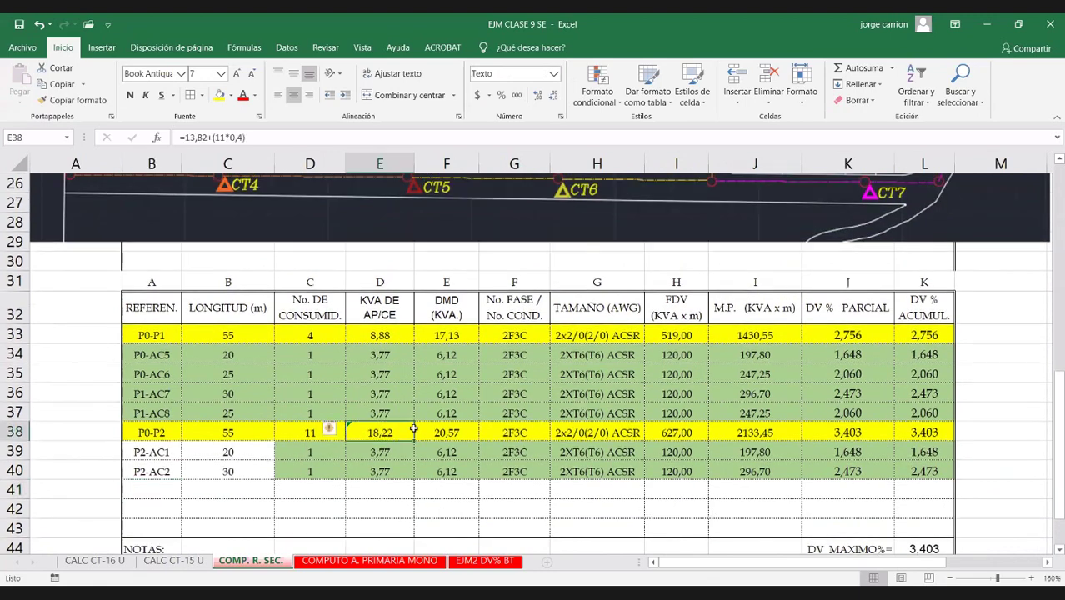
{"action": "left_click_drag", "start_coordinate": [901, 426], "coordinate": [900, 426]}
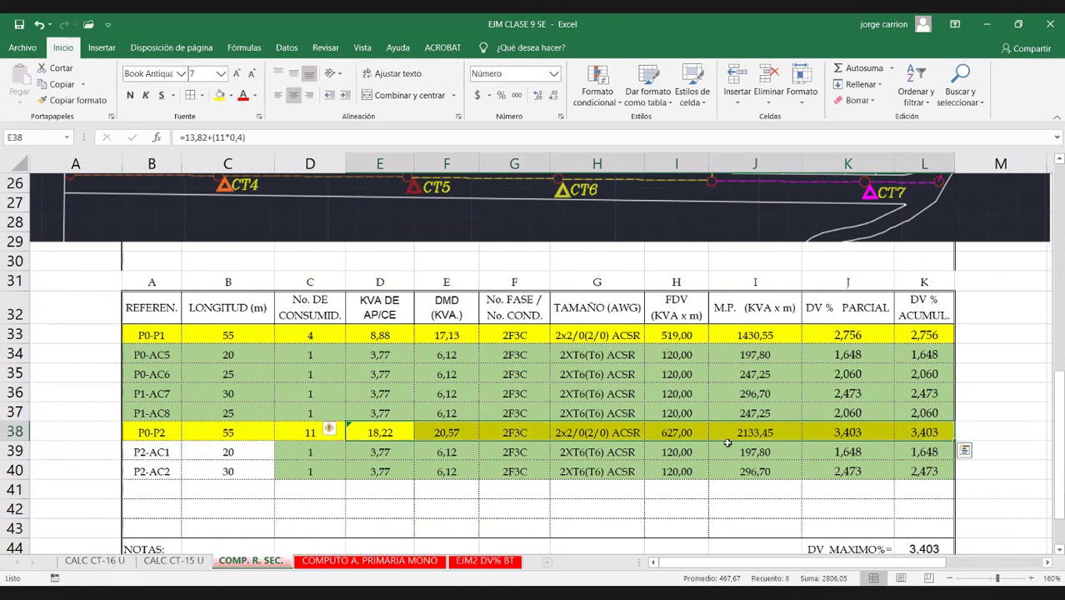
{"action": "double_click", "coordinate": [560, 432]}
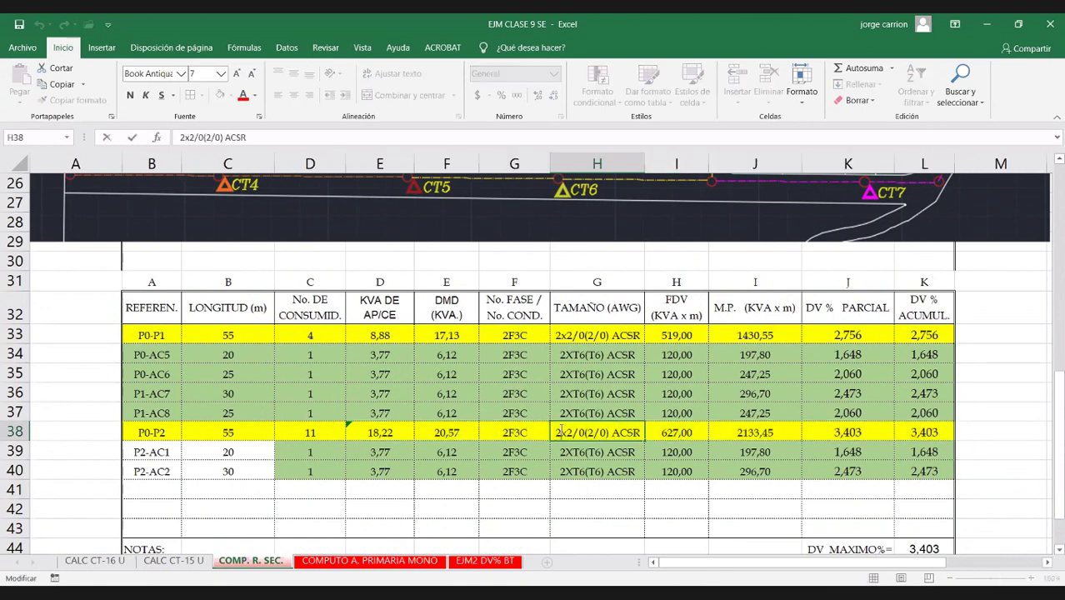
{"action": "left_click", "coordinate": [567, 432]}
{"action": "key", "text": "Delete"}
{"action": "type", "text": "3"}
{"action": "left_click", "coordinate": [590, 432]}
{"action": "key", "text": "Delete"}
{"action": "type", "text": "3"}
Step: Try copying the whole P0-P2 row over the P0-P1 row, and undo the paste
{"action": "left_click_drag", "start_coordinate": [925, 432], "coordinate": [166, 432]}
{"action": "key", "text": "ctrl+c"}
{"action": "left_click", "coordinate": [161, 336]}
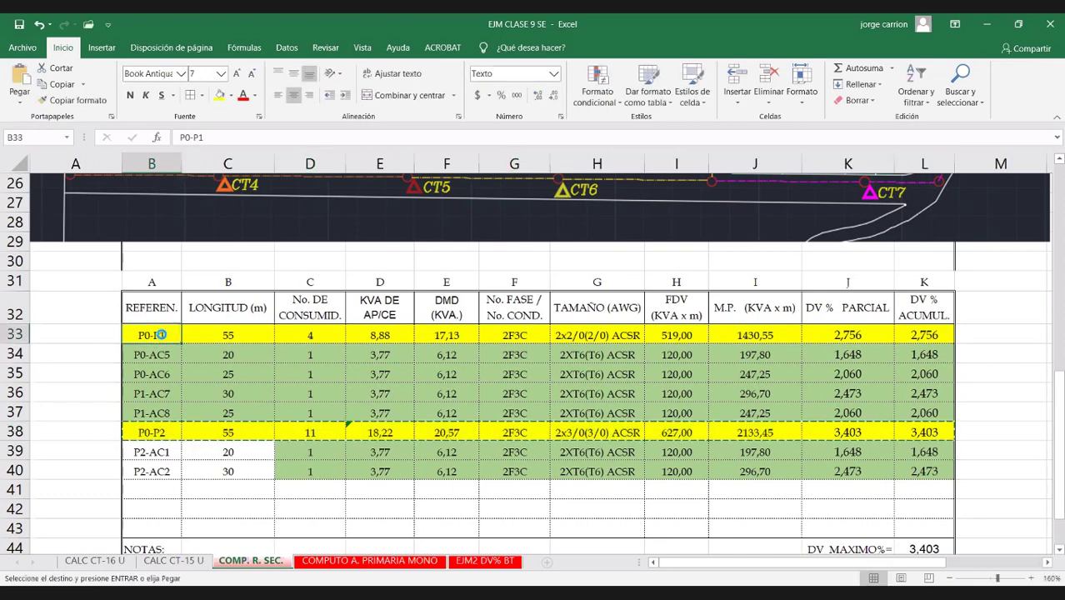
{"action": "key", "text": "Return"}
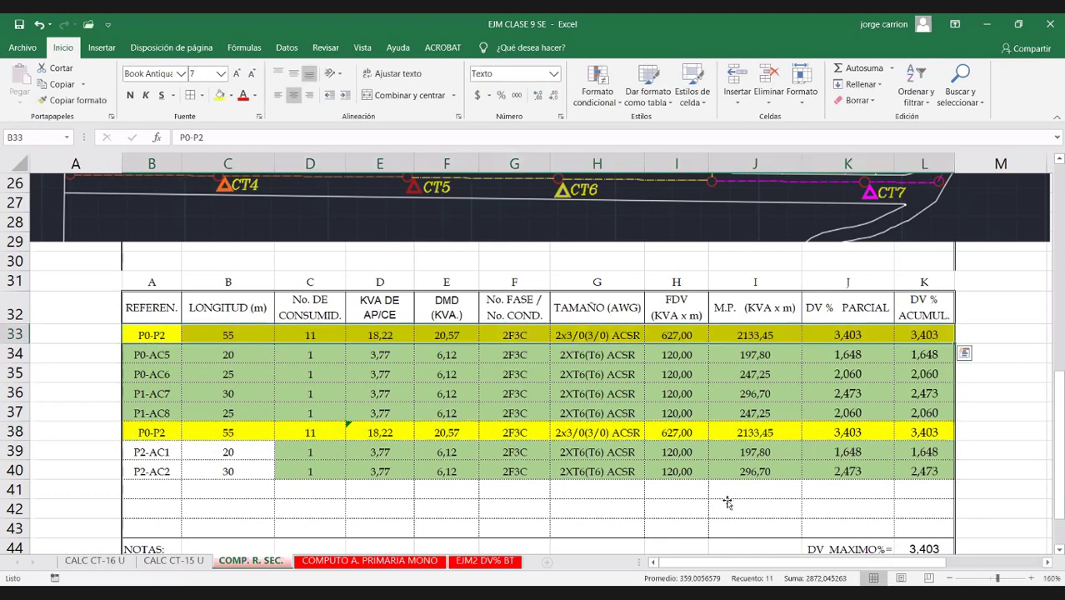
{"action": "left_click", "coordinate": [729, 505]}
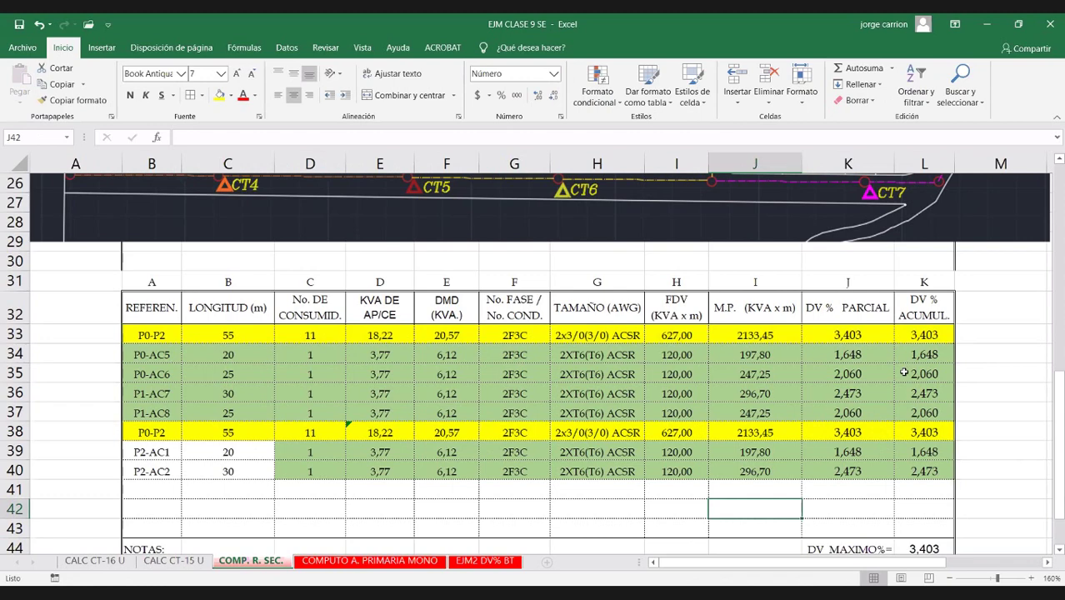
{"action": "key", "text": "ctrl+z"}
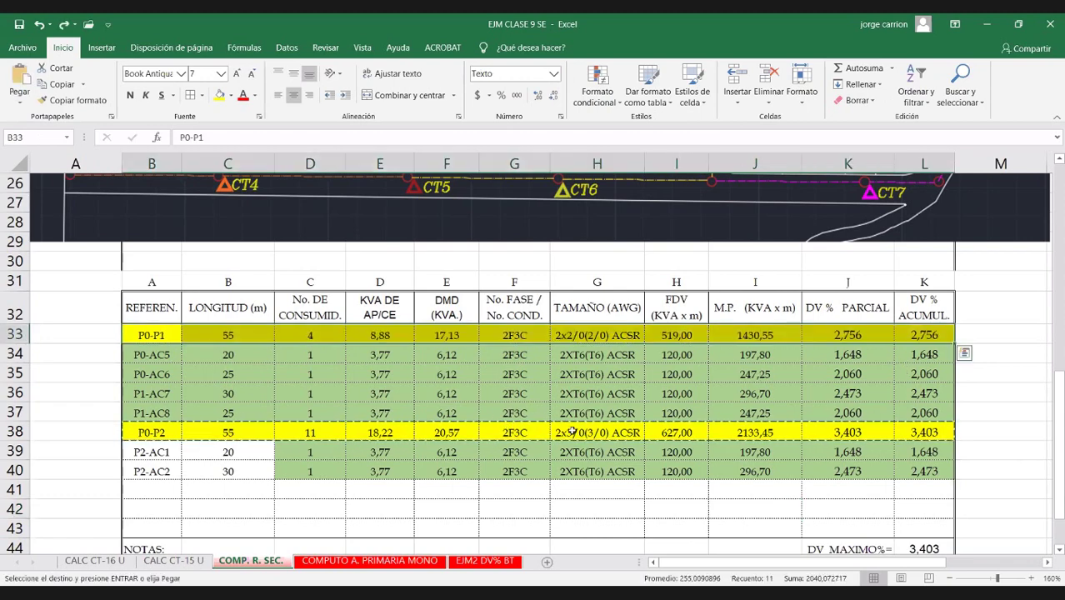
Step: Copy the P0-P2 row's conductor size, FDV and voltage-drop cells H38:L38 into the P0-P1 row
{"action": "left_click_drag", "start_coordinate": [573, 434], "coordinate": [911, 446]}
{"action": "key", "text": "ctrl+c"}
{"action": "left_click", "coordinate": [619, 334]}
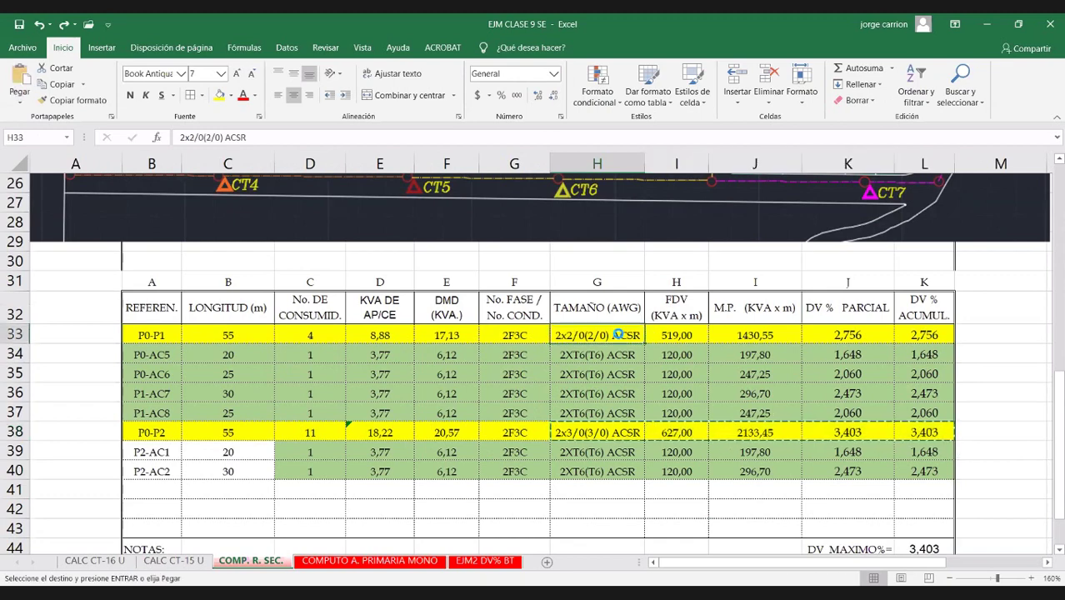
{"action": "key", "text": "ctrl+v"}
{"action": "left_click", "coordinate": [1020, 375]}
{"action": "scroll", "coordinate": [122, 430], "scroll_direction": "down", "scroll_amount": 1}
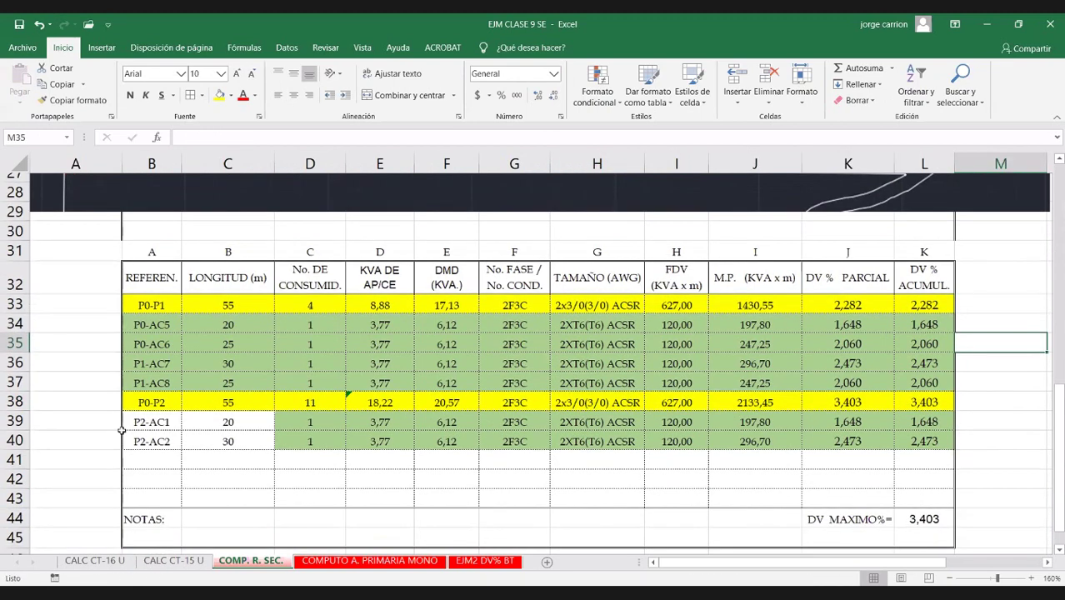
Step: Check the network diagram, insert two blank rows above the P2-AC1 row and remove the yellow fill from B39:L40
{"action": "left_click", "coordinate": [152, 460]}
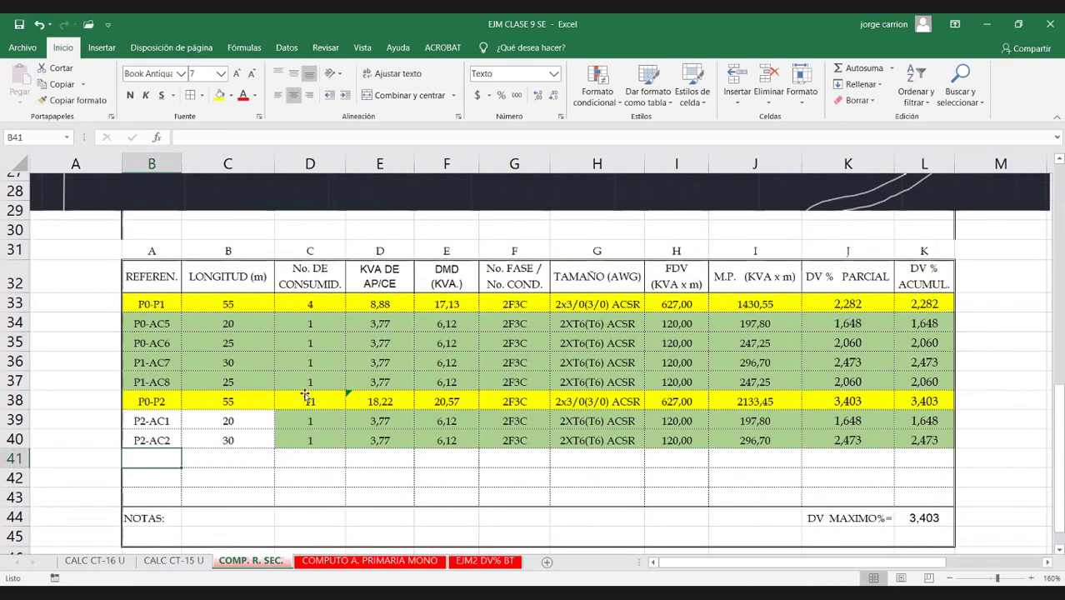
{"action": "scroll", "coordinate": [124, 345], "scroll_direction": "up", "scroll_amount": 2}
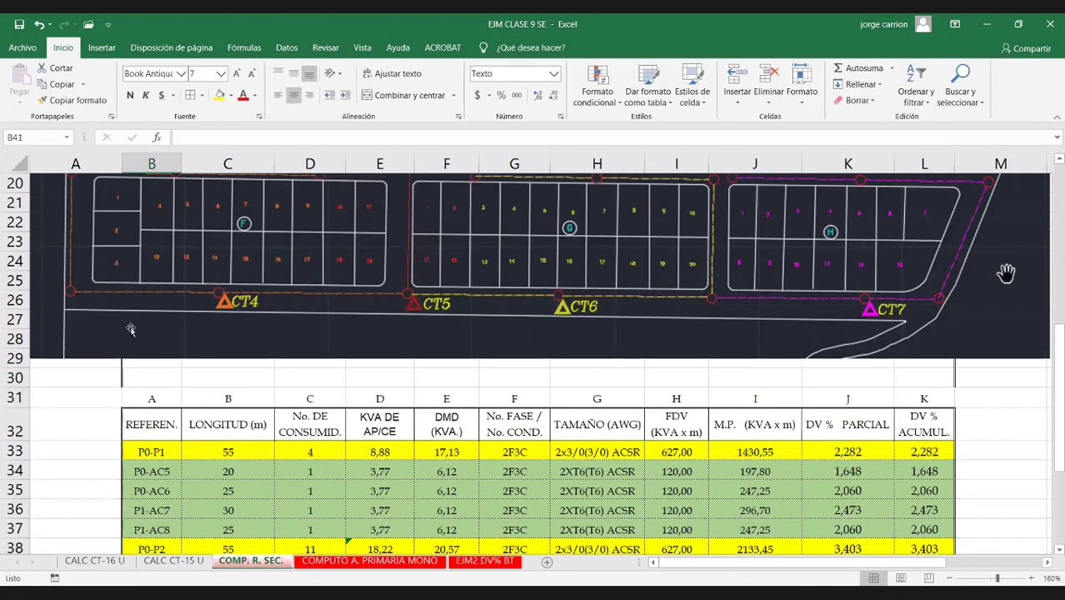
{"action": "scroll", "coordinate": [127, 331], "scroll_direction": "up", "scroll_amount": 5}
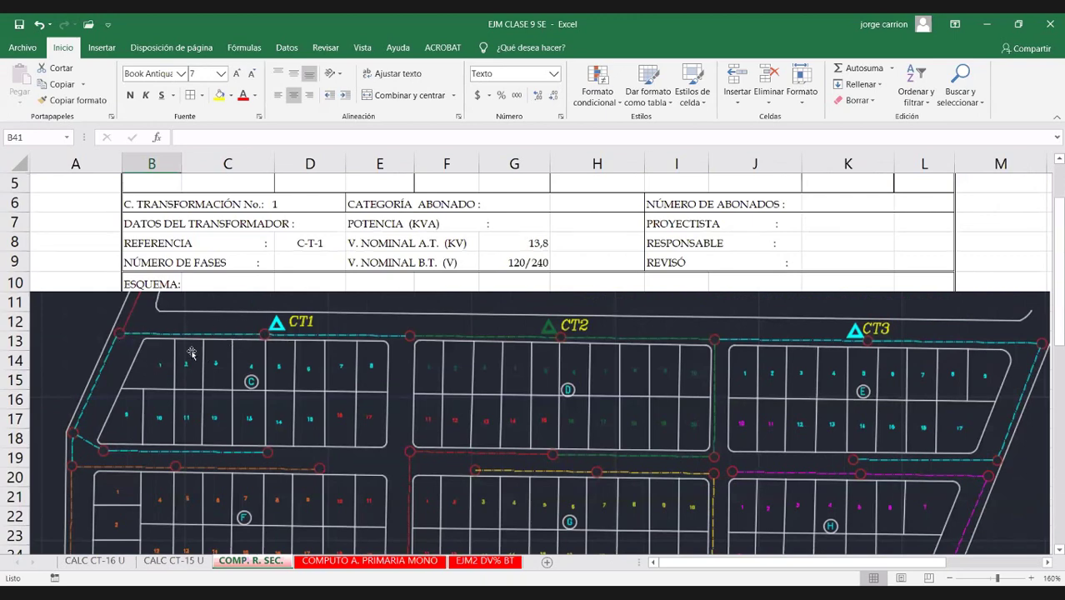
{"action": "scroll", "coordinate": [246, 344], "scroll_direction": "down", "scroll_amount": 2}
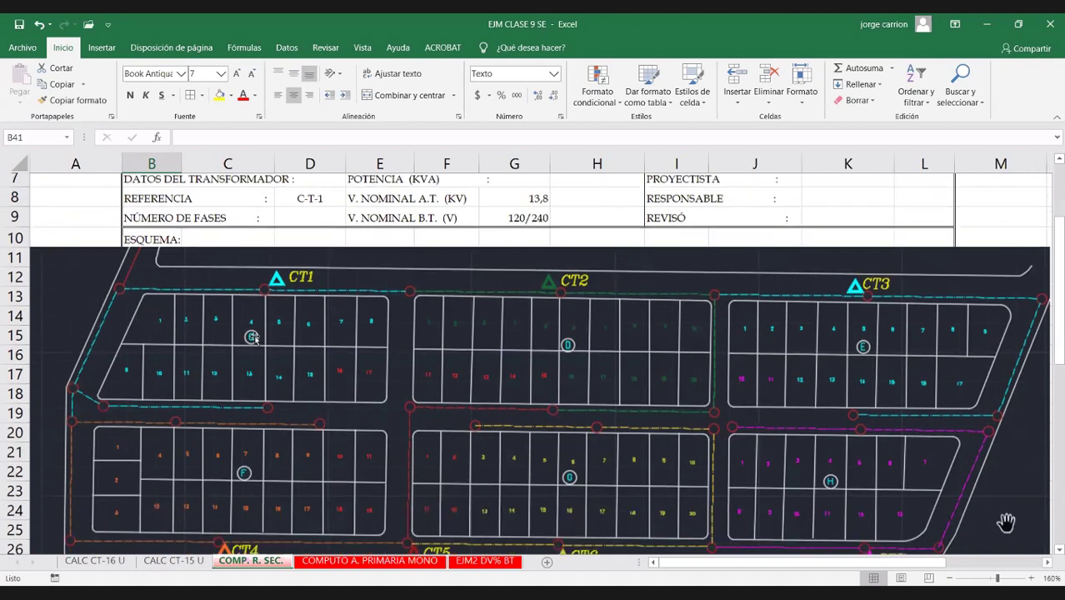
{"action": "scroll", "coordinate": [250, 348], "scroll_direction": "up", "scroll_amount": 1}
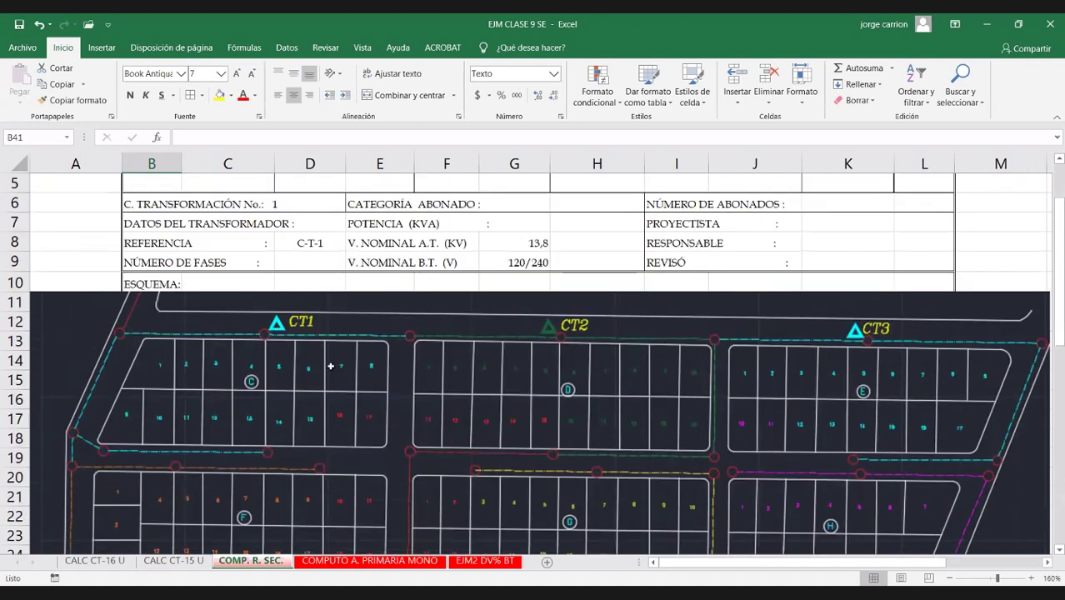
{"action": "scroll", "coordinate": [26, 451], "scroll_direction": "down", "scroll_amount": 7}
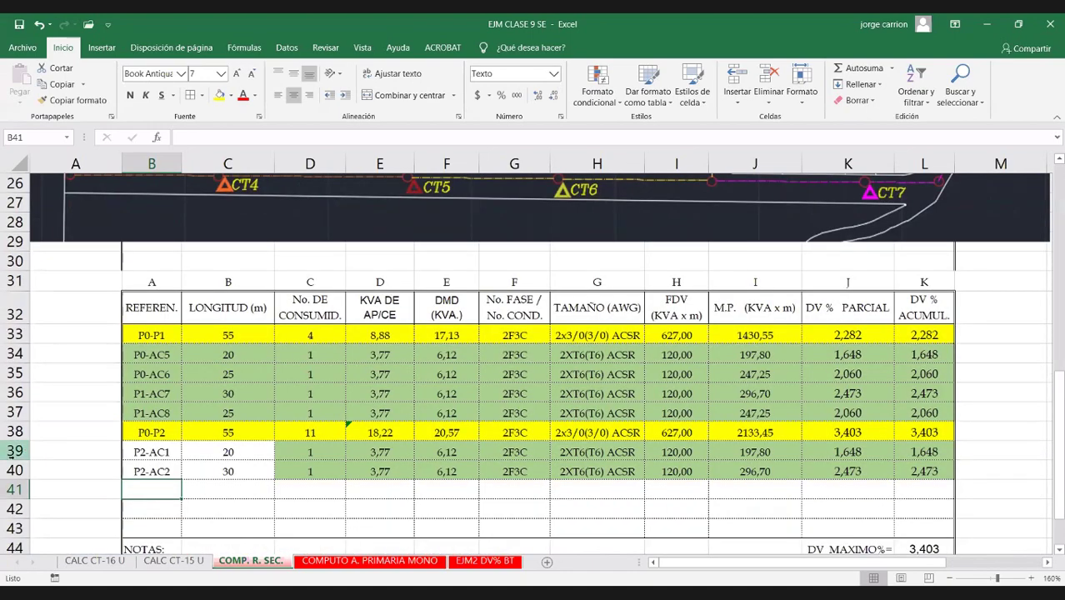
{"action": "left_click", "coordinate": [14, 450]}
{"action": "key", "text": "ctrl+plus"}
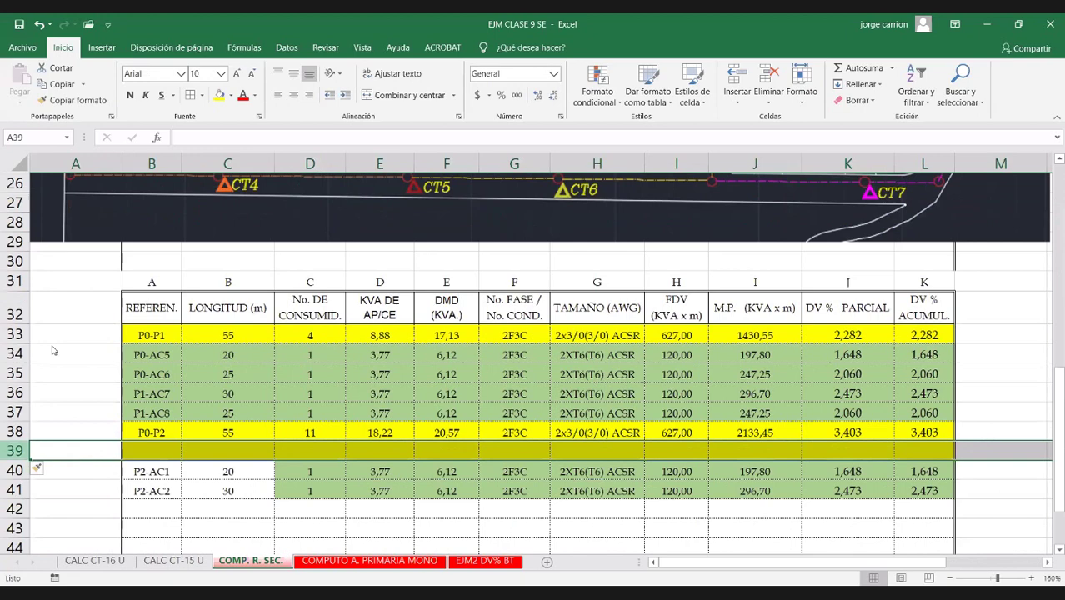
{"action": "right_click", "coordinate": [14, 450]}
{"action": "key", "text": "i"}
{"action": "left_click_drag", "start_coordinate": [152, 450], "coordinate": [925, 471]}
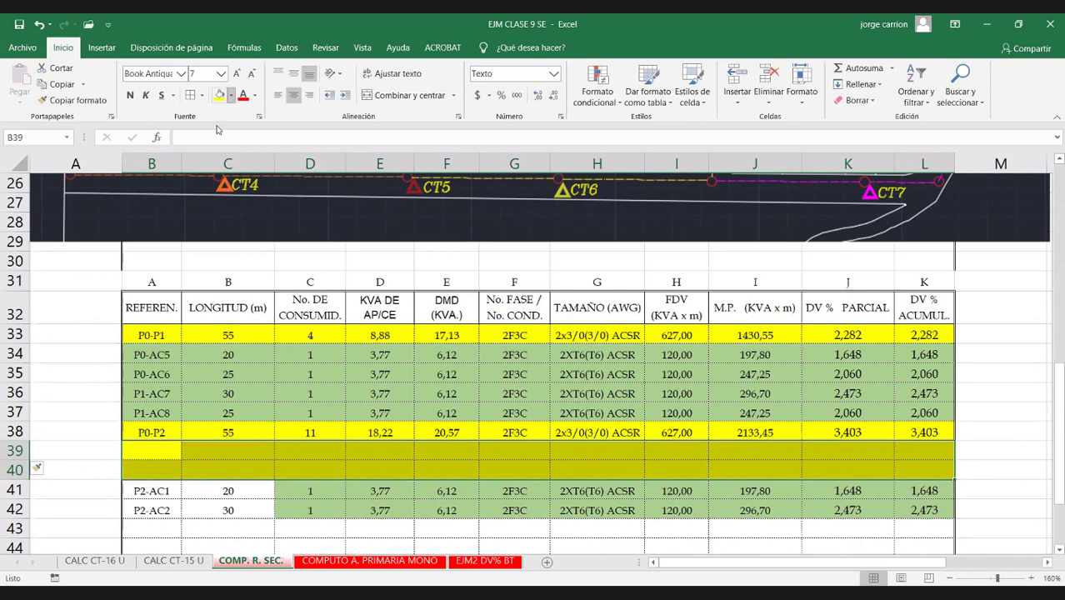
Step: Fill row 39 with reference P0-AC3 and a length of 20 m
{"action": "left_click", "coordinate": [153, 451]}
{"action": "type", "text": "P0"}
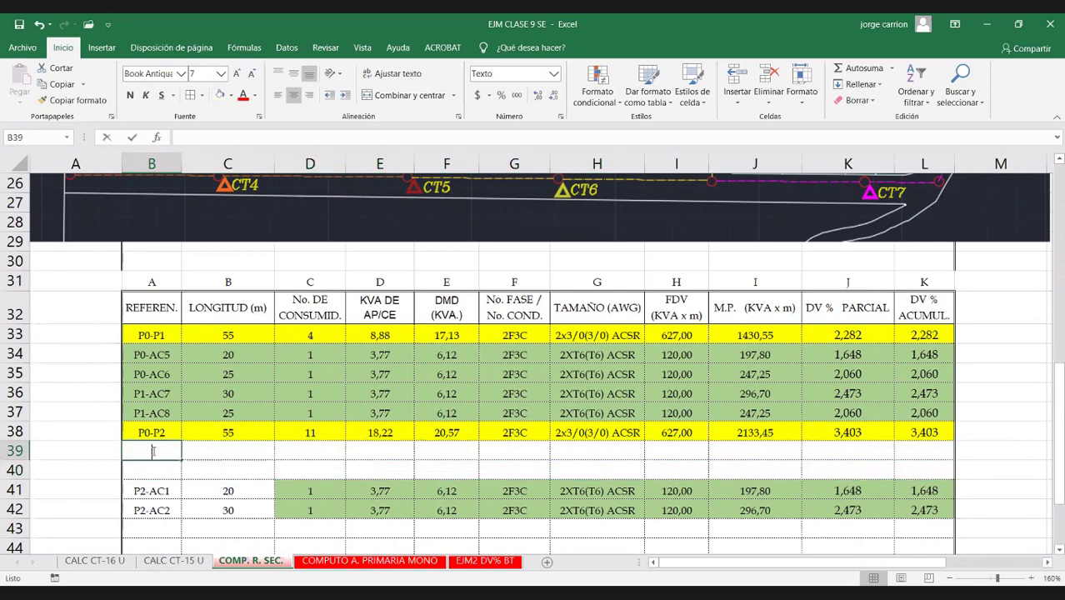
{"action": "type", "text": "-P3"}
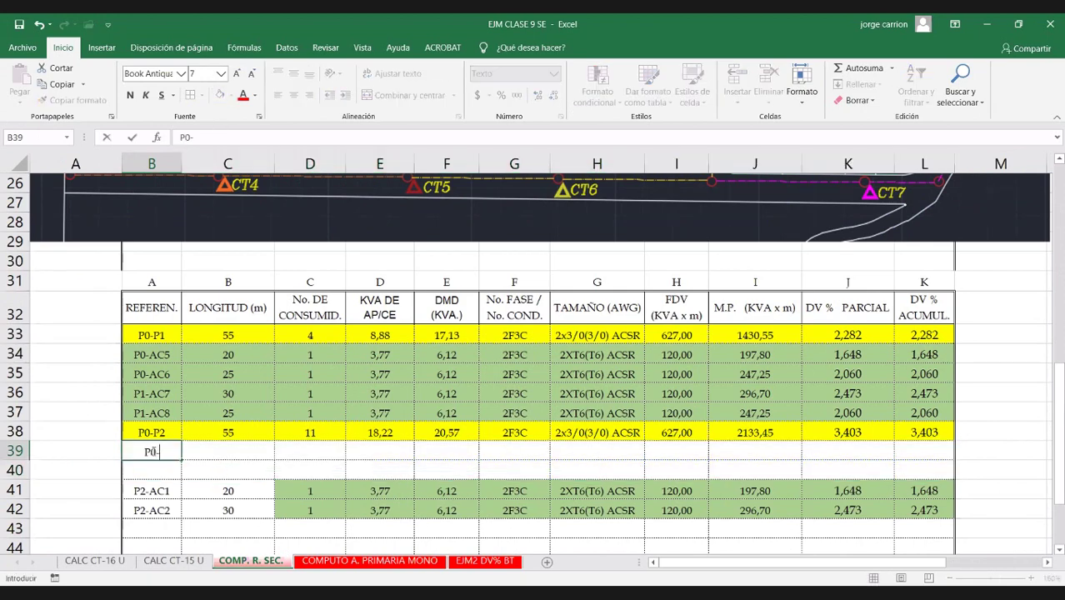
{"action": "key", "text": "Tab"}
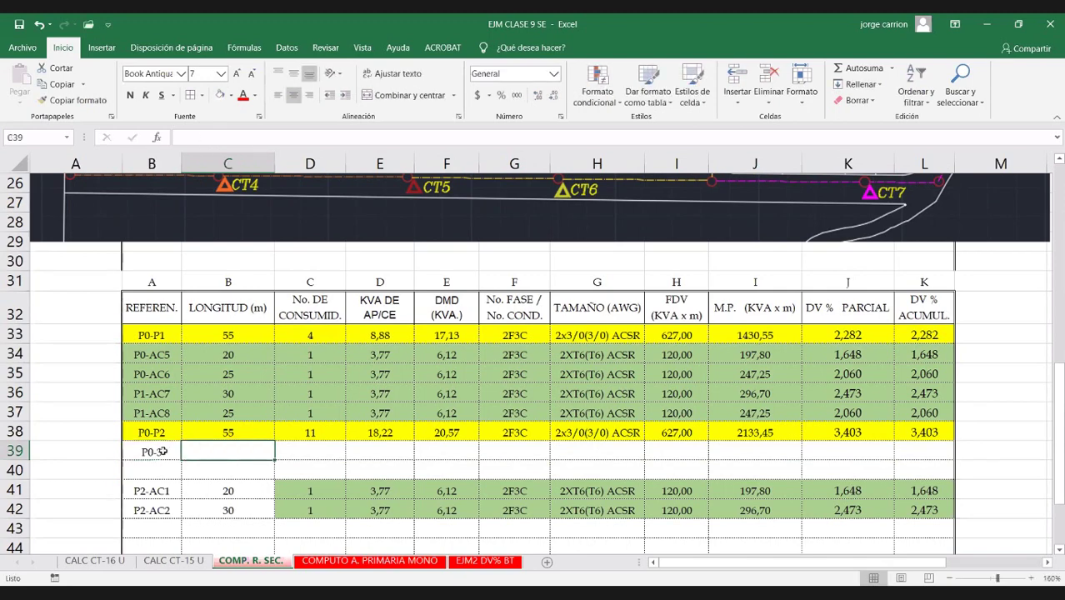
{"action": "double_click", "coordinate": [163, 451]}
{"action": "key", "text": "BackSpace"}
{"action": "key", "text": "BackSpace"}
{"action": "type", "text": "AAC3"}
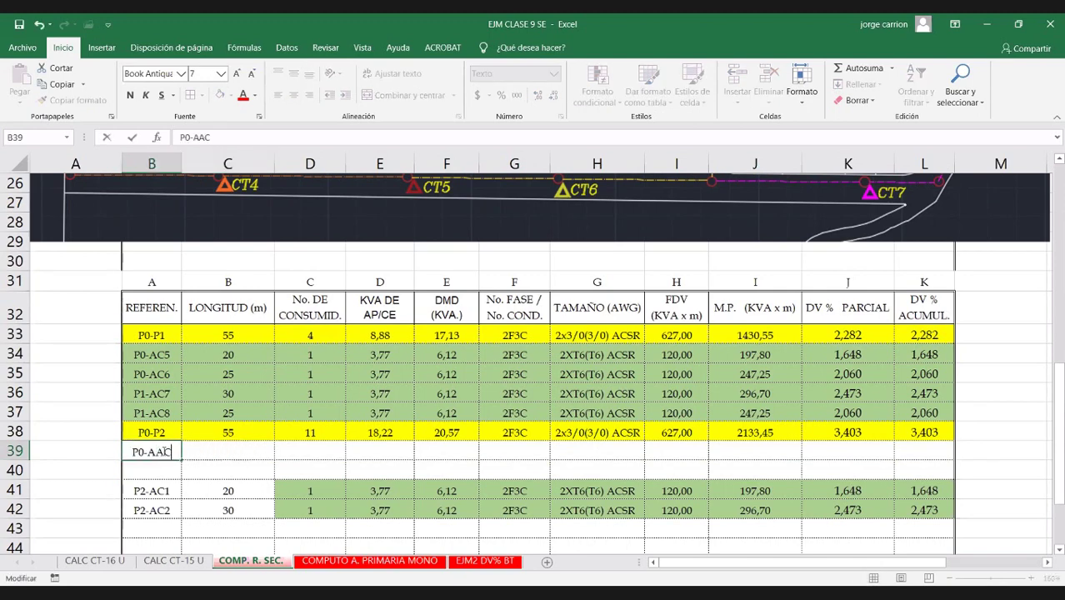
{"action": "key", "text": "BackSpace"}
{"action": "key", "text": "BackSpace"}
{"action": "key", "text": "BackSpace"}
{"action": "type", "text": "C3"}
{"action": "left_click", "coordinate": [227, 450]}
{"action": "type", "text": "20"}
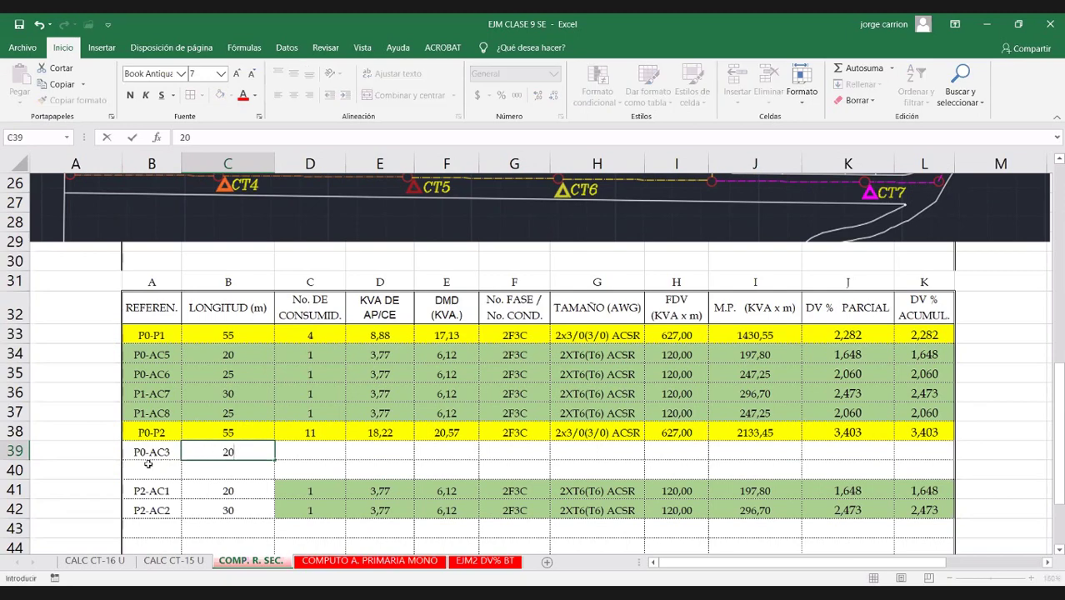
Step: Fill row 40 with reference P0-AC4 and a length of 20 m
{"action": "left_click", "coordinate": [148, 465]}
{"action": "type", "text": "P0-"}
{"action": "type", "text": "-"}
{"action": "key", "text": "BackSpace"}
{"action": "type", "text": "AC"}
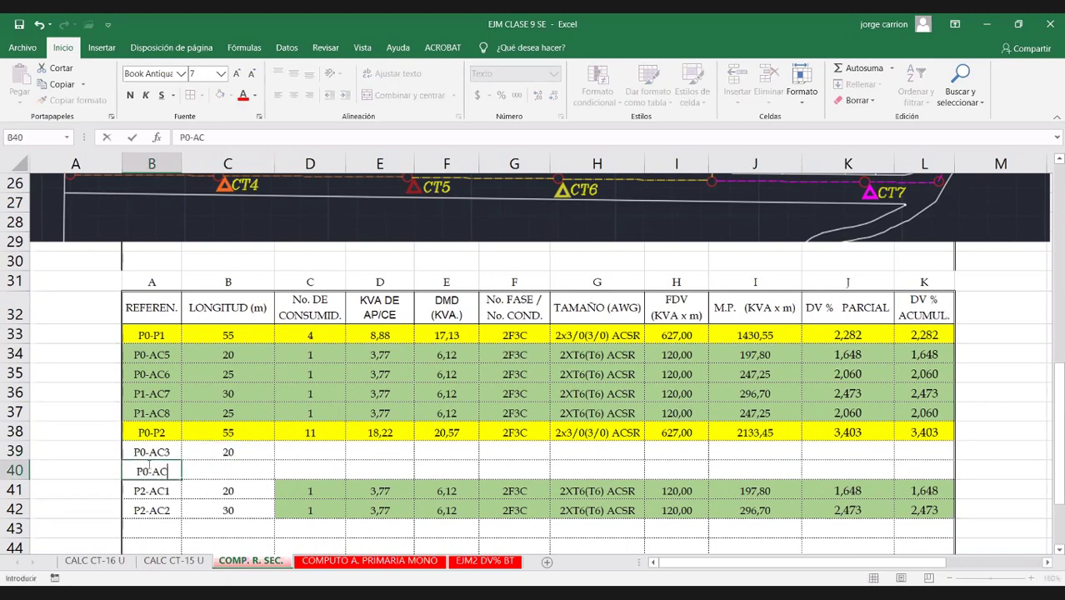
{"action": "type", "text": "4"}
{"action": "key", "text": "Tab"}
{"action": "type", "text": "20"}
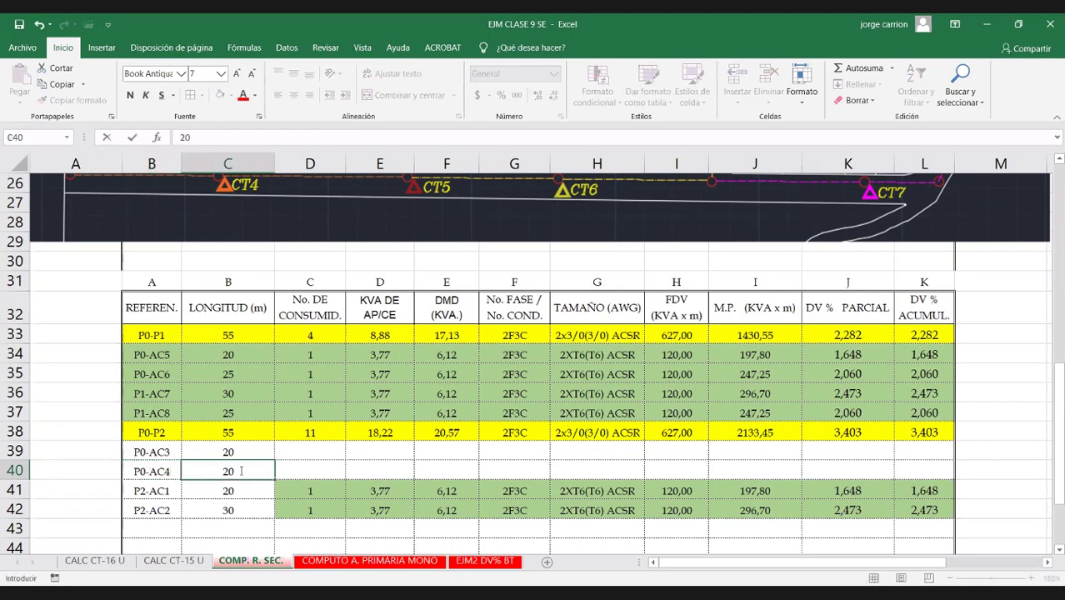
Step: Copy the P2-AC1 row's cells D41:L41 into the P0-AC3 and P0-AC4 rows
{"action": "left_click", "coordinate": [299, 452]}
{"action": "left_click", "coordinate": [307, 434]}
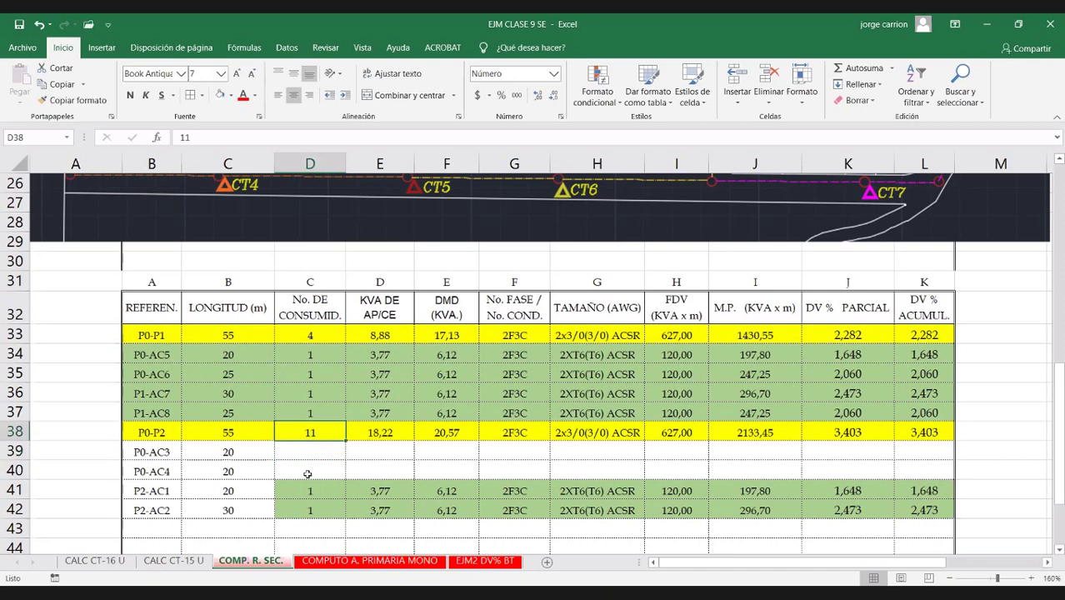
{"action": "left_click_drag", "start_coordinate": [308, 492], "coordinate": [904, 491]}
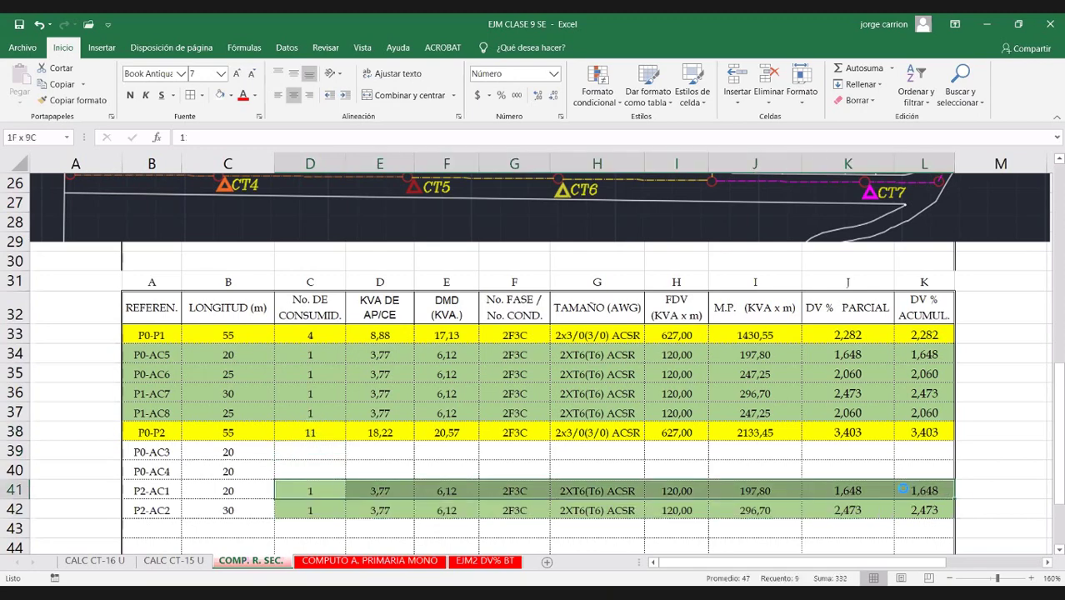
{"action": "key", "text": "ctrl+c"}
{"action": "left_click_drag", "start_coordinate": [288, 452], "coordinate": [309, 461]}
{"action": "key", "text": "Return"}
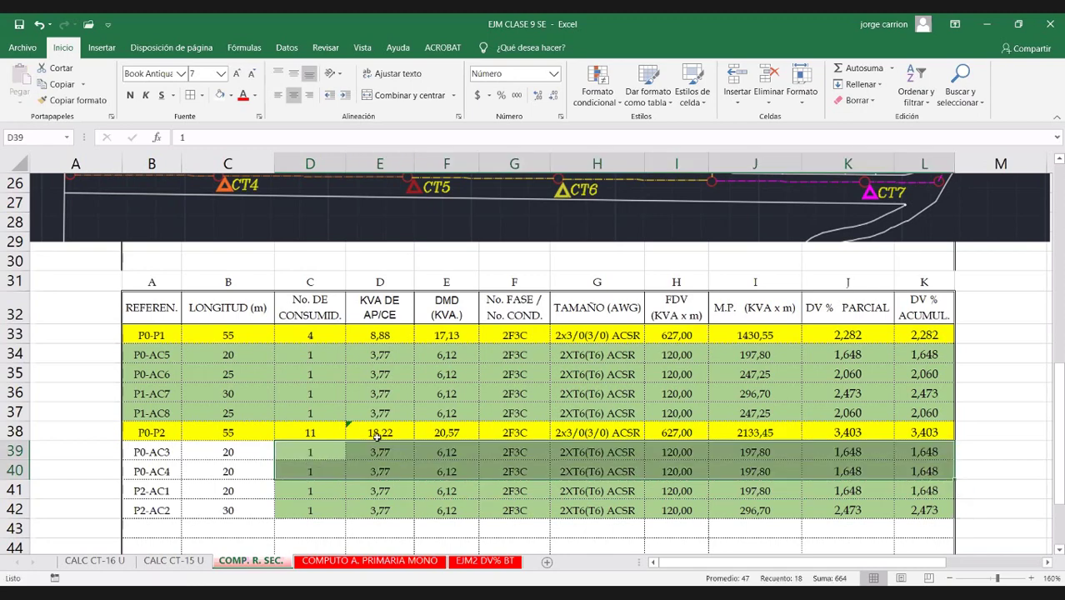
Step: Insert six blank rows directly below the P2-AC2 row of the voltage-drop table
{"action": "scroll", "coordinate": [15, 335], "scroll_direction": "down", "scroll_amount": 1}
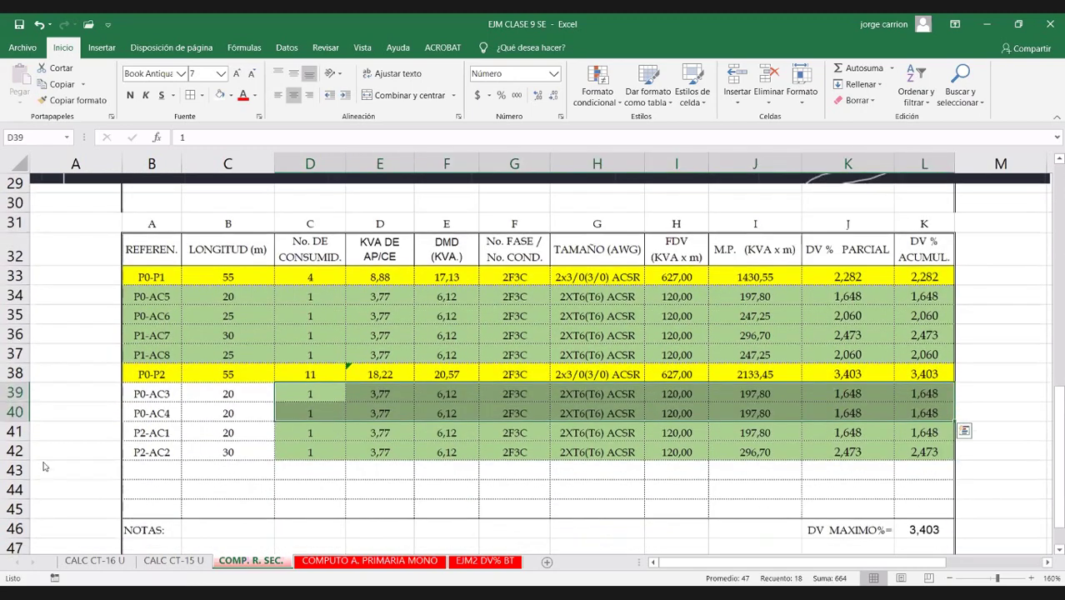
{"action": "scroll", "coordinate": [10, 339], "scroll_direction": "down", "scroll_amount": 2}
{"action": "right_click", "coordinate": [10, 339]}
{"action": "left_click", "coordinate": [59, 455]}
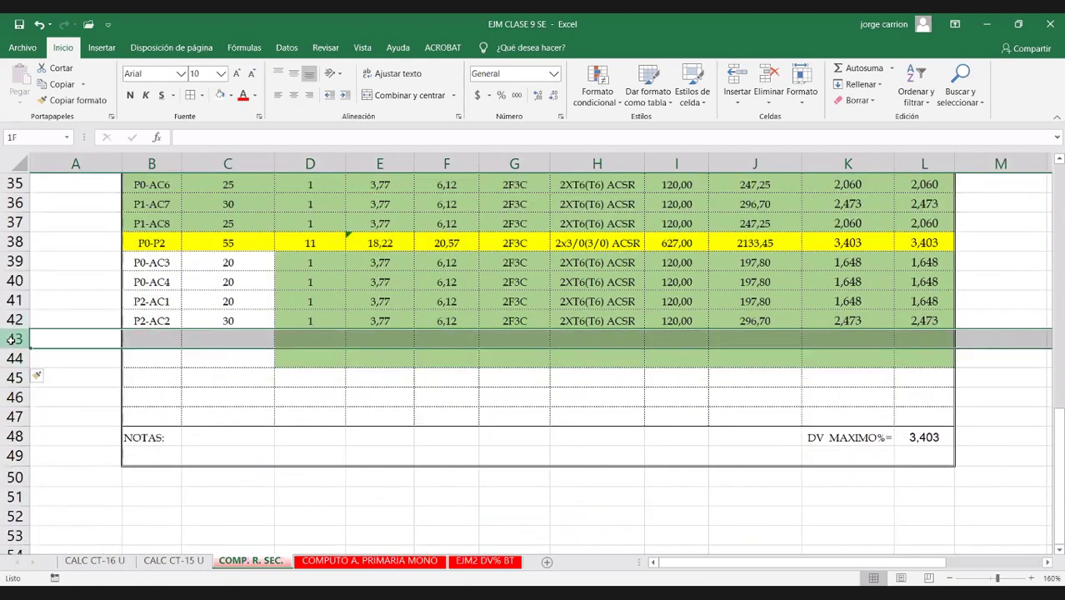
{"action": "left_click_drag", "start_coordinate": [10, 340], "coordinate": [10, 397]}
{"action": "right_click", "coordinate": [12, 350]}
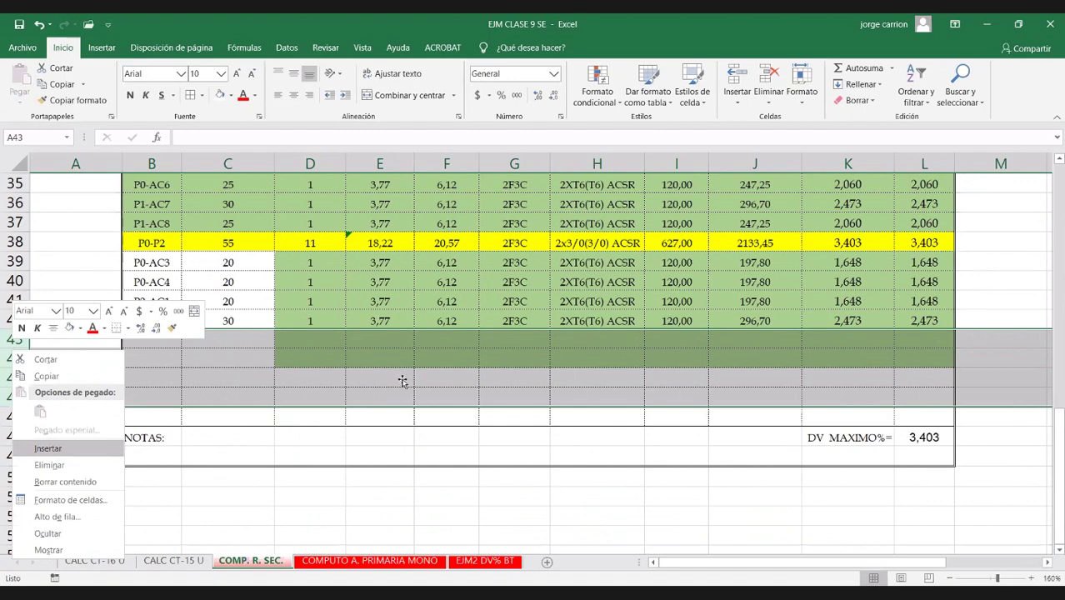
{"action": "scroll", "coordinate": [254, 242], "scroll_direction": "up", "scroll_amount": 3}
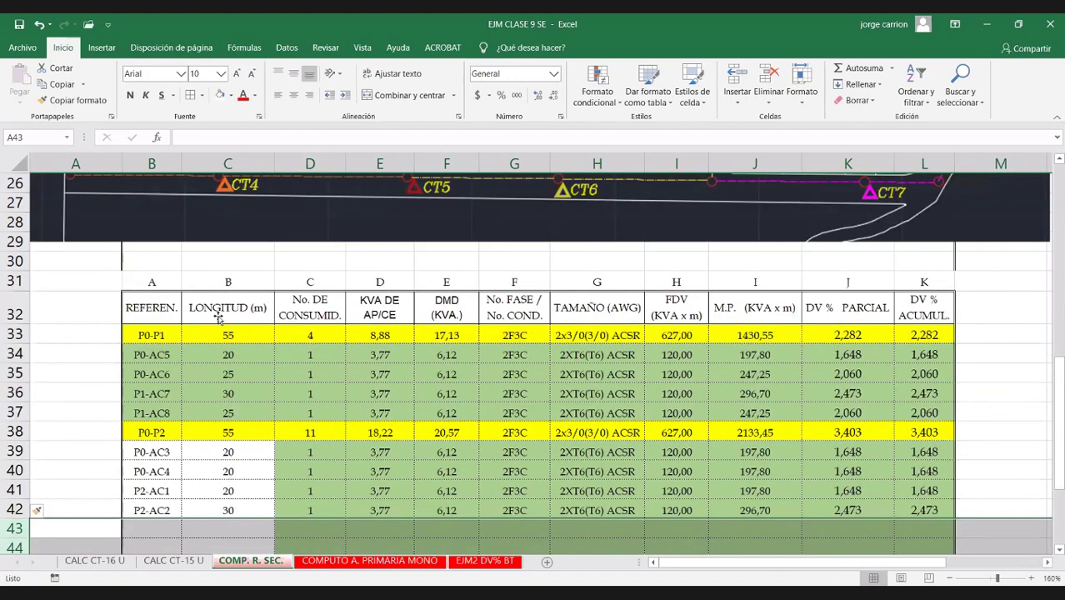
{"action": "scroll", "coordinate": [92, 304], "scroll_direction": "up", "scroll_amount": 5}
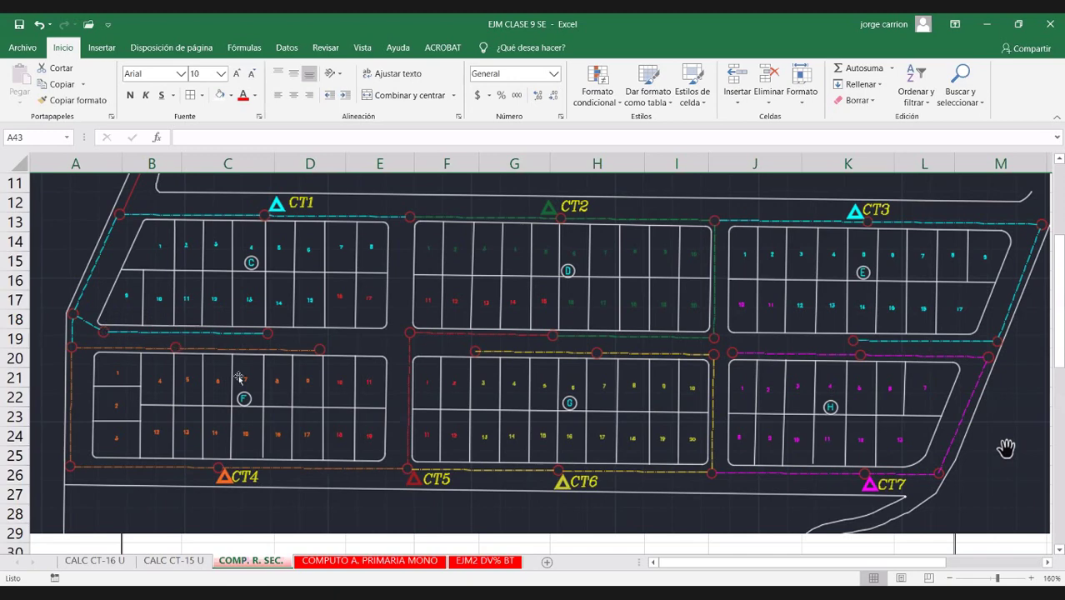
{"action": "scroll", "coordinate": [199, 440], "scroll_direction": "down", "scroll_amount": 1}
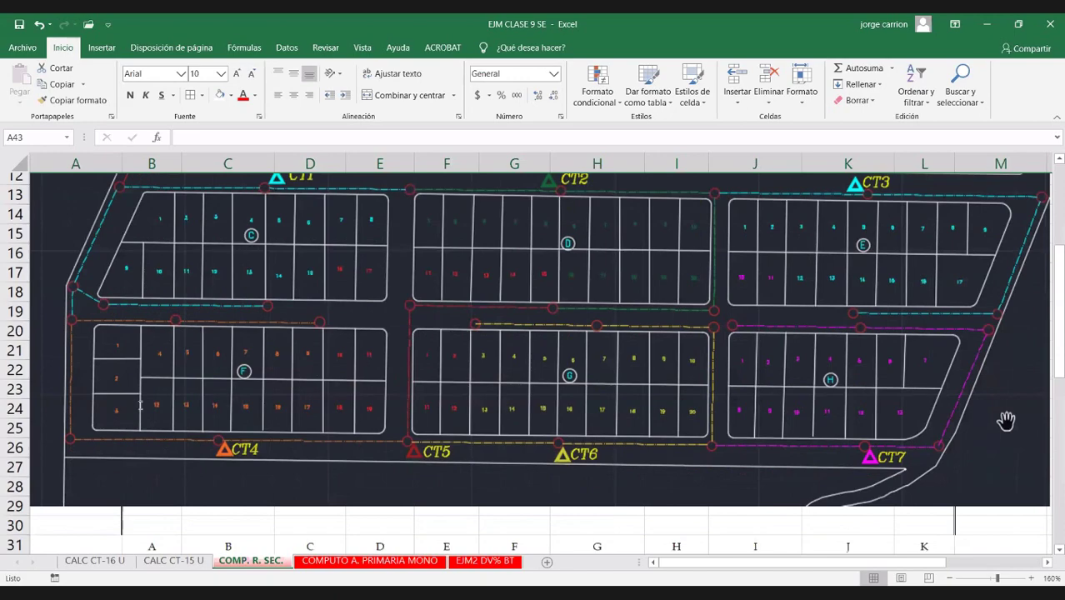
{"action": "scroll", "coordinate": [140, 406], "scroll_direction": "down", "scroll_amount": 7}
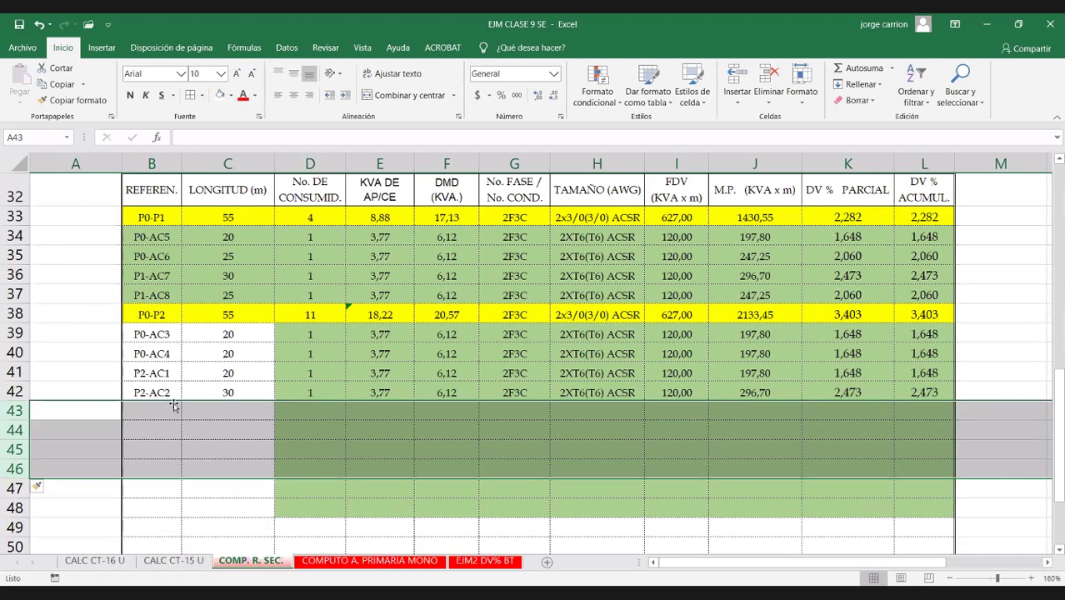
{"action": "left_click", "coordinate": [171, 405]}
{"action": "type", "text": "P4"}
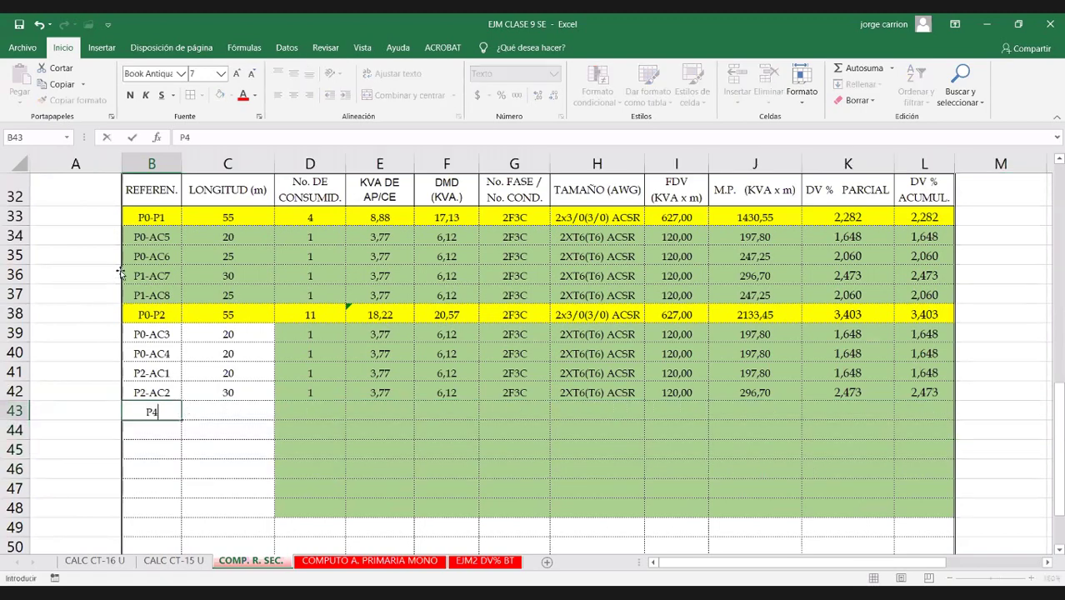
{"action": "type", "text": "-"}
{"action": "scroll", "coordinate": [121, 265], "scroll_direction": "up", "scroll_amount": 2}
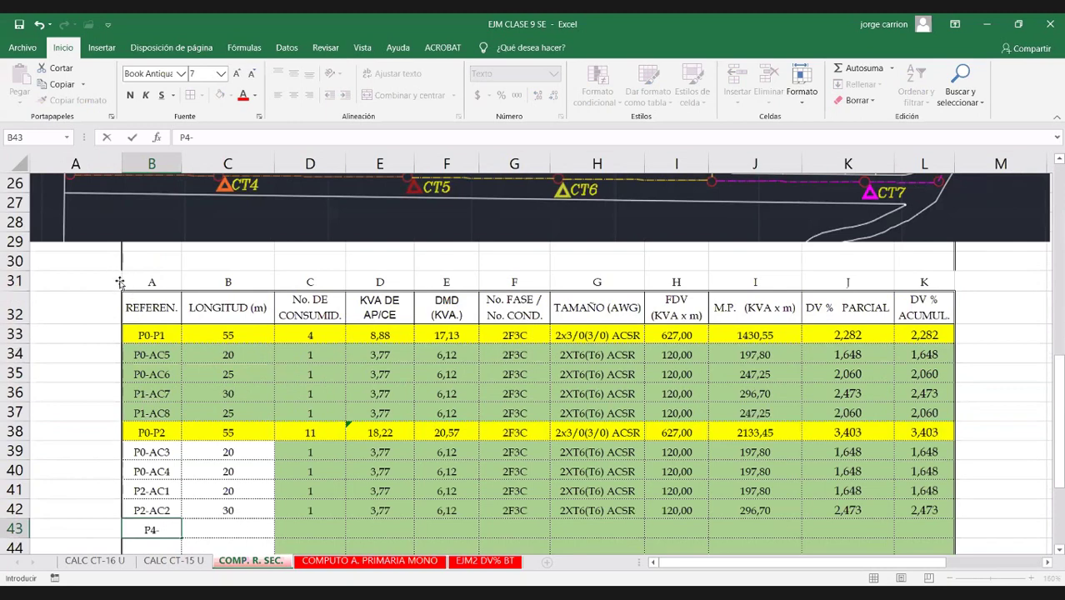
{"action": "scroll", "coordinate": [121, 279], "scroll_direction": "up", "scroll_amount": 5}
{"action": "key", "text": "Escape"}
Step: Check the network diagram and enter P2-P5 as the reference of row 43
{"action": "scroll", "coordinate": [120, 277], "scroll_direction": "up", "scroll_amount": 1}
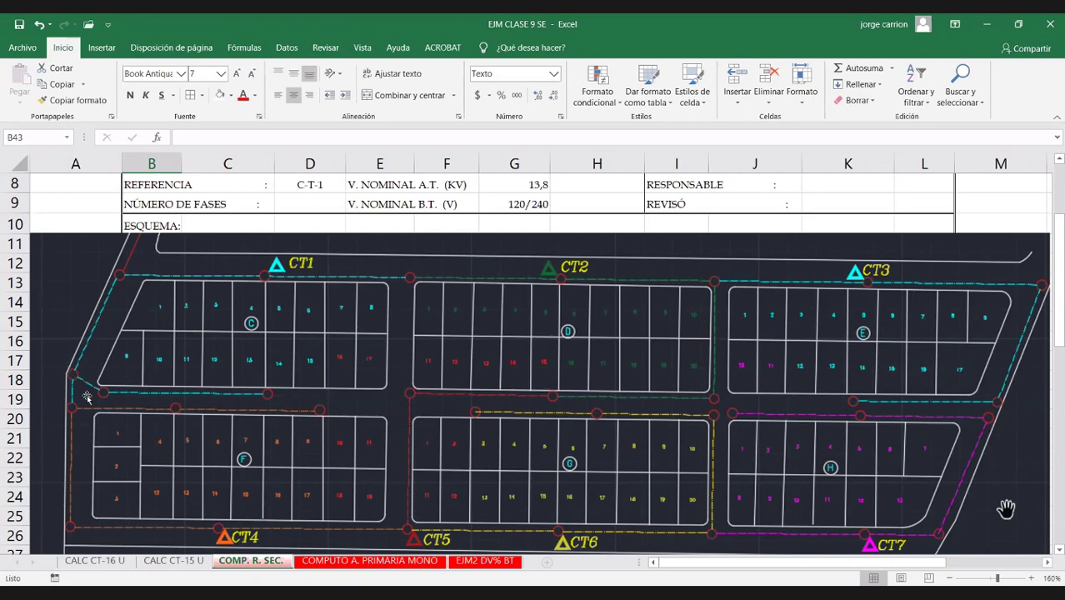
{"action": "scroll", "coordinate": [176, 487], "scroll_direction": "down", "scroll_amount": 7}
{"action": "double_click", "coordinate": [151, 471]}
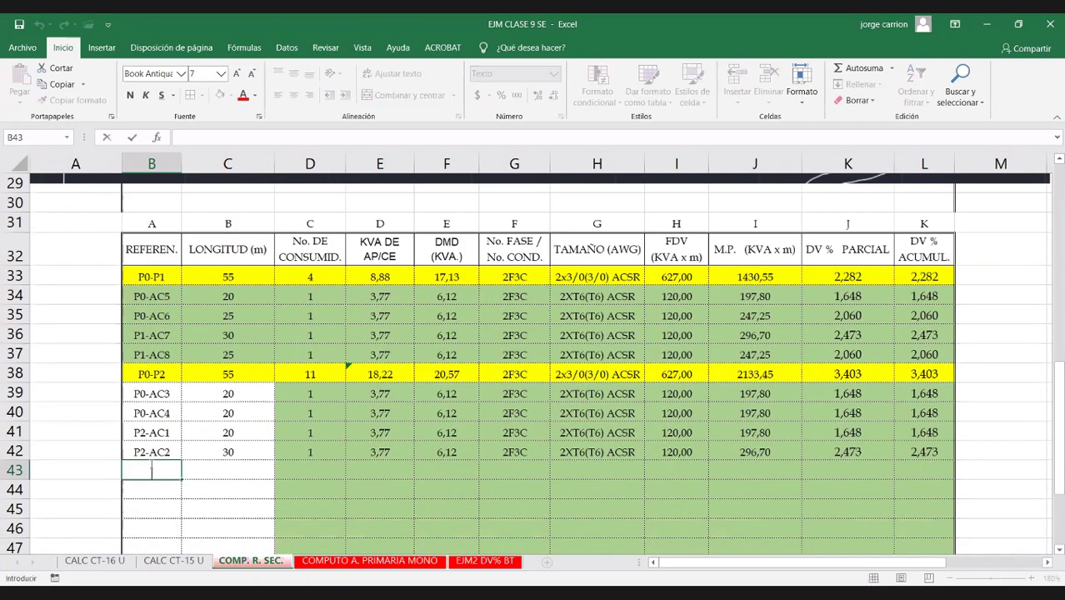
{"action": "type", "text": "P3-P5"}
{"action": "scroll", "coordinate": [150, 460], "scroll_direction": "up", "scroll_amount": 2}
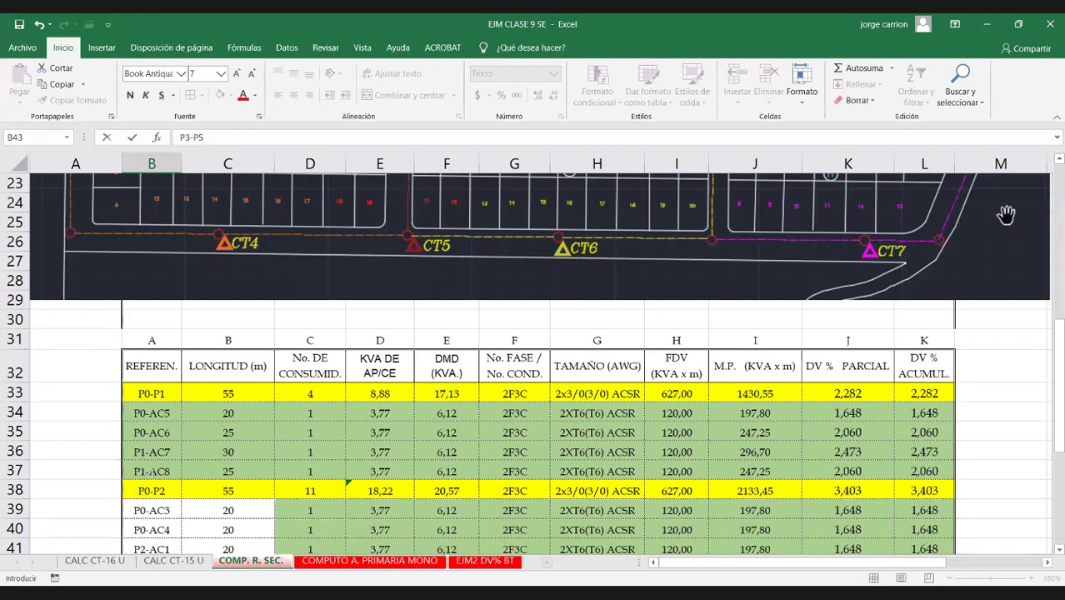
{"action": "scroll", "coordinate": [1007, 215], "scroll_direction": "down", "scroll_amount": 2}
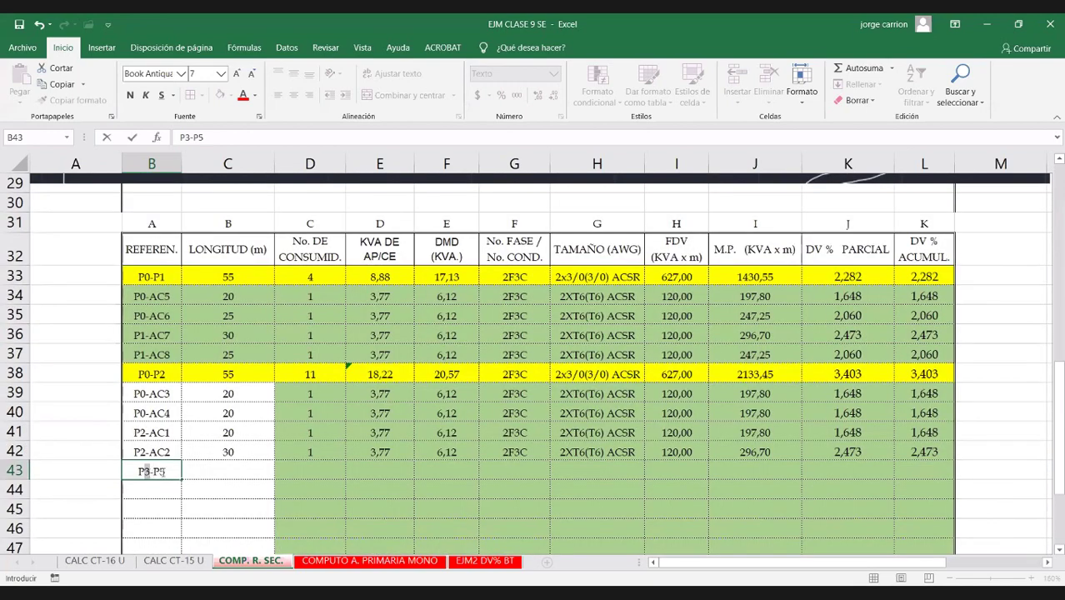
{"action": "key", "text": "BackSpace"}
{"action": "type", "text": "2"}
{"action": "left_click", "coordinate": [209, 471]}
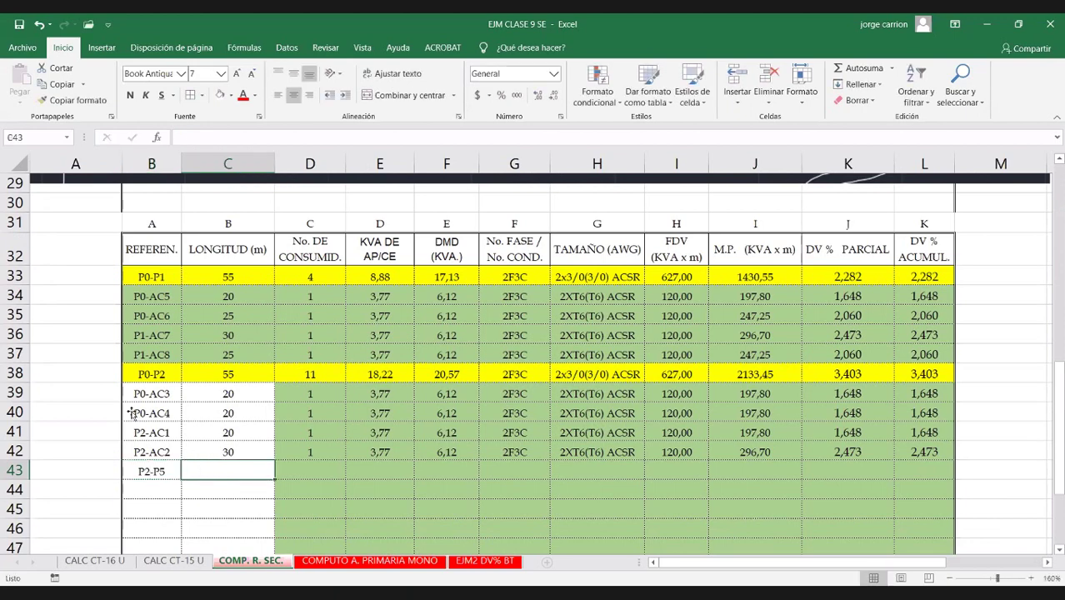
Step: Using the network diagram, give the P2-P5 row a length of 115 m and 7 consumers
{"action": "scroll", "coordinate": [99, 321], "scroll_direction": "up", "scroll_amount": 1}
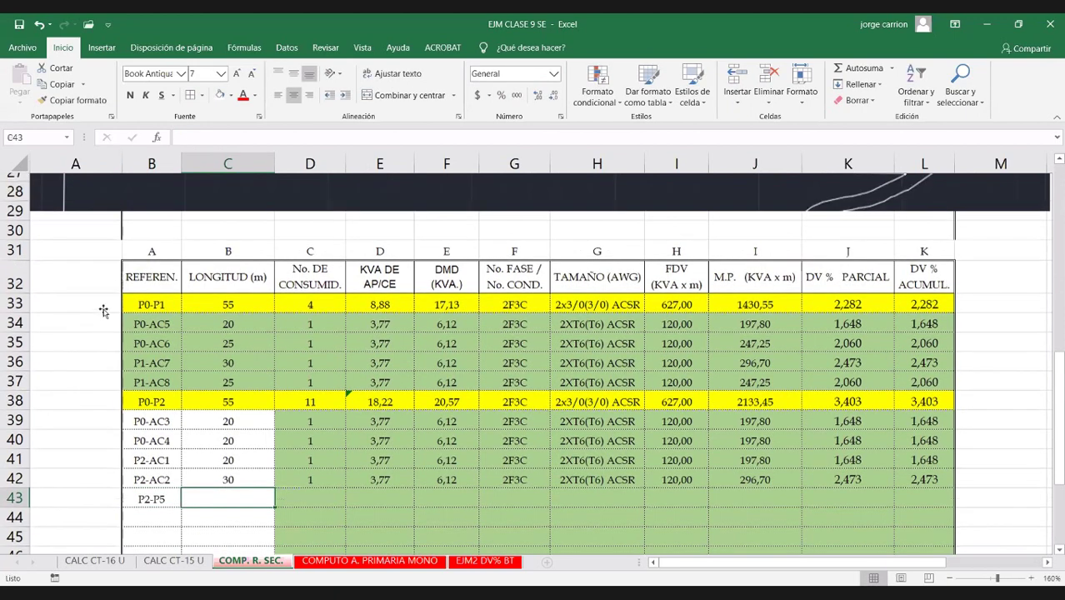
{"action": "scroll", "coordinate": [104, 291], "scroll_direction": "up", "scroll_amount": 6}
{"action": "scroll", "coordinate": [100, 308], "scroll_direction": "up", "scroll_amount": 1}
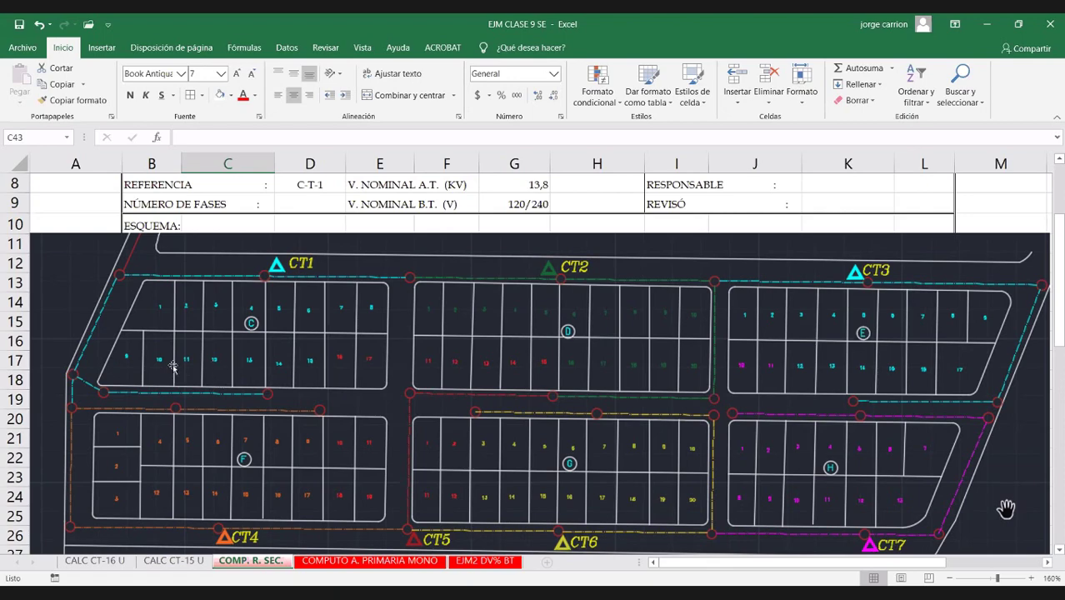
{"action": "scroll", "coordinate": [322, 379], "scroll_direction": "down", "scroll_amount": 5}
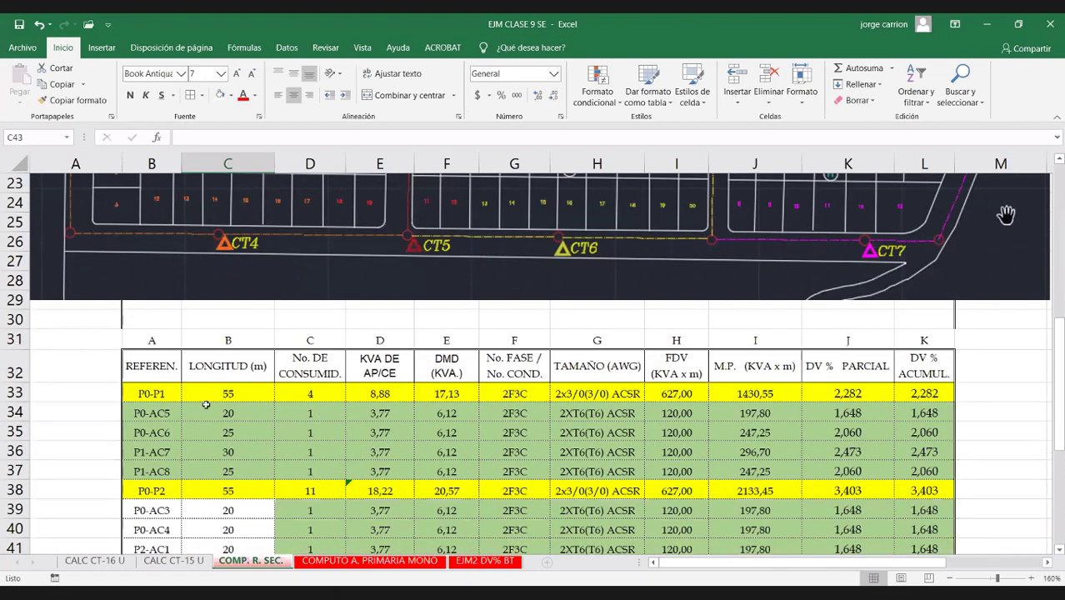
{"action": "scroll", "coordinate": [205, 404], "scroll_direction": "down", "scroll_amount": 3}
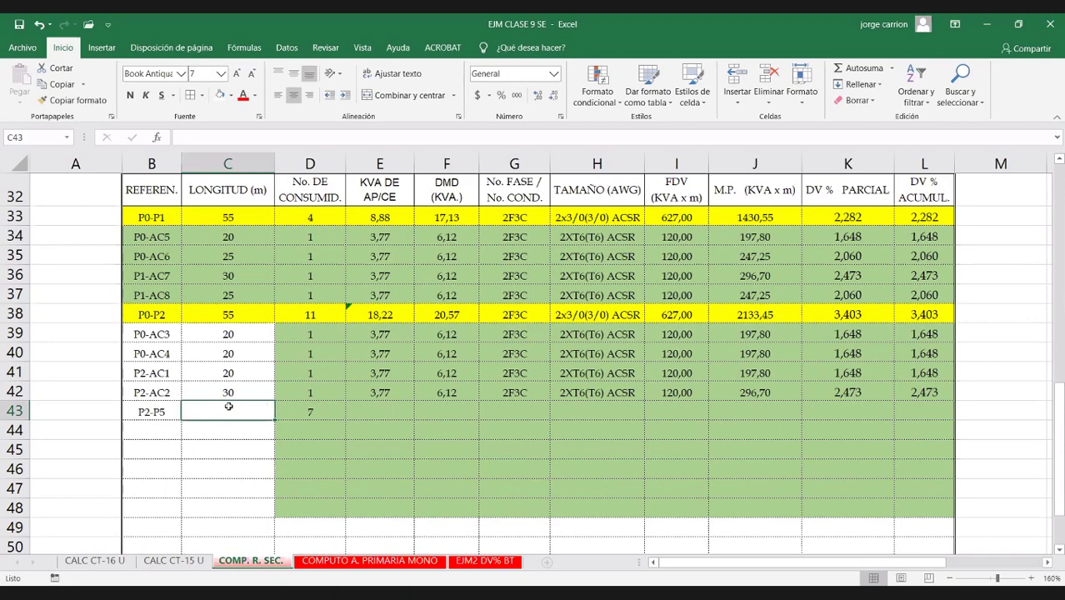
{"action": "scroll", "coordinate": [233, 394], "scroll_direction": "up", "scroll_amount": 1}
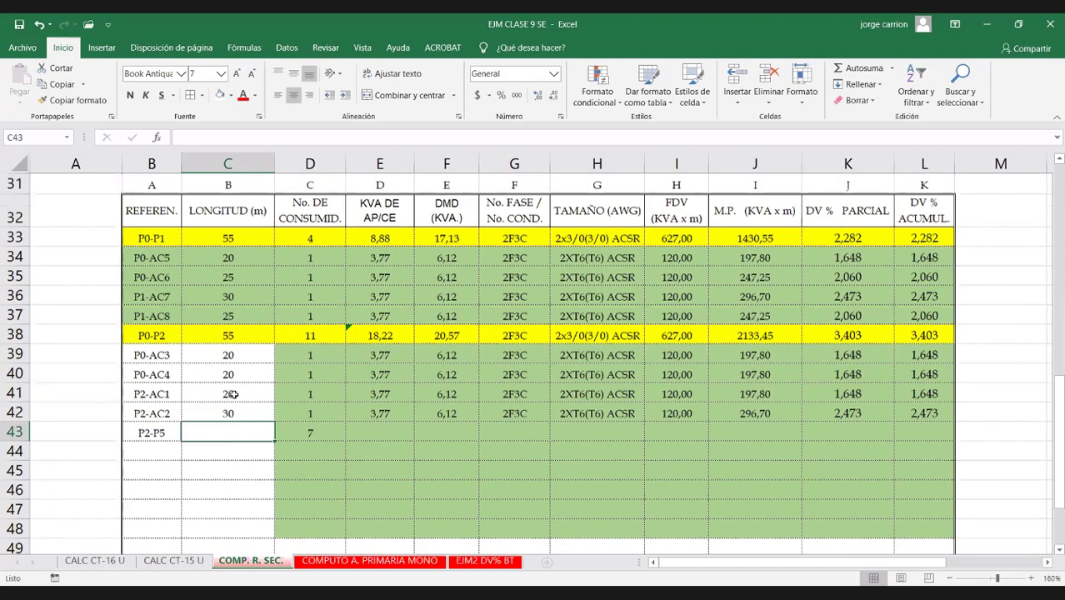
{"action": "scroll", "coordinate": [185, 383], "scroll_direction": "up", "scroll_amount": 7}
{"action": "scroll", "coordinate": [105, 312], "scroll_direction": "up", "scroll_amount": 1}
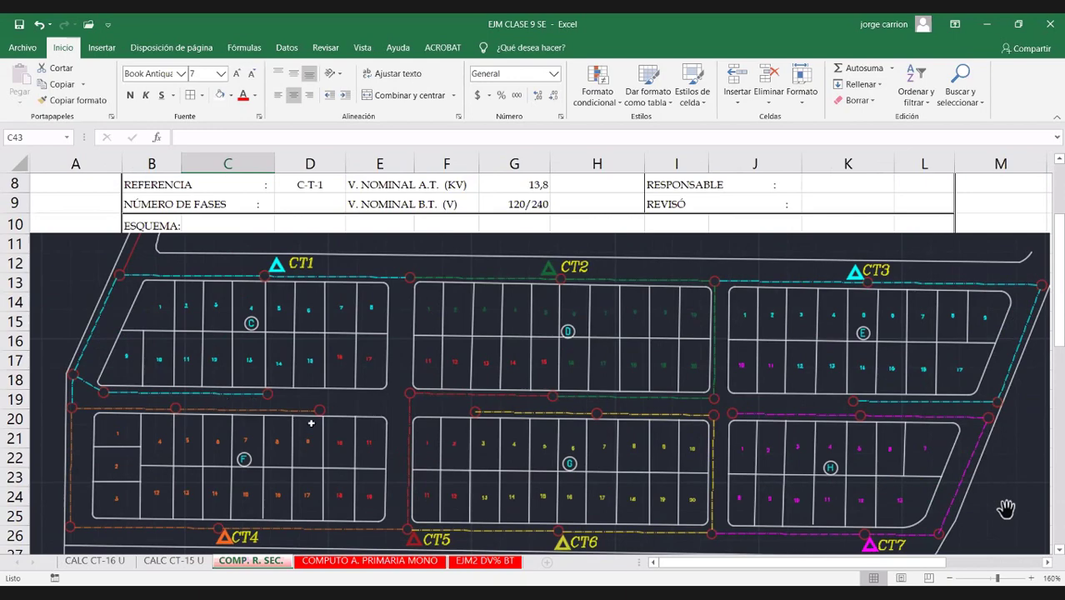
{"action": "key", "text": "Right"}
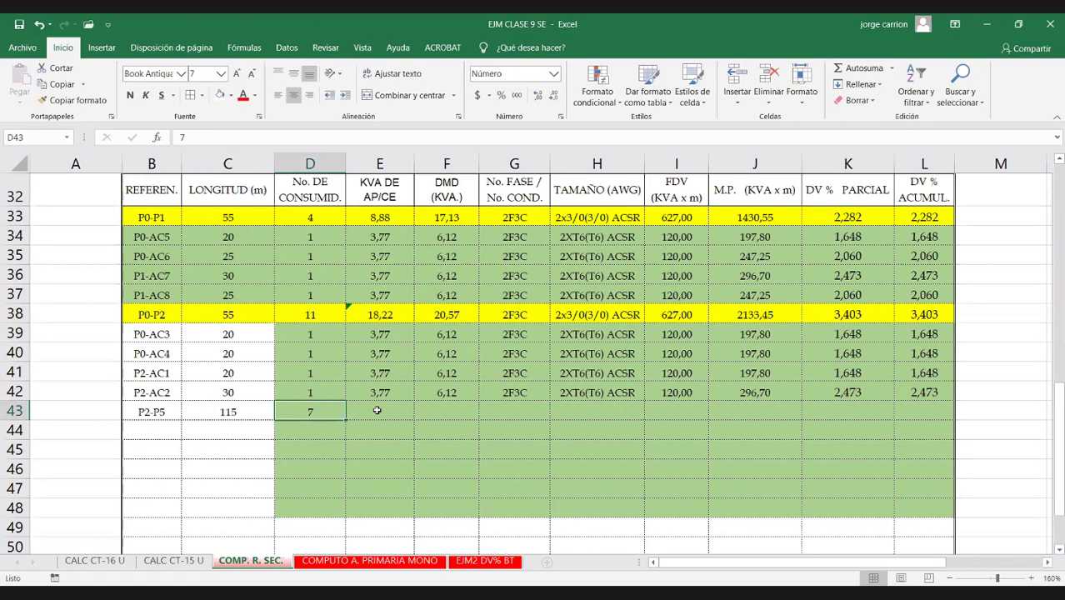
Step: Copy the KVA DE AP/CE formula from the P2-AC2 row into the P2-P5 row
{"action": "left_click", "coordinate": [377, 410]}
{"action": "left_click", "coordinate": [377, 400]}
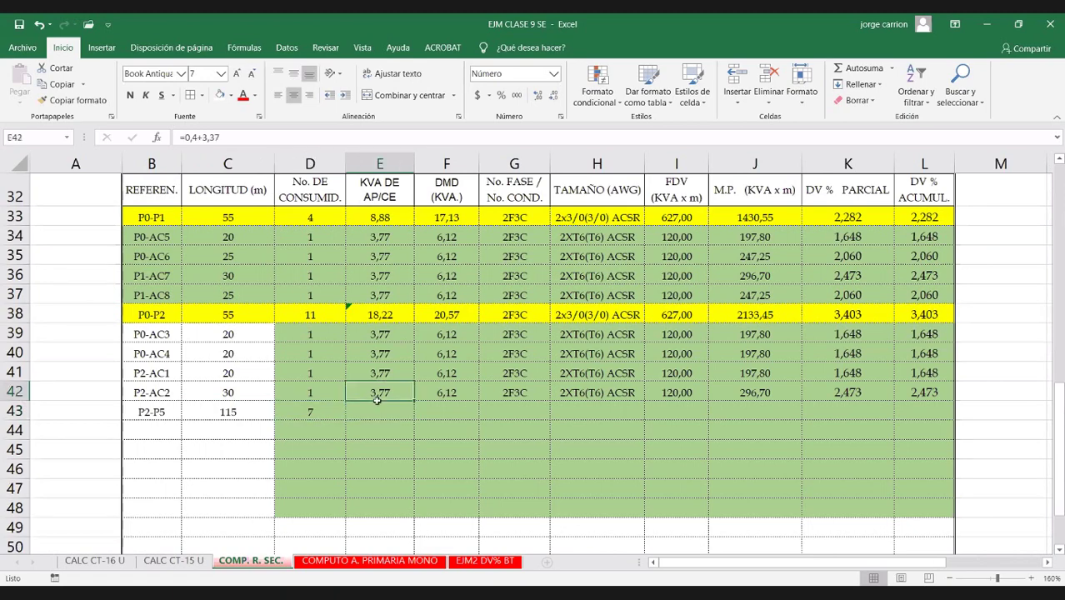
{"action": "key", "text": "ctrl+c"}
{"action": "key", "text": "Down"}
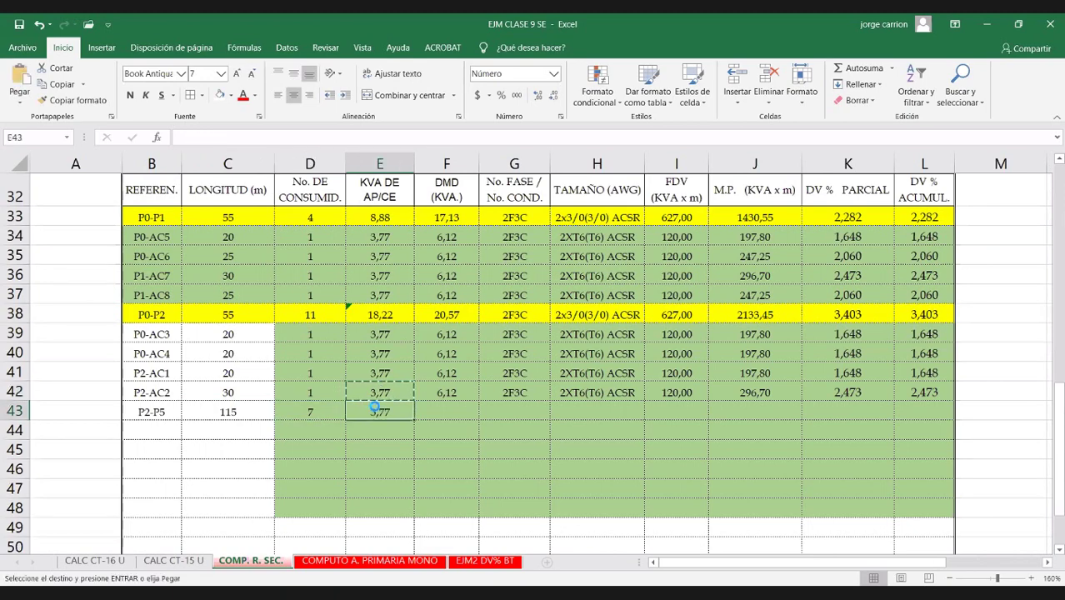
{"action": "key", "text": "Return"}
Step: Change the P2-P5 row's KVA DE AP/CE formula to =(0,4*7)+(10,20)
{"action": "double_click", "coordinate": [375, 408]}
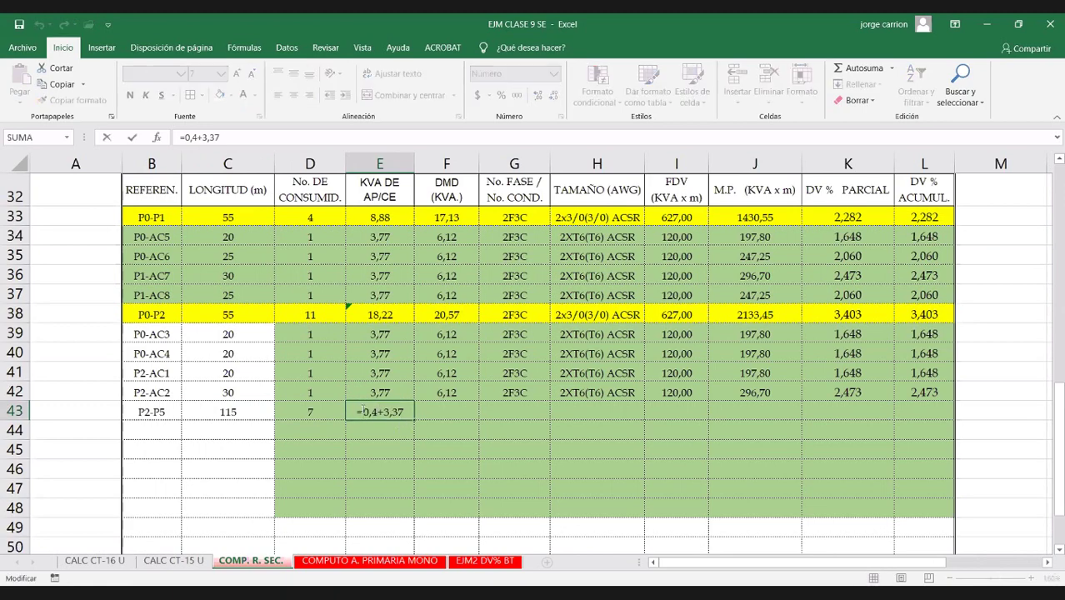
{"action": "type", "text": ")"}
{"action": "key", "text": "BackSpace"}
{"action": "type", "text": ")*7)"}
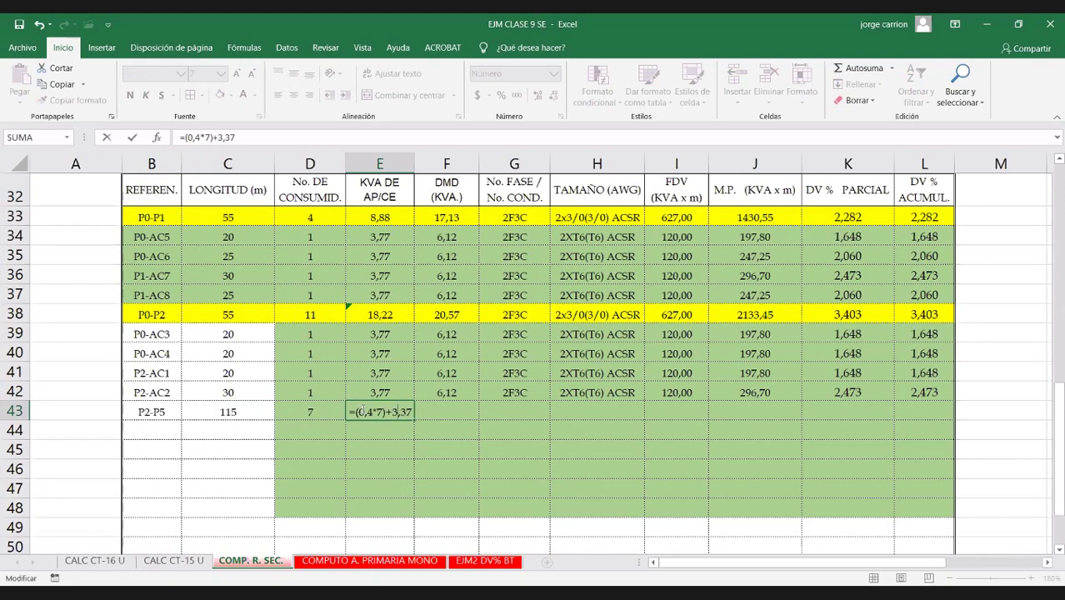
{"action": "type", "text": "("}
{"action": "key", "text": "Delete"}
{"action": "key", "text": "Delete"}
{"action": "key", "text": "Delete"}
{"action": "key", "text": "Delete"}
{"action": "type", "text": "10,20)"}
{"action": "key", "text": "Return"}
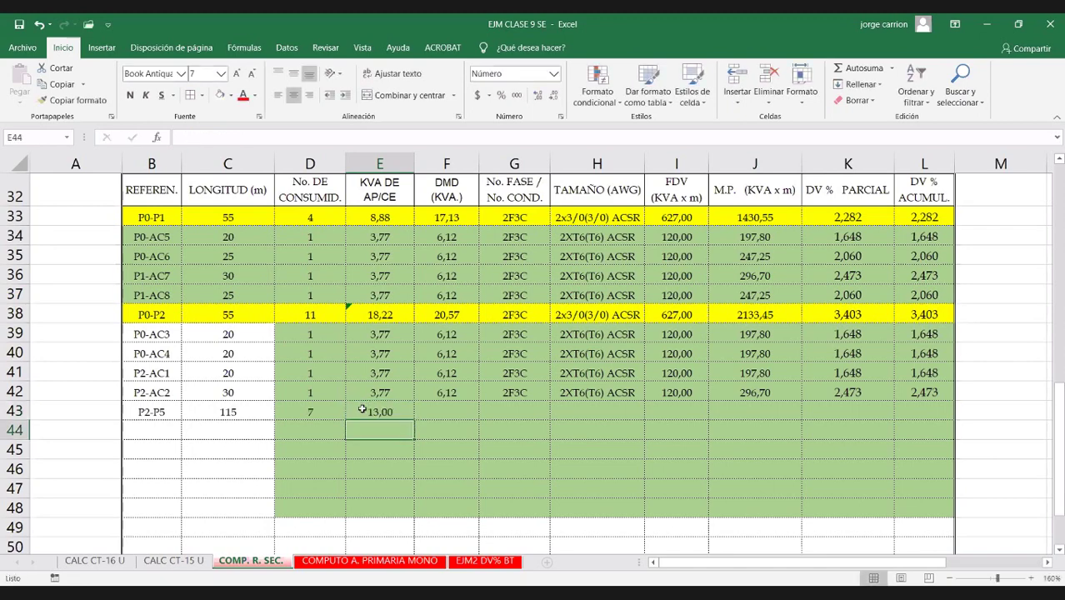
Step: Examine how the DMD formulas of the P2-AC1 and P2-AC2 rows are built
{"action": "left_click", "coordinate": [366, 408]}
{"action": "left_click", "coordinate": [444, 394]}
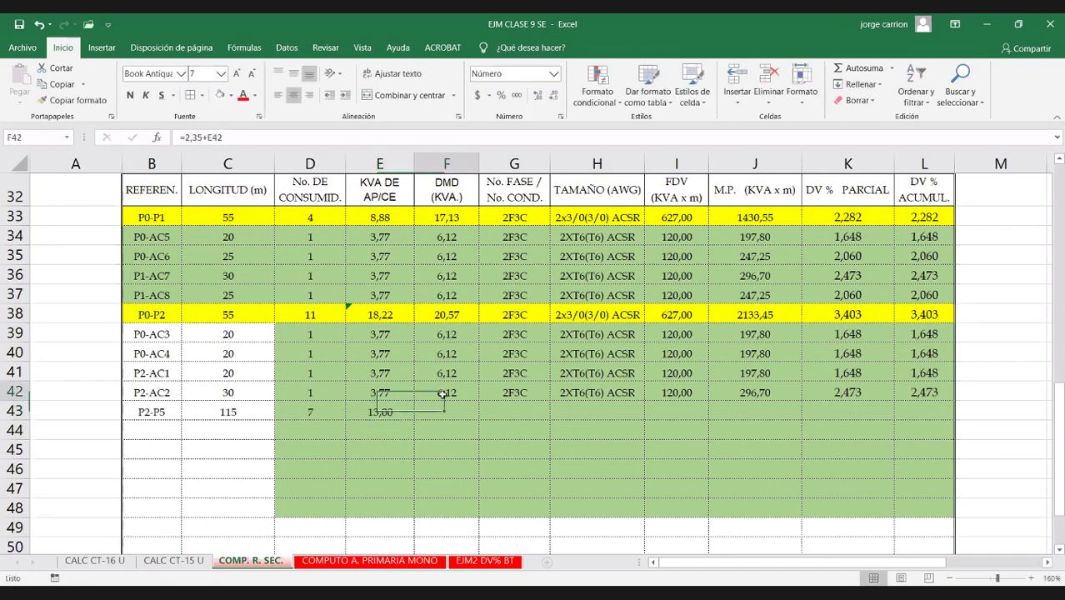
{"action": "double_click", "coordinate": [447, 394]}
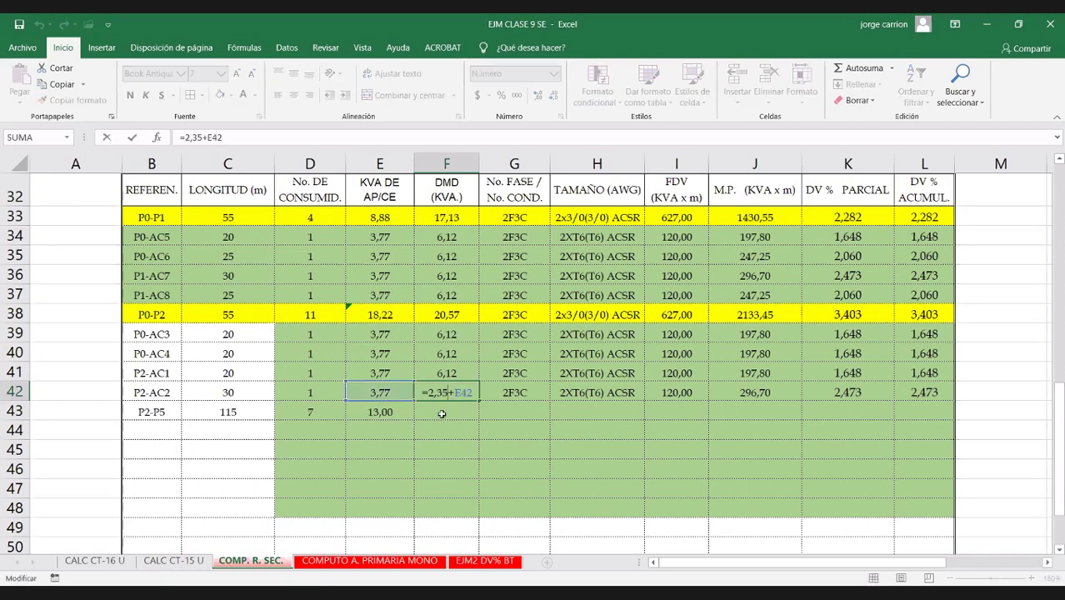
{"action": "key", "text": "Escape"}
{"action": "key", "text": "Up"}
{"action": "key", "text": "F2"}
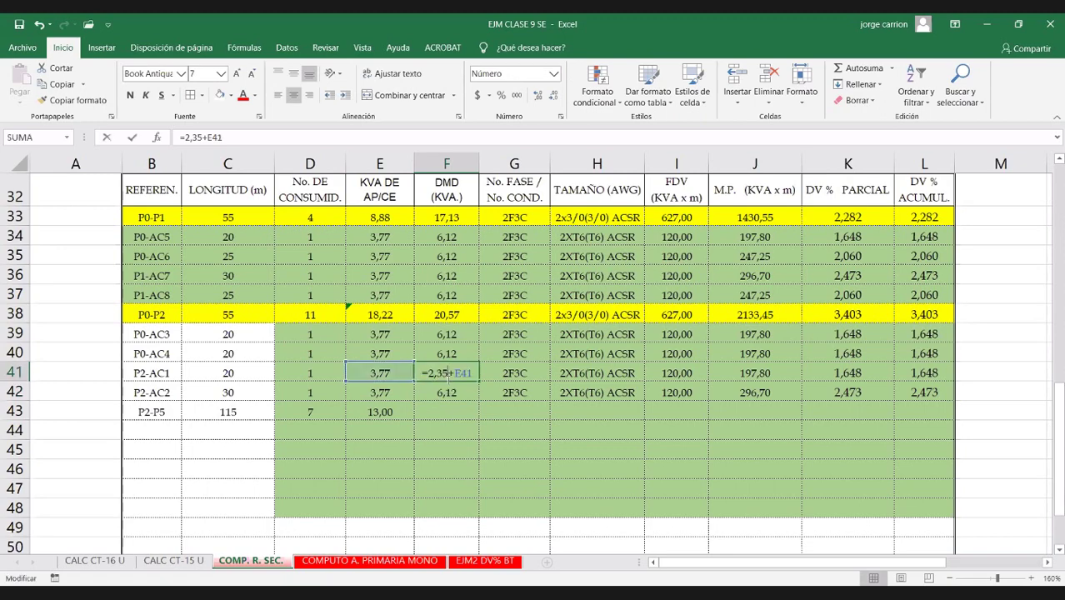
{"action": "key", "text": "Escape"}
{"action": "key", "text": "Down"}
{"action": "key", "text": "F2"}
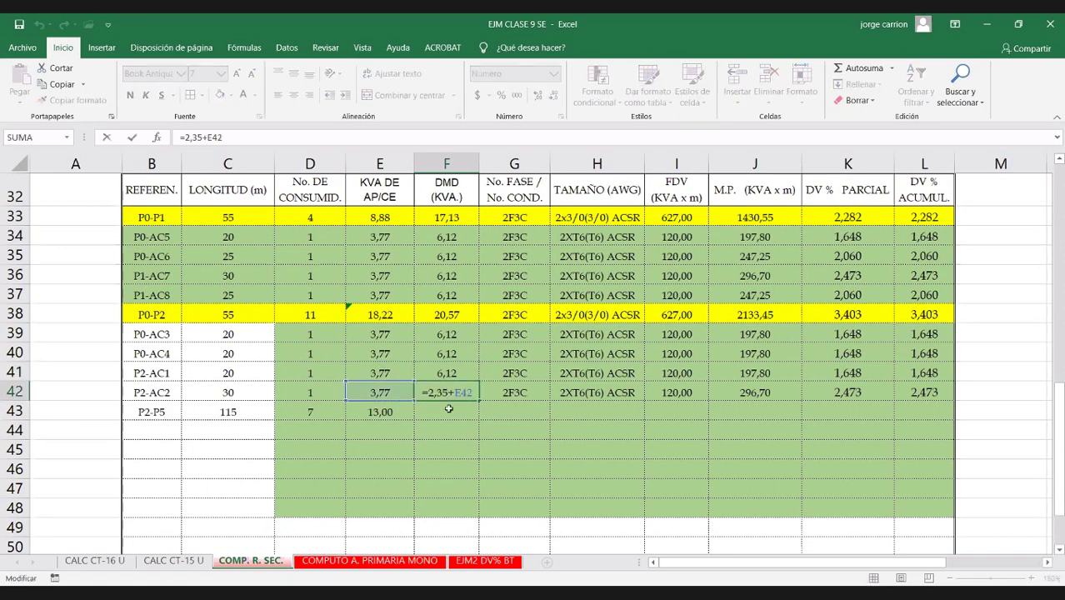
{"action": "key", "text": "Escape"}
Step: Enter the DMD formula for the P2-P5 row as 13,69 plus its KVA DE AP/CE value
{"action": "double_click", "coordinate": [449, 410]}
{"action": "type", "text": "+"}
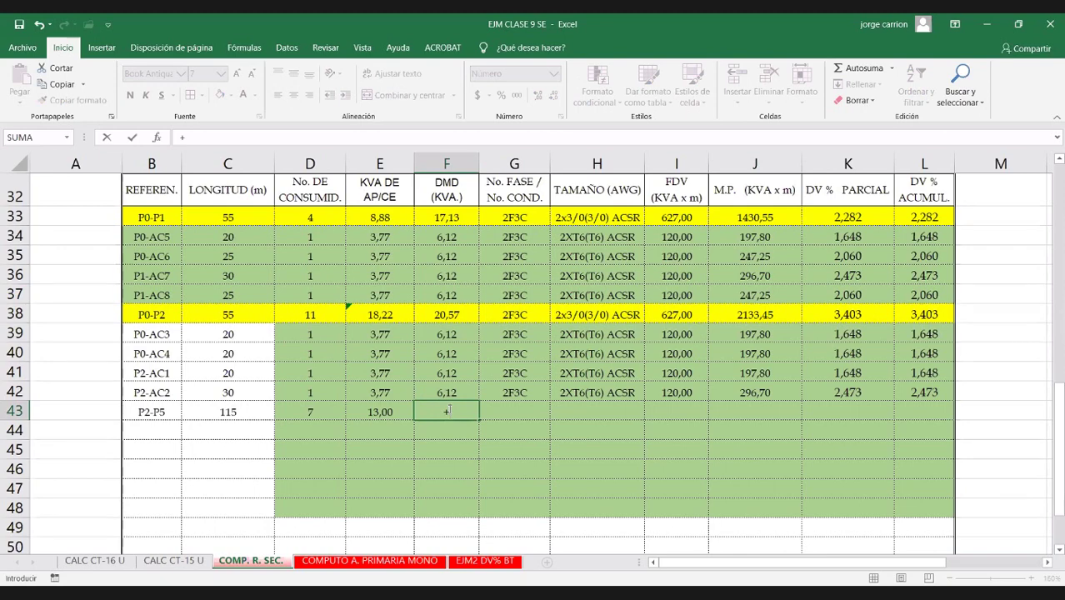
{"action": "type", "text": "13,69+"}
{"action": "left_click", "coordinate": [367, 411]}
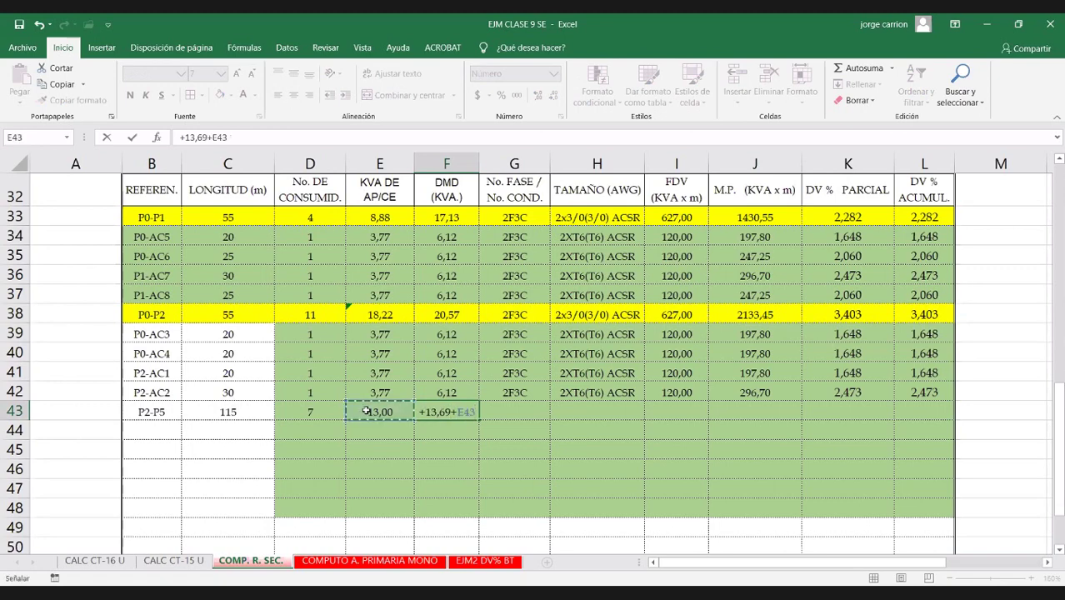
{"action": "key", "text": "Return"}
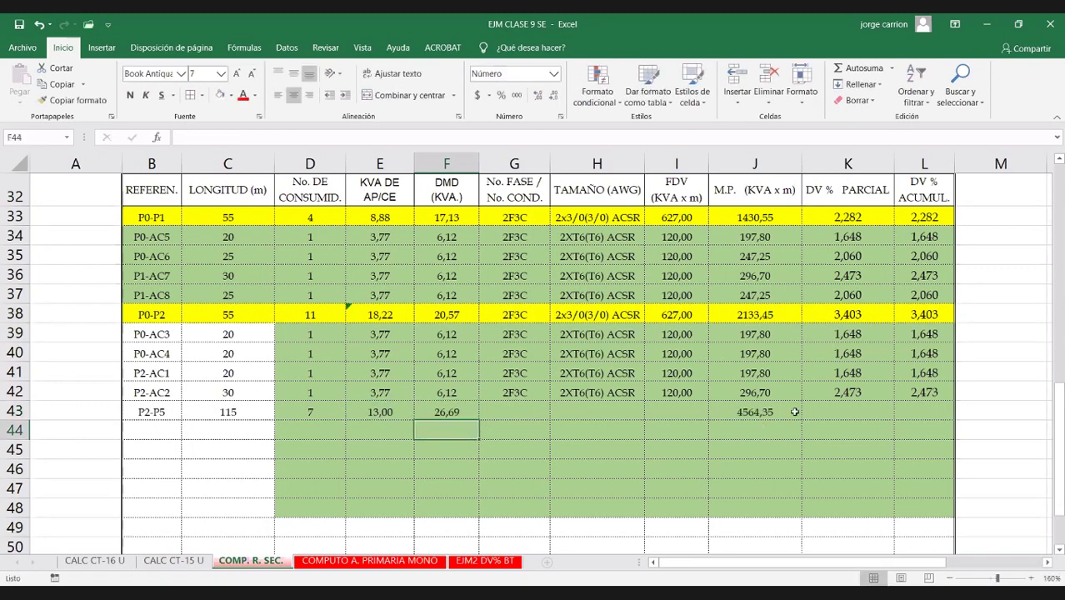
Step: Clear the P2-P5 row's M.P. value and copy the P0-P2 row's phase, conductor, FDV, M.P. and DV % cells into it
{"action": "left_click", "coordinate": [780, 411]}
{"action": "key", "text": "Delete"}
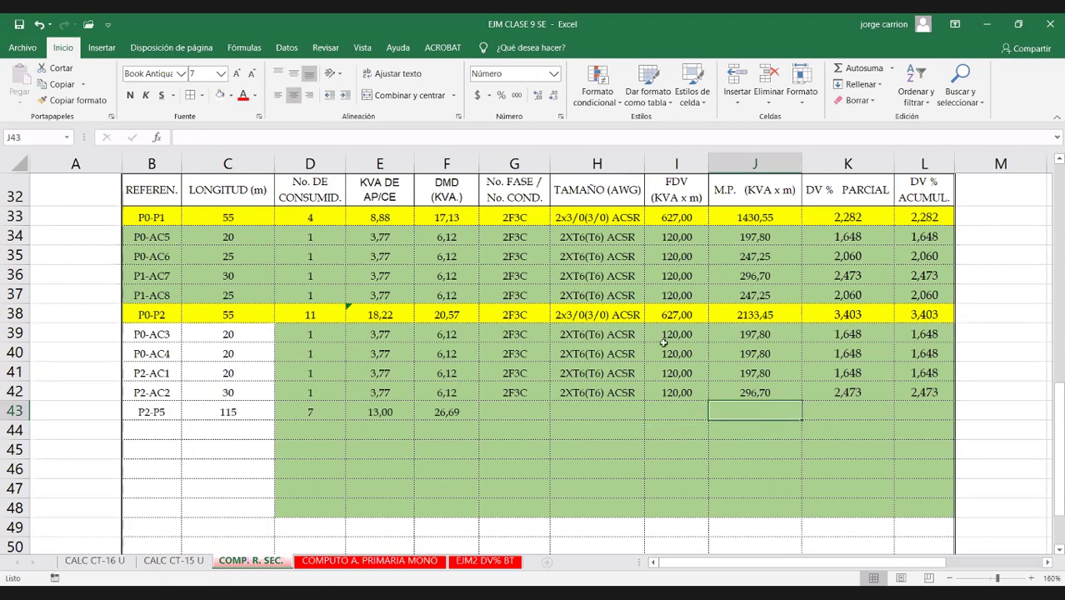
{"action": "left_click_drag", "start_coordinate": [527, 315], "coordinate": [921, 317]}
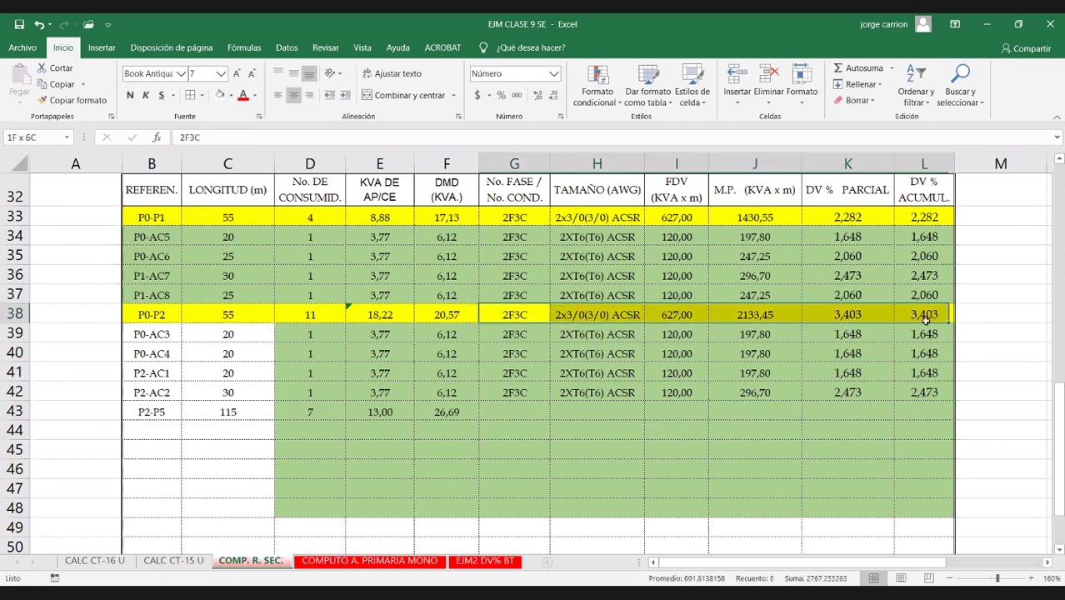
{"action": "key", "text": "ctrl+c"}
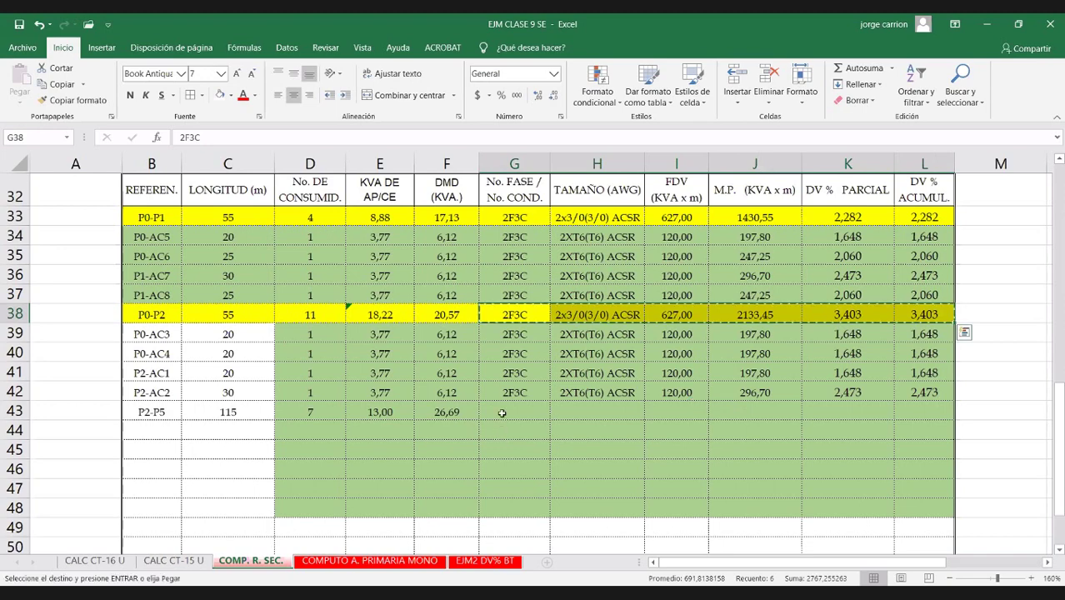
{"action": "left_click", "coordinate": [506, 410]}
{"action": "key", "text": "Return"}
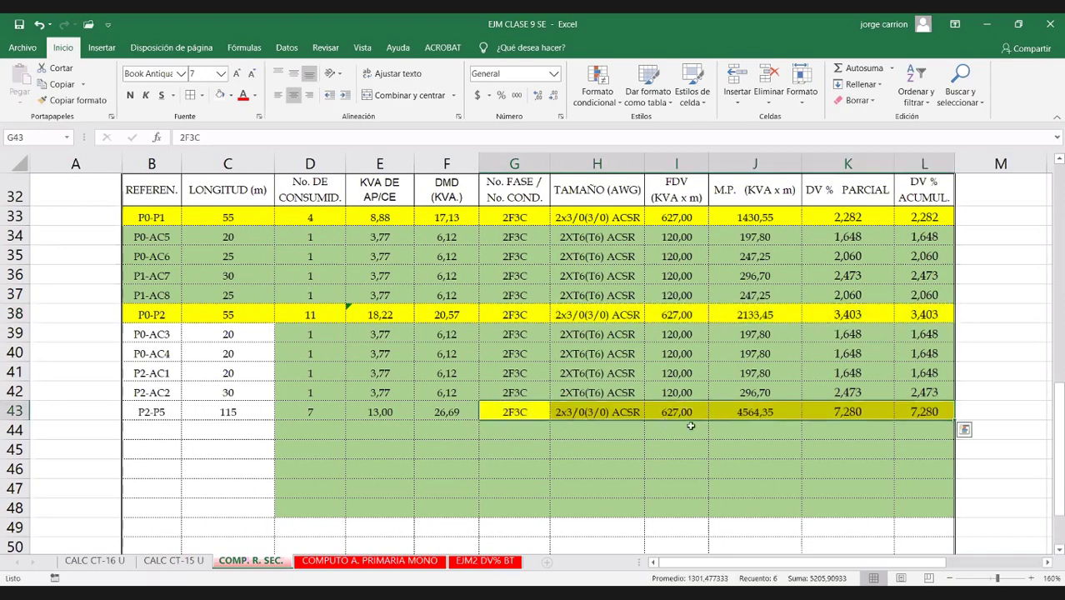
Step: Examine the P2-P5 row's FDV value and its M.P. and DV % formulas, comparing M.P. with the P2-AC2 row
{"action": "double_click", "coordinate": [674, 410]}
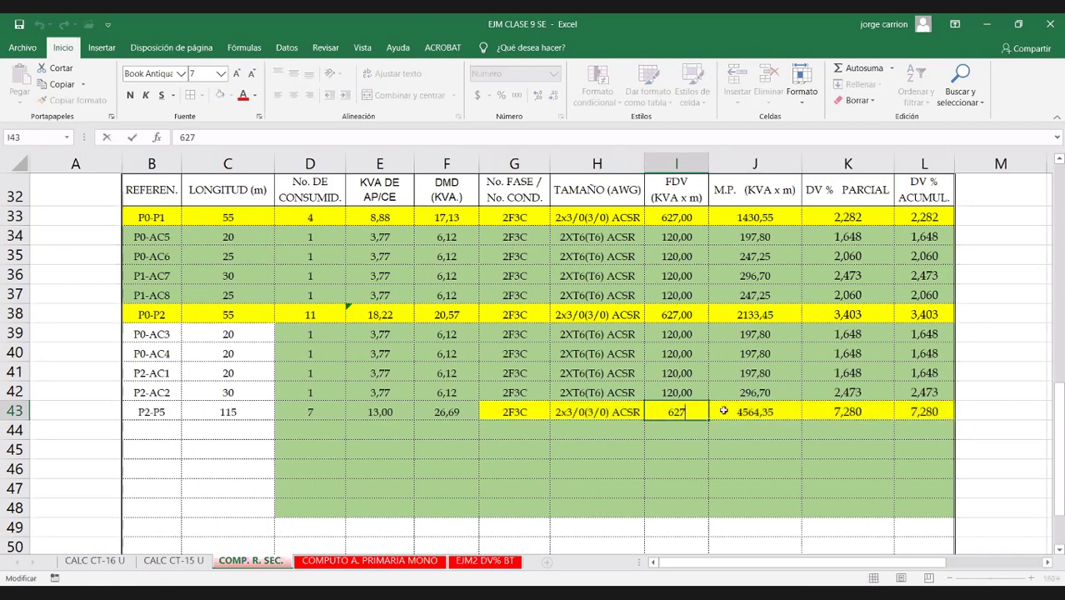
{"action": "left_click", "coordinate": [733, 412]}
{"action": "double_click", "coordinate": [733, 412]}
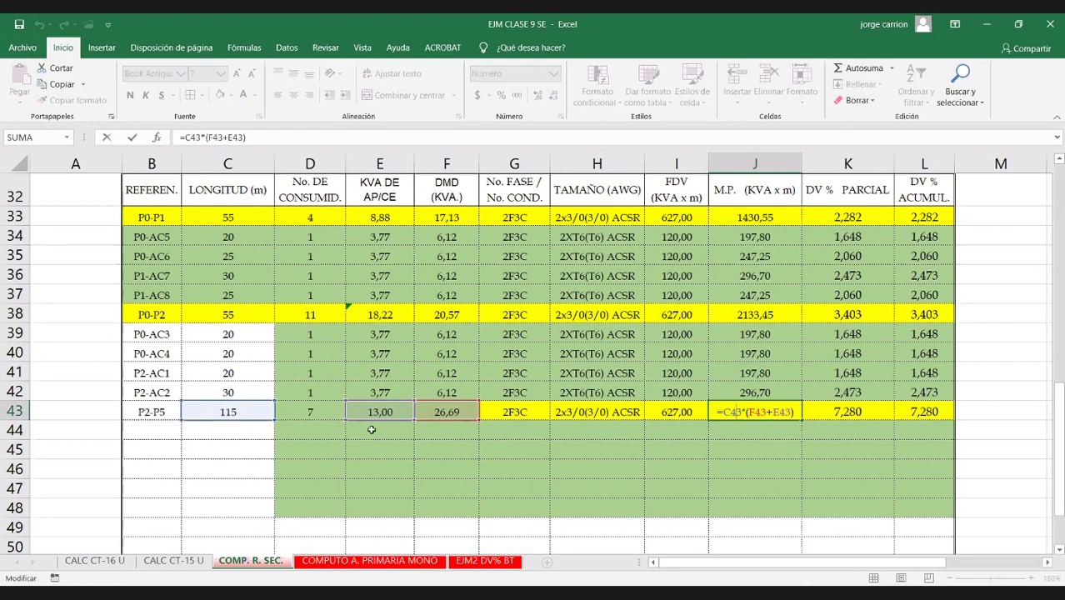
{"action": "key", "text": "Escape"}
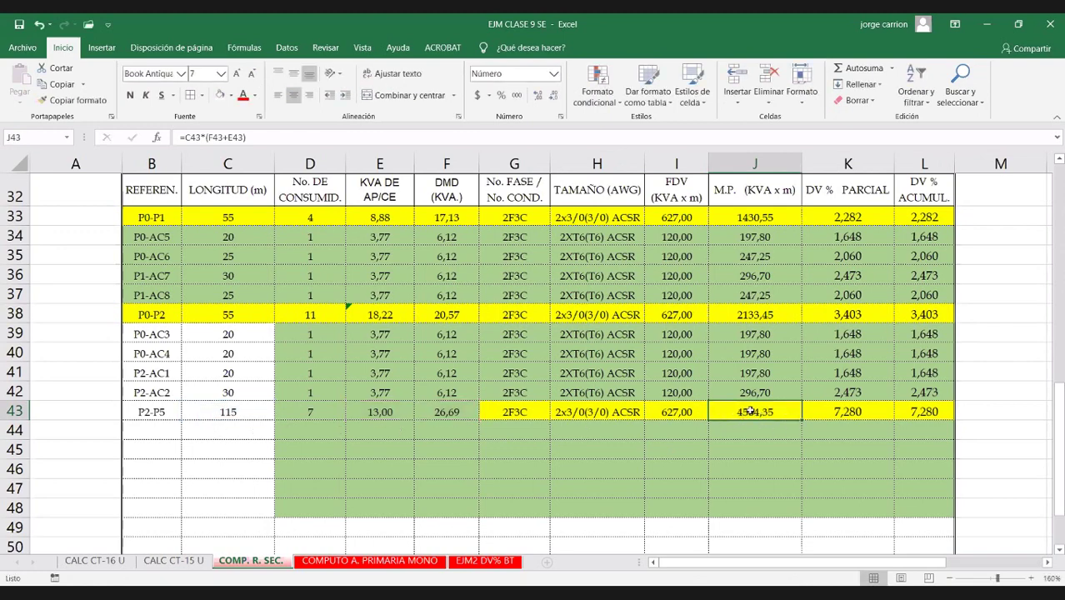
{"action": "double_click", "coordinate": [752, 412]}
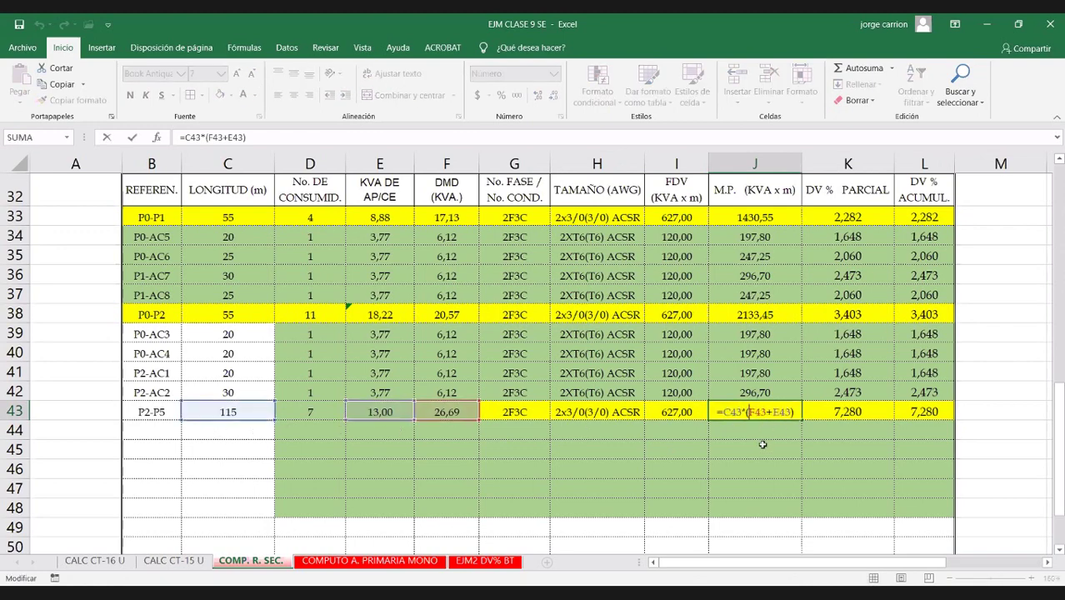
{"action": "key", "text": "Escape"}
{"action": "double_click", "coordinate": [765, 392]}
{"action": "key", "text": "Escape"}
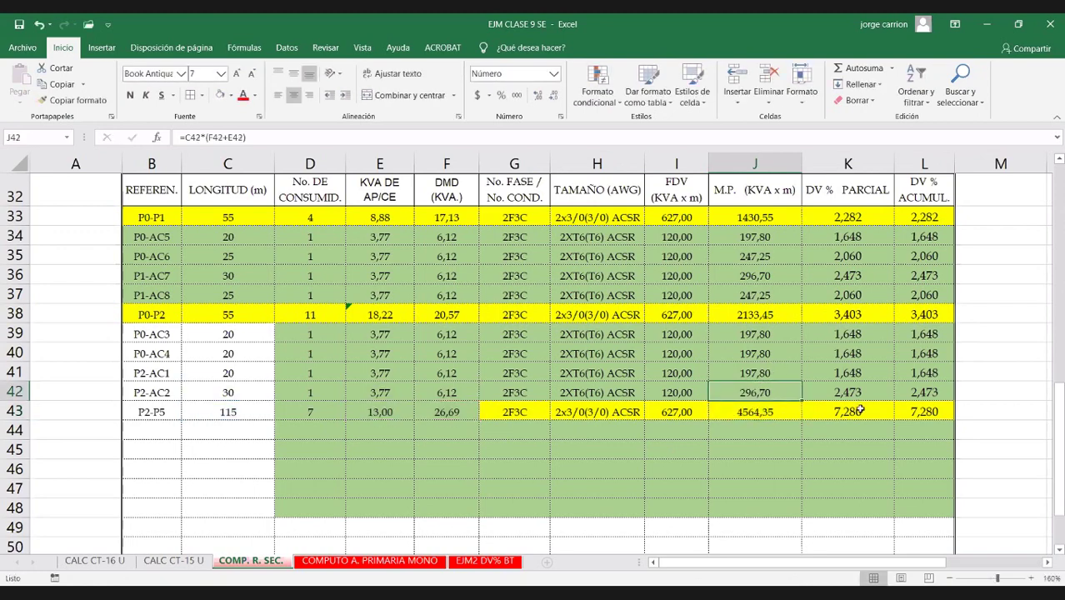
{"action": "double_click", "coordinate": [854, 405]}
{"action": "key", "text": "Escape"}
{"action": "double_click", "coordinate": [925, 411]}
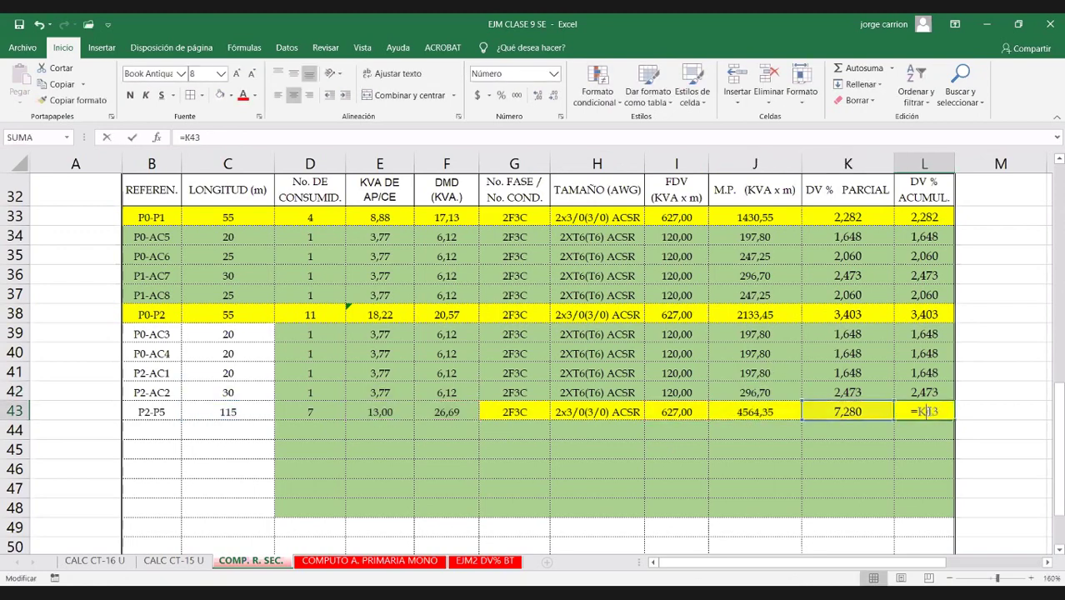
{"action": "key", "text": "Escape"}
Step: Review the DMD and KVA DE AP/CE formulas of the P2-P5 row
{"action": "double_click", "coordinate": [450, 412]}
{"action": "key", "text": "Escape"}
{"action": "double_click", "coordinate": [392, 412]}
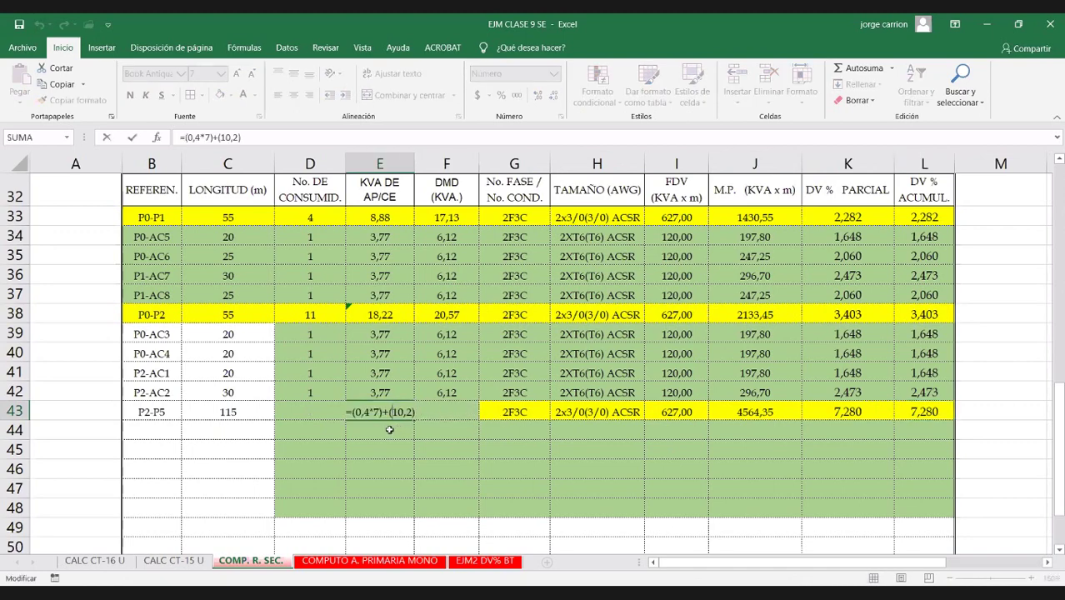
{"action": "key", "text": "Escape"}
{"action": "double_click", "coordinate": [392, 412]}
{"action": "key", "text": "Escape"}
{"action": "double_click", "coordinate": [448, 411]}
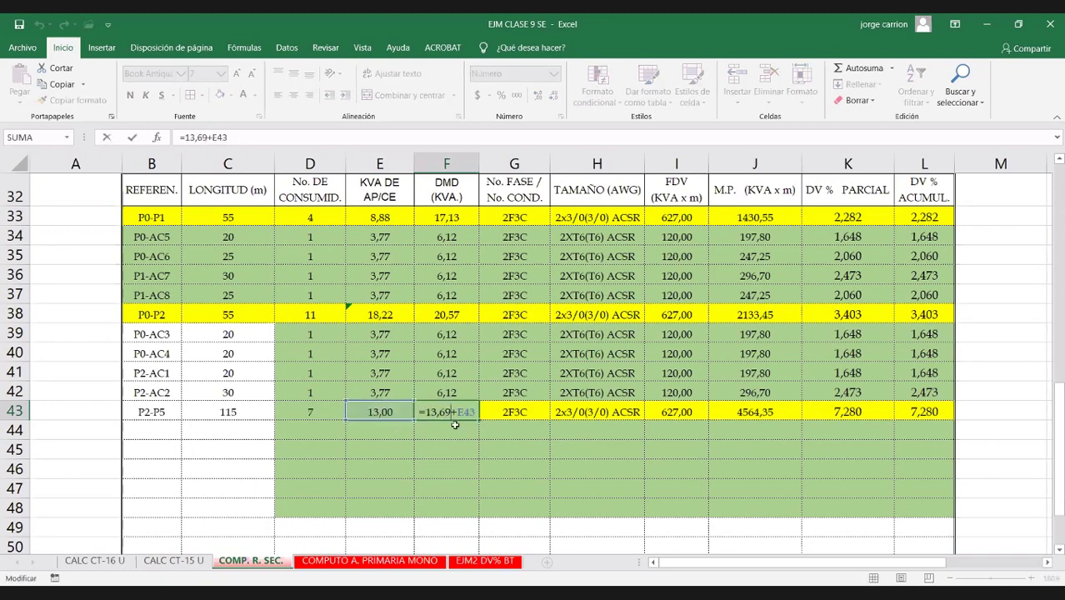
{"action": "key", "text": "Escape"}
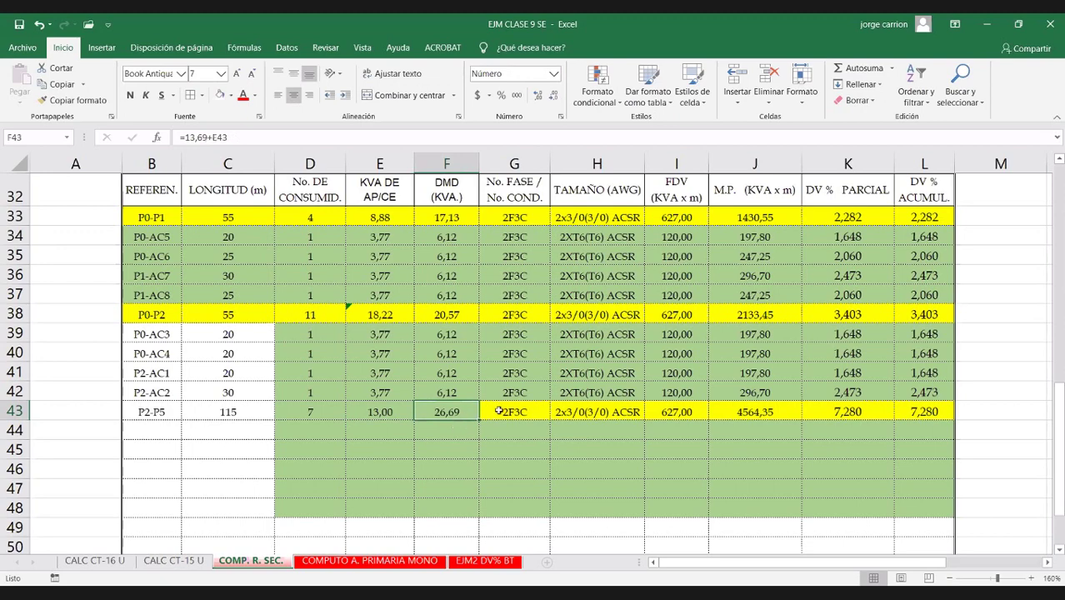
Step: Check the P2-P5 row's conductor size and FDV, and compare its M.P. formula with that of the P0-P2 row
{"action": "left_click", "coordinate": [574, 412]}
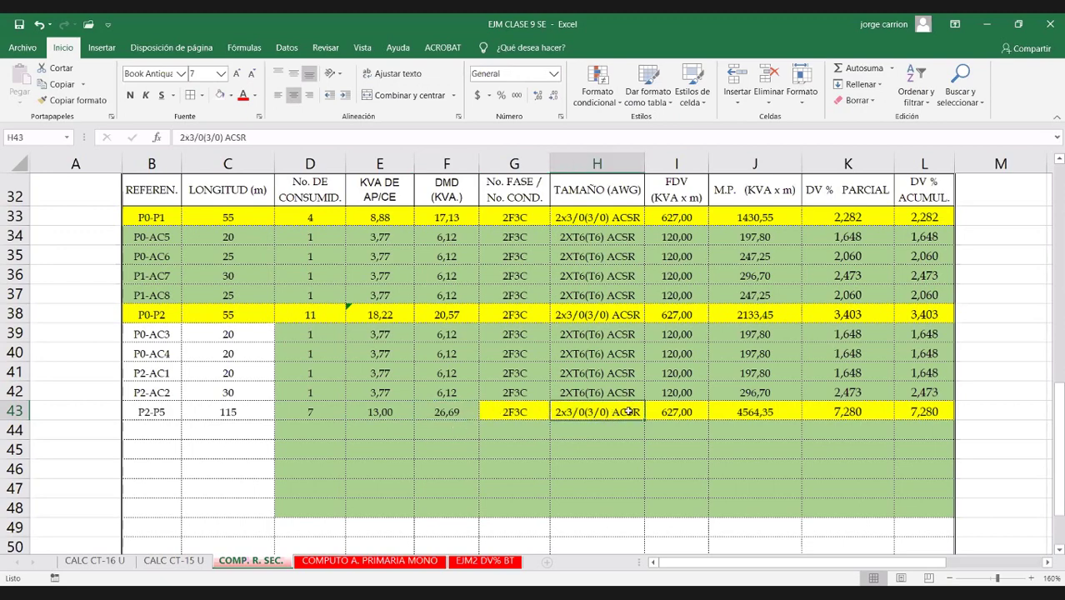
{"action": "left_click", "coordinate": [692, 412]}
{"action": "left_click", "coordinate": [762, 412]}
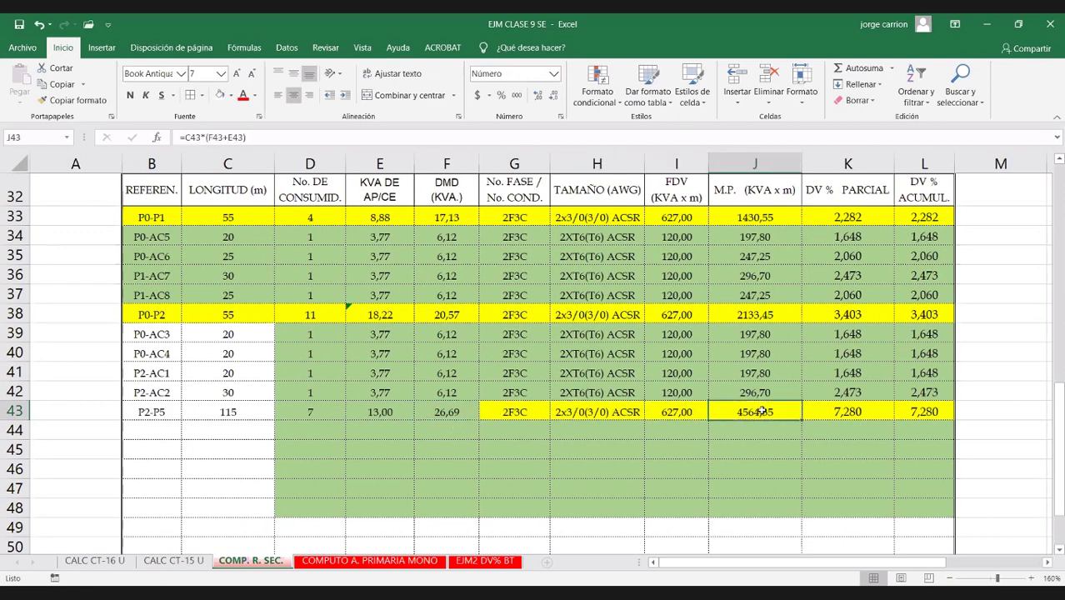
{"action": "double_click", "coordinate": [757, 314]}
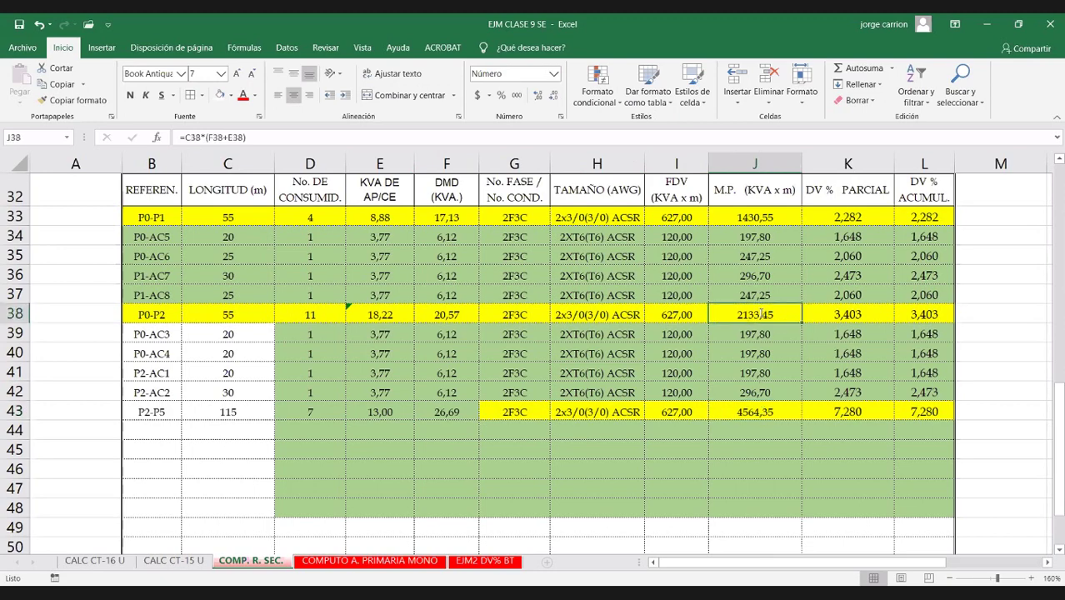
{"action": "left_click", "coordinate": [751, 412]}
{"action": "double_click", "coordinate": [750, 412]}
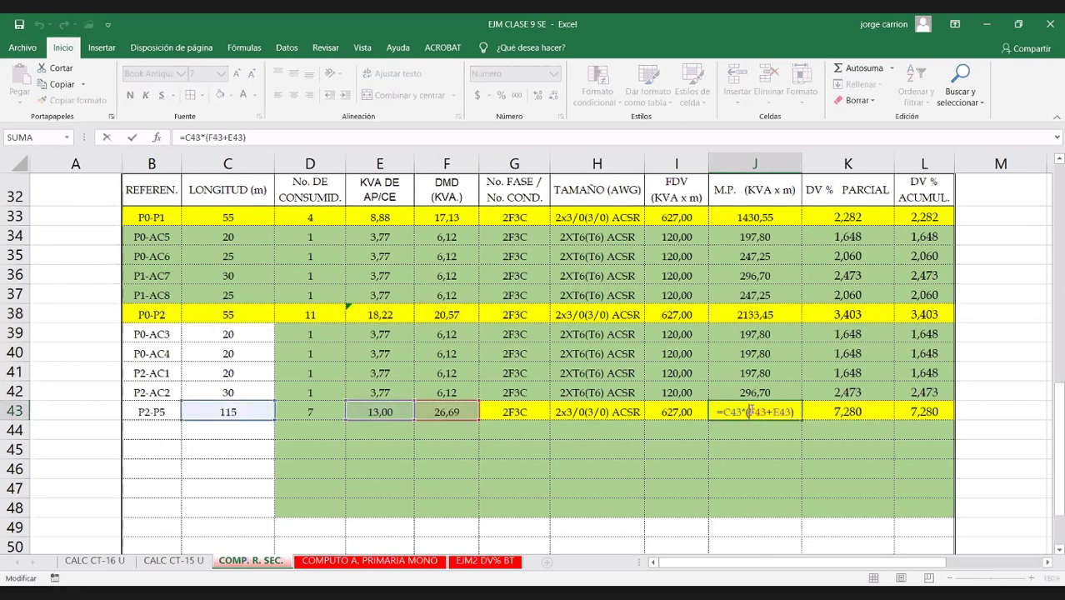
{"action": "key", "text": "Escape"}
{"action": "left_click", "coordinate": [754, 314]}
{"action": "left_click", "coordinate": [739, 406]}
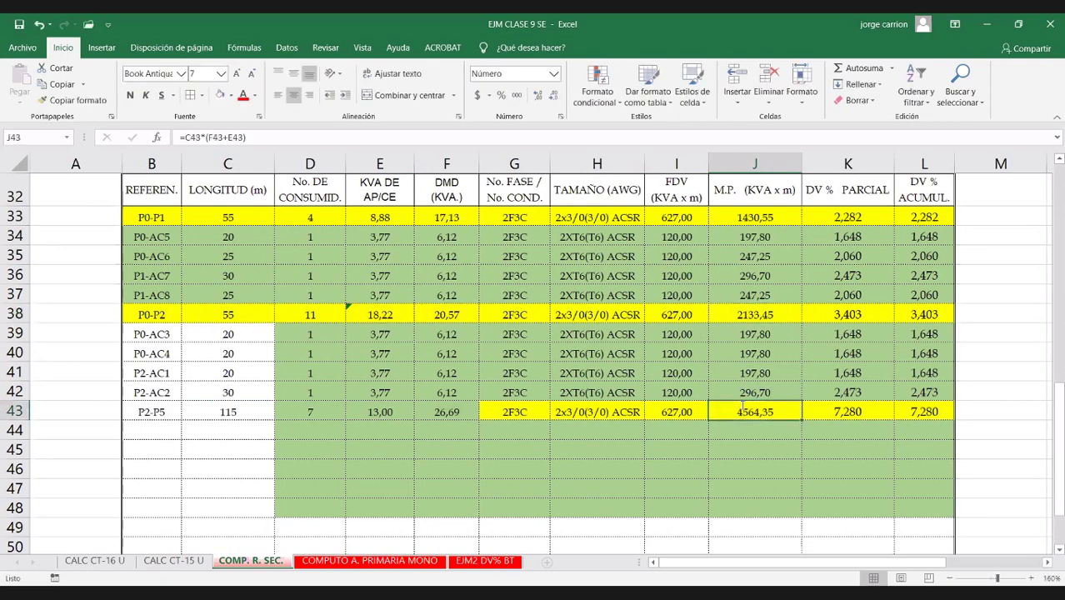
{"action": "double_click", "coordinate": [740, 406]}
{"action": "key", "text": "Escape"}
Step: After checking the sections on the network diagram, change the P2-P5 row's reference to P2-P3
{"action": "scroll", "coordinate": [222, 440], "scroll_direction": "up", "scroll_amount": 1}
{"action": "scroll", "coordinate": [167, 423], "scroll_direction": "up", "scroll_amount": 2}
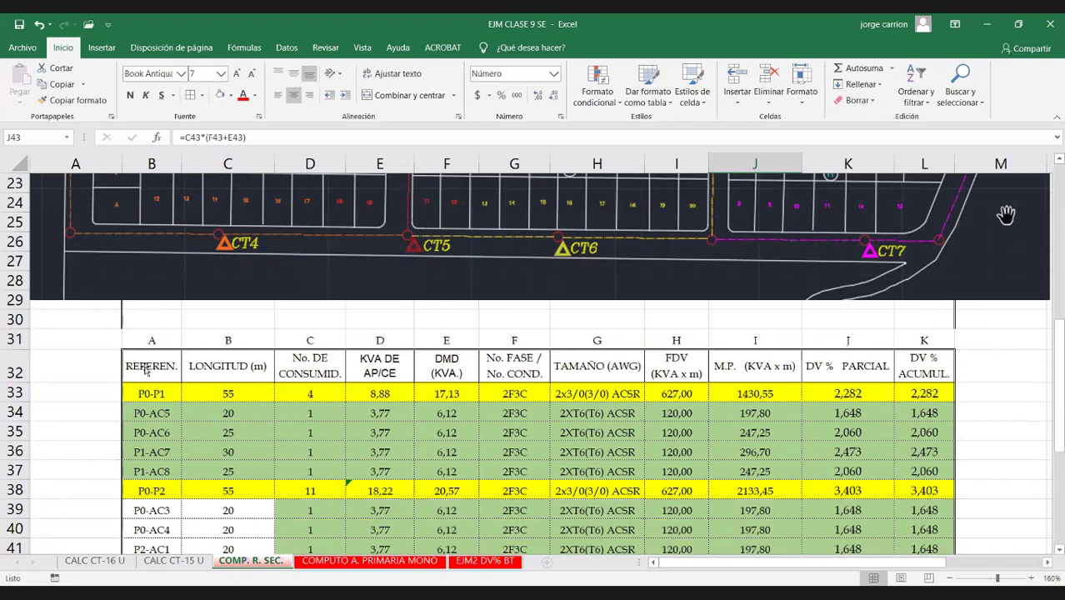
{"action": "scroll", "coordinate": [122, 338], "scroll_direction": "up", "scroll_amount": 3}
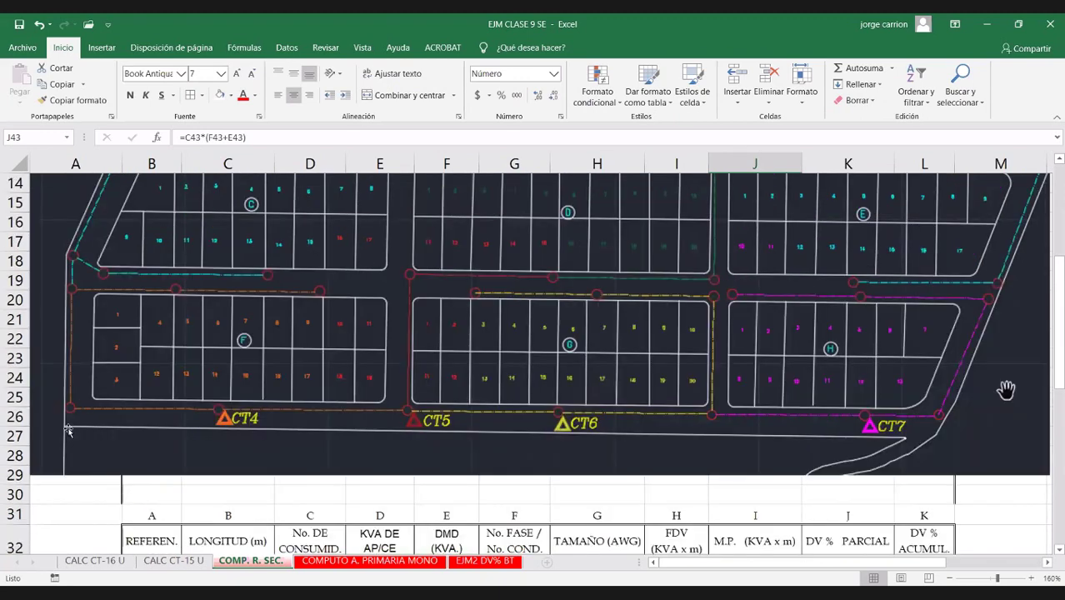
{"action": "scroll", "coordinate": [69, 430], "scroll_direction": "up", "scroll_amount": 3}
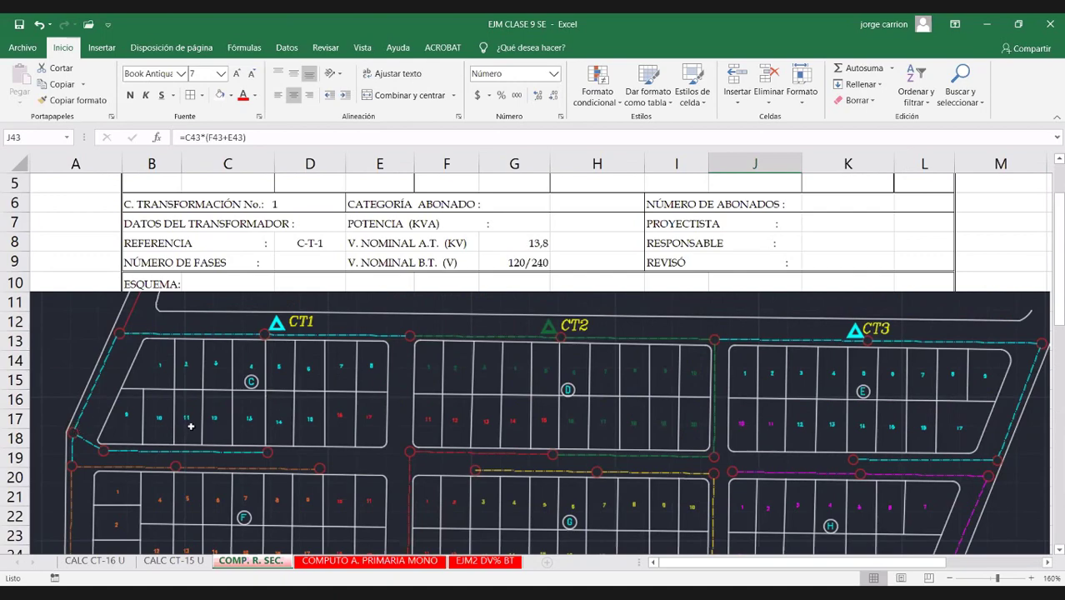
{"action": "scroll", "coordinate": [163, 413], "scroll_direction": "down", "scroll_amount": 3}
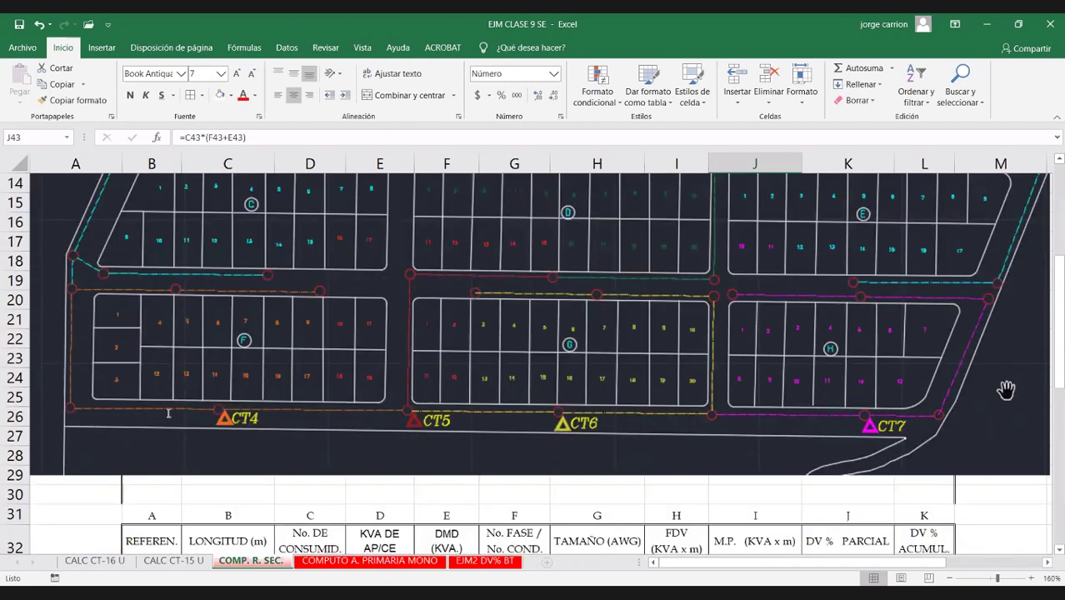
{"action": "scroll", "coordinate": [167, 413], "scroll_direction": "down", "scroll_amount": 6}
{"action": "left_click", "coordinate": [159, 417]}
{"action": "double_click", "coordinate": [158, 417]}
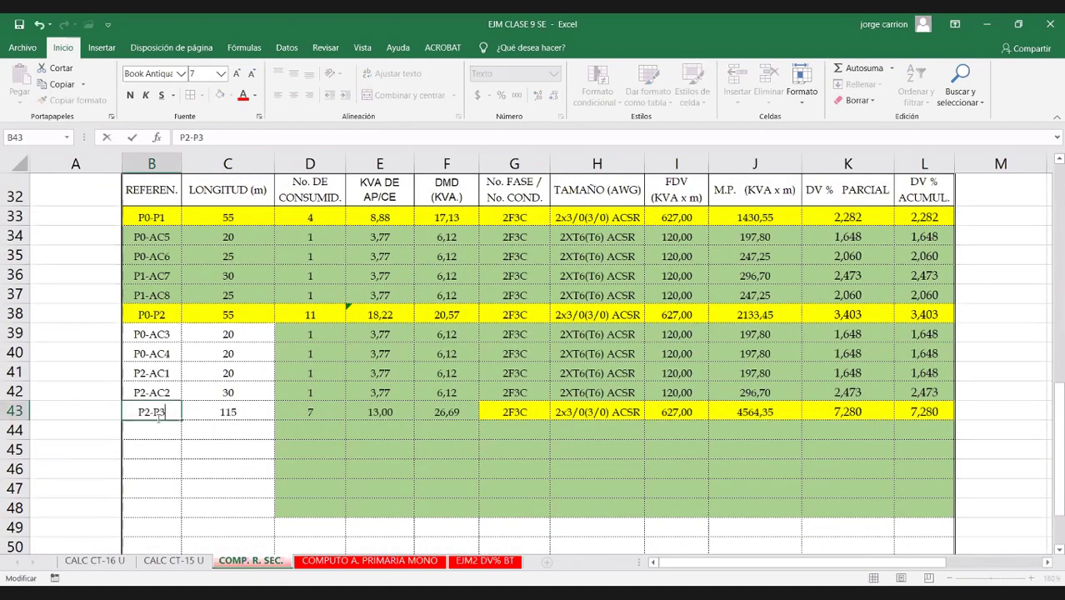
Step: Copy the P2-P3 row's length of 115 m into the empty row below it
{"action": "left_click", "coordinate": [214, 411]}
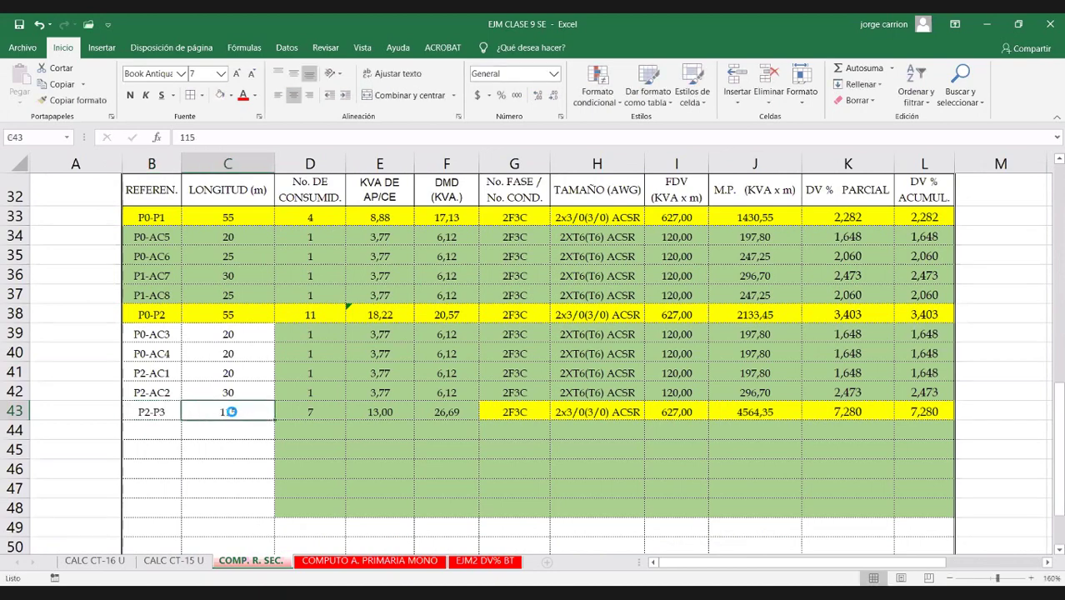
{"action": "key", "text": "ctrl+c"}
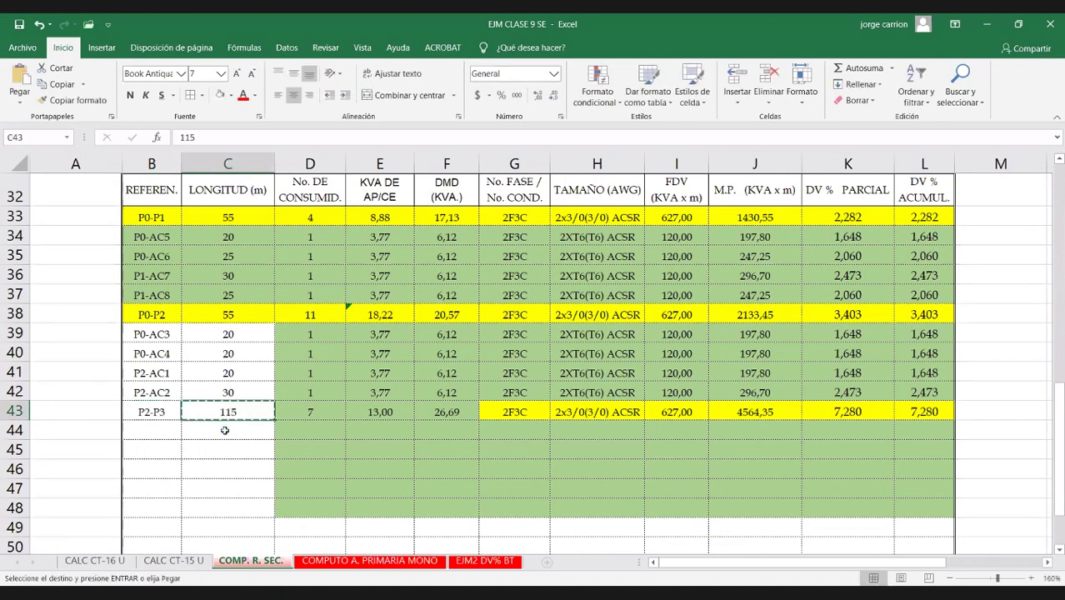
{"action": "left_click", "coordinate": [225, 430]}
{"action": "key", "text": "Return"}
Step: Set the P2-P3 row's length to 60 m
{"action": "left_click", "coordinate": [229, 415]}
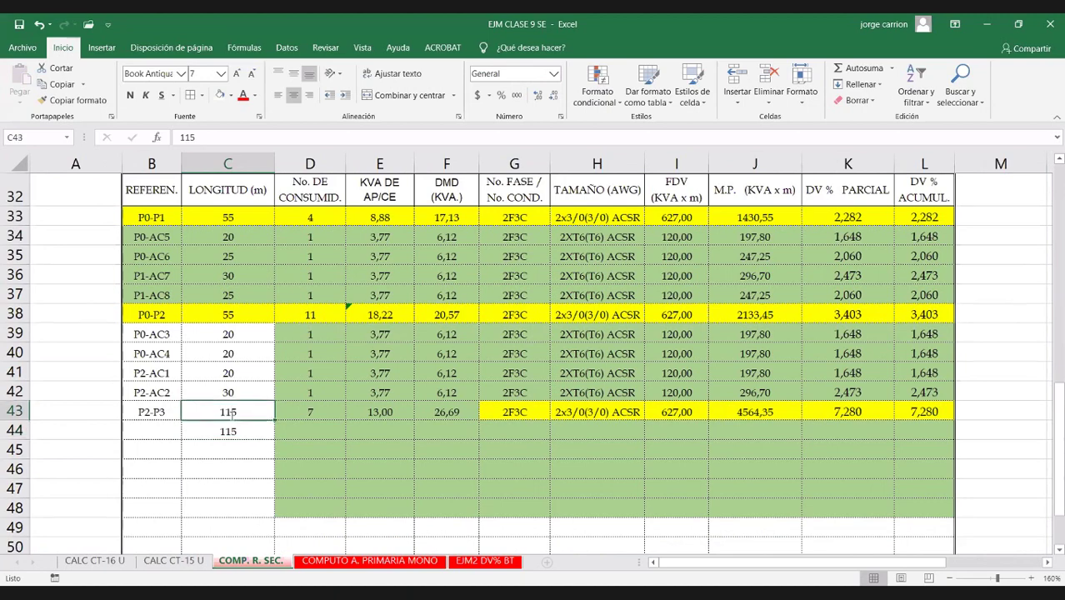
{"action": "type", "text": "60"}
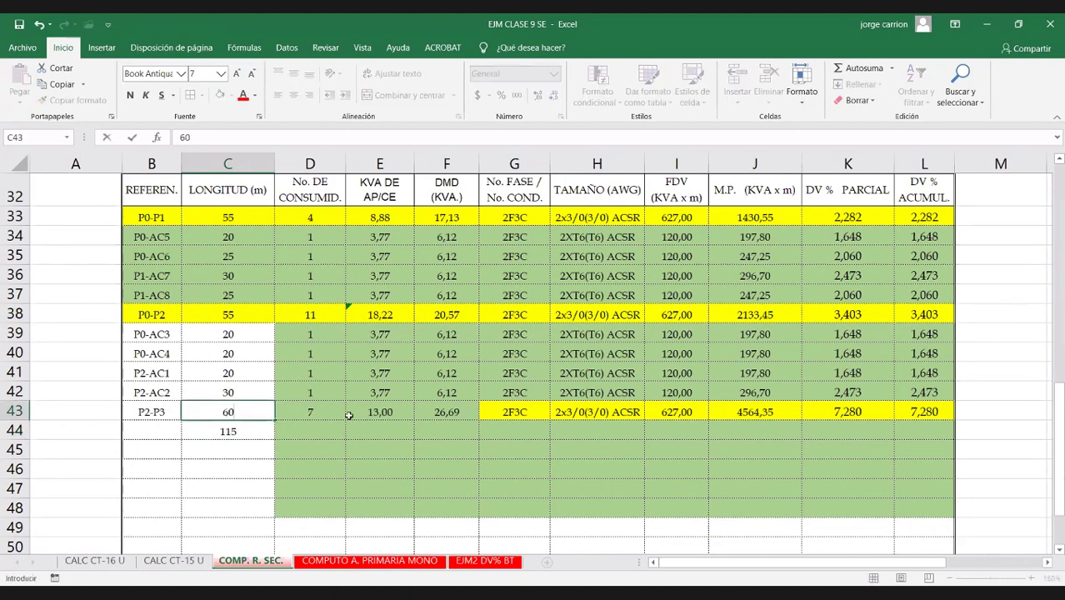
{"action": "key", "text": "Return"}
{"action": "key", "text": "Right"}
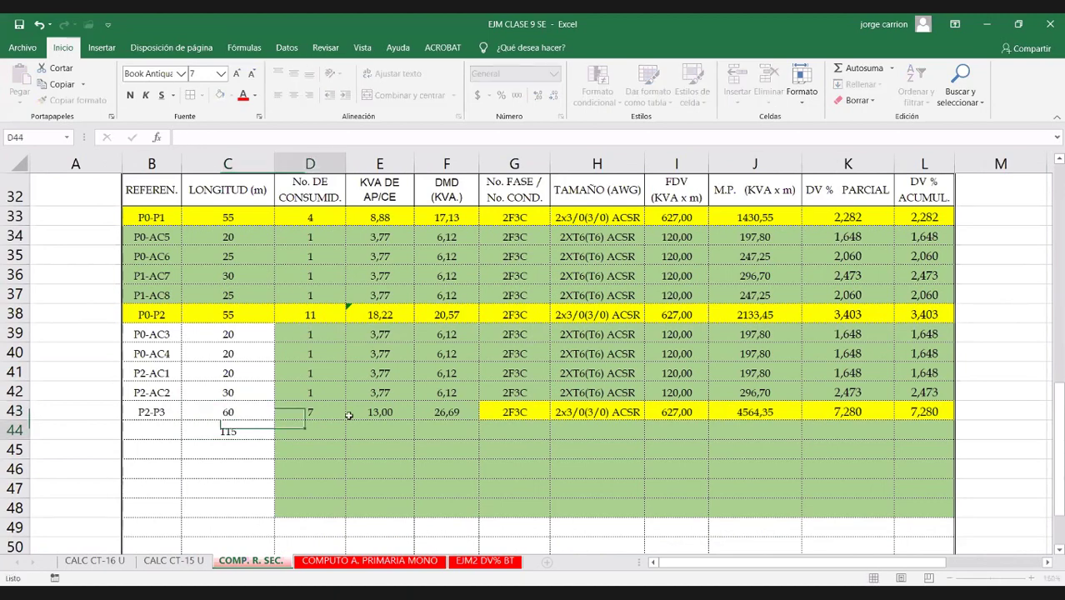
{"action": "left_click", "coordinate": [230, 412]}
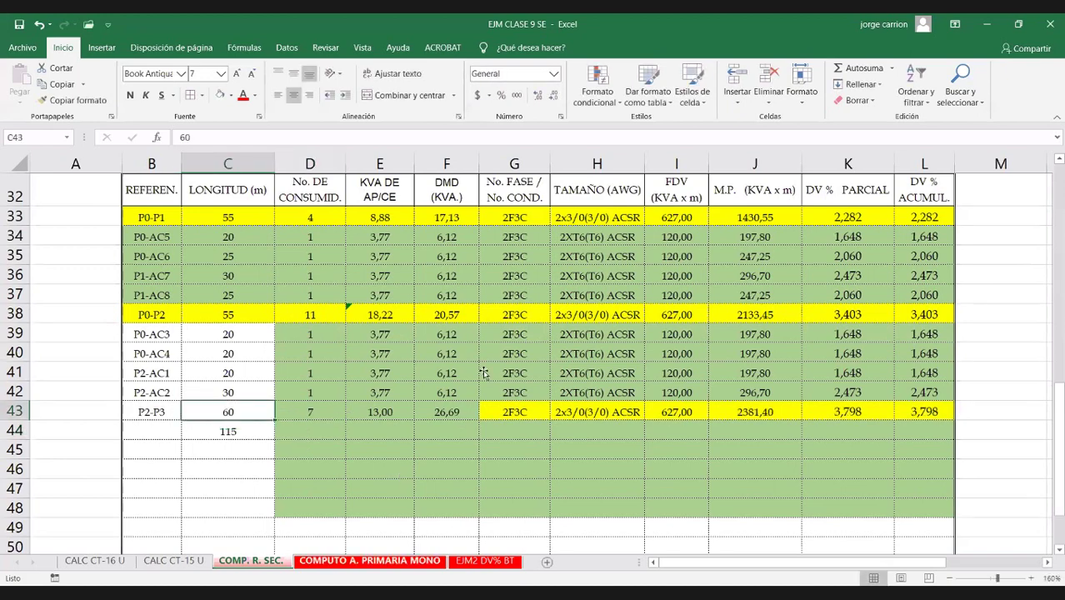
Step: Examine the P2-P3 row's length and conductor data against the pole spans and transformer areas on the network diagram
{"action": "scroll", "coordinate": [485, 369], "scroll_direction": "up", "scroll_amount": 2}
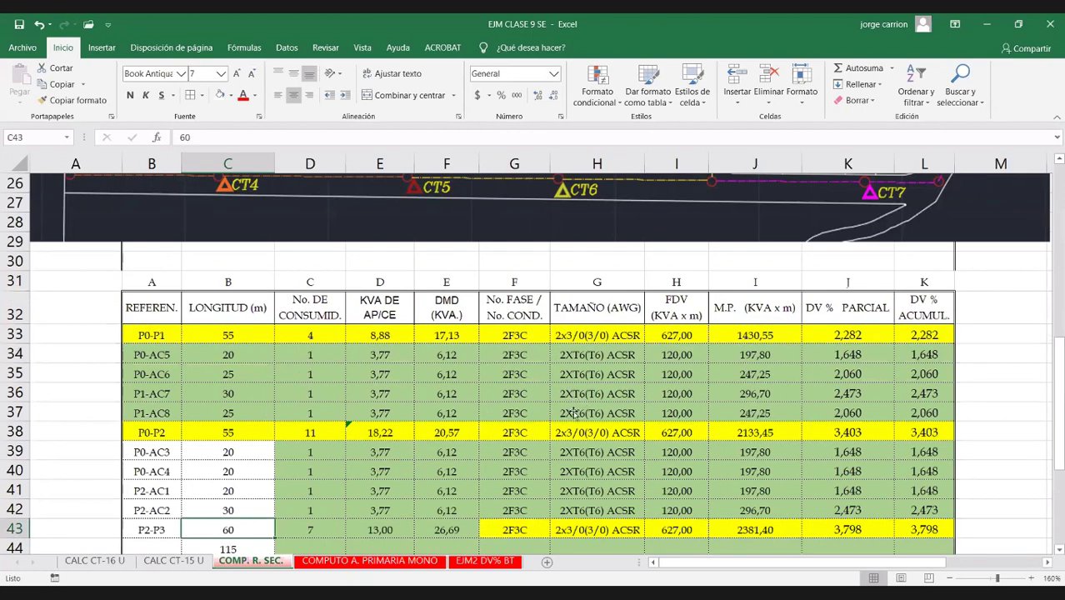
{"action": "scroll", "coordinate": [574, 413], "scroll_direction": "down", "scroll_amount": 2}
{"action": "left_click", "coordinate": [571, 412]}
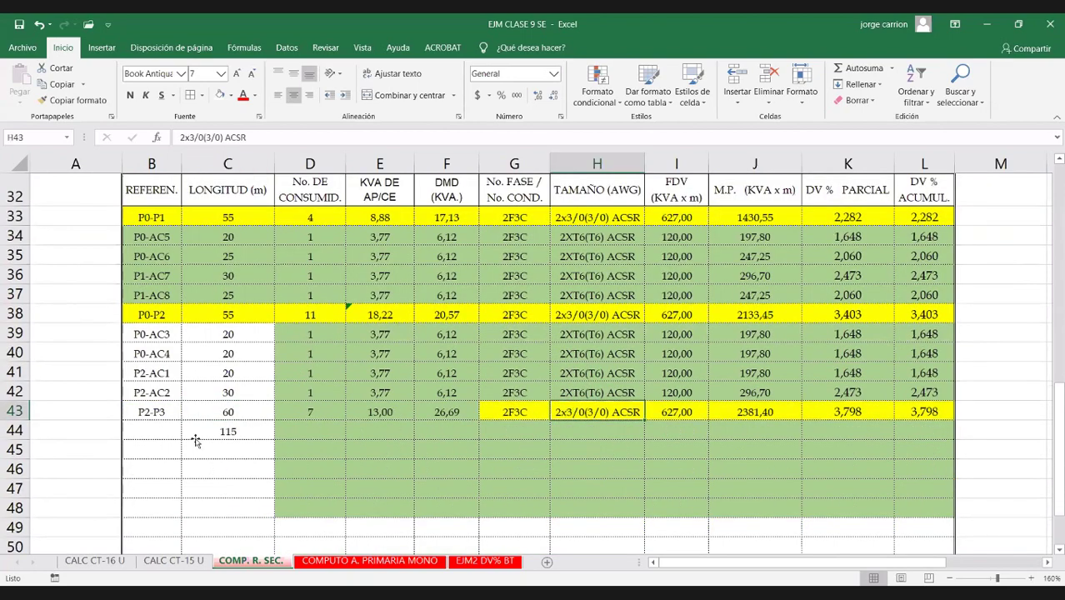
{"action": "left_click", "coordinate": [226, 414]}
{"action": "scroll", "coordinate": [250, 406], "scroll_direction": "up", "scroll_amount": 3}
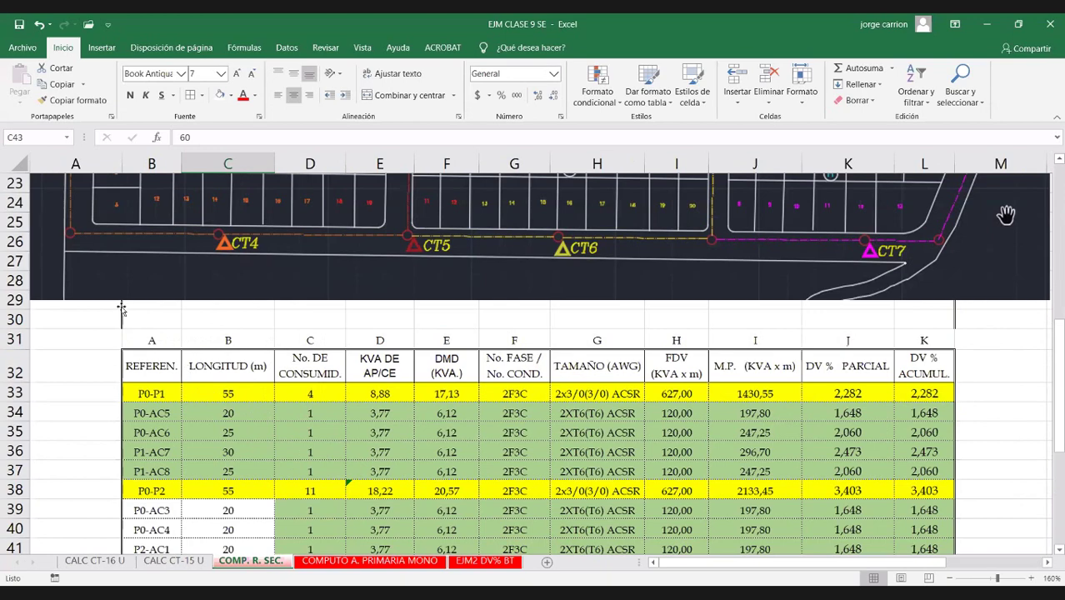
{"action": "scroll", "coordinate": [121, 296], "scroll_direction": "up", "scroll_amount": 3}
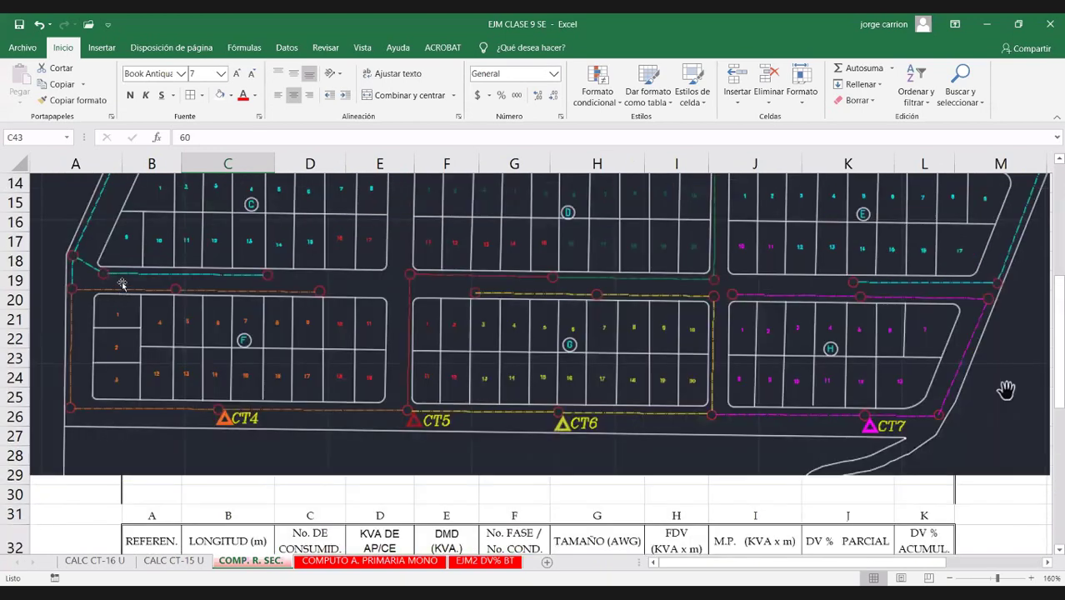
{"action": "scroll", "coordinate": [121, 285], "scroll_direction": "up", "scroll_amount": 2}
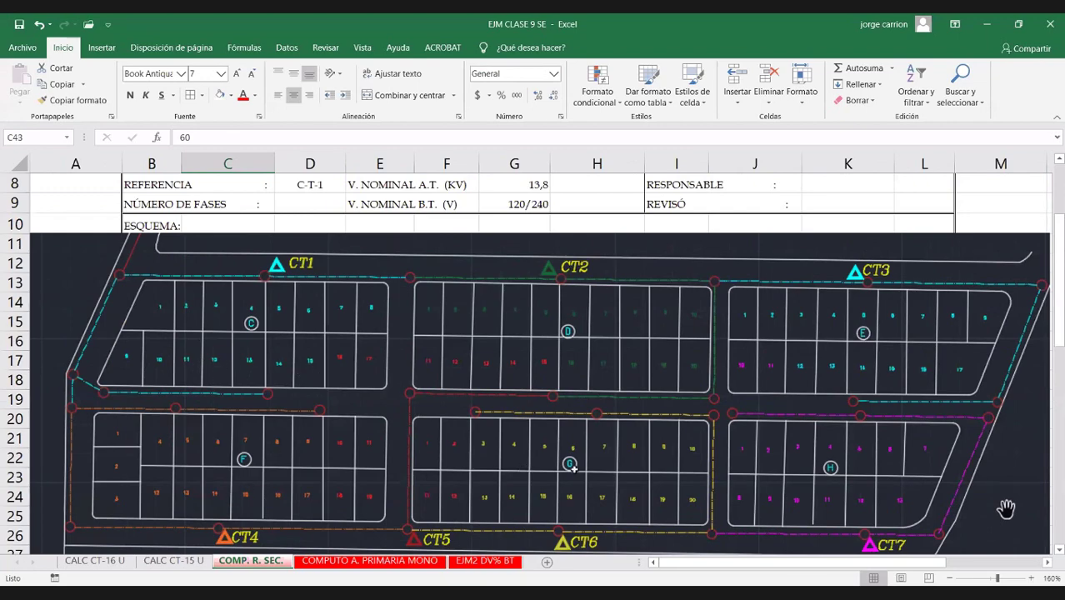
{"action": "scroll", "coordinate": [575, 471], "scroll_direction": "down", "scroll_amount": 7}
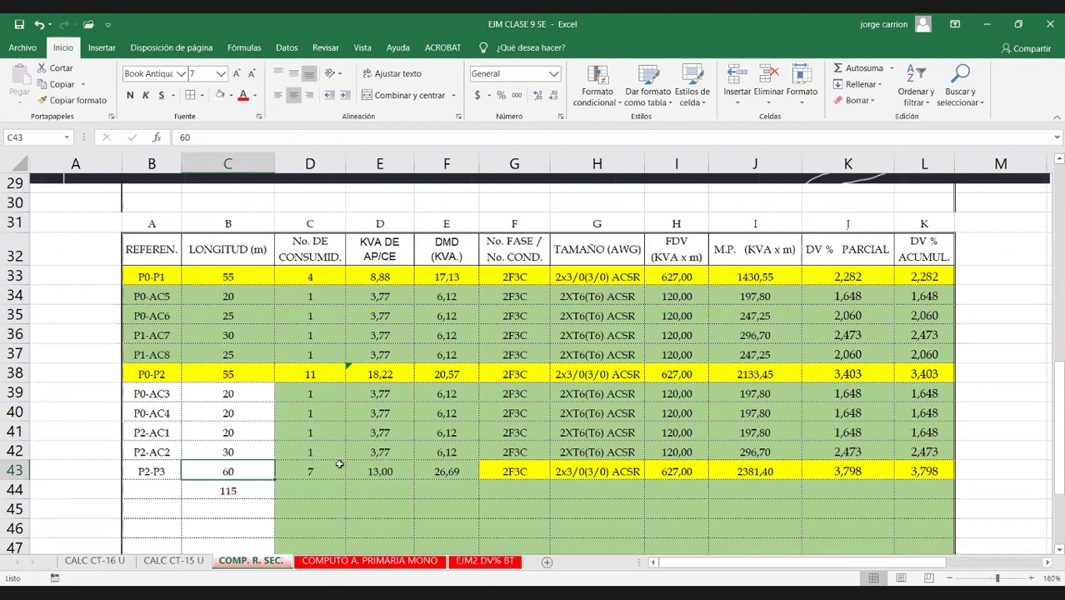
{"action": "scroll", "coordinate": [350, 457], "scroll_direction": "up", "scroll_amount": 1}
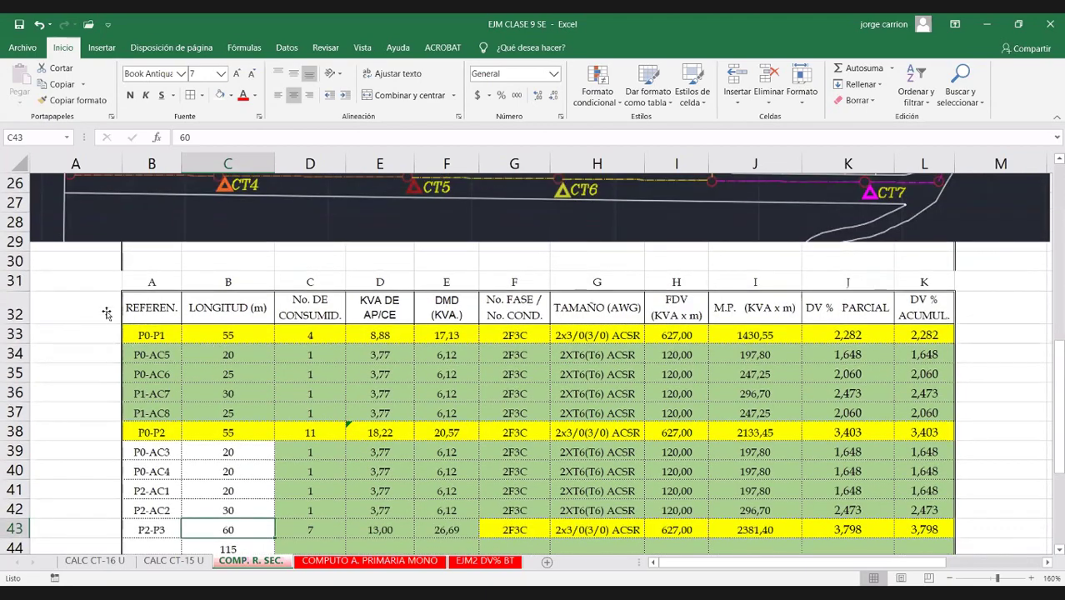
{"action": "scroll", "coordinate": [296, 360], "scroll_direction": "up", "scroll_amount": 4}
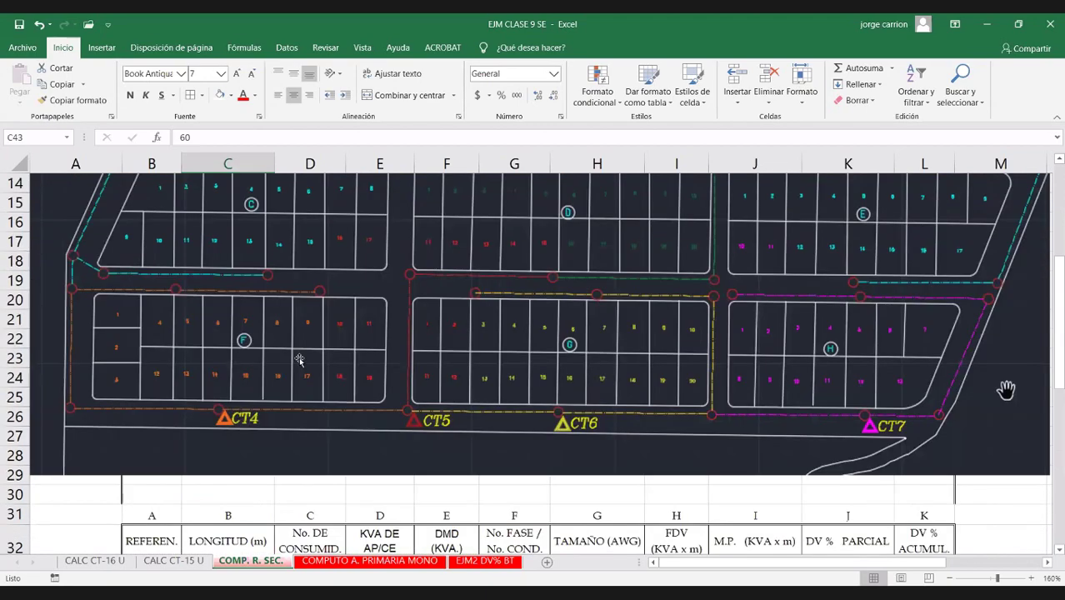
{"action": "scroll", "coordinate": [121, 280], "scroll_direction": "up", "scroll_amount": 2}
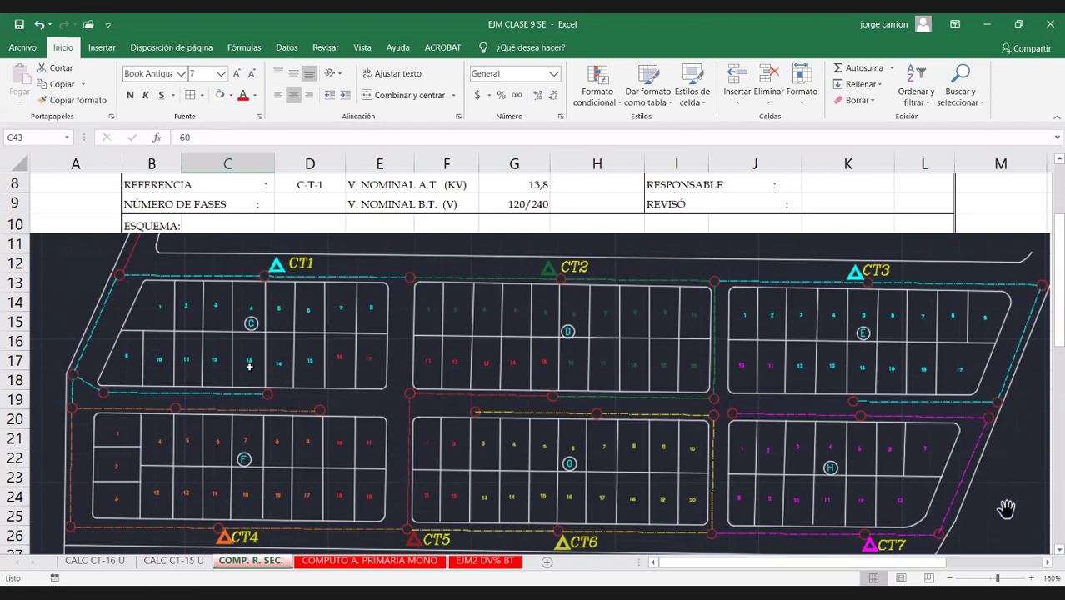
{"action": "scroll", "coordinate": [597, 337], "scroll_direction": "down", "scroll_amount": 9}
Step: After reviewing the P2-P3 row's conductor size, set that row's FDV to 691
{"action": "double_click", "coordinate": [589, 340]}
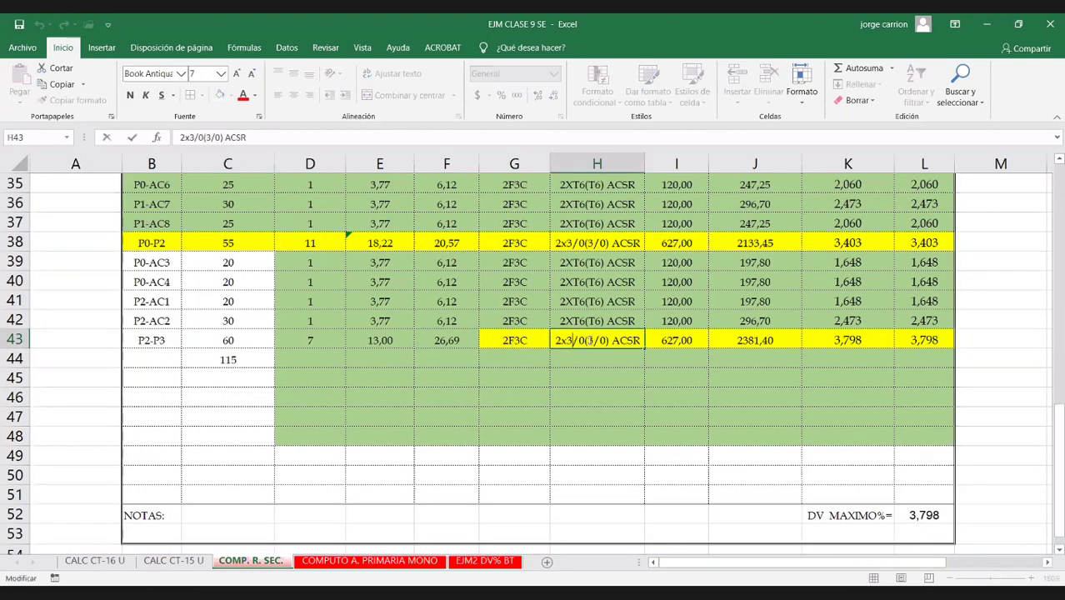
{"action": "left_click_drag", "start_coordinate": [568, 340], "coordinate": [574, 340]}
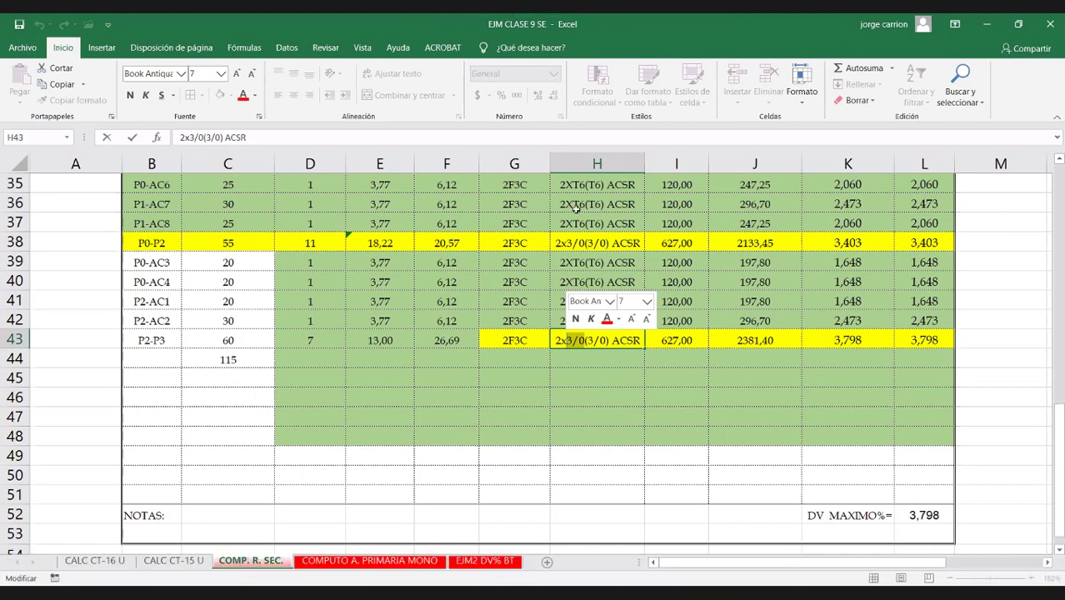
{"action": "left_click", "coordinate": [683, 344]}
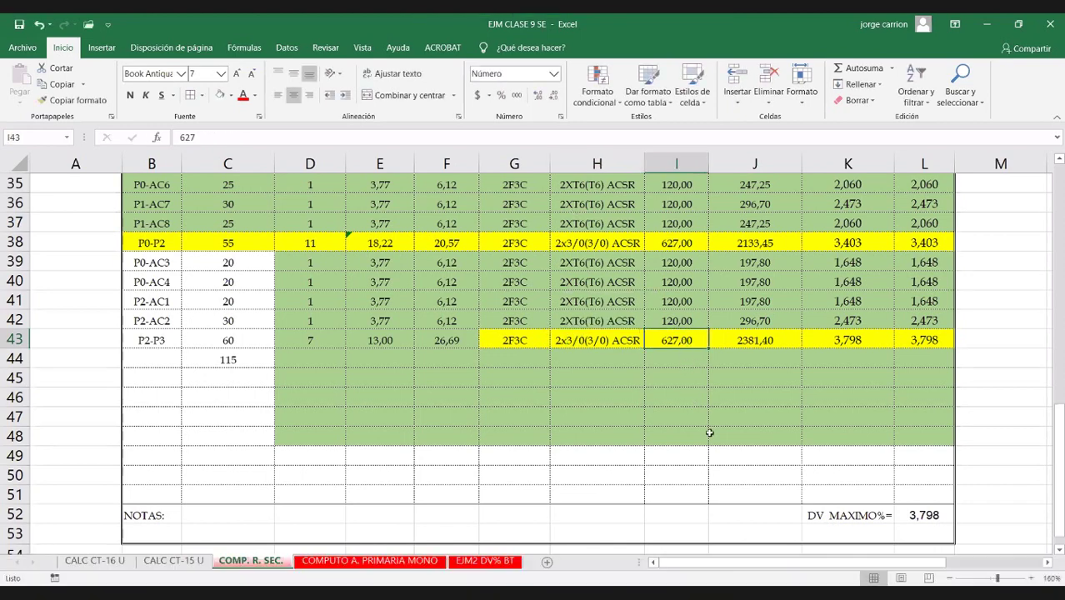
{"action": "scroll", "coordinate": [709, 432], "scroll_direction": "up", "scroll_amount": 1}
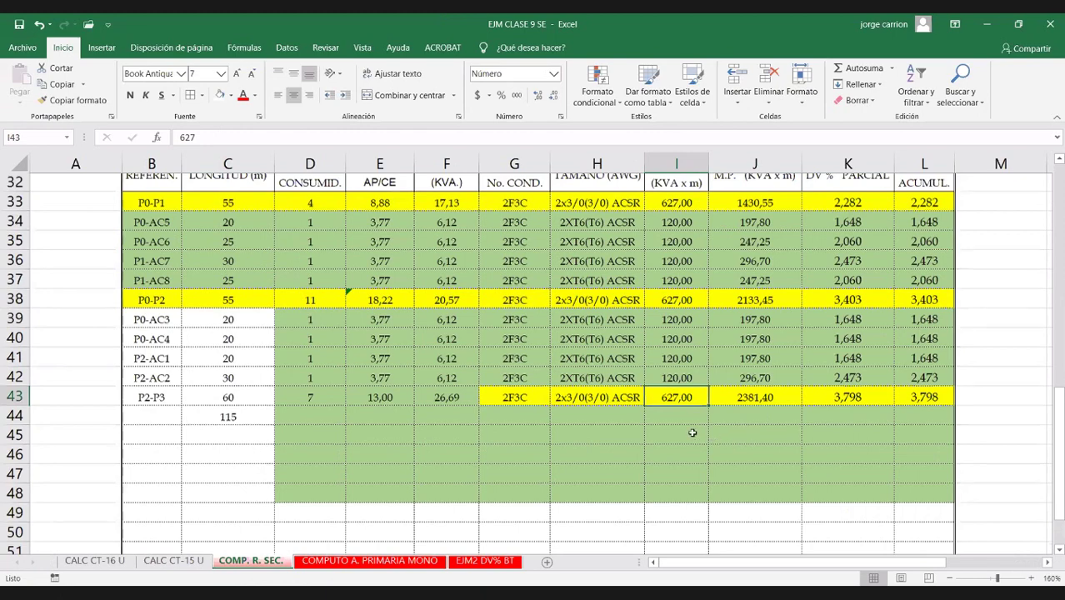
Step: Change the P2-P3 row's conductor size to 4x4/0(4/0) ACSR
{"action": "double_click", "coordinate": [563, 412]}
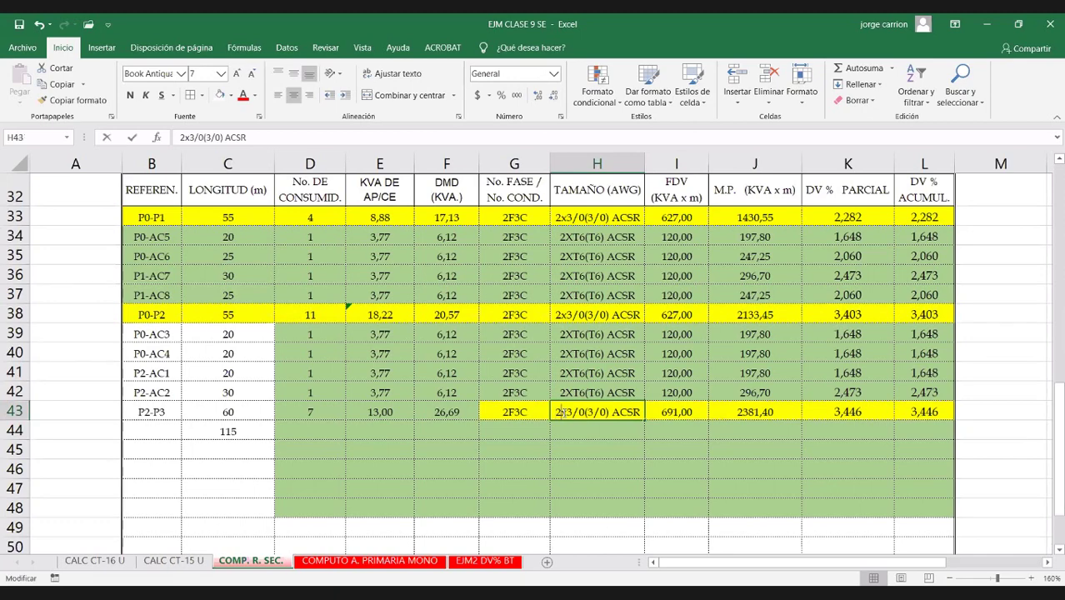
{"action": "key", "text": "BackSpace"}
{"action": "type", "text": "4"}
{"action": "left_click", "coordinate": [590, 411]}
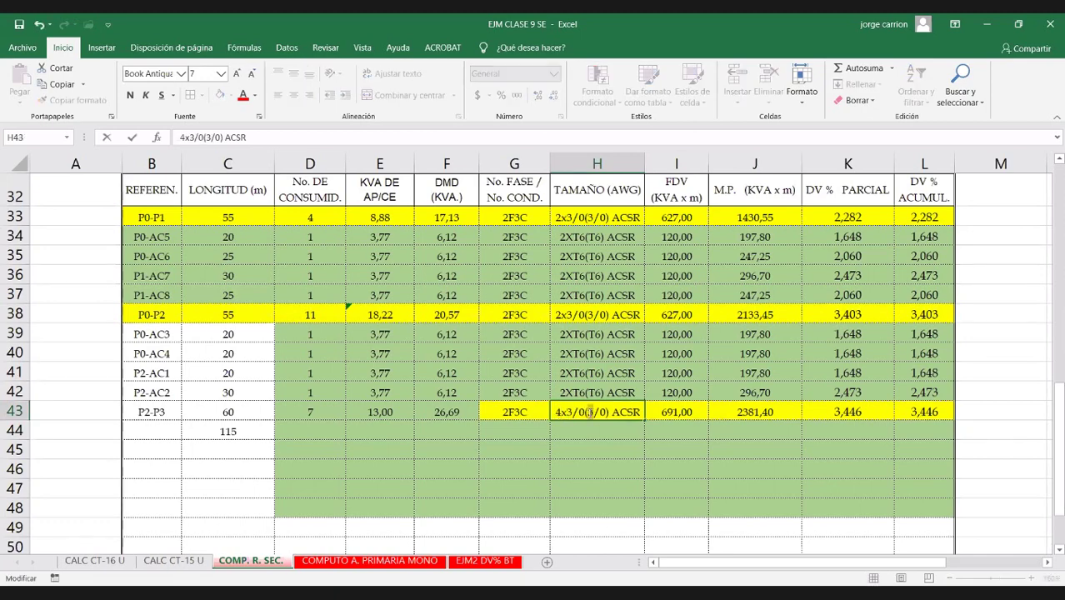
{"action": "key", "text": "BackSpace"}
{"action": "type", "text": "4"}
{"action": "left_click_drag", "start_coordinate": [559, 411], "coordinate": [554, 412]}
{"action": "left_click", "coordinate": [560, 413]}
{"action": "left_click", "coordinate": [569, 412]}
{"action": "key", "text": "BackSpace"}
{"action": "type", "text": "4"}
{"action": "key", "text": "Return"}
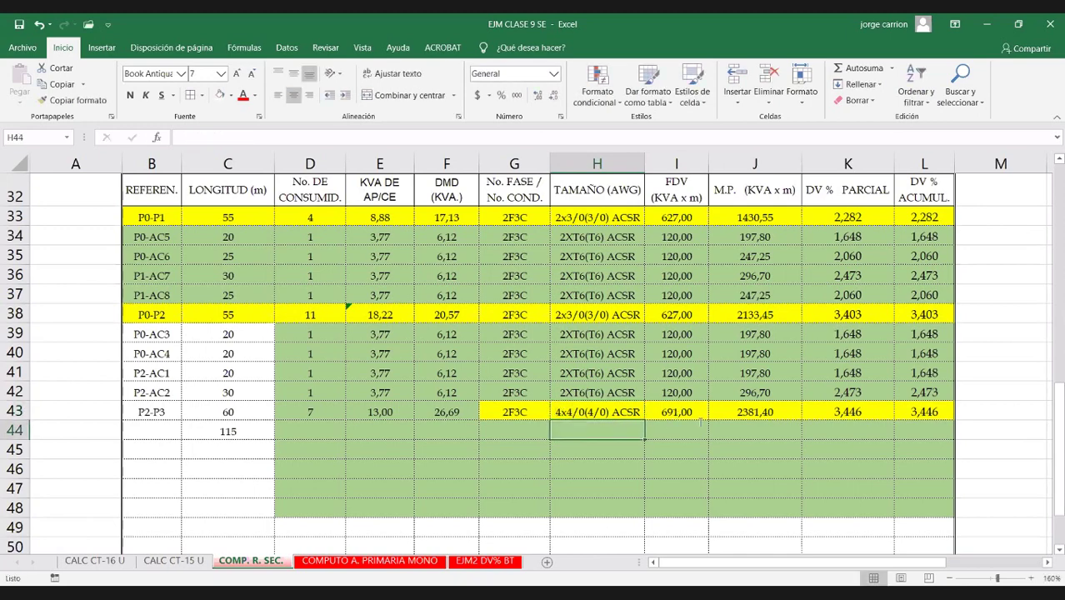
Step: Copy the P2-P3 row's cells from the phase/conductor count through accumulated DV % into the P0-P2 and P0-P1 rows
{"action": "left_click_drag", "start_coordinate": [923, 412], "coordinate": [538, 417]}
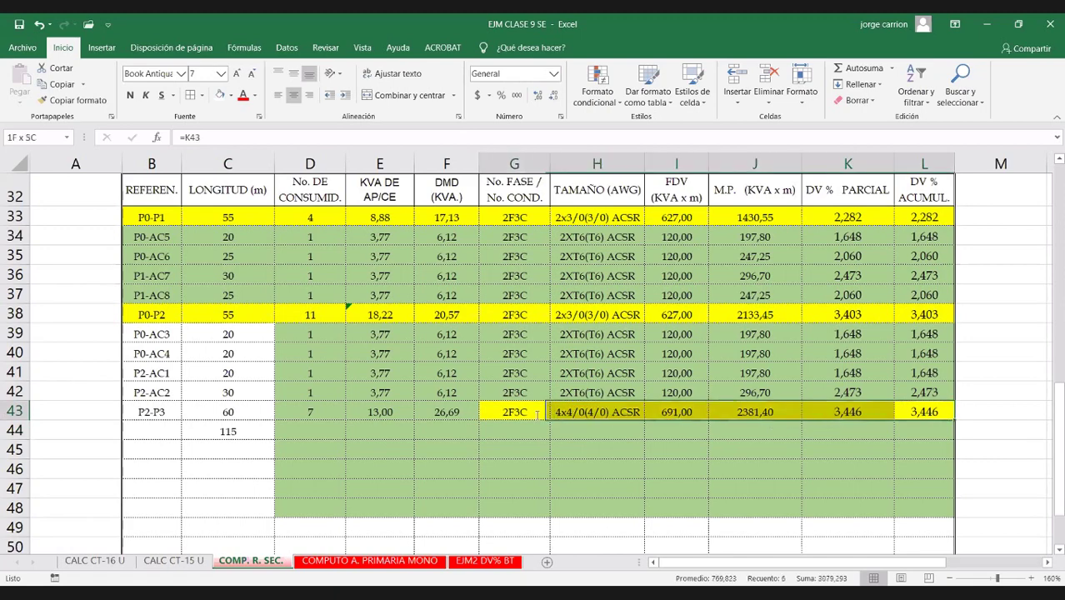
{"action": "key", "text": "ctrl+c"}
{"action": "left_click", "coordinate": [517, 314]}
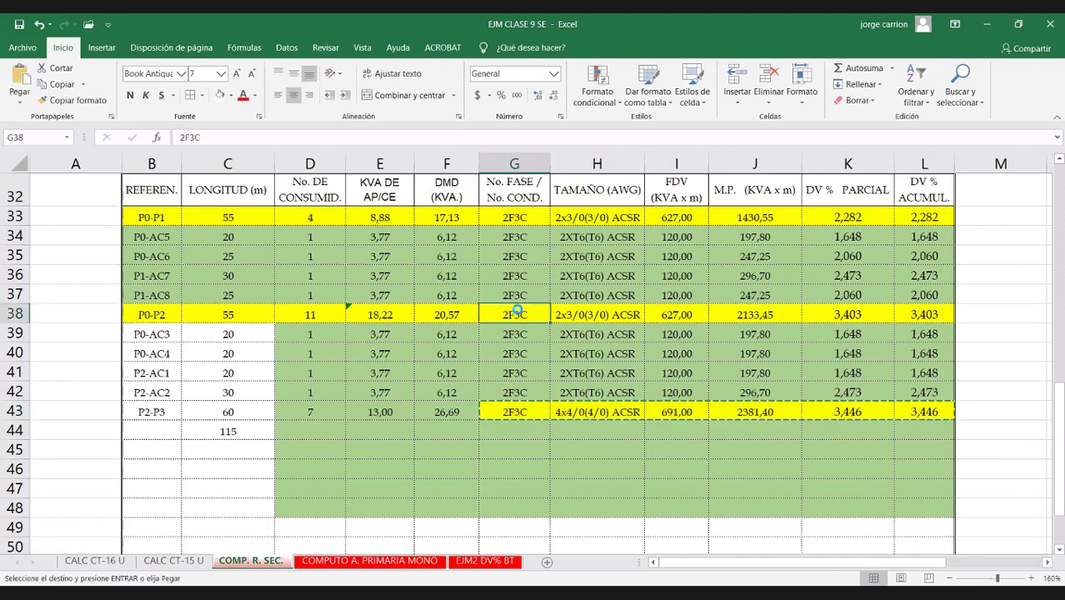
{"action": "key", "text": "ctrl+v"}
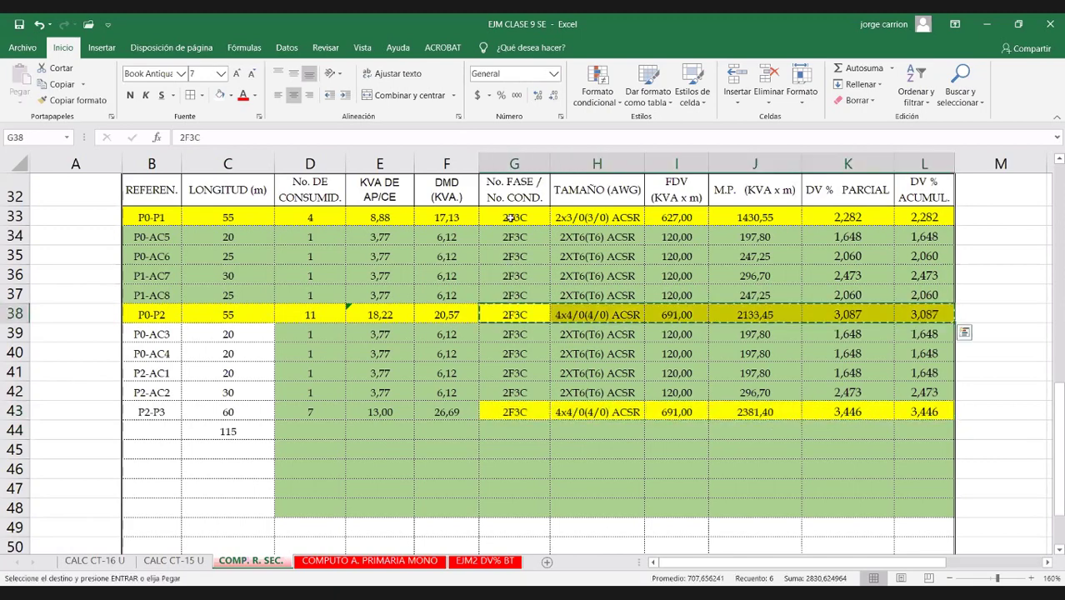
{"action": "left_click", "coordinate": [510, 216]}
{"action": "key", "text": "ctrl+v"}
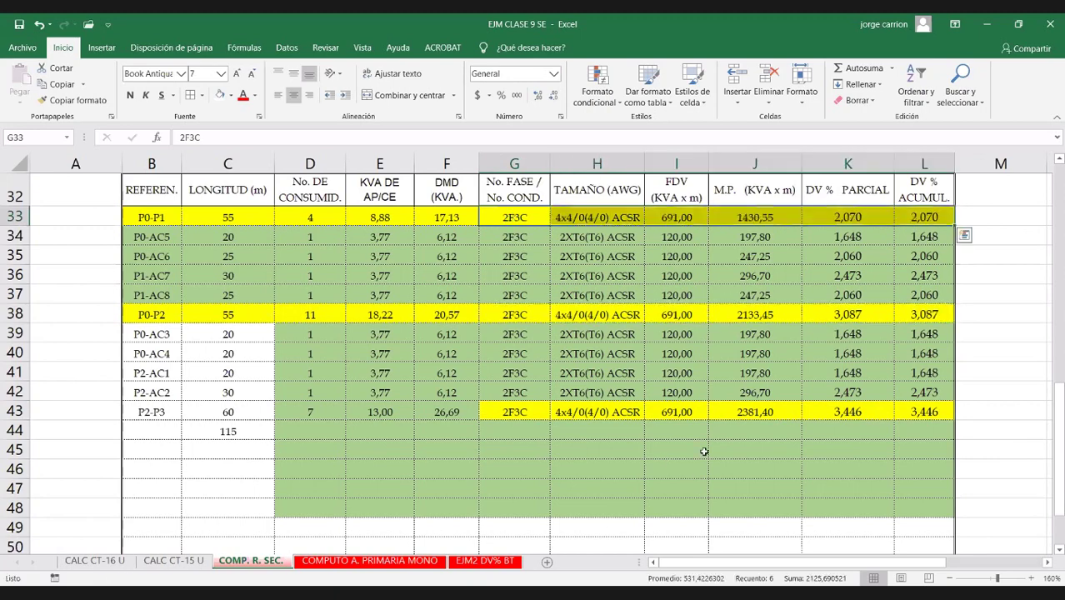
{"action": "left_click", "coordinate": [704, 451]}
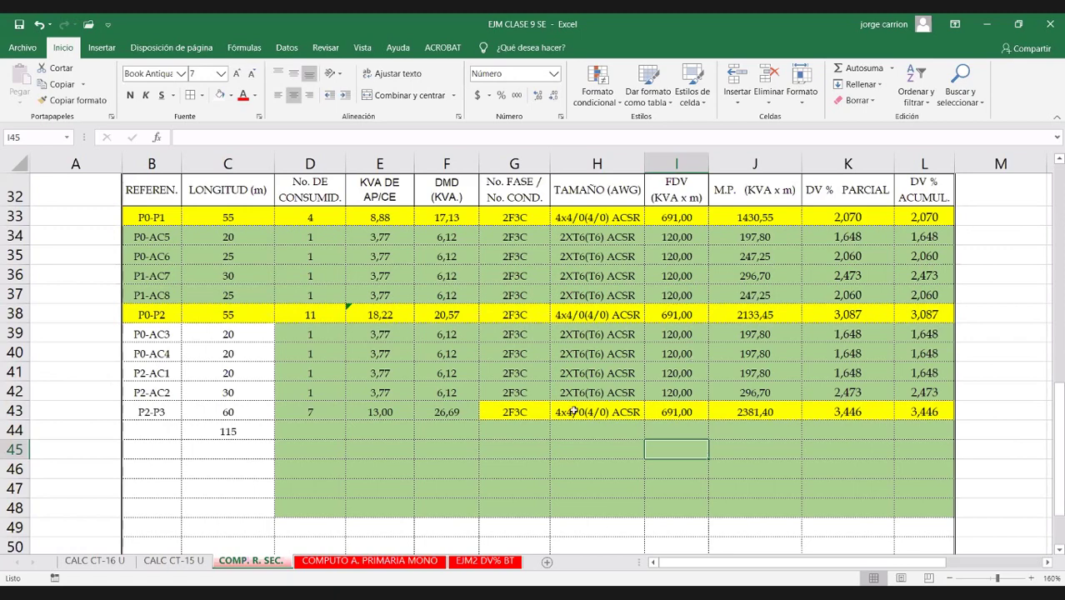
Step: After checking the network diagram, enter the reference P3-5 in the row below P2-P3
{"action": "scroll", "coordinate": [477, 395], "scroll_direction": "down", "scroll_amount": 1}
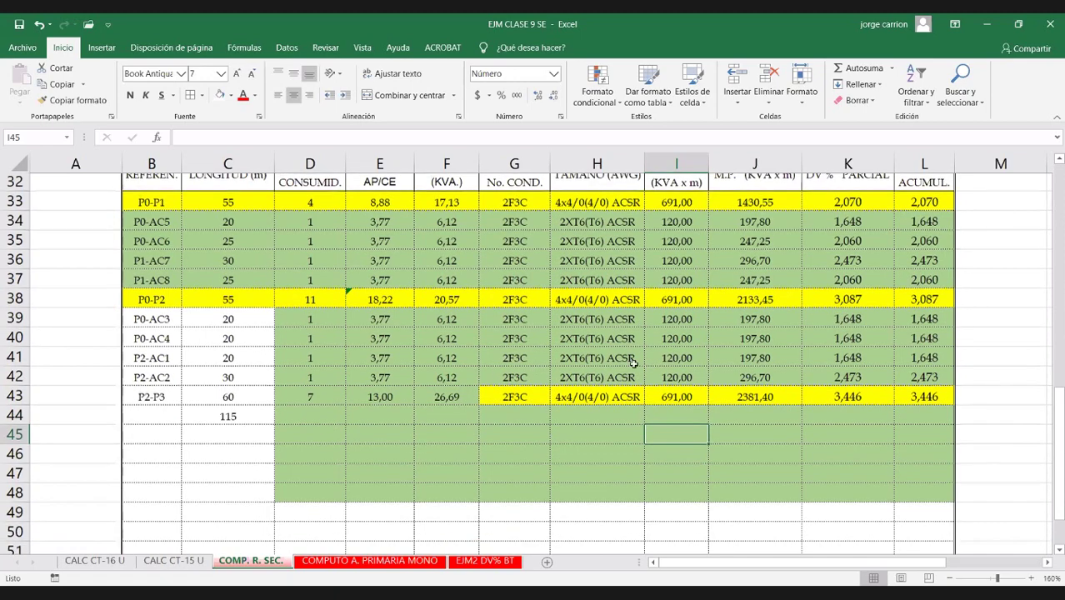
{"action": "scroll", "coordinate": [480, 369], "scroll_direction": "down", "scroll_amount": 2}
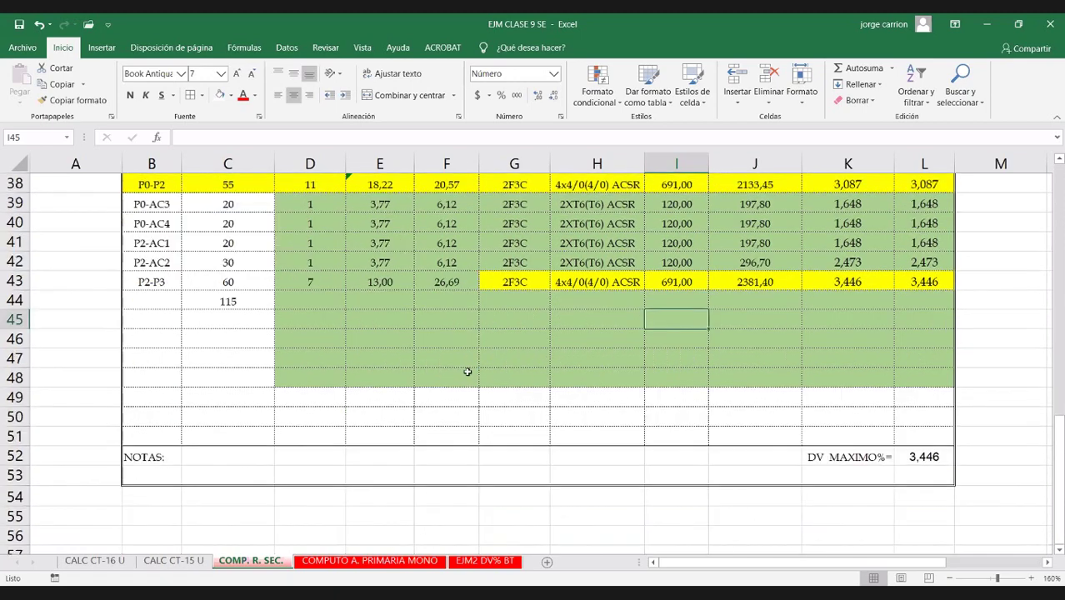
{"action": "scroll", "coordinate": [173, 361], "scroll_direction": "up", "scroll_amount": 1}
{"action": "left_click", "coordinate": [157, 360]}
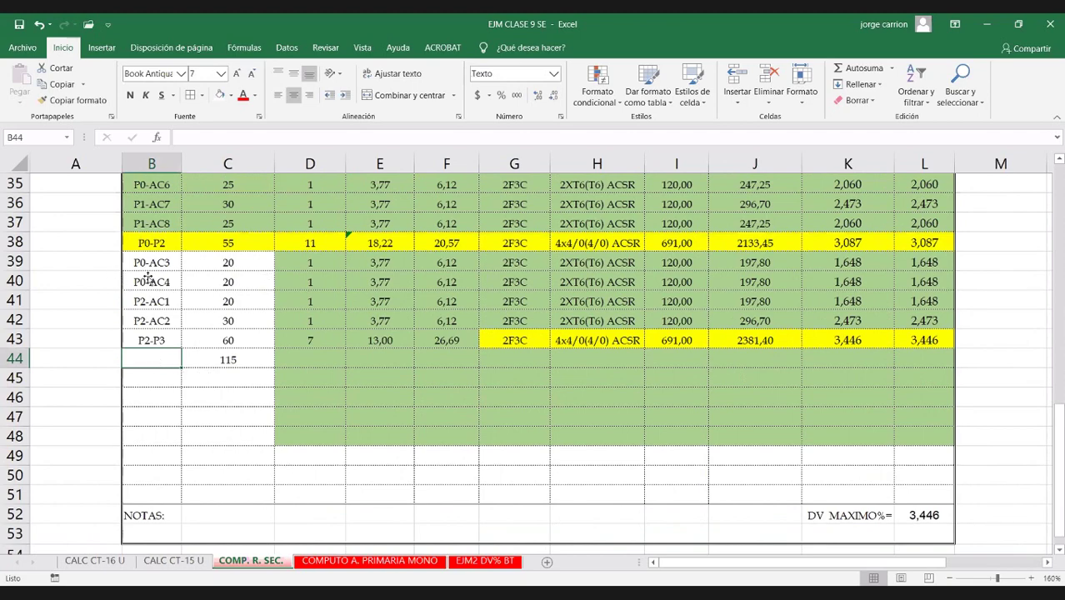
{"action": "scroll", "coordinate": [139, 303], "scroll_direction": "up", "scroll_amount": 2}
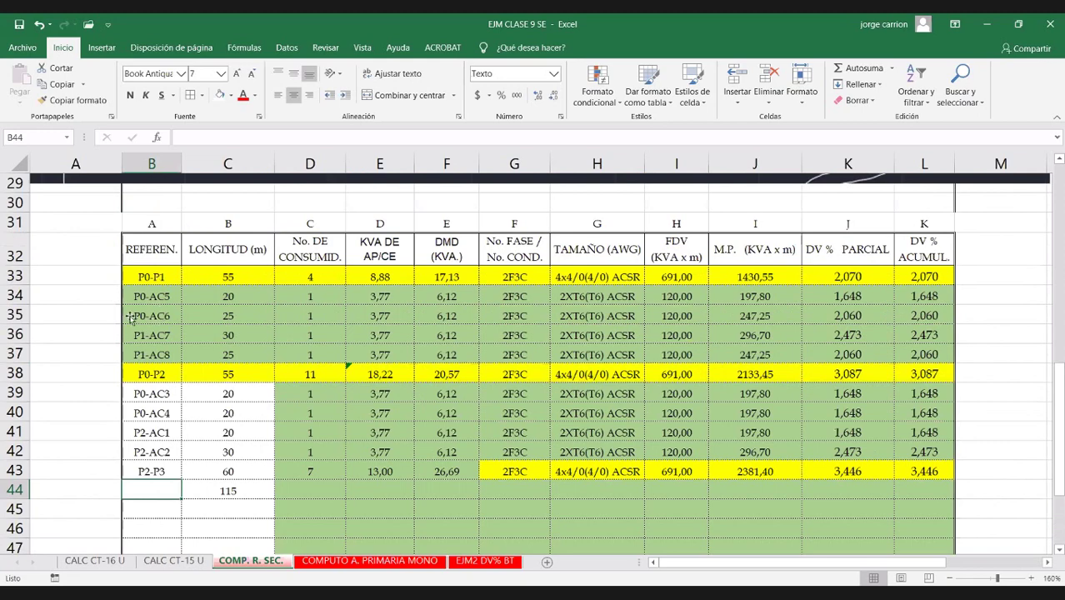
{"action": "scroll", "coordinate": [79, 358], "scroll_direction": "up", "scroll_amount": 7}
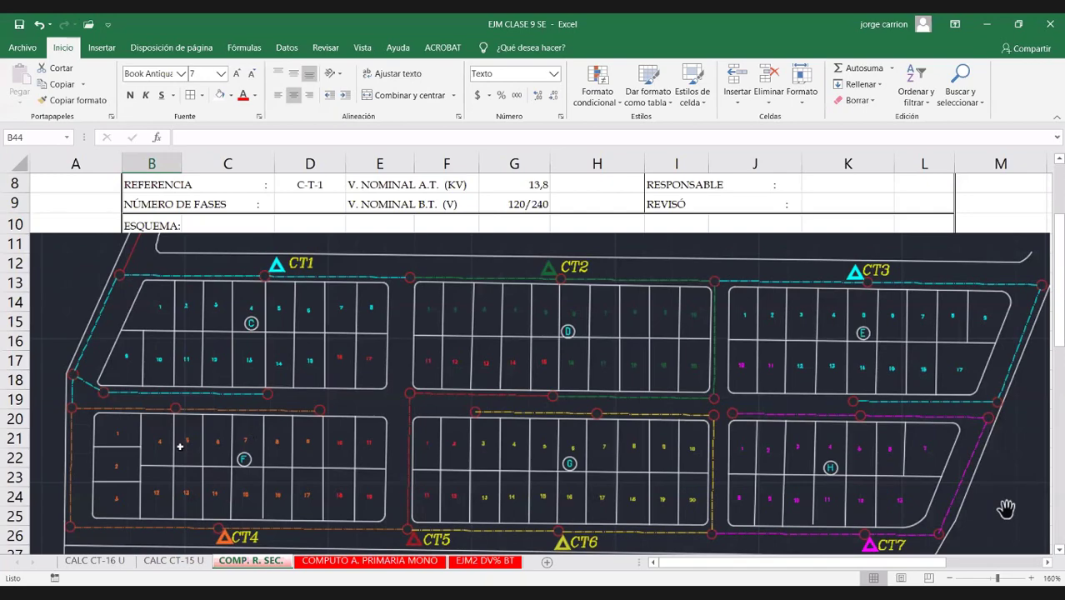
{"action": "scroll", "coordinate": [180, 447], "scroll_direction": "down", "scroll_amount": 8}
{"action": "type", "text": "P"}
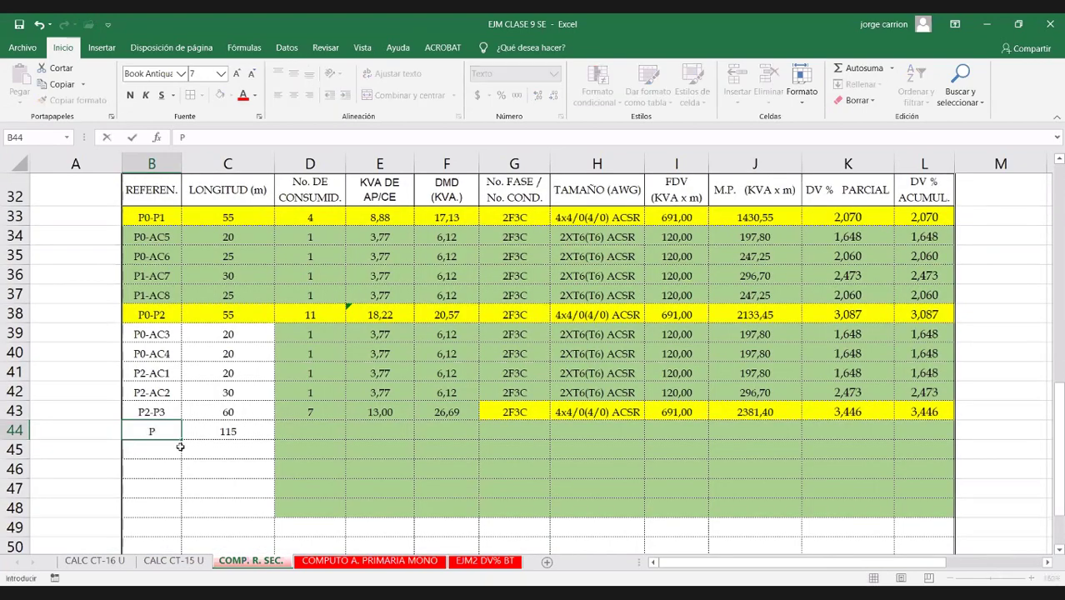
{"action": "type", "text": "3-"}
{"action": "scroll", "coordinate": [227, 410], "scroll_direction": "up", "scroll_amount": 2}
{"action": "scroll", "coordinate": [240, 492], "scroll_direction": "down", "scroll_amount": 1}
{"action": "type", "text": "5"}
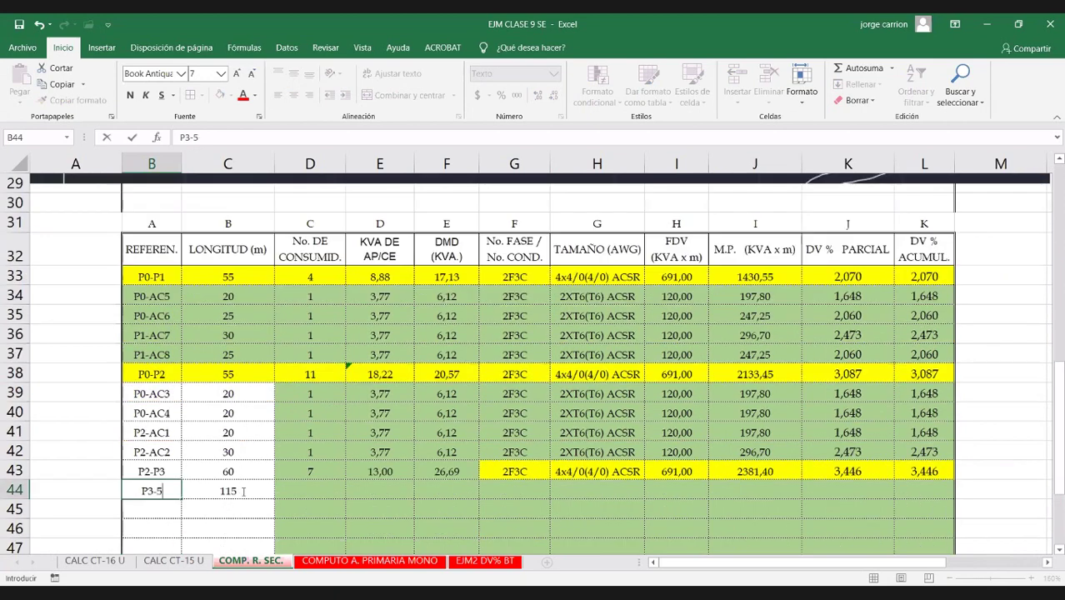
Step: Set the P3-5 row's length to 115 minus the P2-P3 length with the formula +115-C43
{"action": "left_click", "coordinate": [215, 491]}
{"action": "double_click", "coordinate": [212, 491]}
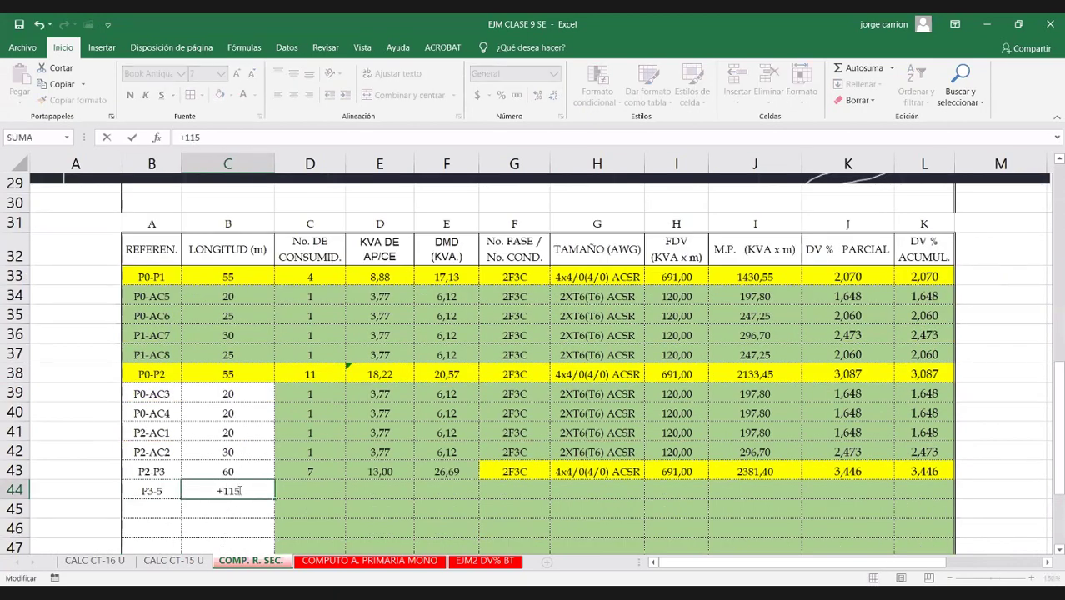
{"action": "key", "text": "End"}
{"action": "type", "text": "-"}
{"action": "left_click", "coordinate": [239, 467]}
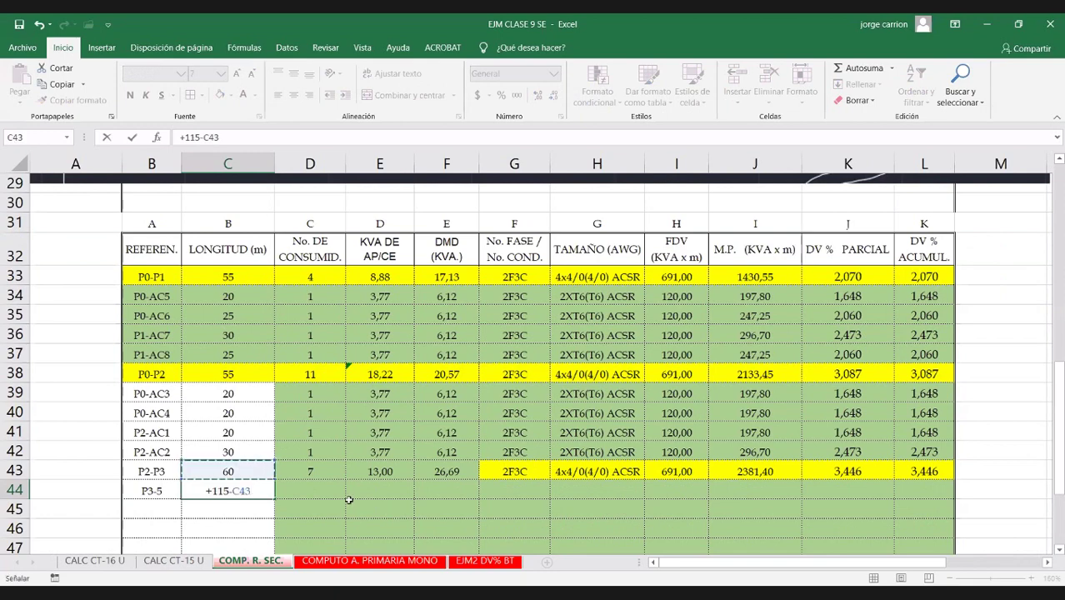
{"action": "key", "text": "Return"}
Step: Copy the P2-P3 row's cells from number of consumers through accumulated DV % into the P3-5 row, and review its length formula
{"action": "left_click", "coordinate": [316, 473]}
{"action": "left_click_drag", "start_coordinate": [315, 473], "coordinate": [921, 473]}
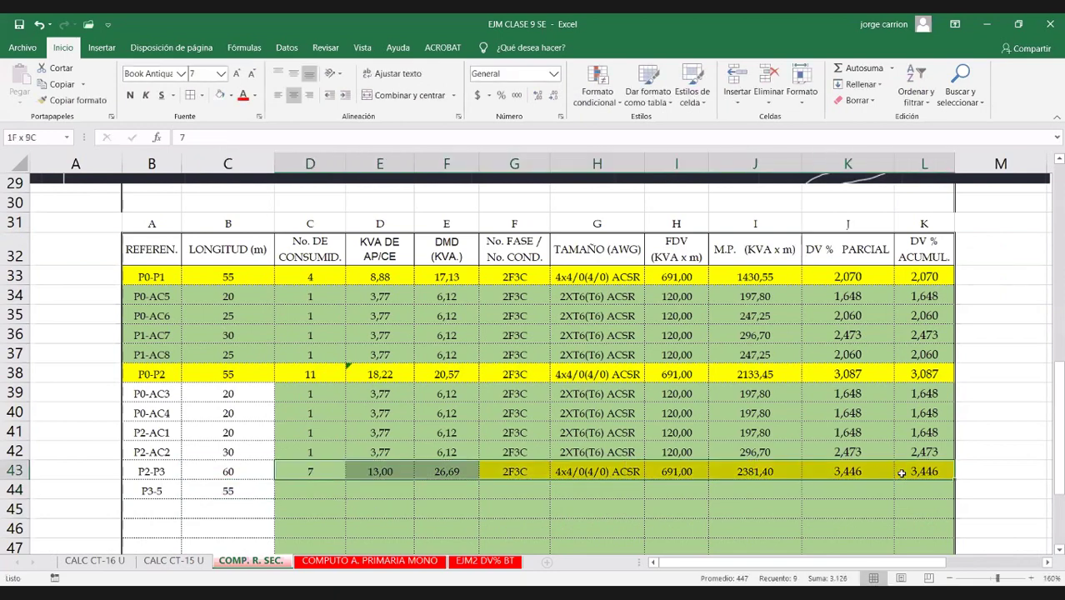
{"action": "key", "text": "ctrl+c"}
{"action": "left_click", "coordinate": [302, 492]}
{"action": "key", "text": "Return"}
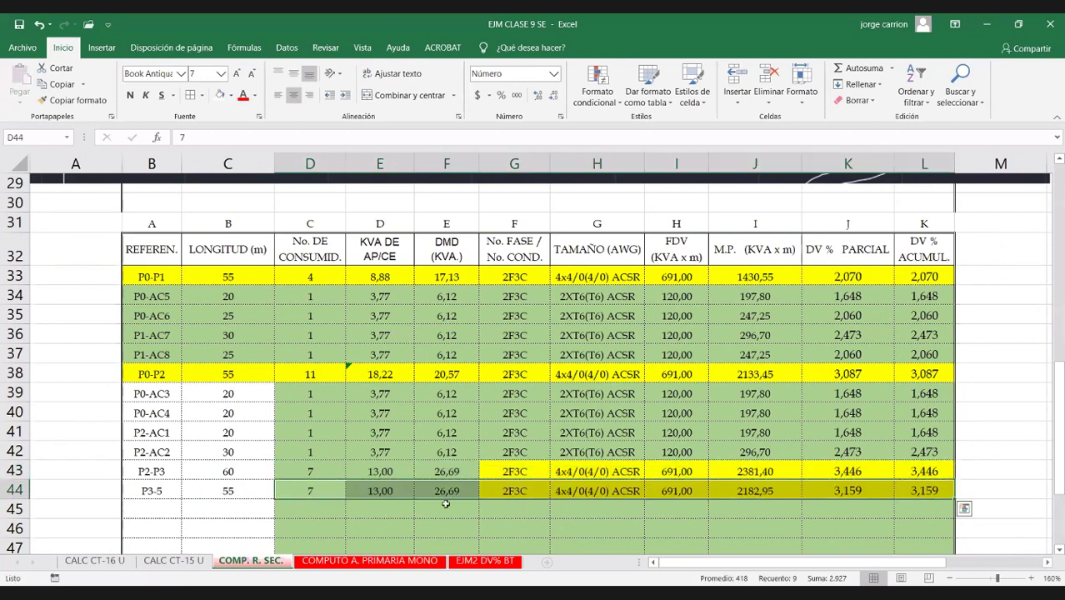
{"action": "scroll", "coordinate": [158, 451], "scroll_direction": "down", "scroll_amount": 1}
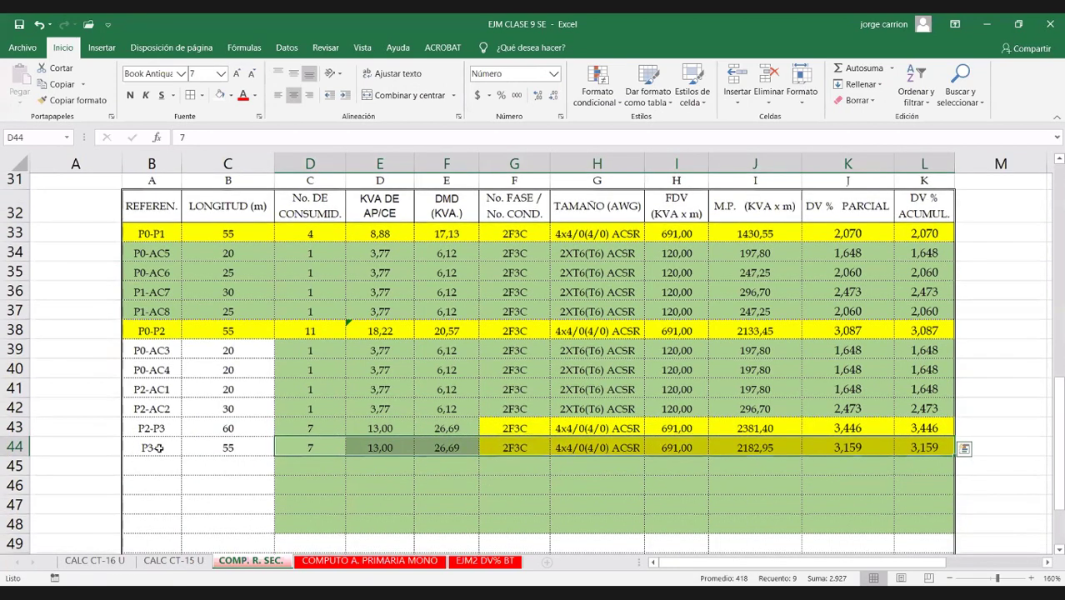
{"action": "left_click", "coordinate": [159, 448]}
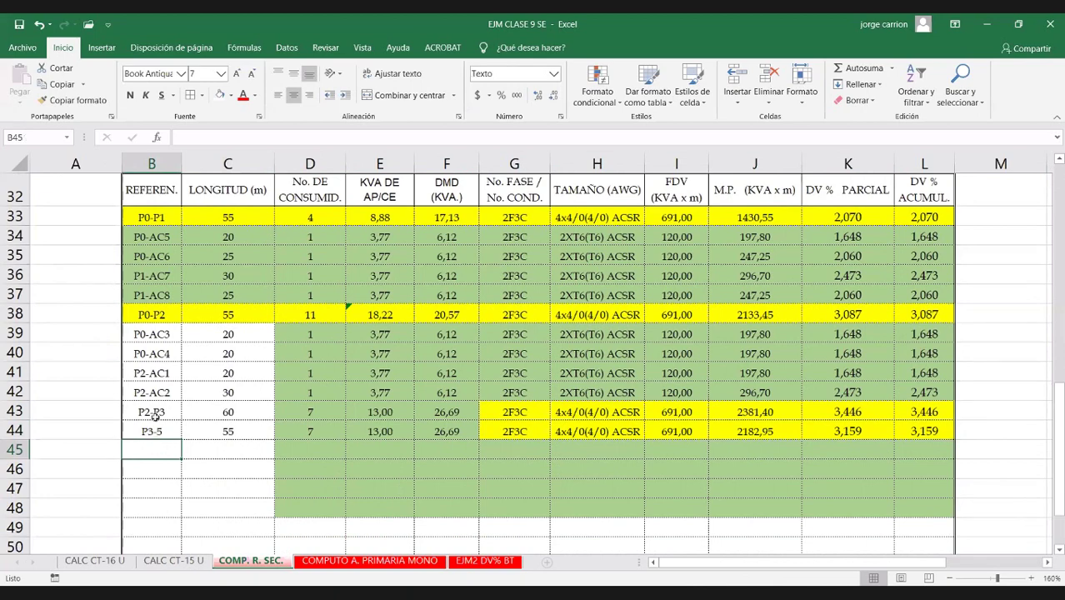
{"action": "left_click", "coordinate": [236, 434]}
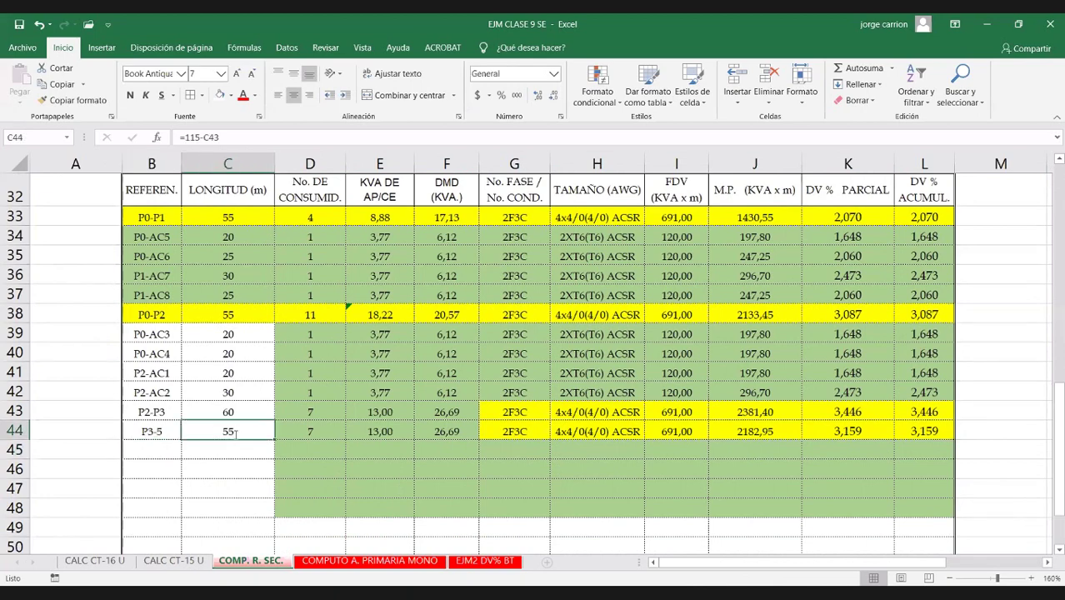
Step: Try a length of 115 in the P3-5 row, and restore the previous formula
{"action": "type", "text": "115"}
{"action": "left_click", "coordinate": [226, 468]}
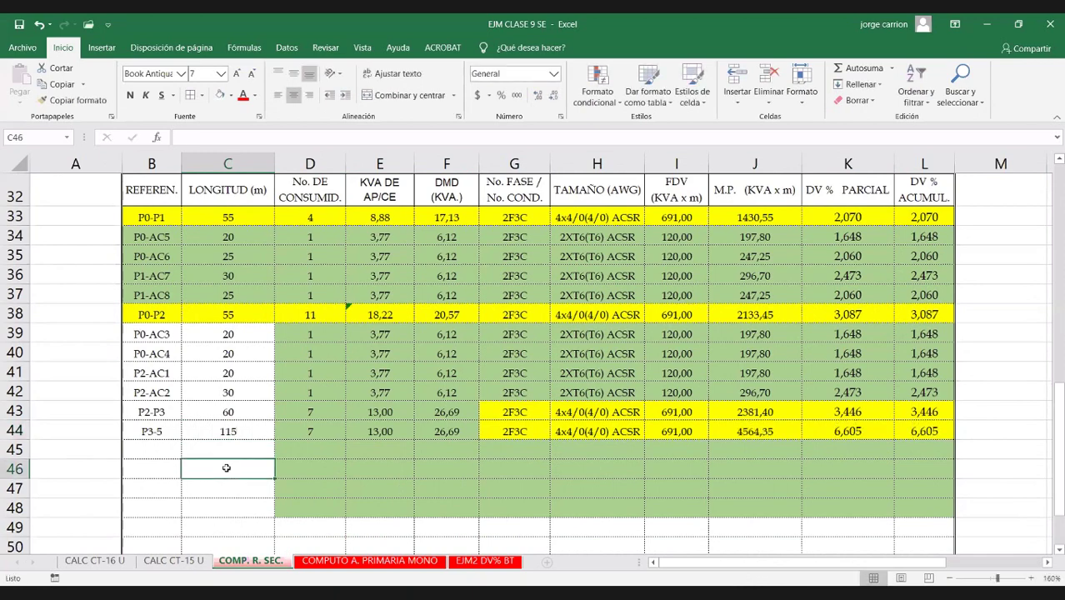
{"action": "left_click", "coordinate": [190, 434]}
{"action": "left_click", "coordinate": [152, 413]}
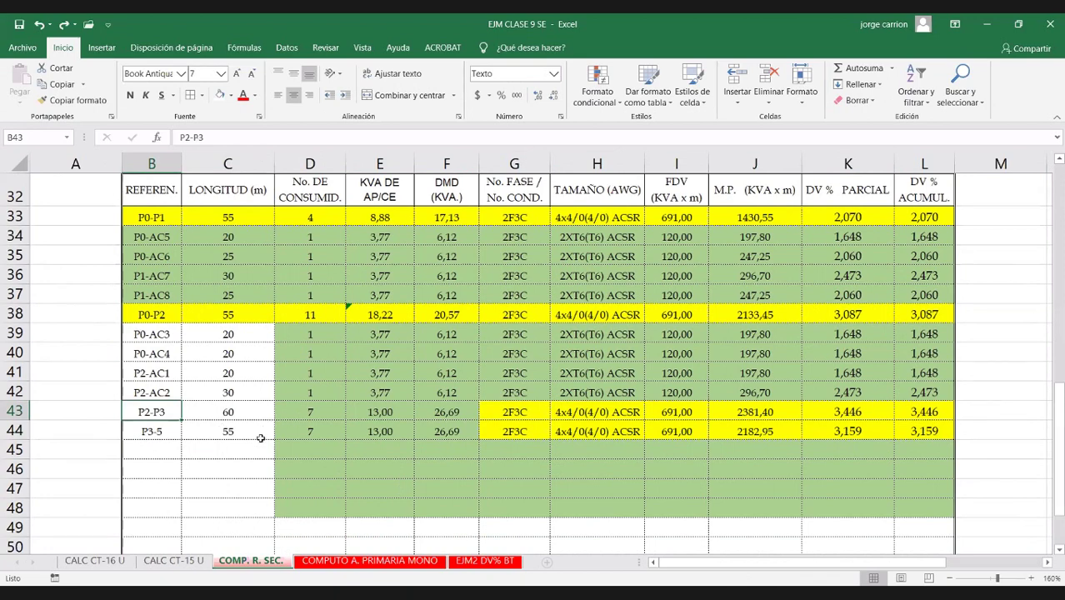
{"action": "scroll", "coordinate": [261, 436], "scroll_direction": "up", "scroll_amount": 2}
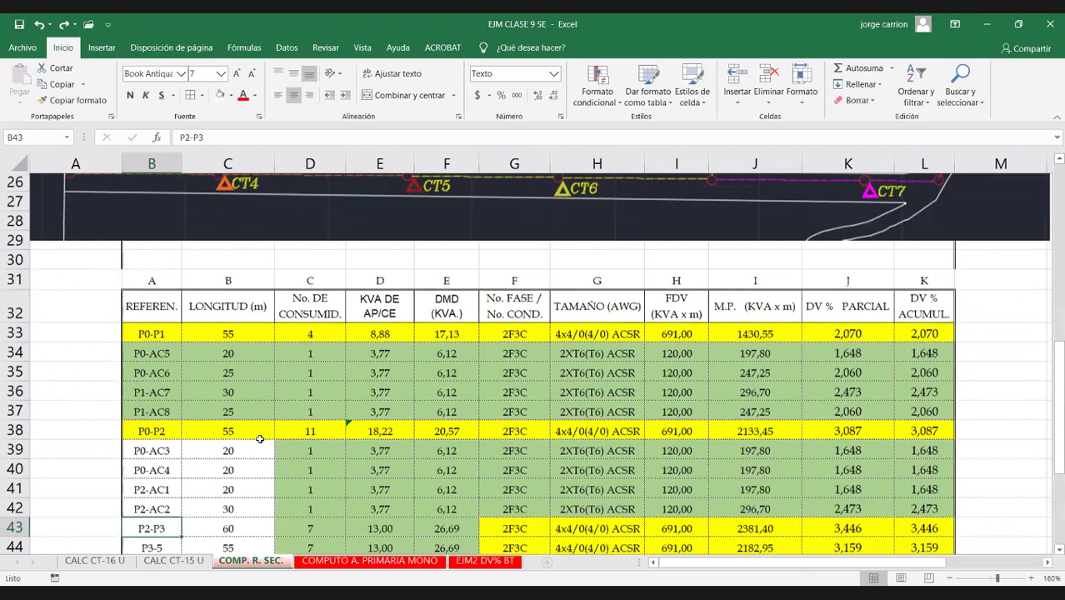
{"action": "scroll", "coordinate": [260, 440], "scroll_direction": "down", "scroll_amount": 2}
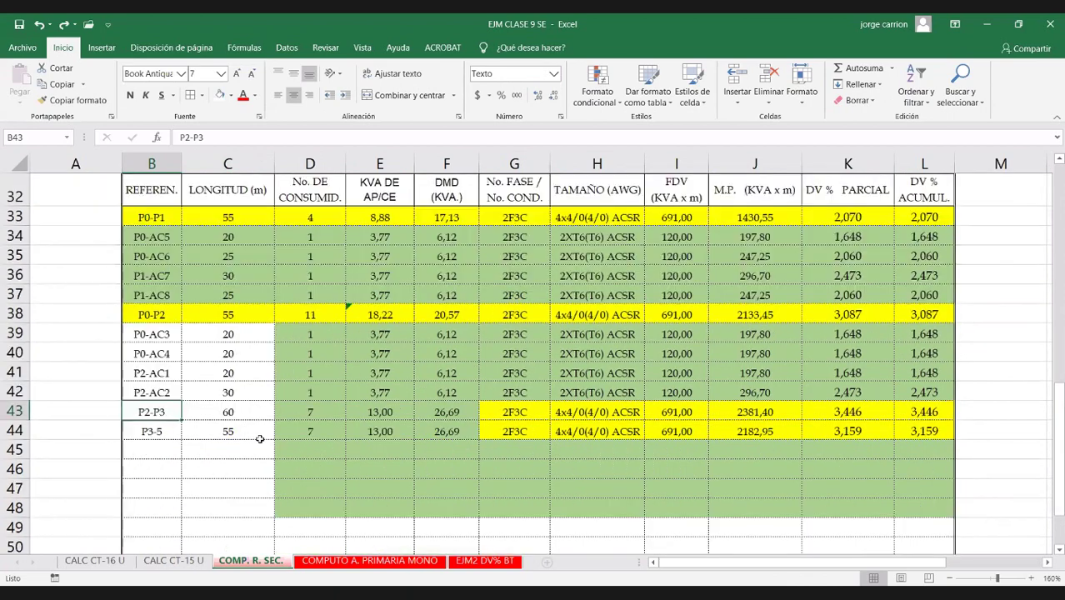
Step: Copy the green cell formatting of the P0-AC3 consumer count to the reference and length cells B39:C48
{"action": "left_click", "coordinate": [286, 331]}
{"action": "left_click", "coordinate": [73, 100]}
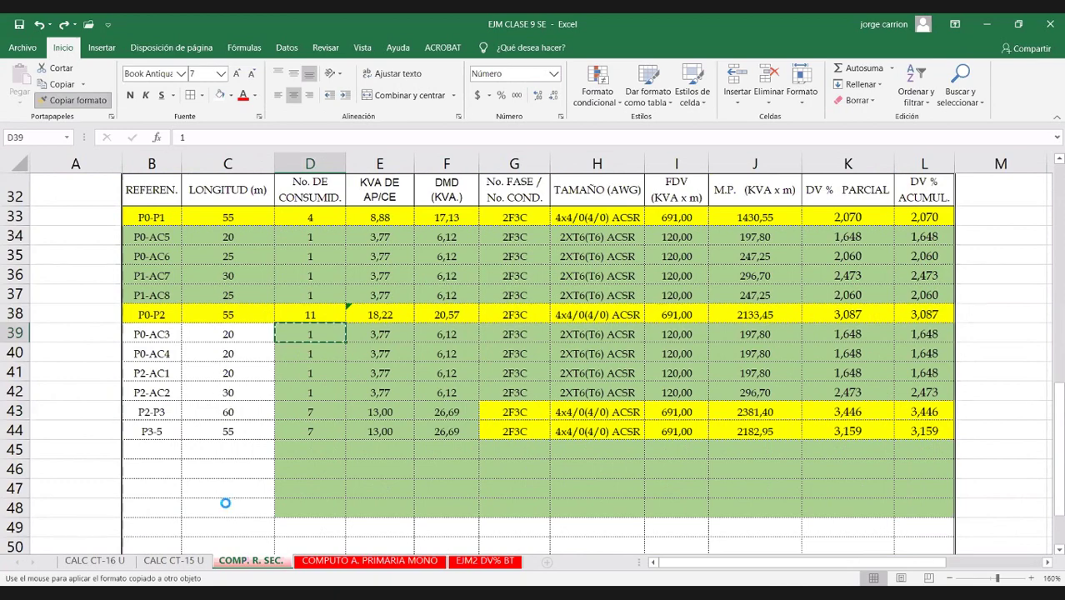
{"action": "left_click_drag", "start_coordinate": [152, 334], "coordinate": [250, 507]}
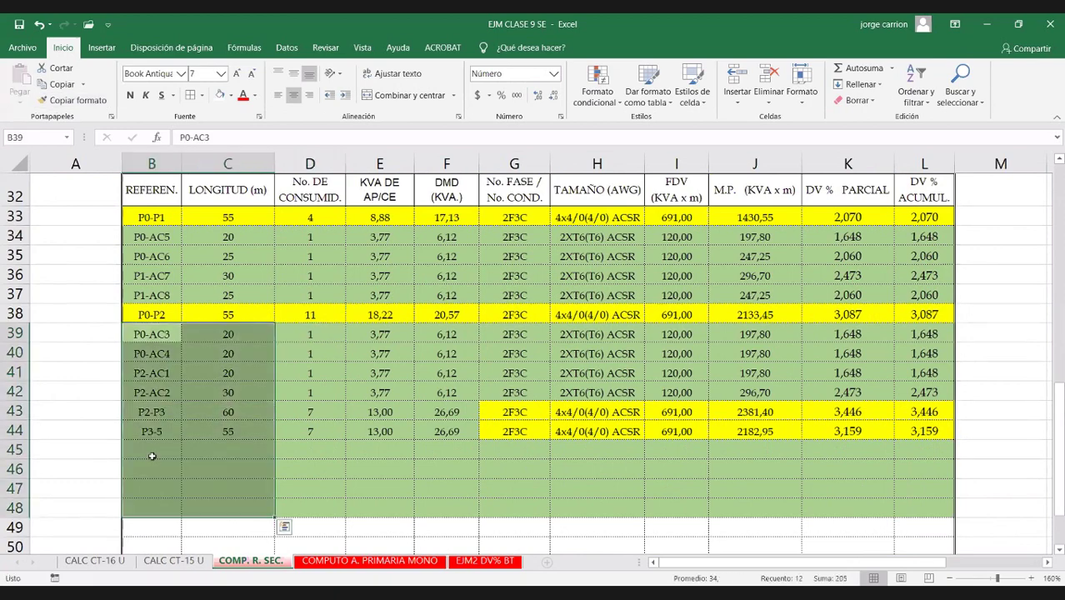
Step: After checking the network diagram, enter the reference P3-AC9 with a length of 15 in the row below P3-5
{"action": "left_click", "coordinate": [176, 450]}
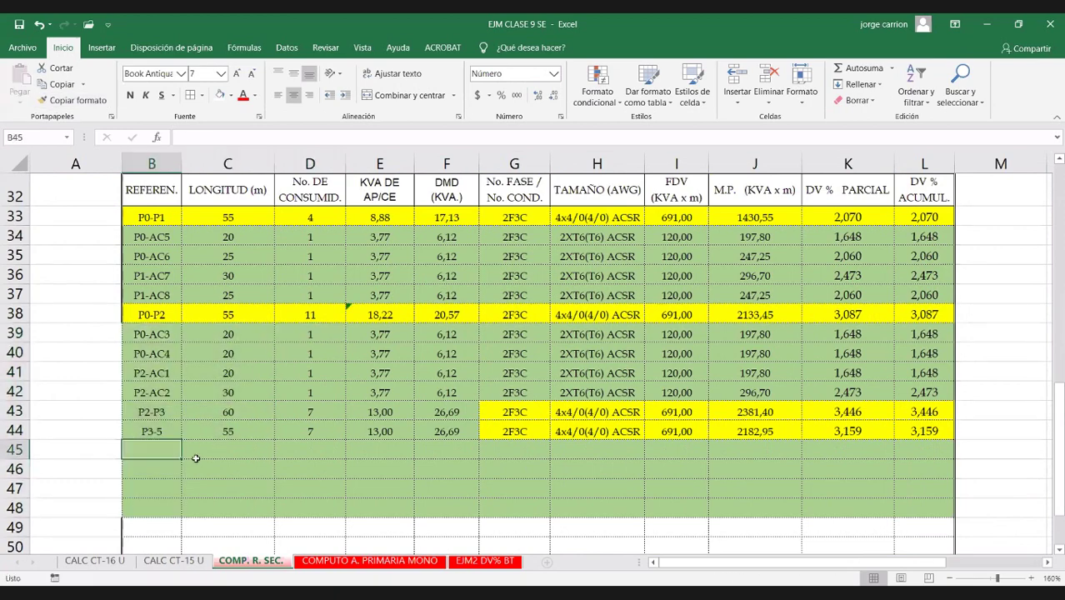
{"action": "scroll", "coordinate": [150, 390], "scroll_direction": "up", "scroll_amount": 5}
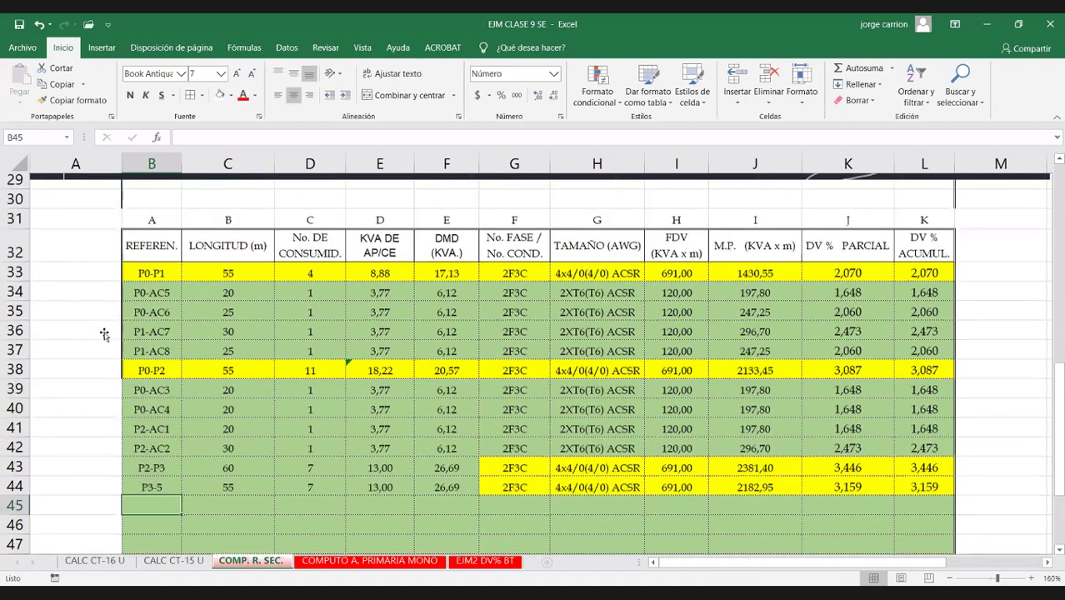
{"action": "scroll", "coordinate": [110, 330], "scroll_direction": "up", "scroll_amount": 2}
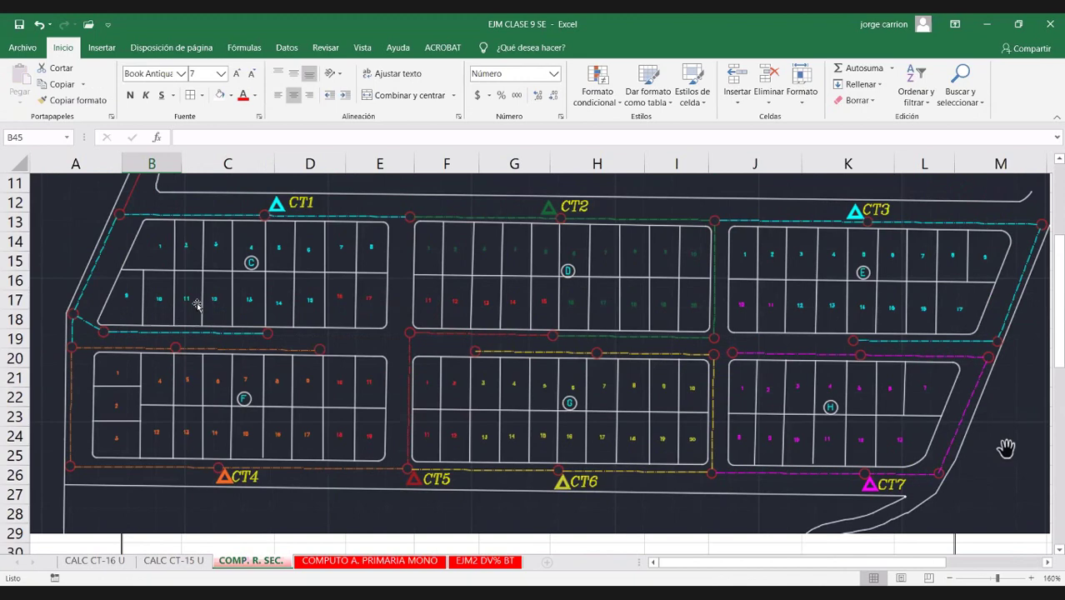
{"action": "scroll", "coordinate": [264, 374], "scroll_direction": "down", "scroll_amount": 1}
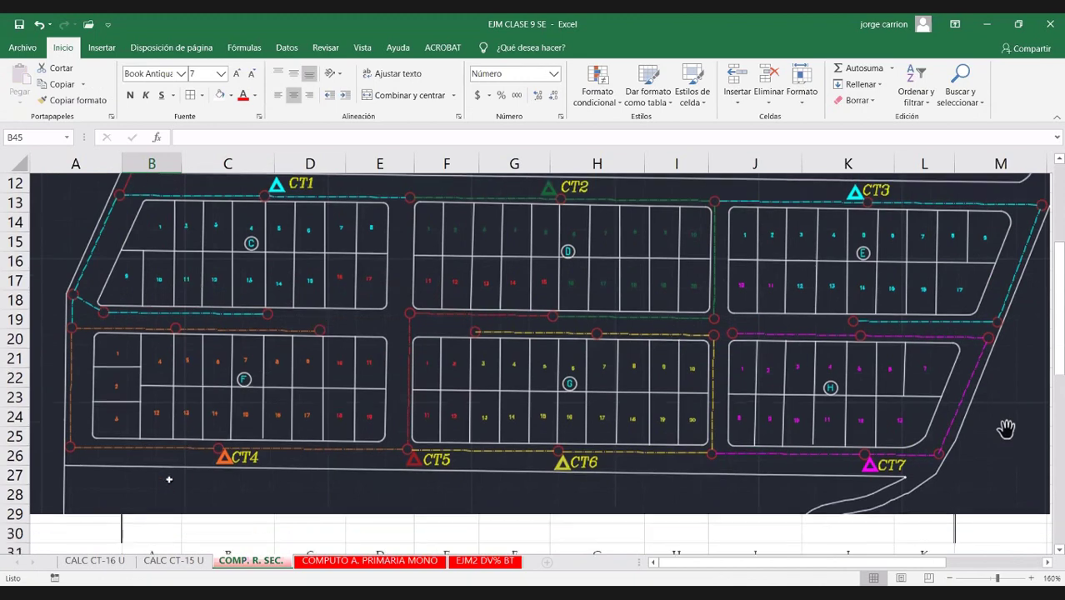
{"action": "scroll", "coordinate": [169, 477], "scroll_direction": "down", "scroll_amount": 3}
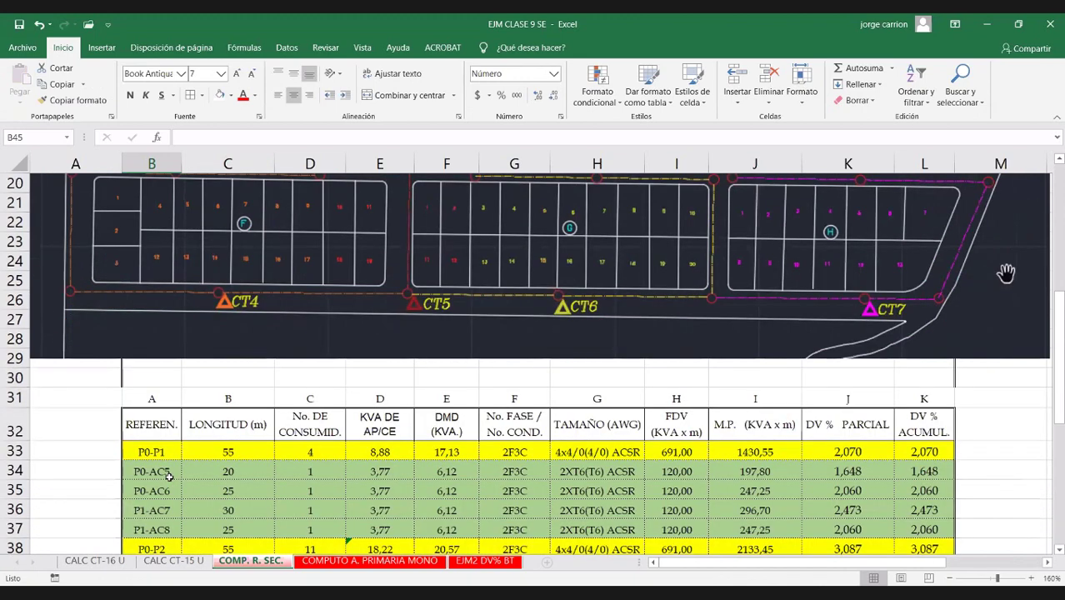
{"action": "scroll", "coordinate": [169, 477], "scroll_direction": "down", "scroll_amount": 4}
{"action": "type", "text": "P3-AC"}
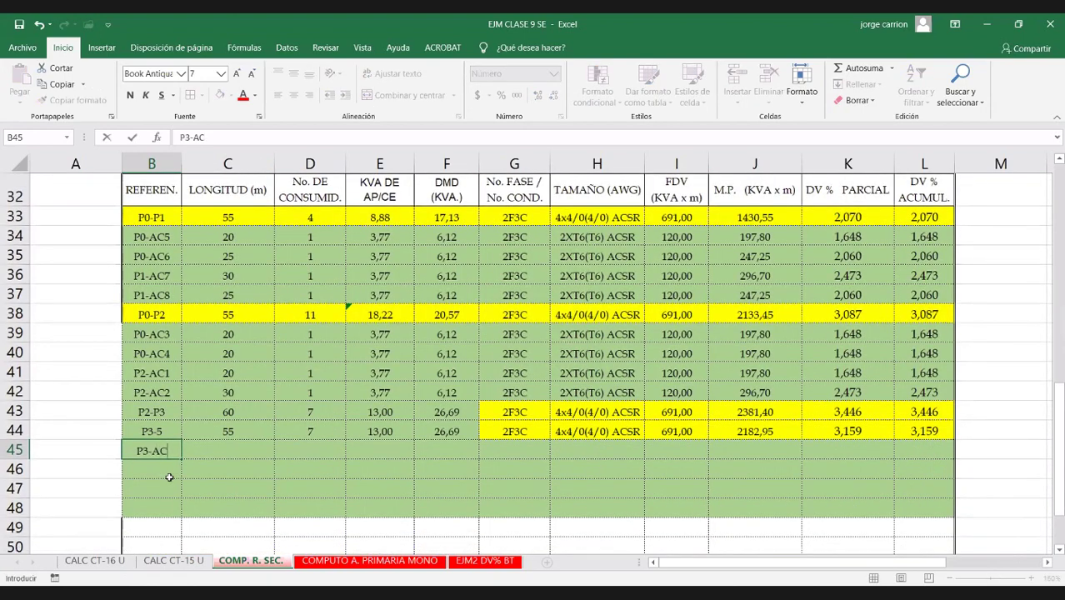
{"action": "scroll", "coordinate": [168, 477], "scroll_direction": "up", "scroll_amount": 1}
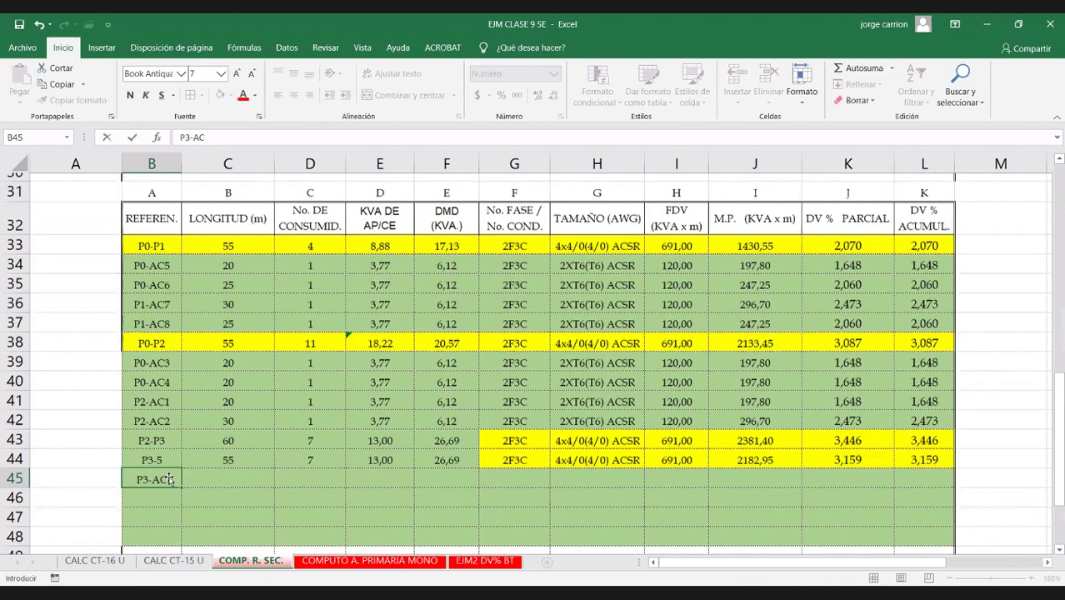
{"action": "scroll", "coordinate": [169, 479], "scroll_direction": "up", "scroll_amount": 3}
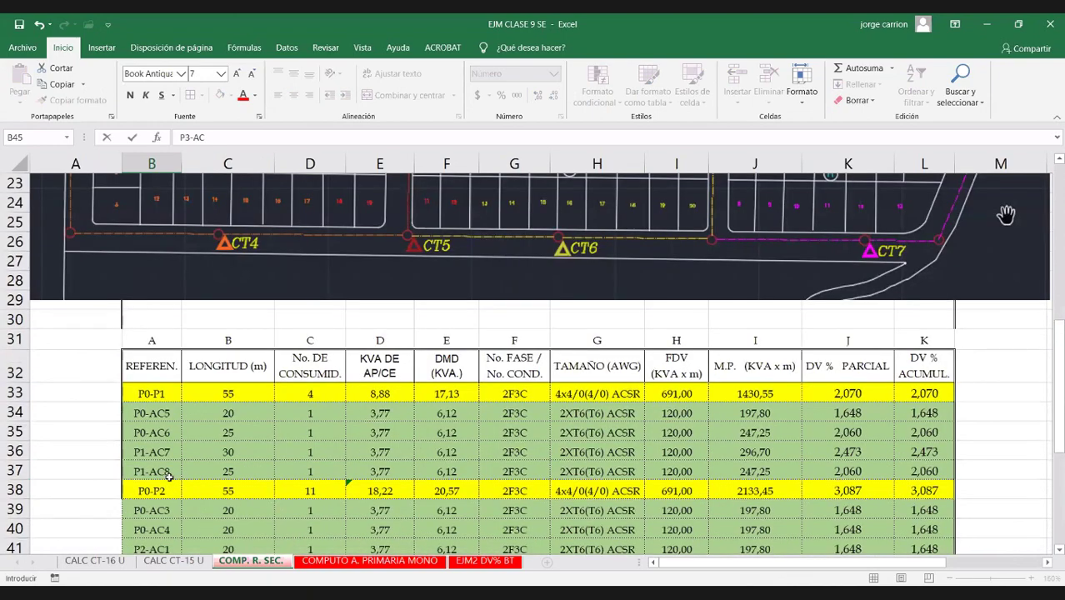
{"action": "scroll", "coordinate": [168, 475], "scroll_direction": "down", "scroll_amount": 4}
{"action": "type", "text": "9"}
{"action": "key", "text": "Tab"}
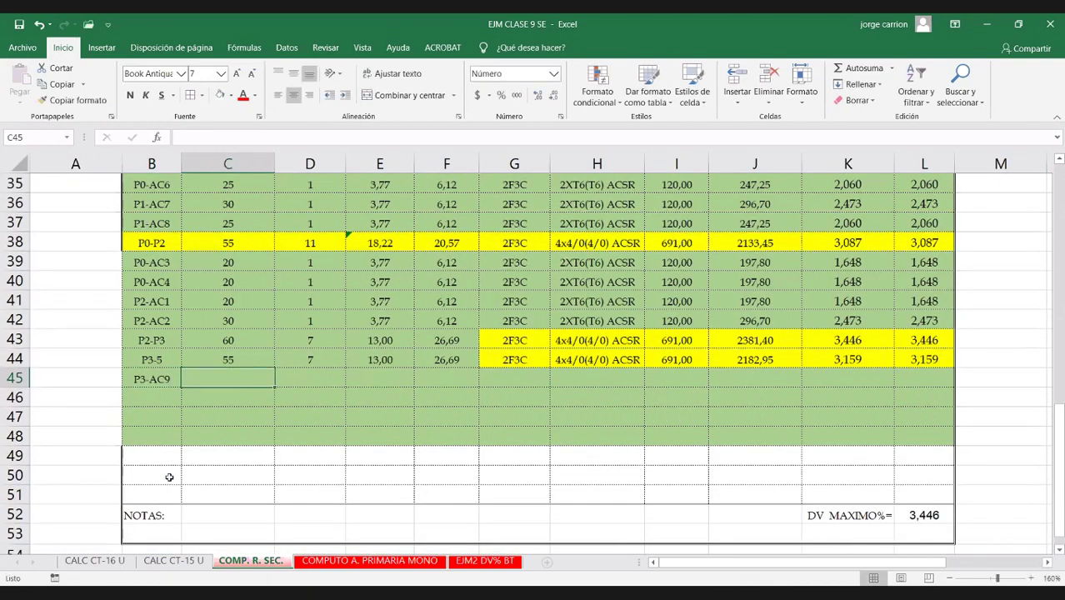
{"action": "type", "text": "15"}
{"action": "key", "text": "Return"}
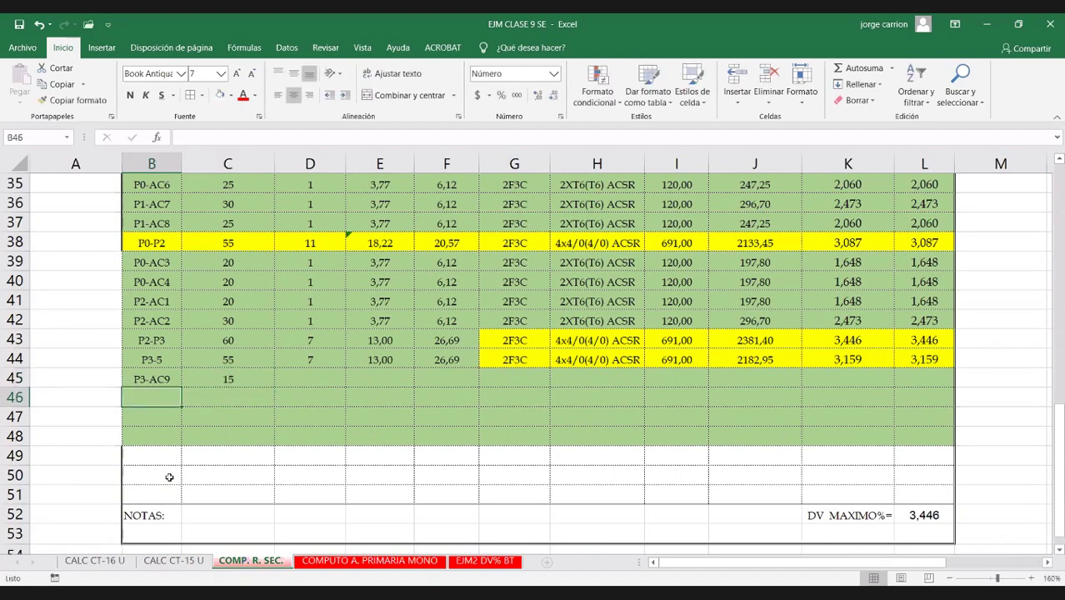
Step: Enter the reference P3-AC10 in the row below P3-AC9
{"action": "type", "text": "P3-AC9"}
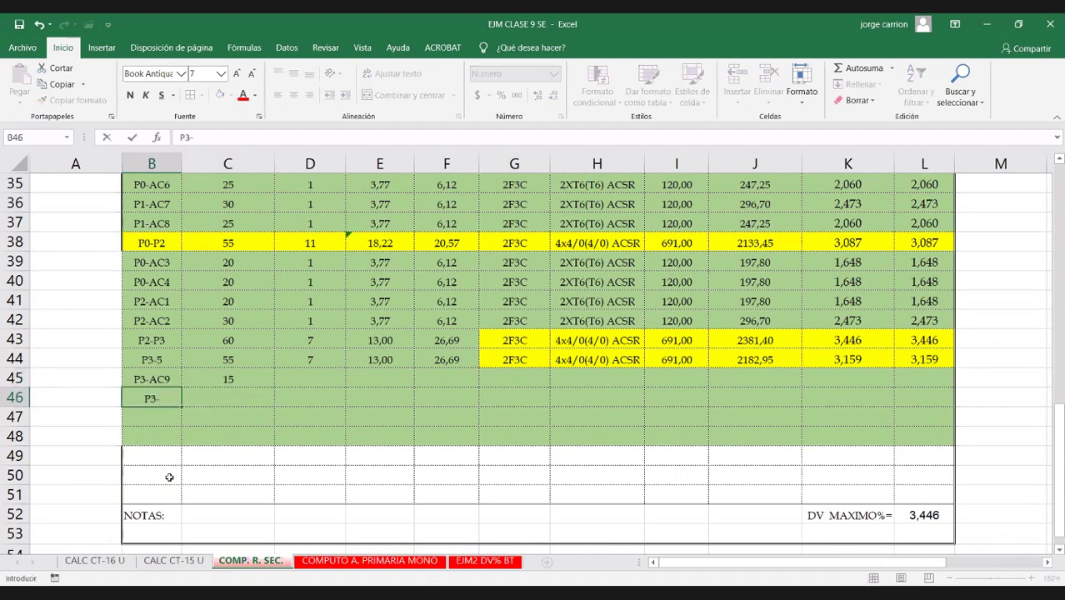
{"action": "key", "text": "BackSpace"}
{"action": "type", "text": "10"}
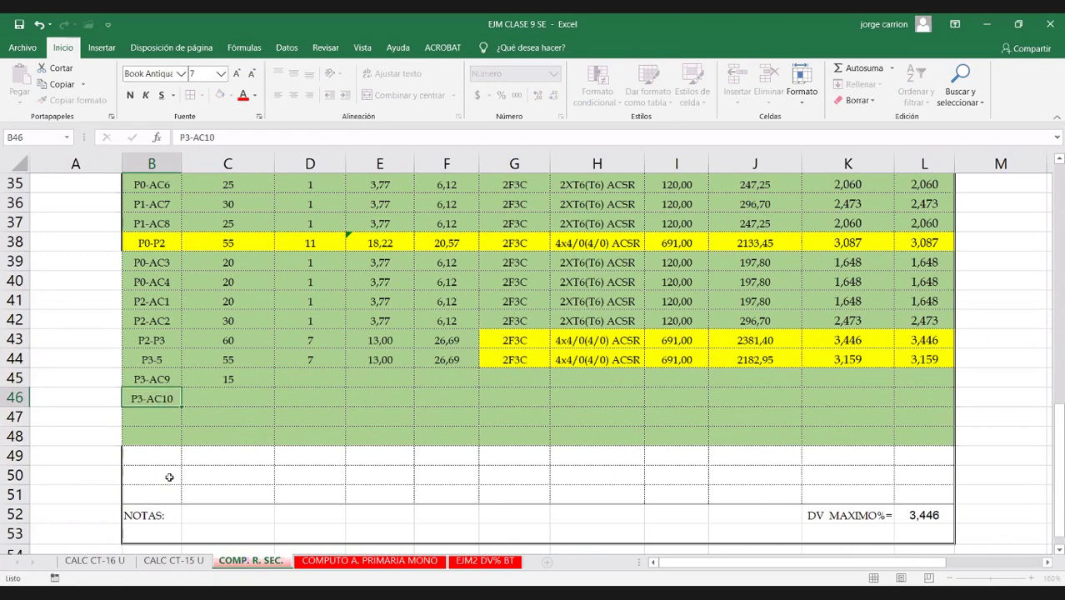
{"action": "key", "text": "Tab"}
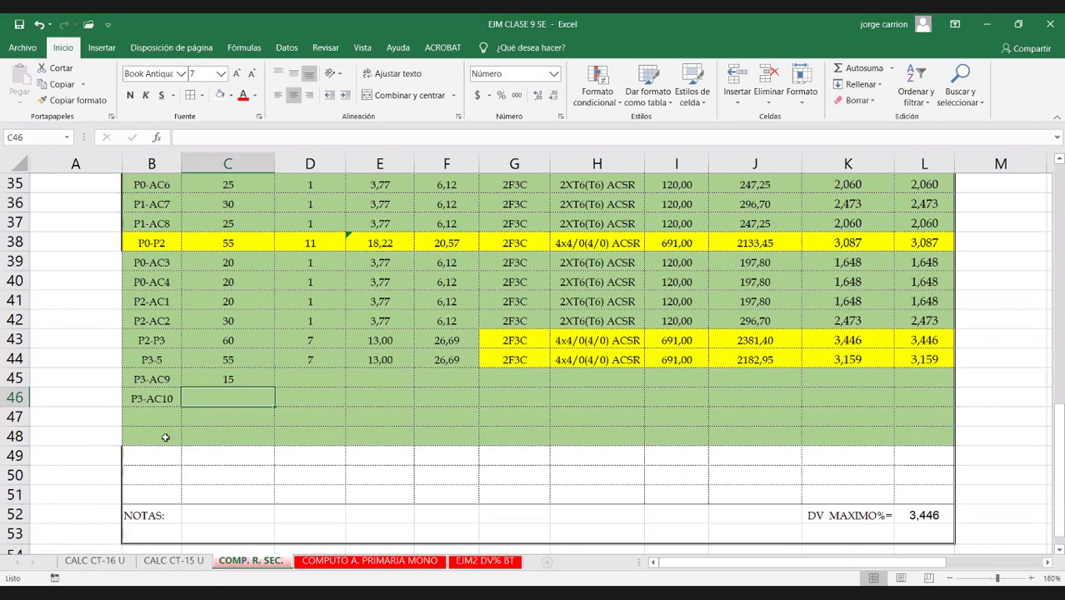
Step: Recheck the network diagram and change the last two connection references to P4-AC9 and P4-AC10
{"action": "scroll", "coordinate": [171, 438], "scroll_direction": "up", "scroll_amount": 2}
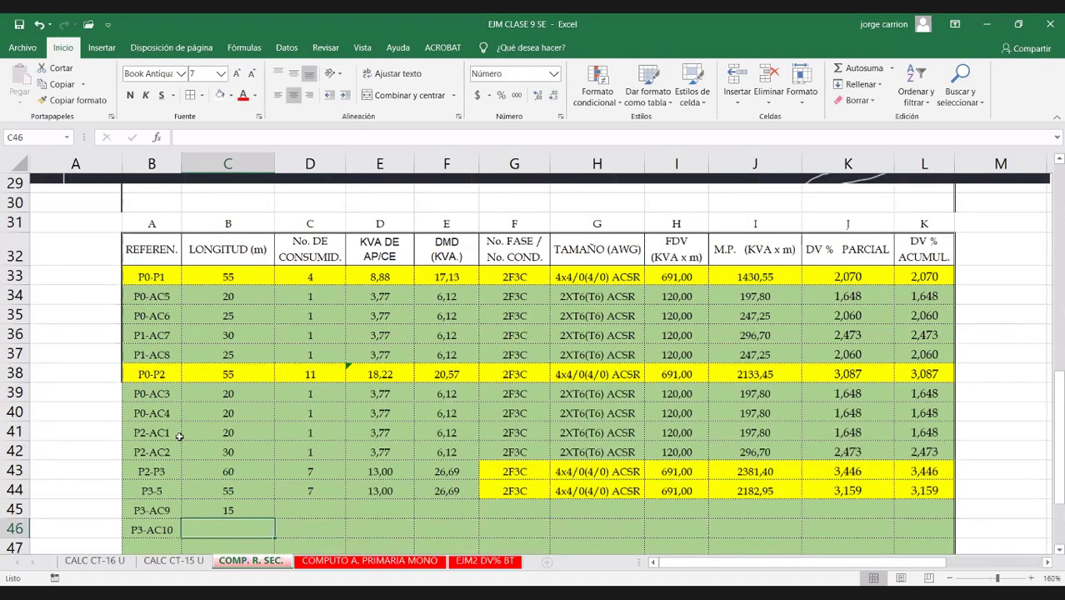
{"action": "scroll", "coordinate": [177, 438], "scroll_direction": "up", "scroll_amount": 6}
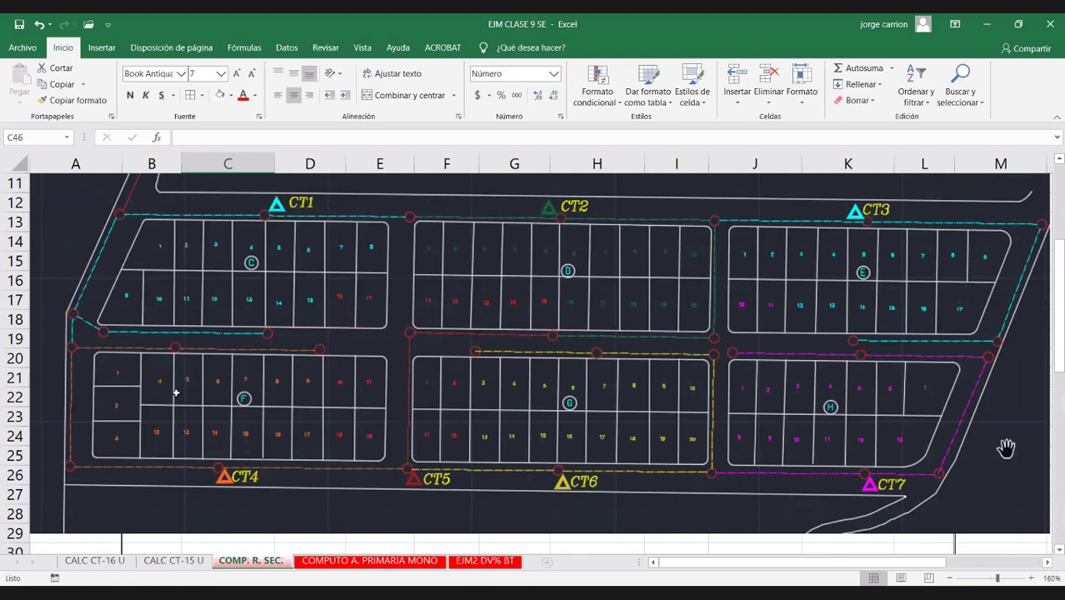
{"action": "scroll", "coordinate": [1006, 448], "scroll_direction": "down", "scroll_amount": 9}
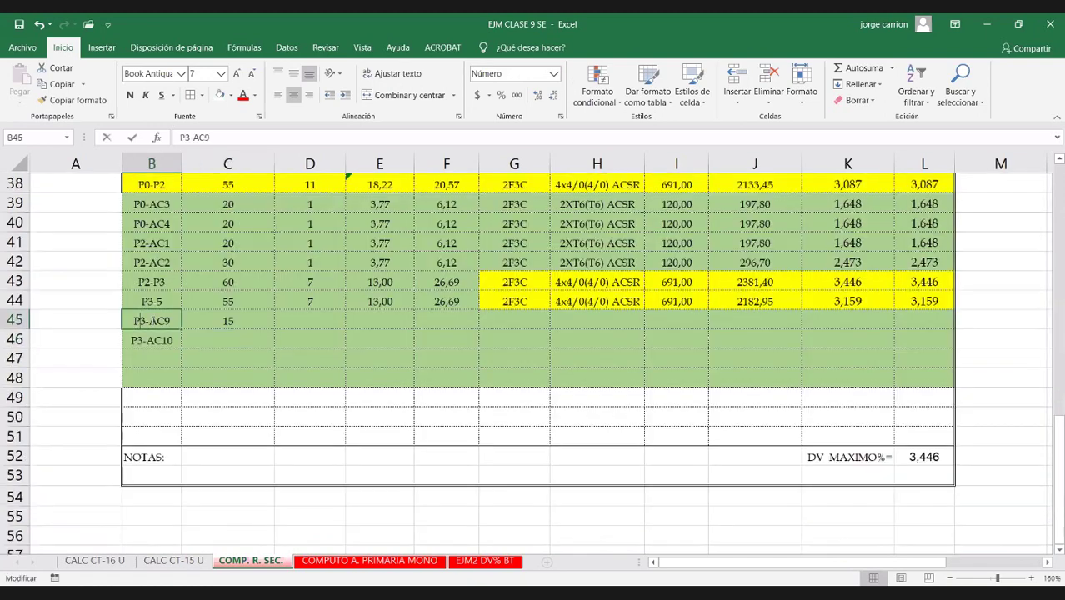
{"action": "double_click", "coordinate": [140, 321]}
{"action": "key", "text": "BackSpace"}
{"action": "type", "text": "4"}
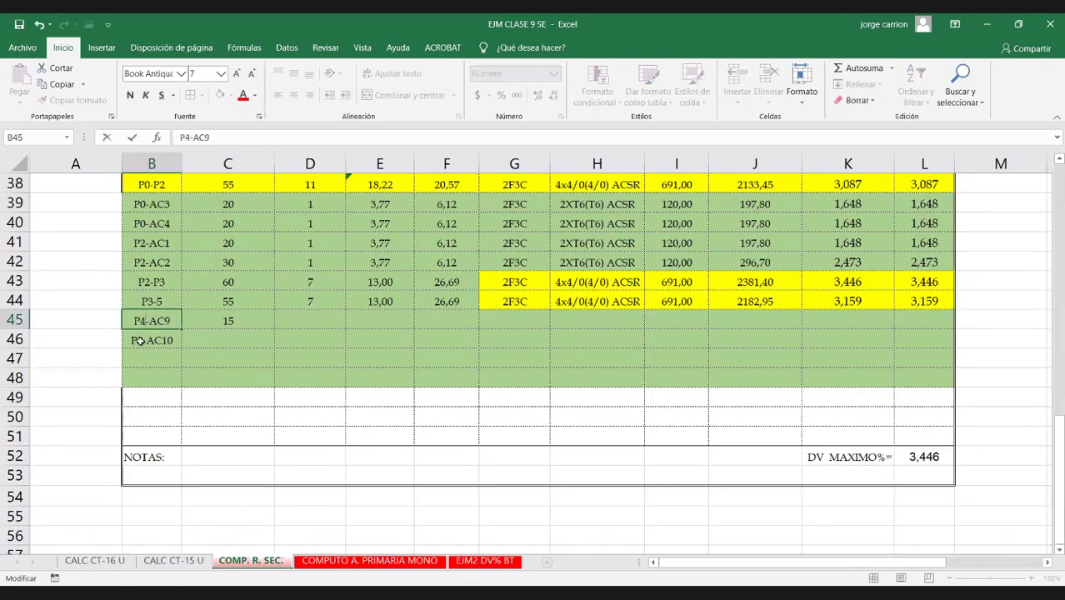
{"action": "double_click", "coordinate": [140, 340]}
{"action": "key", "text": "BackSpace"}
{"action": "type", "text": "4"}
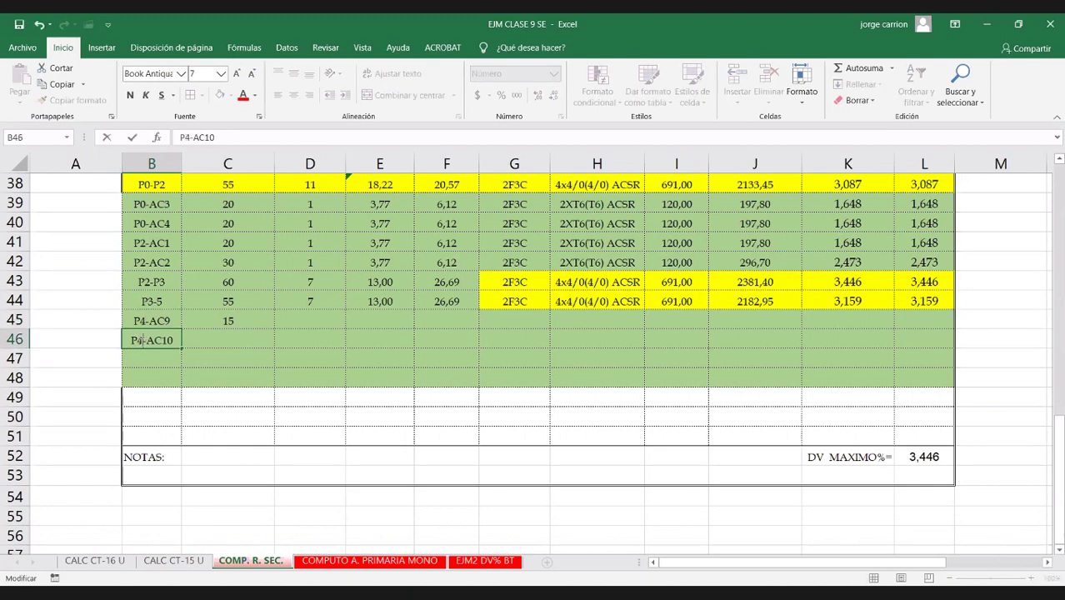
Step: Set the P4-AC10 length to 20, and add the reference P4-AC11 with a length of 25 in the row below
{"action": "left_click", "coordinate": [212, 339]}
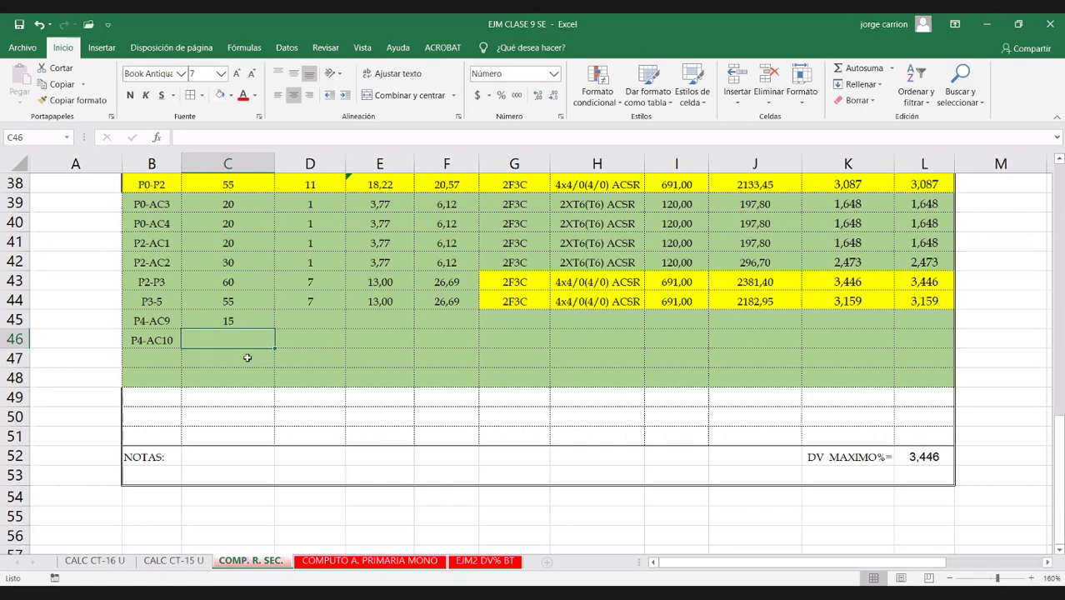
{"action": "type", "text": "20"}
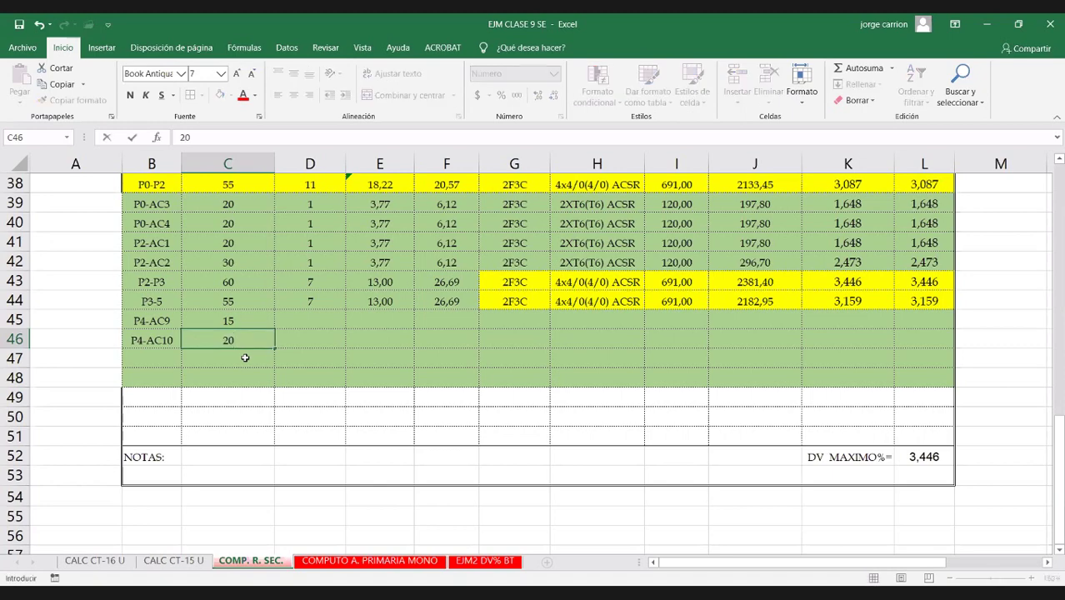
{"action": "left_click", "coordinate": [177, 358]}
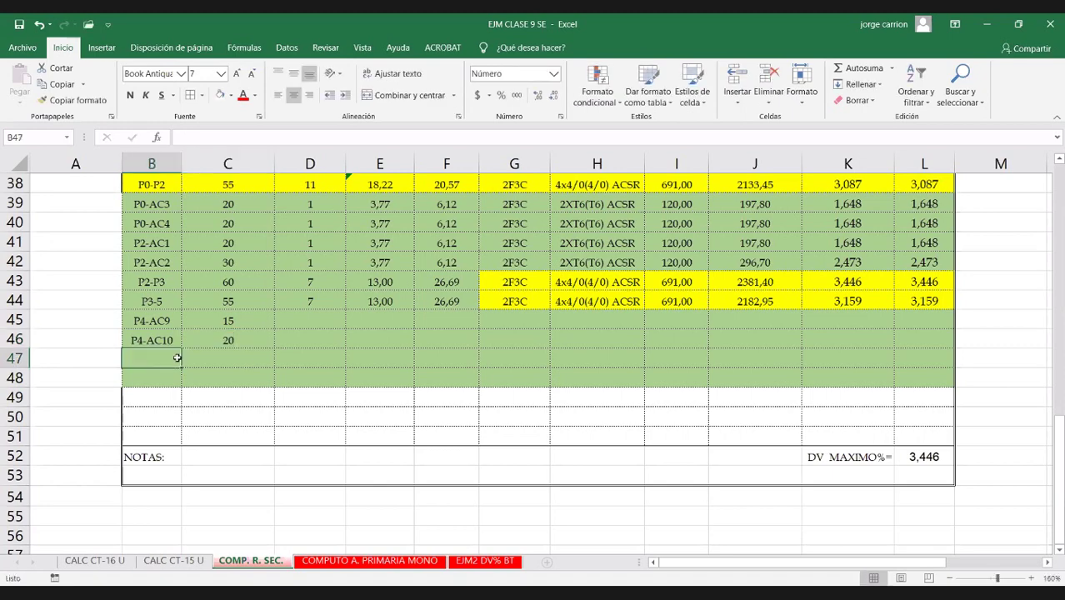
{"action": "type", "text": "P"}
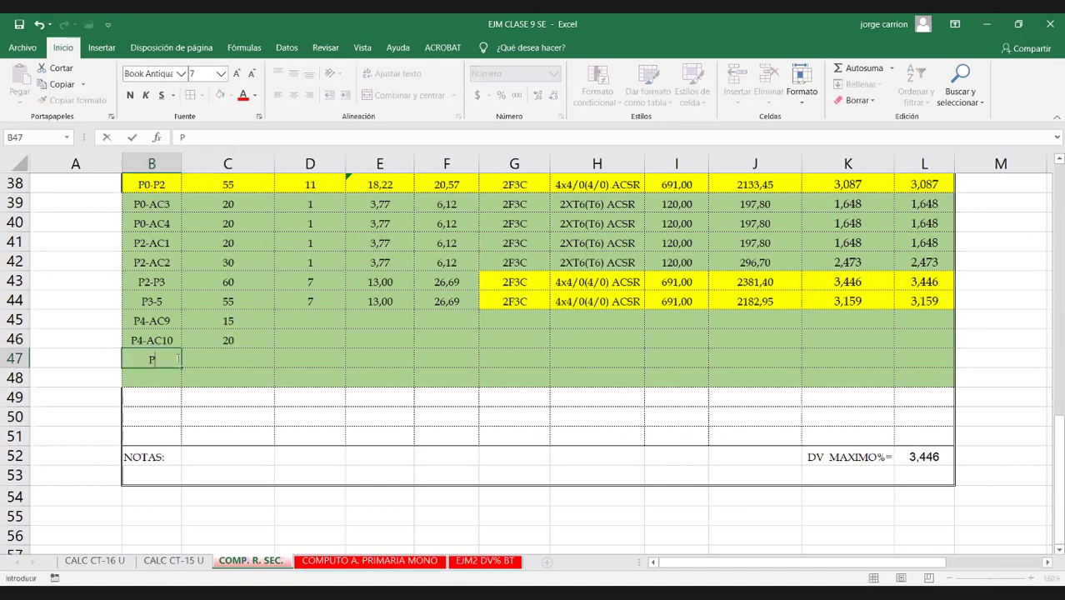
{"action": "type", "text": "4-AC11"}
{"action": "key", "text": "Tab"}
{"action": "type", "text": "25"}
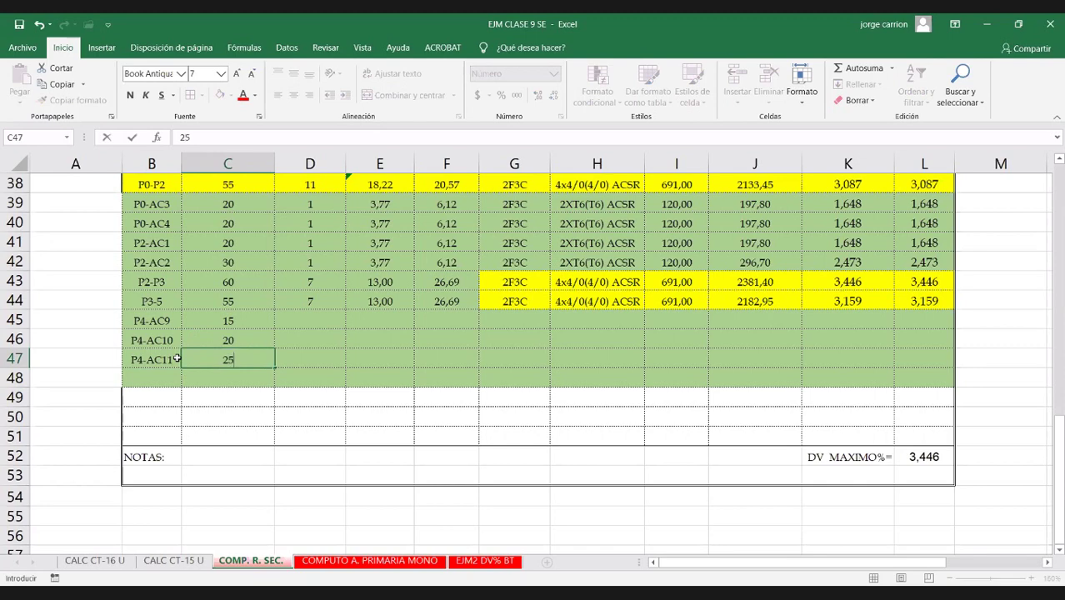
{"action": "key", "text": "Return"}
Step: Enter the reference P5-AC12 in the row below P4-AC11, correcting its pole prefix from P4 to P5
{"action": "type", "text": "P4-AC"}
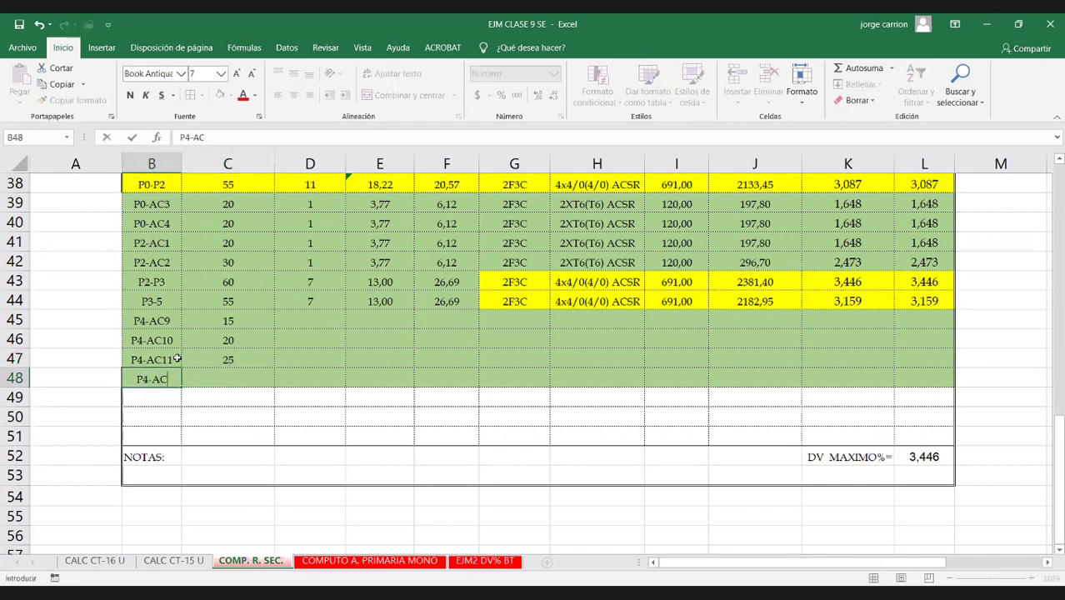
{"action": "key", "text": "Left"}
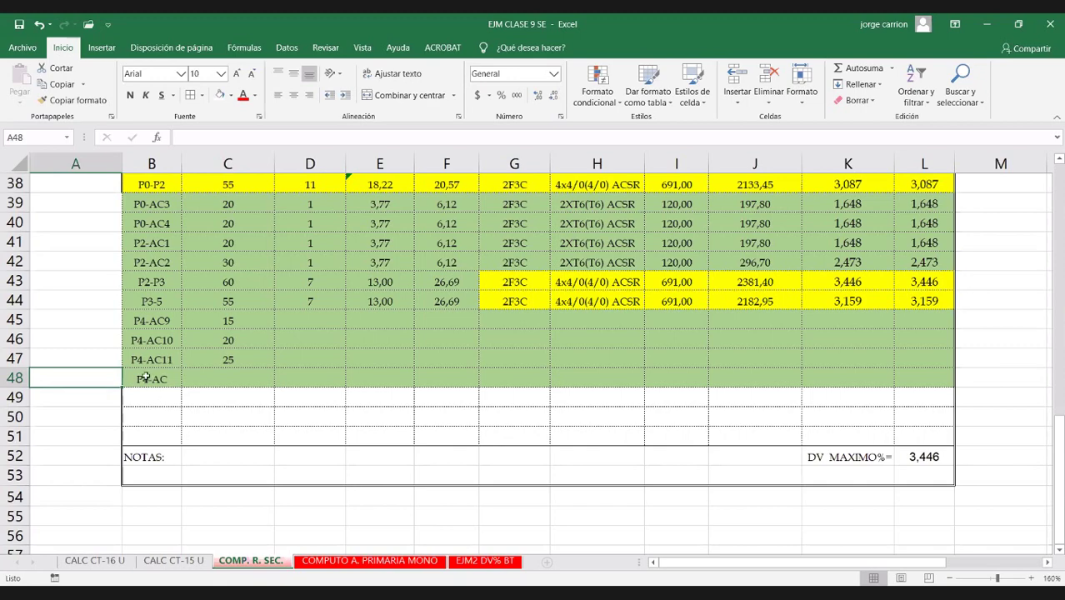
{"action": "double_click", "coordinate": [146, 378]}
{"action": "key", "text": "BackSpace"}
{"action": "type", "text": "5-AC"}
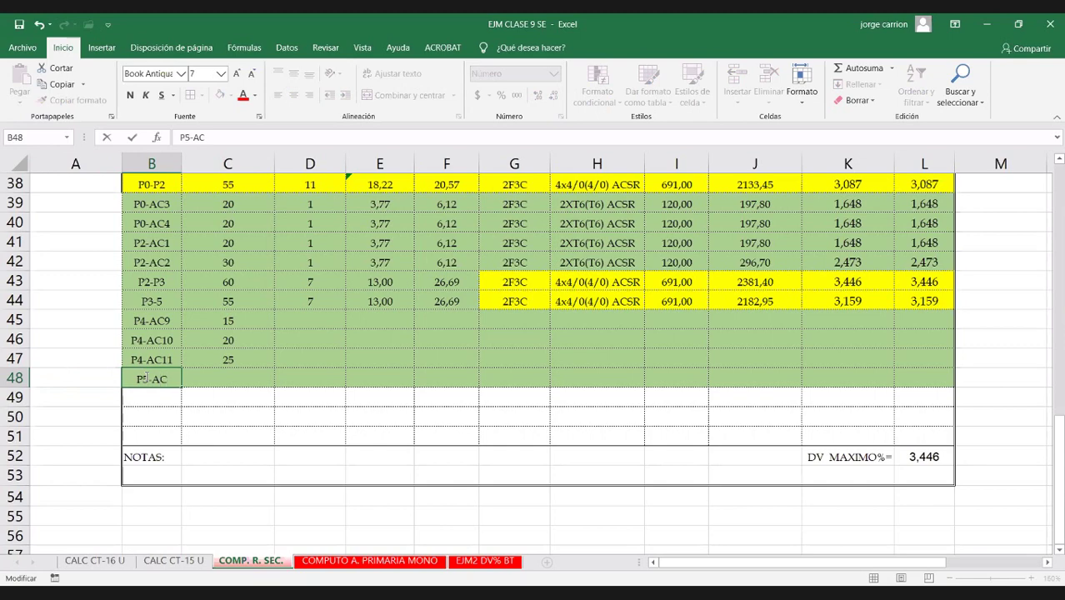
{"action": "type", "text": "12"}
{"action": "key", "text": "Return"}
Step: Enter the reference P5-AC13 in the row below P5-AC12
{"action": "type", "text": "P"}
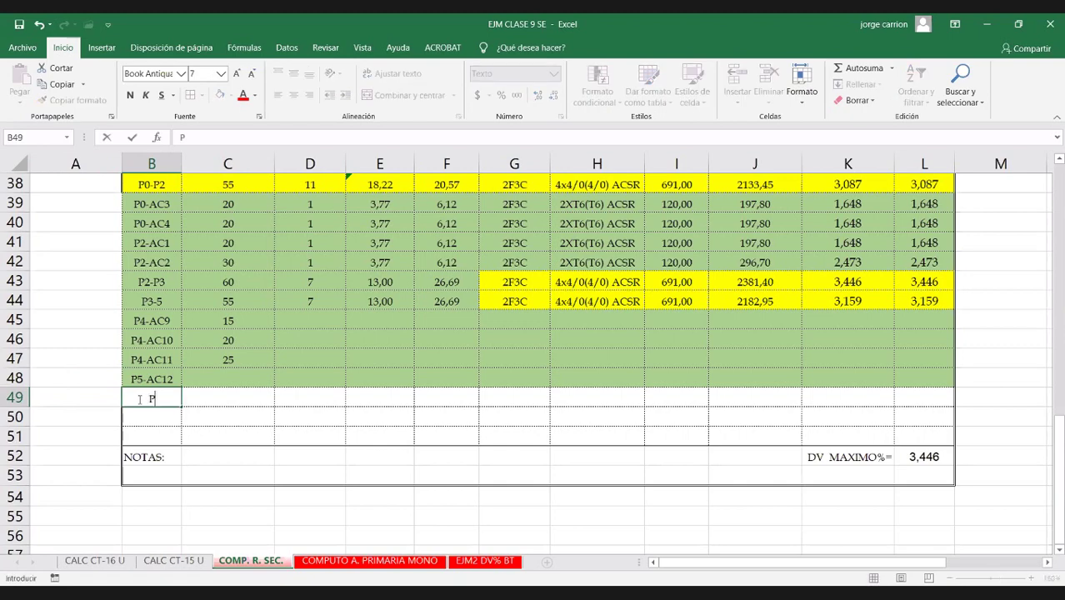
{"action": "type", "text": "5-"}
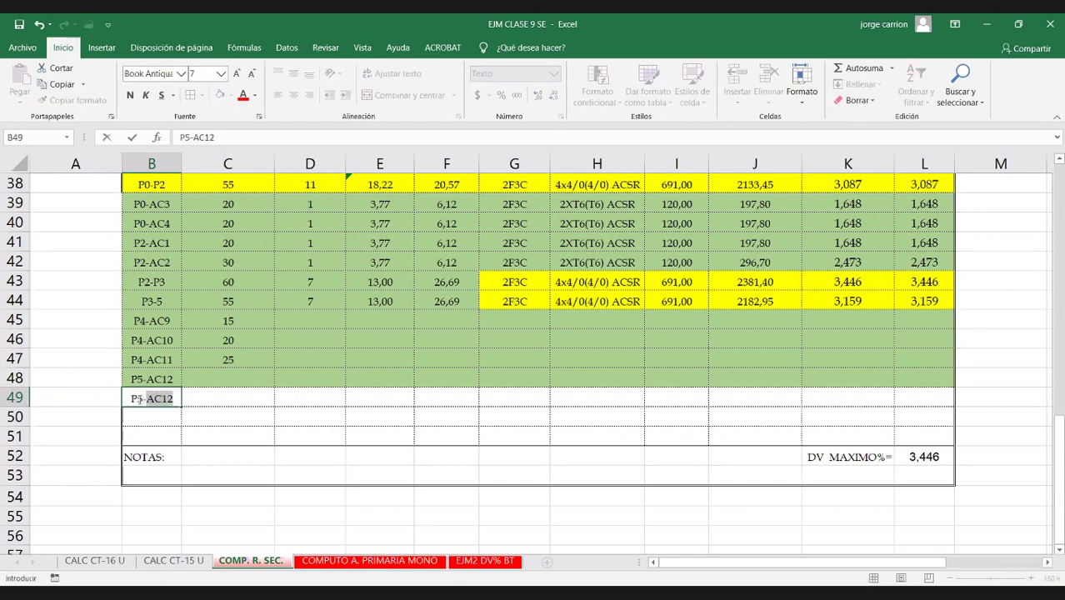
{"action": "type", "text": "AC12"}
{"action": "key", "text": "BackSpace"}
{"action": "type", "text": "3"}
{"action": "key", "text": "Return"}
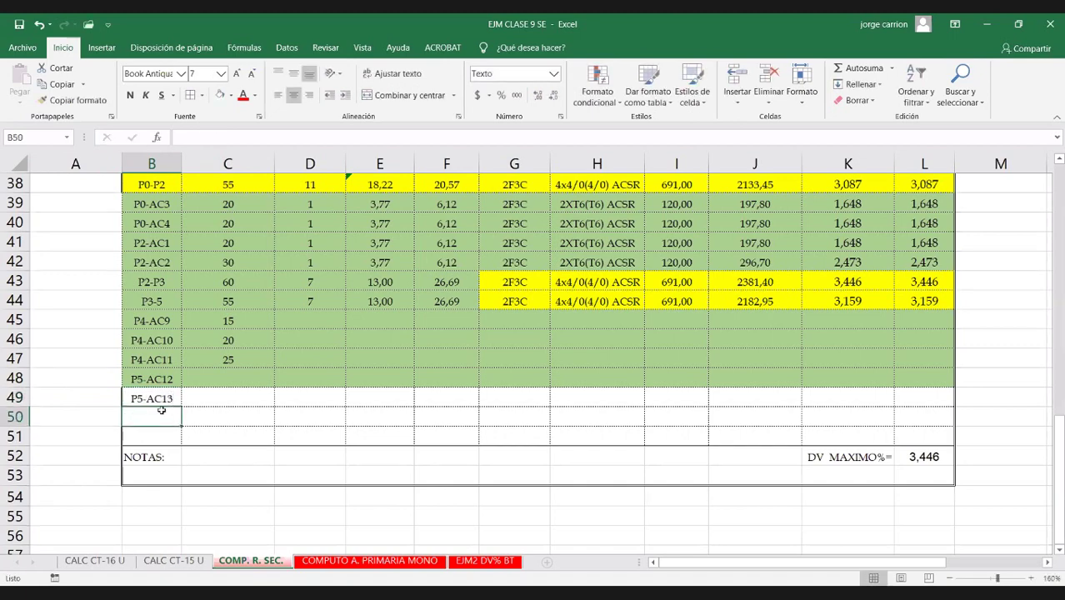
Step: Add the references P5-AC14 and P5-AC15 in the two rows below P5-AC13
{"action": "type", "text": "P5-"}
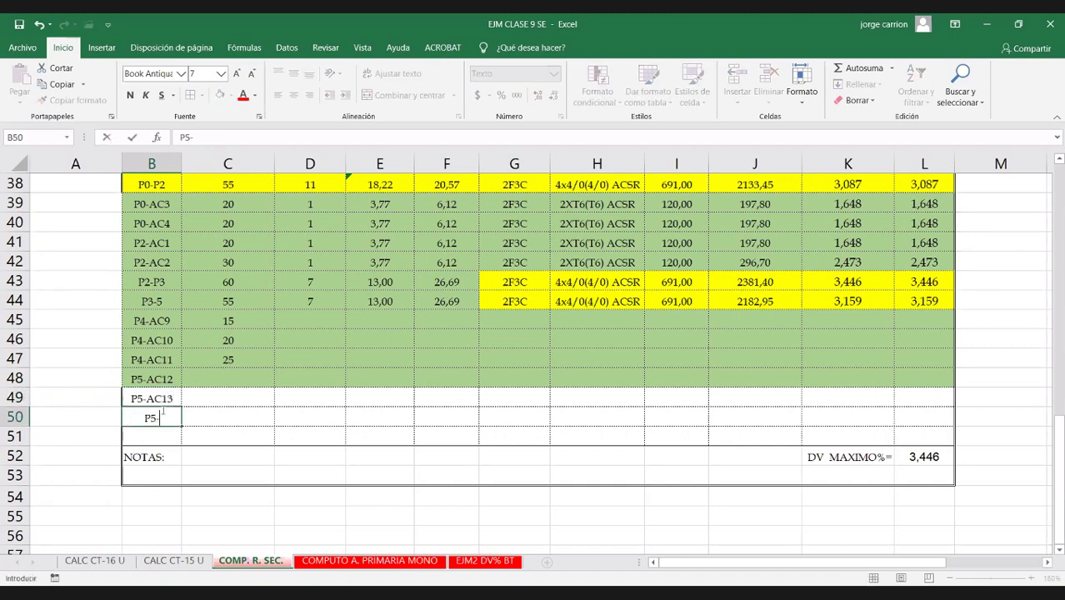
{"action": "type", "text": "AC14"}
{"action": "left_click", "coordinate": [209, 394]}
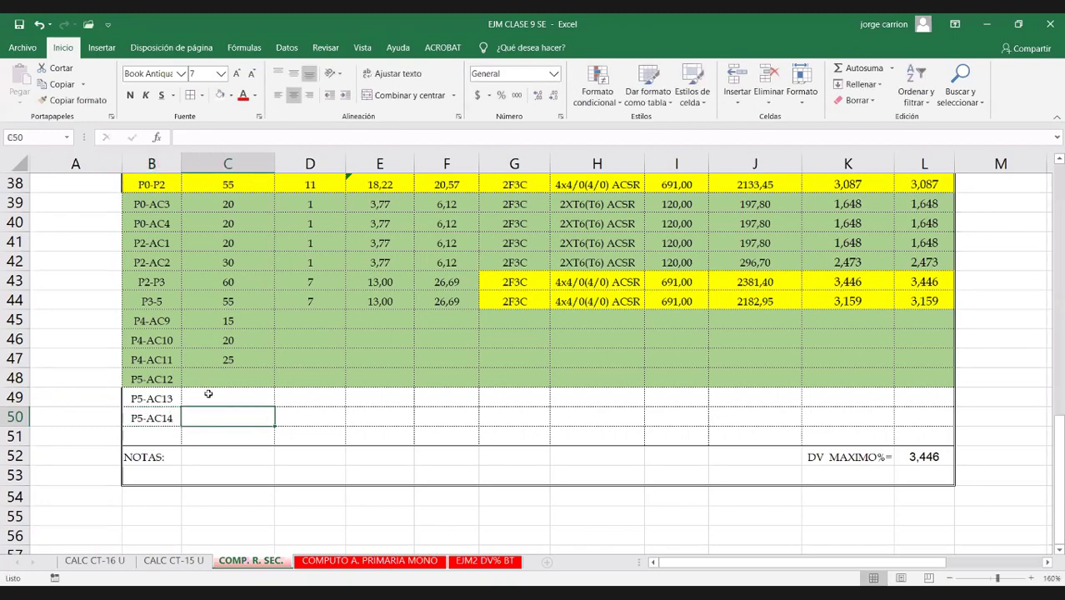
{"action": "scroll", "coordinate": [238, 373], "scroll_direction": "up", "scroll_amount": 3}
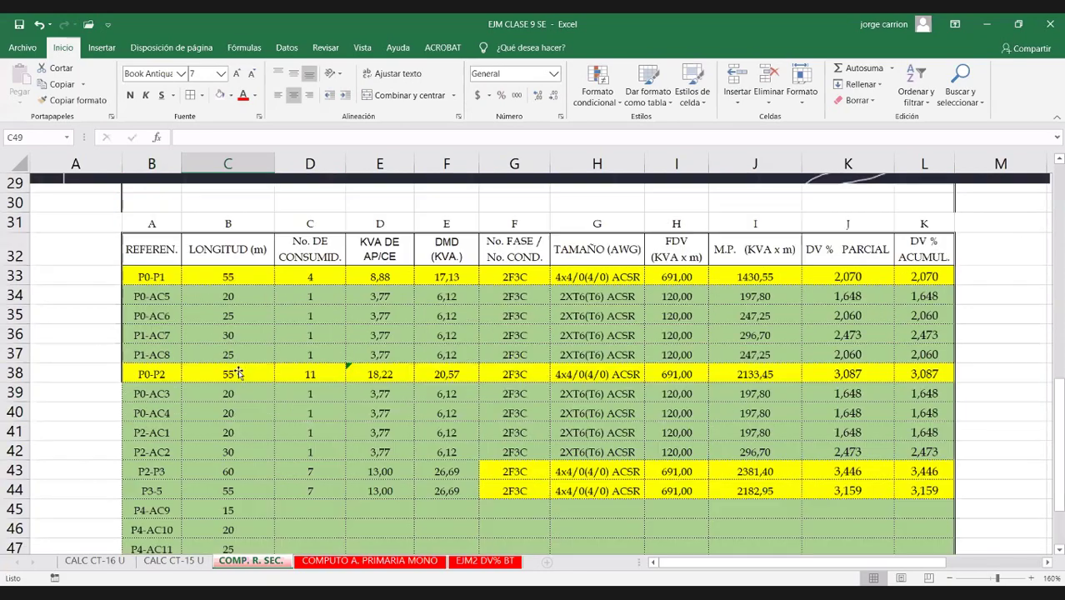
{"action": "scroll", "coordinate": [208, 454], "scroll_direction": "up", "scroll_amount": 4}
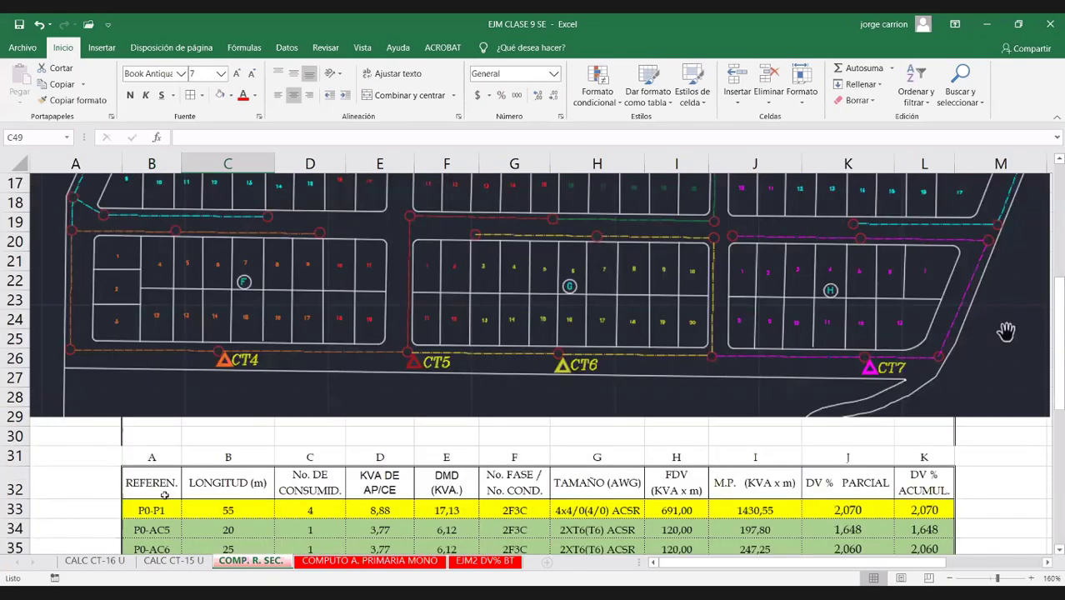
{"action": "scroll", "coordinate": [1006, 331], "scroll_direction": "down", "scroll_amount": 6}
{"action": "left_click", "coordinate": [151, 495]}
{"action": "type", "text": "P"}
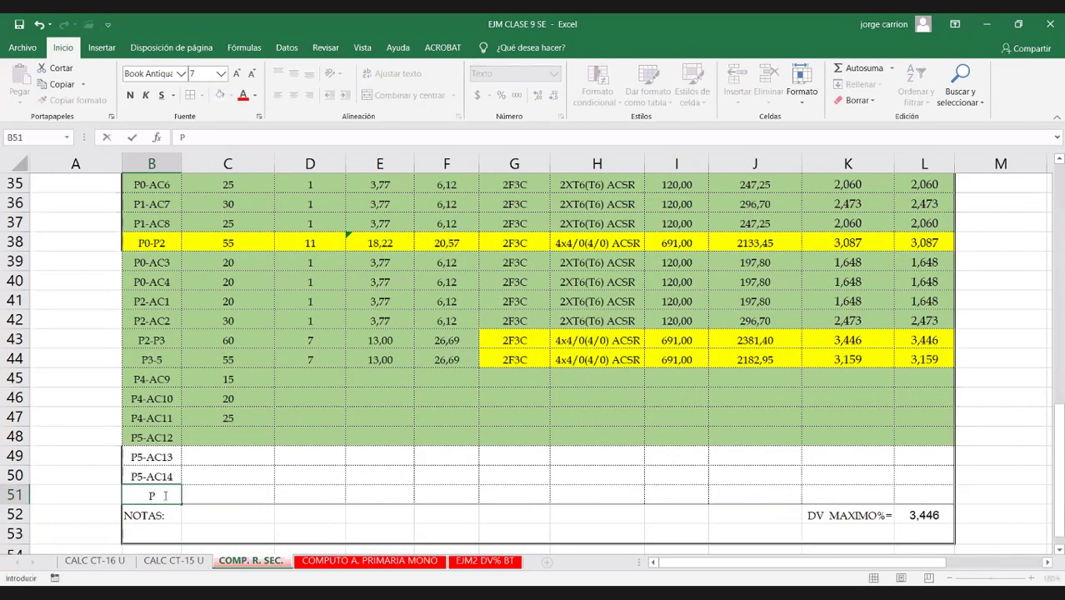
{"action": "type", "text": "5-AC15"}
Step: Set the lengths of P5-AC12, P5-AC13, P5-AC14 and P5-AC15 to 25, 23, 20 and 18
{"action": "left_click", "coordinate": [233, 433]}
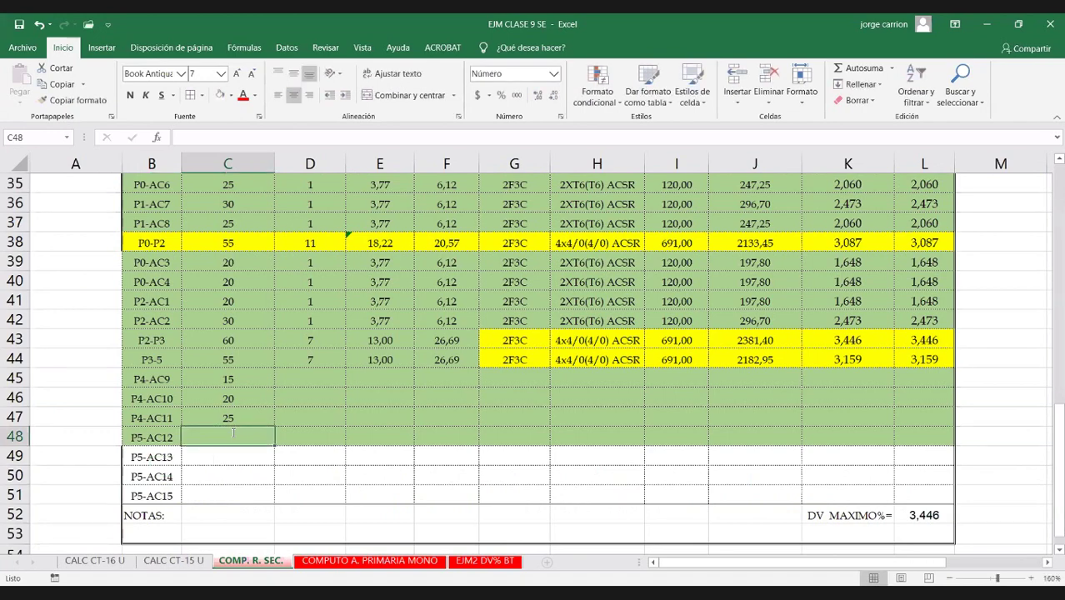
{"action": "type", "text": "25"}
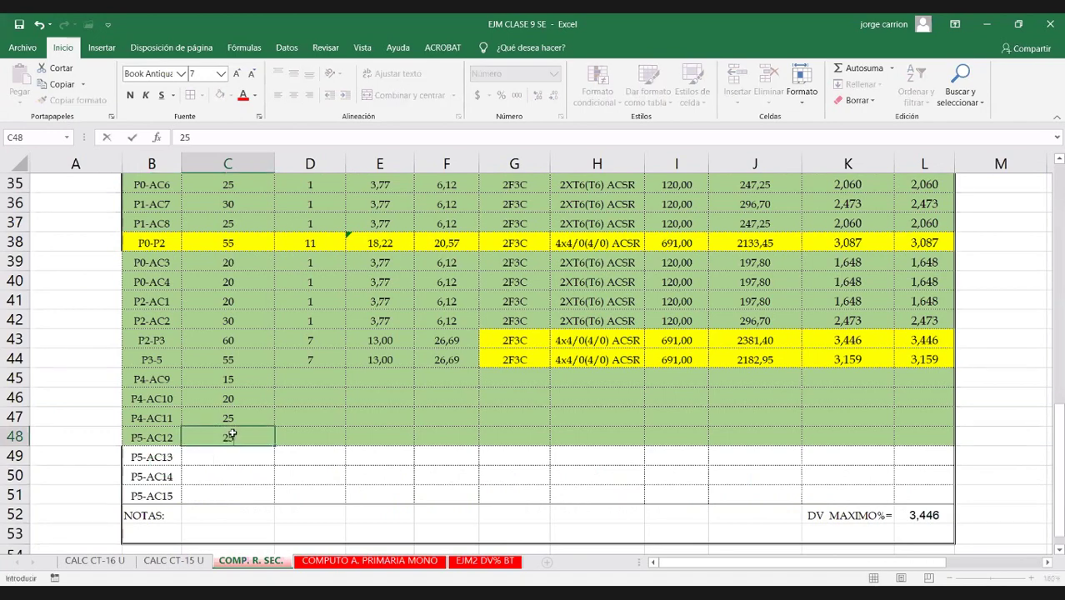
{"action": "key", "text": "Return"}
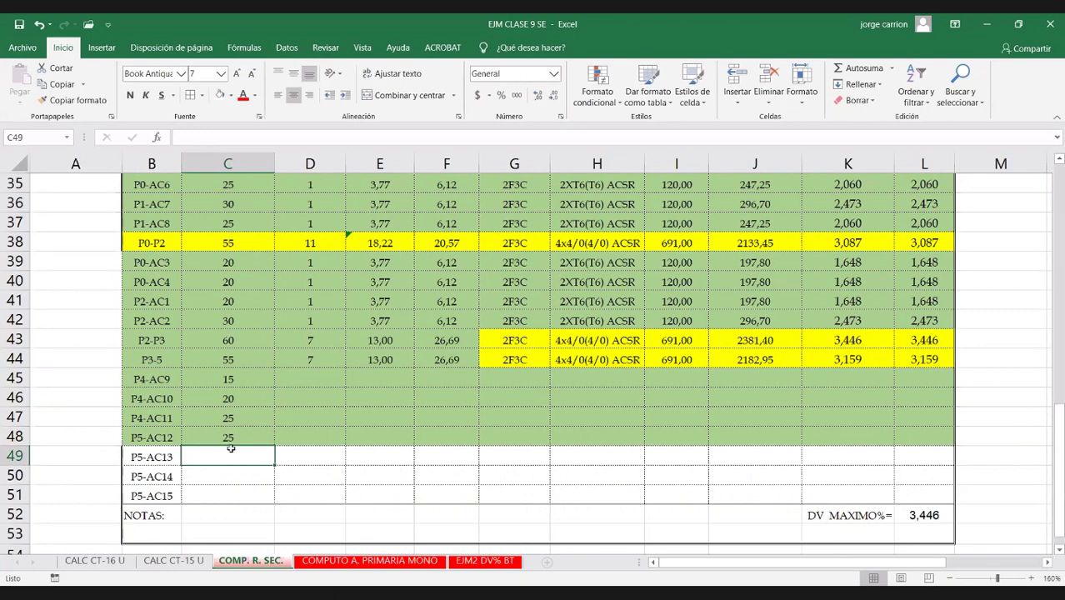
{"action": "type", "text": "23"}
{"action": "key", "text": "Return"}
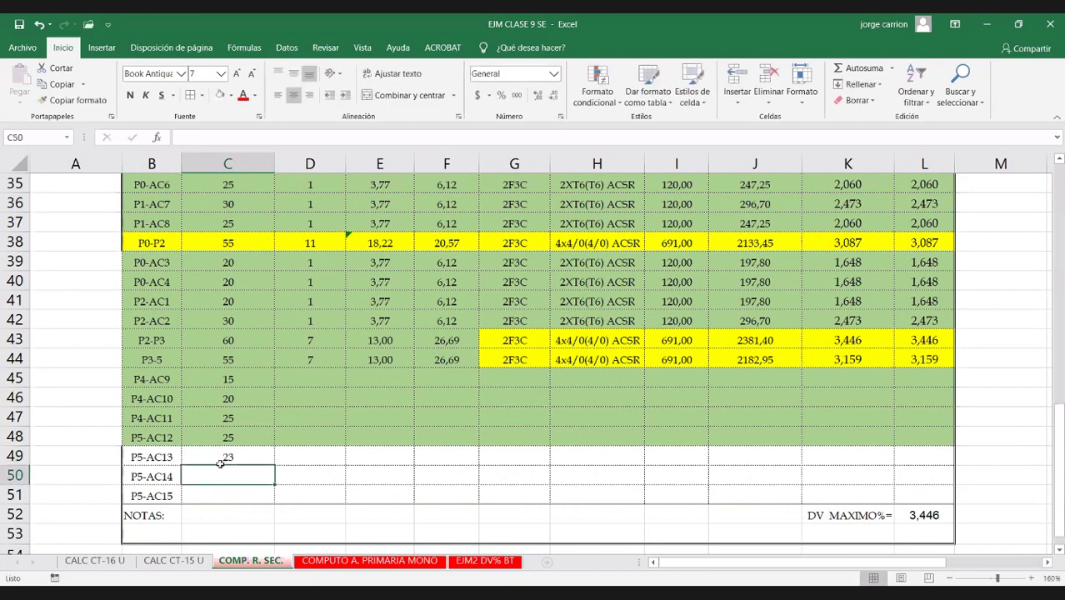
{"action": "type", "text": "20"}
{"action": "key", "text": "Return"}
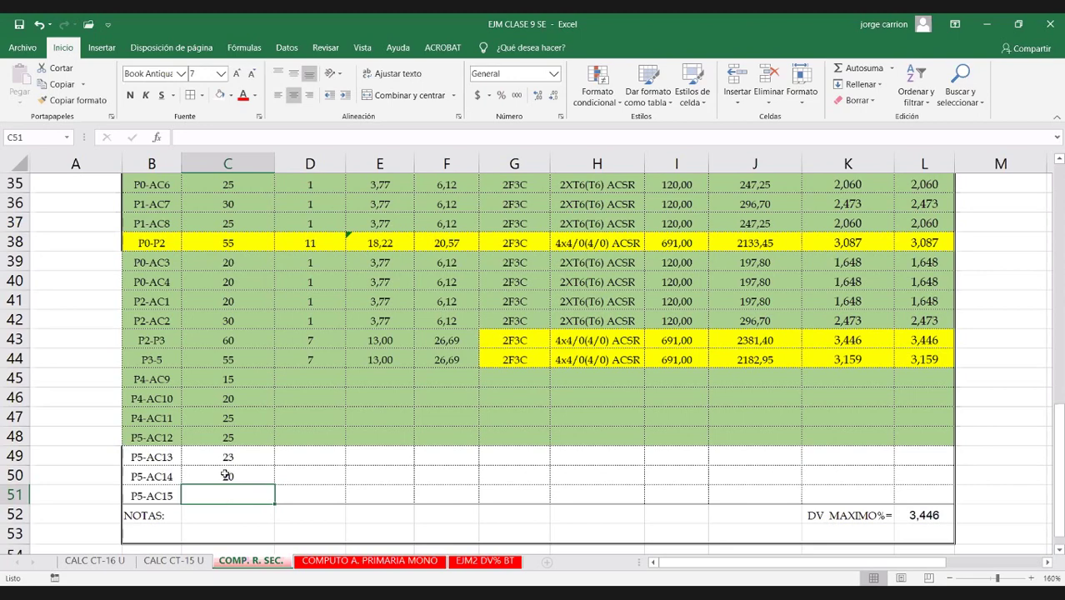
{"action": "scroll", "coordinate": [232, 470], "scroll_direction": "down", "scroll_amount": 1}
{"action": "scroll", "coordinate": [232, 470], "scroll_direction": "down", "scroll_amount": 1}
{"action": "scroll", "coordinate": [237, 474], "scroll_direction": "up", "scroll_amount": 2}
{"action": "scroll", "coordinate": [237, 473], "scroll_direction": "up", "scroll_amount": 1}
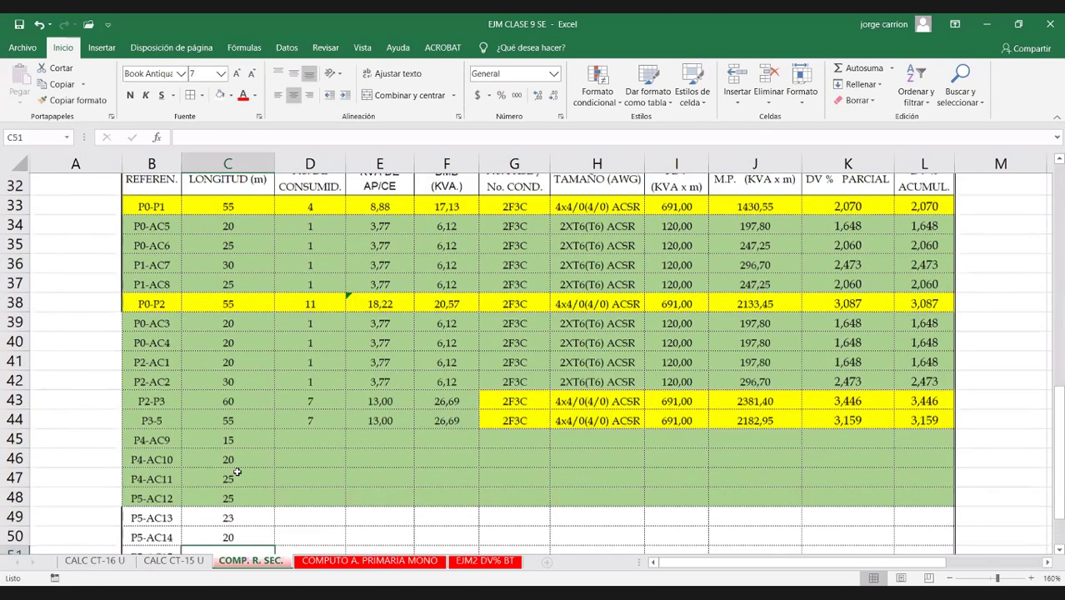
{"action": "scroll", "coordinate": [237, 473], "scroll_direction": "down", "scroll_amount": 2}
Step: Copy the P0-AC4 row's data from number of consumers through accumulated DV % into rows P4-AC9 to P5-AC15
{"action": "left_click", "coordinate": [340, 436]}
{"action": "scroll", "coordinate": [295, 376], "scroll_direction": "up", "scroll_amount": 1}
{"action": "left_click", "coordinate": [295, 376]}
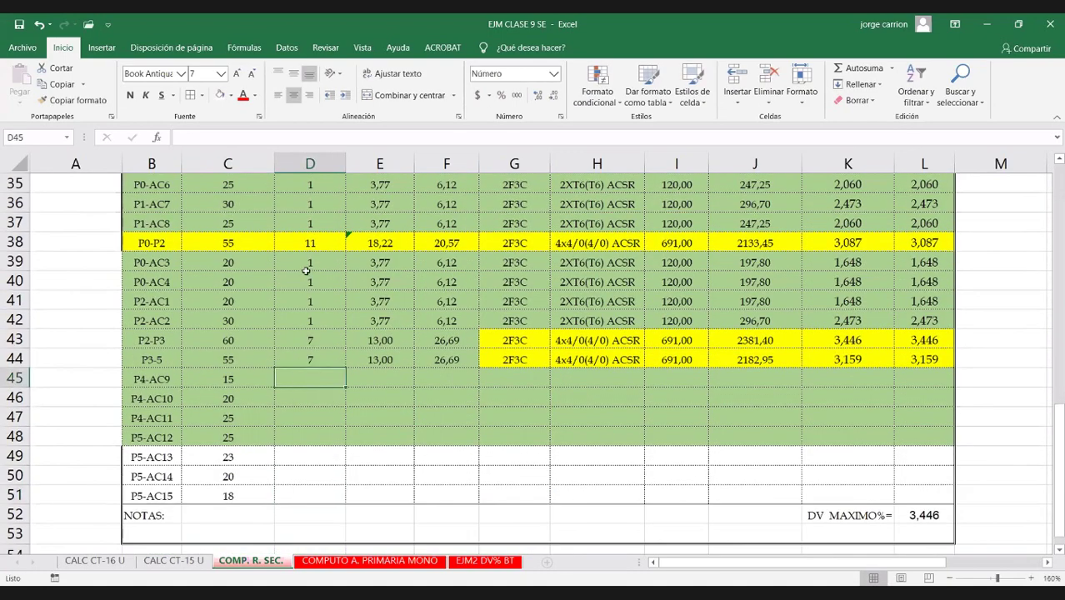
{"action": "left_click_drag", "start_coordinate": [311, 276], "coordinate": [906, 286]}
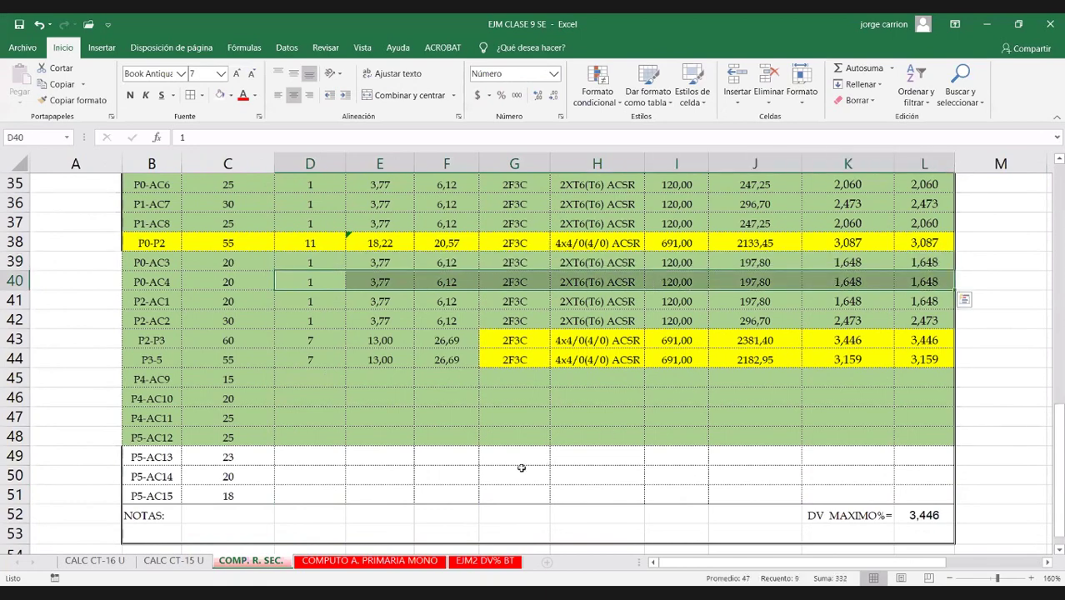
{"action": "key", "text": "ctrl+c"}
{"action": "left_click_drag", "start_coordinate": [310, 380], "coordinate": [908, 485]}
{"action": "key", "text": "ctrl+v"}
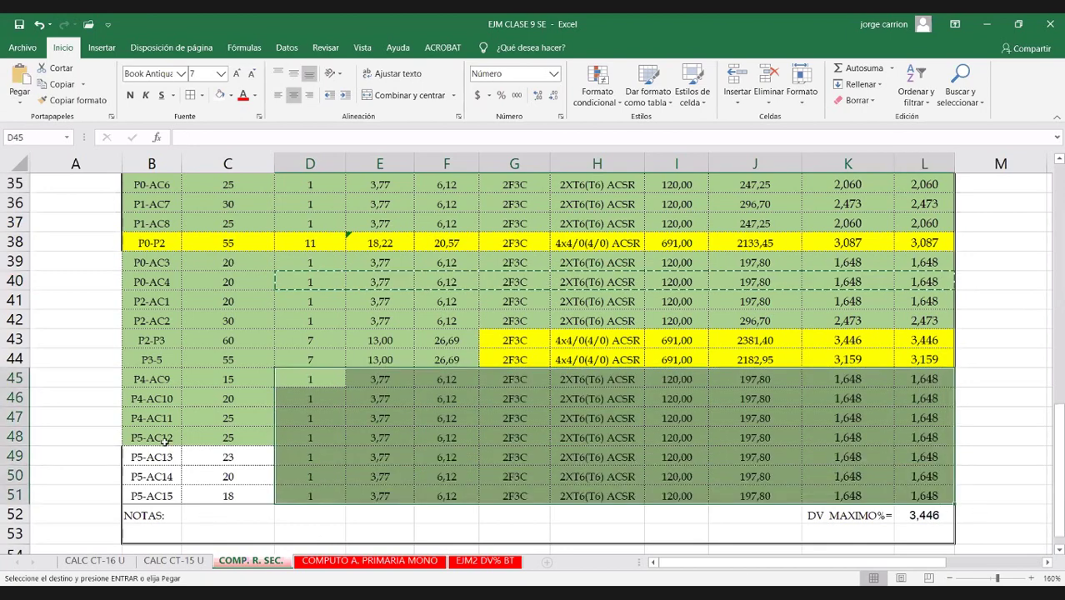
Step: Apply the green cell formatting of the P4-AC11 length to the reference and length cells of P5-AC13 through P5-AC15
{"action": "left_click_drag", "start_coordinate": [166, 440], "coordinate": [259, 492]}
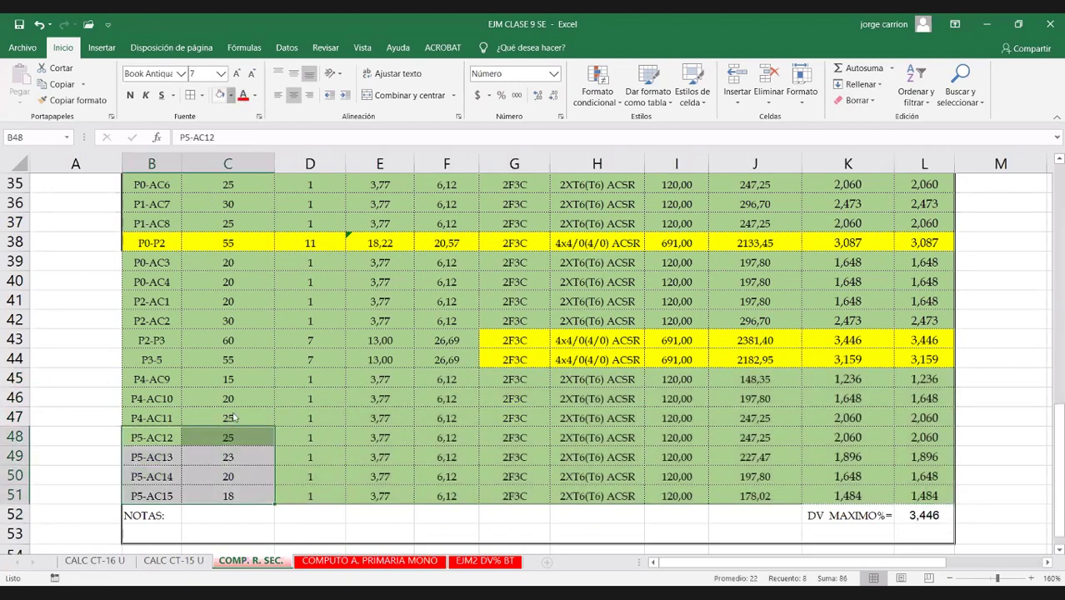
{"action": "left_click", "coordinate": [231, 95]}
{"action": "left_click", "coordinate": [242, 223]}
{"action": "left_click", "coordinate": [228, 417]}
{"action": "left_click", "coordinate": [73, 100]}
{"action": "mouse_move", "coordinate": [152, 457]}
{"action": "left_mouse_down"}
{"action": "mouse_move", "coordinate": [212, 473]}
{"action": "mouse_move", "coordinate": [234, 492]}
{"action": "left_mouse_up"}
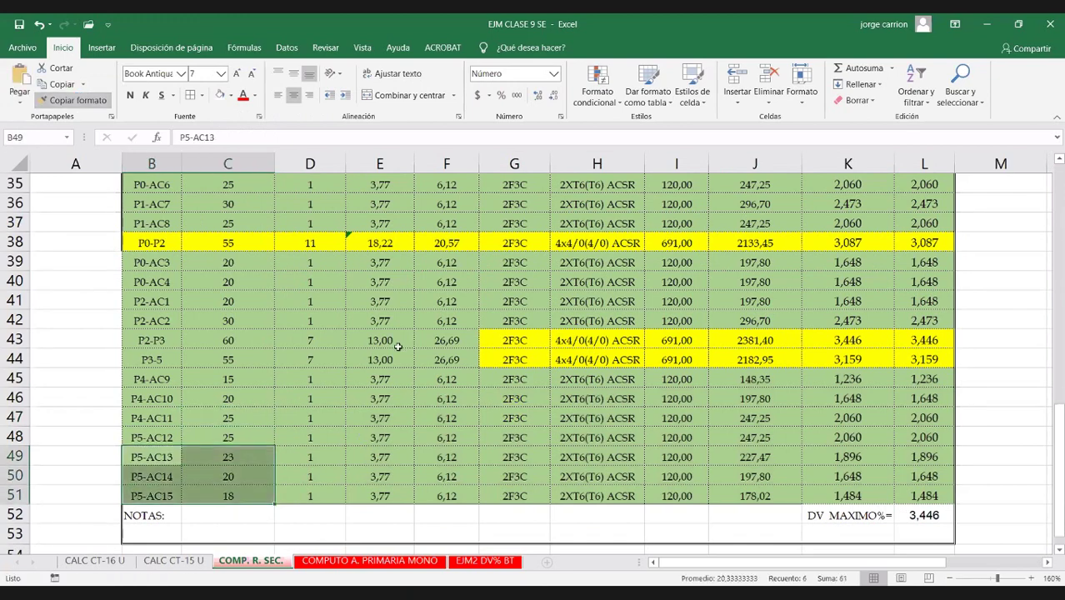
Step: Fill the P2-P3 and P3-5 rows with yellow from the reference through the phase and conductor column
{"action": "scroll", "coordinate": [405, 354], "scroll_direction": "up", "scroll_amount": 1}
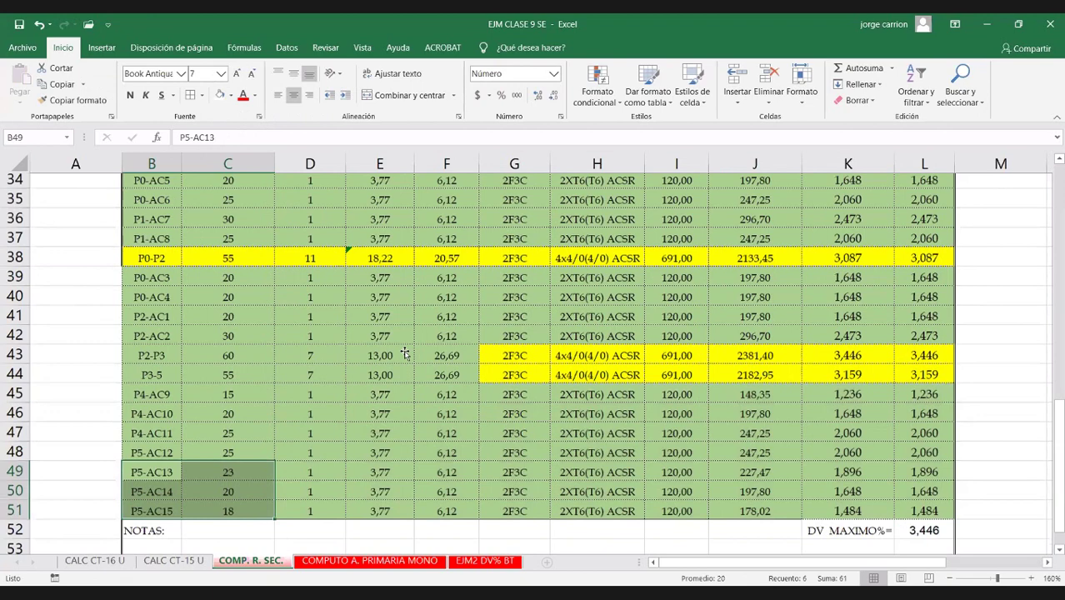
{"action": "scroll", "coordinate": [405, 354], "scroll_direction": "up", "scroll_amount": 8}
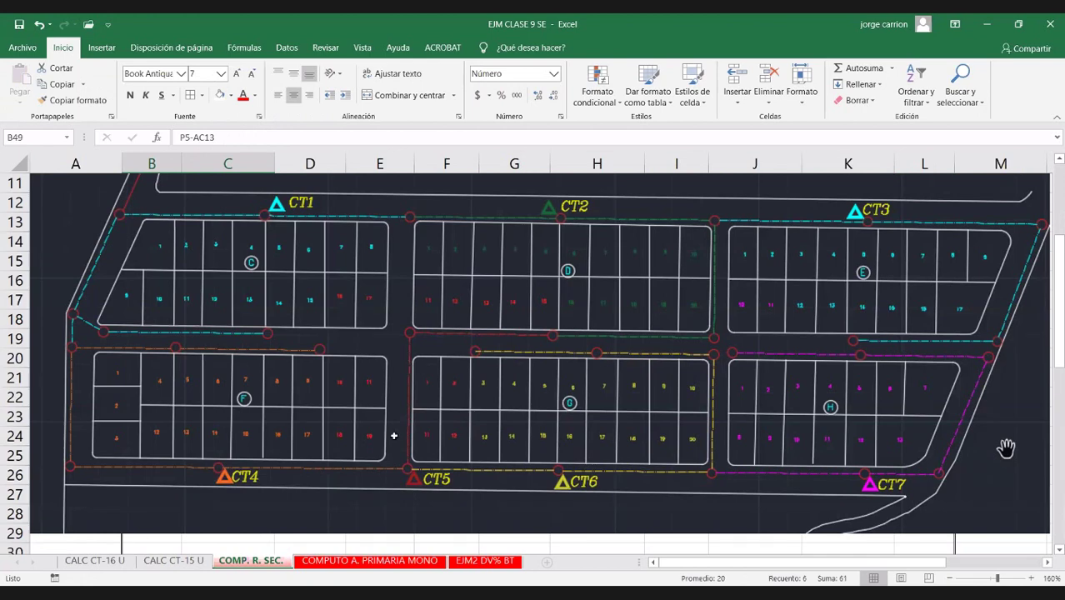
{"action": "scroll", "coordinate": [297, 366], "scroll_direction": "down", "scroll_amount": 2}
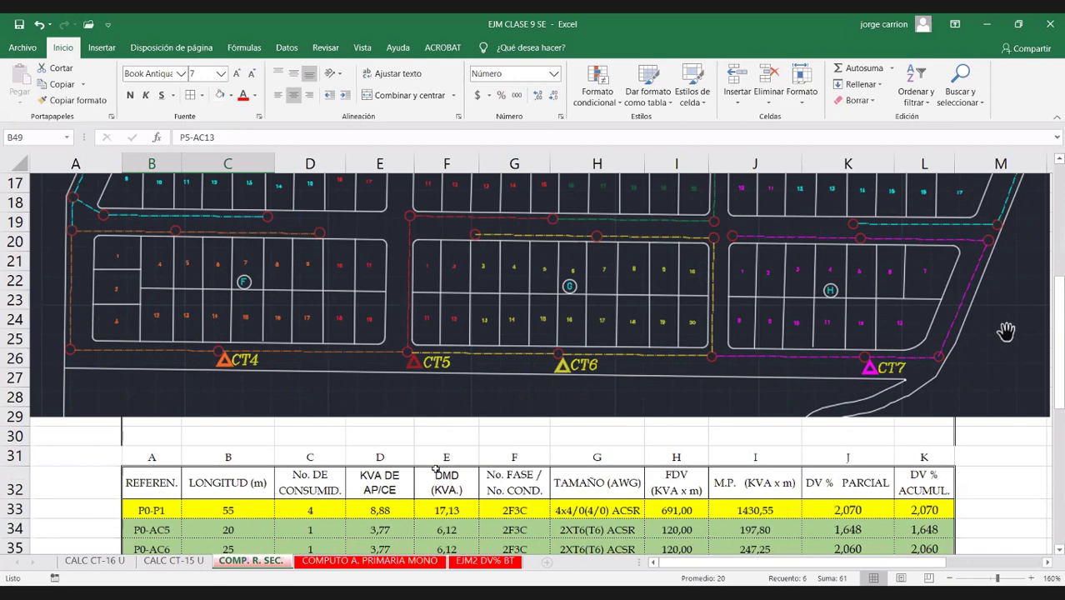
{"action": "scroll", "coordinate": [502, 472], "scroll_direction": "down", "scroll_amount": 4}
{"action": "left_click_drag", "start_coordinate": [152, 471], "coordinate": [339, 367]}
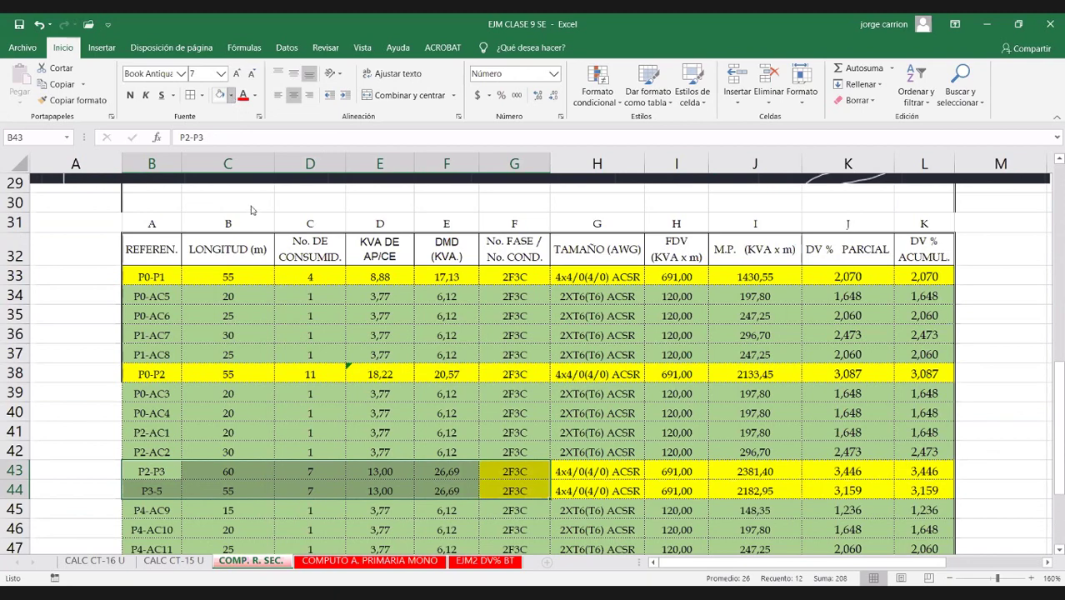
{"action": "left_click", "coordinate": [233, 98]}
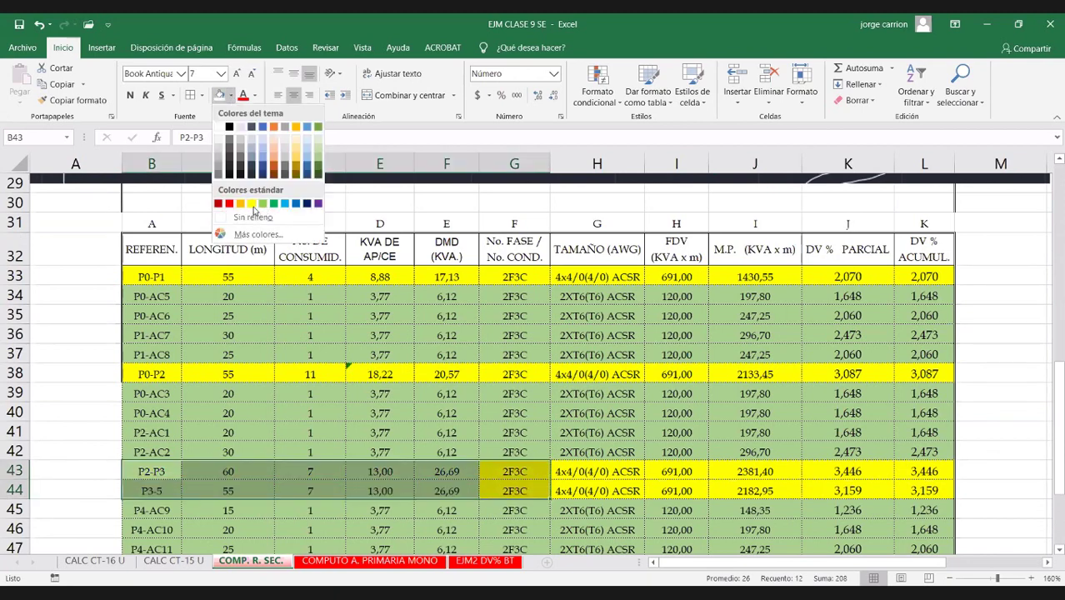
{"action": "left_click", "coordinate": [642, 498]}
{"action": "left_click", "coordinate": [647, 434]}
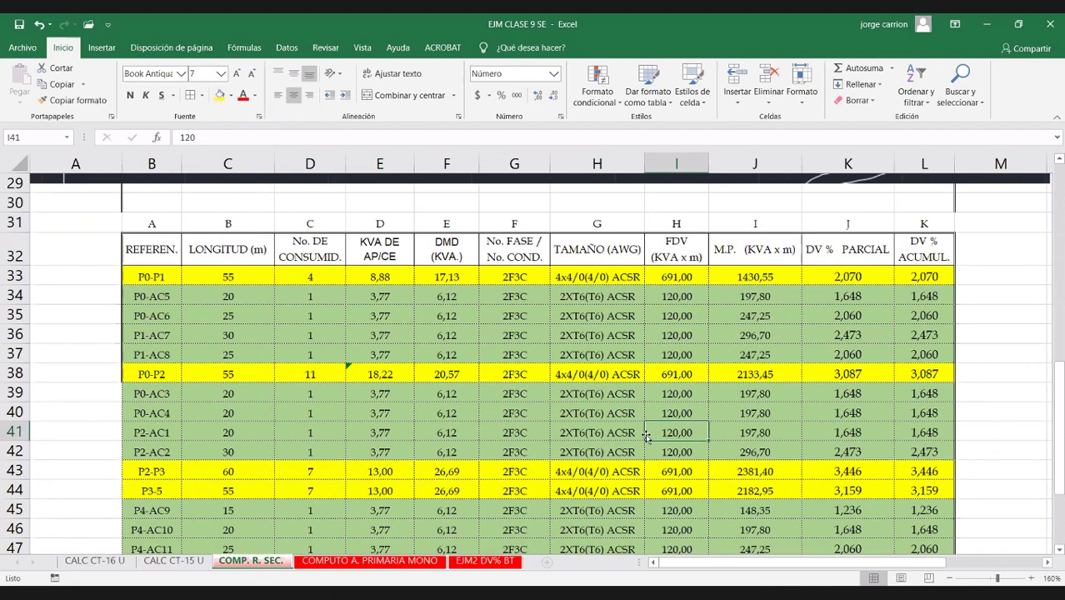
Step: Review the network diagram and the filled-in voltage-drop table, including the DV MAXIMO% formula
{"action": "scroll", "coordinate": [469, 404], "scroll_direction": "up", "scroll_amount": 1}
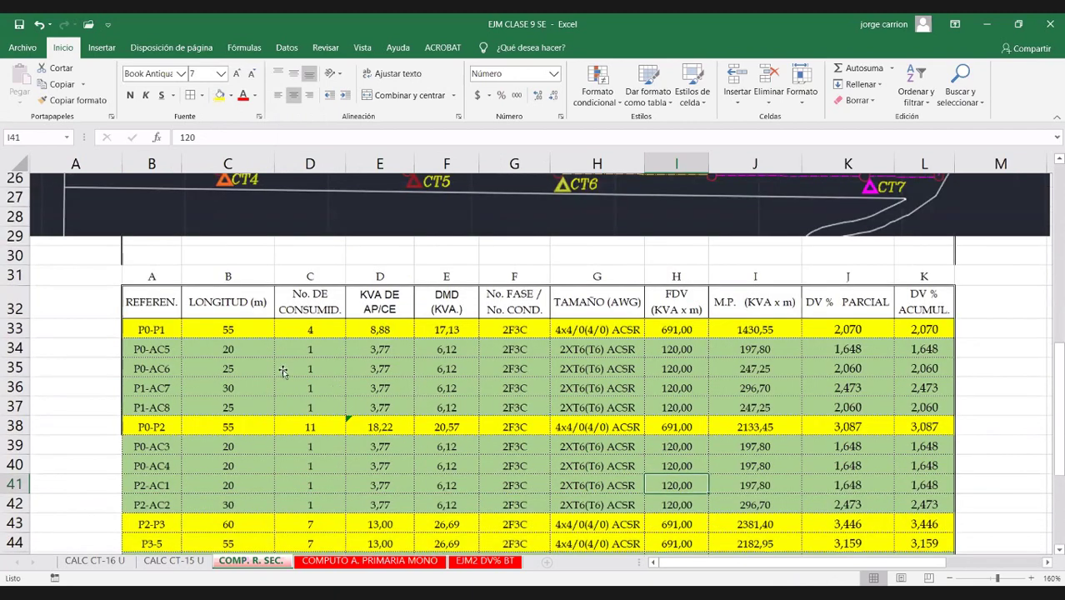
{"action": "scroll", "coordinate": [809, 326], "scroll_direction": "up", "scroll_amount": 2}
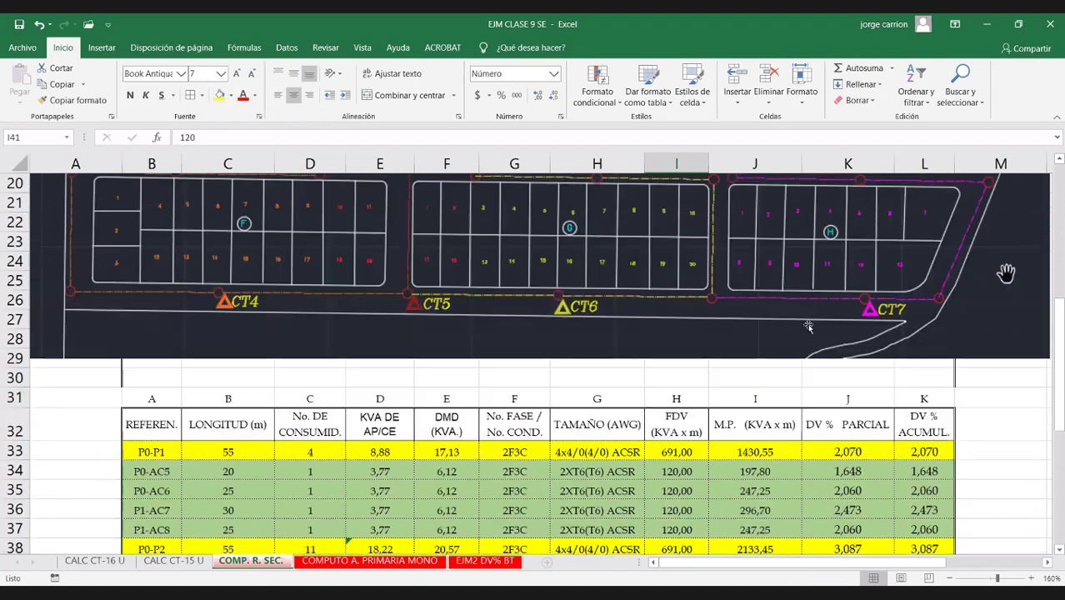
{"action": "scroll", "coordinate": [686, 305], "scroll_direction": "up", "scroll_amount": 2}
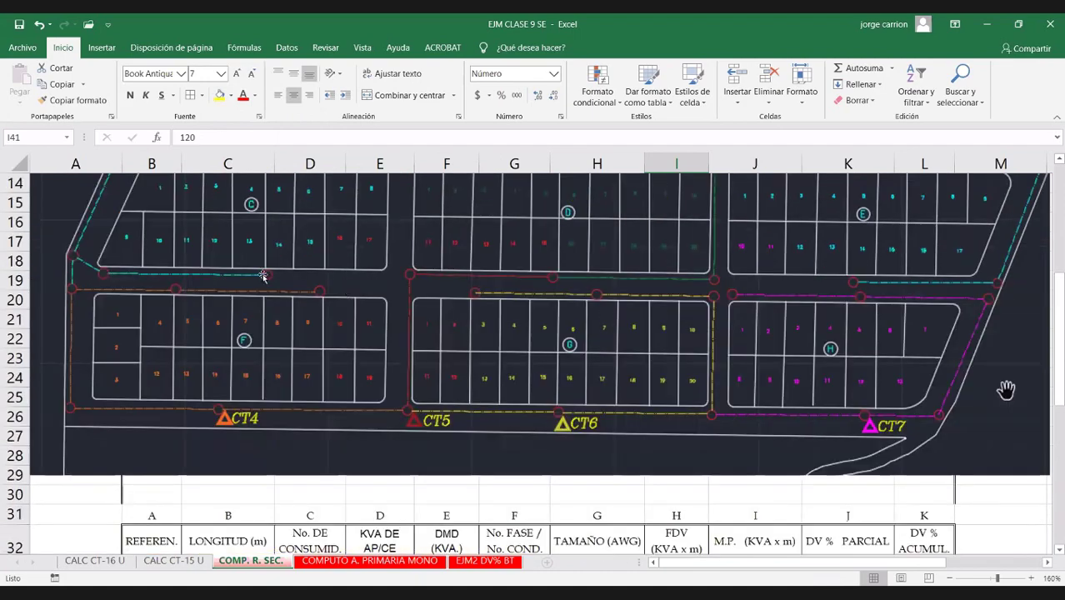
{"action": "scroll", "coordinate": [184, 297], "scroll_direction": "up", "scroll_amount": 2}
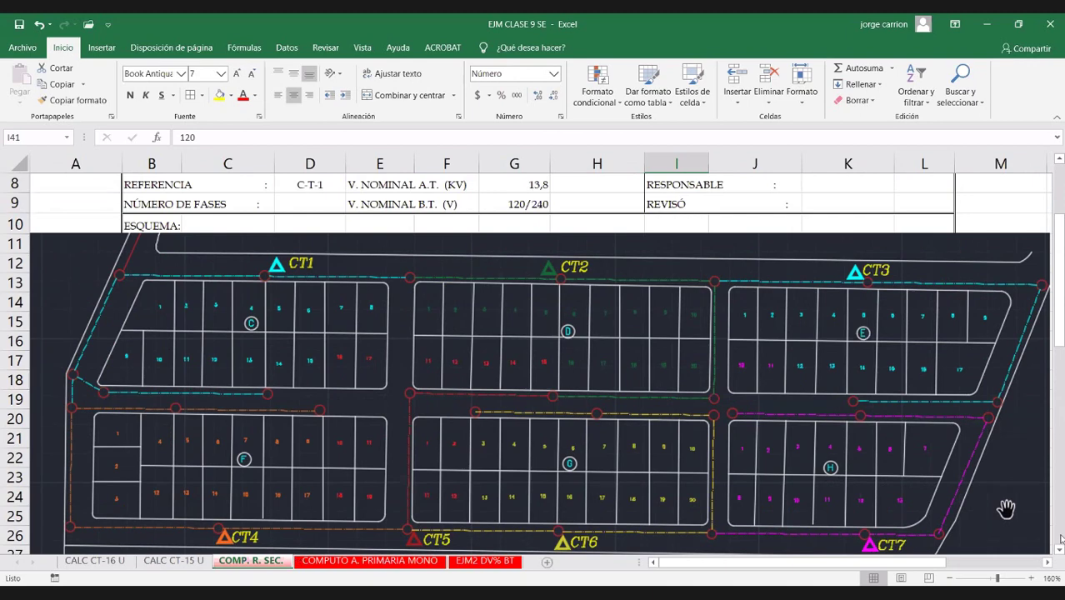
{"action": "scroll", "coordinate": [558, 446], "scroll_direction": "down", "scroll_amount": 2}
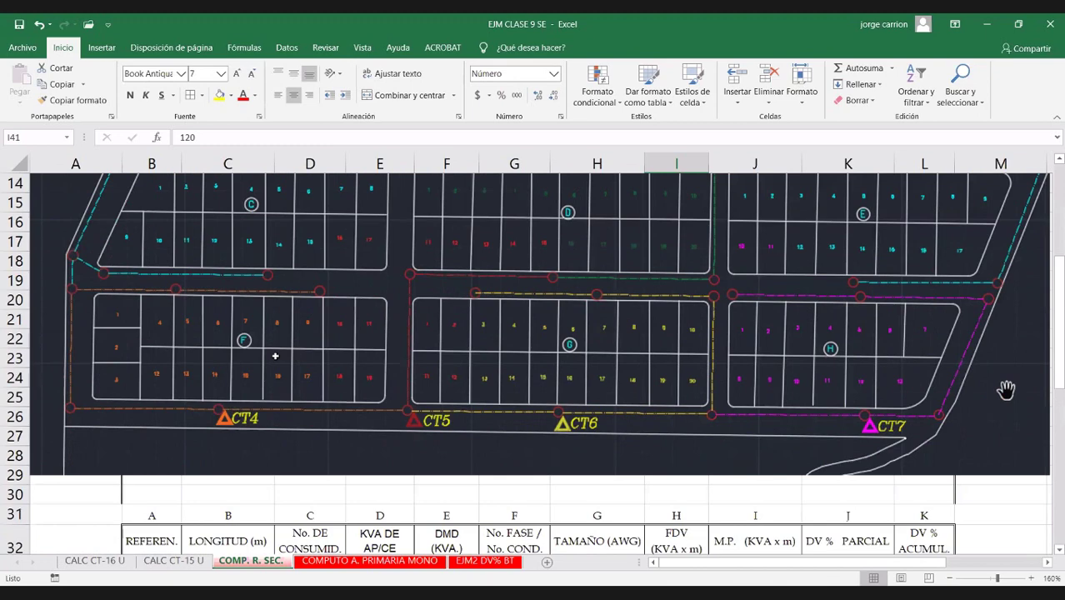
{"action": "scroll", "coordinate": [275, 356], "scroll_direction": "down", "scroll_amount": 4}
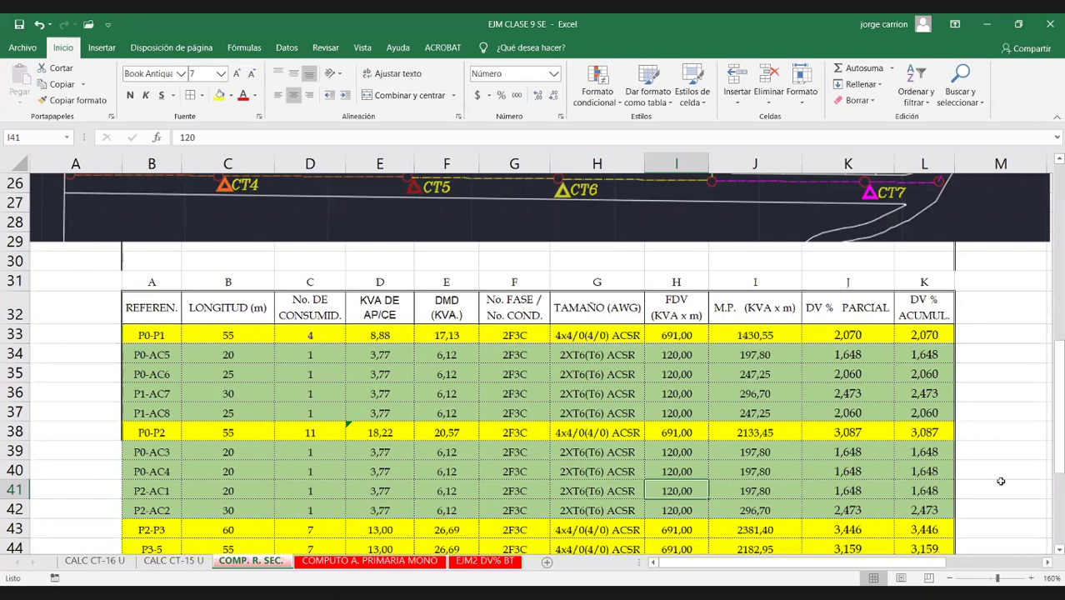
{"action": "key", "text": "ctrl+End"}
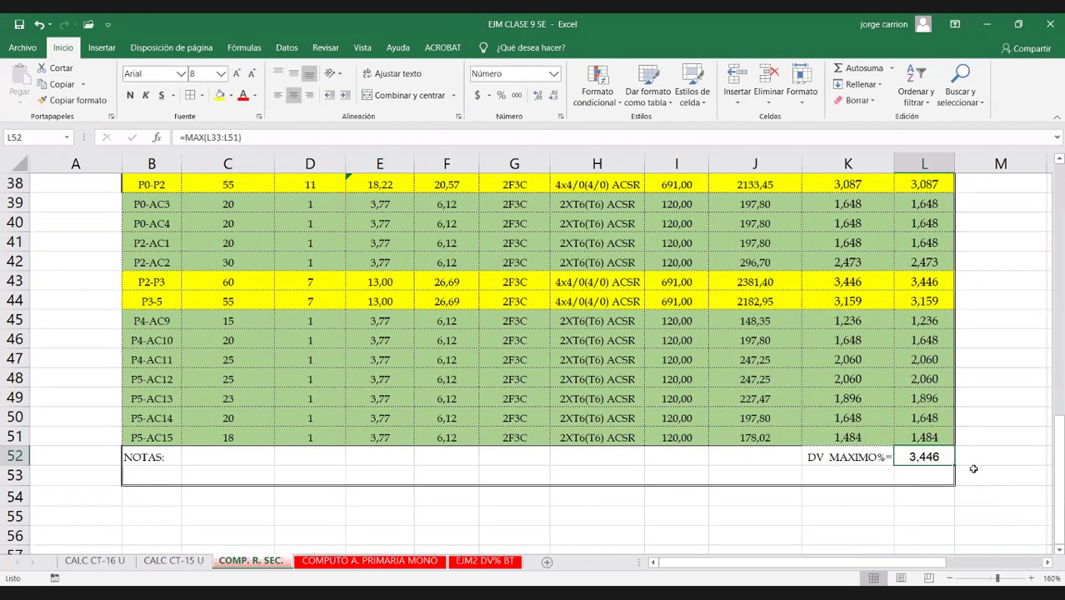
{"action": "scroll", "coordinate": [974, 467], "scroll_direction": "up", "scroll_amount": 2}
{"action": "scroll", "coordinate": [975, 467], "scroll_direction": "down", "scroll_amount": 1}
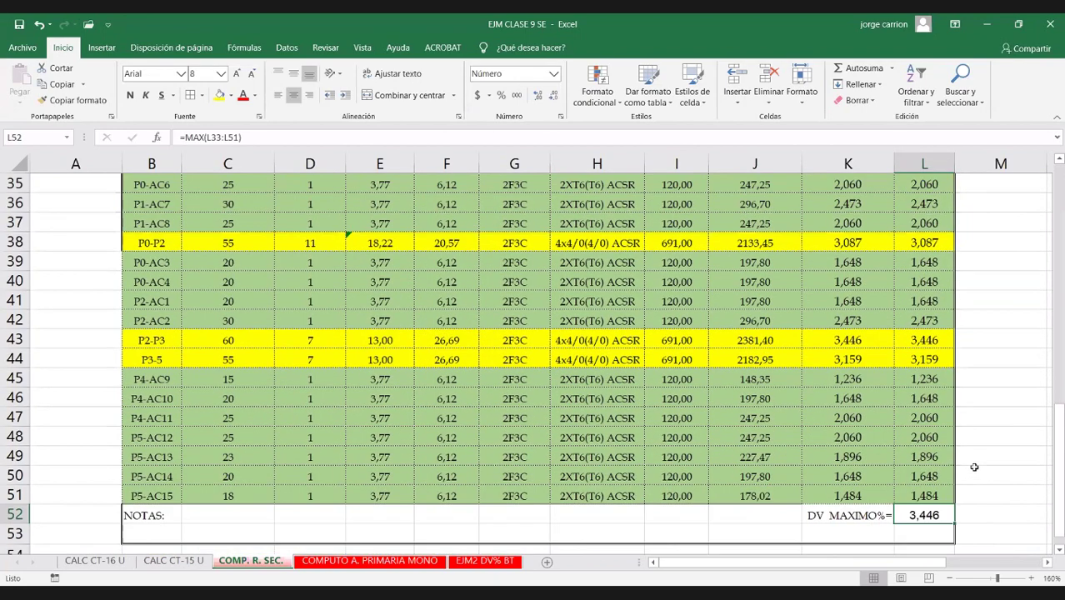
{"action": "scroll", "coordinate": [975, 467], "scroll_direction": "up", "scroll_amount": 1}
{"action": "scroll", "coordinate": [960, 473], "scroll_direction": "up", "scroll_amount": 1}
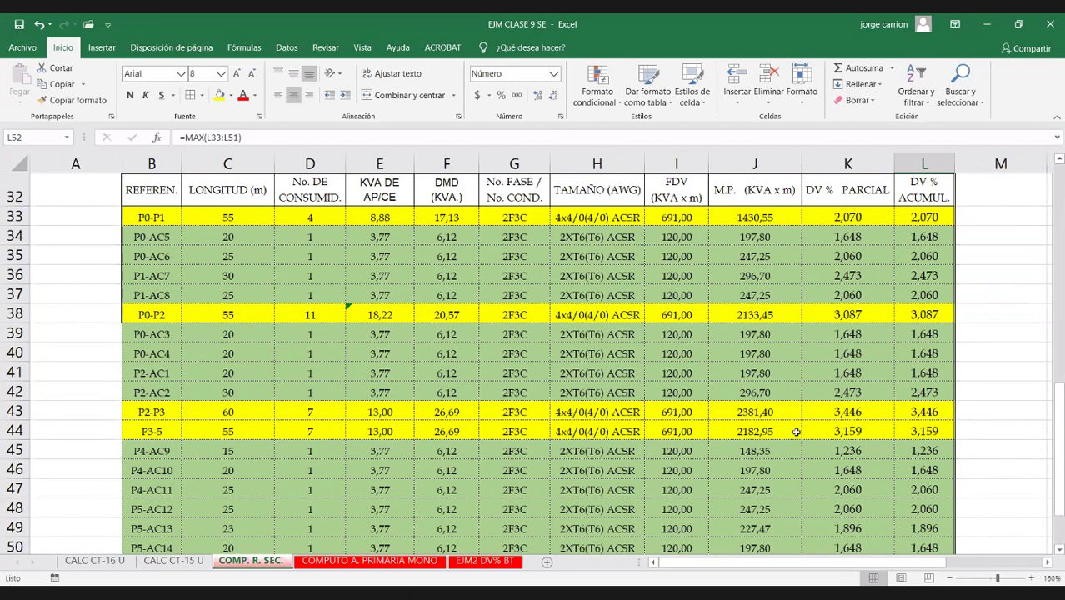
{"action": "scroll", "coordinate": [489, 456], "scroll_direction": "down", "scroll_amount": 1}
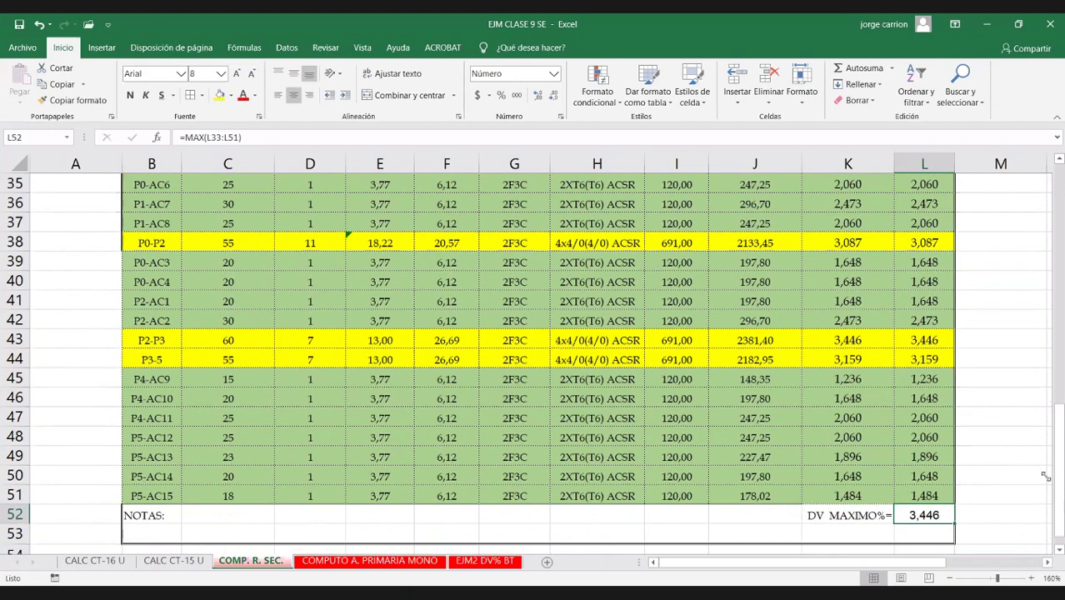
Step: Shrink the network diagram picture and place it inside the ESQUEMA frame, across columns B to L from row 13
{"action": "scroll", "coordinate": [813, 404], "scroll_direction": "up", "scroll_amount": 6}
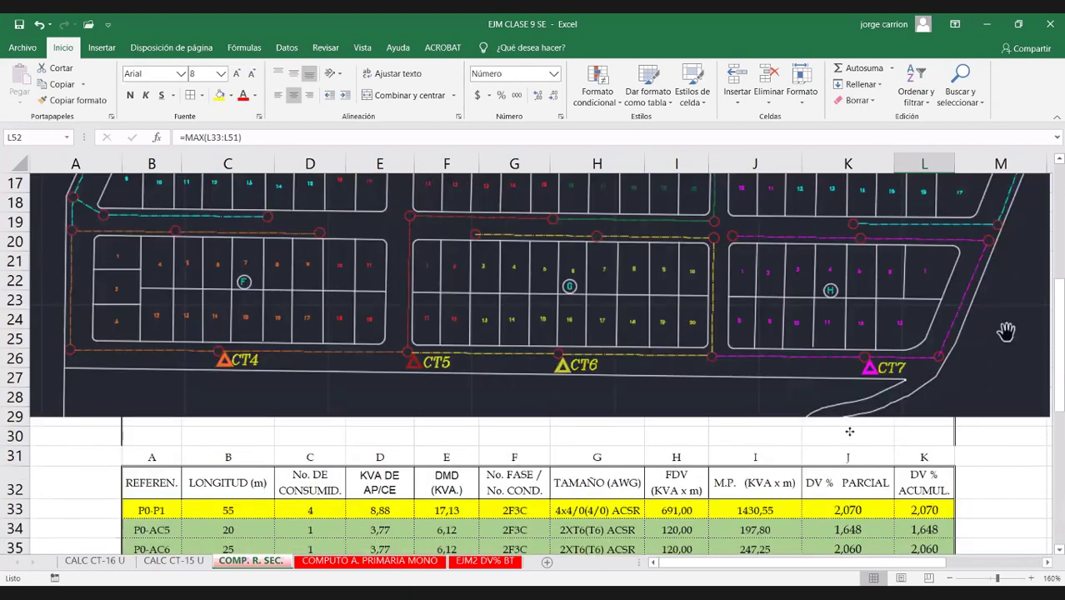
{"action": "left_click_drag", "start_coordinate": [914, 443], "coordinate": [783, 447]}
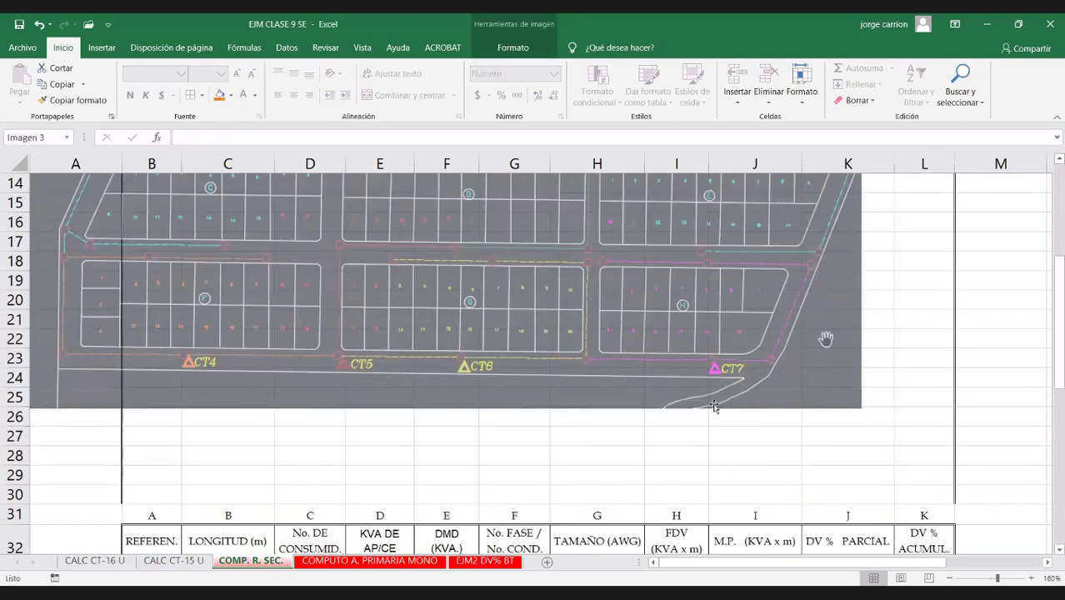
{"action": "key", "text": "ctrl+z"}
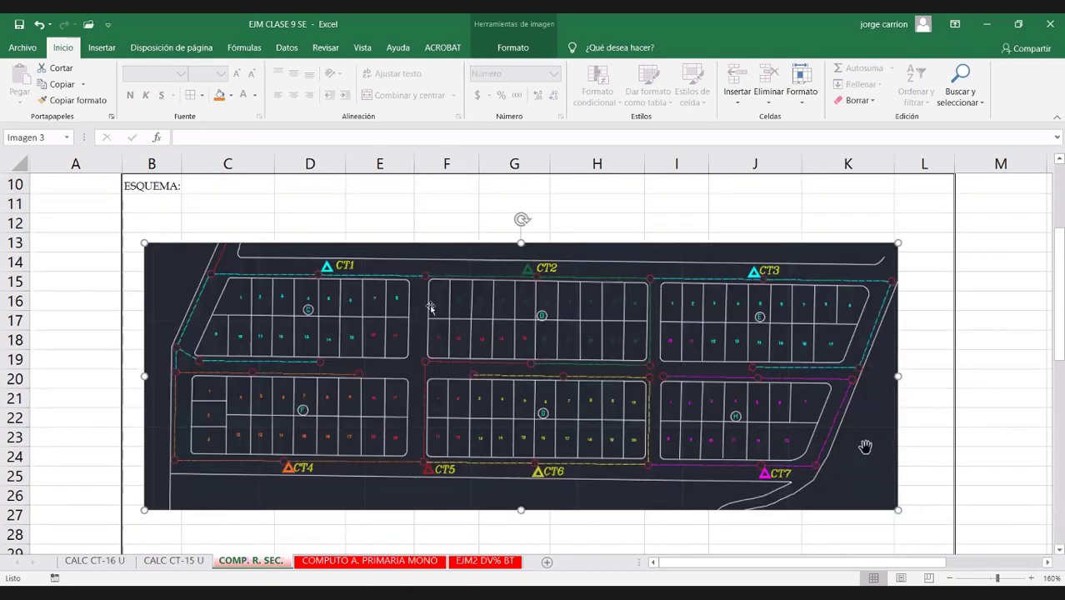
Step: Resize the network diagram picture and place it in the ESQUEMA frame across columns B to L, from row 15 to row 29
{"action": "scroll", "coordinate": [431, 308], "scroll_direction": "down", "scroll_amount": 2}
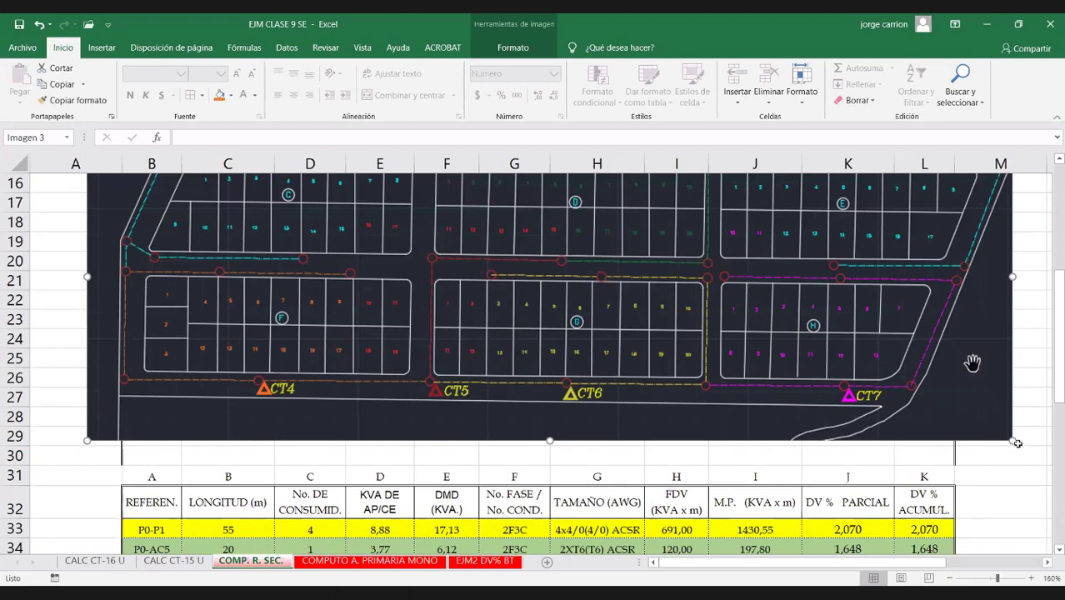
{"action": "left_click_drag", "start_coordinate": [1009, 440], "coordinate": [806, 394]}
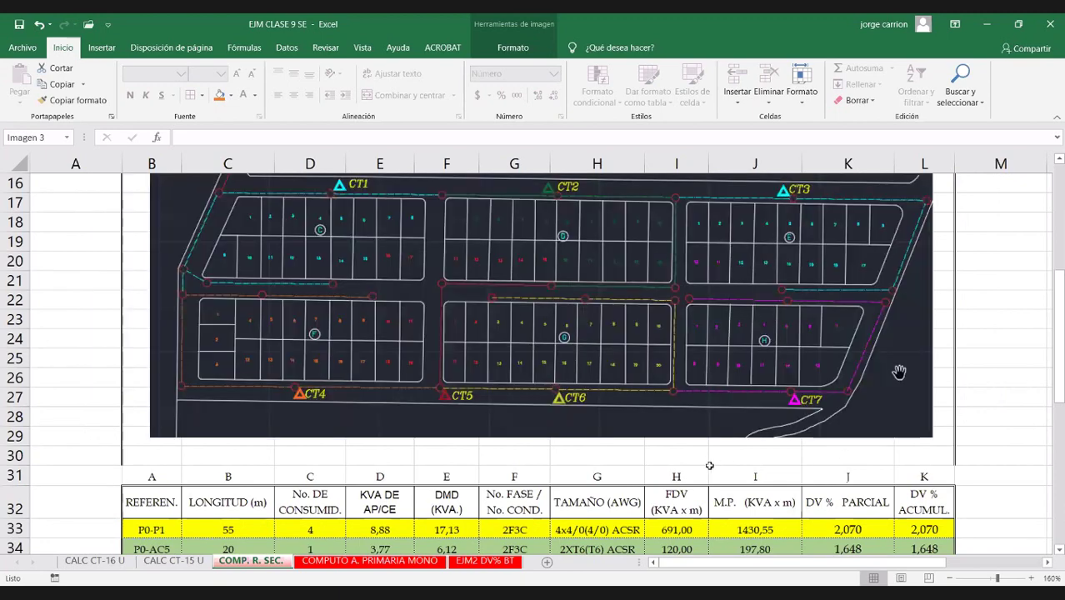
{"action": "scroll", "coordinate": [567, 441], "scroll_direction": "down", "scroll_amount": 4}
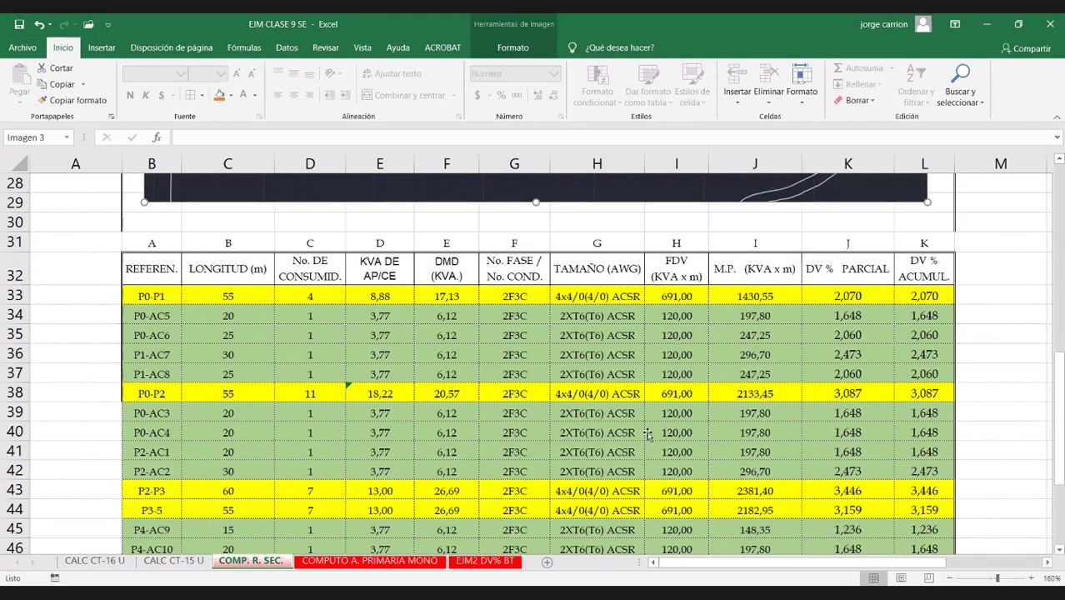
{"action": "scroll", "coordinate": [647, 433], "scroll_direction": "up", "scroll_amount": 5}
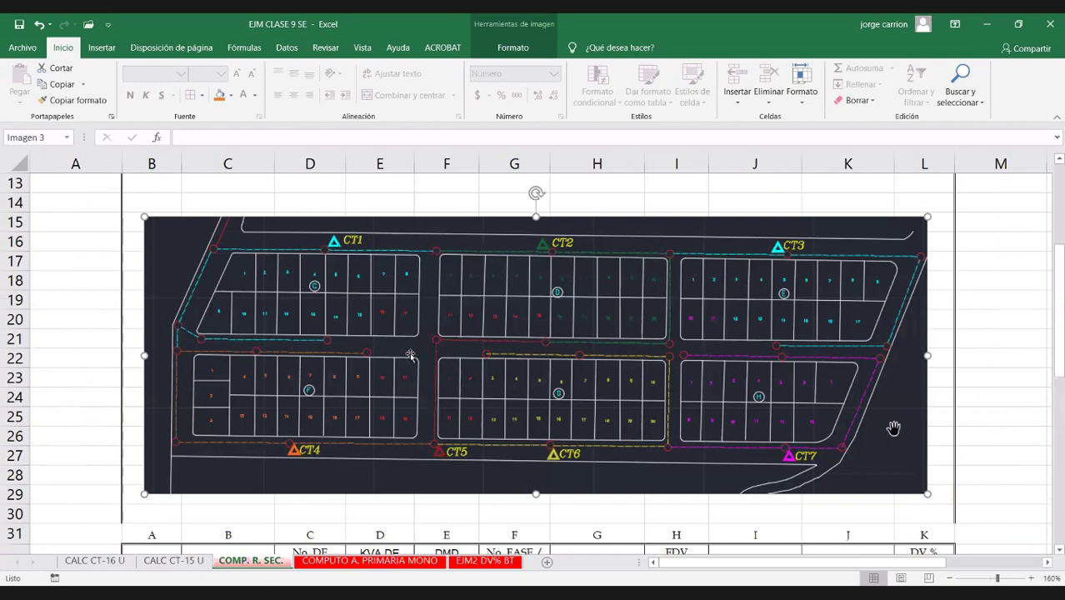
Step: Review the network diagram against the P0-P1, P0-P2 and P2-P3 rows, checking their number of consumers
{"action": "scroll", "coordinate": [421, 367], "scroll_direction": "down", "scroll_amount": 2}
{"action": "scroll", "coordinate": [423, 377], "scroll_direction": "up", "scroll_amount": 2}
{"action": "scroll", "coordinate": [291, 419], "scroll_direction": "down", "scroll_amount": 1}
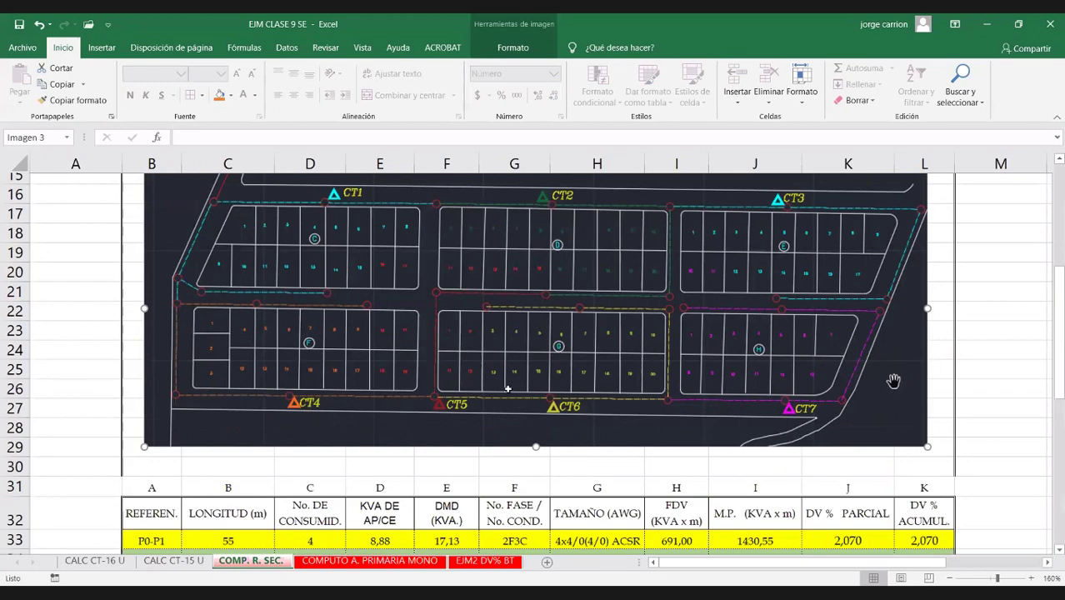
{"action": "scroll", "coordinate": [508, 388], "scroll_direction": "down", "scroll_amount": 2}
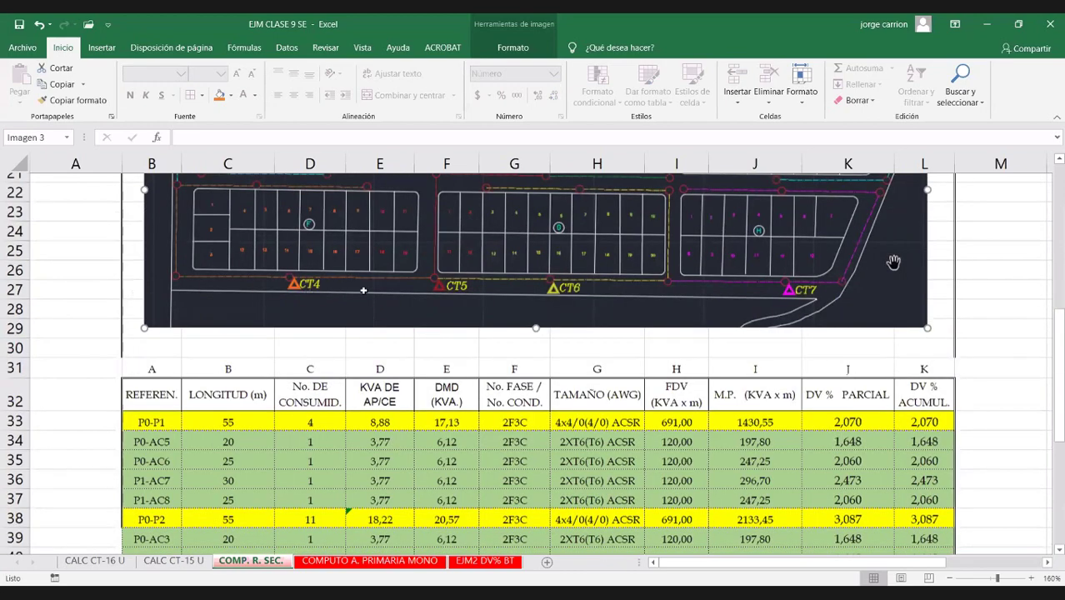
{"action": "scroll", "coordinate": [767, 287], "scroll_direction": "down", "scroll_amount": 2}
{"action": "left_click_drag", "start_coordinate": [152, 295], "coordinate": [928, 291]}
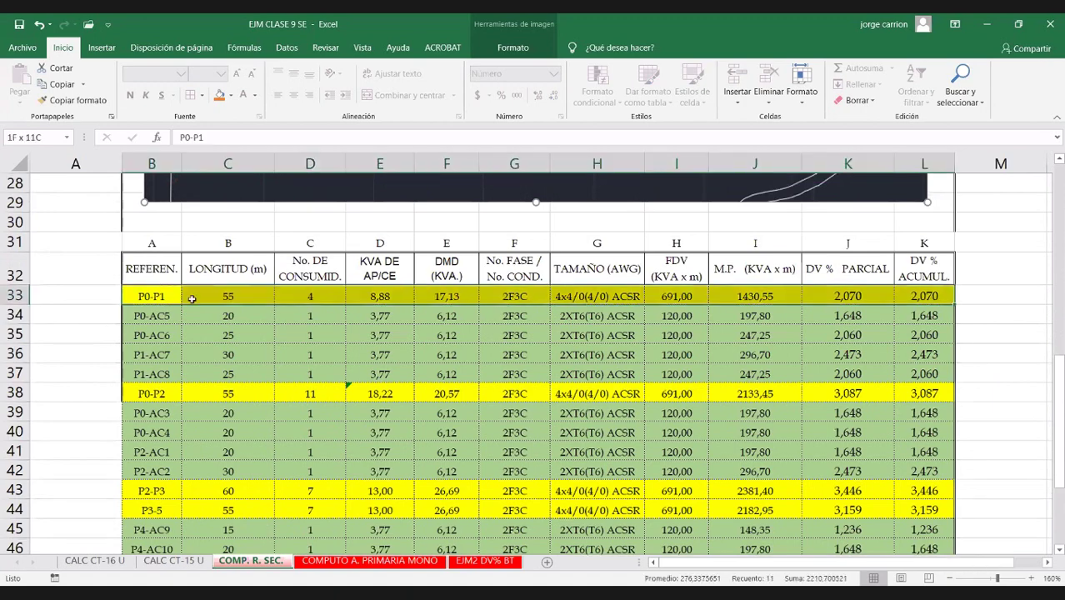
{"action": "key", "text": "Escape"}
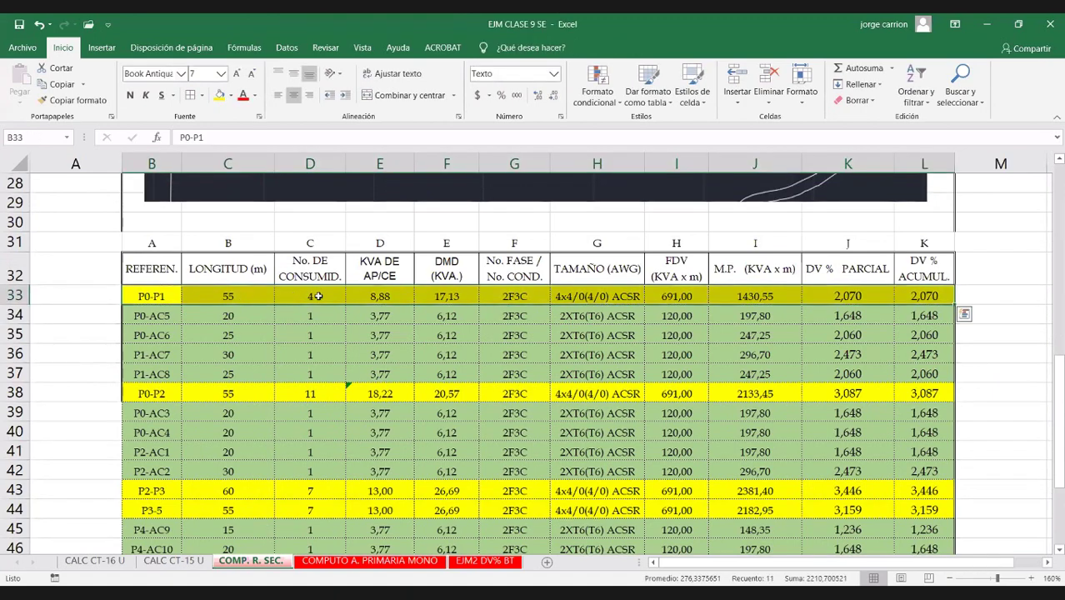
{"action": "left_click", "coordinate": [316, 301]}
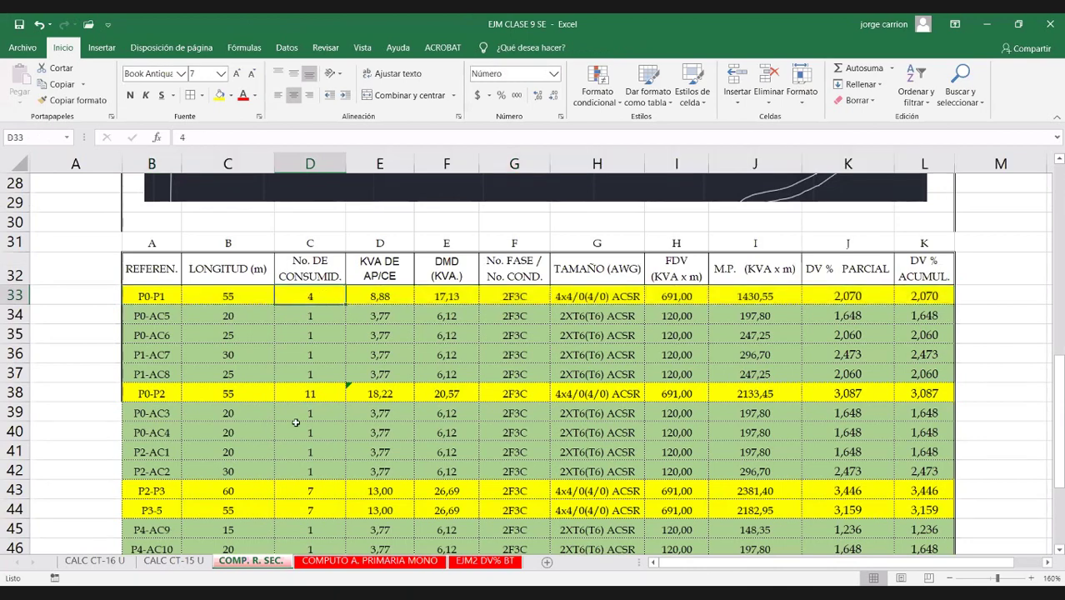
{"action": "scroll", "coordinate": [307, 337], "scroll_direction": "down", "scroll_amount": 1}
{"action": "left_click", "coordinate": [308, 336]}
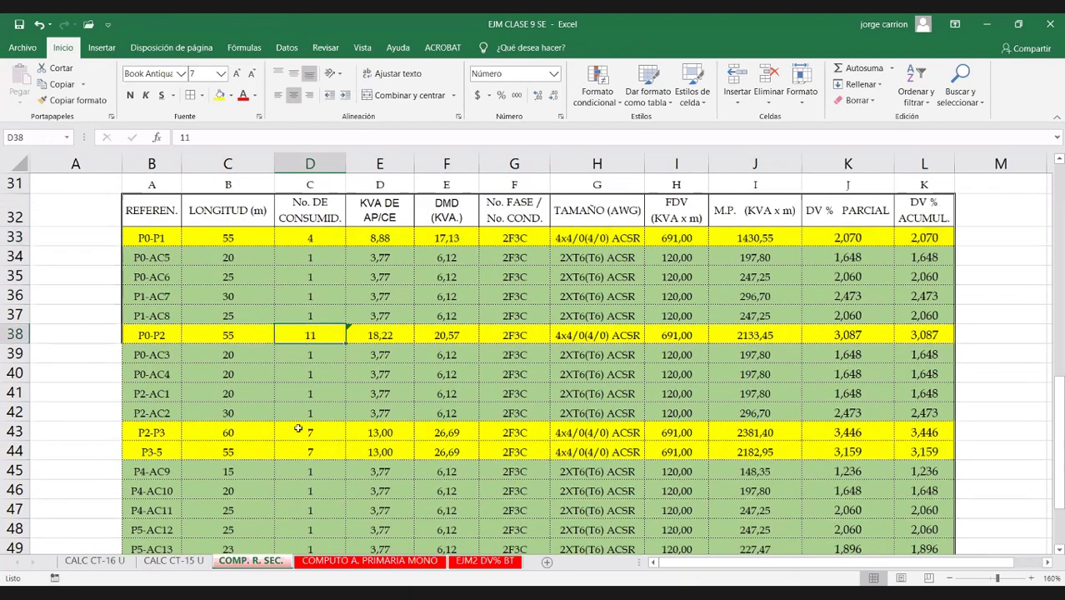
{"action": "left_click", "coordinate": [158, 436]}
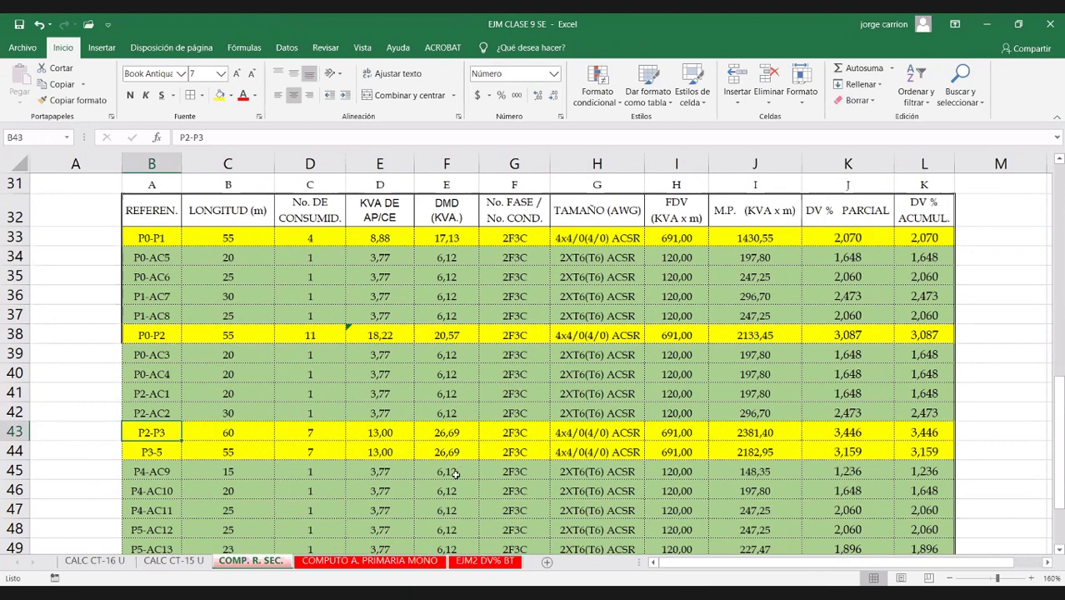
{"action": "left_click", "coordinate": [308, 432]}
Step: Correct the reference of the P3-5 row to P3-P5
{"action": "left_click", "coordinate": [153, 453]}
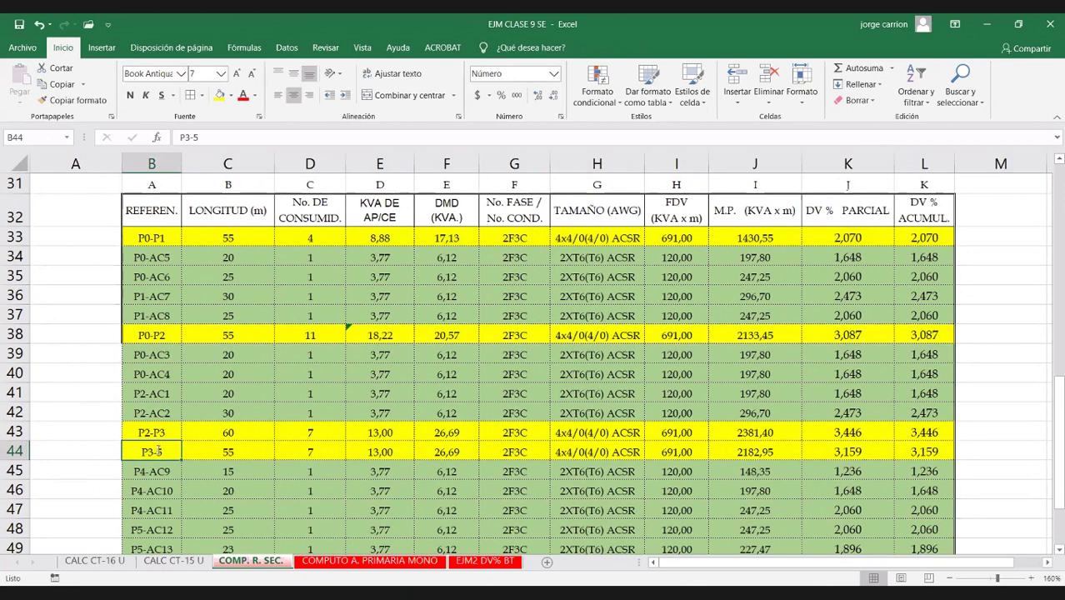
{"action": "key", "text": "F2"}
{"action": "type", "text": "P"}
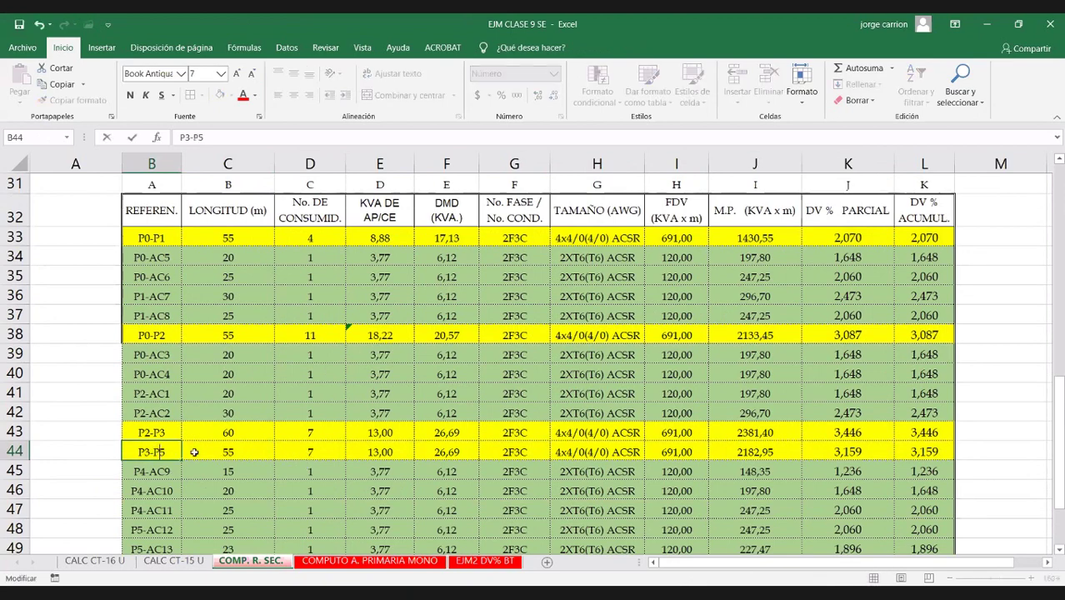
{"action": "left_click", "coordinate": [297, 469]}
Step: Examine the lengths, consumers and computed values of the P2-P3 and P3-P5 rows, and compare the table with the network diagram
{"action": "left_click", "coordinate": [227, 435]}
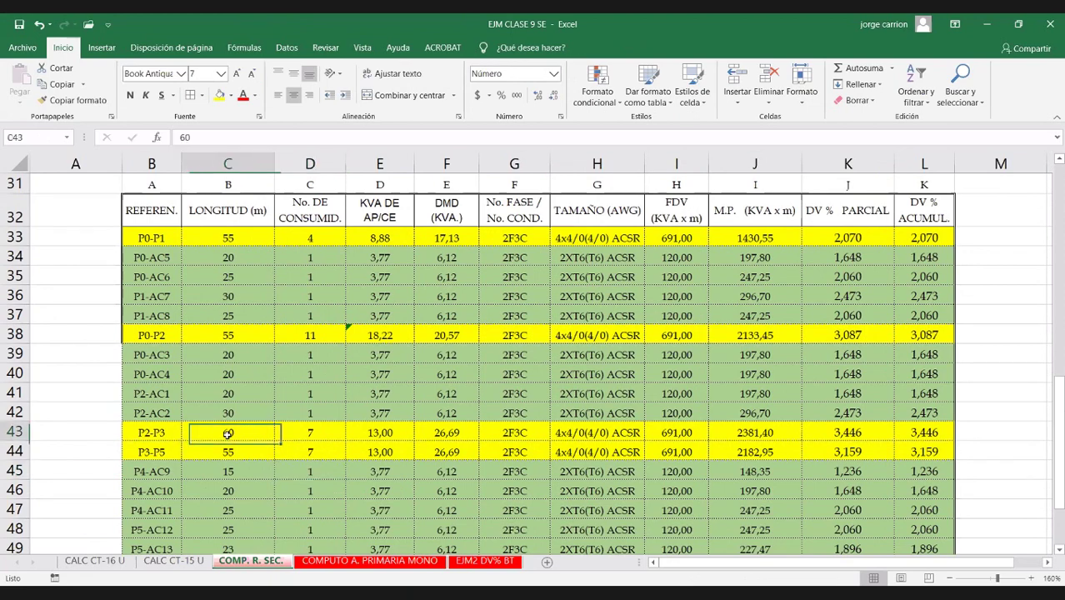
{"action": "left_click_drag", "start_coordinate": [363, 435], "coordinate": [925, 451]}
{"action": "left_click", "coordinate": [320, 434]}
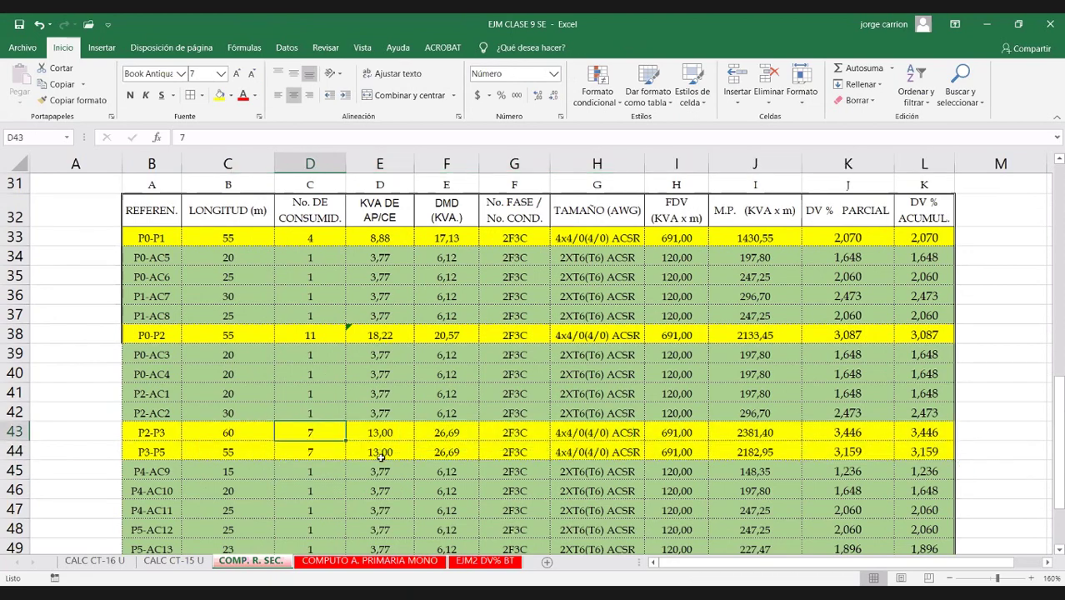
{"action": "scroll", "coordinate": [382, 456], "scroll_direction": "up", "scroll_amount": 1}
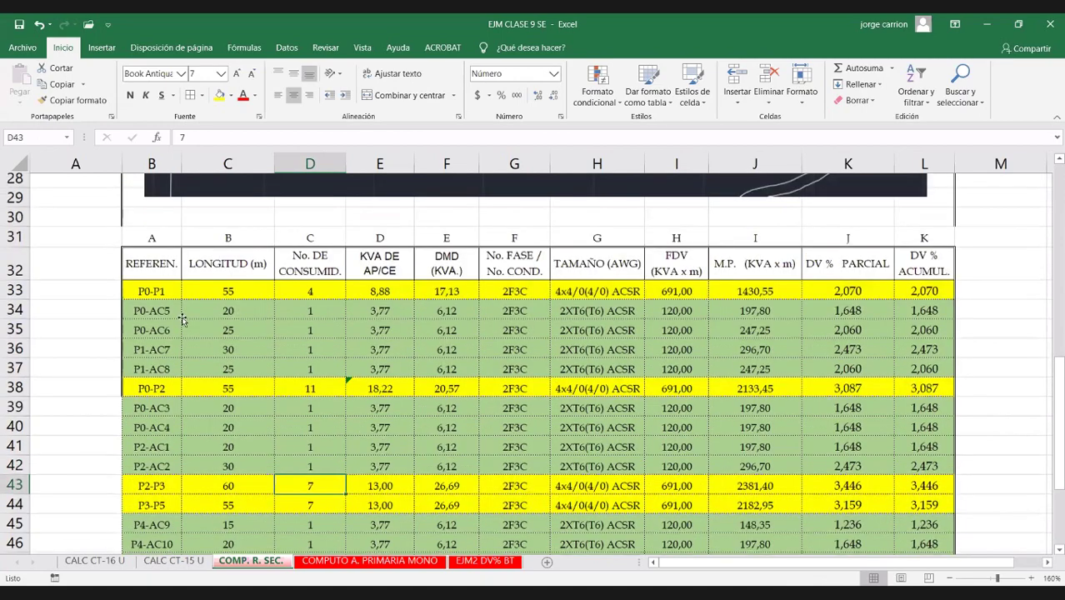
{"action": "scroll", "coordinate": [204, 308], "scroll_direction": "up", "scroll_amount": 5}
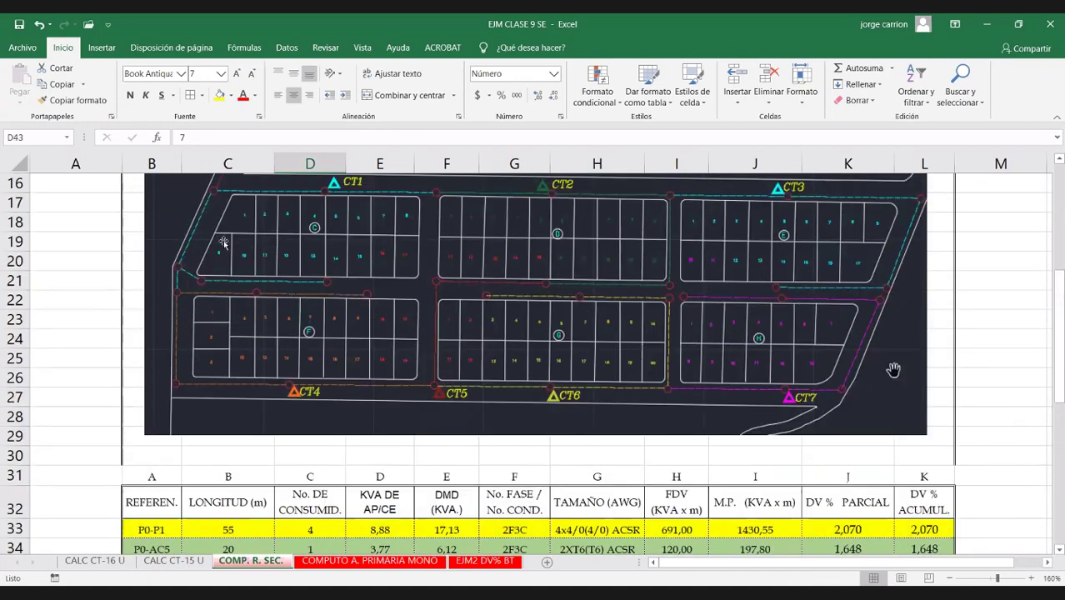
{"action": "scroll", "coordinate": [191, 325], "scroll_direction": "up", "scroll_amount": 1}
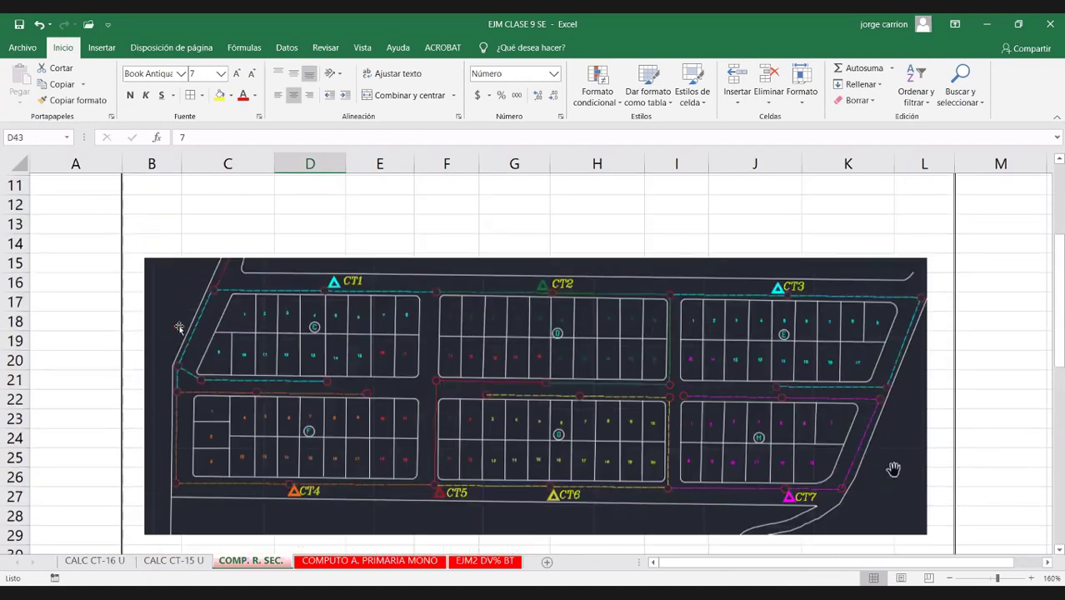
{"action": "scroll", "coordinate": [178, 327], "scroll_direction": "down", "scroll_amount": 1}
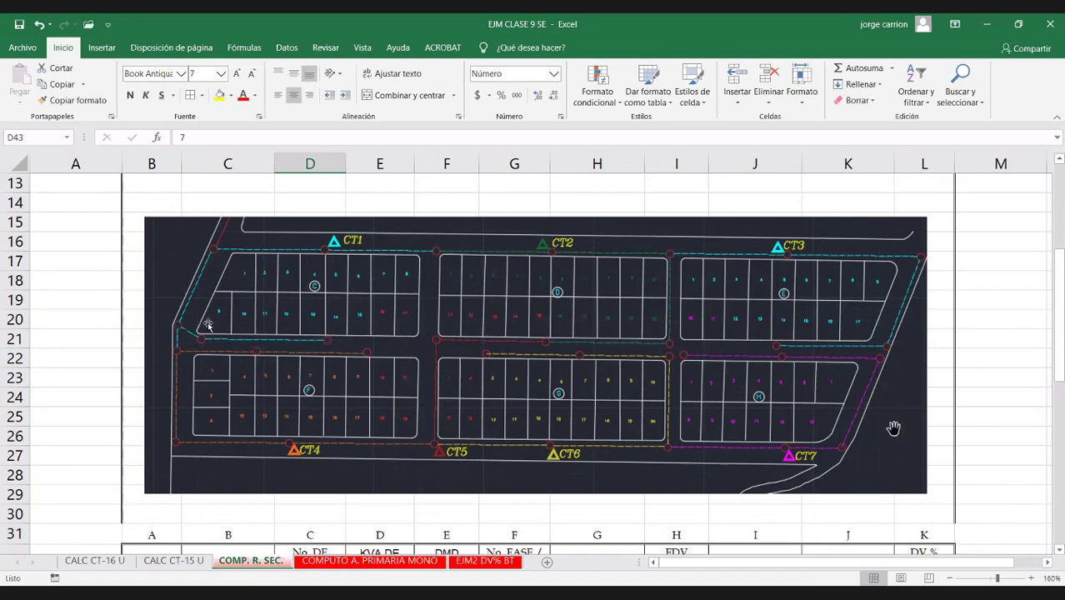
{"action": "scroll", "coordinate": [208, 325], "scroll_direction": "down", "scroll_amount": 1}
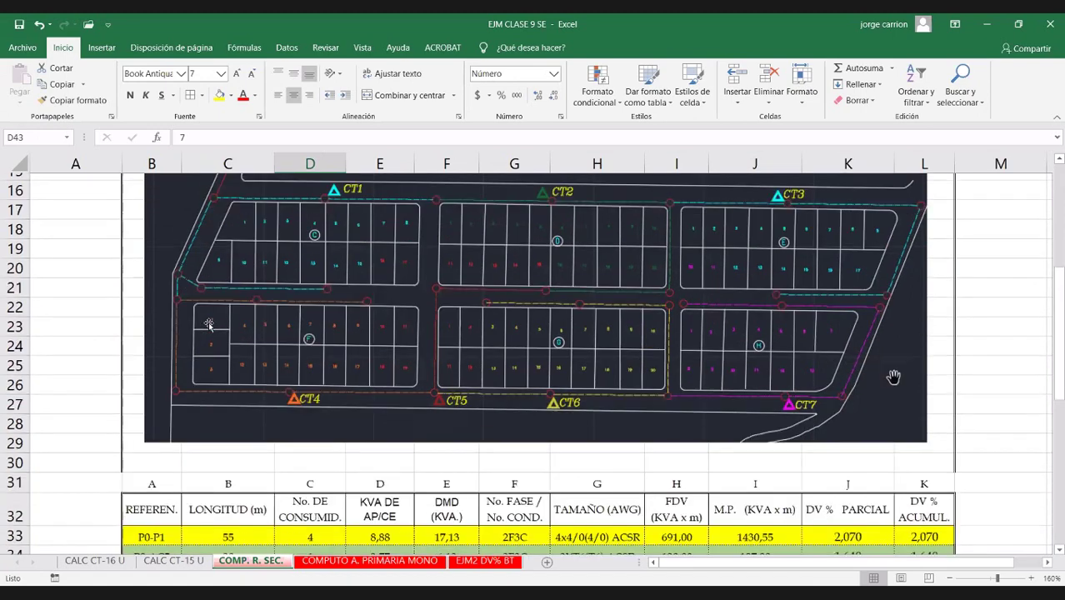
{"action": "scroll", "coordinate": [212, 200], "scroll_direction": "down", "scroll_amount": 1}
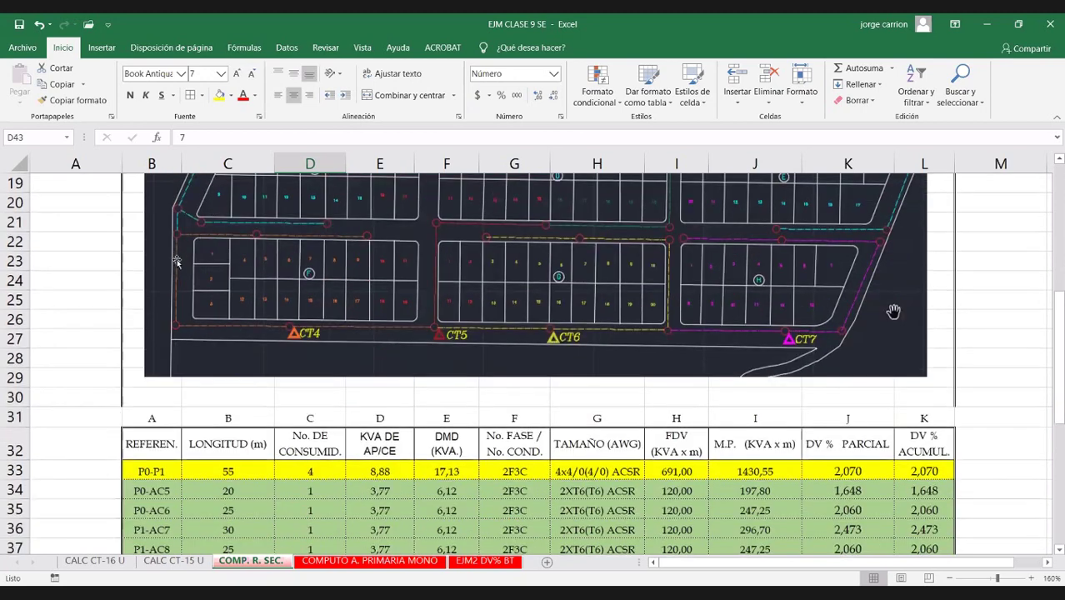
{"action": "scroll", "coordinate": [322, 292], "scroll_direction": "up", "scroll_amount": 1}
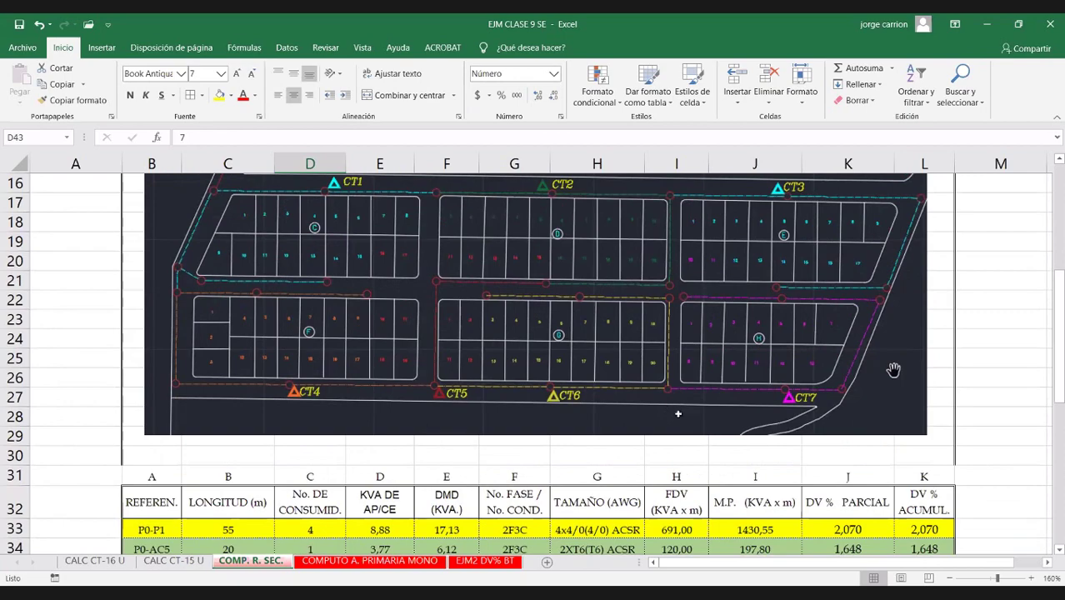
Step: Check the conductor sizes and the partial and accumulated voltage drops of P2-P3 and P3-P5 against DV MAXIMO%
{"action": "scroll", "coordinate": [733, 425], "scroll_direction": "down", "scroll_amount": 7}
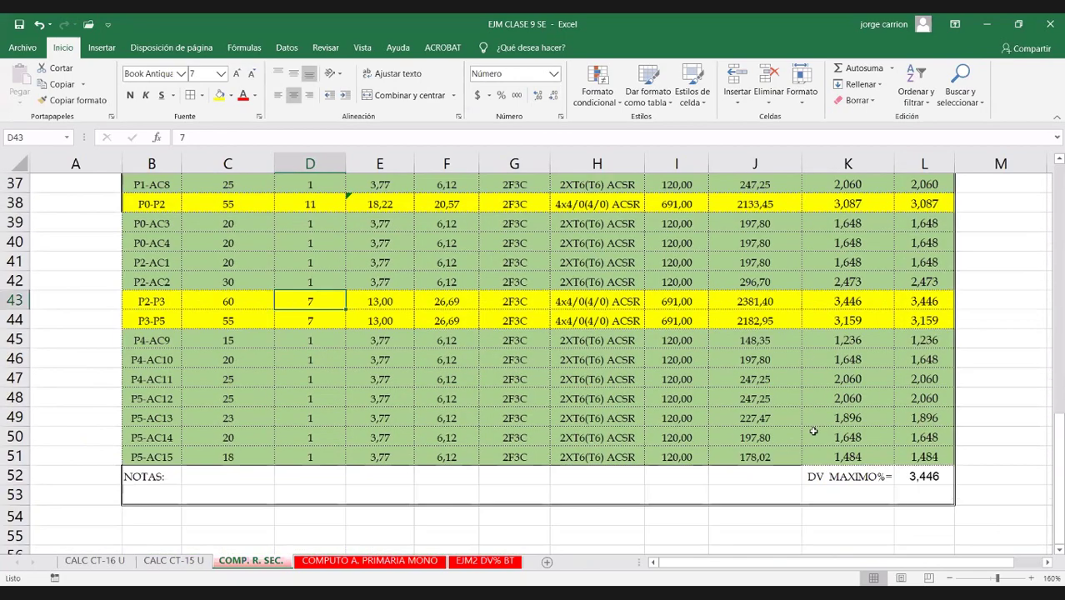
{"action": "scroll", "coordinate": [917, 262], "scroll_direction": "down", "scroll_amount": 1}
{"action": "left_click", "coordinate": [917, 262]}
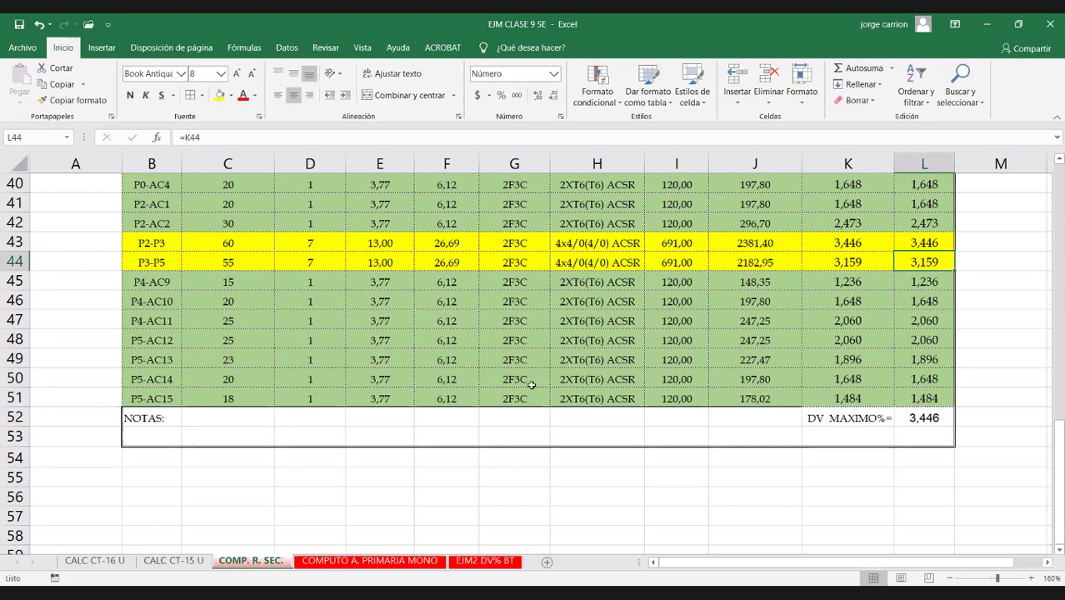
{"action": "scroll", "coordinate": [655, 393], "scroll_direction": "up", "scroll_amount": 1}
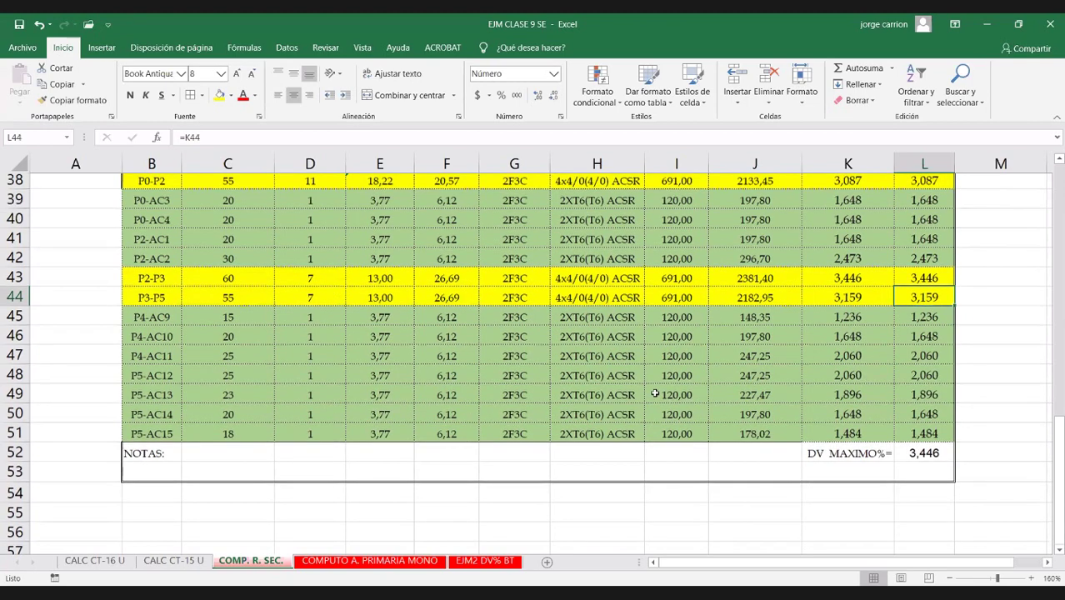
{"action": "scroll", "coordinate": [655, 393], "scroll_direction": "up", "scroll_amount": 3}
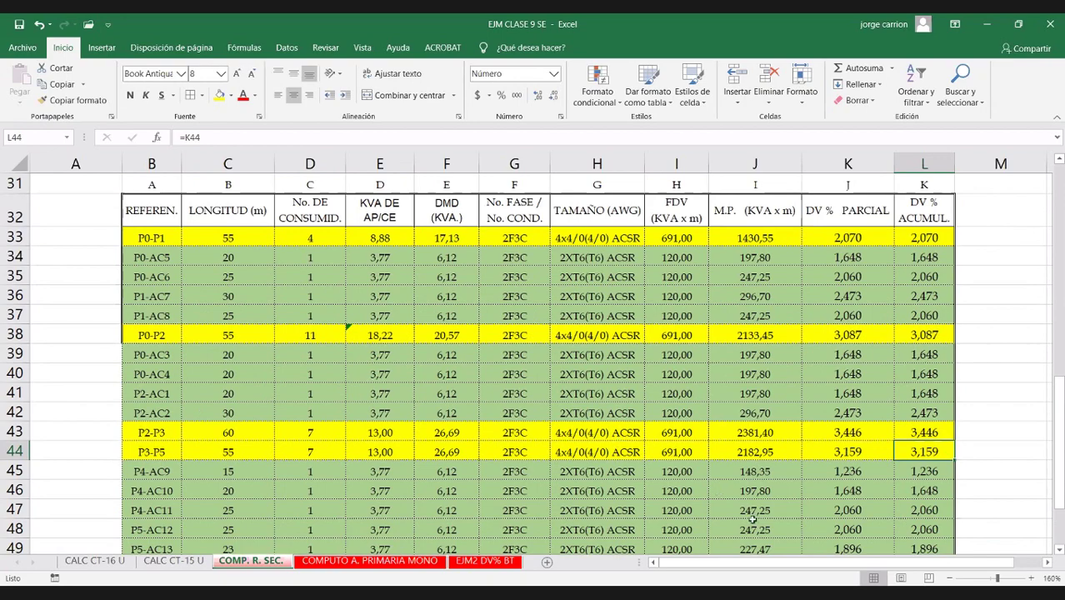
{"action": "scroll", "coordinate": [905, 485], "scroll_direction": "down", "scroll_amount": 1}
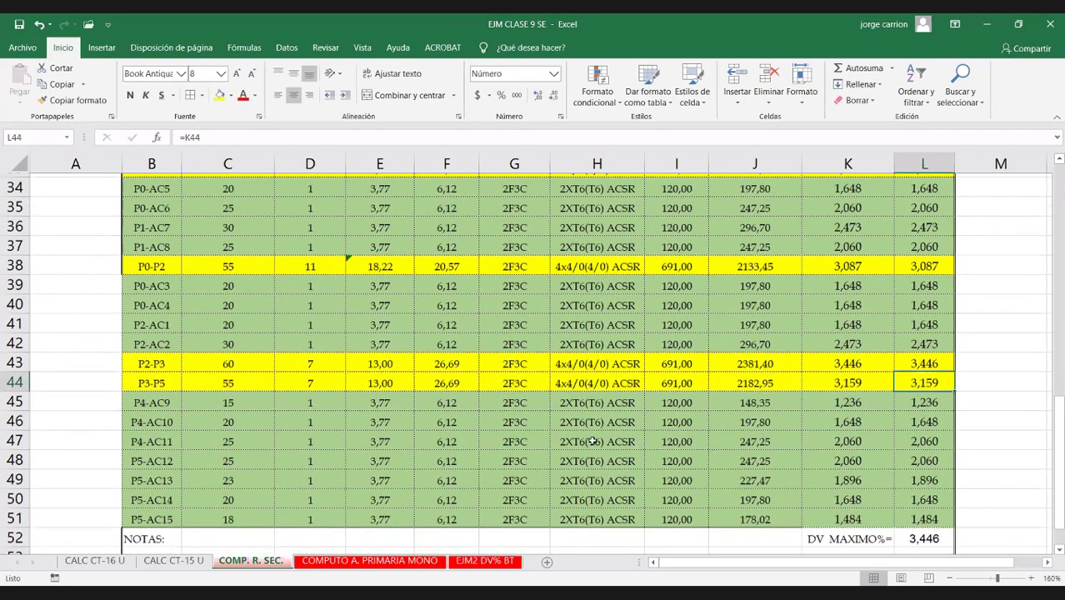
{"action": "scroll", "coordinate": [402, 420], "scroll_direction": "down", "scroll_amount": 1}
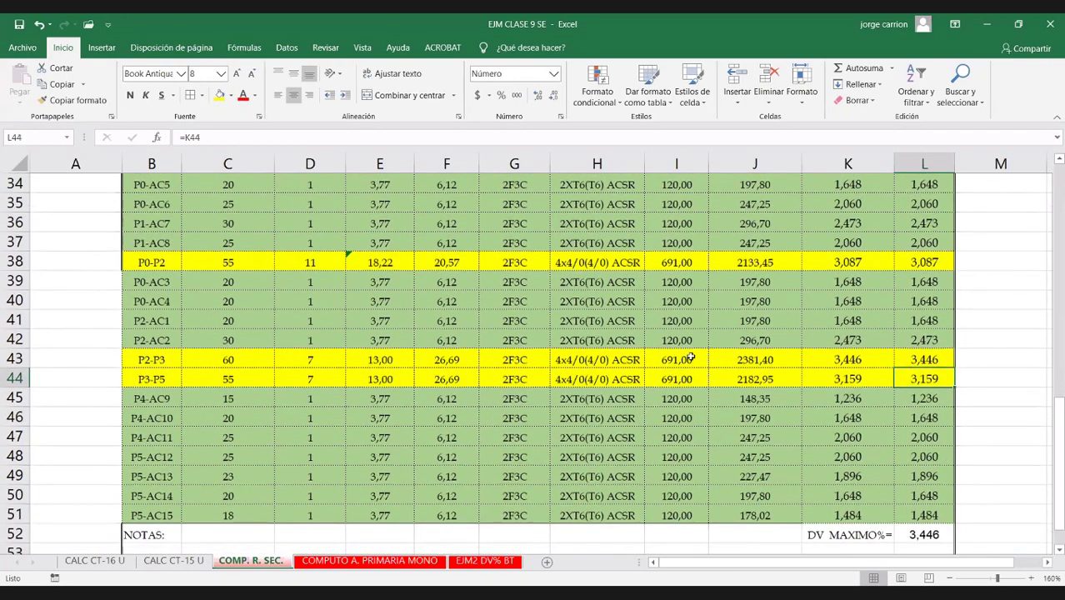
{"action": "left_click", "coordinate": [592, 359]}
{"action": "left_click_drag", "start_coordinate": [860, 358], "coordinate": [924, 380]}
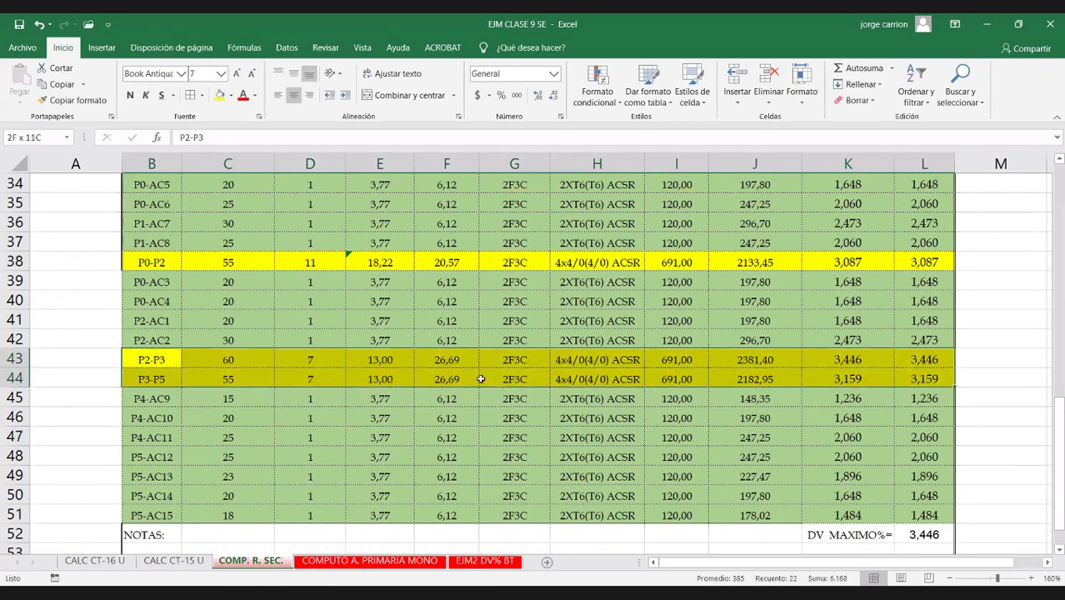
Step: Look over the placed network diagram and the whole voltage-drop table once more, down to the P2-P3 and P3-P5 rows
{"action": "scroll", "coordinate": [400, 481], "scroll_direction": "up", "scroll_amount": 3}
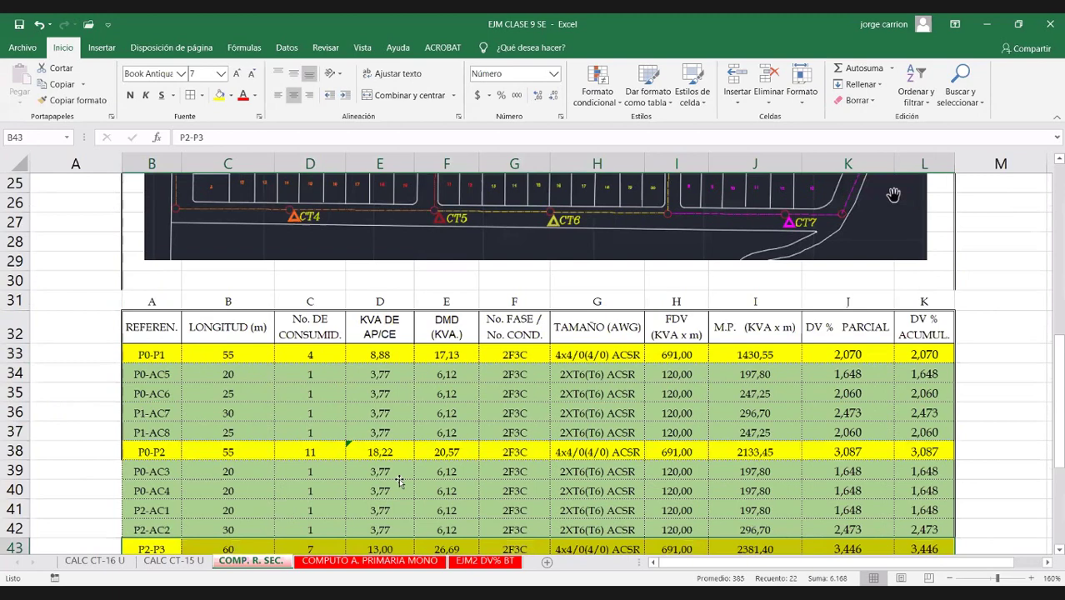
{"action": "scroll", "coordinate": [762, 337], "scroll_direction": "up", "scroll_amount": 5}
{"action": "scroll", "coordinate": [741, 340], "scroll_direction": "down", "scroll_amount": 1}
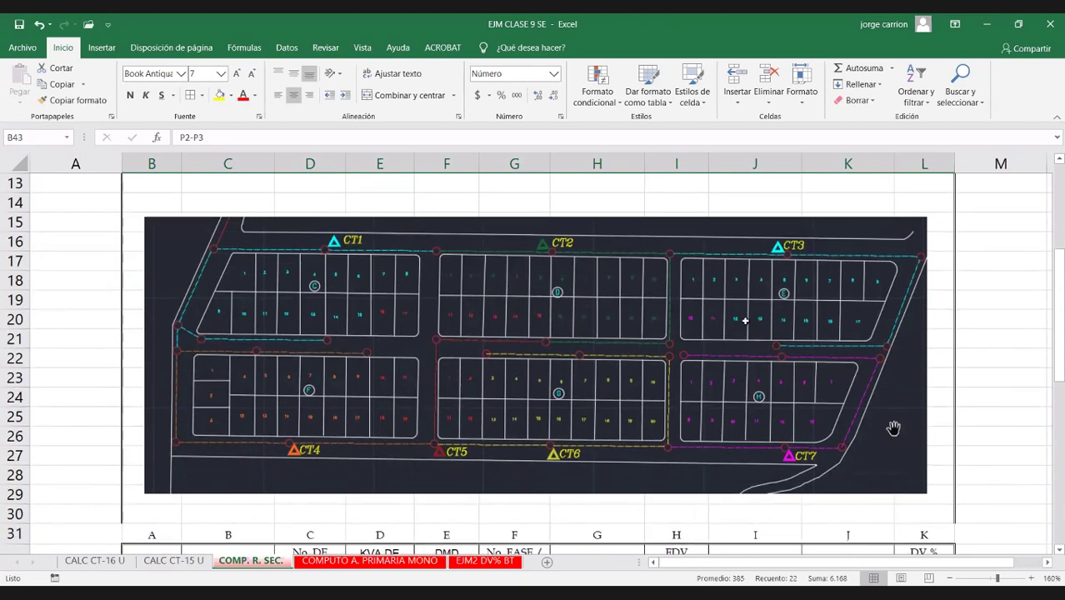
{"action": "scroll", "coordinate": [747, 330], "scroll_direction": "down", "scroll_amount": 1}
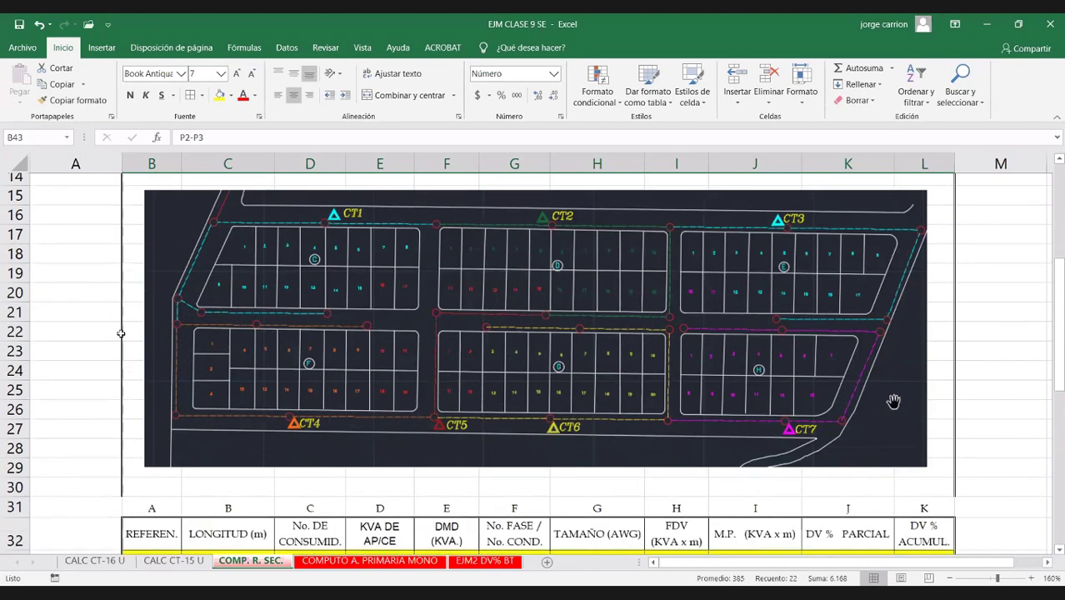
{"action": "scroll", "coordinate": [151, 296], "scroll_direction": "down", "scroll_amount": 6}
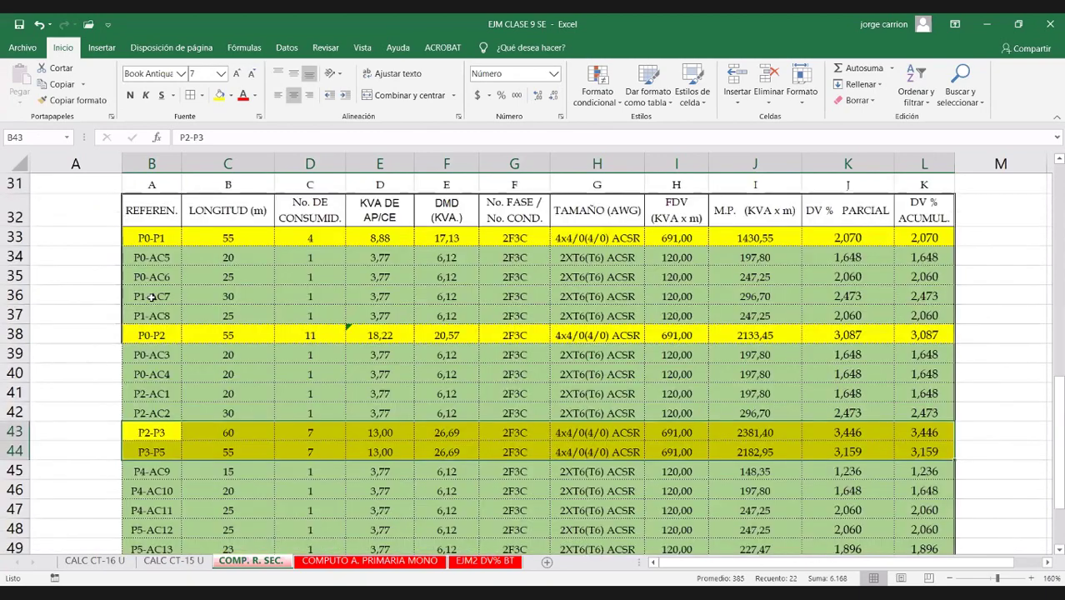
{"action": "scroll", "coordinate": [151, 297], "scroll_direction": "down", "scroll_amount": 2}
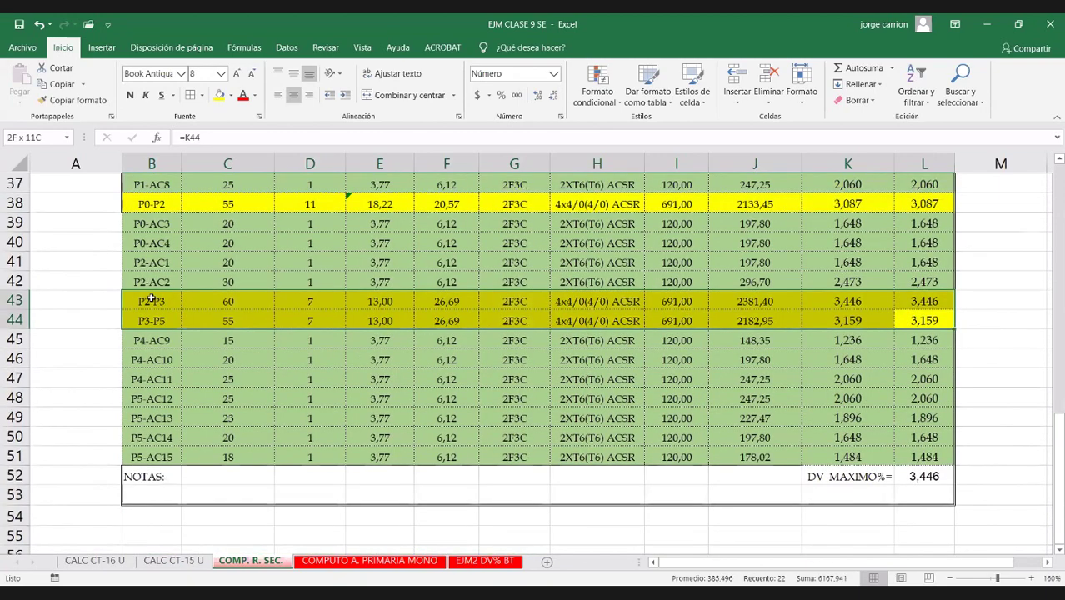
{"action": "left_click_drag", "start_coordinate": [151, 301], "coordinate": [151, 300]}
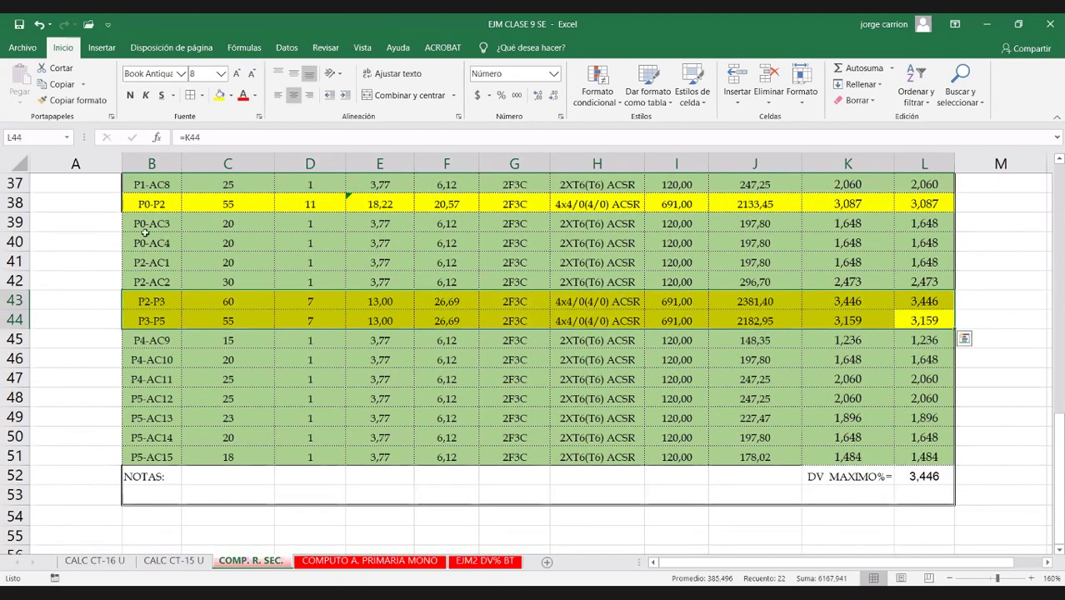
Step: Examine the values of the whole P0-P2 row and compare them with the network diagram under ESQUEMA
{"action": "left_click_drag", "start_coordinate": [151, 204], "coordinate": [924, 203]}
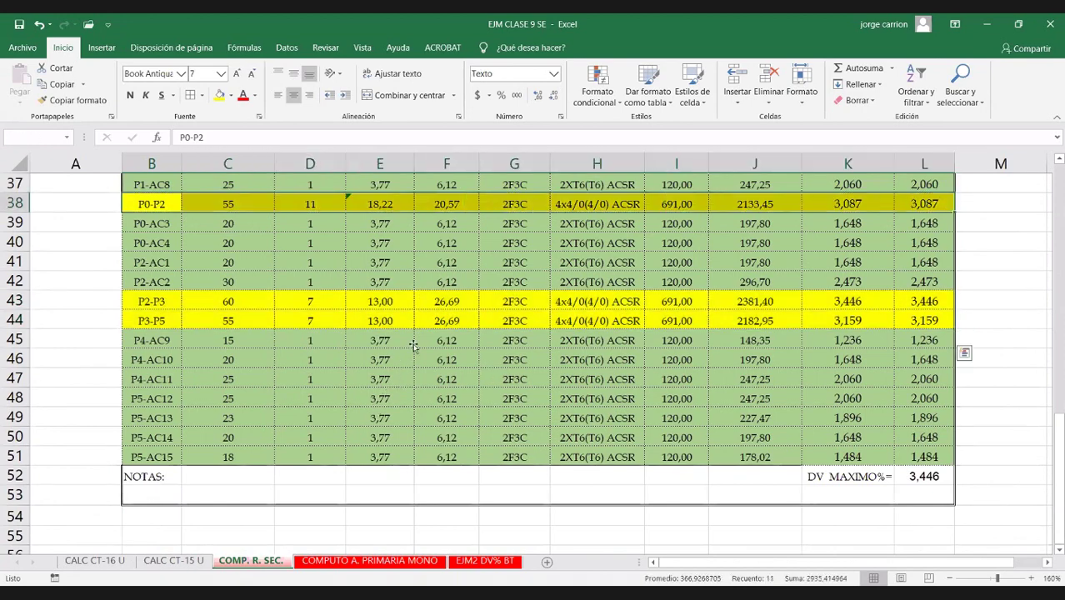
{"action": "scroll", "coordinate": [221, 311], "scroll_direction": "up", "scroll_amount": 3}
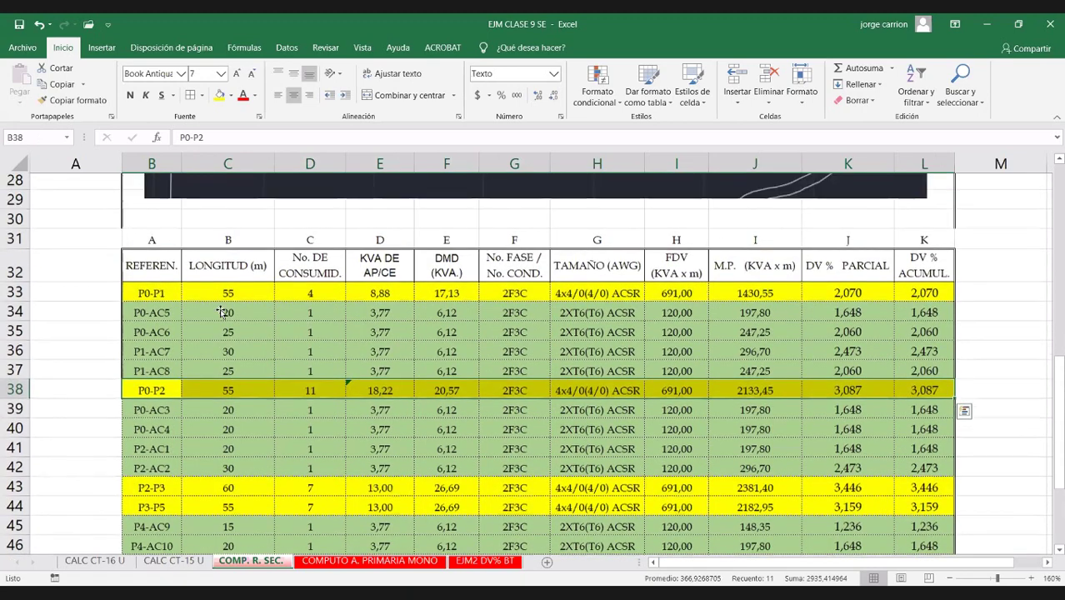
{"action": "scroll", "coordinate": [220, 311], "scroll_direction": "up", "scroll_amount": 6}
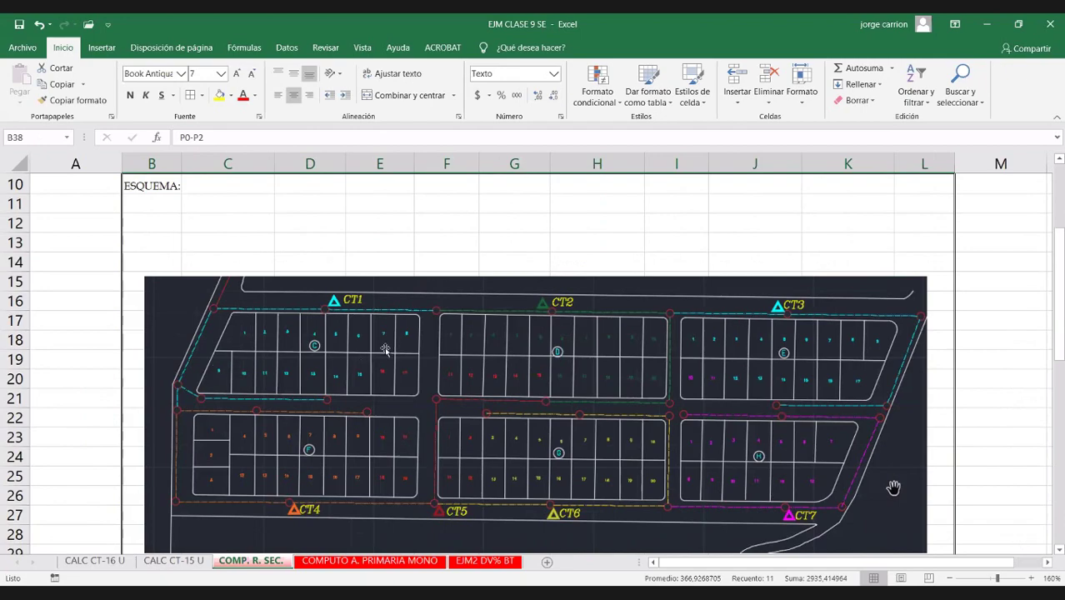
{"action": "scroll", "coordinate": [411, 343], "scroll_direction": "down", "scroll_amount": 1}
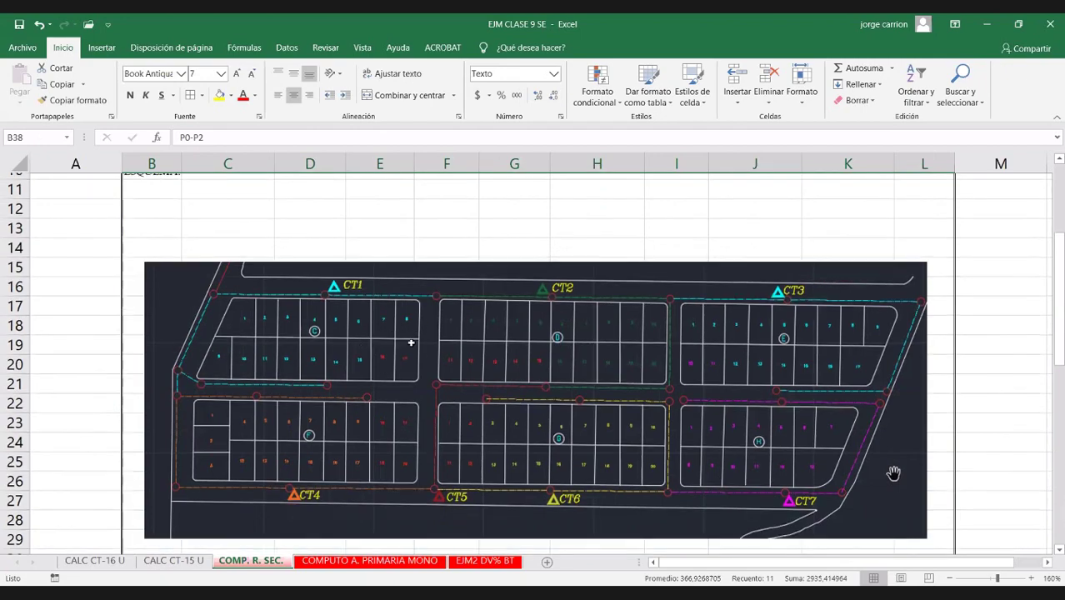
{"action": "scroll", "coordinate": [159, 343], "scroll_direction": "down", "scroll_amount": 3}
{"action": "scroll", "coordinate": [159, 344], "scroll_direction": "down", "scroll_amount": 4}
Step: Check the number of consumers of the P0-P2 row against the lots and transformers in the network diagram
{"action": "double_click", "coordinate": [303, 335]}
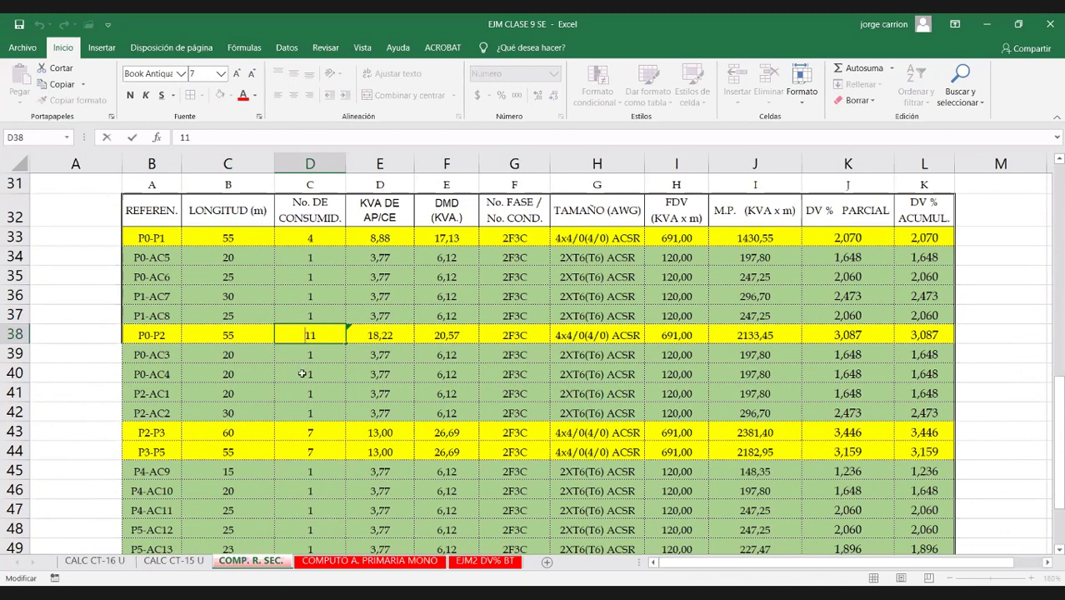
{"action": "scroll", "coordinate": [302, 373], "scroll_direction": "up", "scroll_amount": 2}
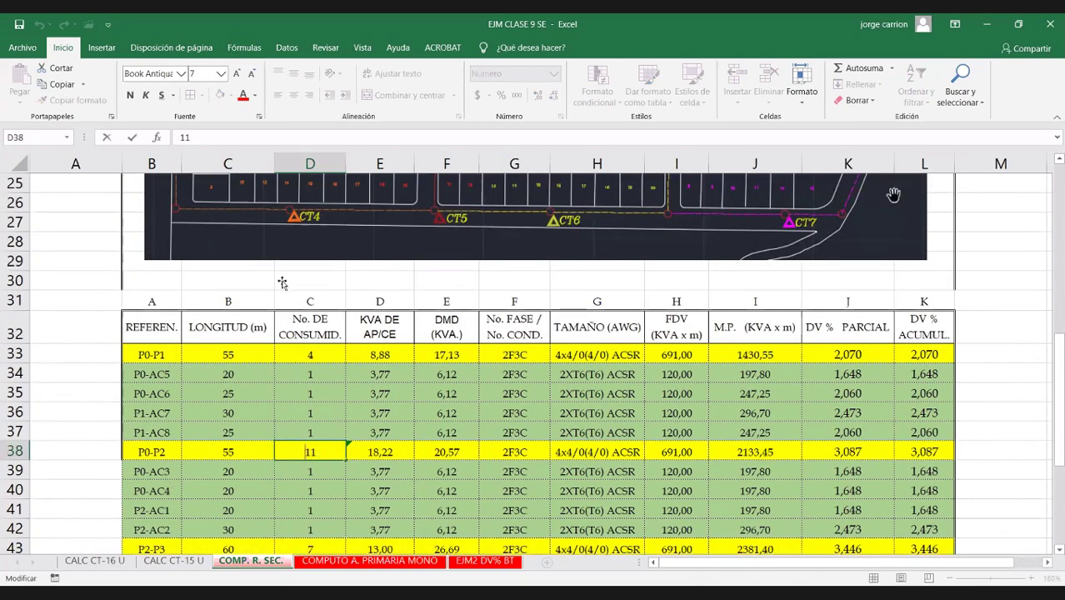
{"action": "scroll", "coordinate": [242, 312], "scroll_direction": "up", "scroll_amount": 4}
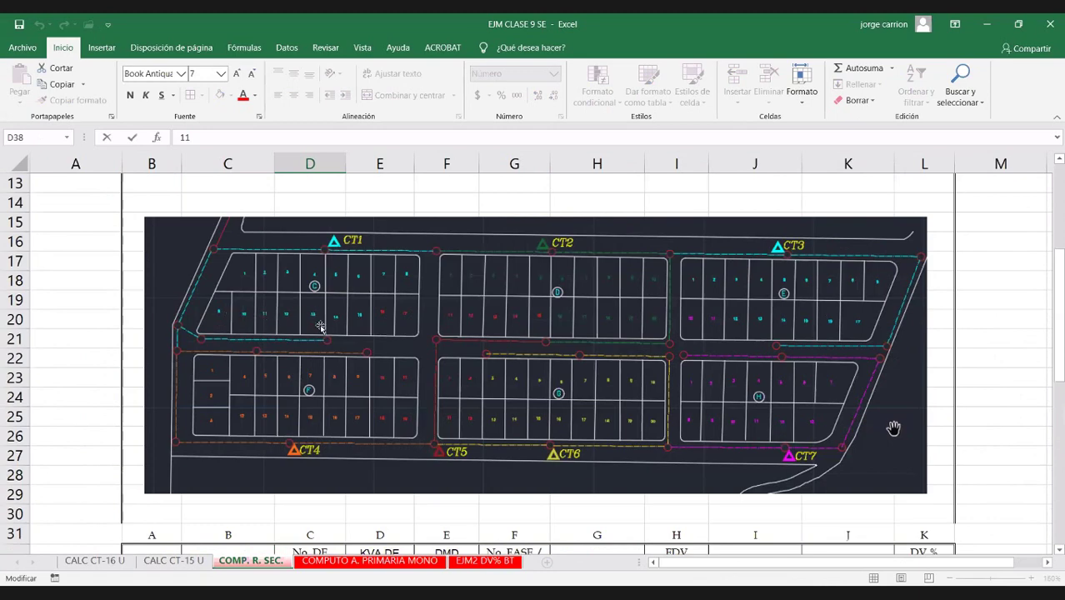
{"action": "scroll", "coordinate": [382, 407], "scroll_direction": "down", "scroll_amount": 1}
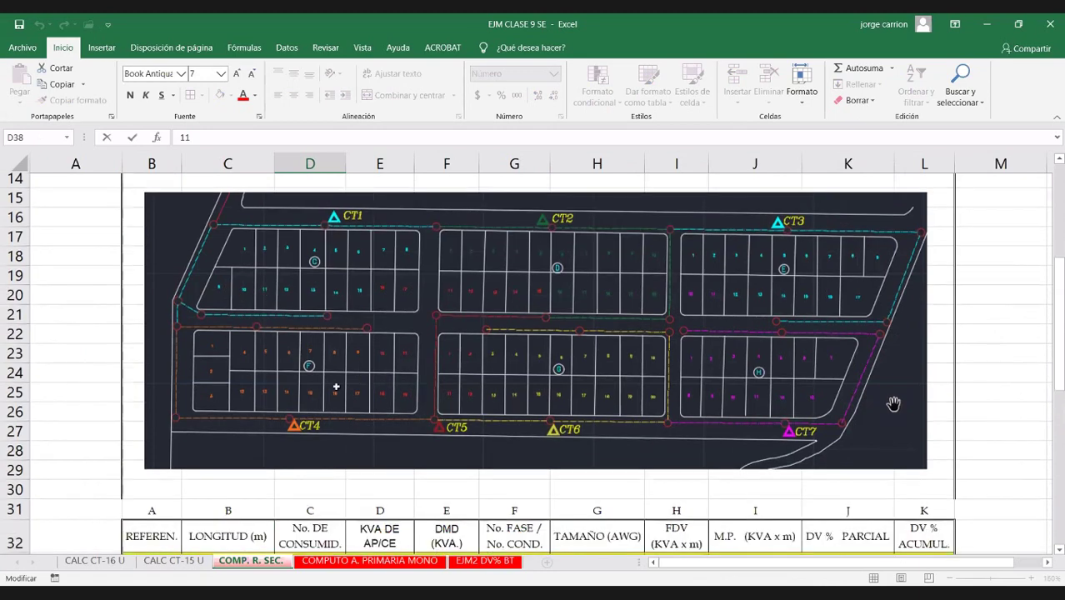
{"action": "scroll", "coordinate": [392, 438], "scroll_direction": "down", "scroll_amount": 2}
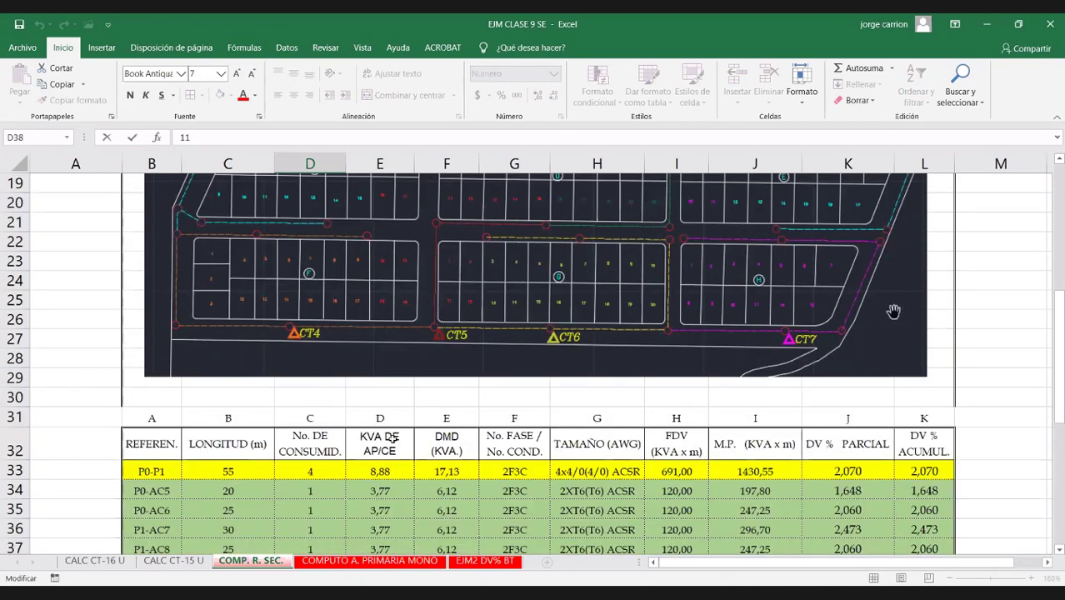
{"action": "scroll", "coordinate": [392, 439], "scroll_direction": "down", "scroll_amount": 4}
{"action": "key", "text": "Return"}
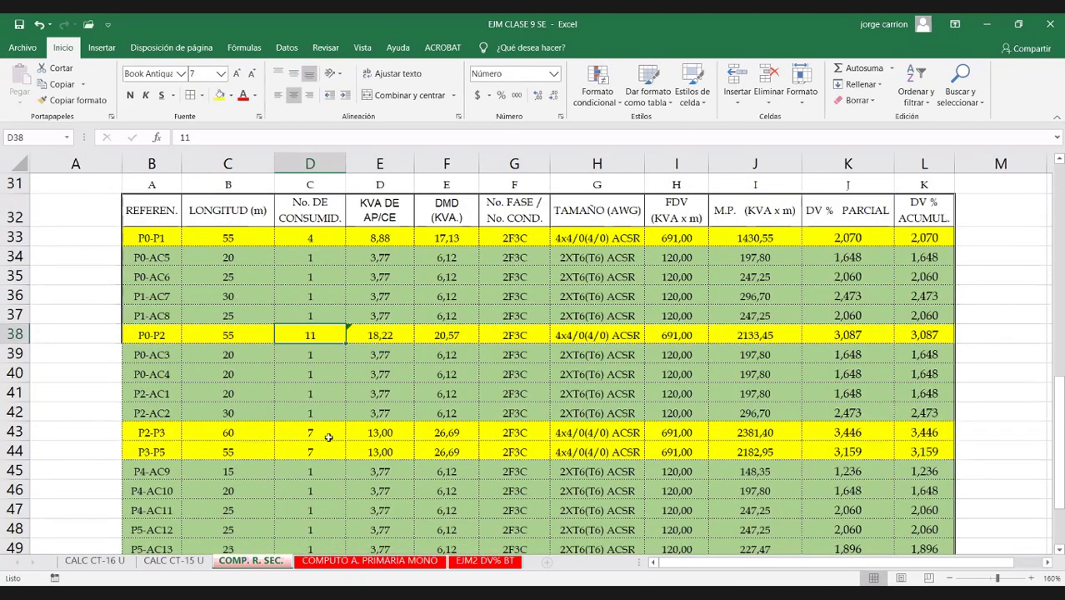
Step: Review the full P0-P1 row and its service connections P0-AC5, P0-AC6, P1-AC7 and P1-AC8 across all columns
{"action": "scroll", "coordinate": [329, 437], "scroll_direction": "down", "scroll_amount": 2}
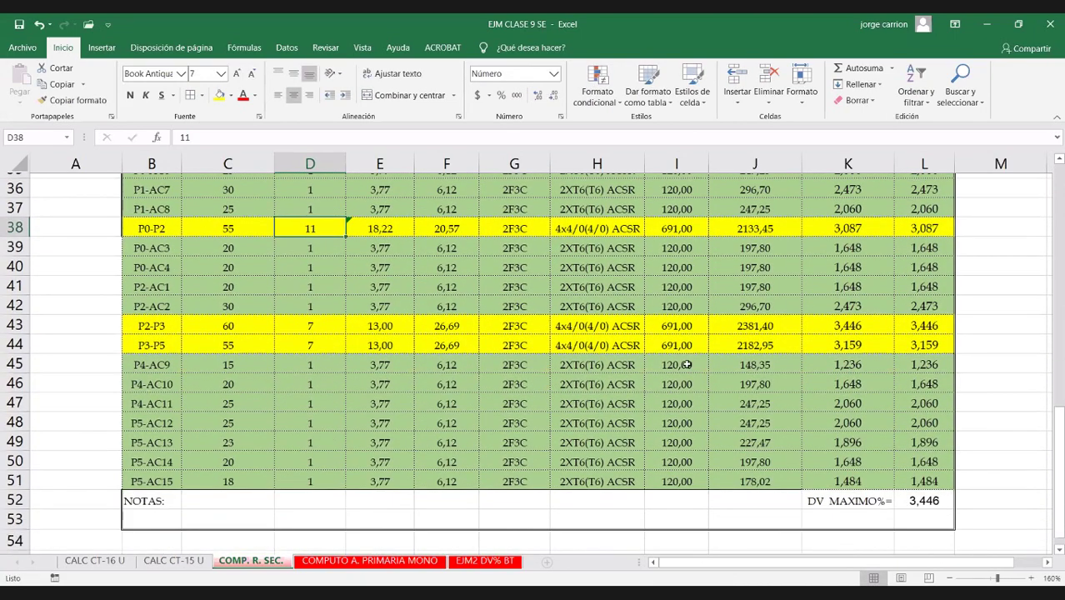
{"action": "scroll", "coordinate": [686, 365], "scroll_direction": "up", "scroll_amount": 2}
{"action": "left_click", "coordinate": [160, 242]}
{"action": "left_click_drag", "start_coordinate": [248, 237], "coordinate": [921, 238]}
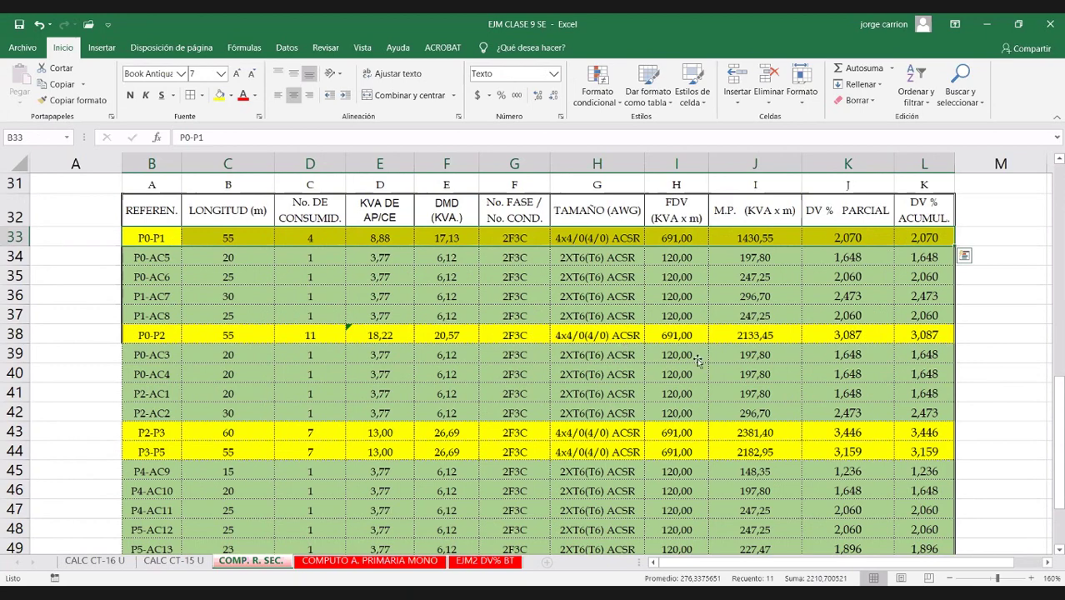
{"action": "key", "text": "ctrl+Page_Up"}
{"action": "key", "text": "ctrl+Page_Up"}
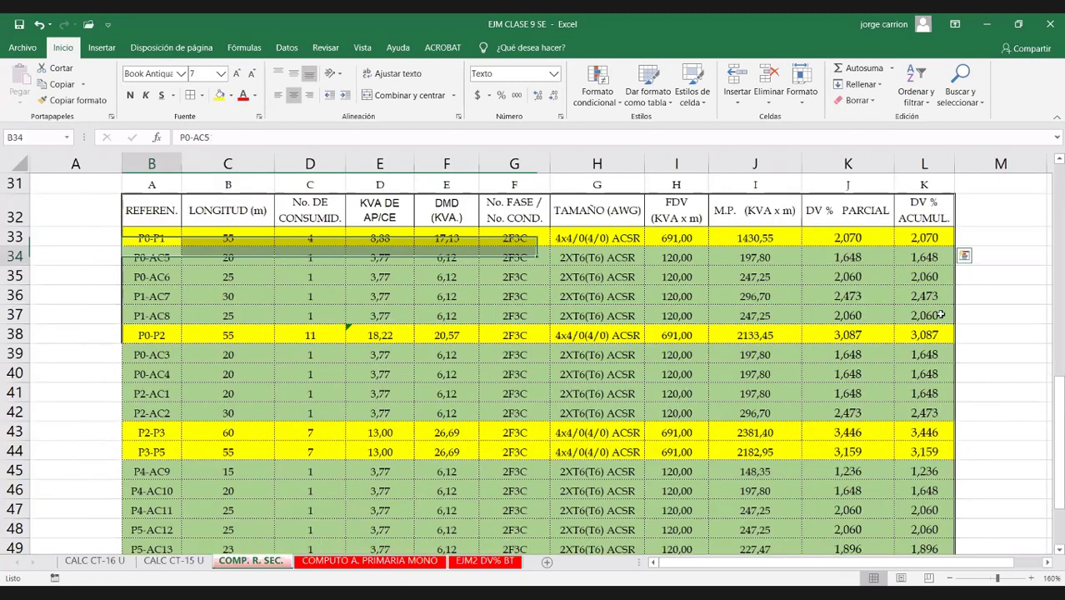
{"action": "left_click_drag", "start_coordinate": [152, 256], "coordinate": [939, 316]}
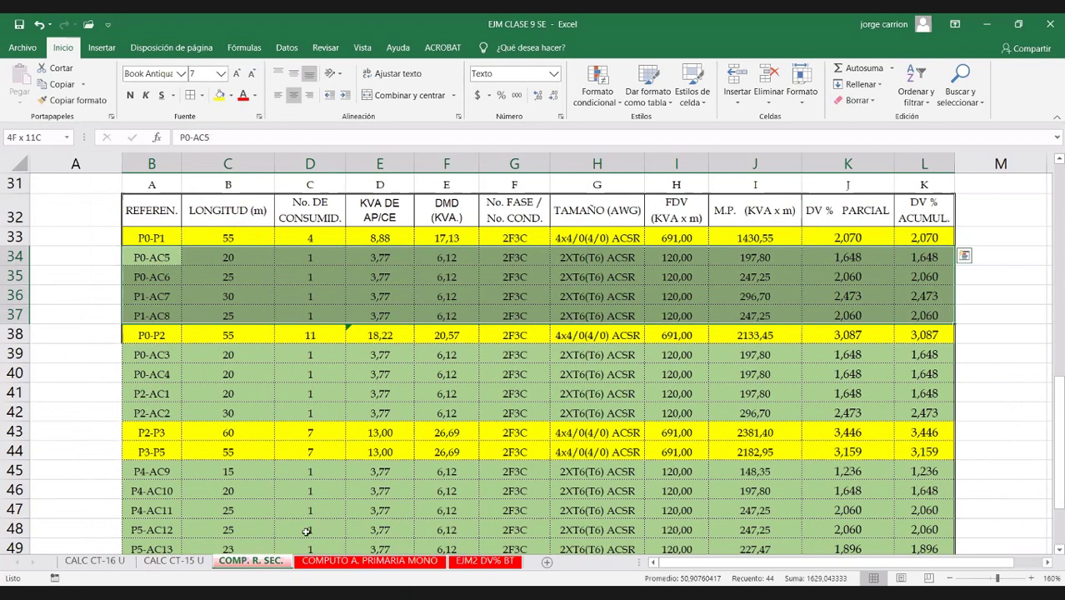
{"action": "scroll", "coordinate": [306, 531], "scroll_direction": "down", "scroll_amount": 1}
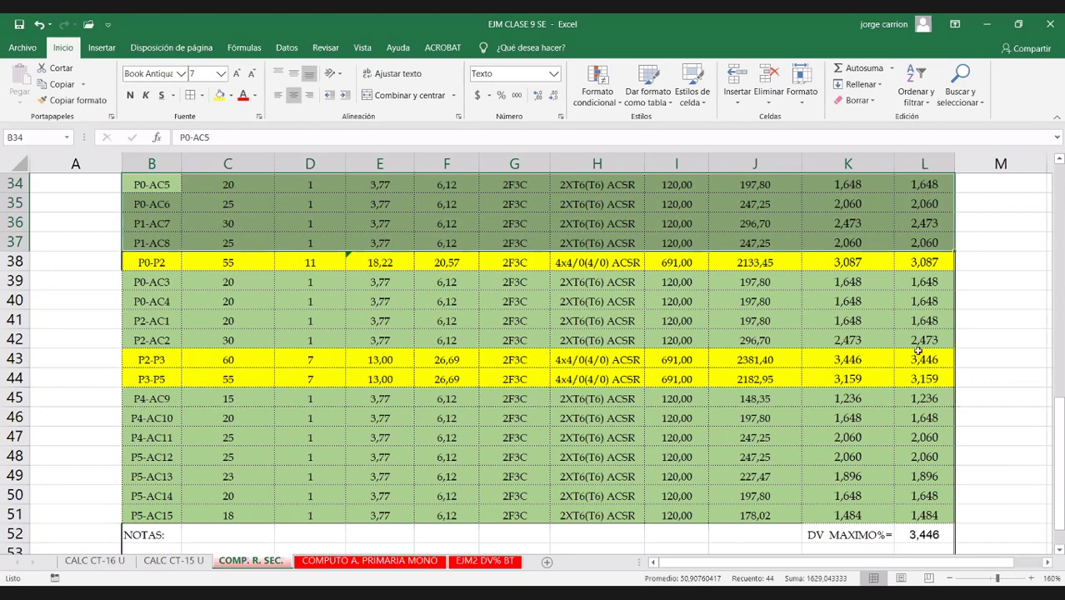
Step: Compare the P0-P1 row with the corresponding section and lots in the network diagram
{"action": "scroll", "coordinate": [918, 352], "scroll_direction": "up", "scroll_amount": 2}
{"action": "scroll", "coordinate": [587, 408], "scroll_direction": "up", "scroll_amount": 1}
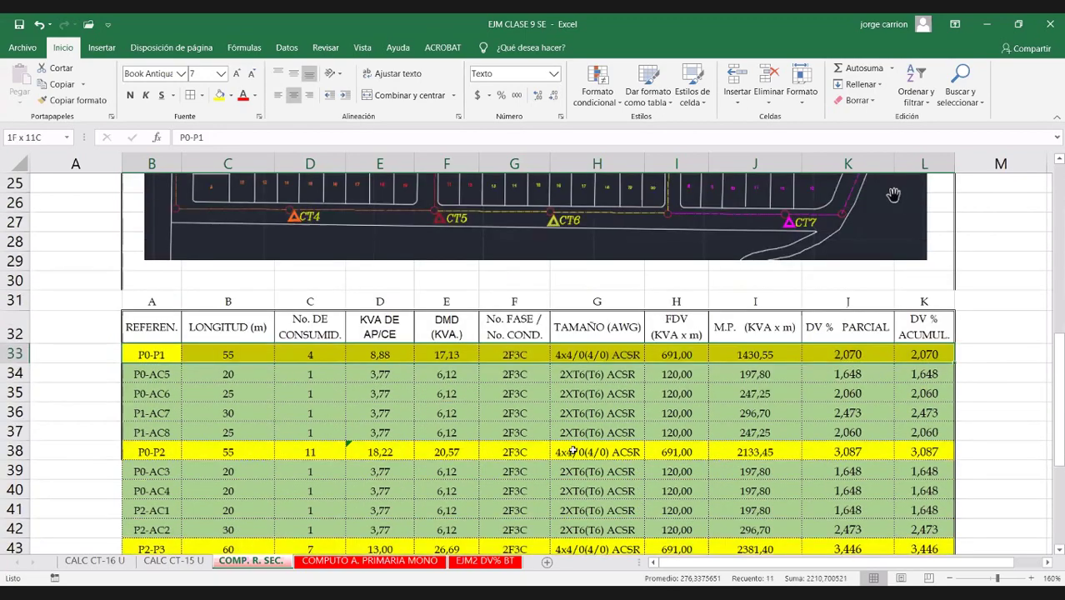
{"action": "scroll", "coordinate": [589, 409], "scroll_direction": "up", "scroll_amount": 1}
{"action": "scroll", "coordinate": [562, 411], "scroll_direction": "up", "scroll_amount": 1}
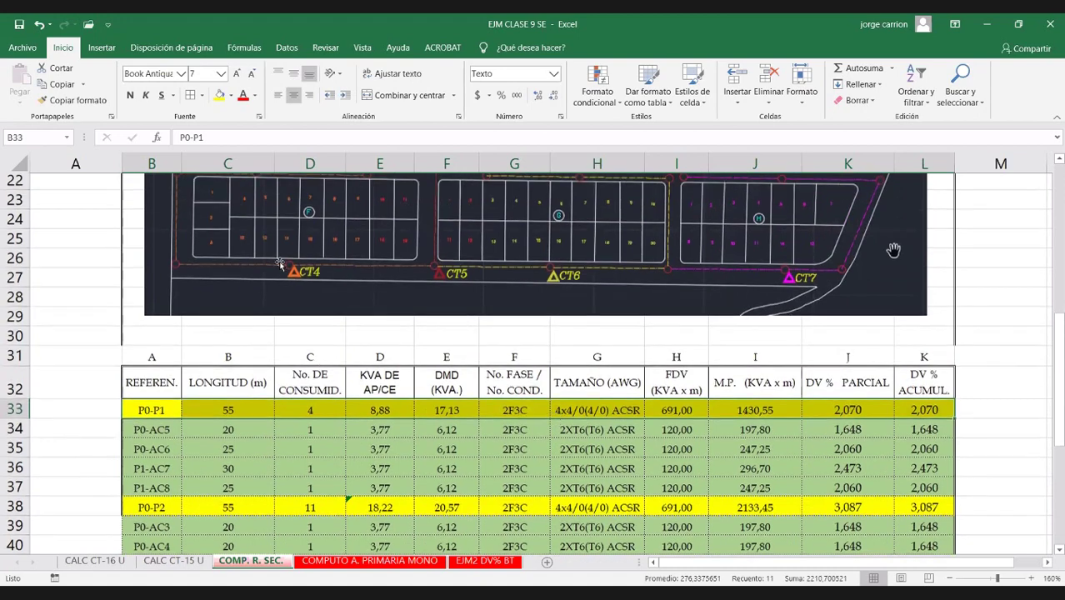
{"action": "scroll", "coordinate": [238, 253], "scroll_direction": "up", "scroll_amount": 1}
{"action": "scroll", "coordinate": [546, 250], "scroll_direction": "up", "scroll_amount": 2}
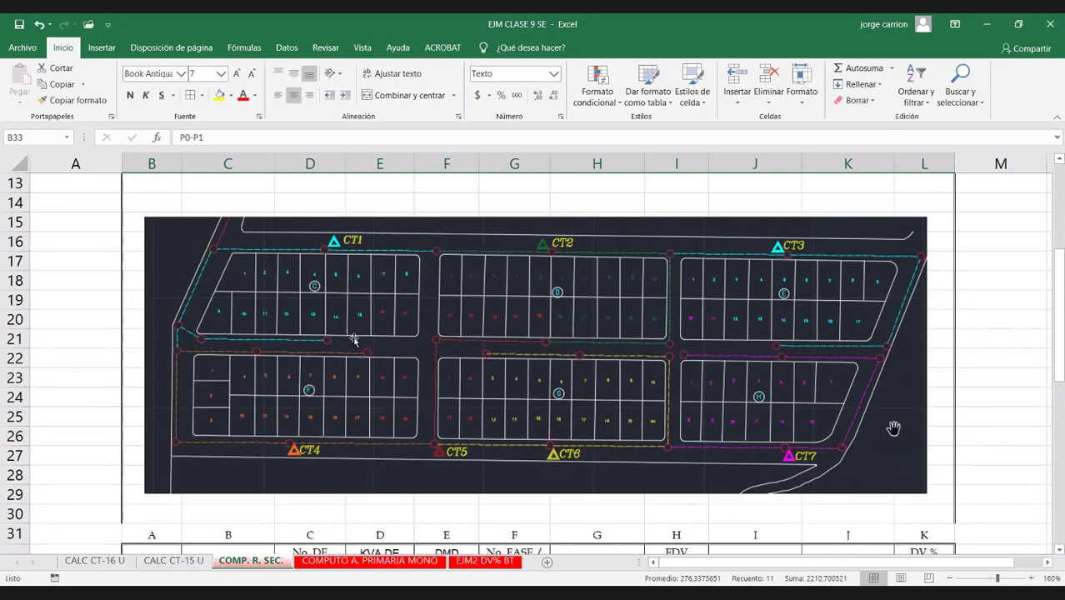
{"action": "scroll", "coordinate": [259, 383], "scroll_direction": "down", "scroll_amount": 3}
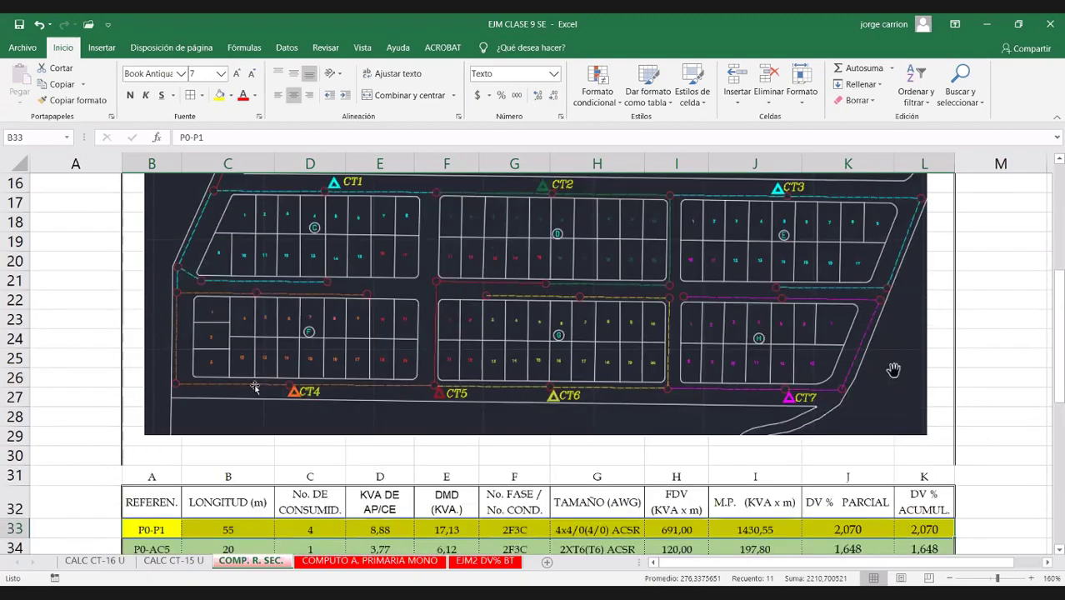
{"action": "scroll", "coordinate": [906, 353], "scroll_direction": "down", "scroll_amount": 2}
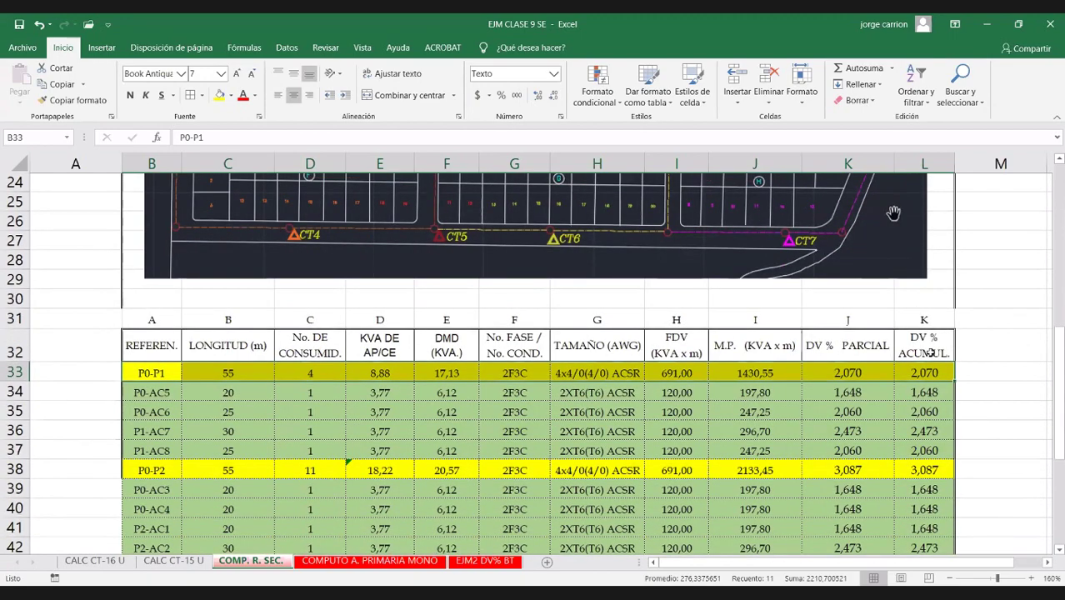
Step: Highlight only the P0-P2 row, from its reference to DV % ACUMUL., to review its conductor and voltage-drop values
{"action": "key", "text": "shift+Right"}
{"action": "key", "text": "shift+Right"}
{"action": "key", "text": "ctrl+shift+Right"}
{"action": "left_click", "coordinate": [925, 451]}
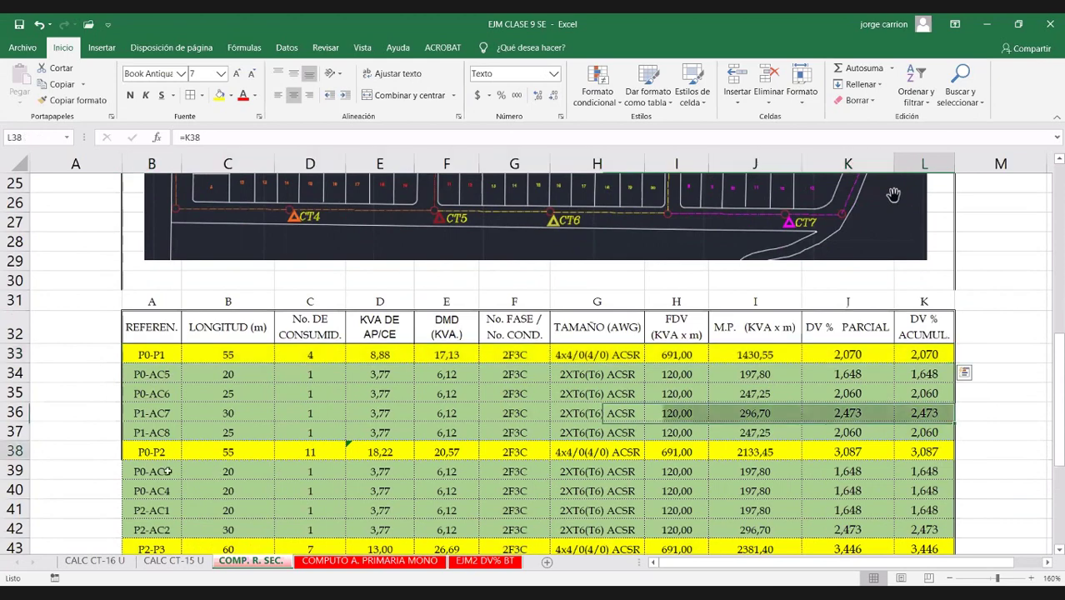
{"action": "key", "text": "shift+Down"}
{"action": "key", "text": "shift+Left"}
{"action": "key", "text": "shift+Left"}
{"action": "key", "text": "shift+Left"}
{"action": "key", "text": "shift+Left"}
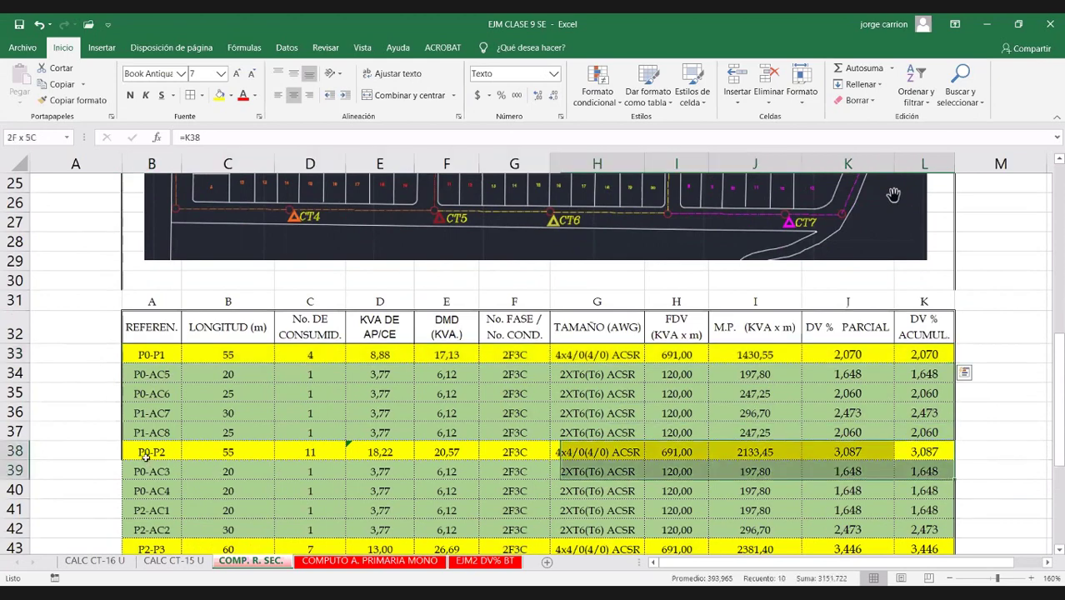
{"action": "key", "text": "ctrl+shift+Left"}
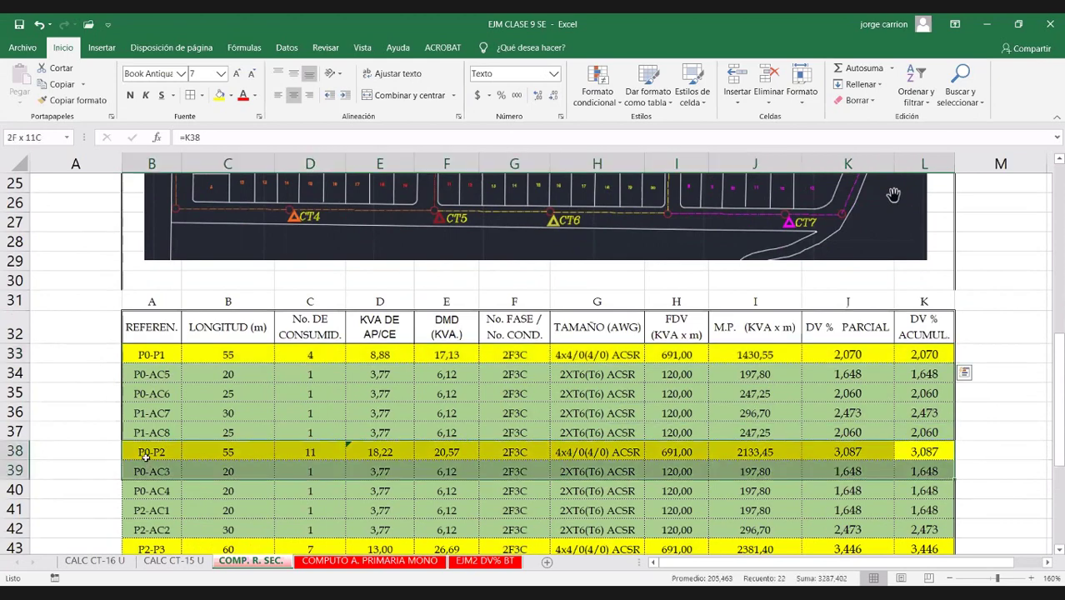
{"action": "key", "text": "shift+Up"}
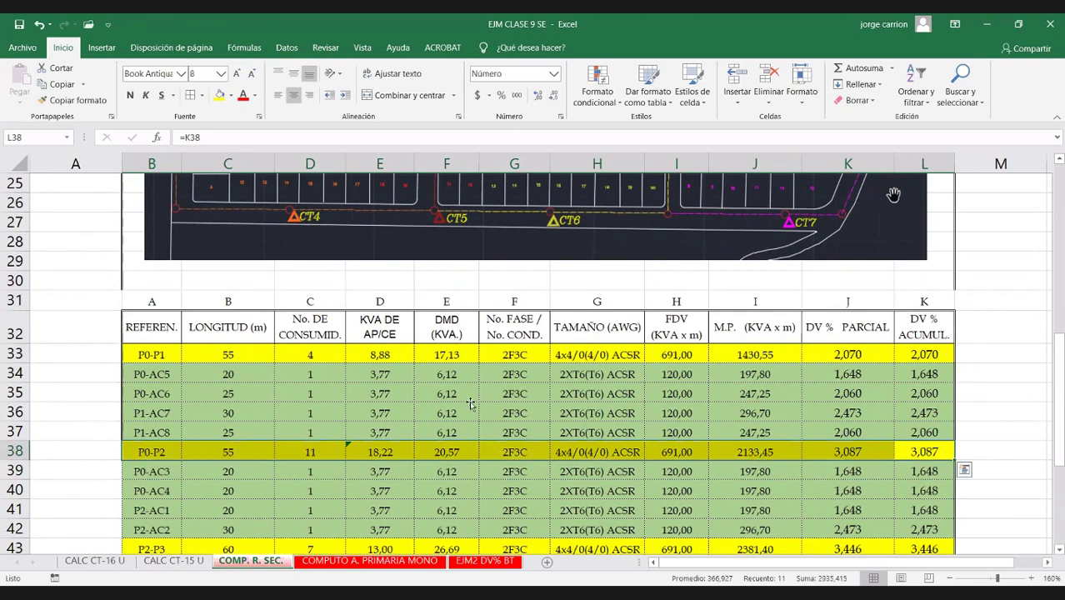
Step: Look over the transformers CT1 to CT7 in the ESQUEMA diagram and the first table rows through P0-P2
{"action": "scroll", "coordinate": [471, 403], "scroll_direction": "up", "scroll_amount": 2}
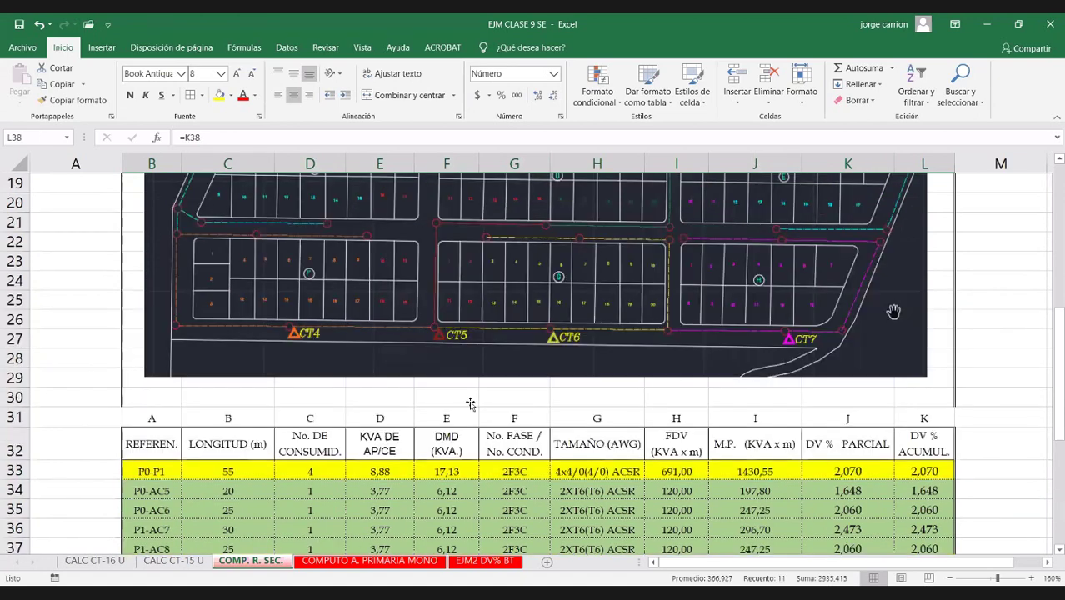
{"action": "scroll", "coordinate": [472, 403], "scroll_direction": "up", "scroll_amount": 3}
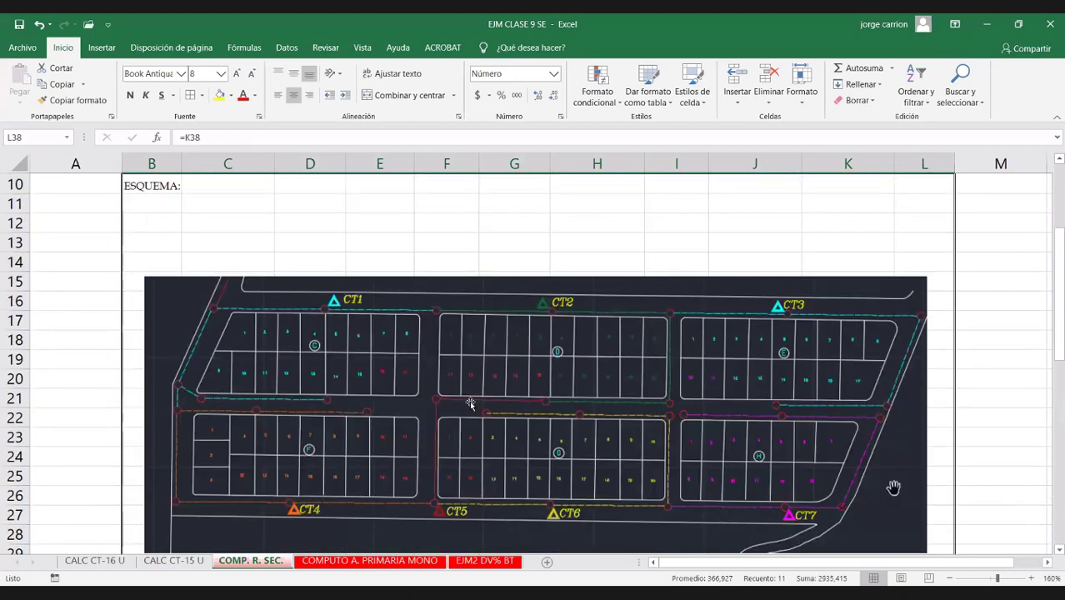
{"action": "scroll", "coordinate": [471, 403], "scroll_direction": "down", "scroll_amount": 1}
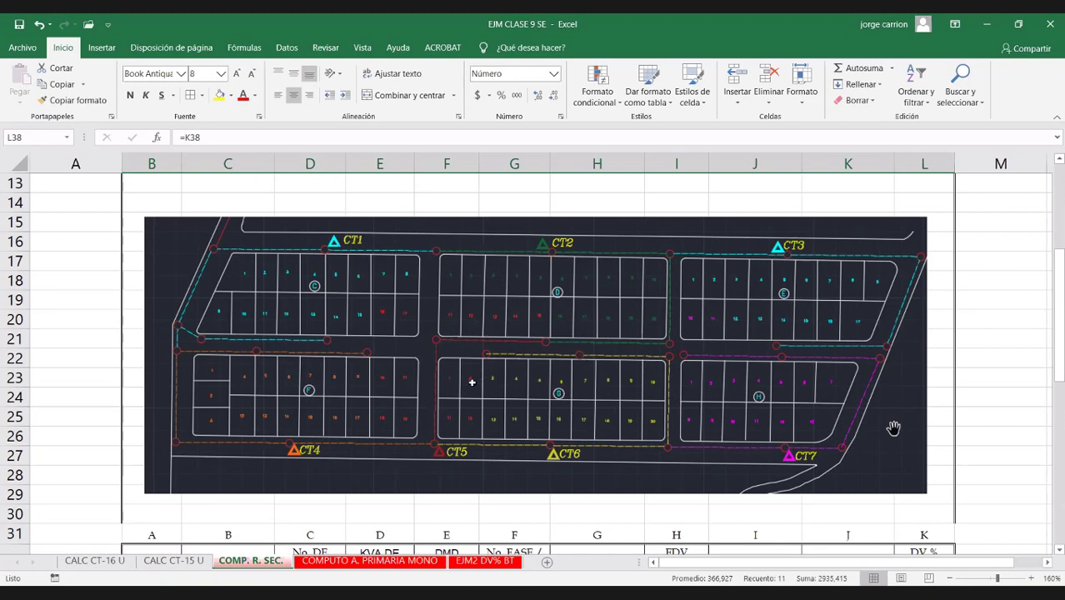
{"action": "scroll", "coordinate": [500, 373], "scroll_direction": "down", "scroll_amount": 1}
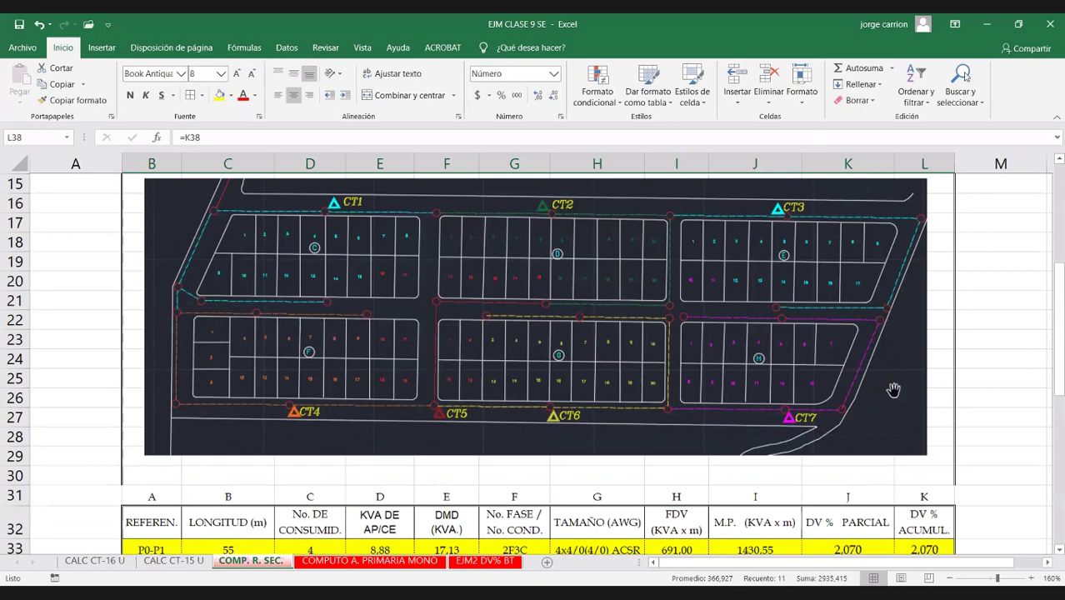
{"action": "scroll", "coordinate": [965, 77], "scroll_direction": "down", "scroll_amount": 3}
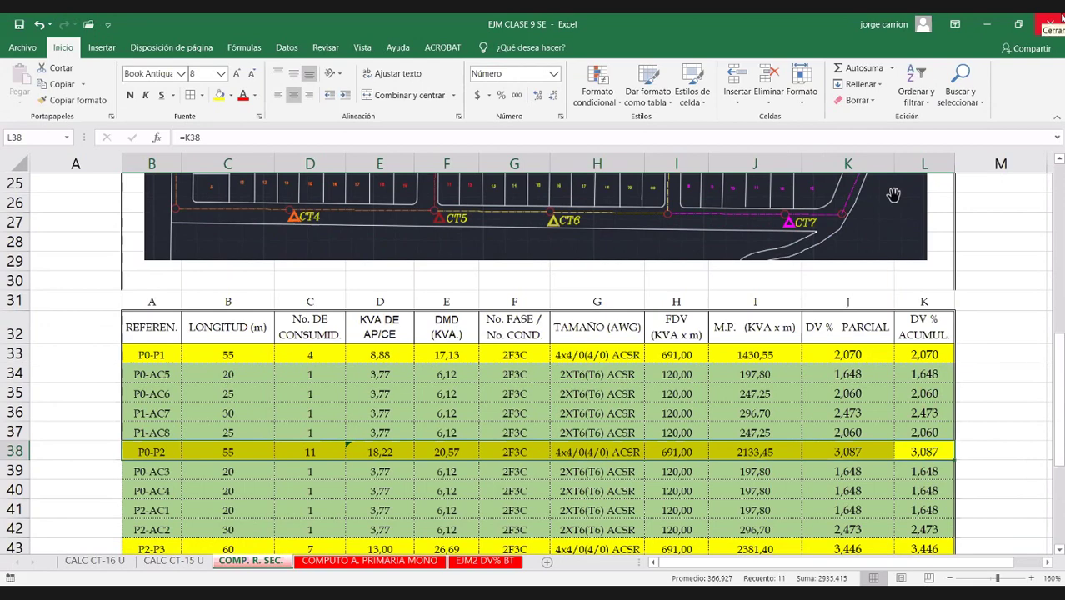
{"action": "left_click", "coordinate": [1062, 15]}
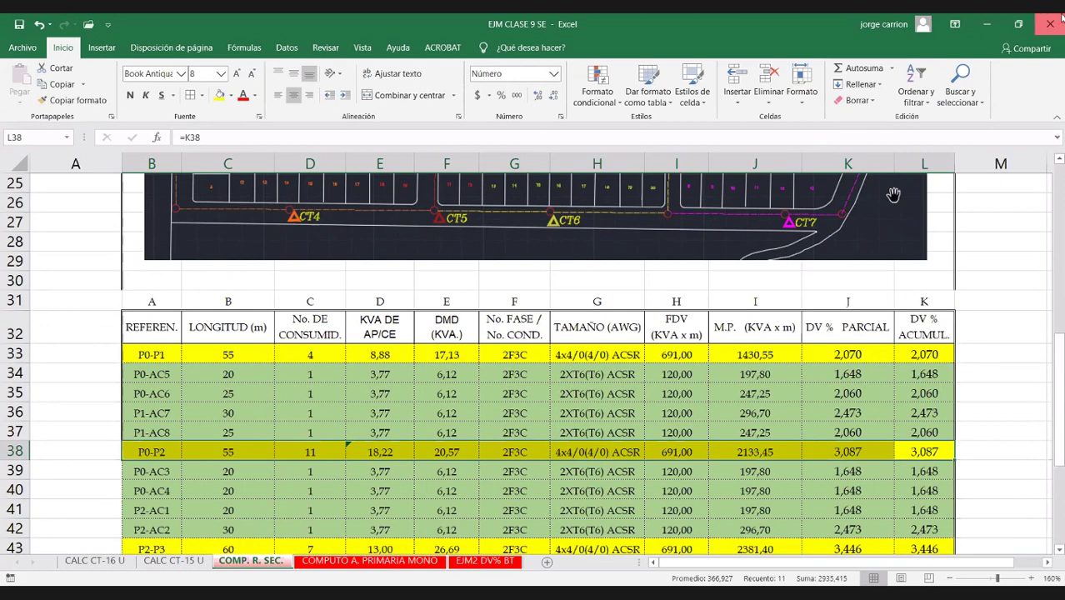